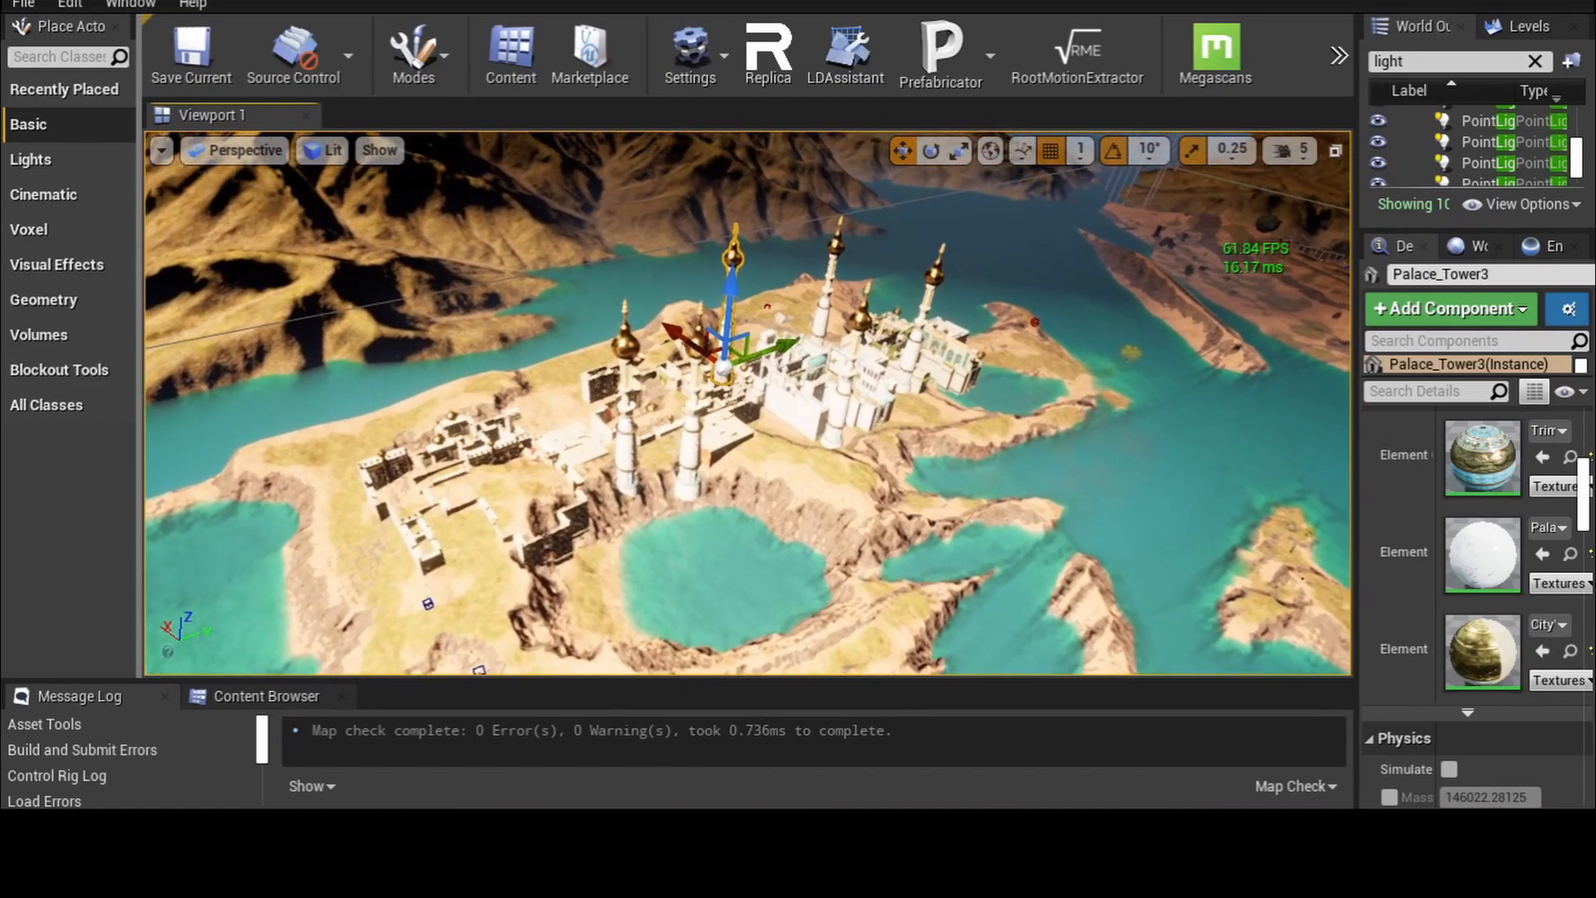
- Fly through the palace level to look over the towers, city walls and surrounding terrain
key("w")
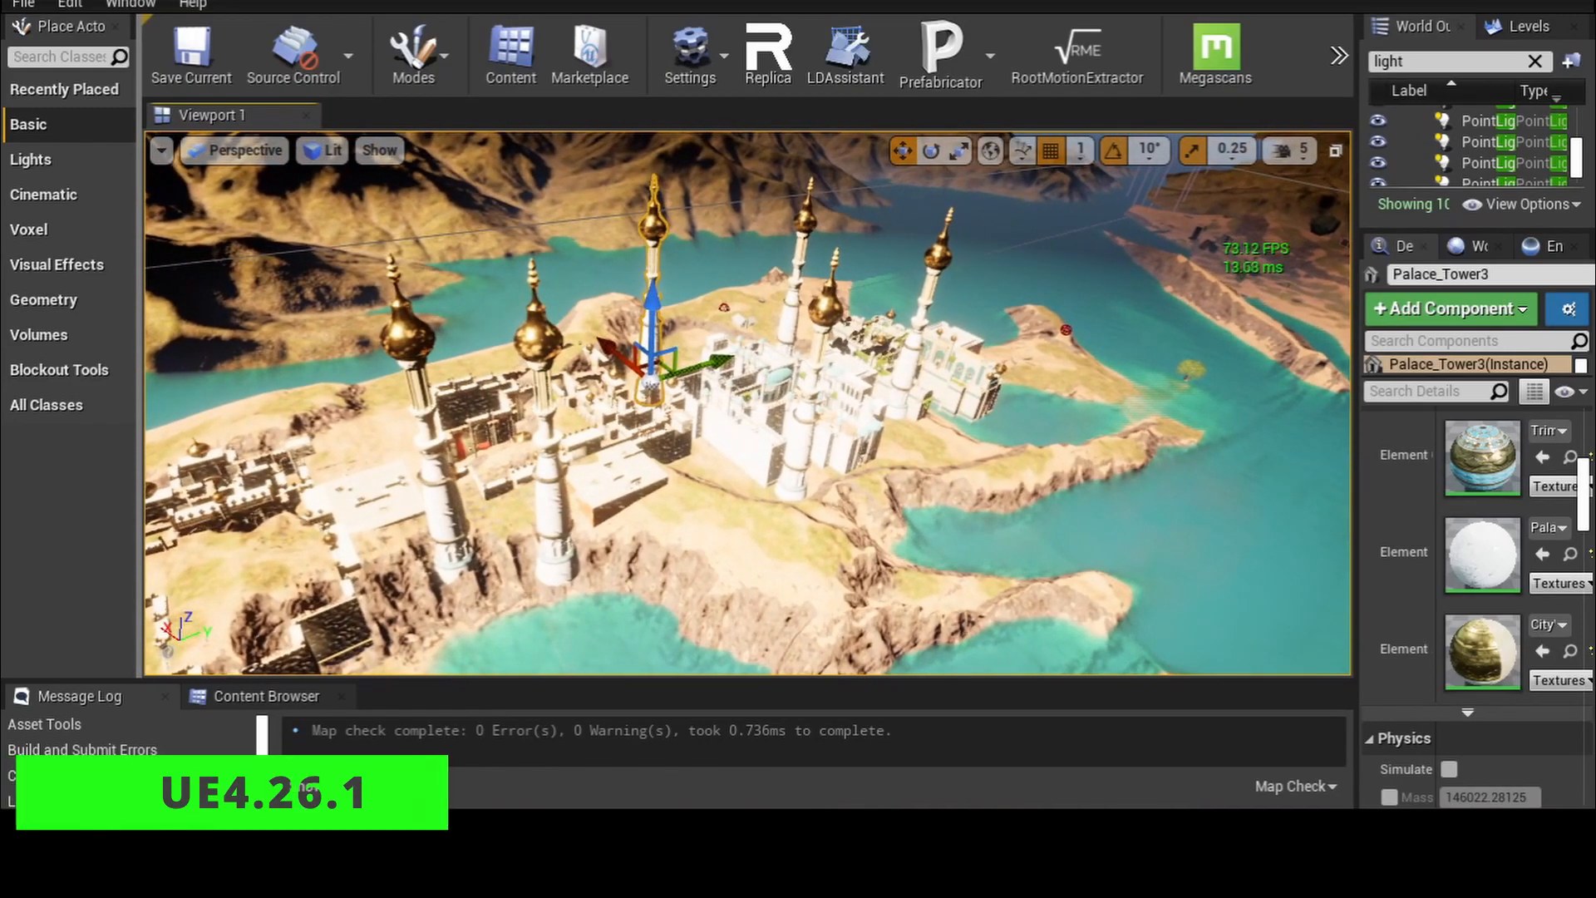
key("w")
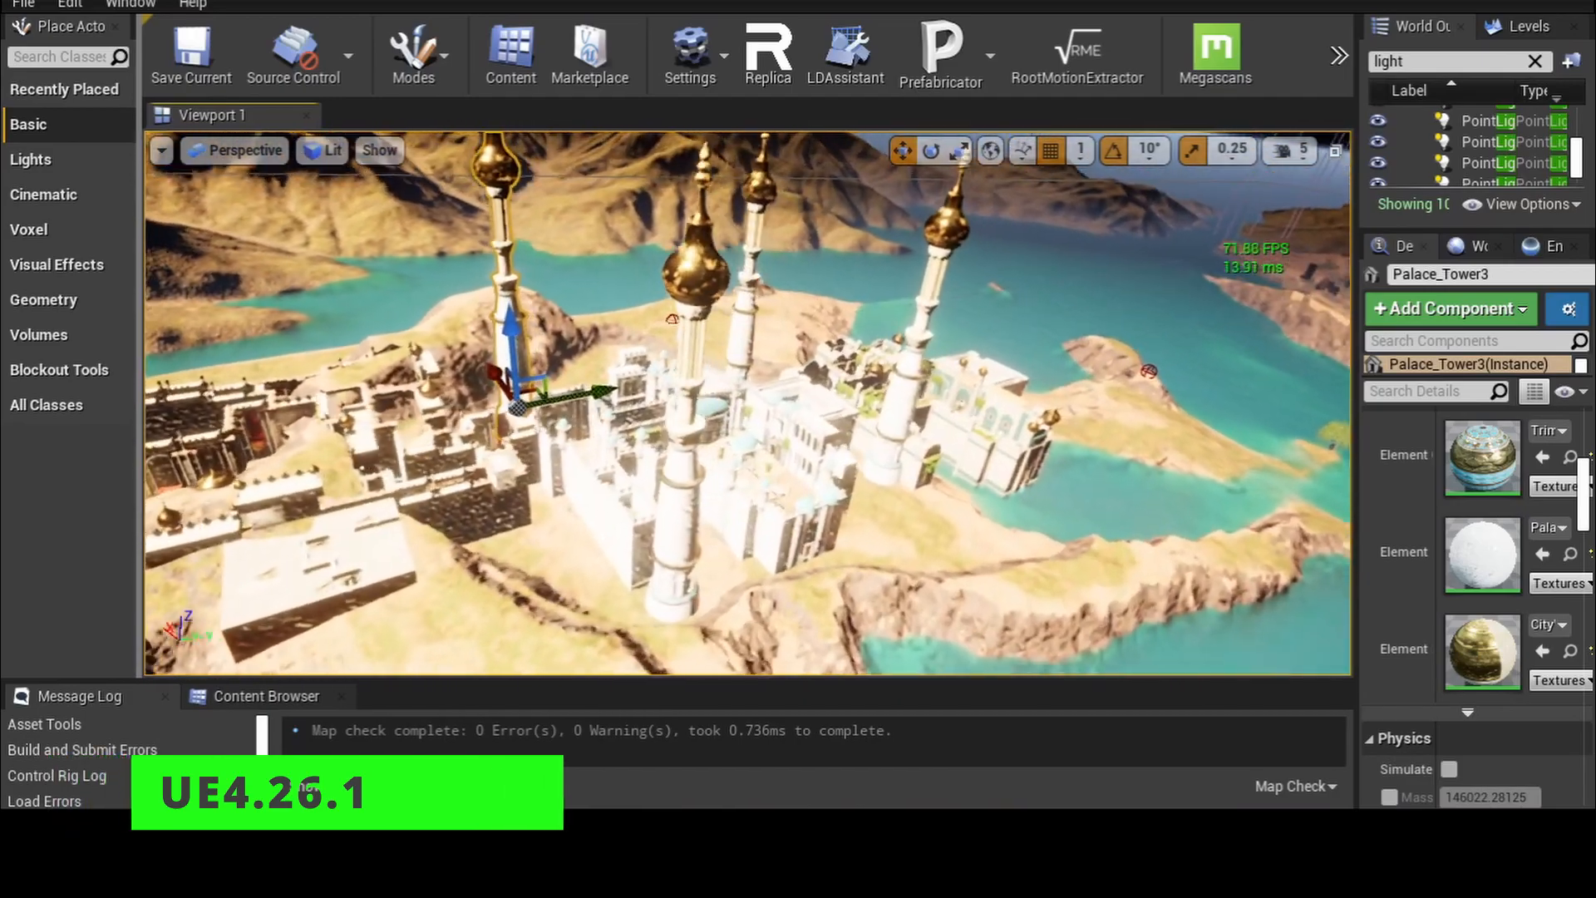
key("w")
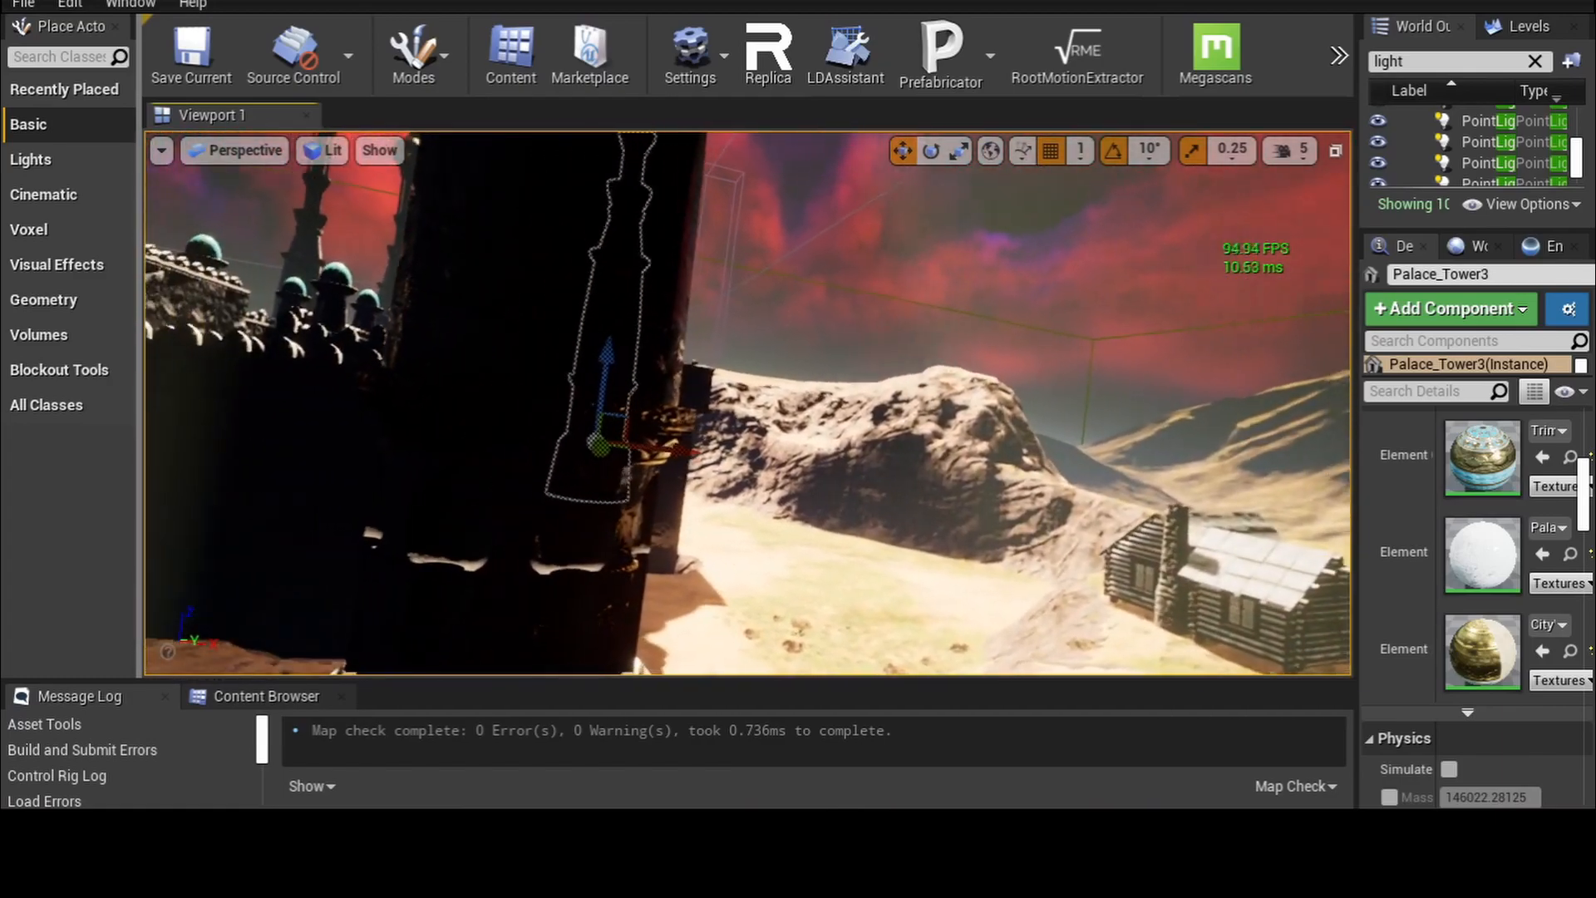
right_click_drag(749, 403, 748, 539)
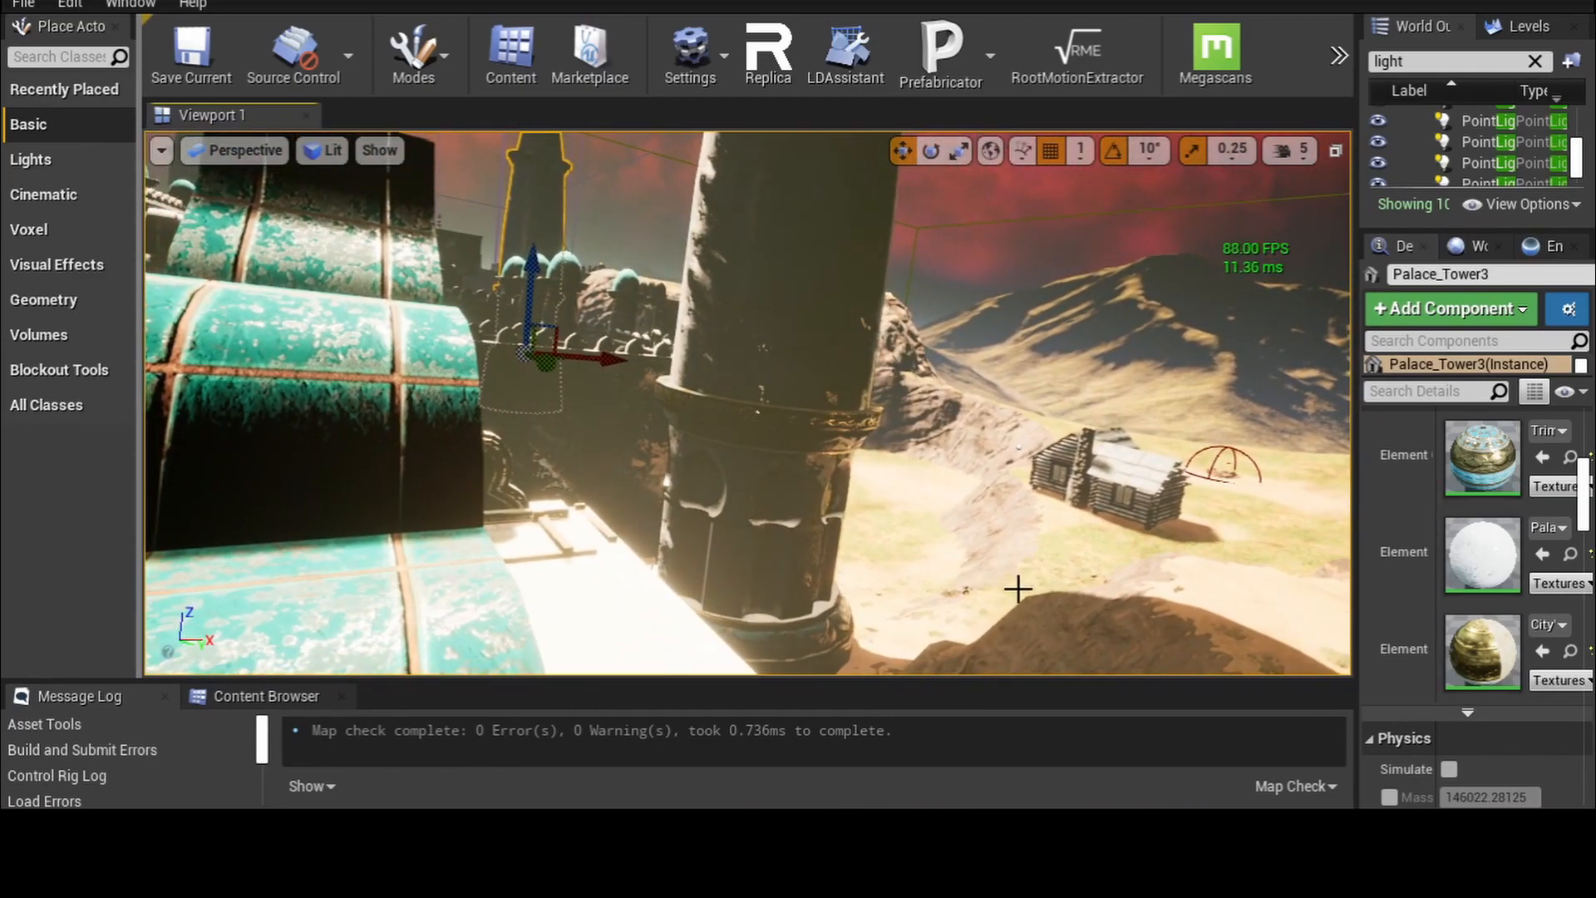
right_click_drag(1019, 554, 948, 533)
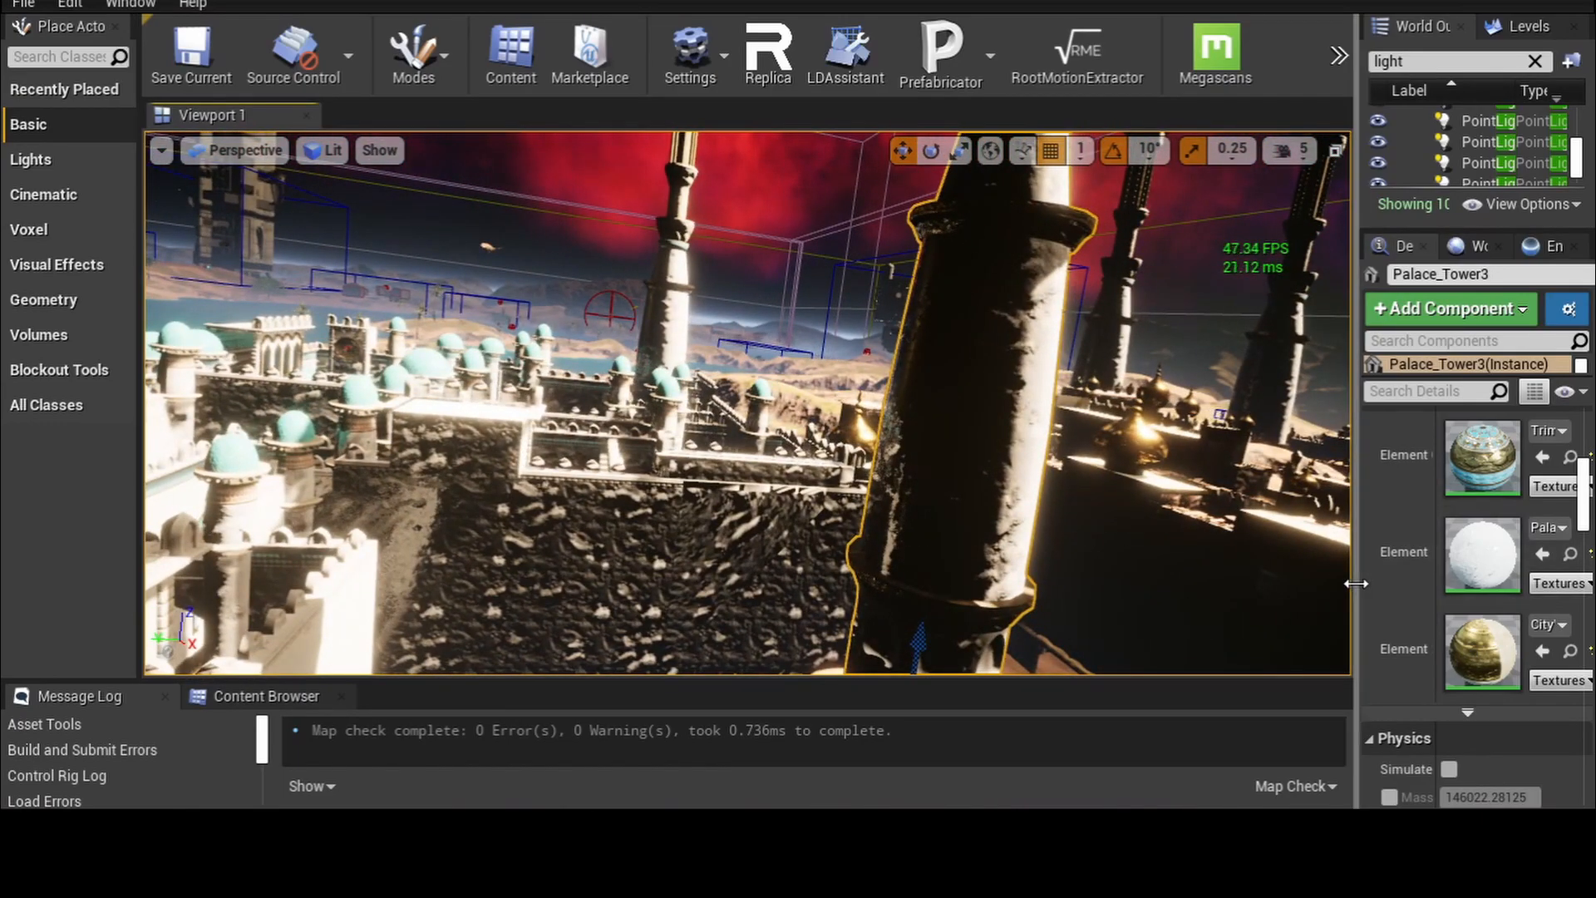
- Widen the details area and open the static mesh used by the Palace_Tower3 actor in its mesh editor
left_click_drag(1356, 584, 1265, 591)
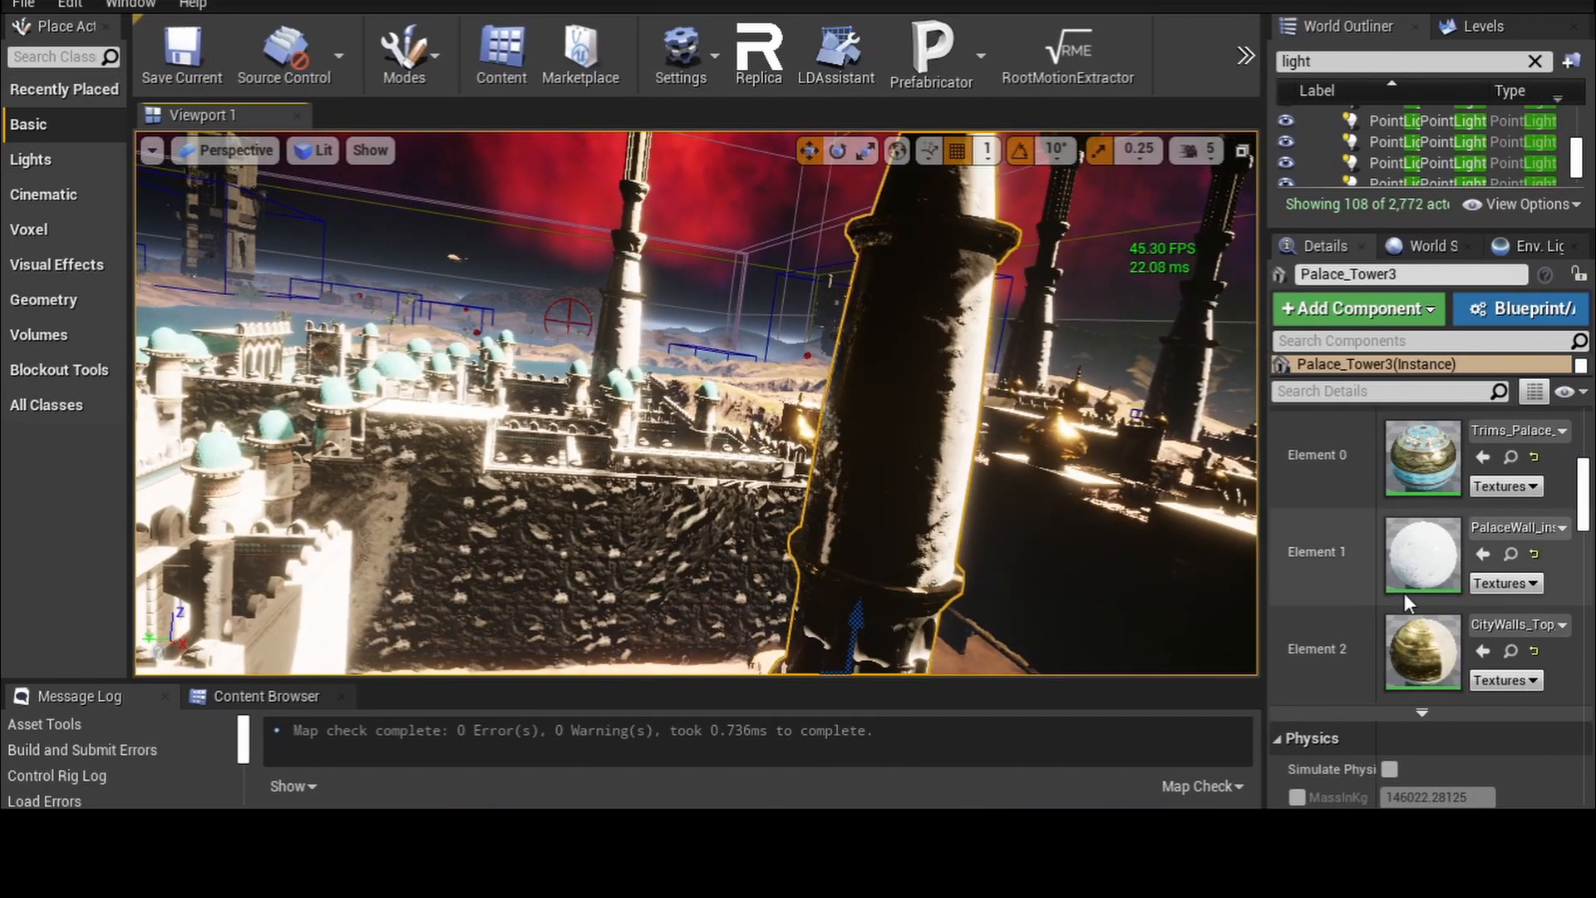
scroll(1414, 602, "down", 5)
scroll(1419, 605, "up", 4)
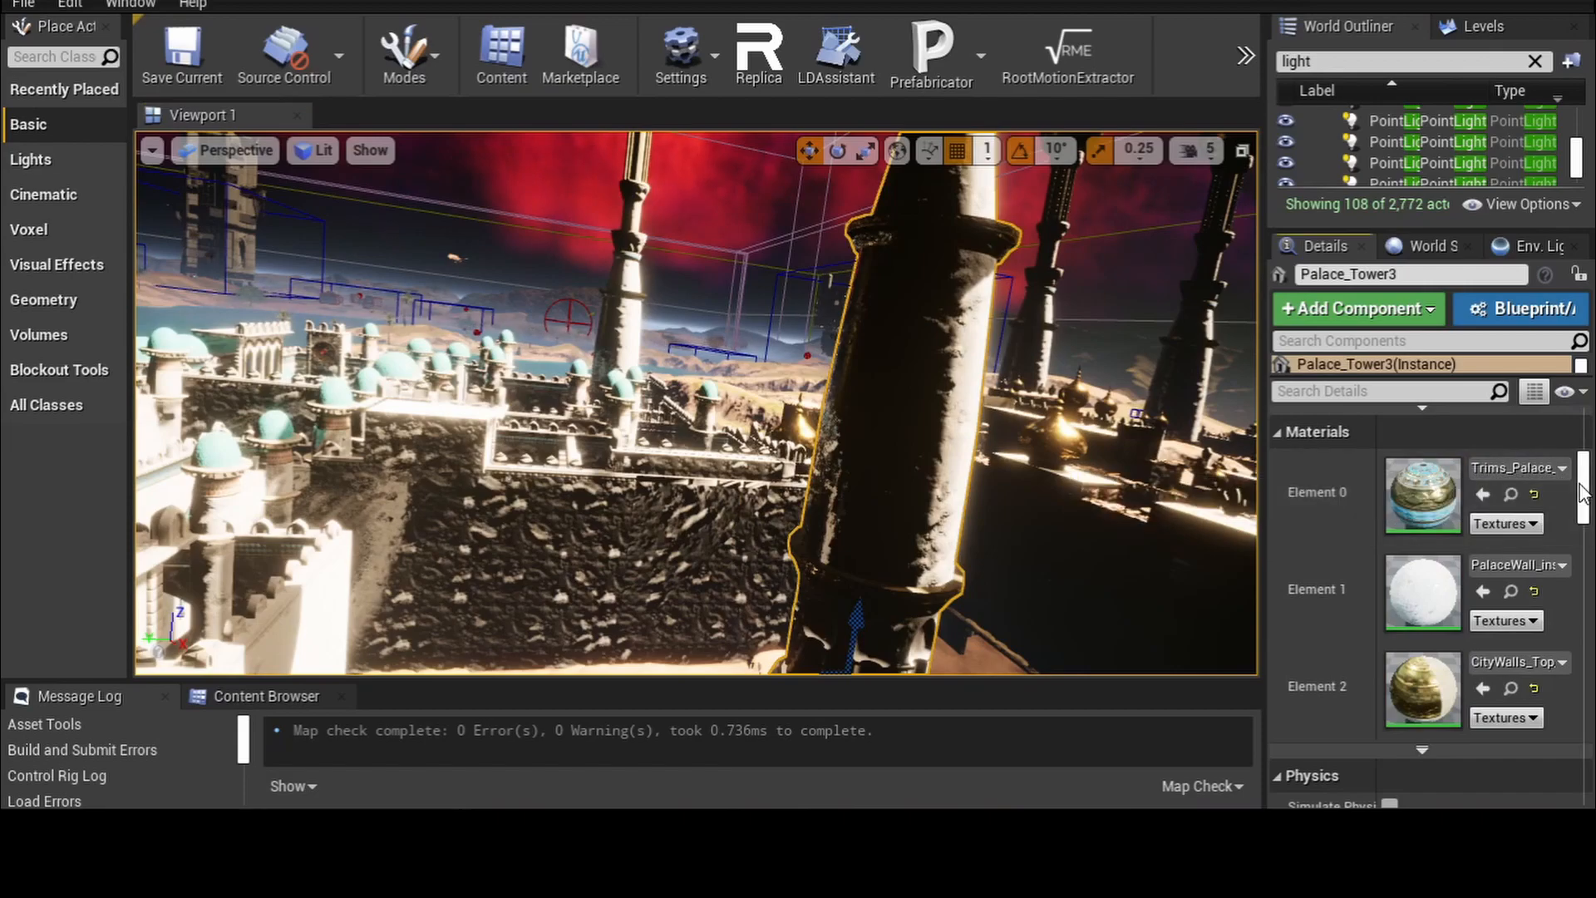
scroll(1574, 463, "up", 3)
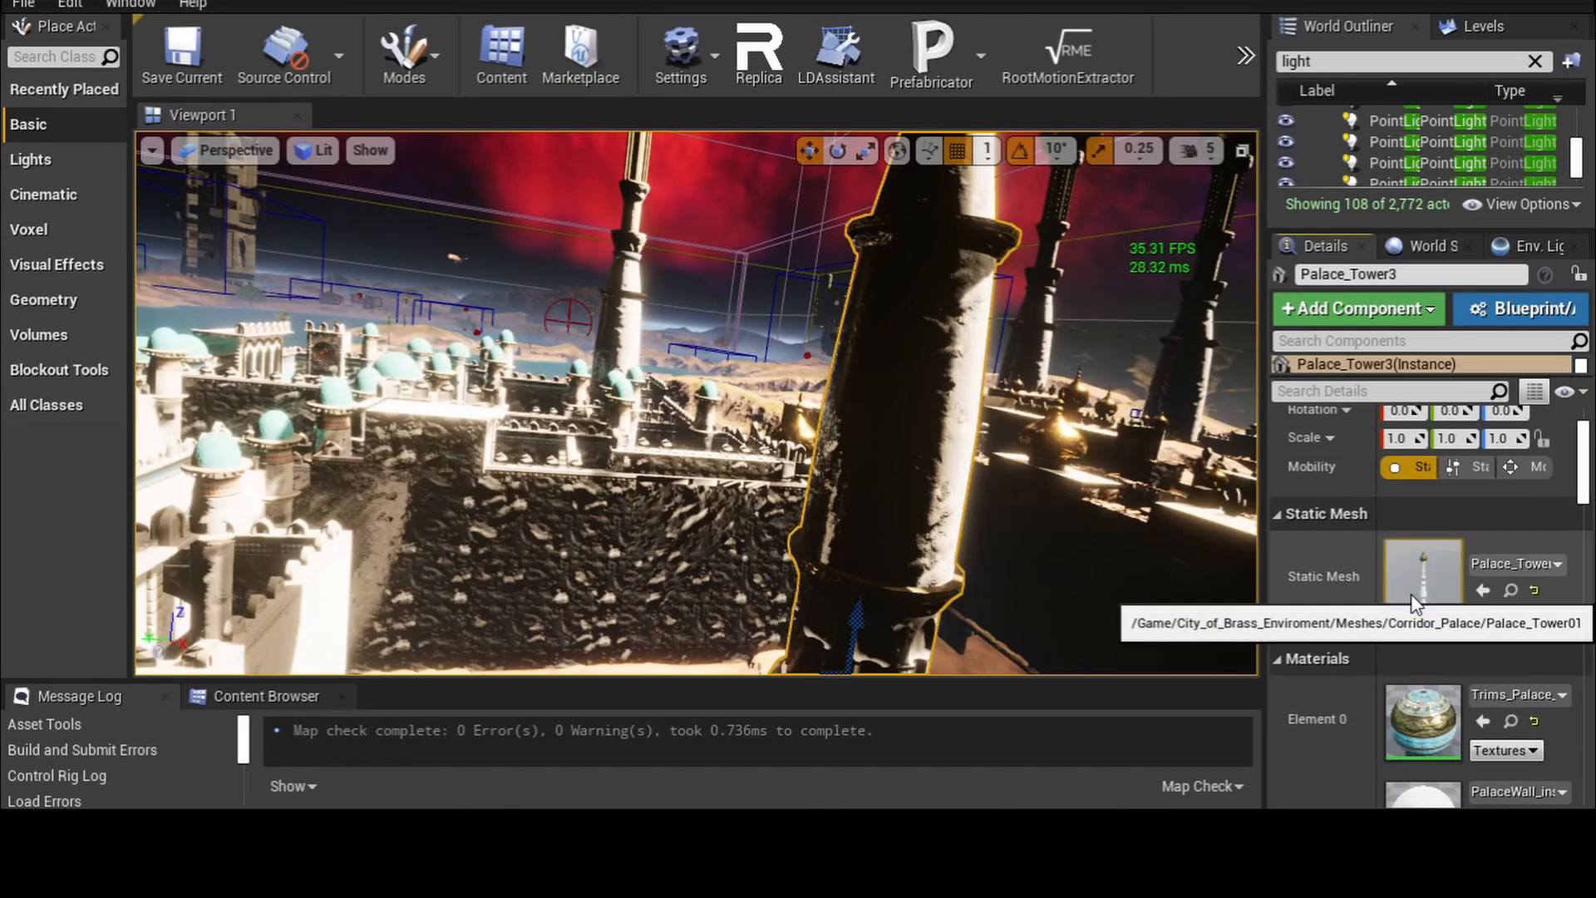
double_click(1414, 597)
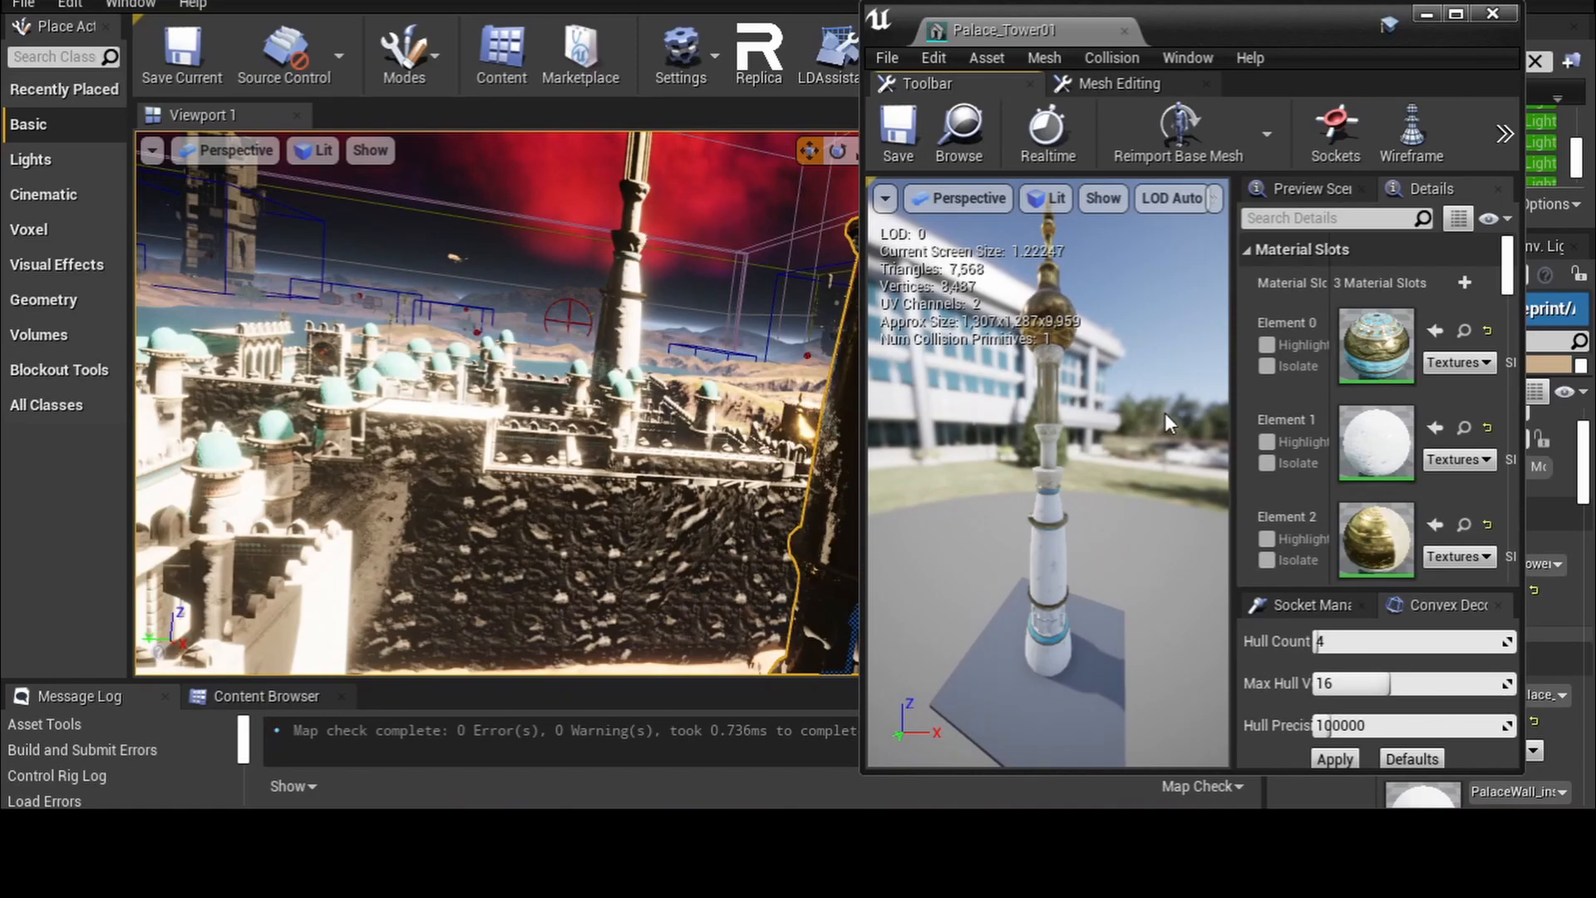
- Select the Palace_Tower2 actor to compare its assigned static mesh, and maximize the Palace_Tower01 mesh editor window
left_click(626, 298)
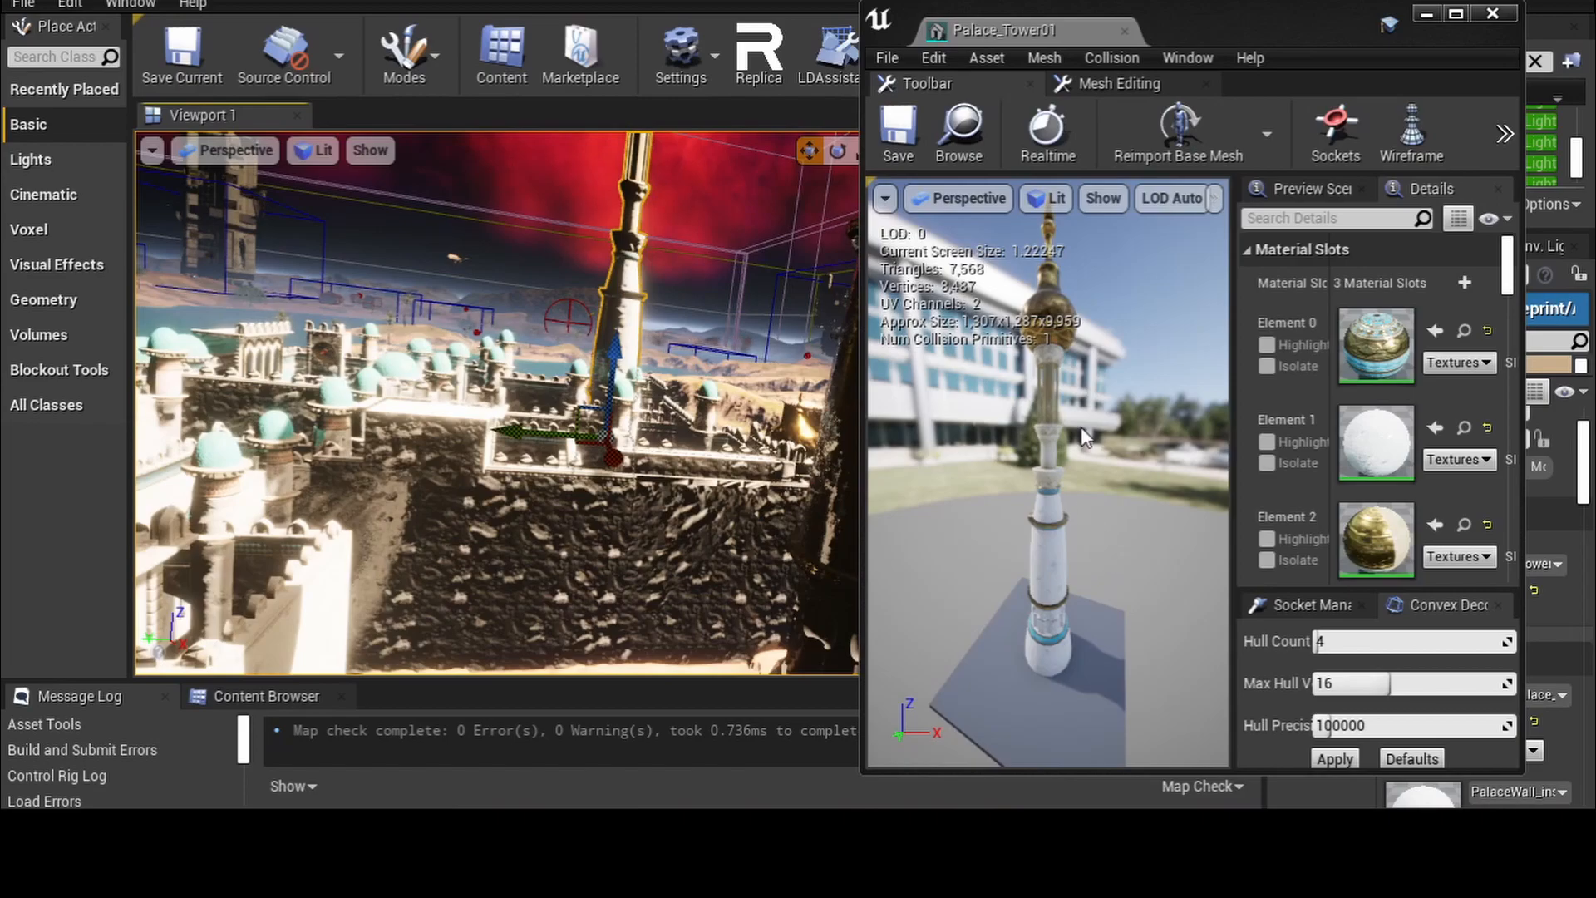
left_click_drag(1371, 23, 1116, 50)
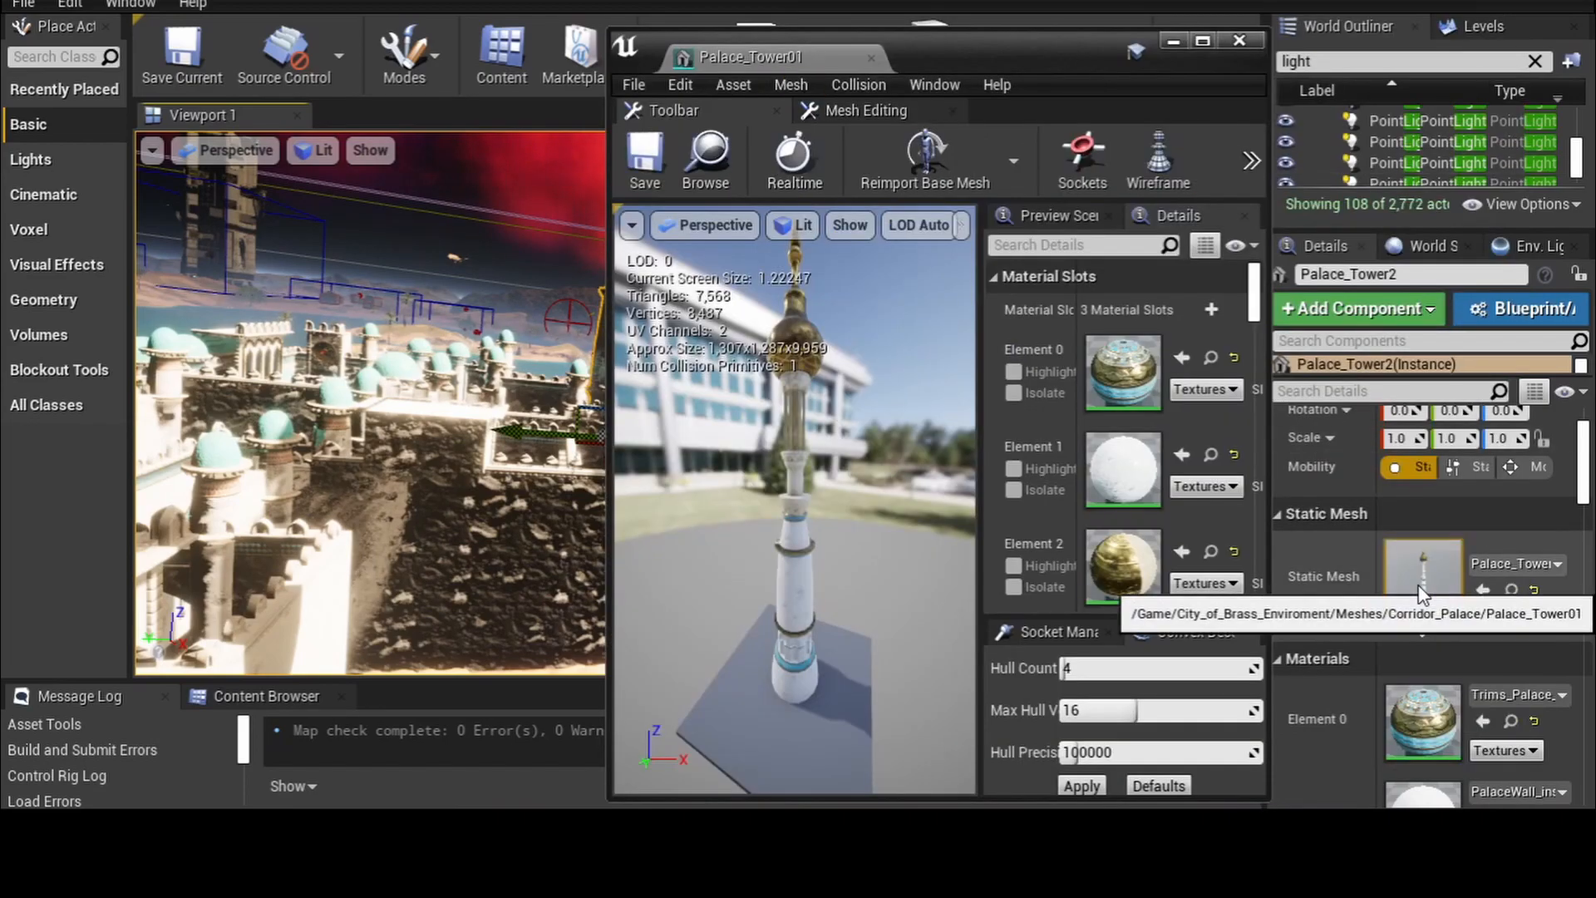
left_click(1202, 42)
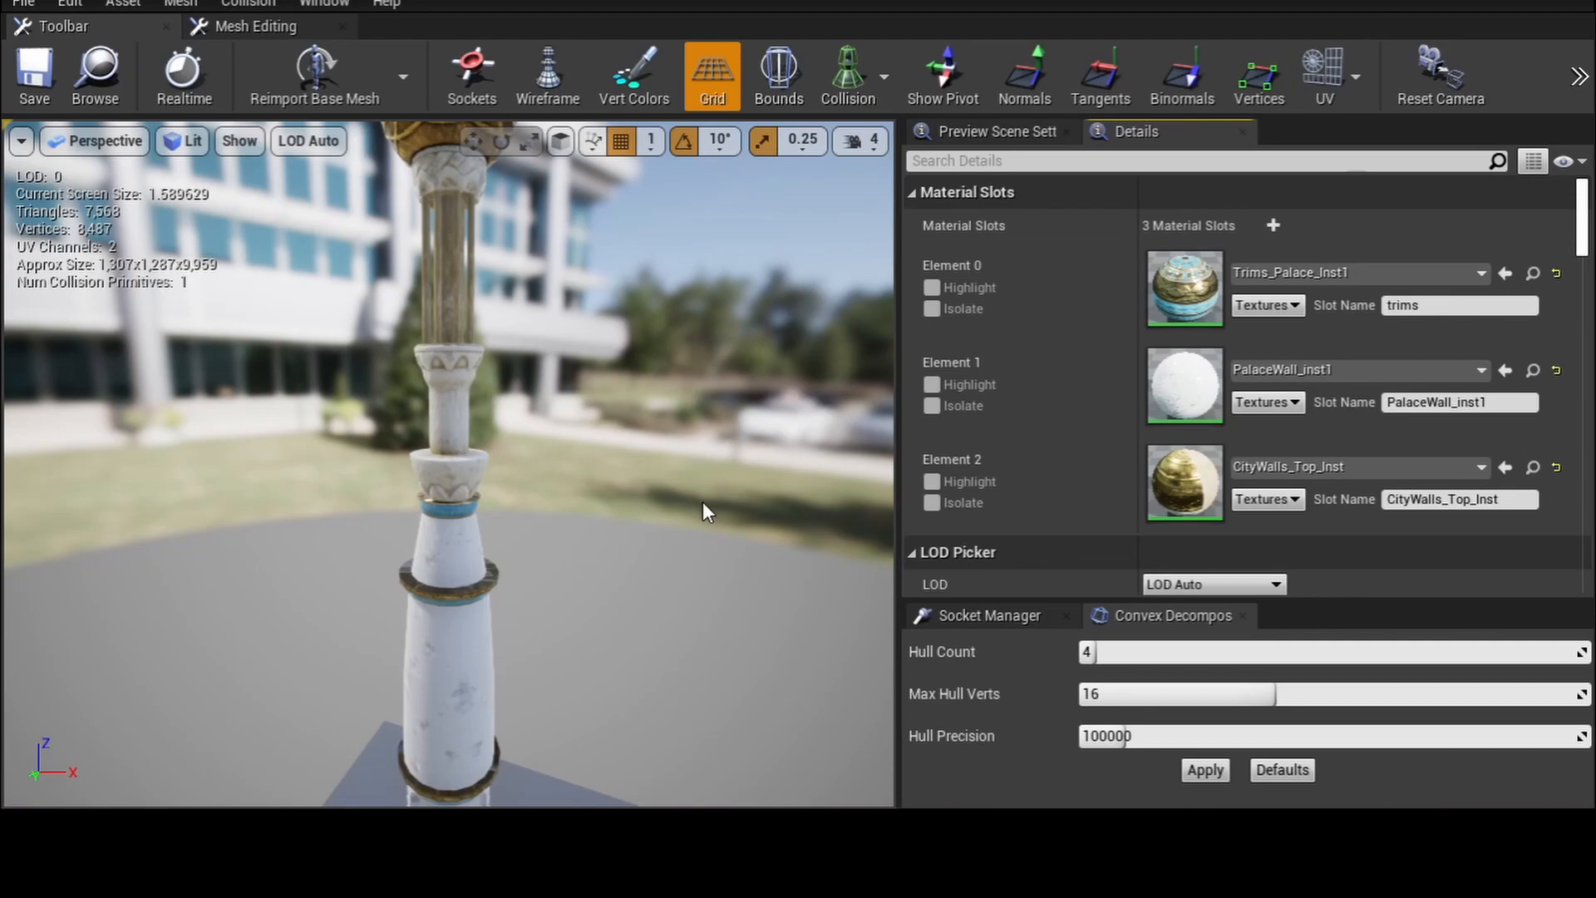
- Examine the Palace_Tower01 mesh up close, including how its trim, wall and top materials are distributed
scroll(702, 502, "down", 2)
left_click_drag(671, 536, 632, 487)
scroll(671, 536, "up", 3)
right_click_drag(671, 535, 686, 495)
scroll(672, 536, "down", 2)
scroll(671, 536, "down", 4)
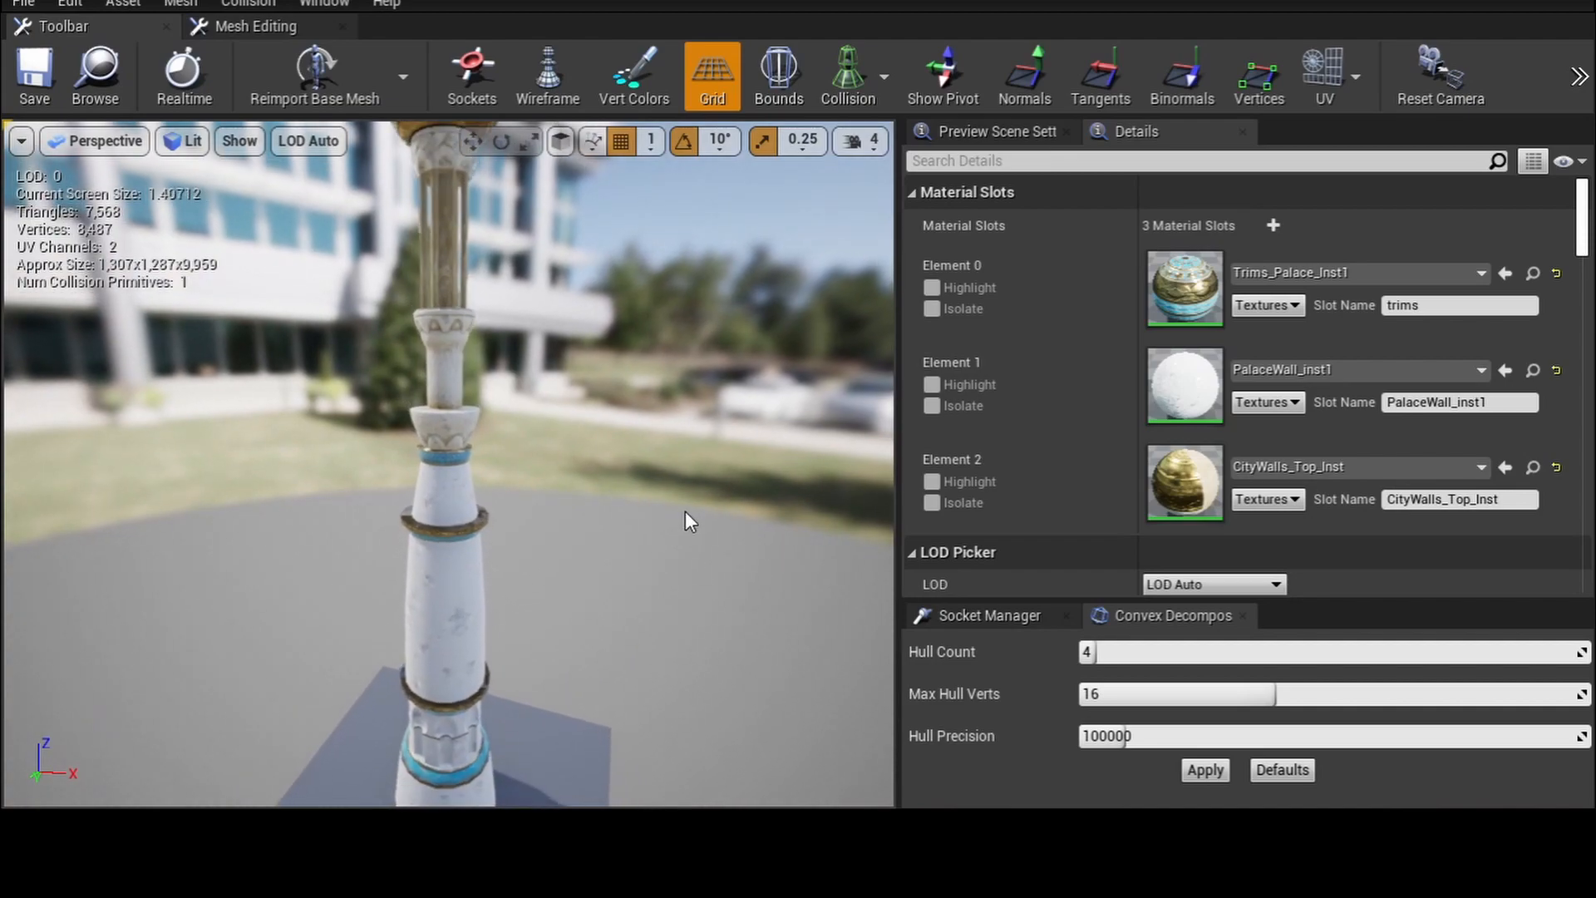
right_click_drag(766, 393, 772, 332)
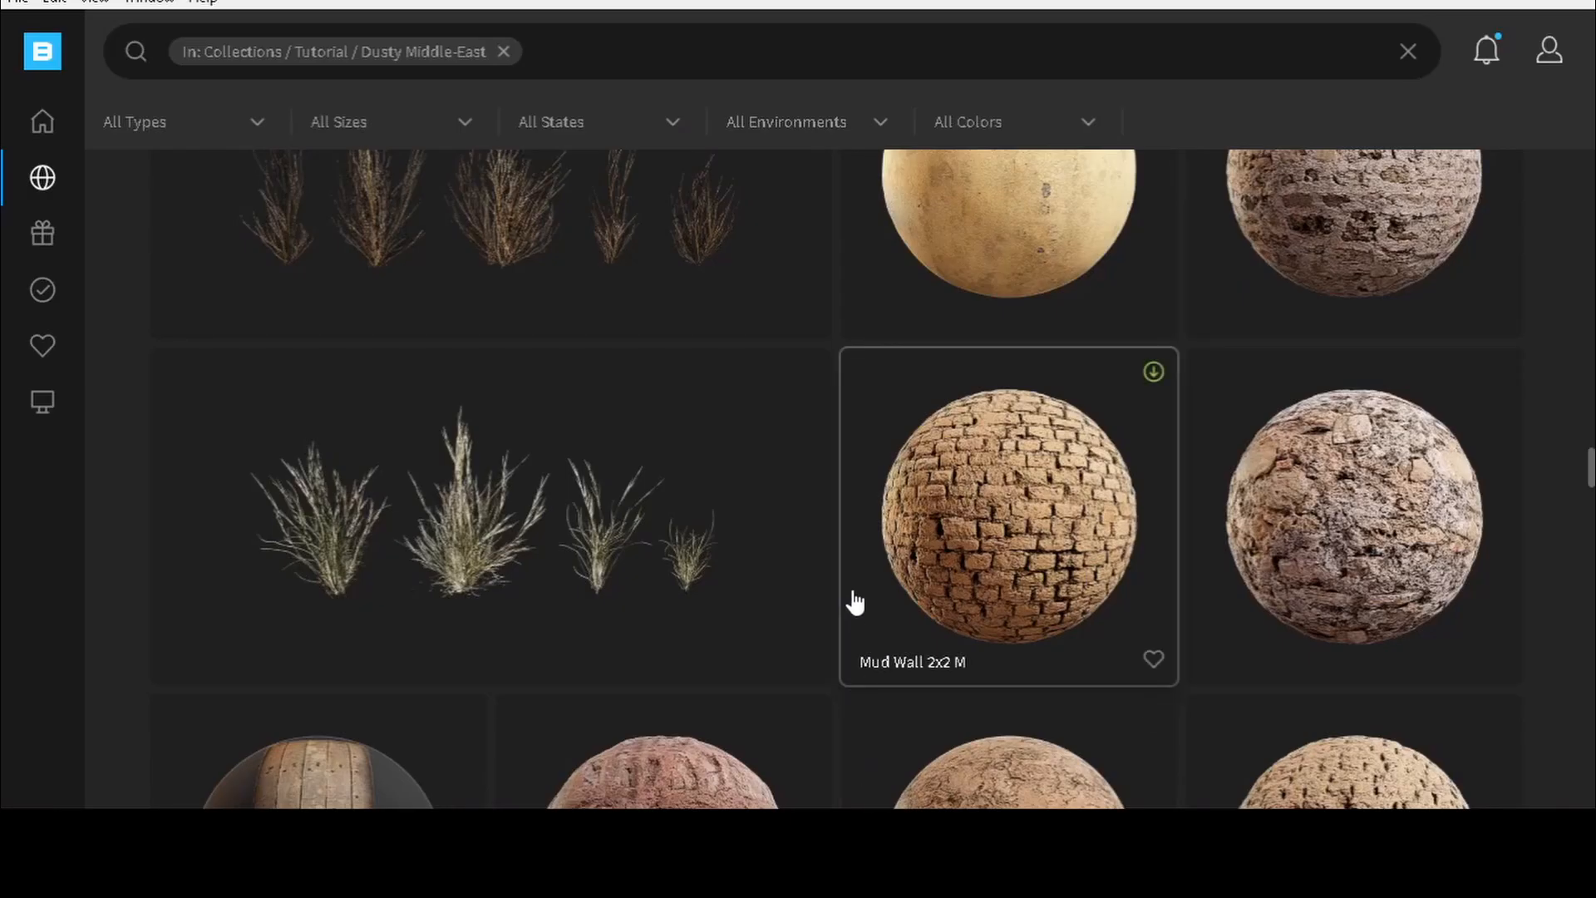
- Switch to Quixel Bridge and browse the Dusty Middle-East collection for wall, plaster, ground and floor surfaces
scroll(854, 598, "down", 4)
scroll(855, 599, "up", 7)
scroll(855, 599, "up", 2)
scroll(855, 599, "down", 4)
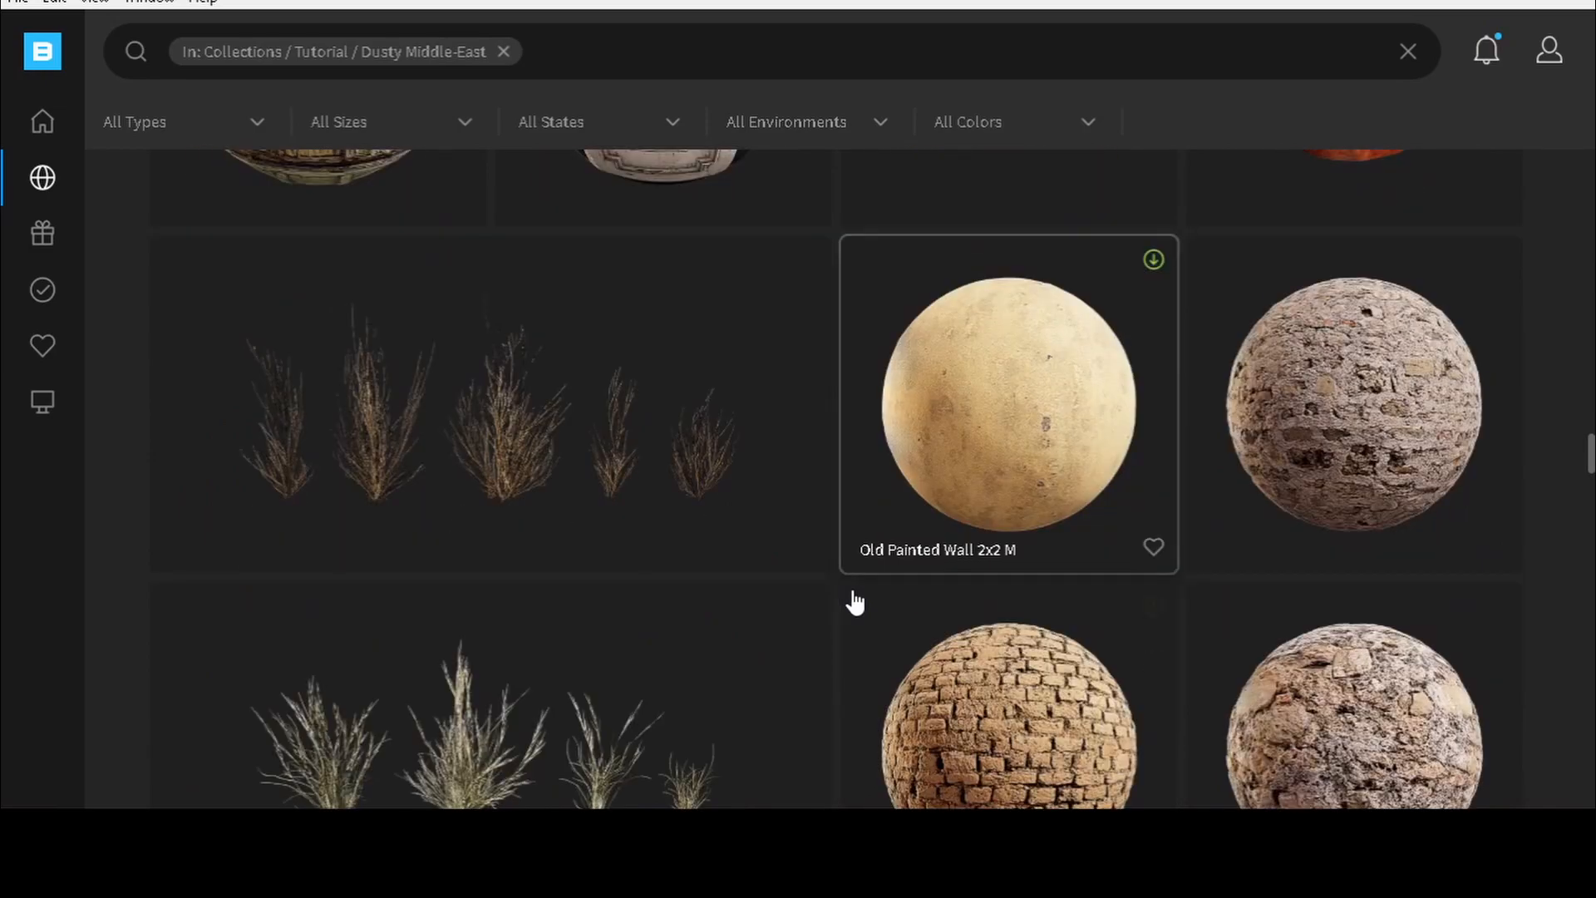
scroll(855, 599, "up", 2)
scroll(855, 601, "up", 4)
scroll(855, 600, "down", 7)
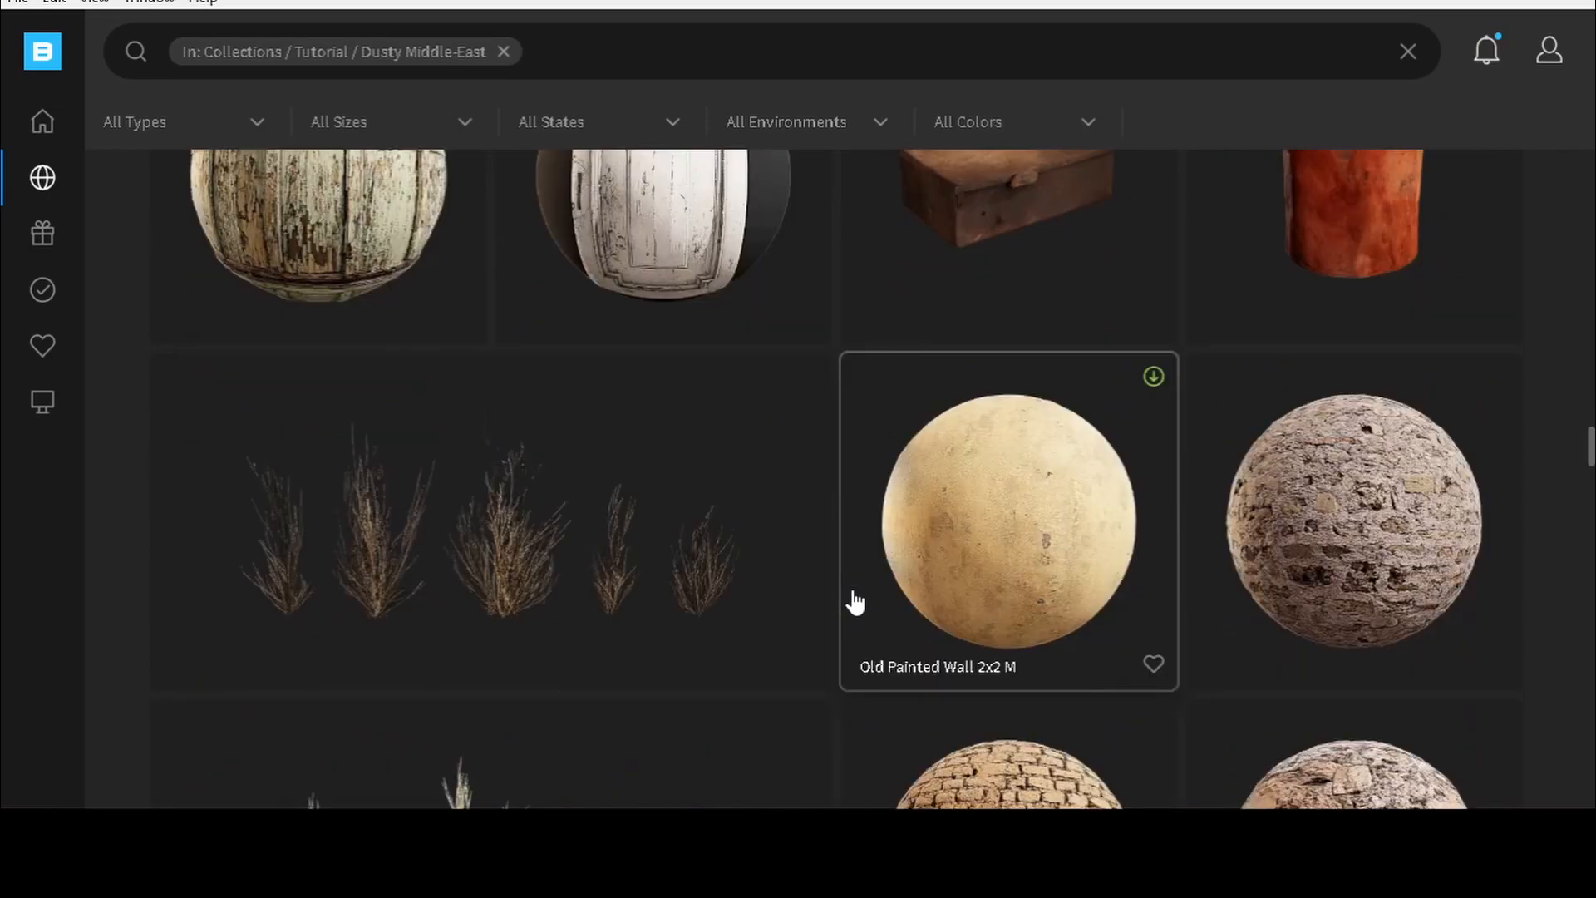
scroll(854, 601, "up", 2)
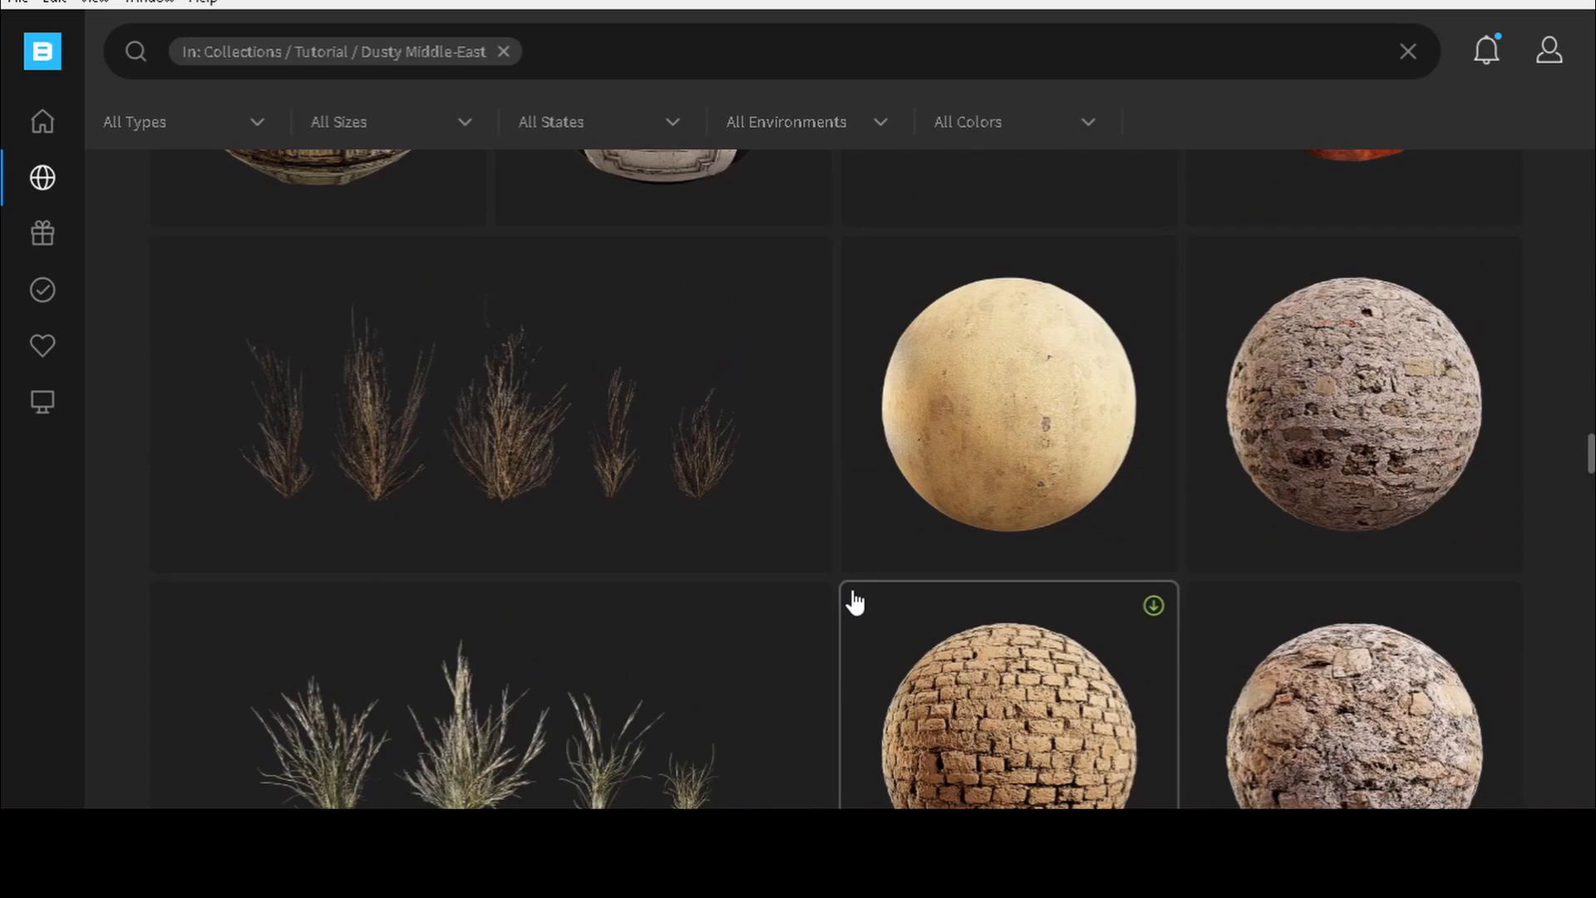
scroll(855, 600, "down", 4)
scroll(855, 600, "down", 2)
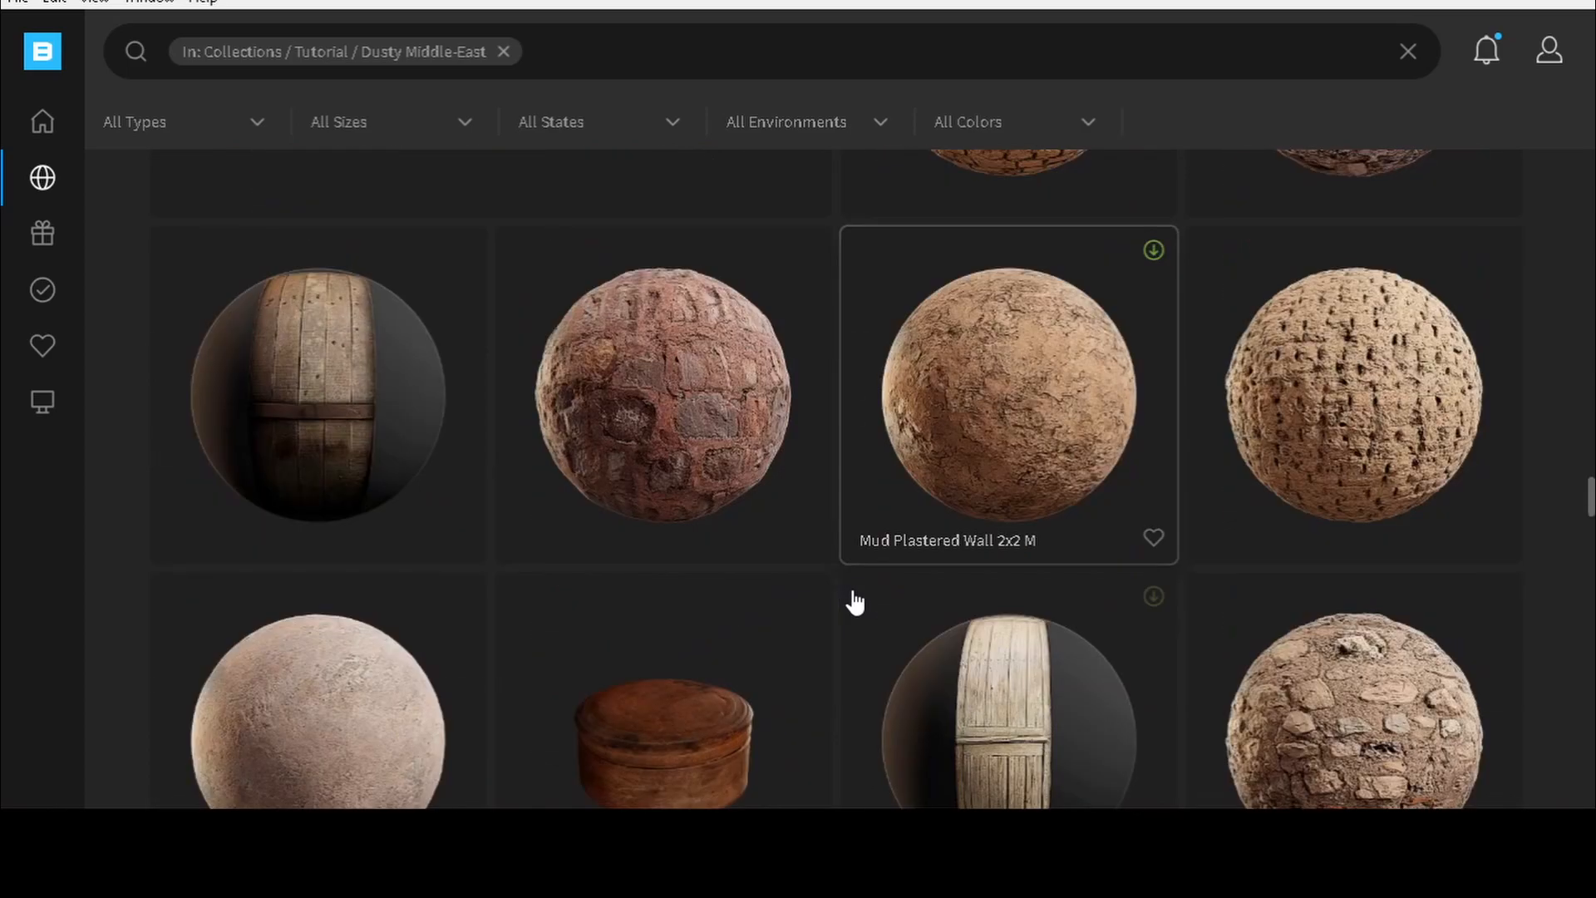
scroll(855, 601, "up", 1)
scroll(855, 600, "down", 1)
scroll(855, 601, "up", 3)
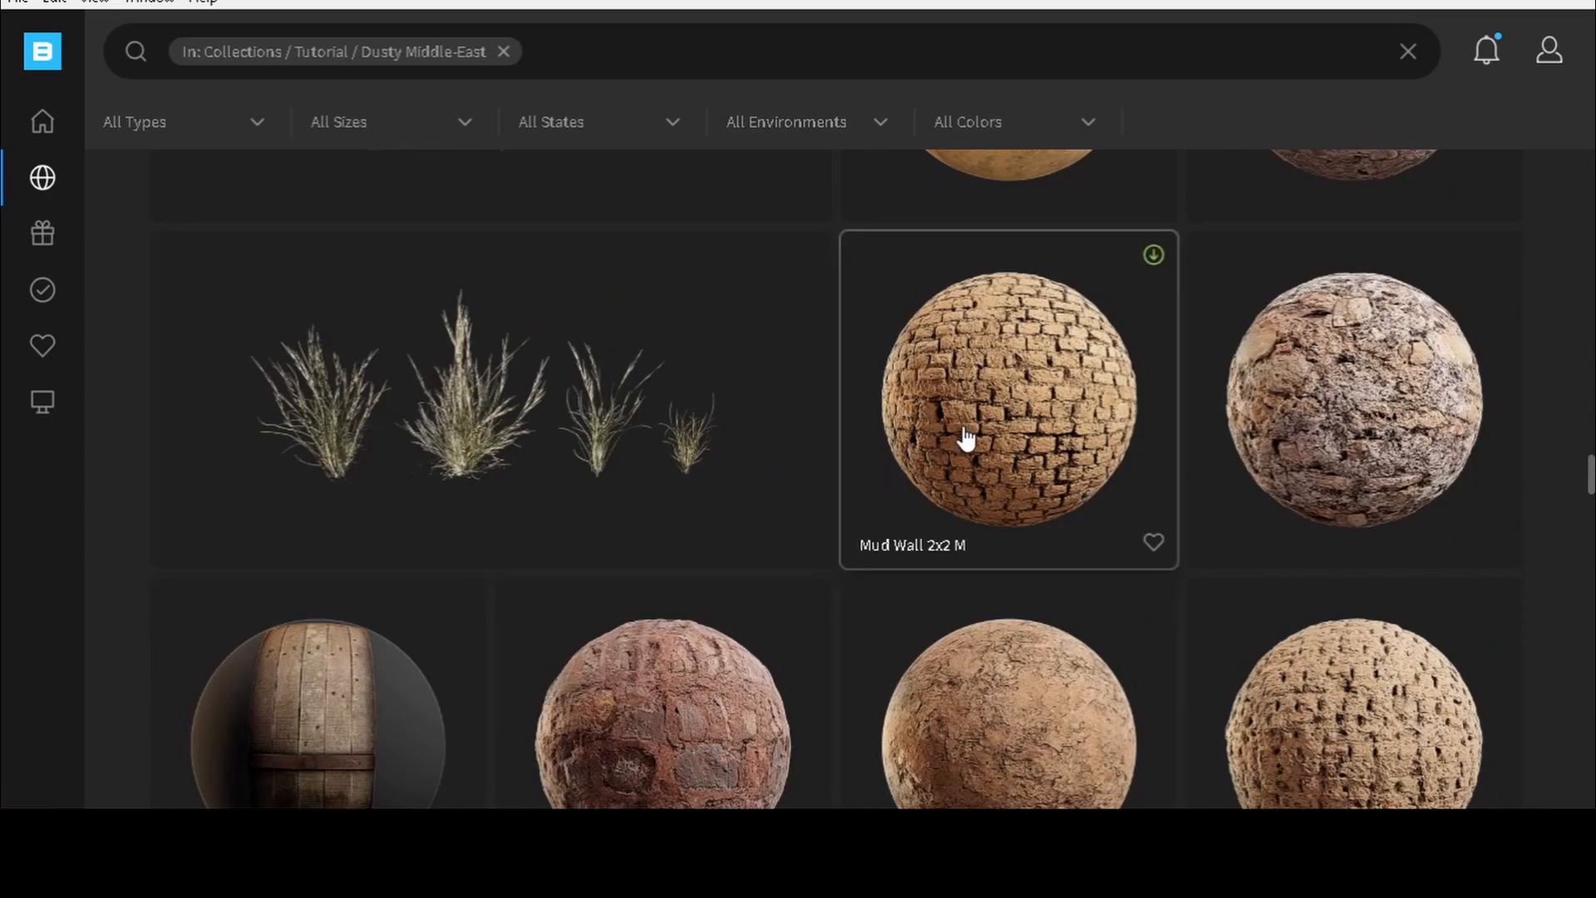
scroll(966, 438, "down", 5)
scroll(966, 438, "down", 2)
scroll(965, 438, "down", 2)
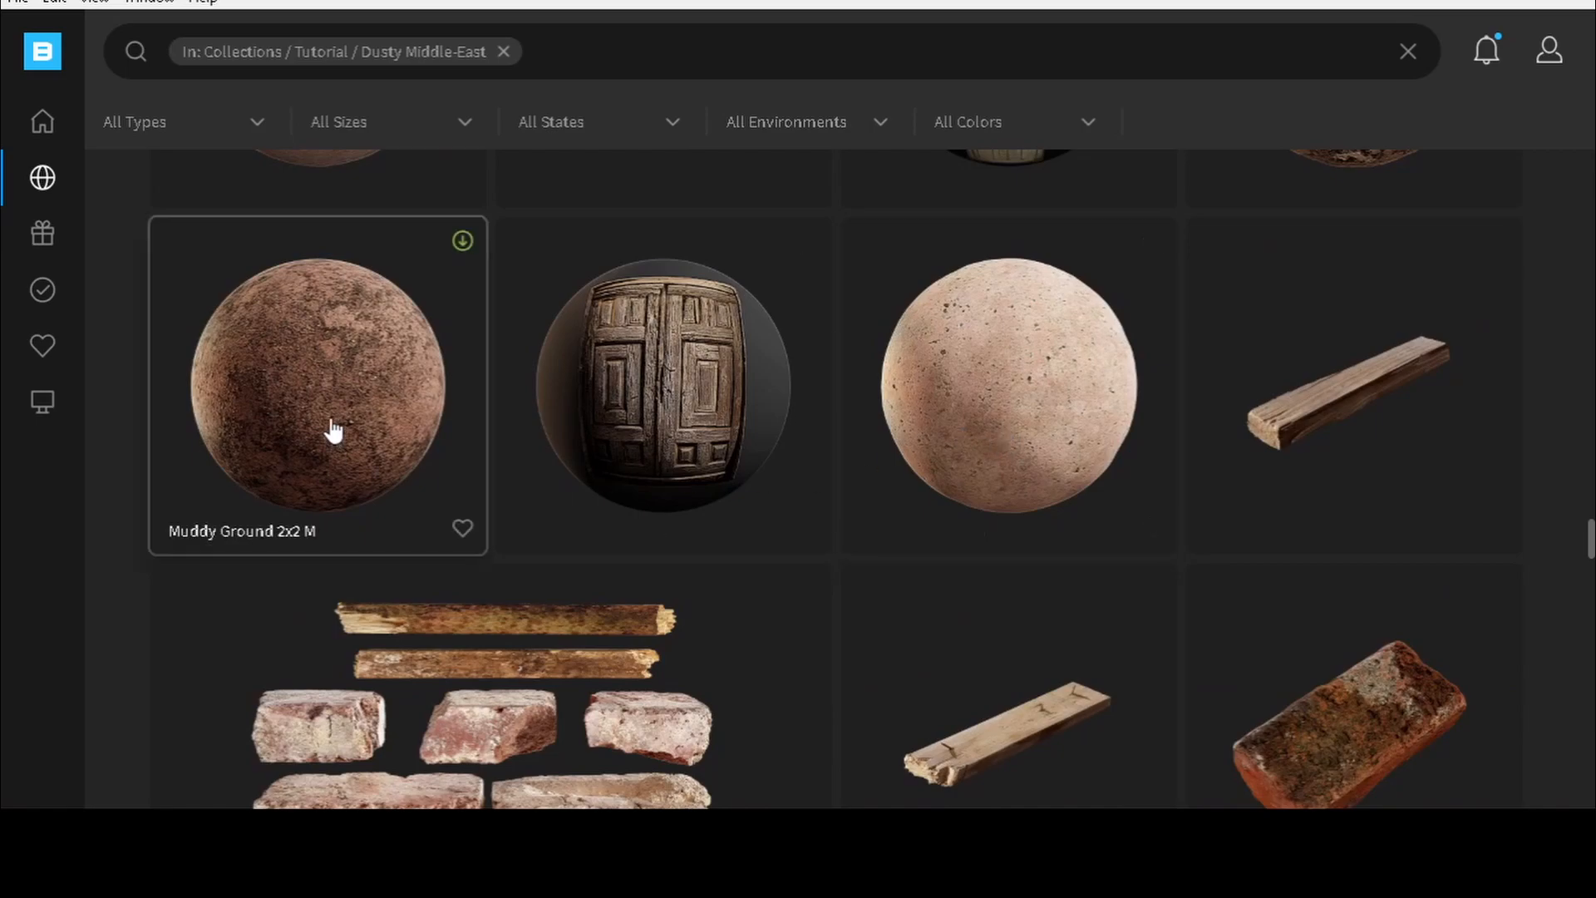
scroll(912, 352, "up", 4)
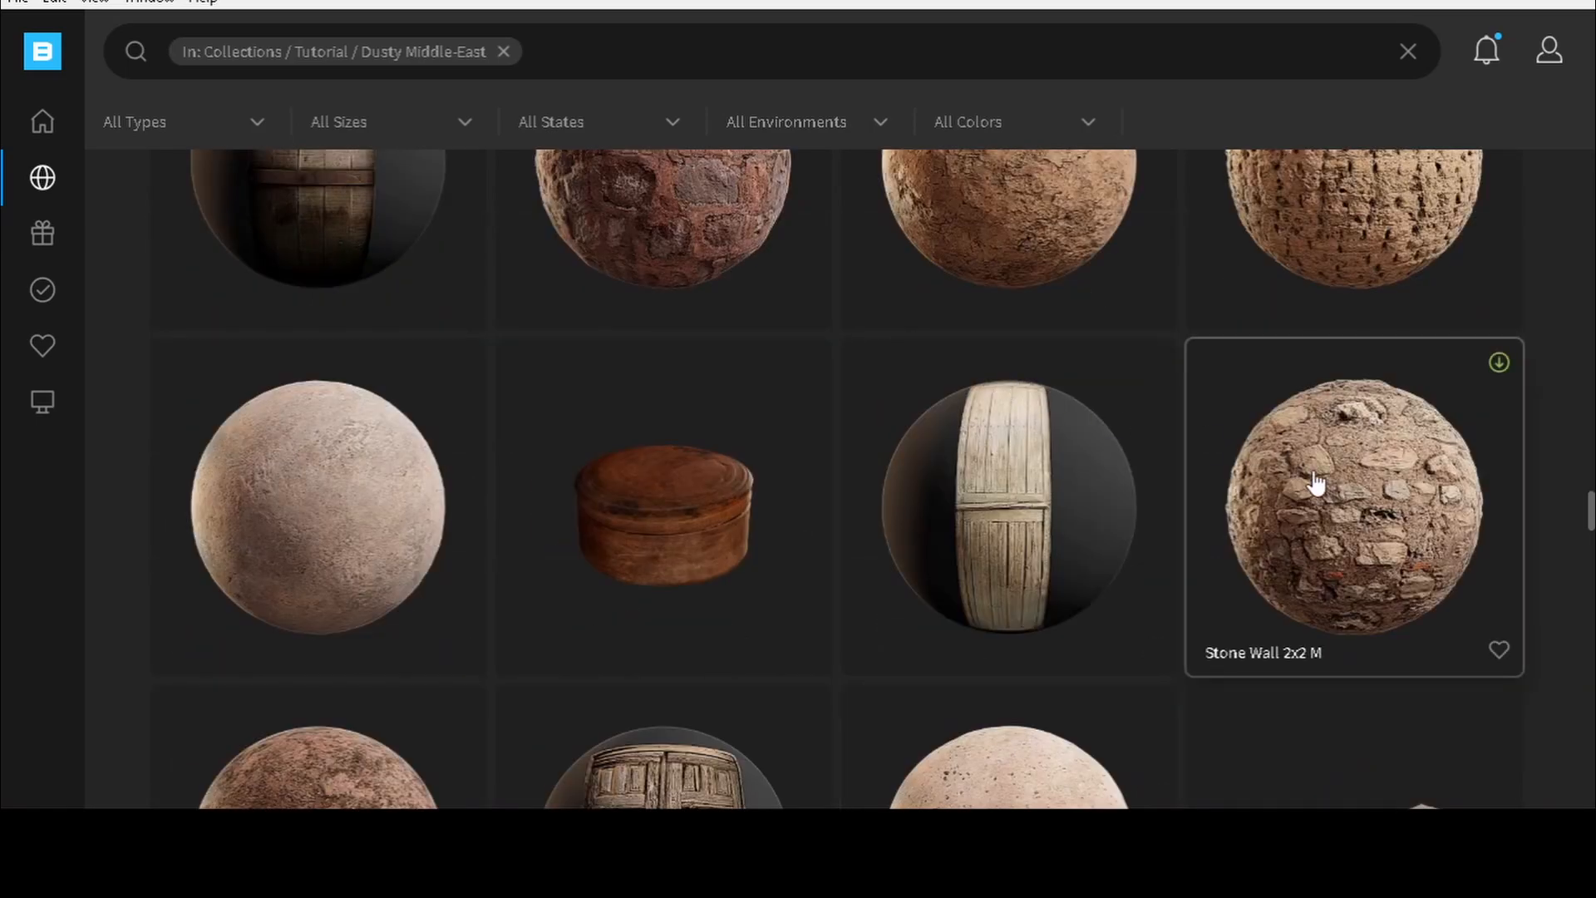
scroll(1316, 482, "up", 3)
scroll(1336, 494, "up", 5)
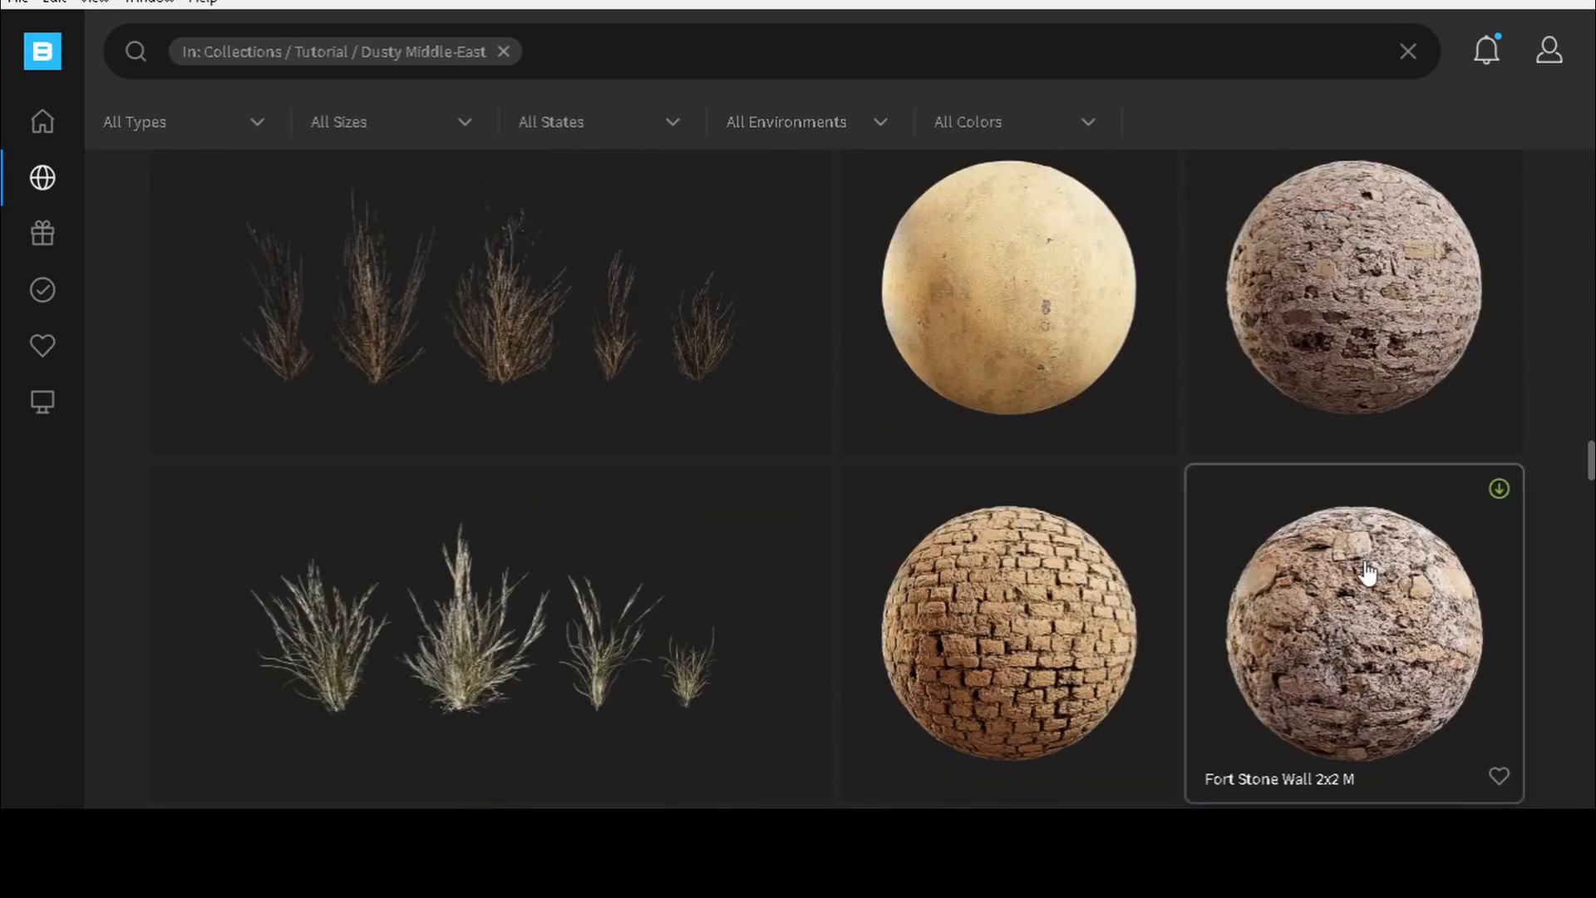
scroll(1364, 357, "up", 3)
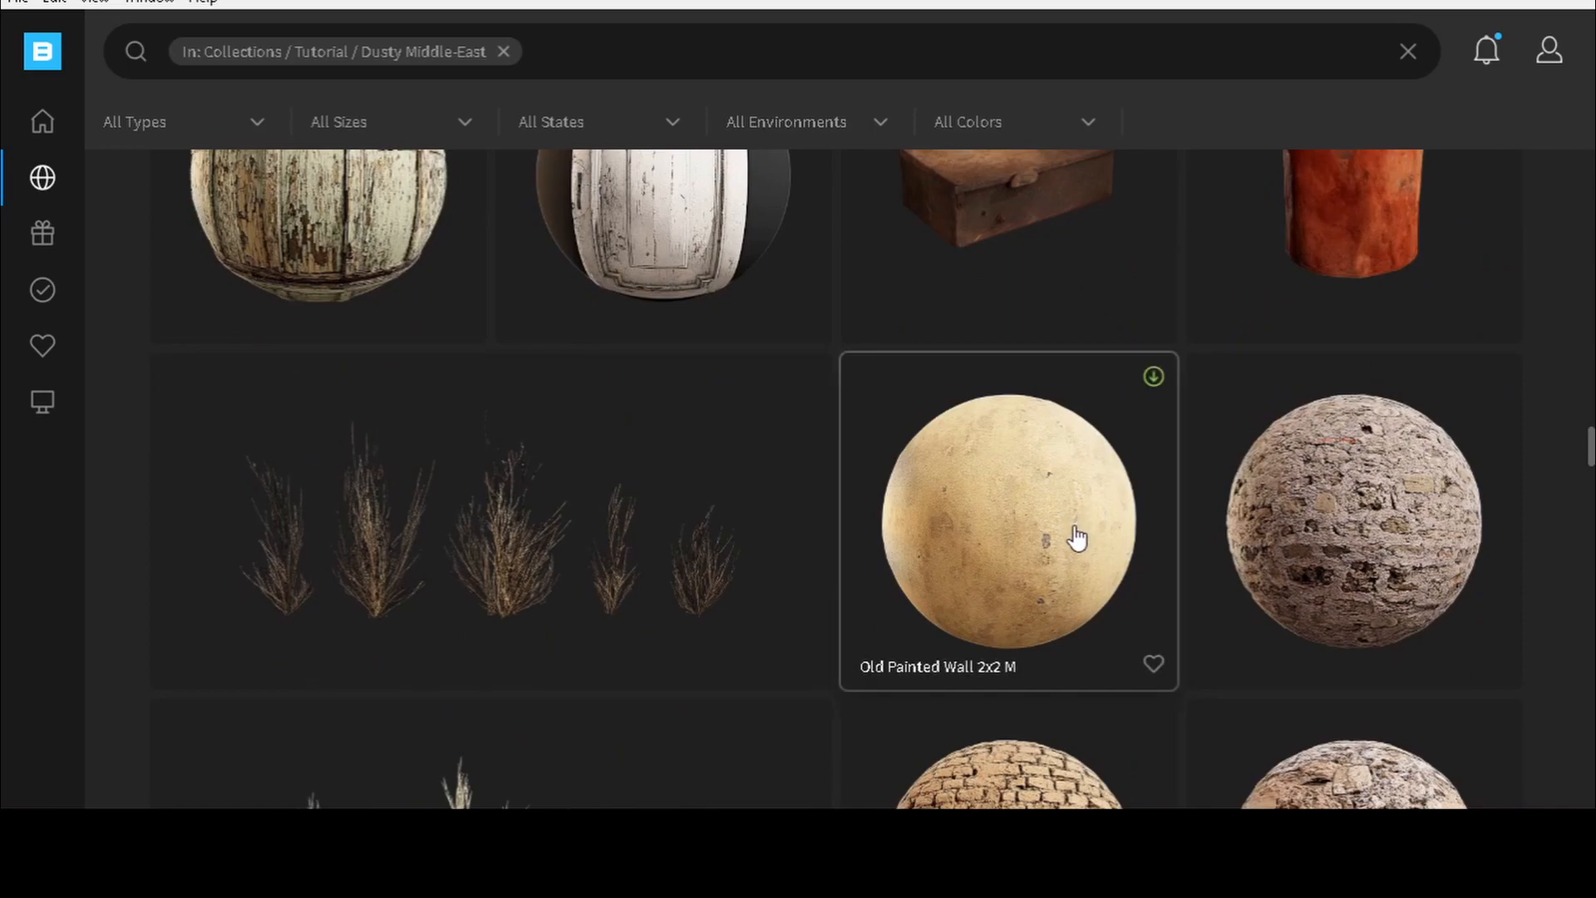
scroll(1078, 538, "up", 3)
scroll(1073, 536, "down", 6)
- Download the Stone Floor 2x2 M surface and three Desert Soil Scatter assets from the Dusty Middle-East collection
scroll(1073, 536, "up", 12)
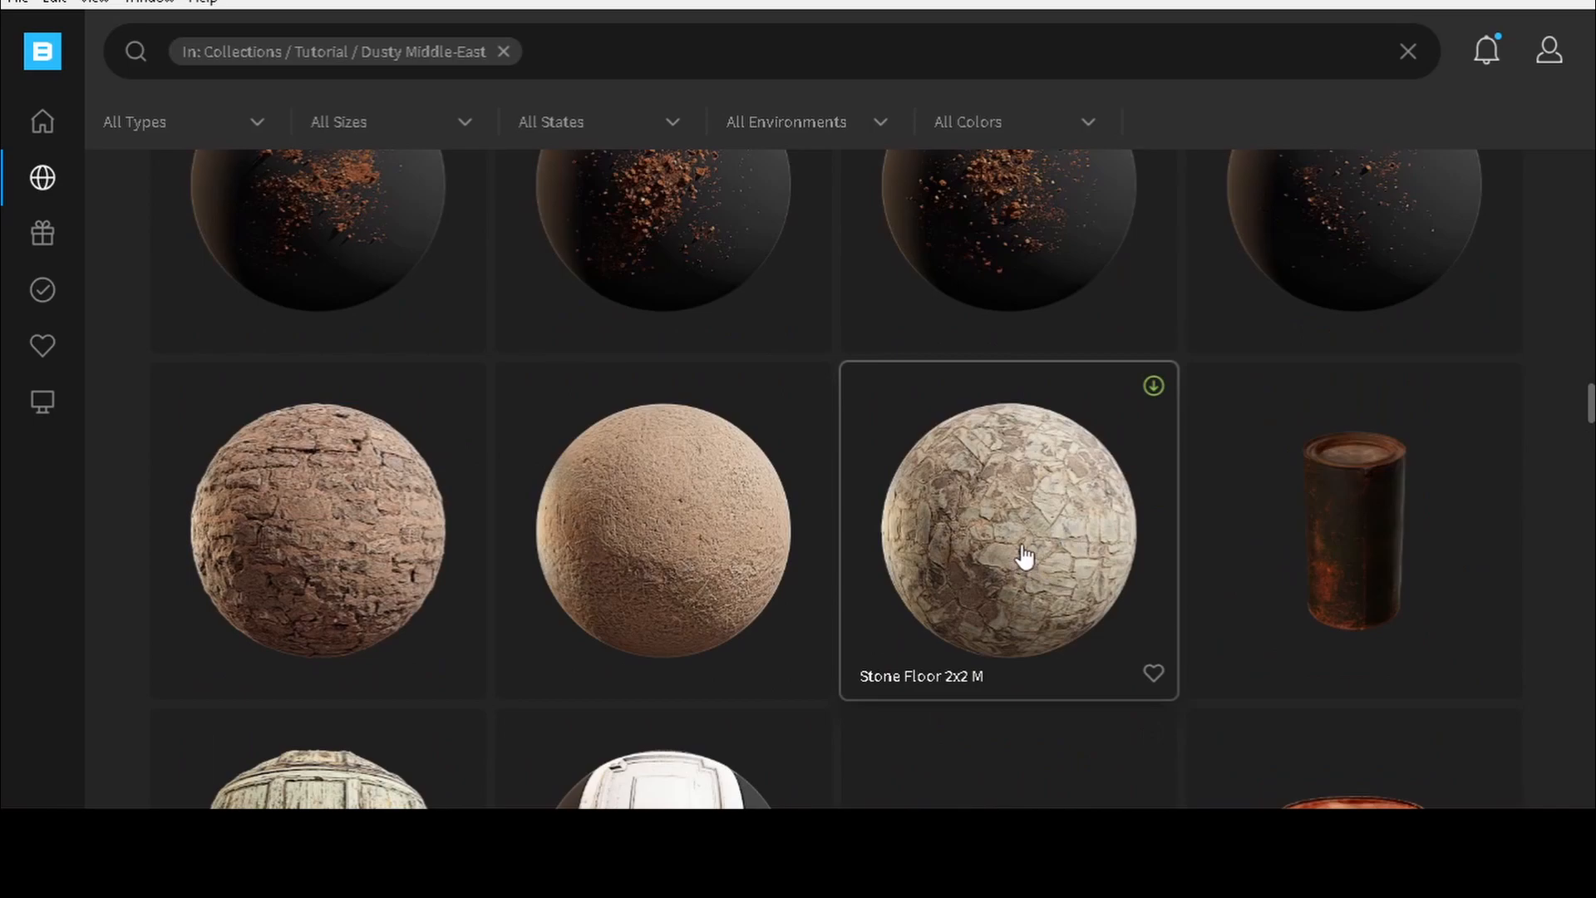
scroll(1025, 550, "up", 2)
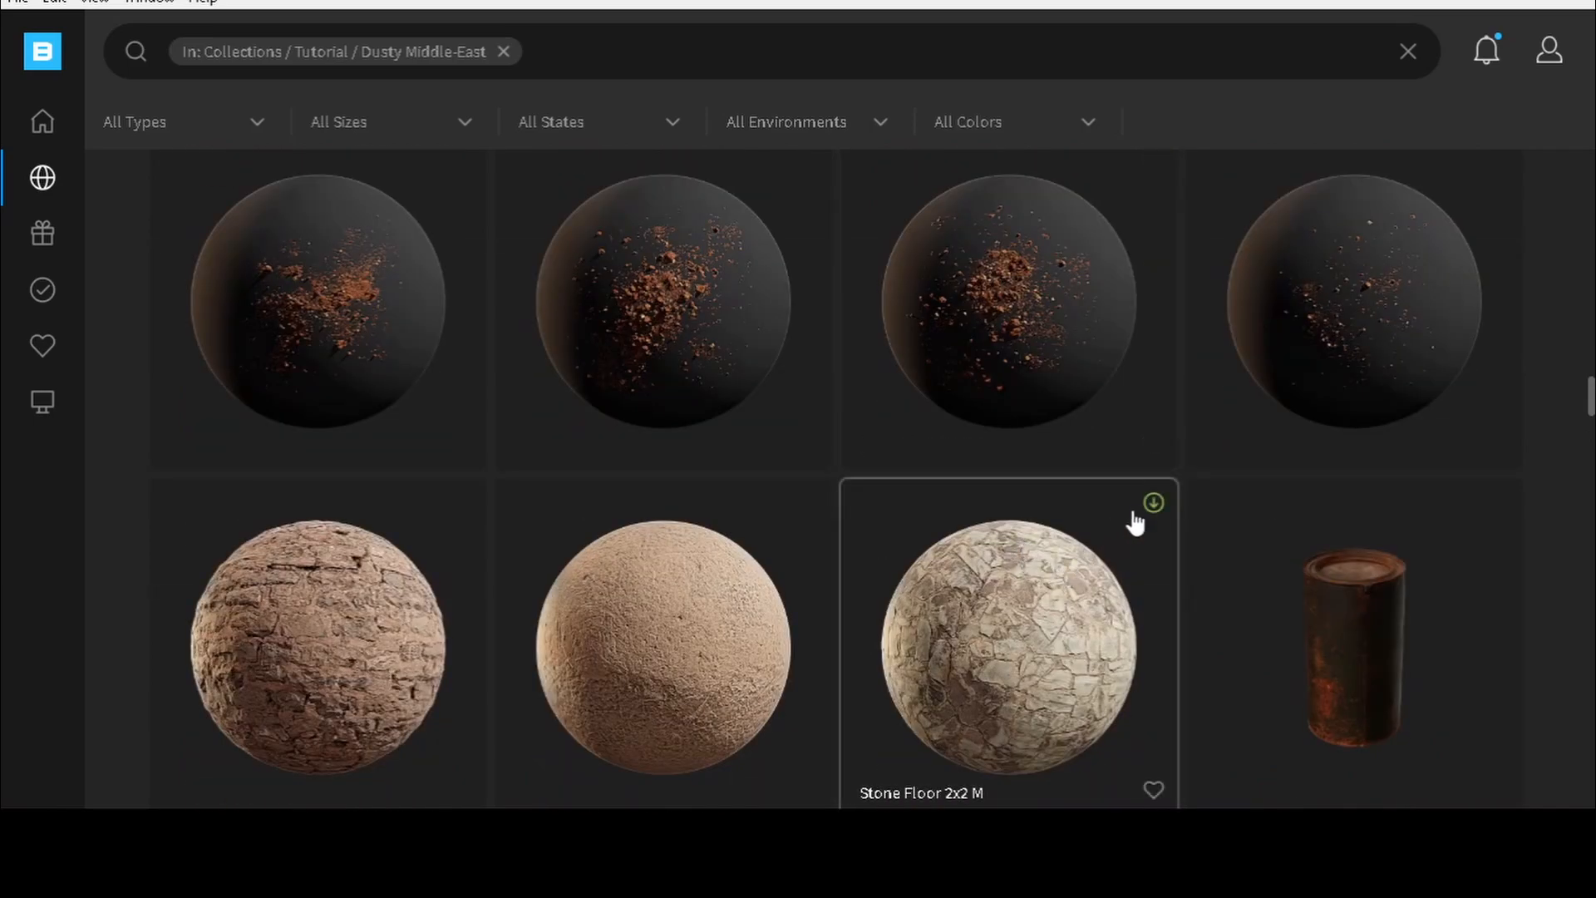
left_click(1148, 507)
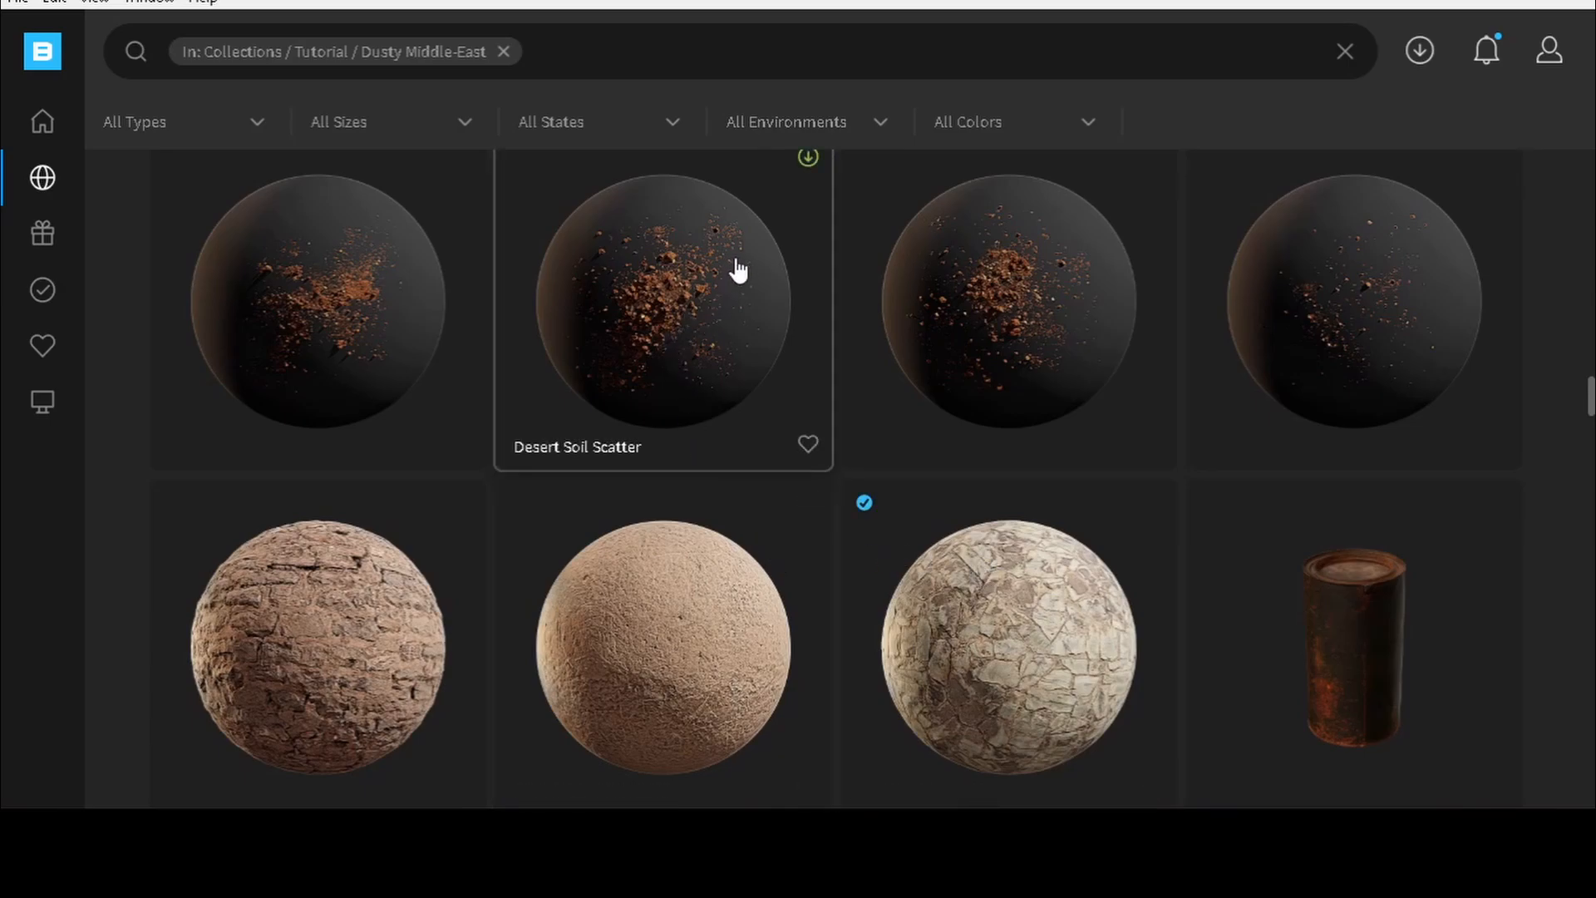
left_click(808, 158)
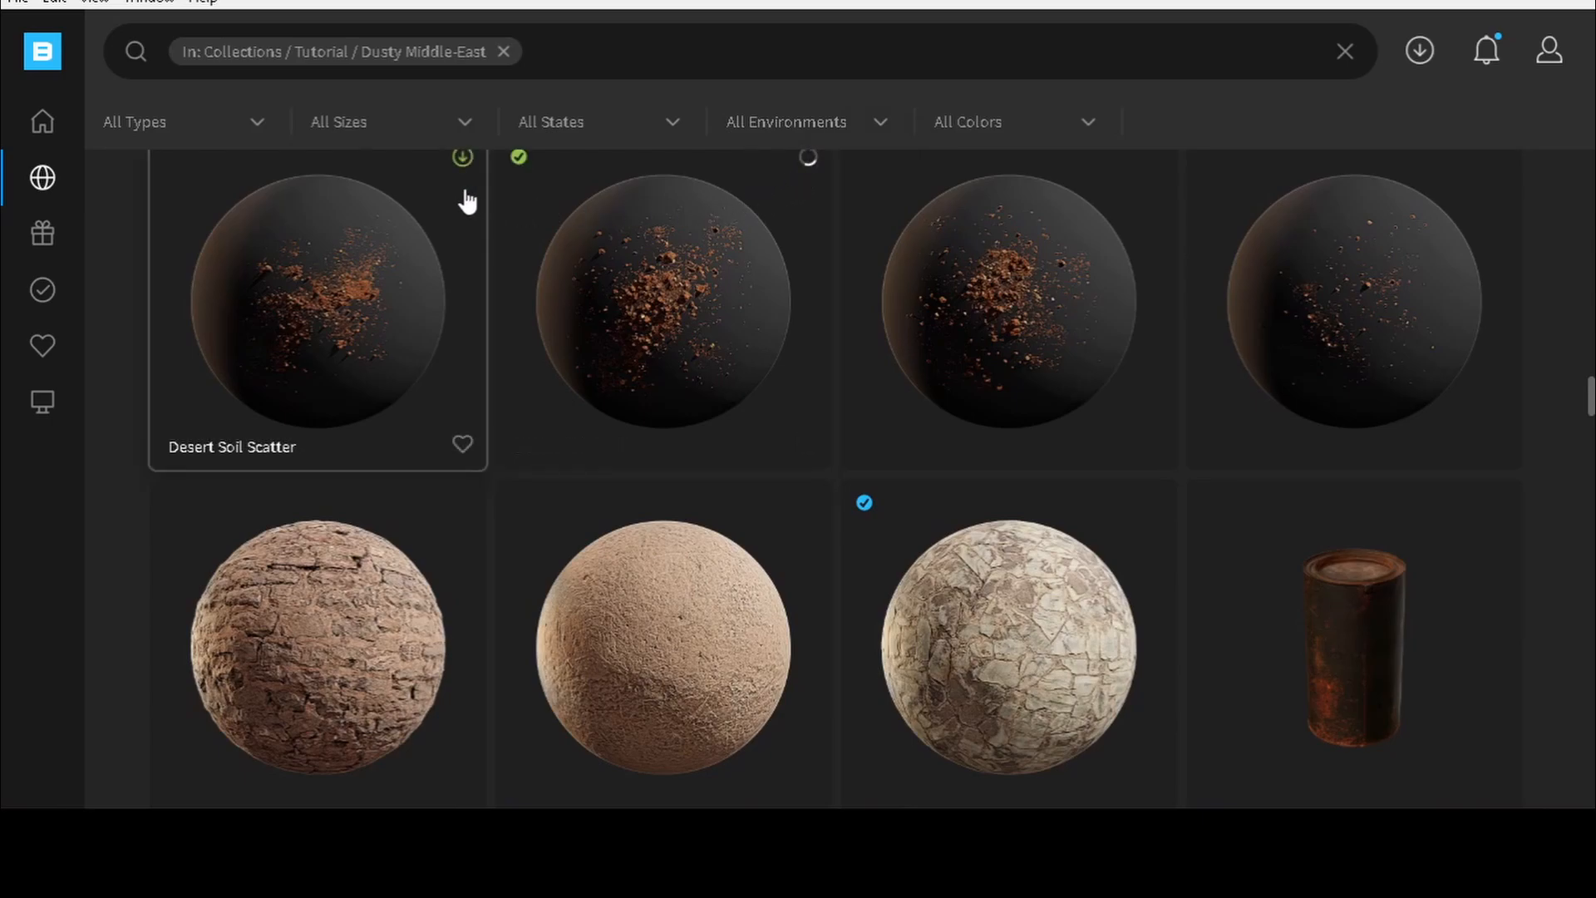
left_click(463, 157)
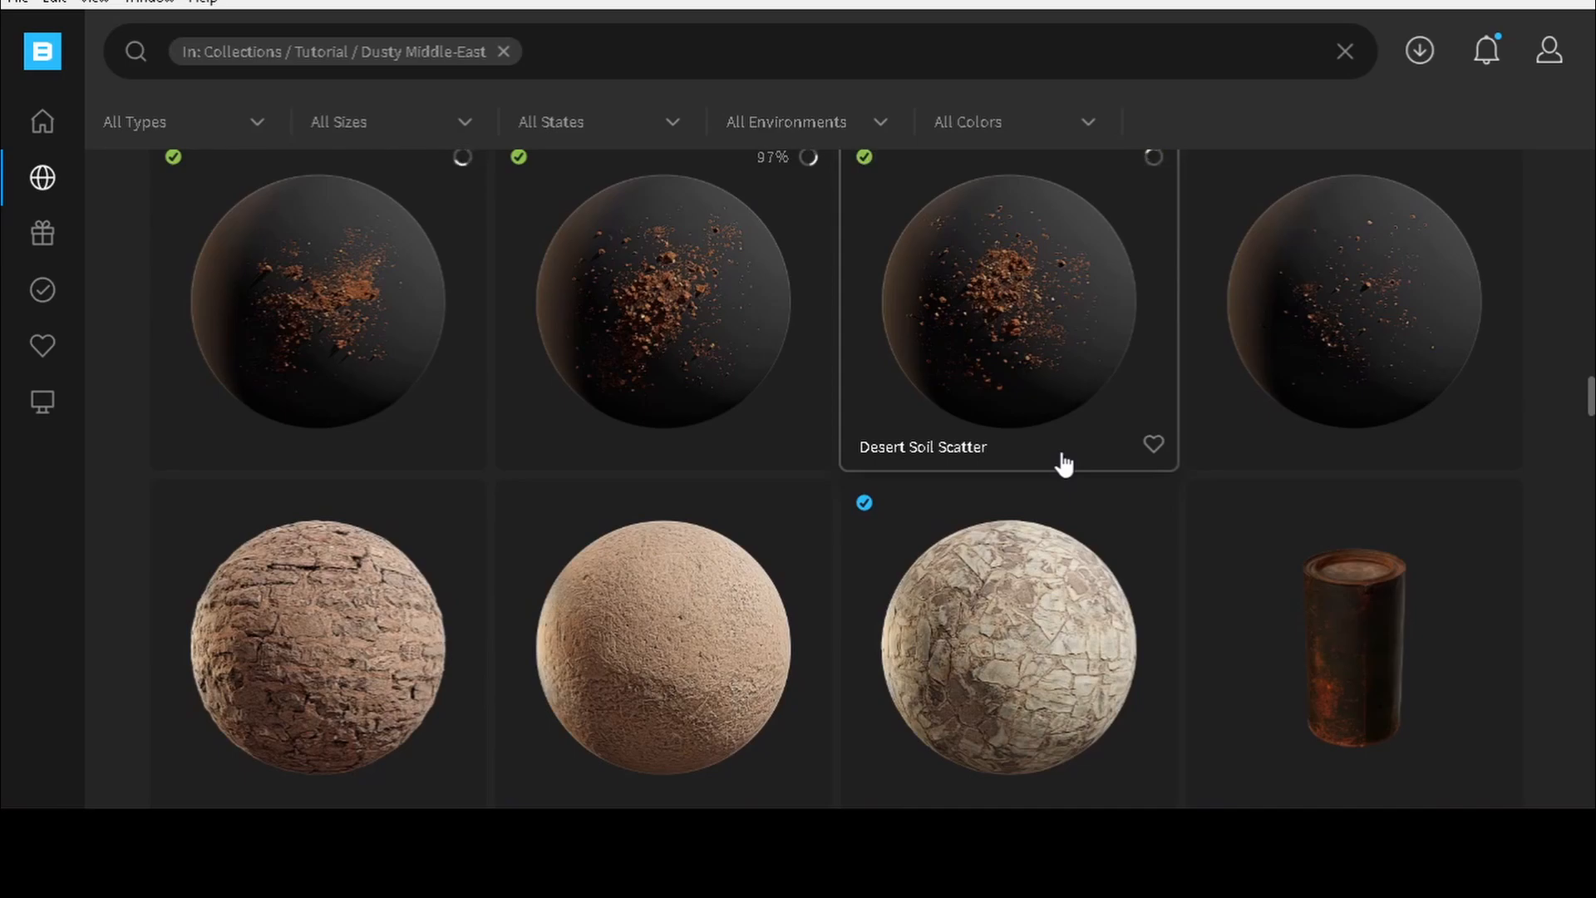
- Look further through the collection at the plaster, fort wall and brick floor surfaces and the wooden props
scroll(1064, 464, "down", 5)
scroll(1064, 464, "down", 10)
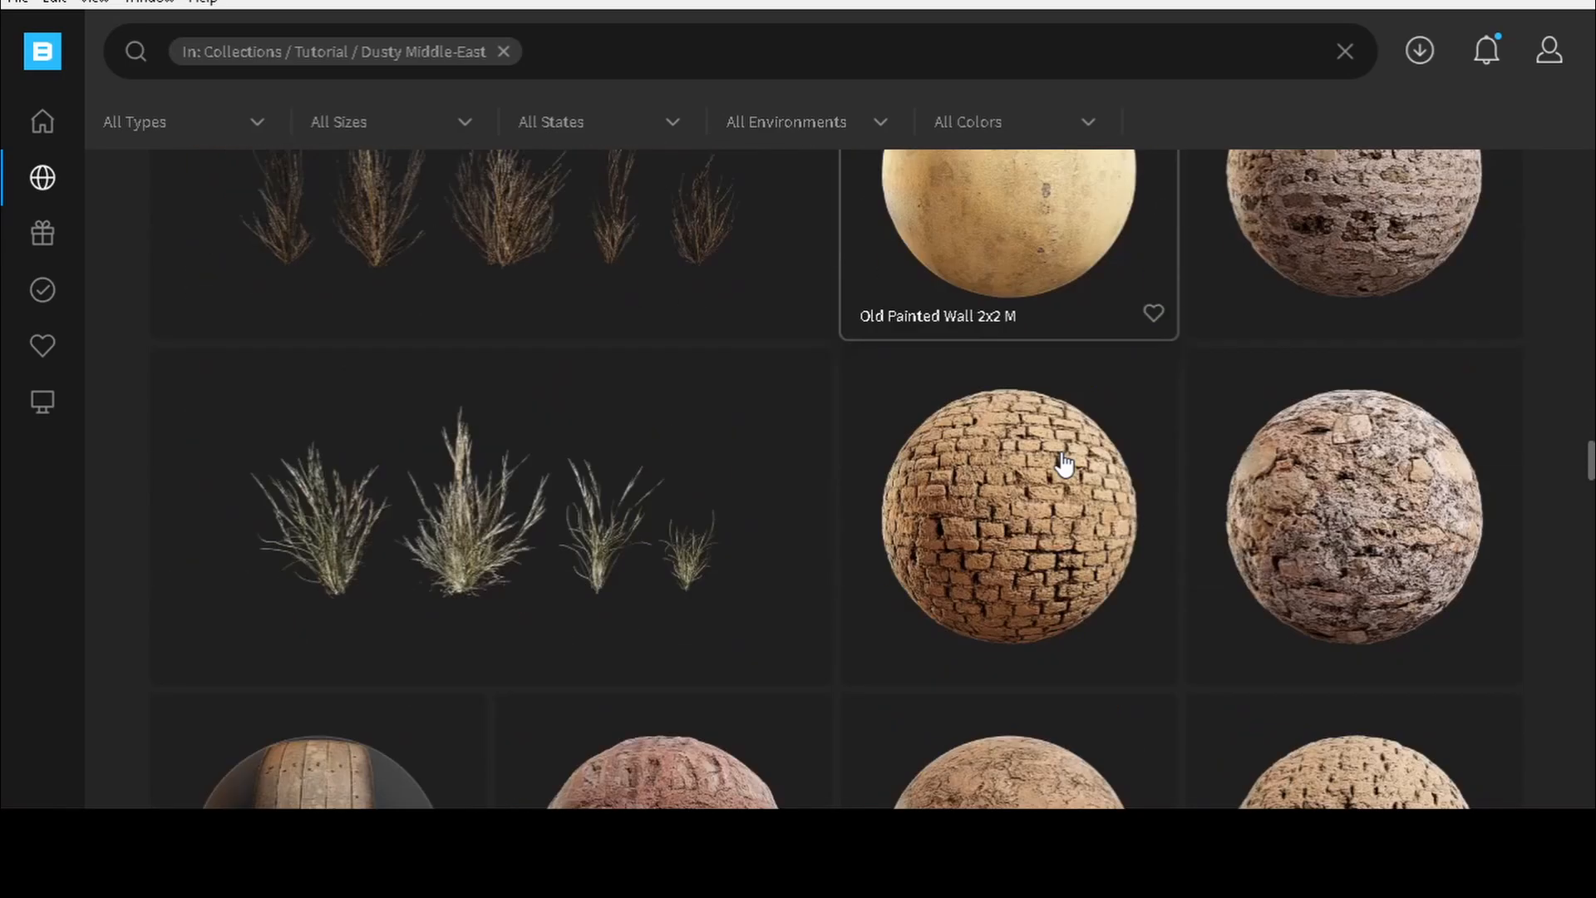
scroll(1064, 464, "down", 5)
scroll(1064, 464, "down", 5)
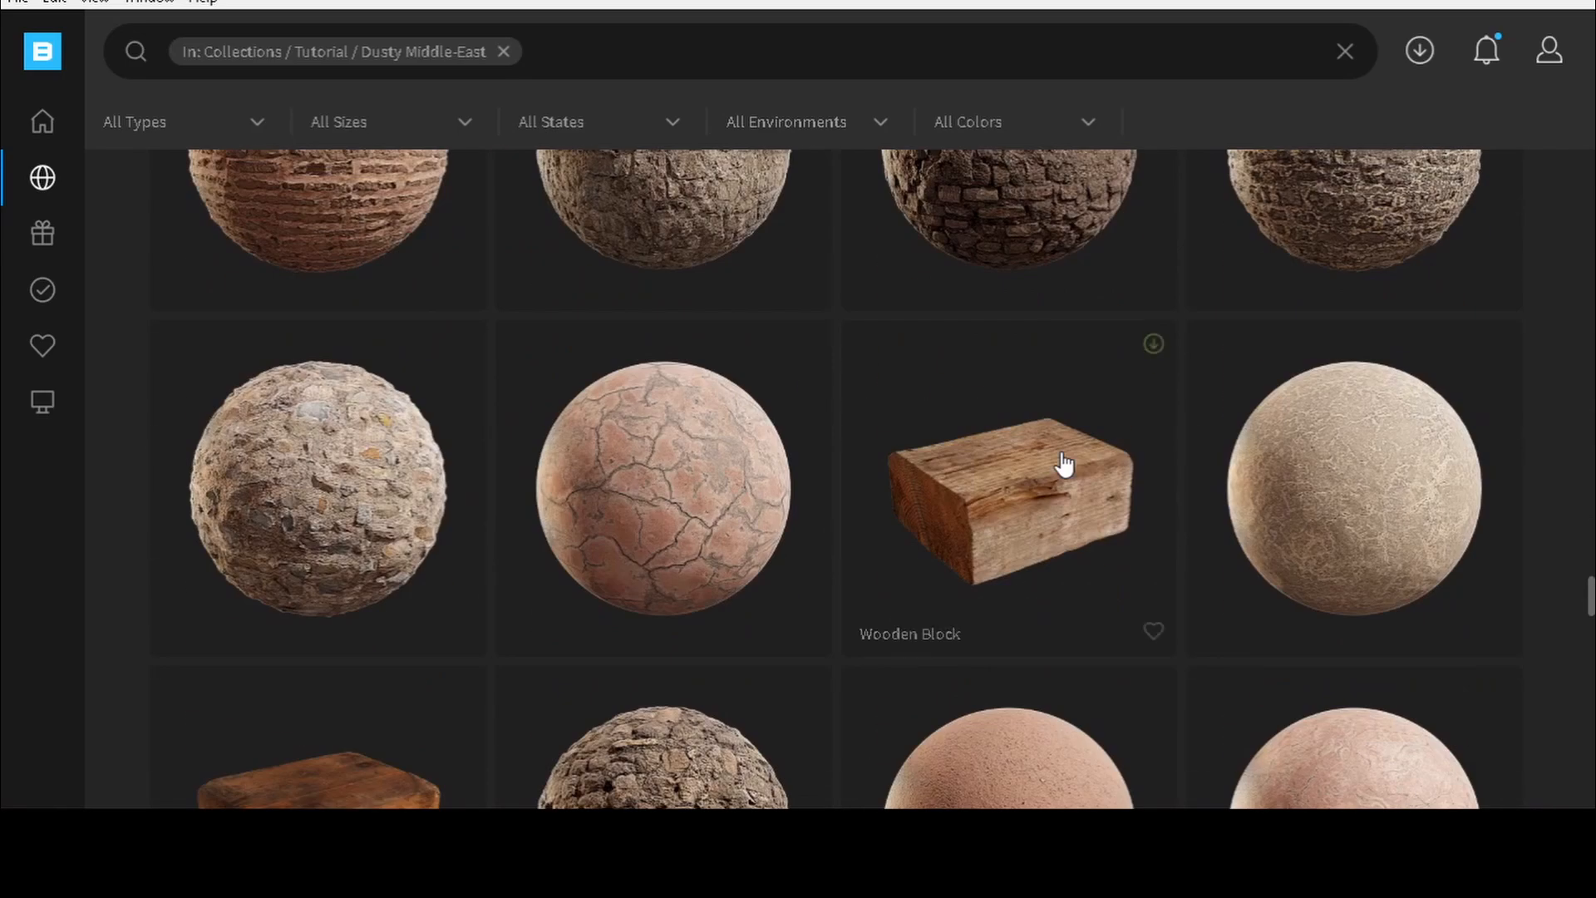
scroll(1061, 459, "down", 1)
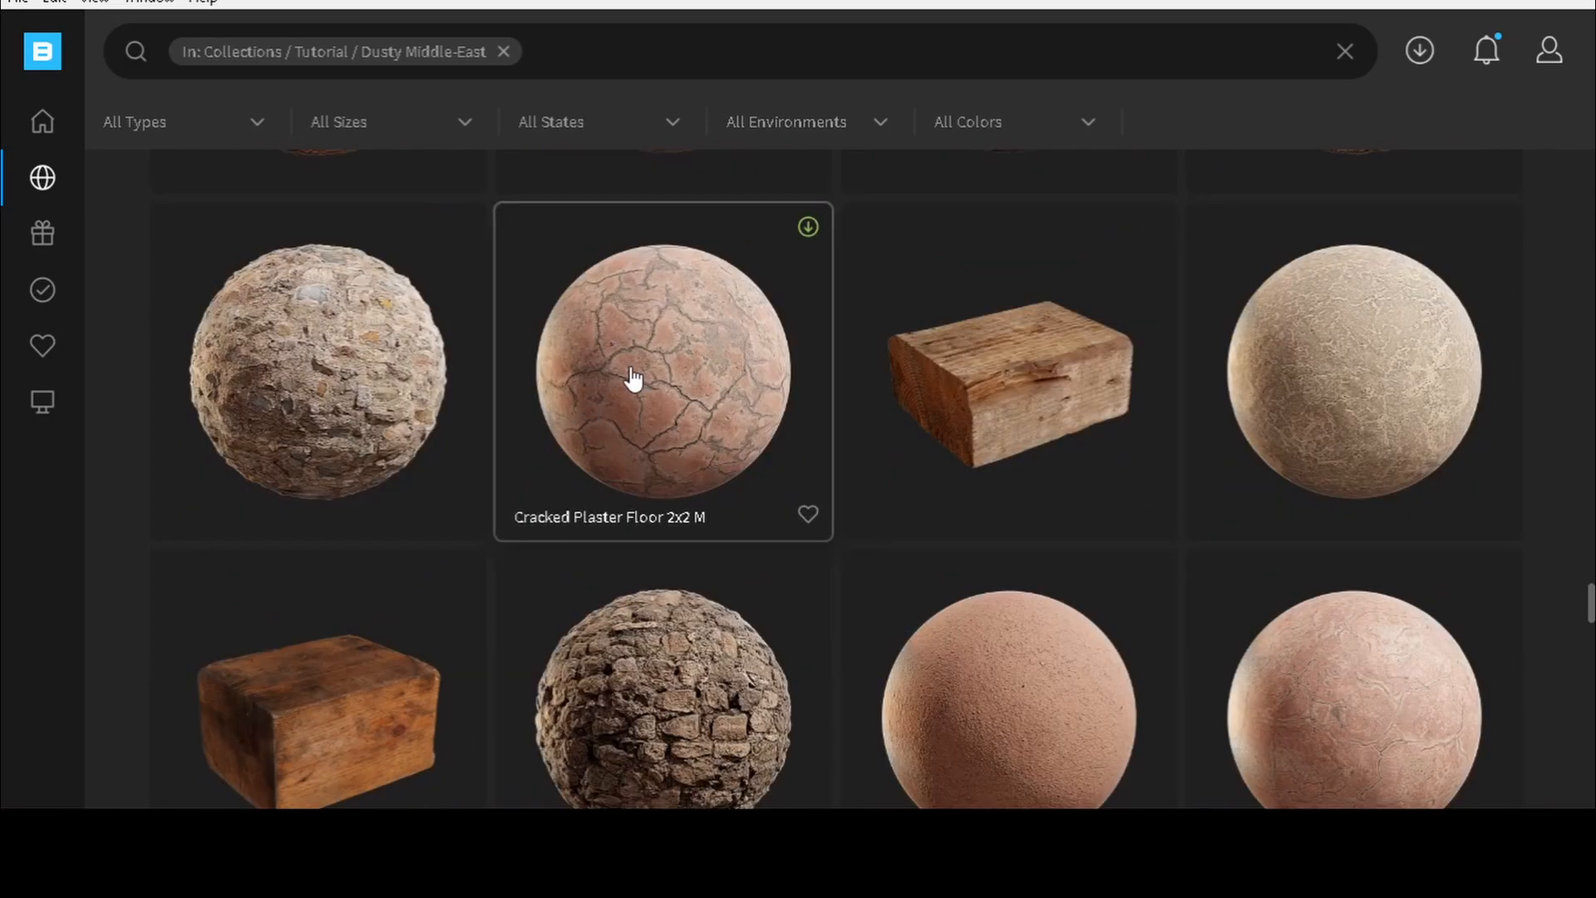
scroll(633, 378, "down", 3)
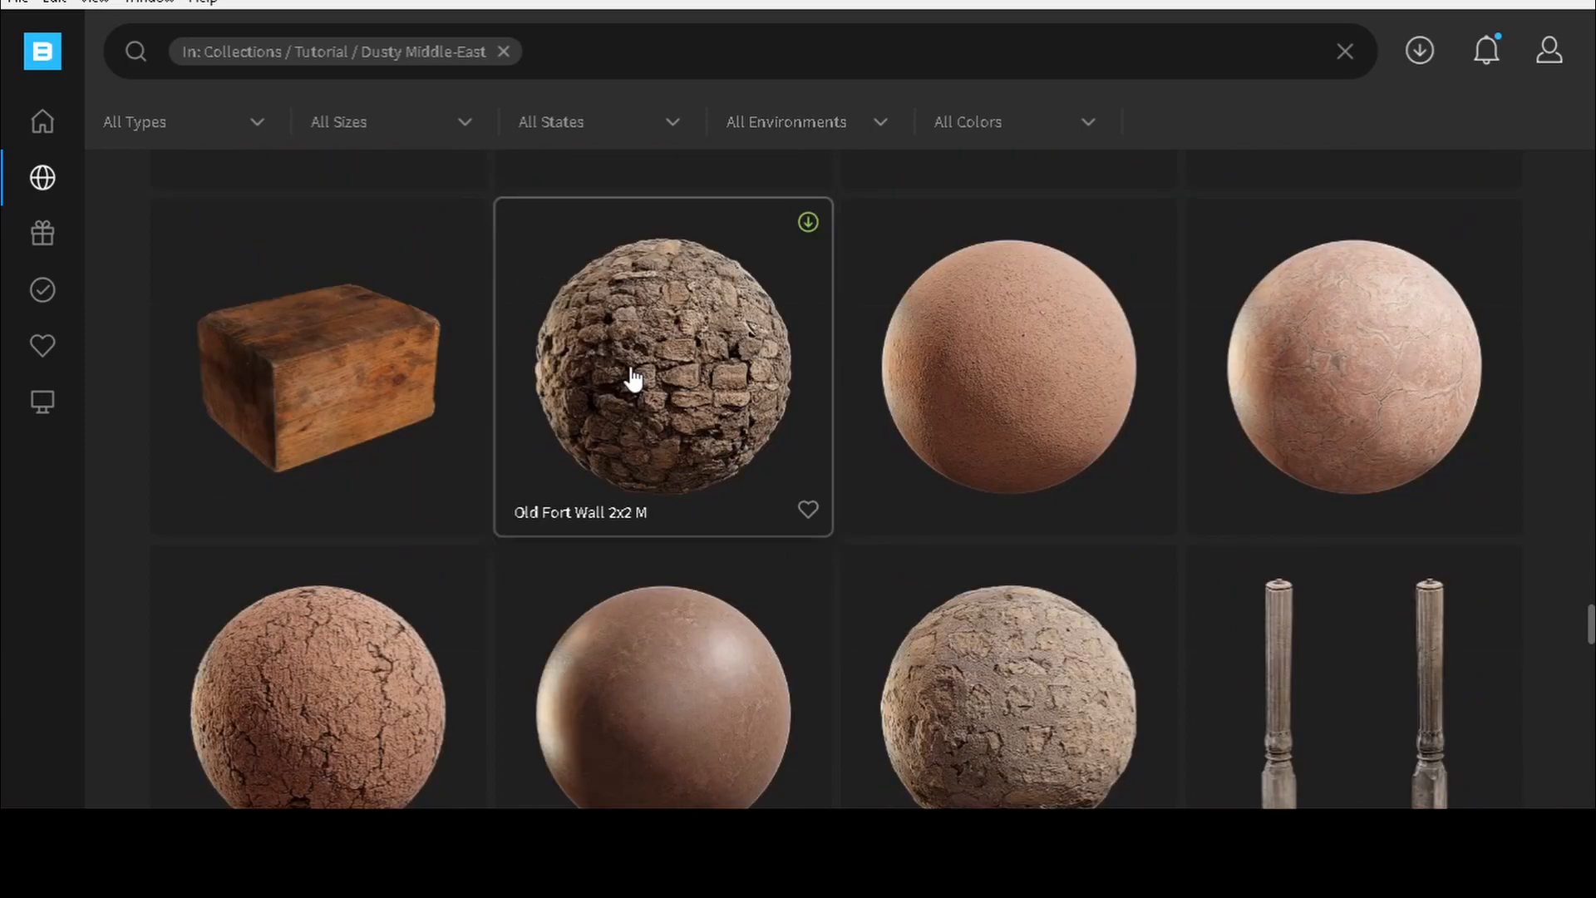
scroll(634, 379, "down", 3)
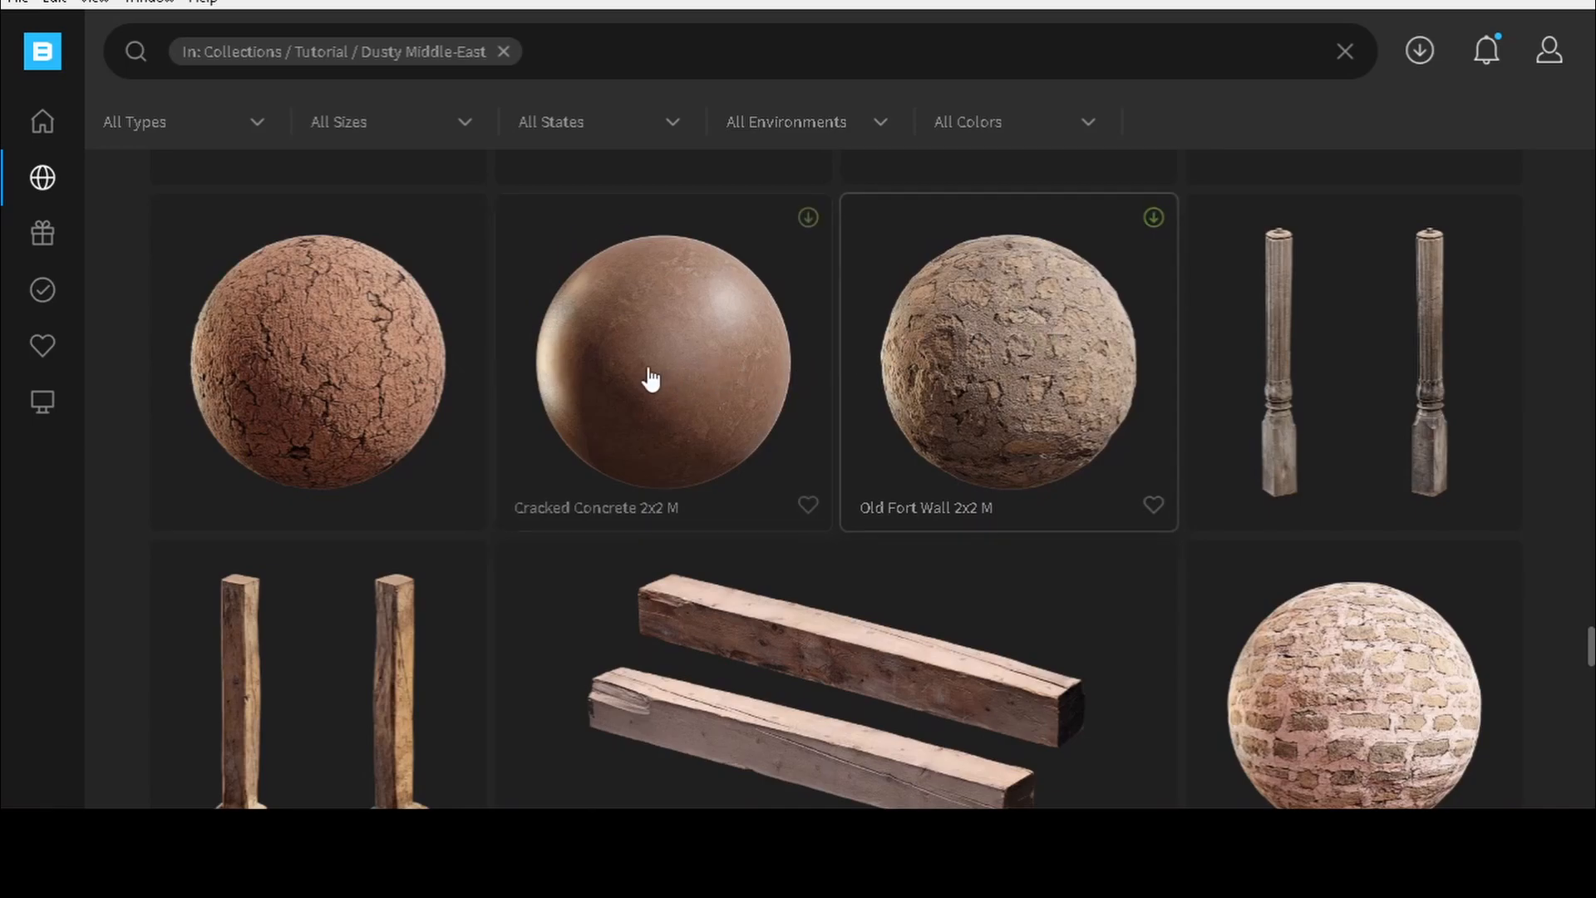
scroll(1151, 417, "down", 6)
scroll(1151, 417, "down", 10)
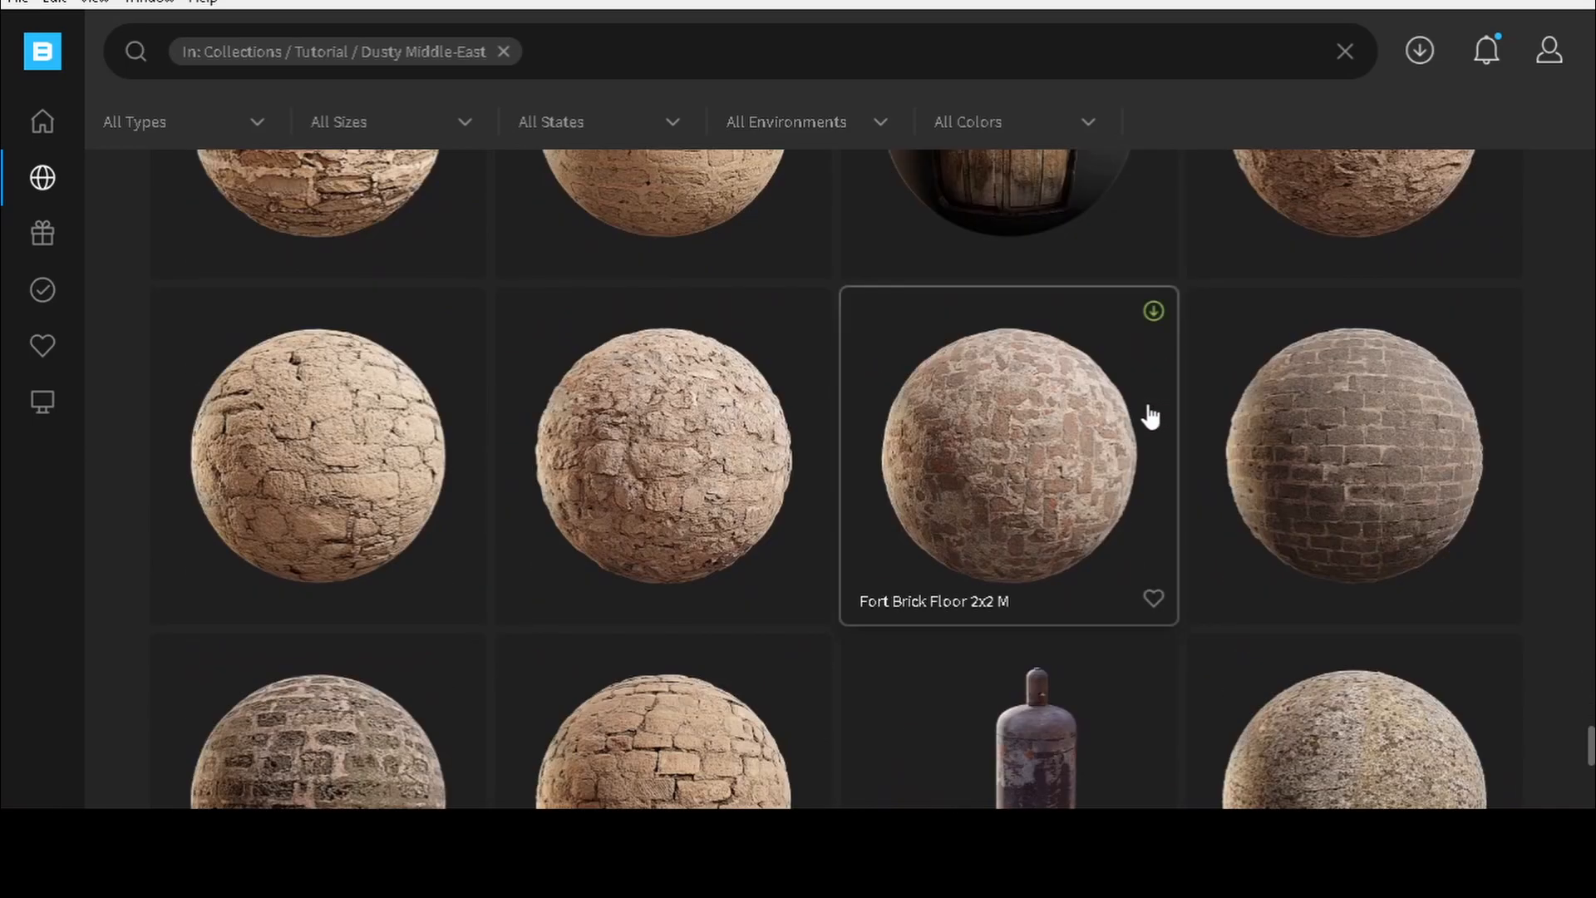
scroll(1151, 417, "down", 1)
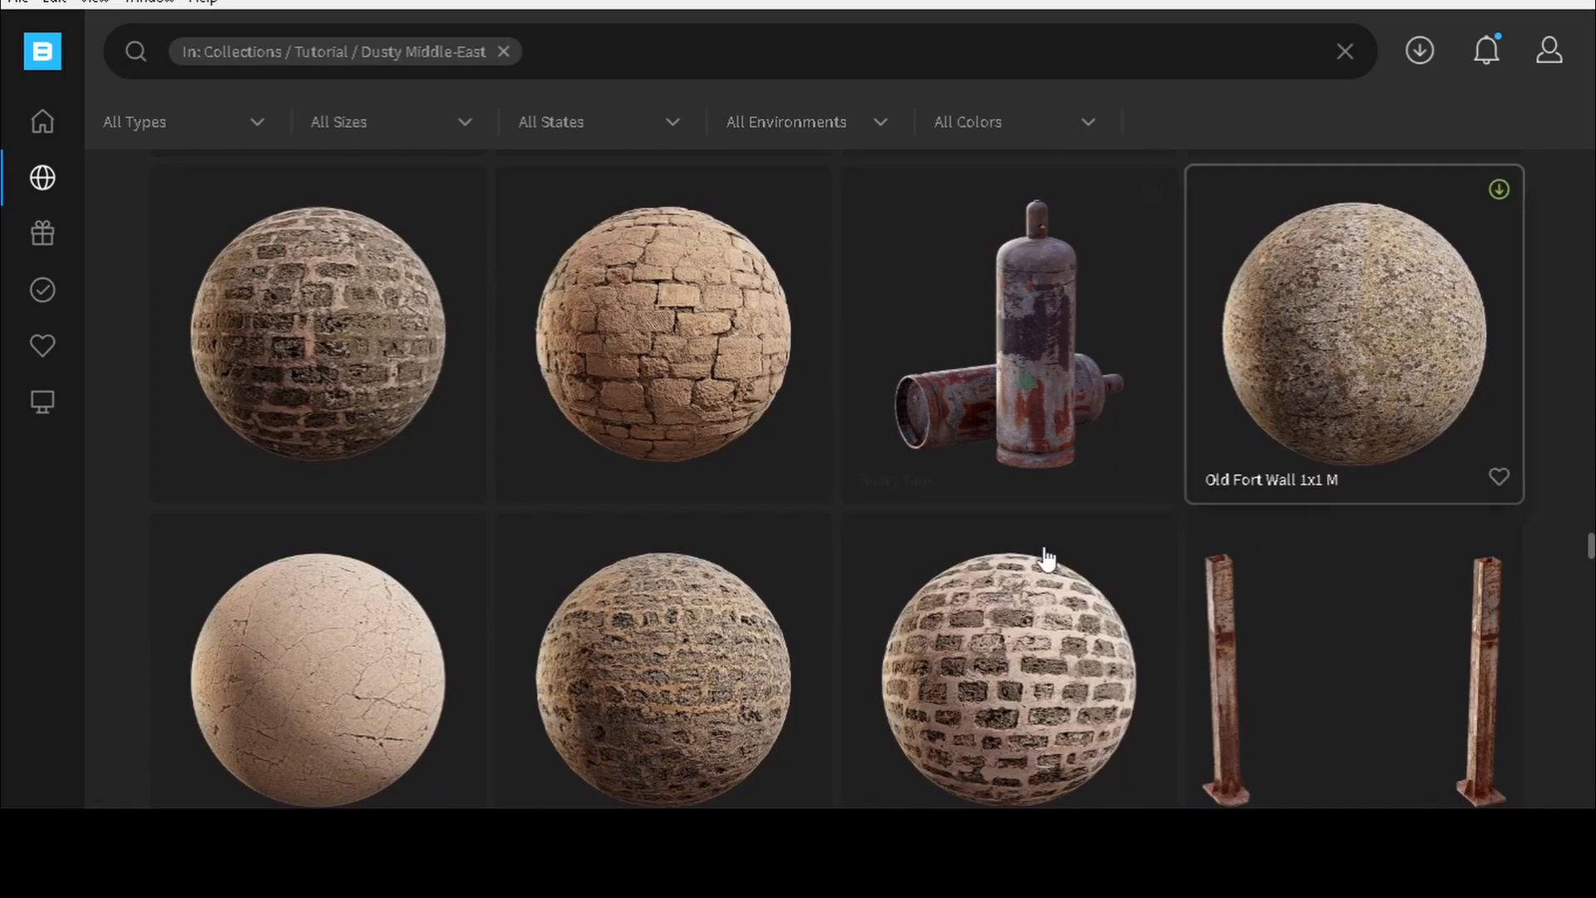
- Compare the stone, brick and fort wall surfaces in the Dusty Middle-East collection, including Roman Stone Wall, Stone Wall and Muddy Fort Stone Wall
scroll(320, 665, "down", 1)
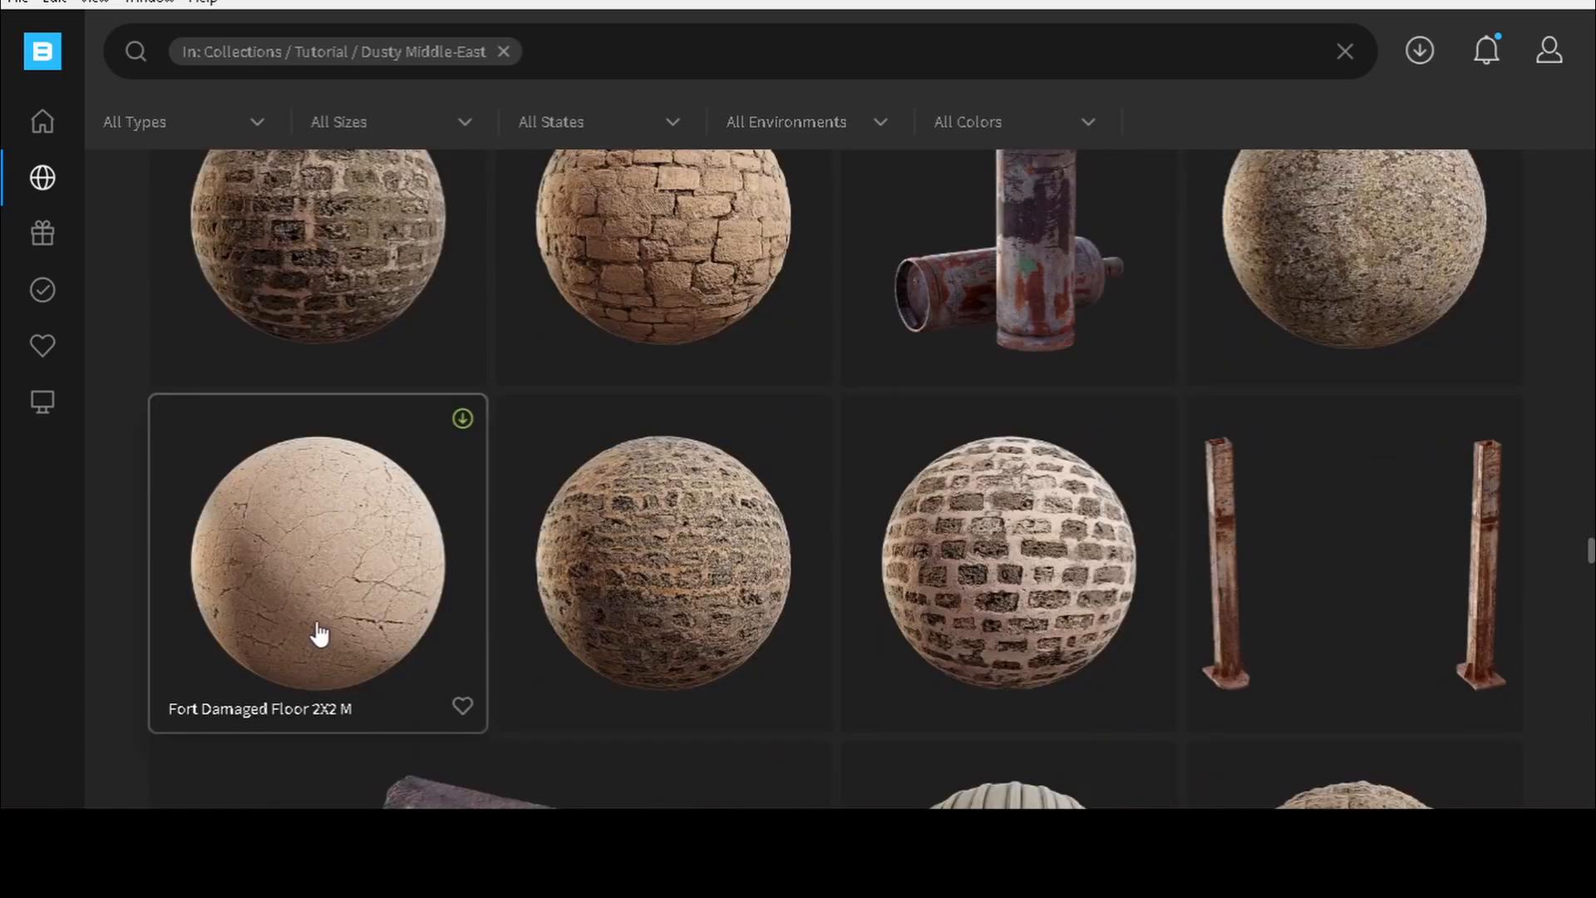
scroll(432, 565, "down", 2)
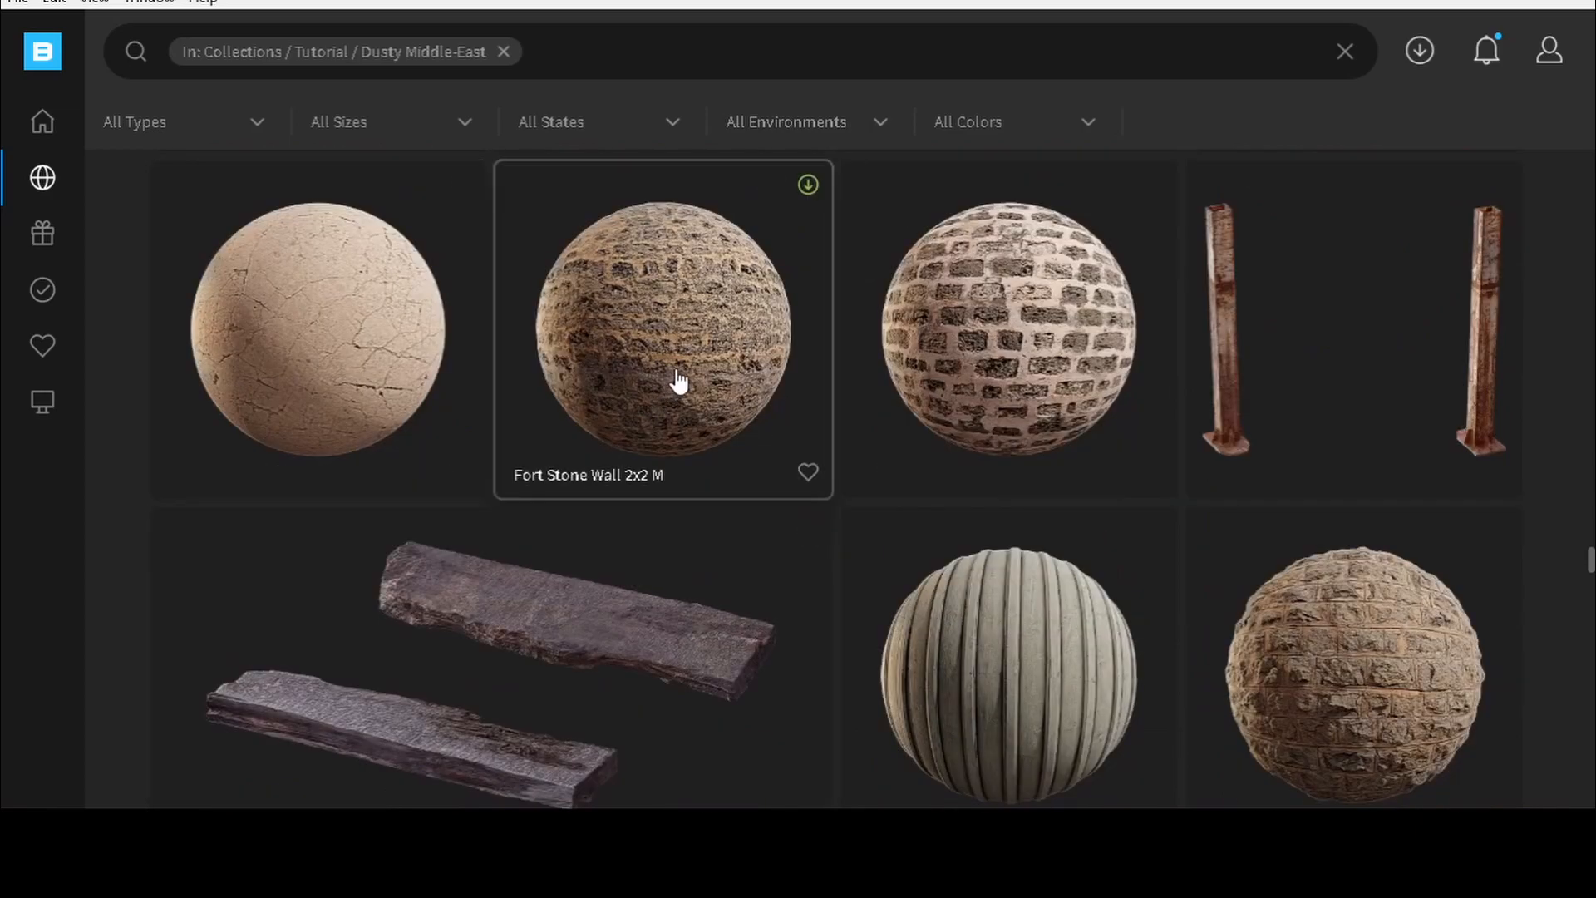
scroll(1147, 400, "down", 2)
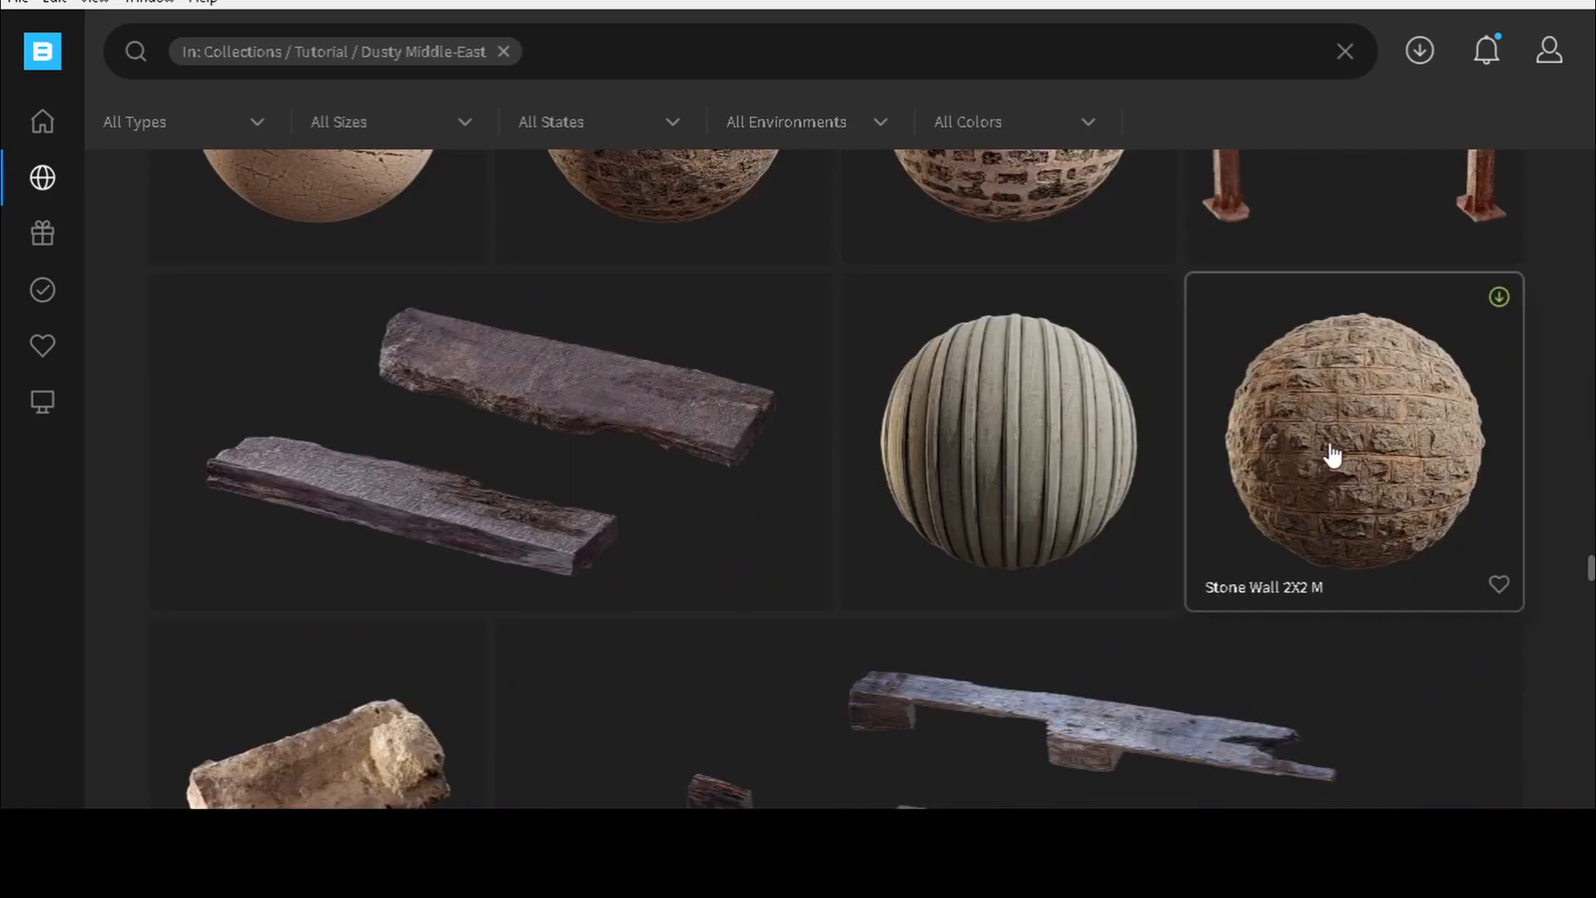
scroll(1333, 456, "down", 2)
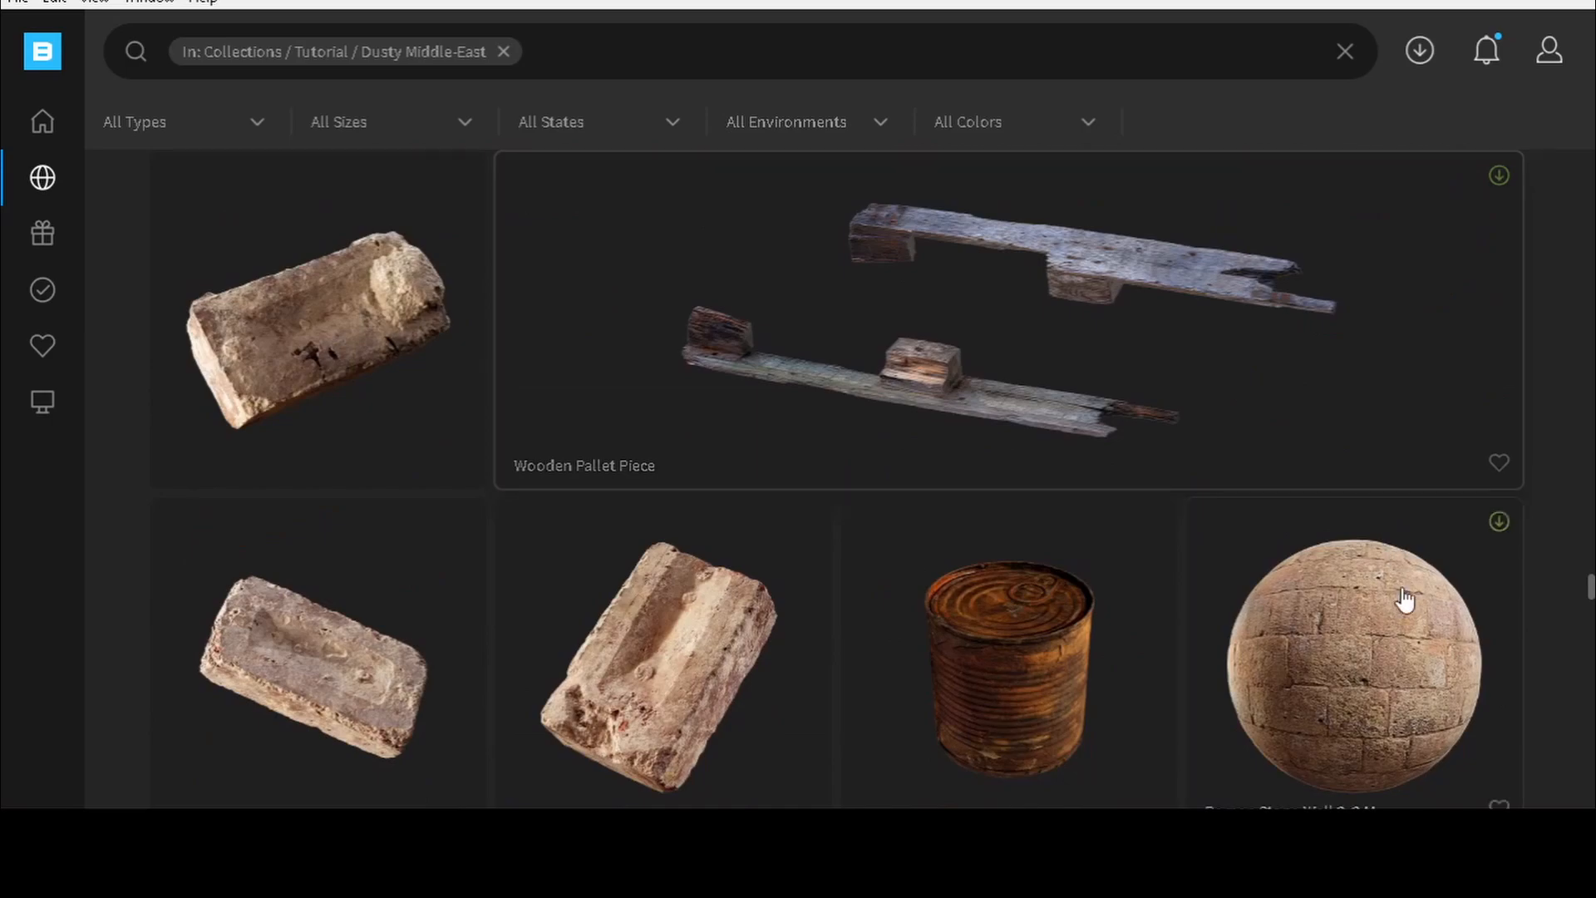
scroll(1403, 588, "down", 2)
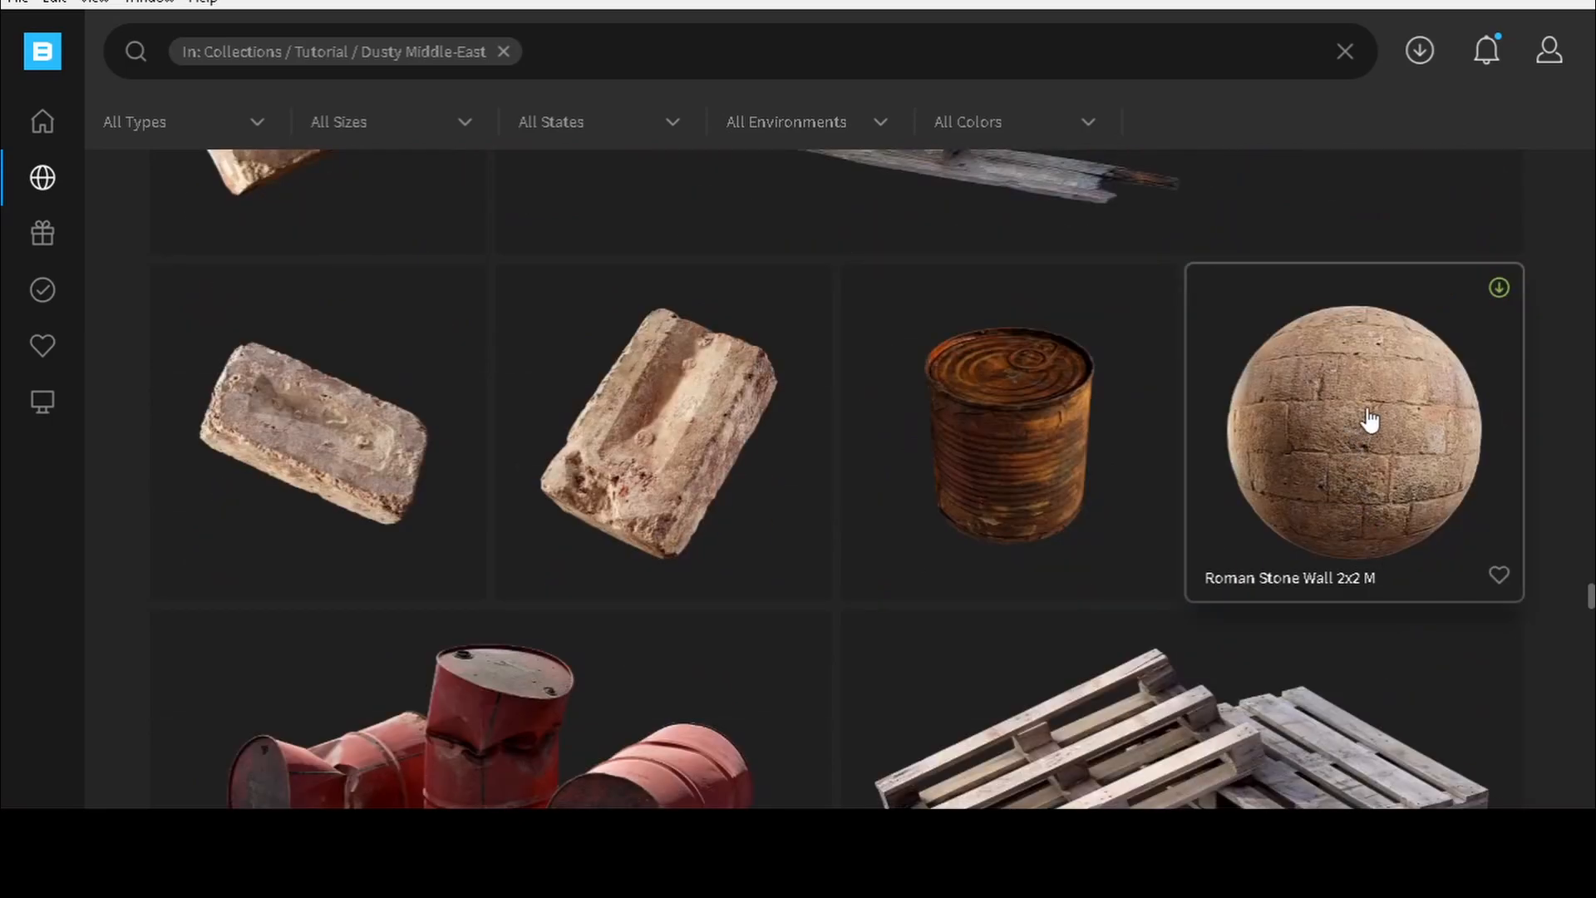
scroll(1380, 427, "up", 1)
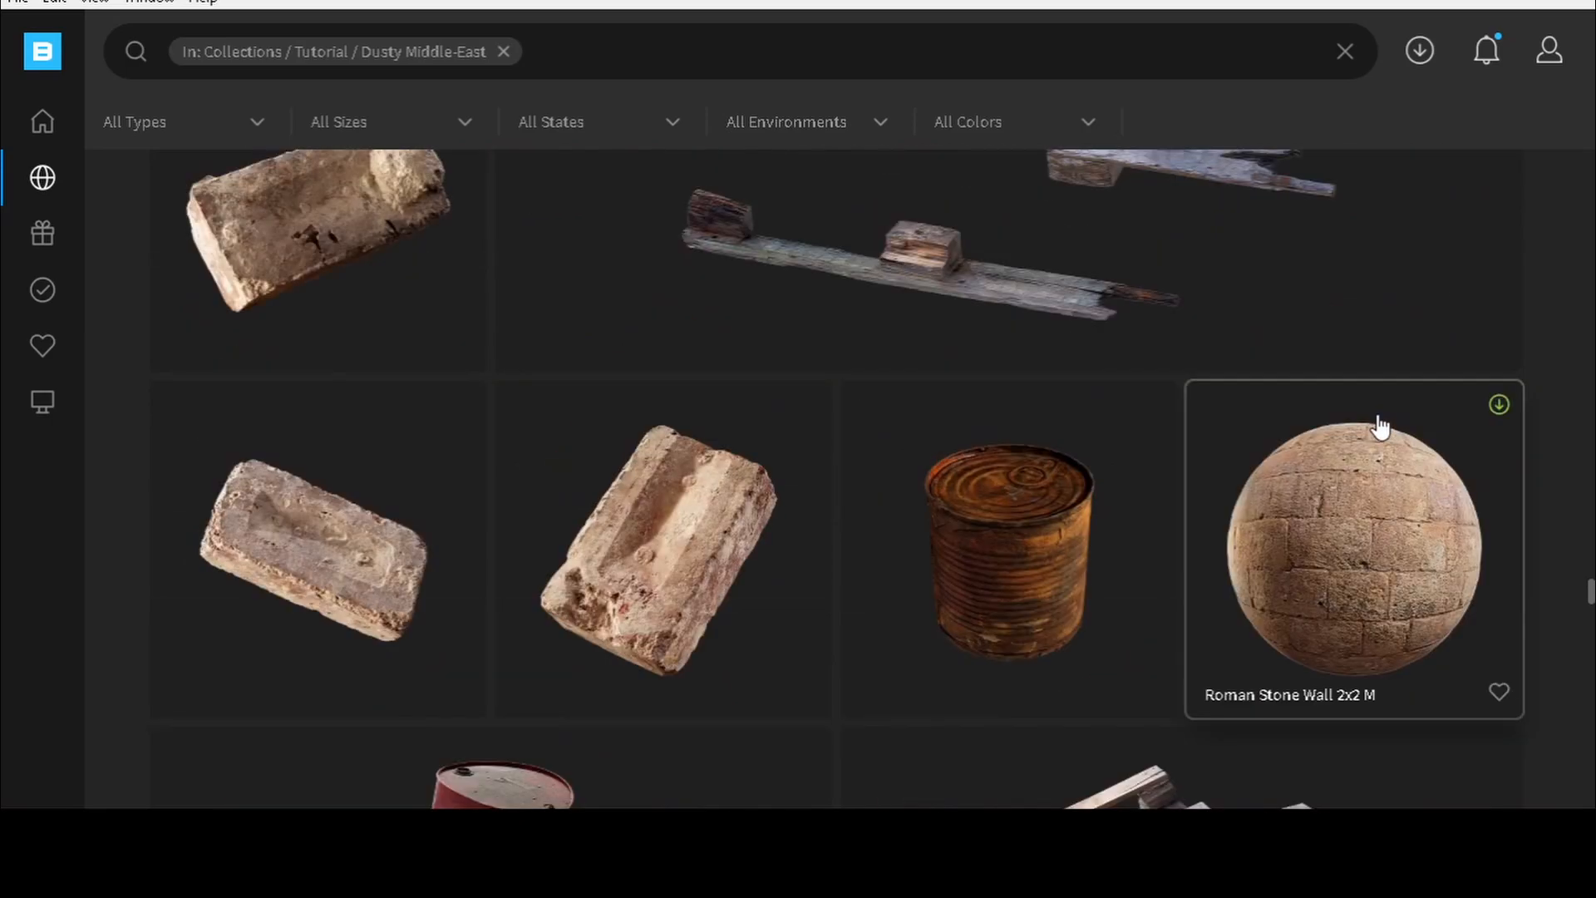
scroll(1380, 427, "up", 4)
scroll(1380, 426, "up", 3)
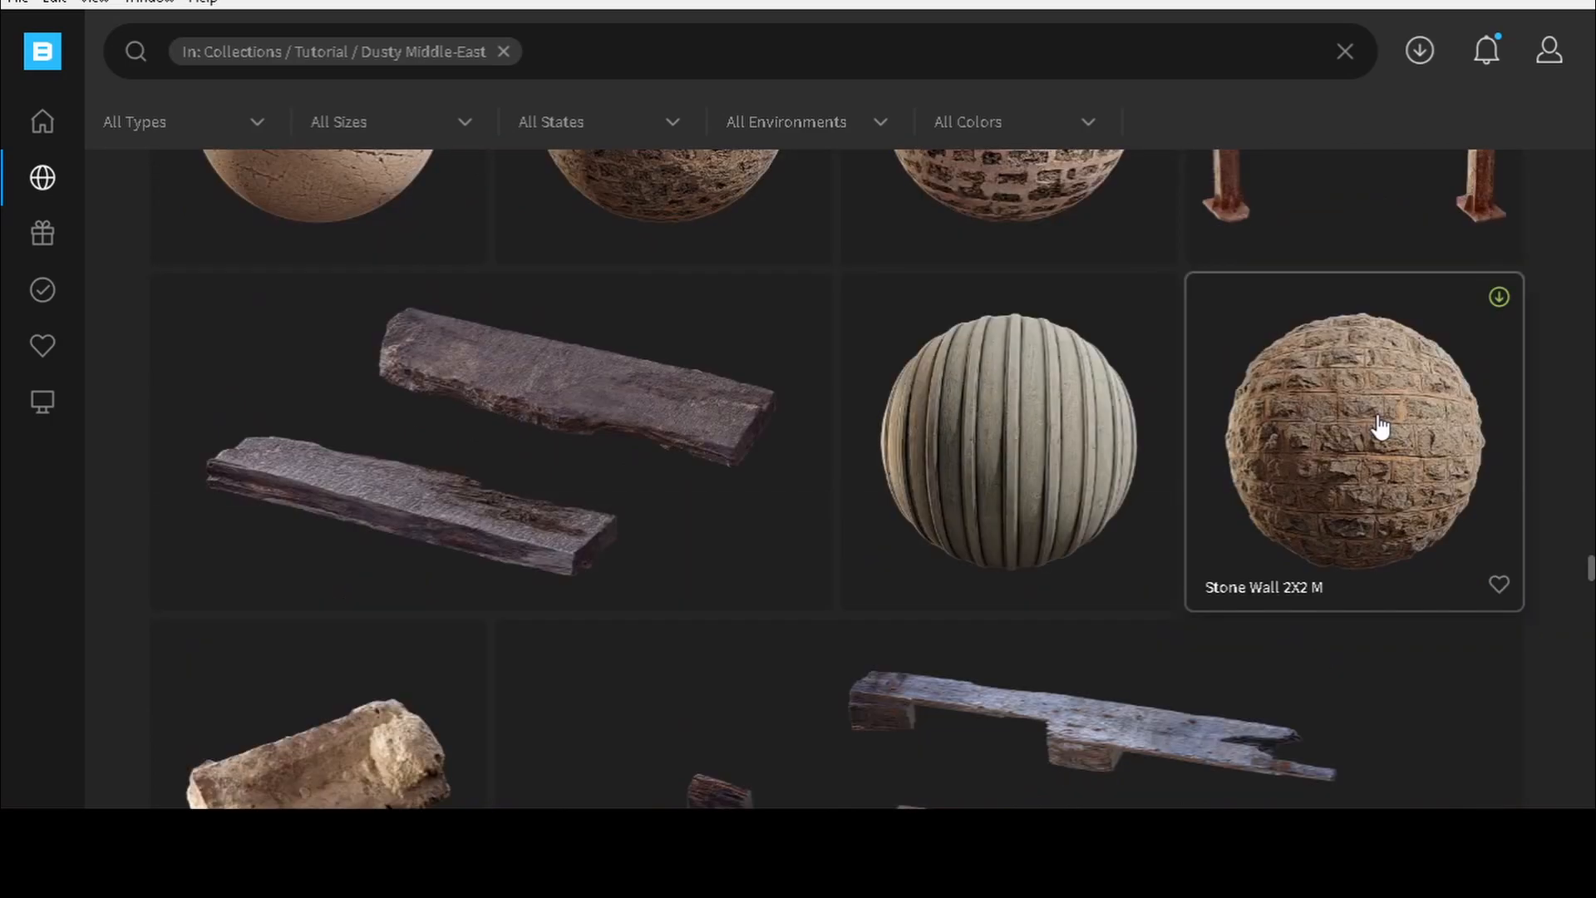
scroll(1381, 449, "down", 1)
scroll(1381, 457, "up", 6)
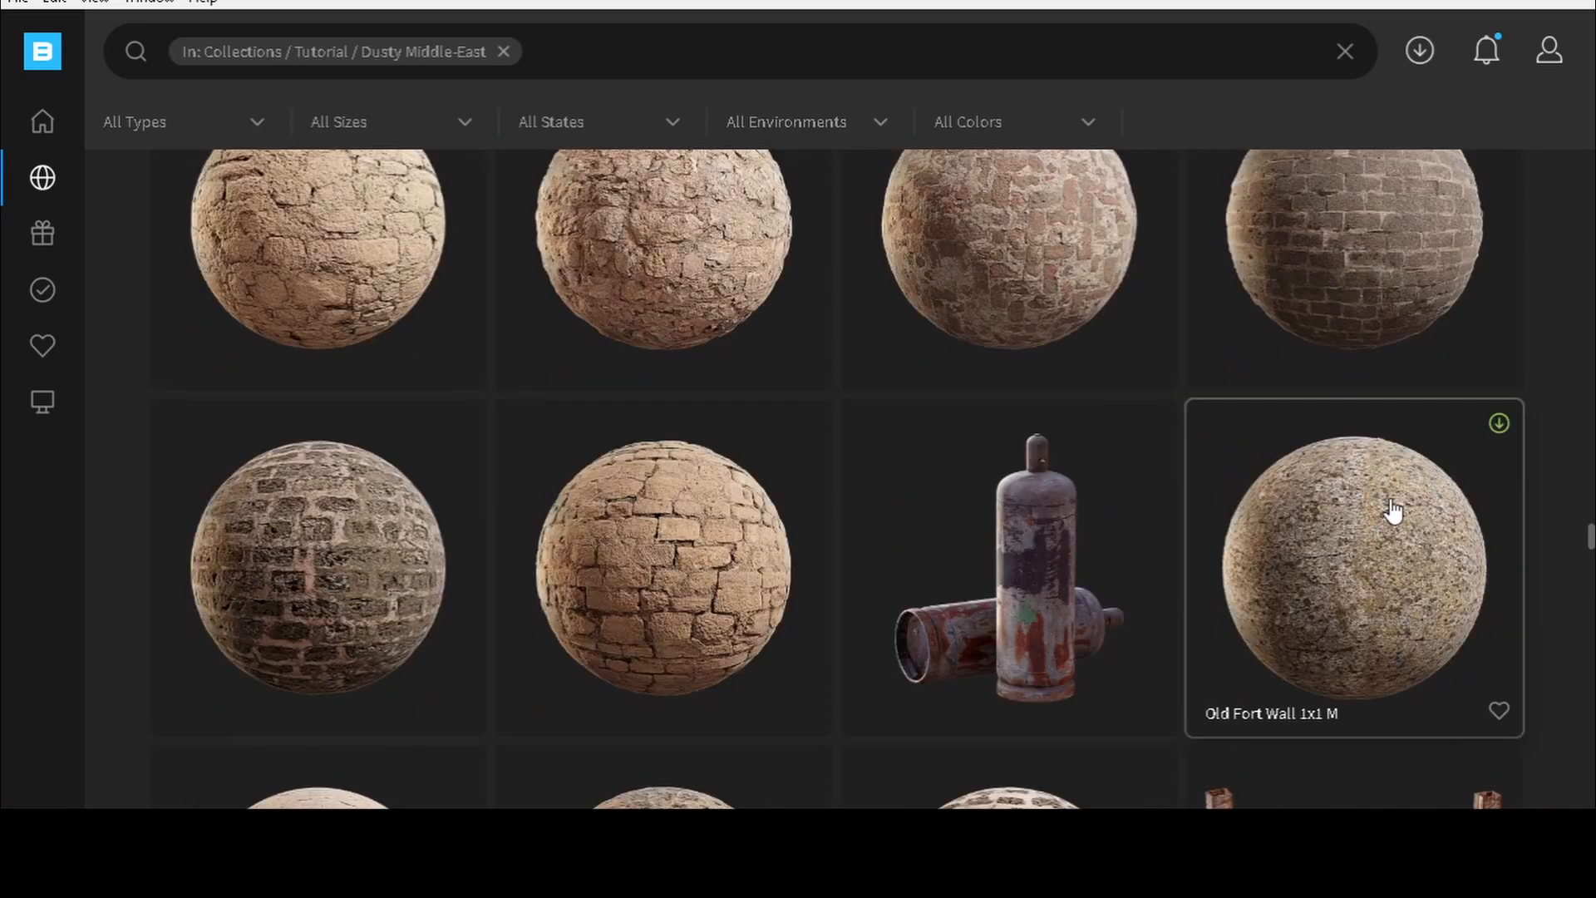
scroll(1393, 510, "up", 4)
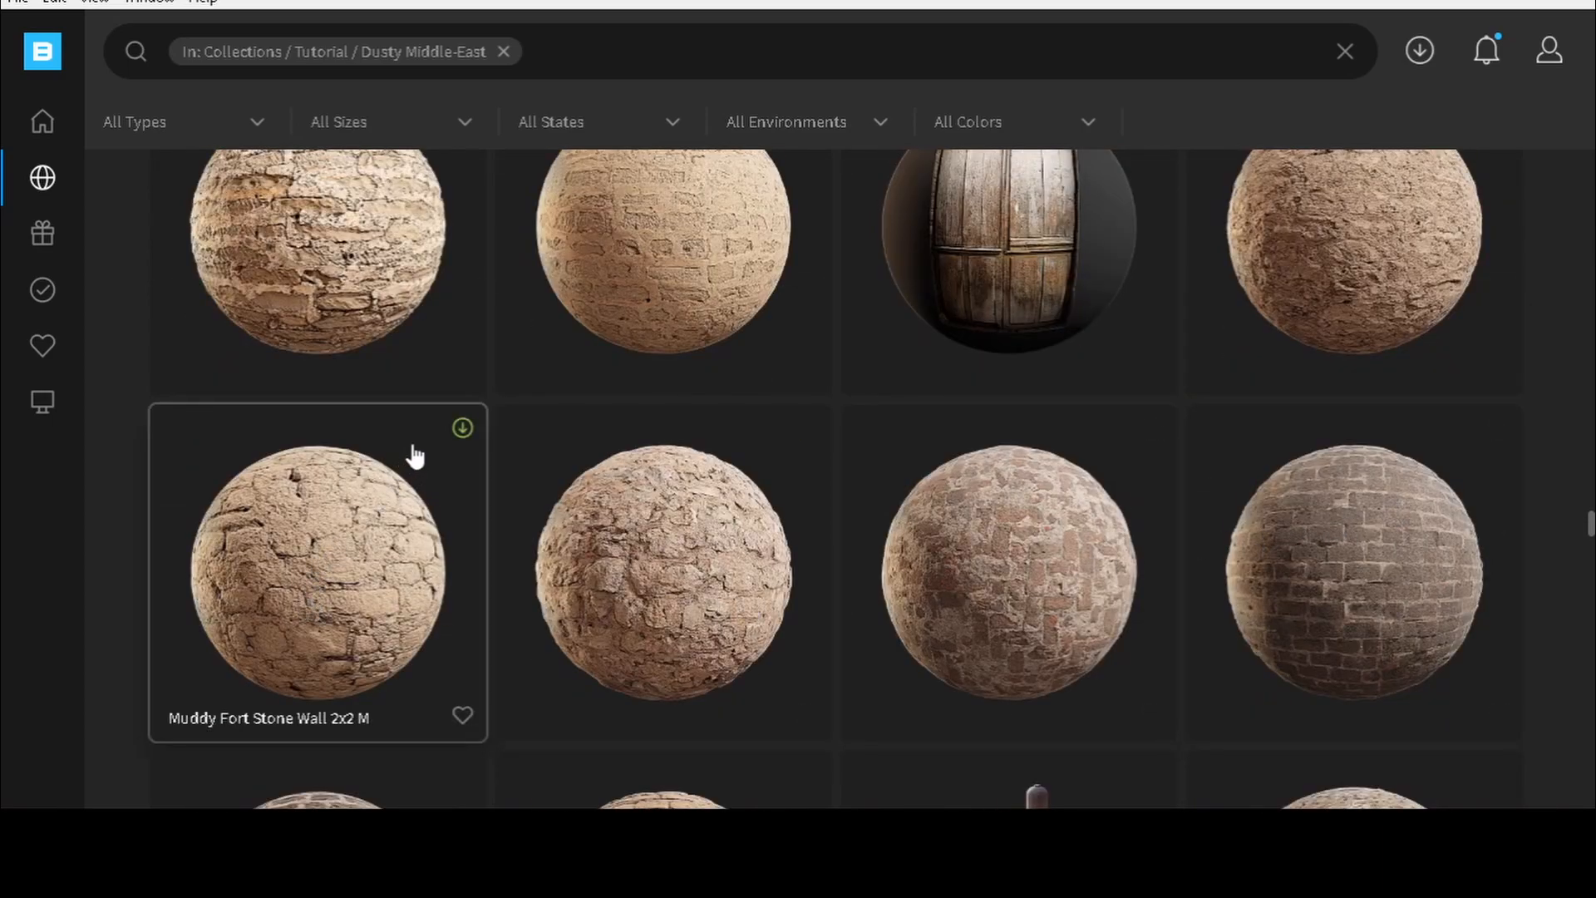
scroll(429, 453, "up", 3)
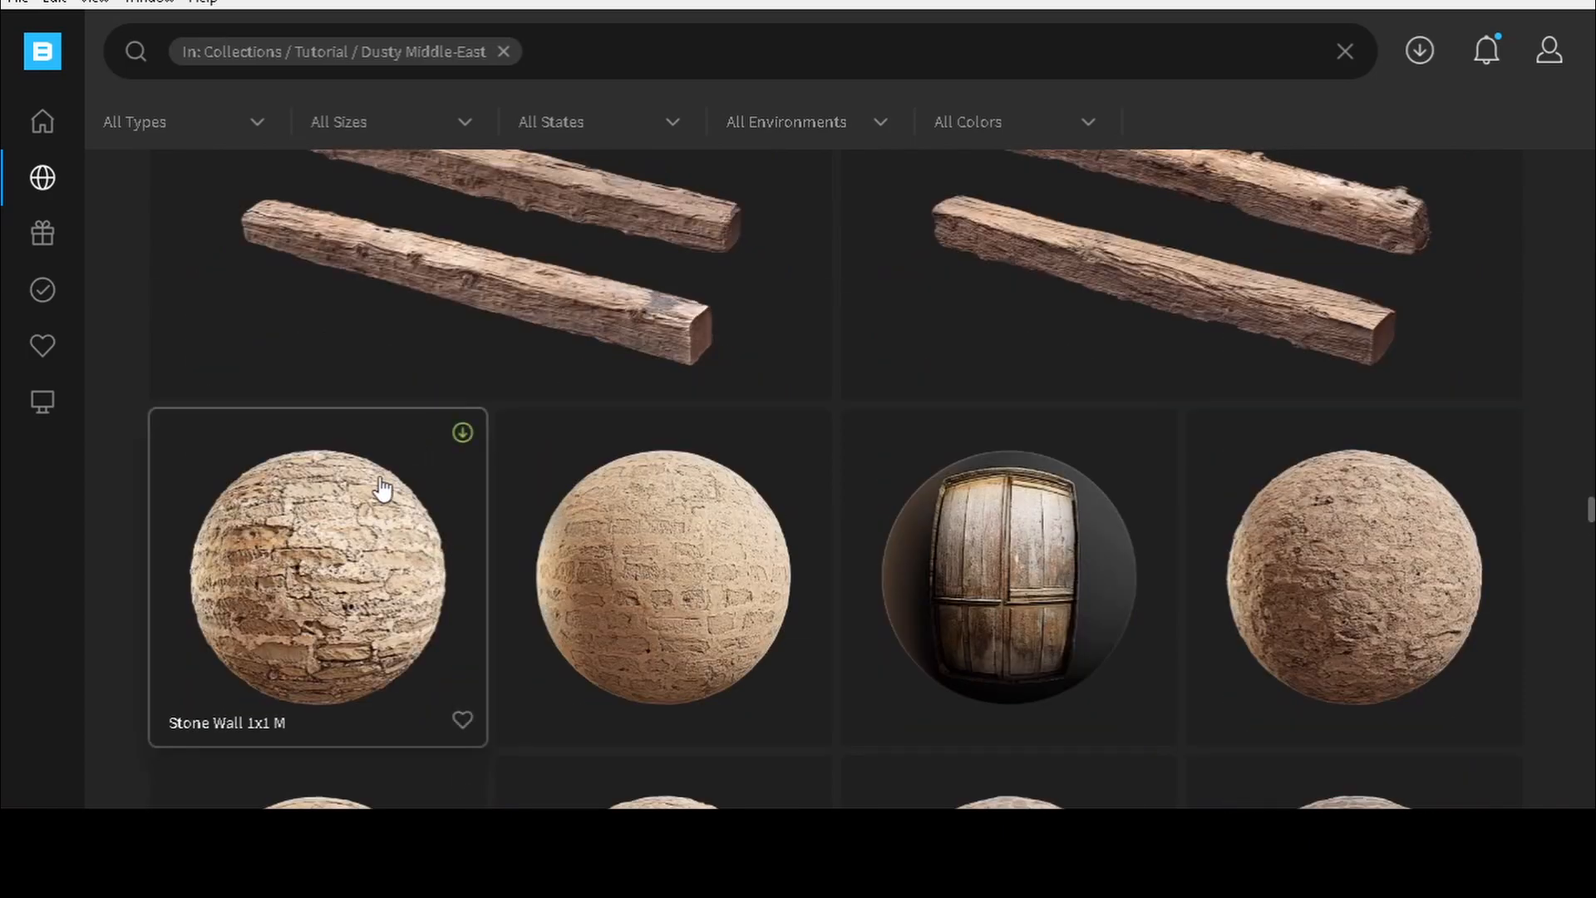
- Download Muddy Fort Stone Wall 2x2 M, the tan stone-block wall surface beside the rusty gas cylinders, and Stone Wall 2X2 M
scroll(386, 489, "down", 4)
left_click(461, 325)
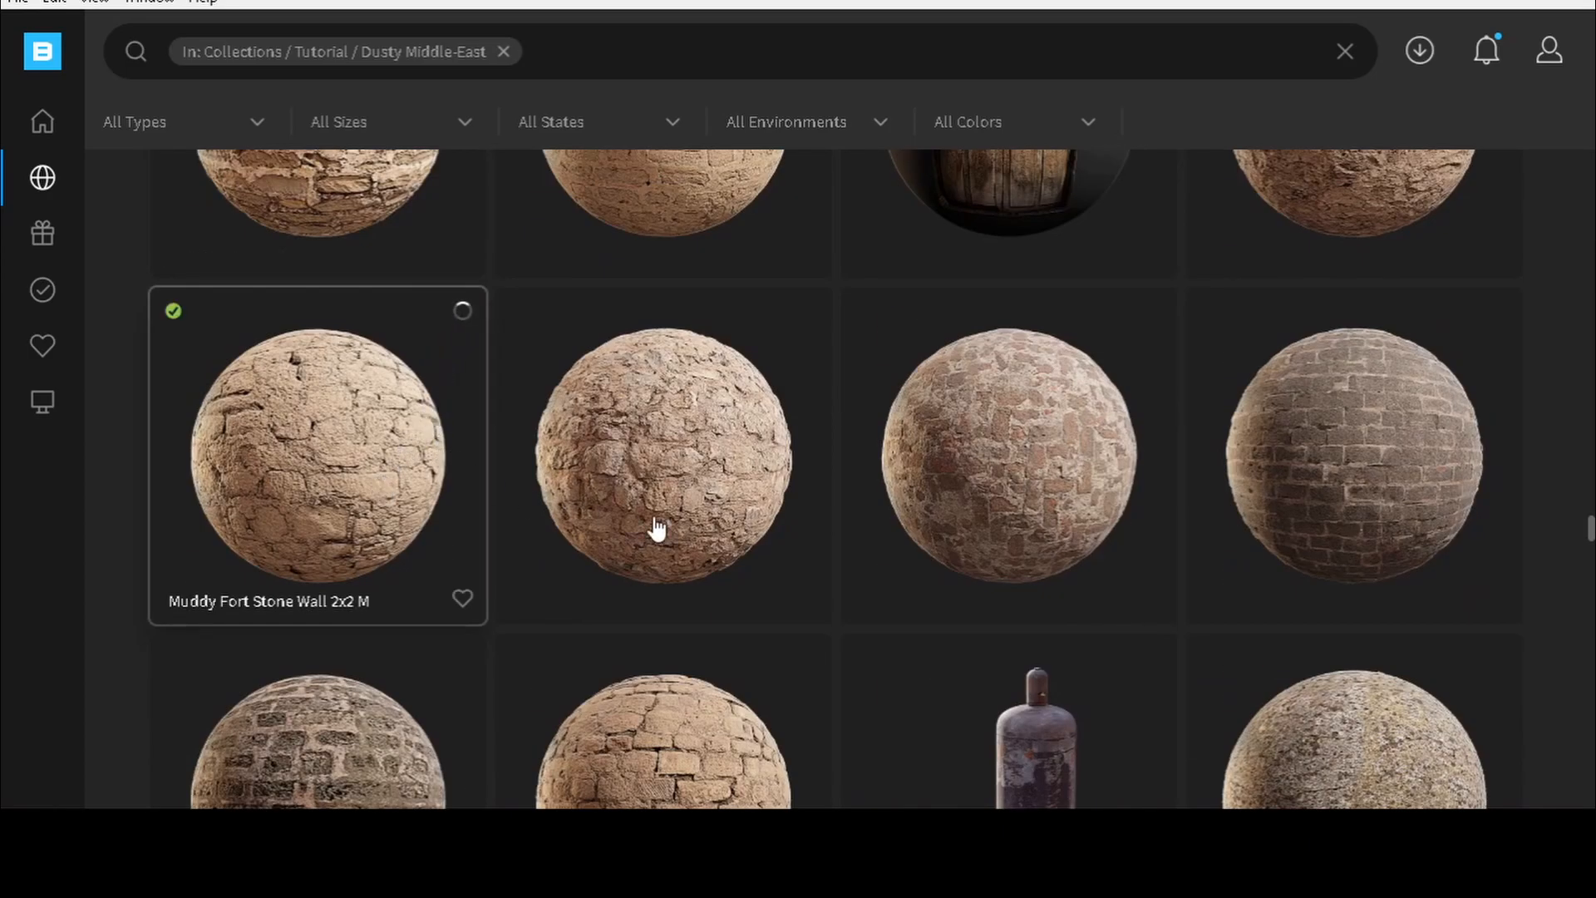
scroll(657, 531, "down", 3)
left_click(807, 306)
scroll(773, 515, "down", 3)
scroll(773, 520, "down", 3)
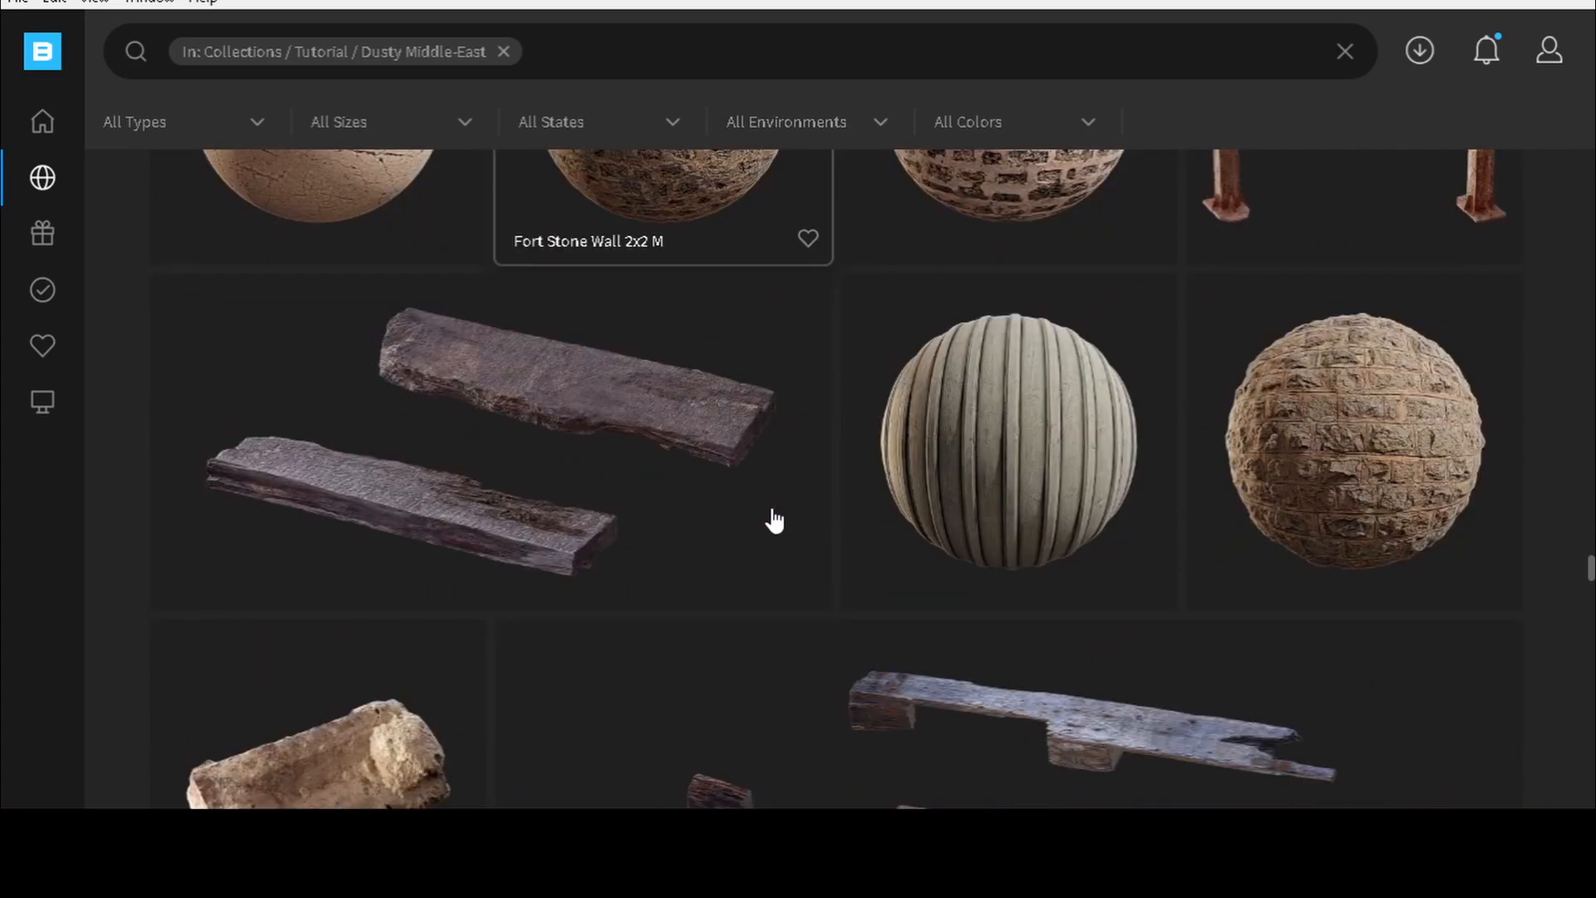
left_click(1499, 298)
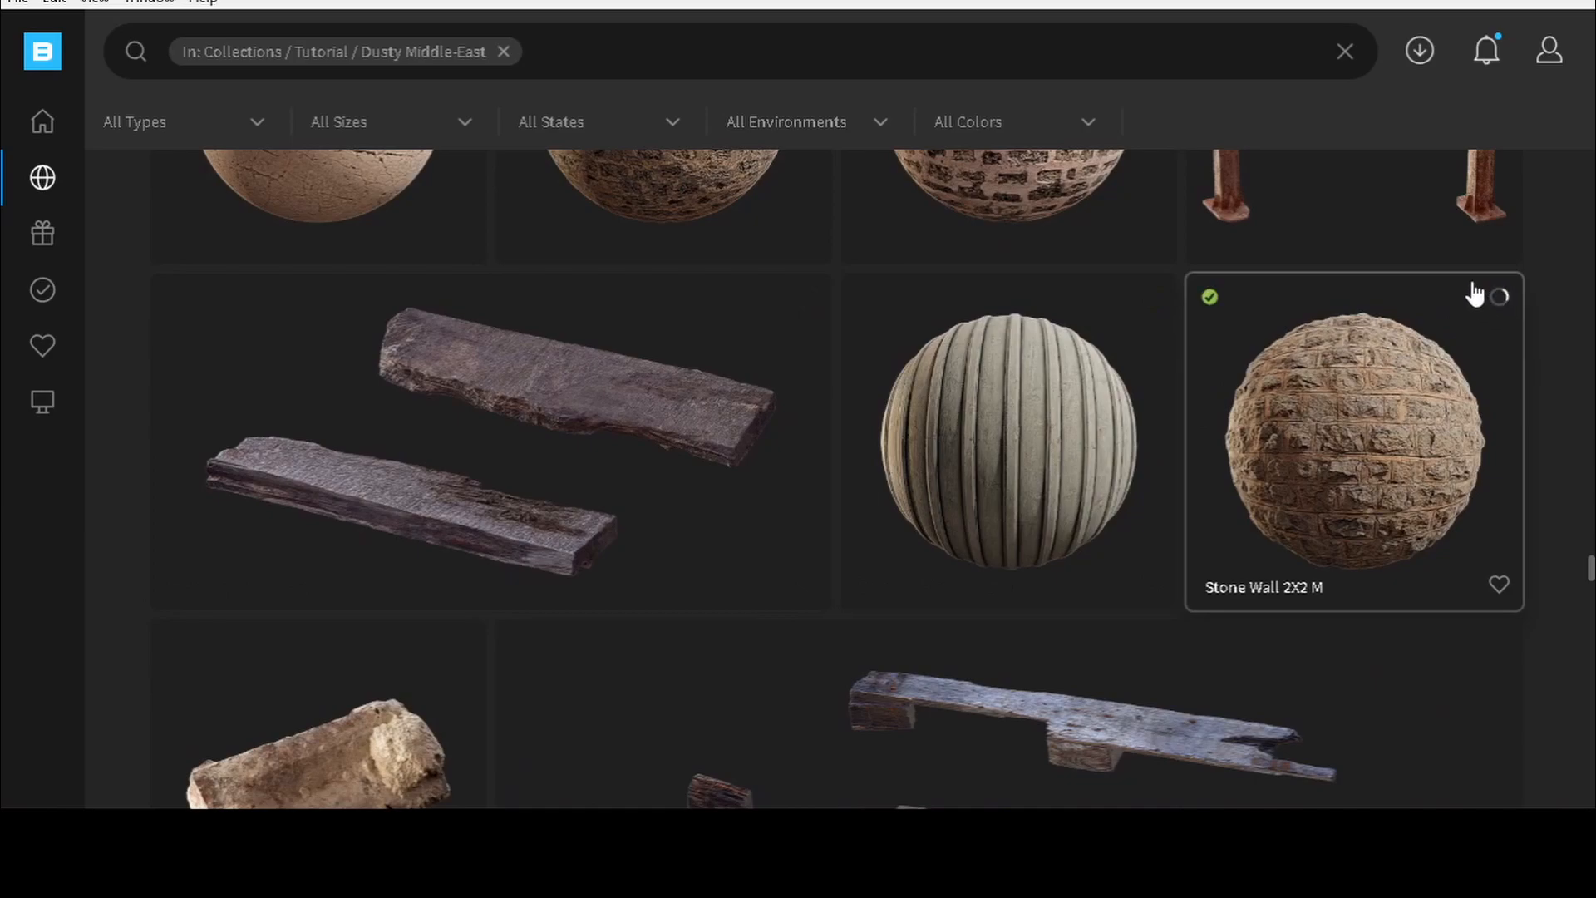
- Export the downloaded Stone Floor 2x2 M surface and the three Desert Soil Scatter assets to Unreal Engine
left_click(1418, 53)
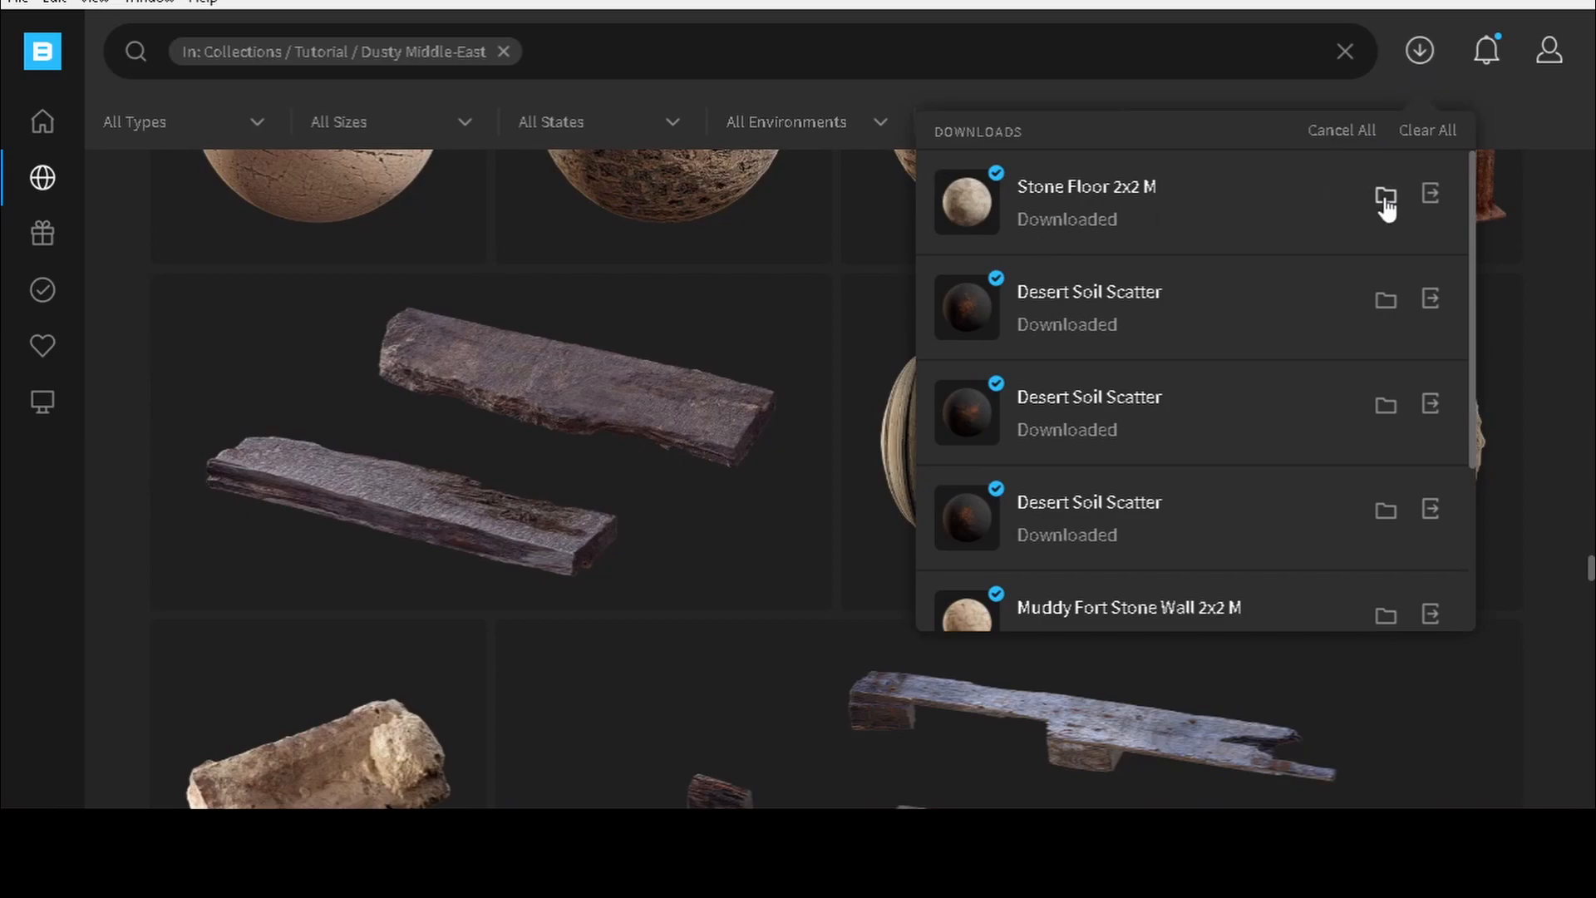
left_click(1431, 198)
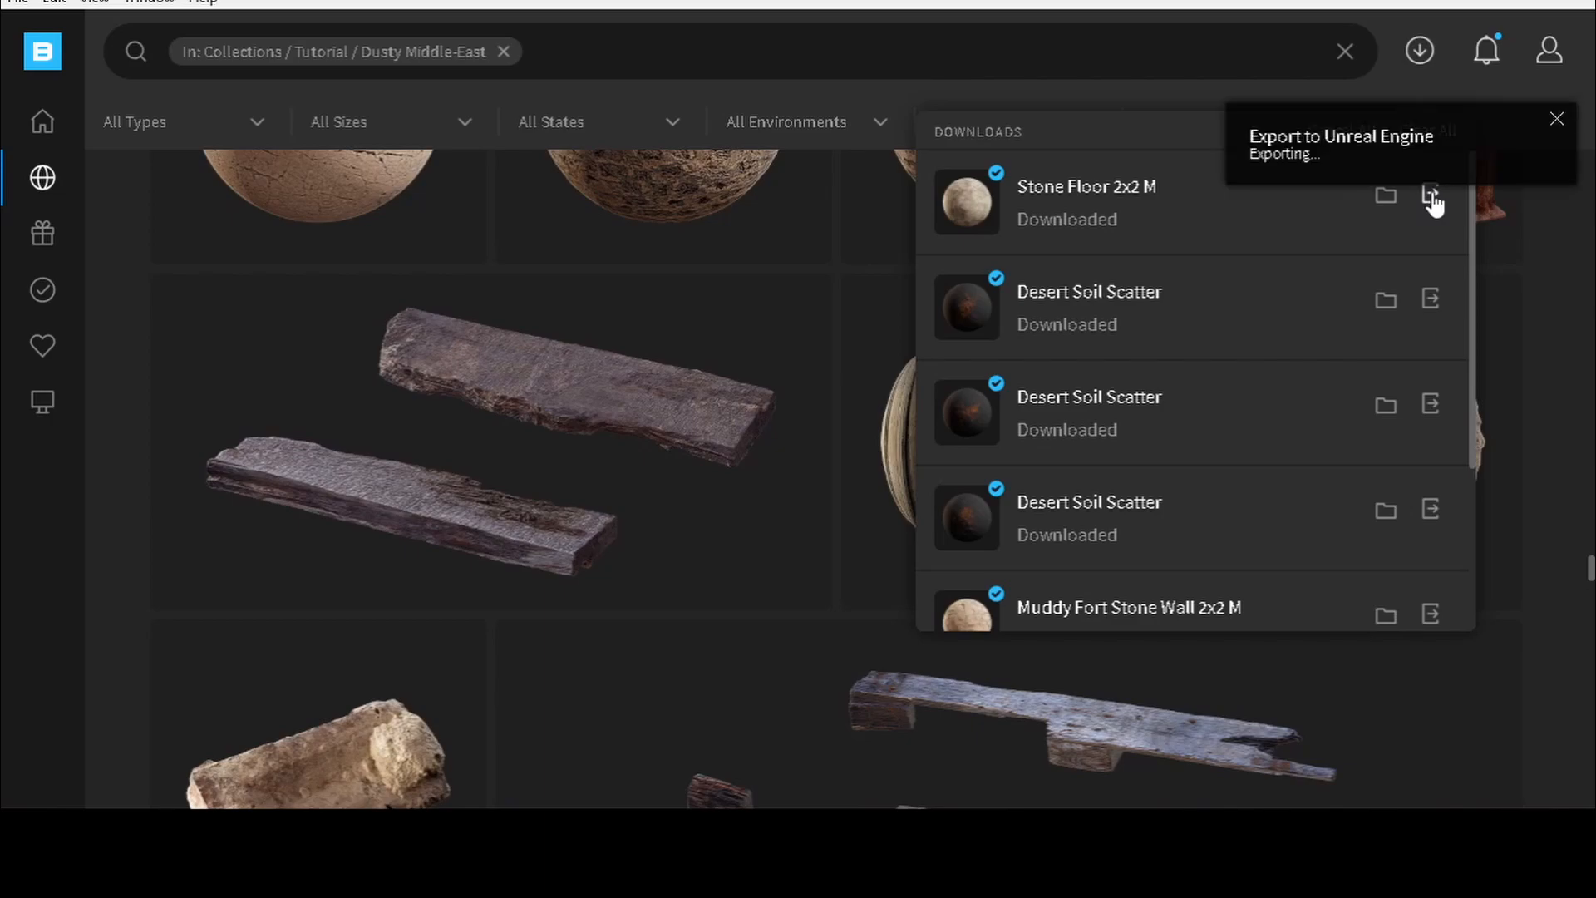
left_click(1431, 300)
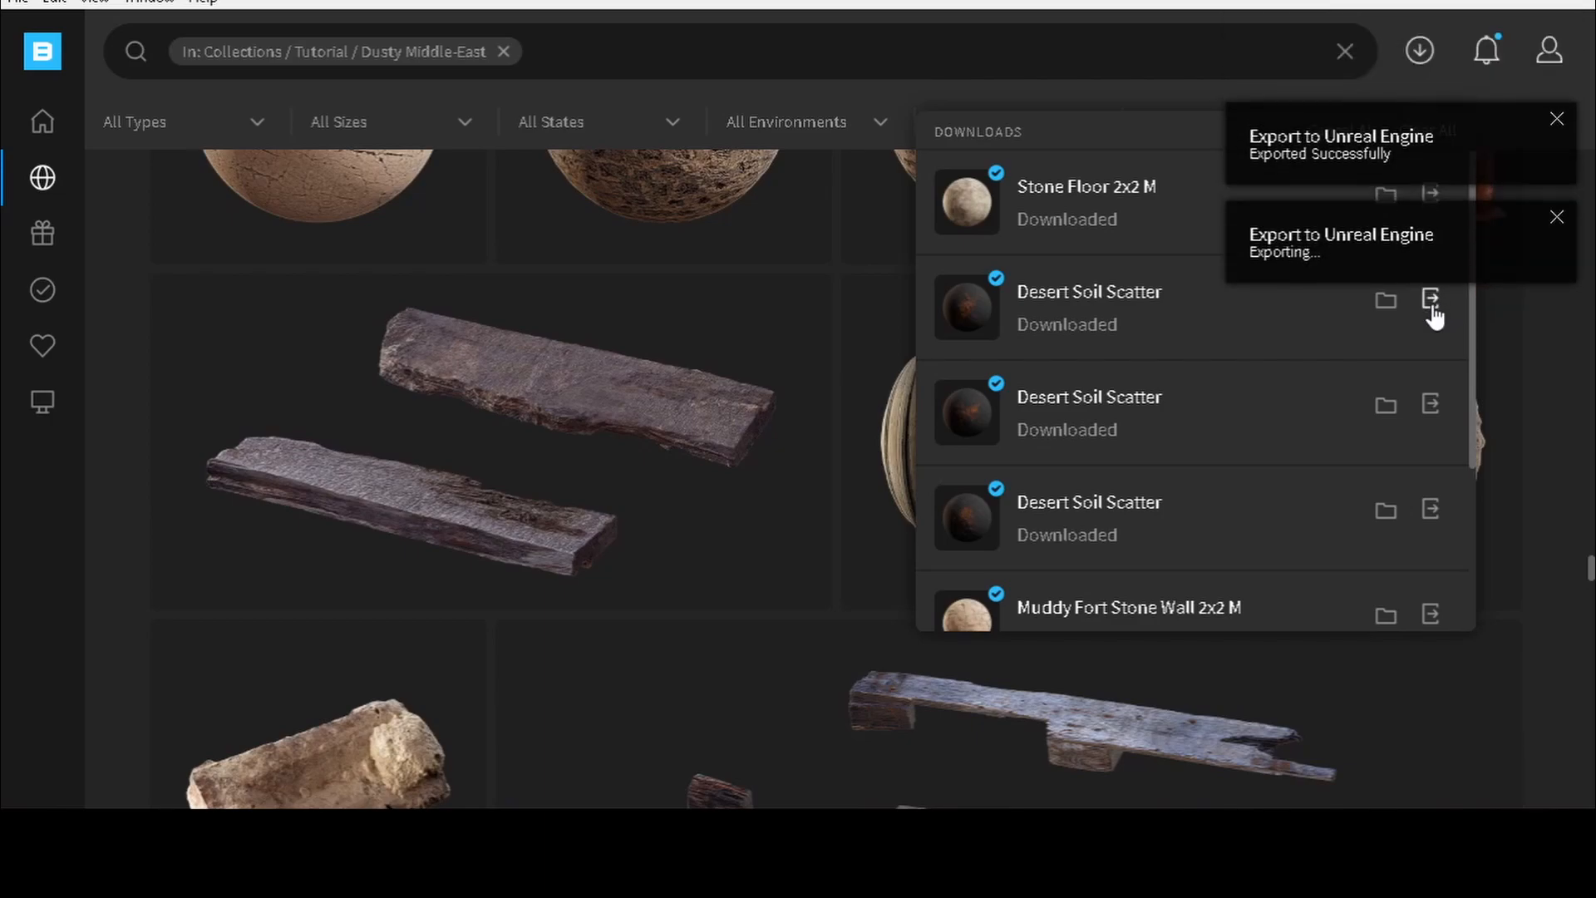
left_click(1431, 404)
left_click(1430, 509)
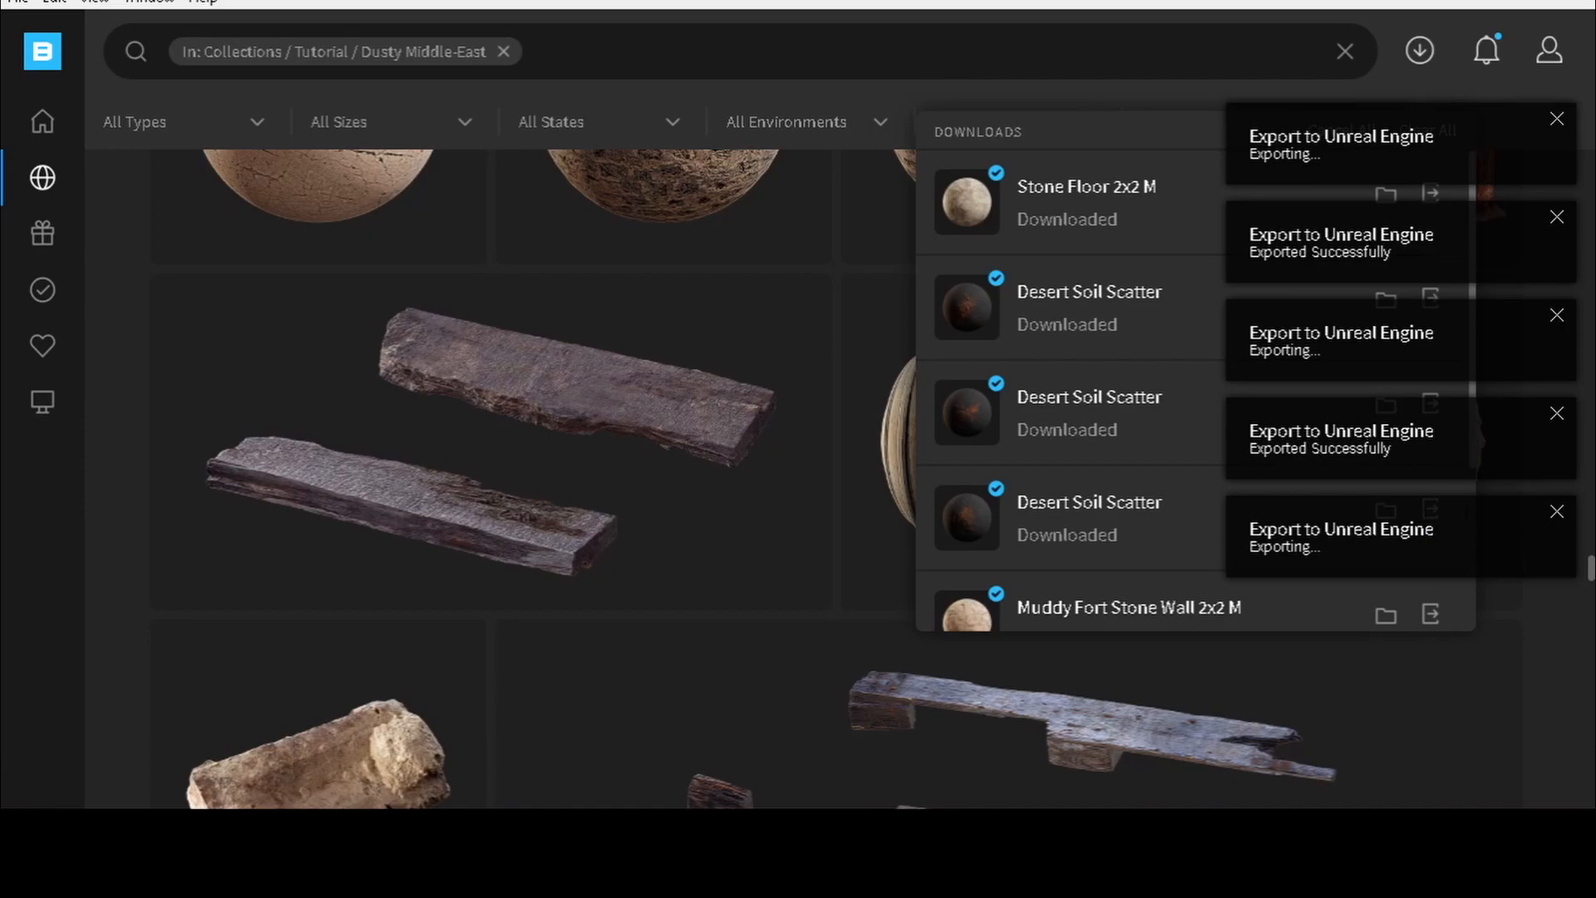
left_click(1520, 539)
mouse_move(1461, 476)
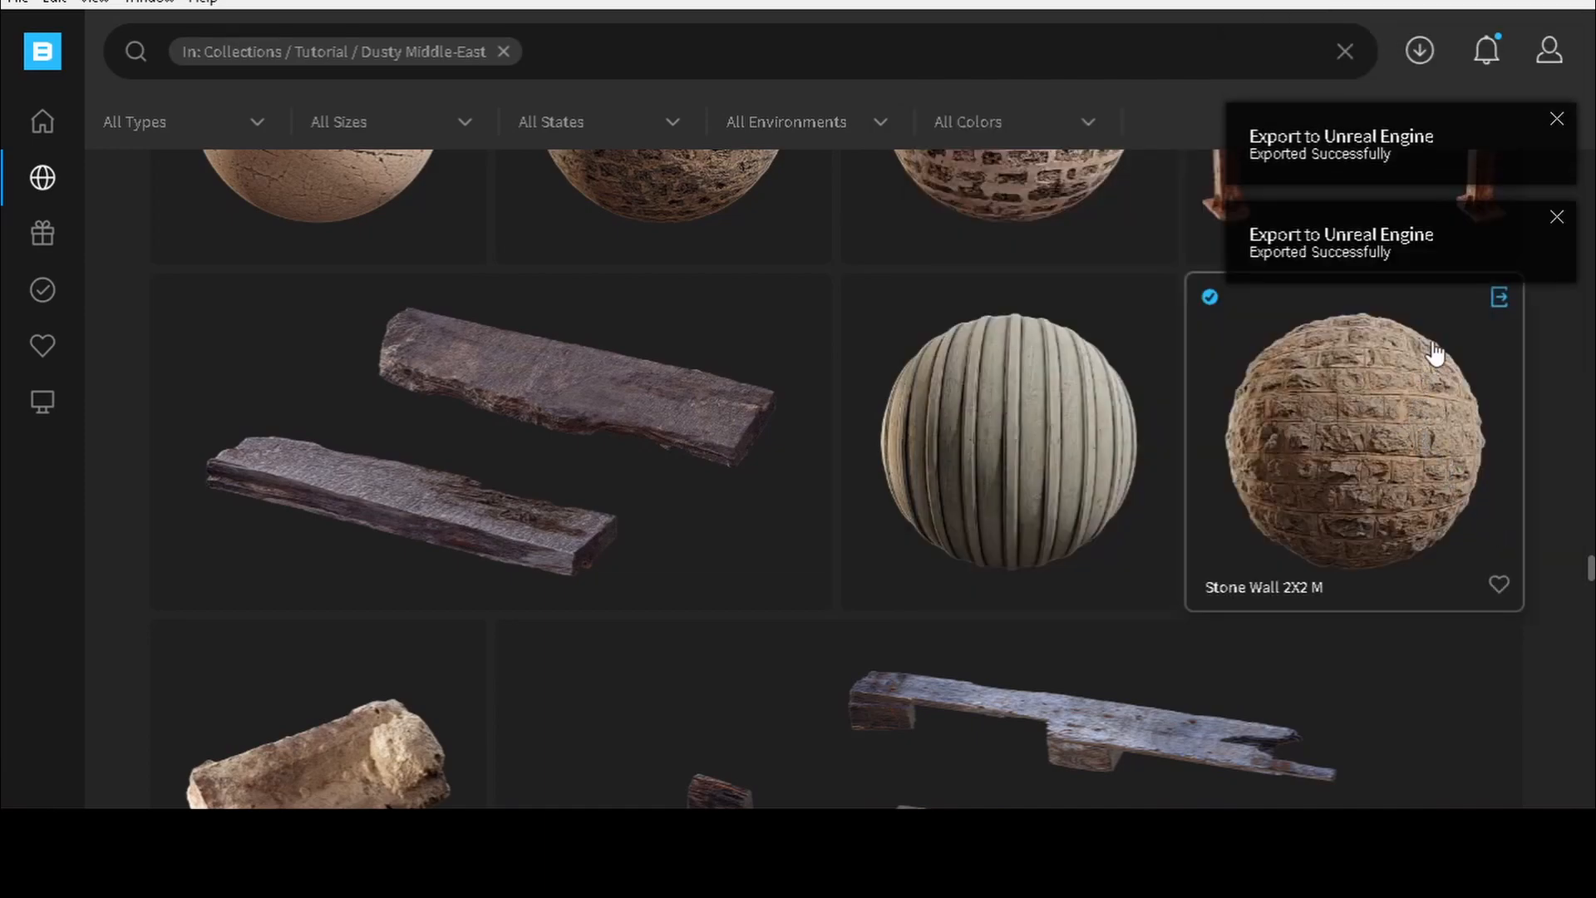
- Export Stone Wall 2X2 M to Unreal Engine, and download and export Roman Stone Wall 2x2 M
left_click(1498, 297)
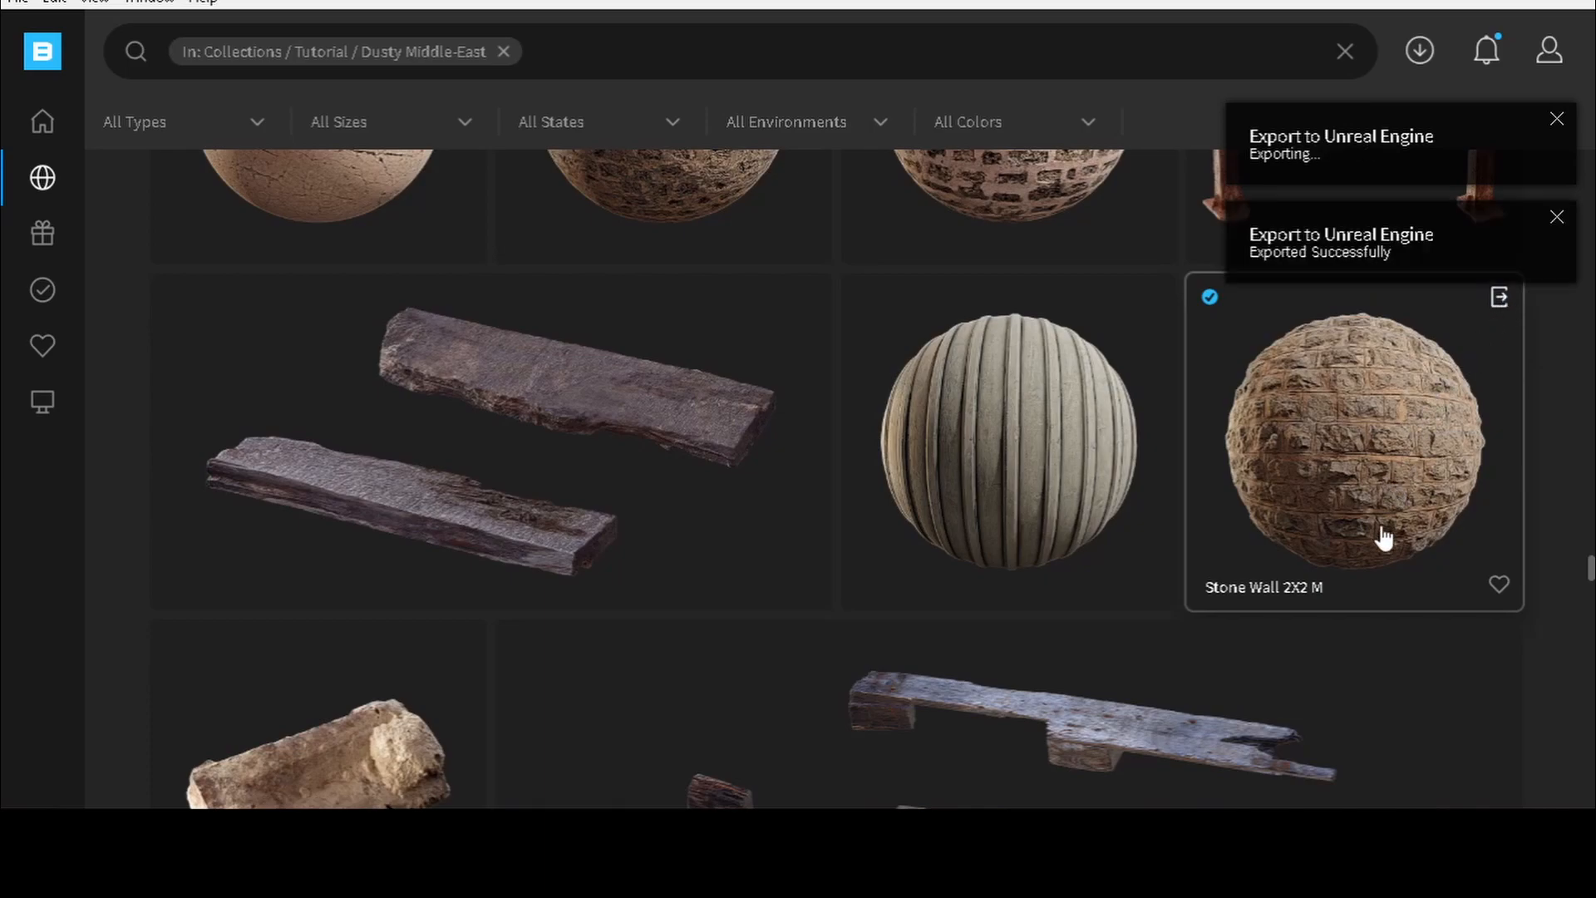
scroll(1384, 556, "down", 8)
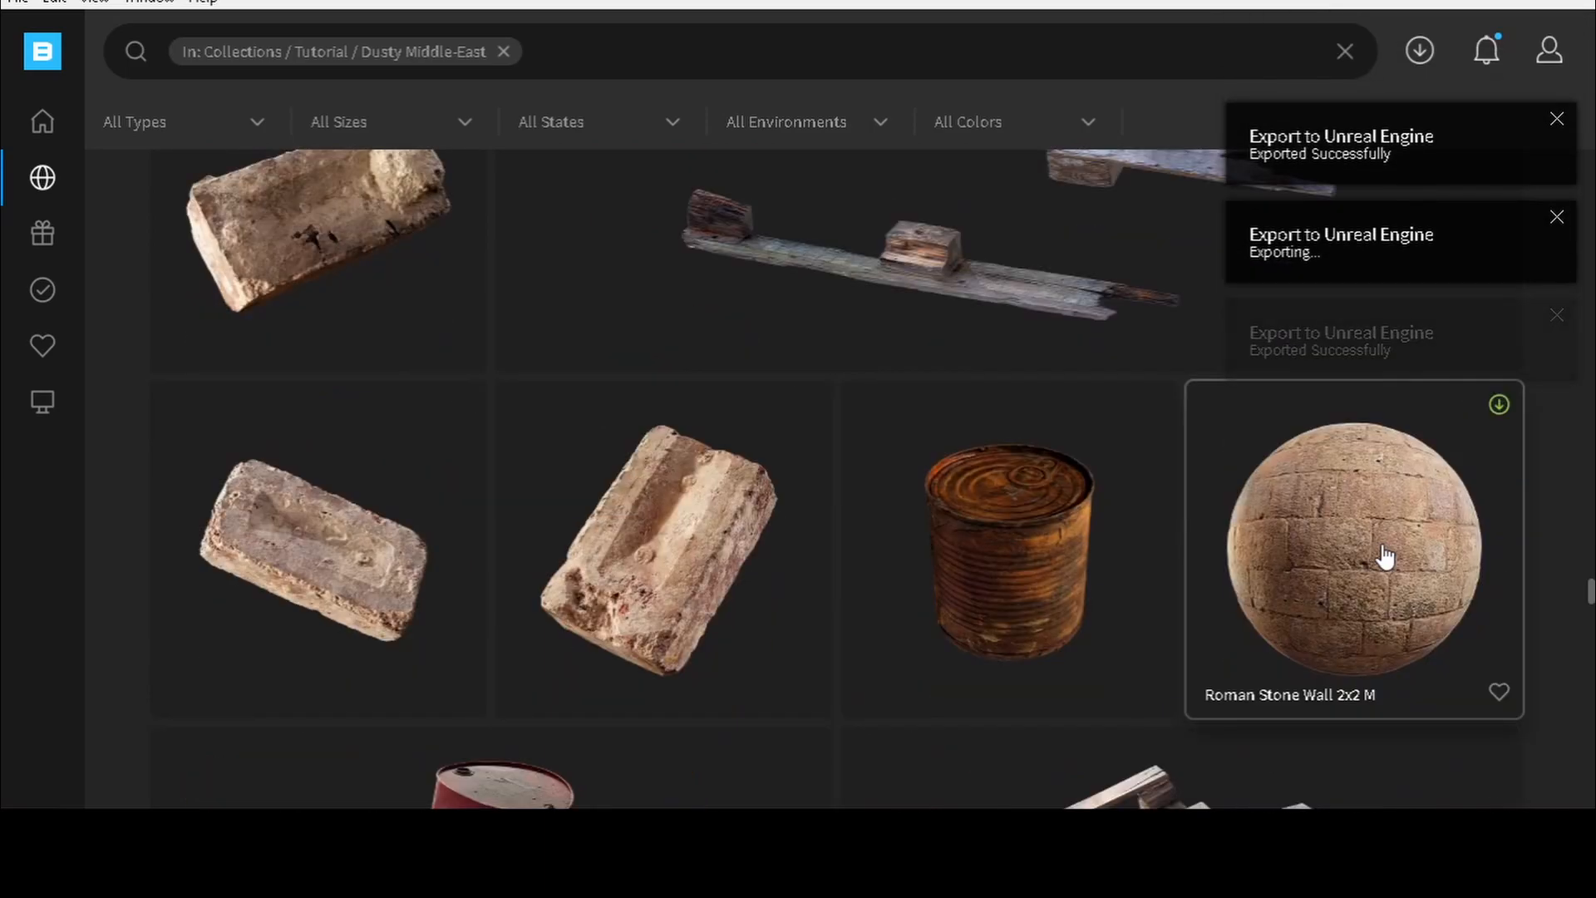
left_click(1497, 291)
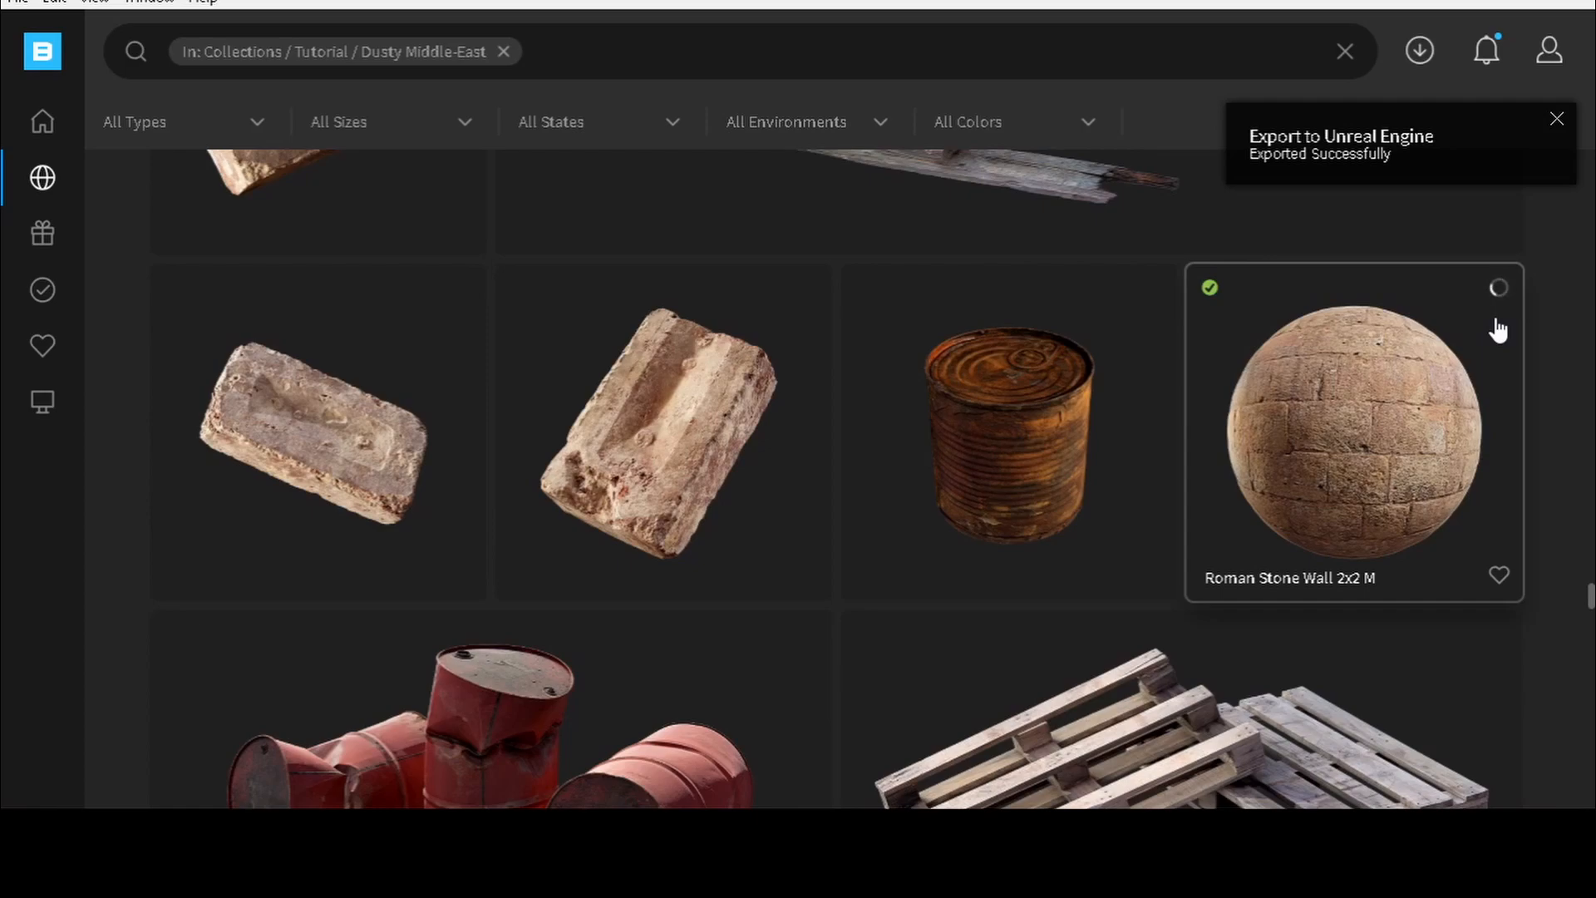
left_click(1503, 288)
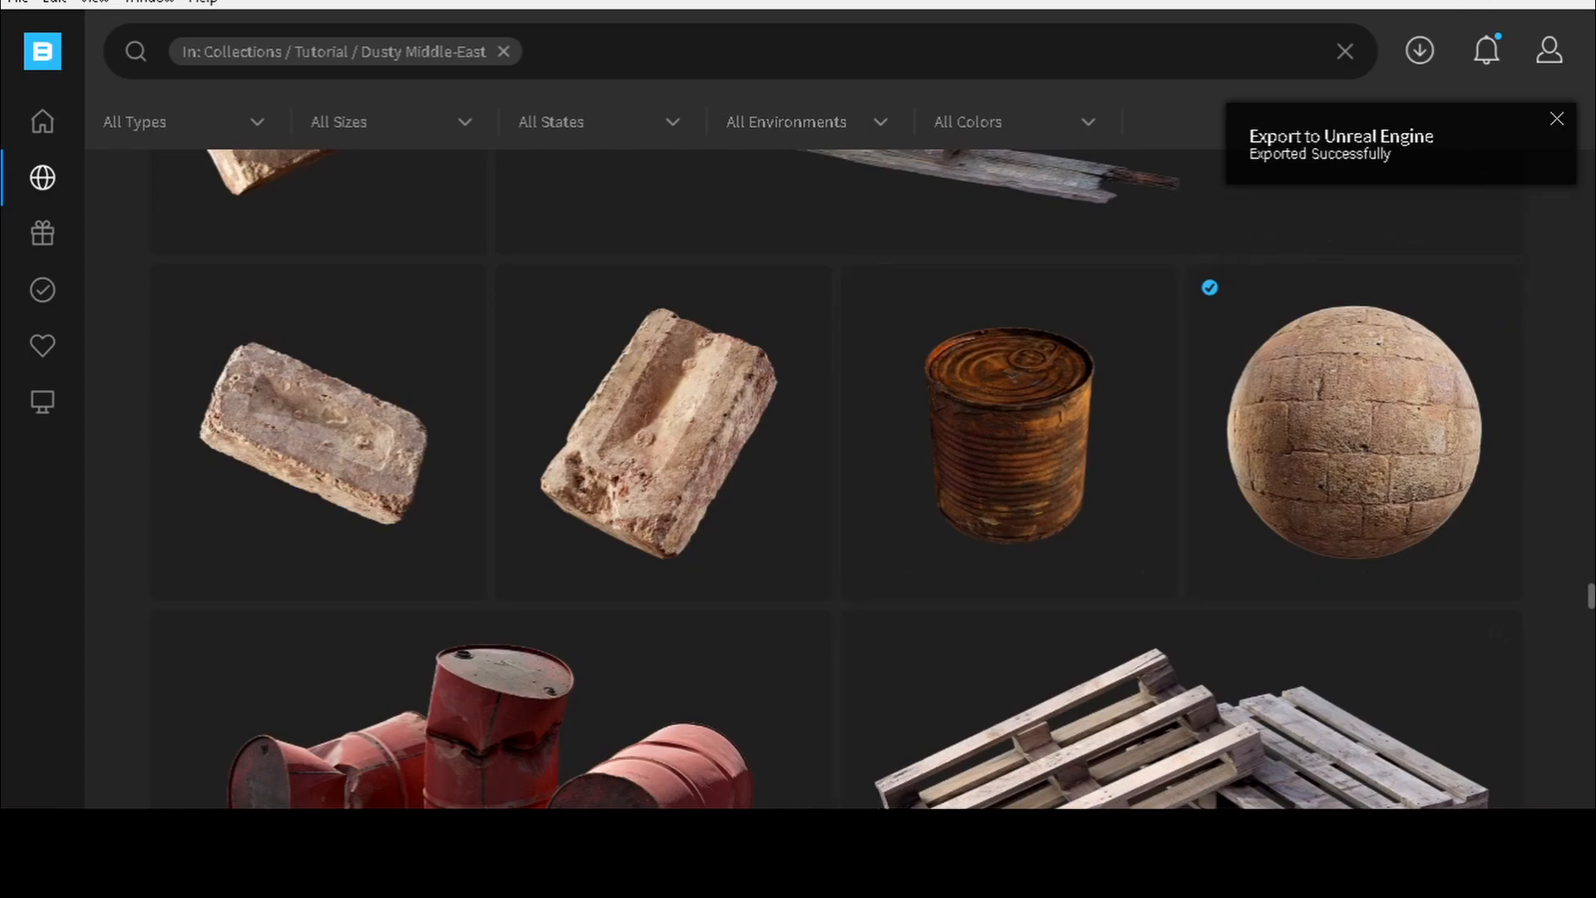
- Switch to the Unreal level and examine the palace towers and the stone corridor wall below them
mouse_move(829, 827)
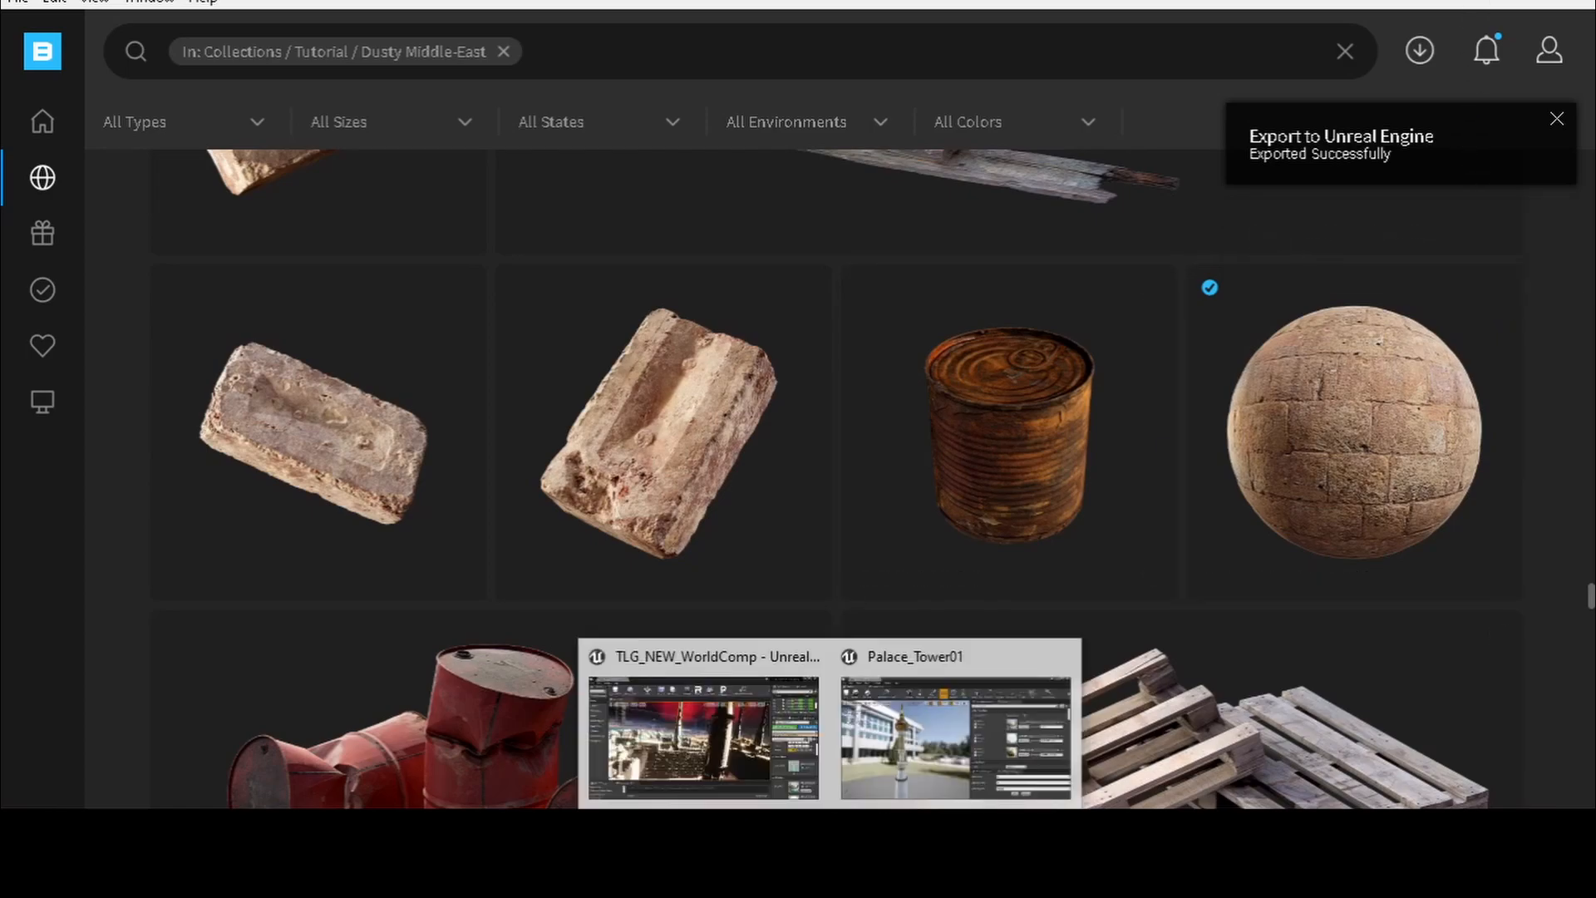
left_click(761, 761)
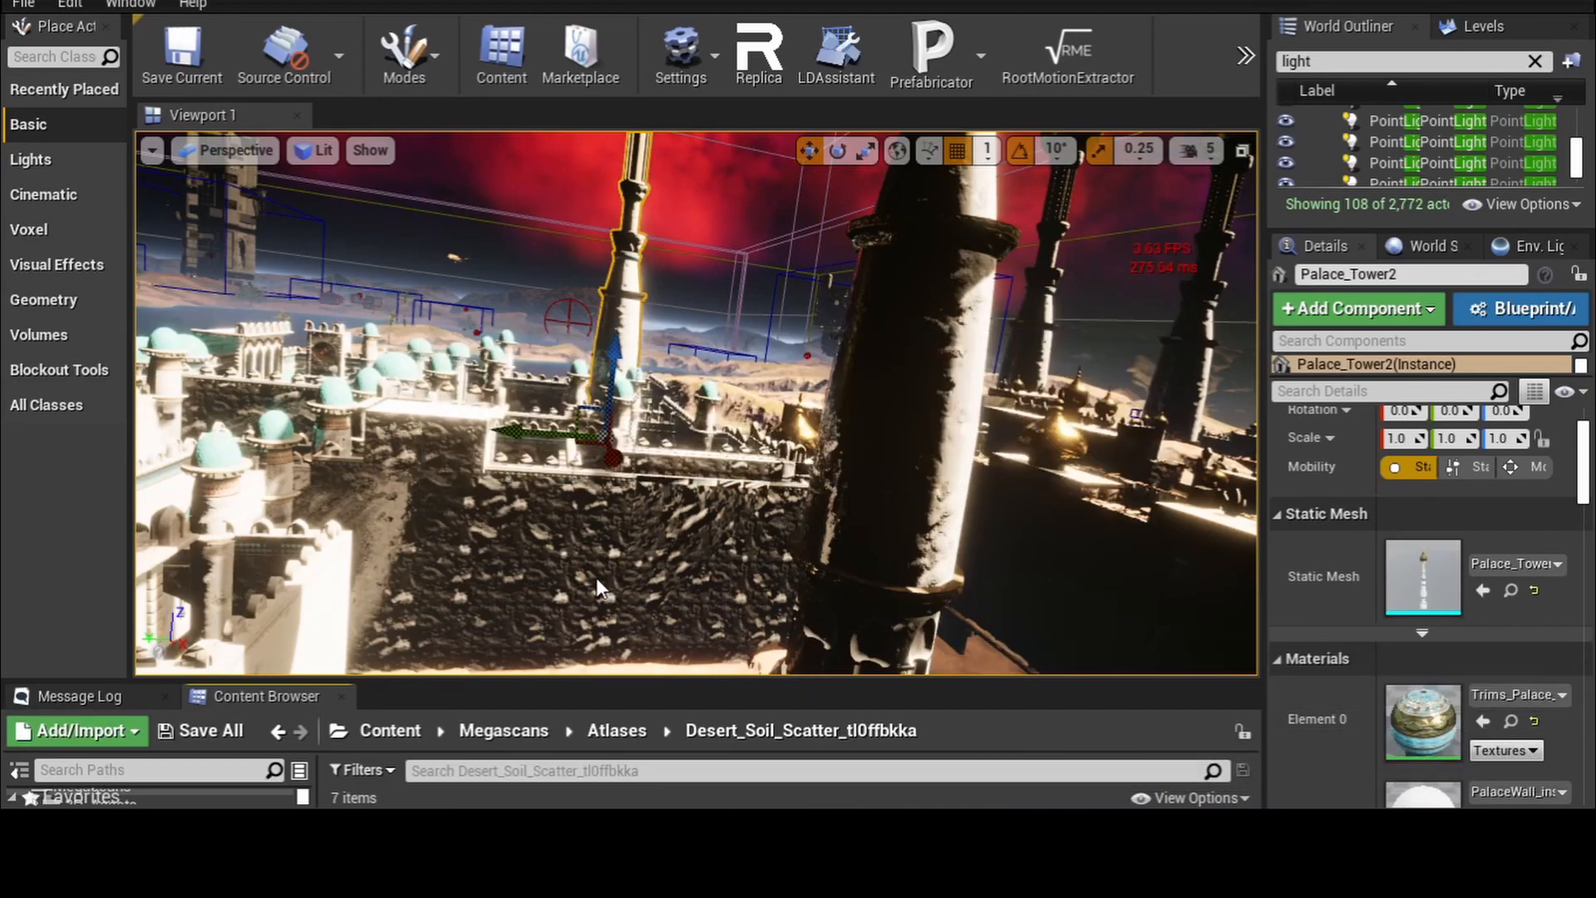
key("s")
right_click_drag(646, 532, 639, 526)
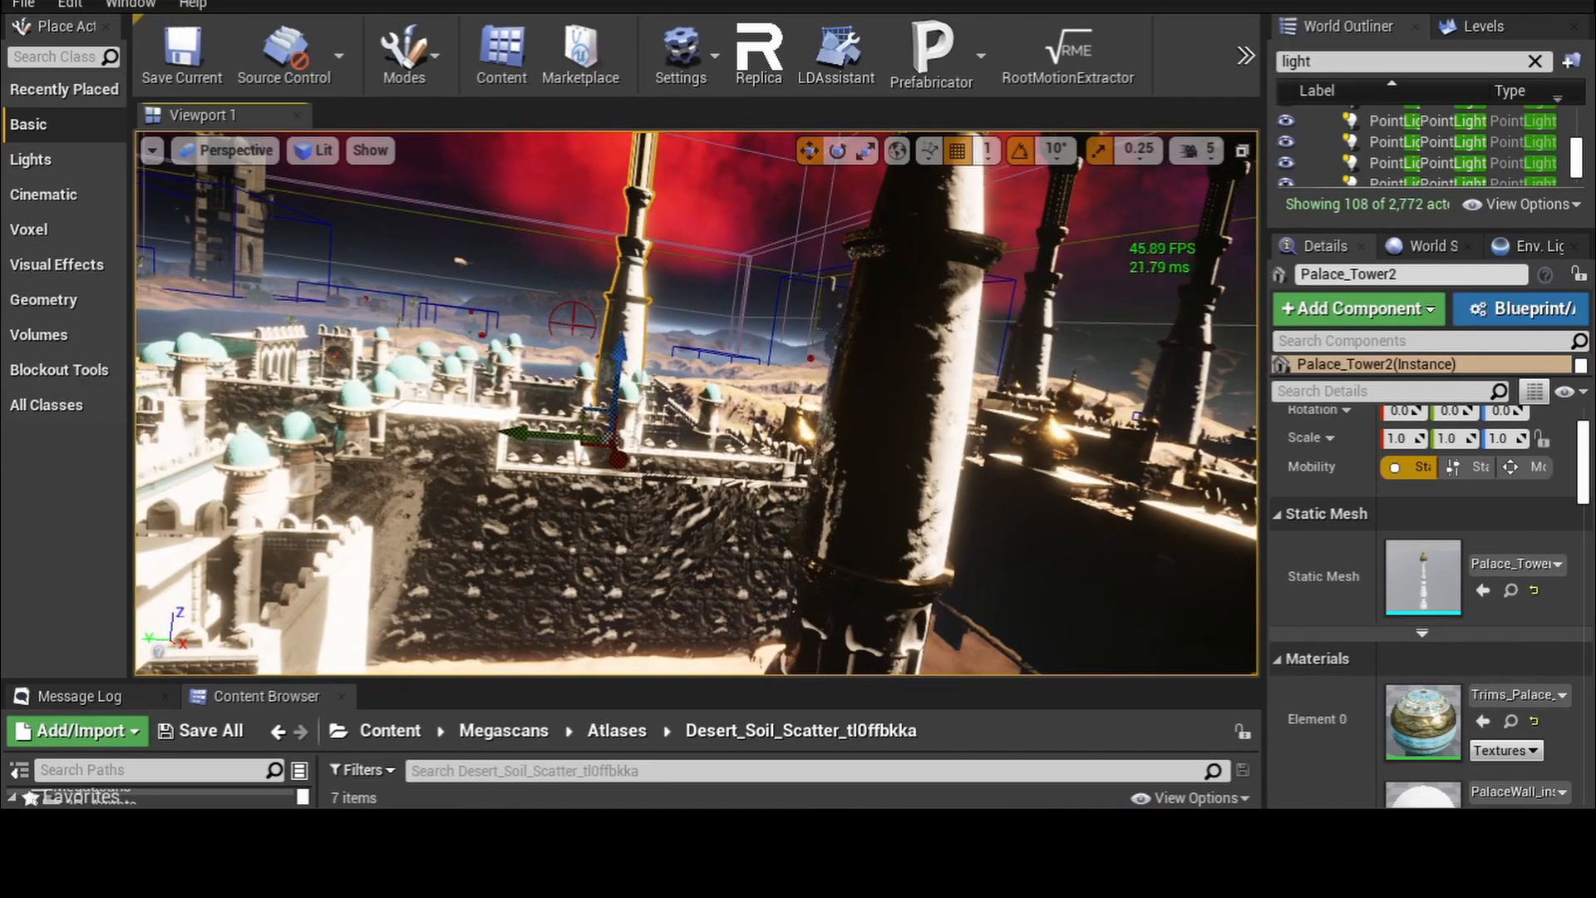
right_click(594, 541)
mouse_move(634, 544)
right_mouse_down()
mouse_move(626, 525)
mouse_move(648, 526)
right_mouse_up()
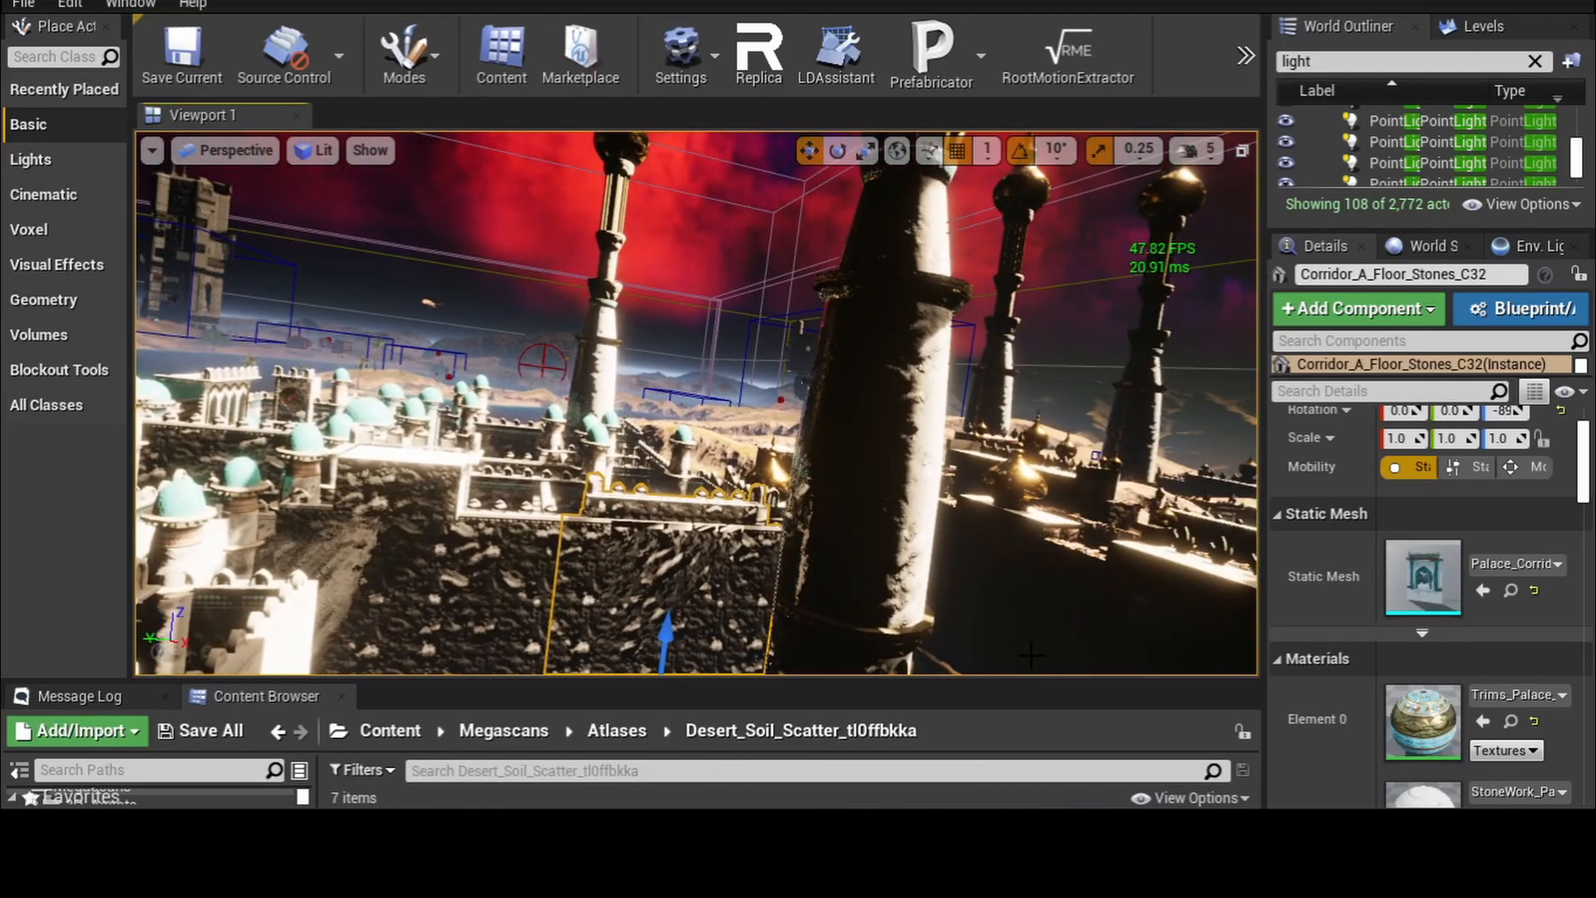
left_click(920, 771)
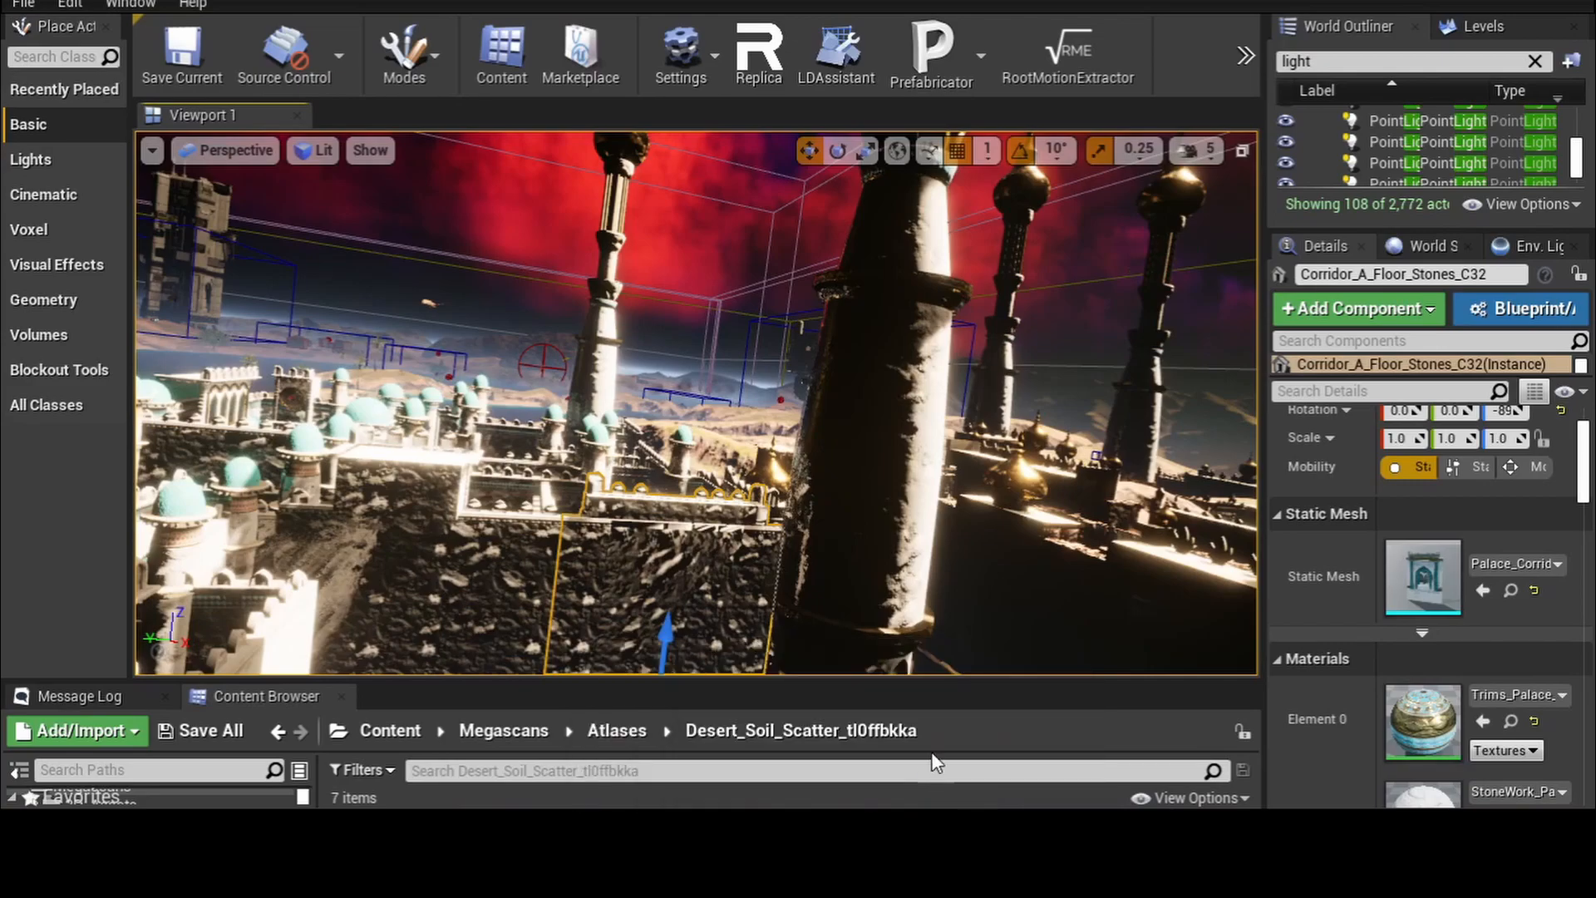
- Return to Quixel Bridge and review the fort stone wall and damaged floor surfaces again
left_click(1309, 374)
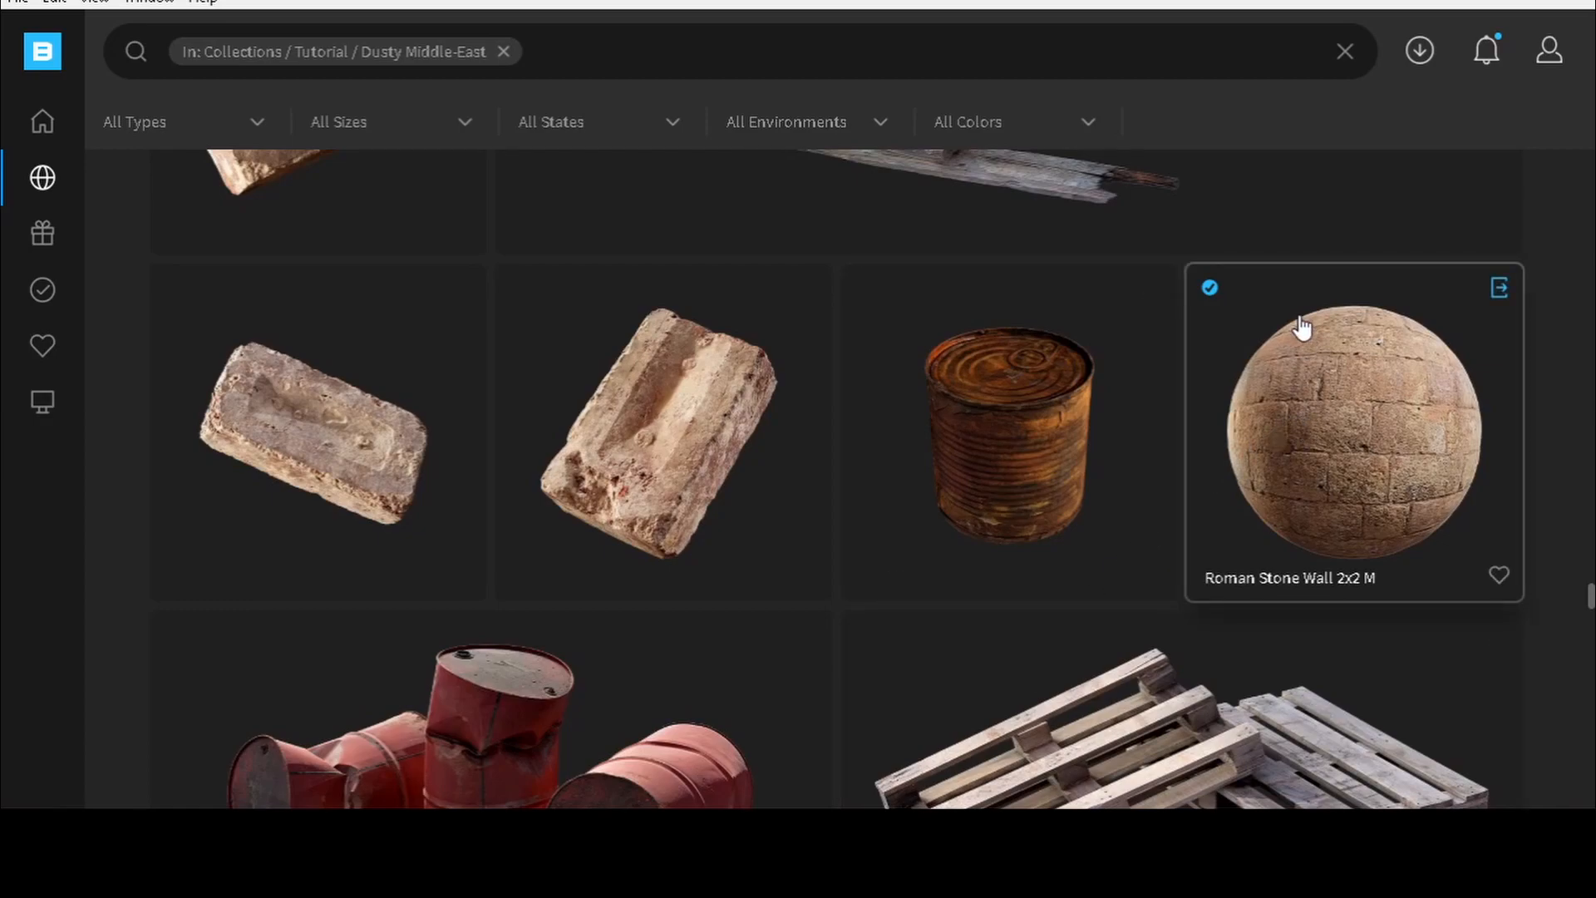
scroll(1302, 324, "up", 5)
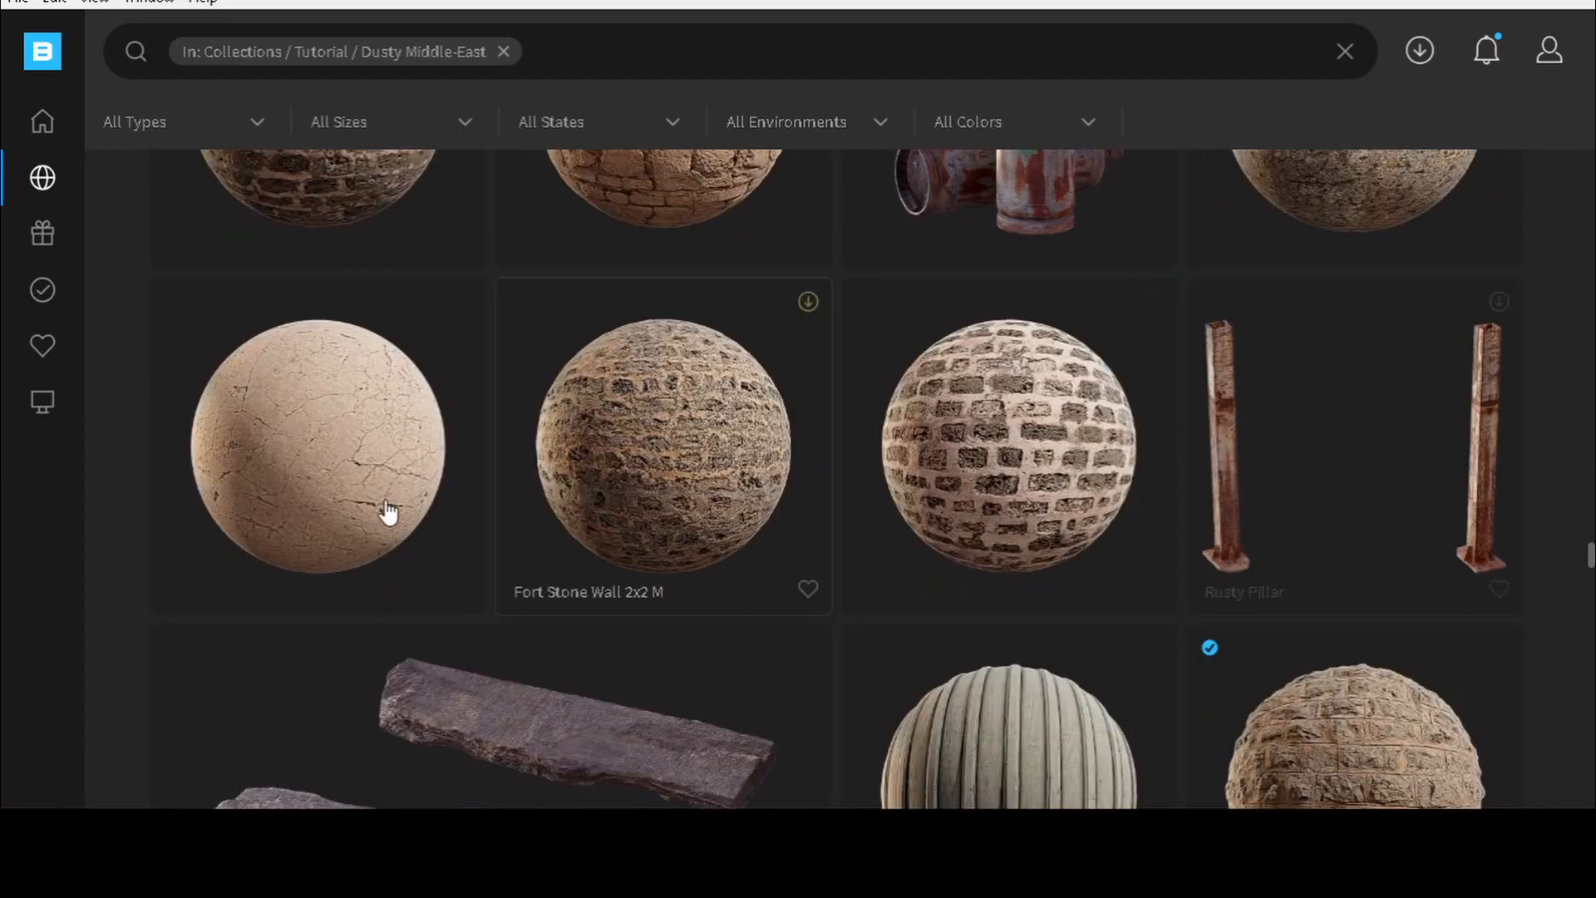
scroll(339, 514, "up", 3)
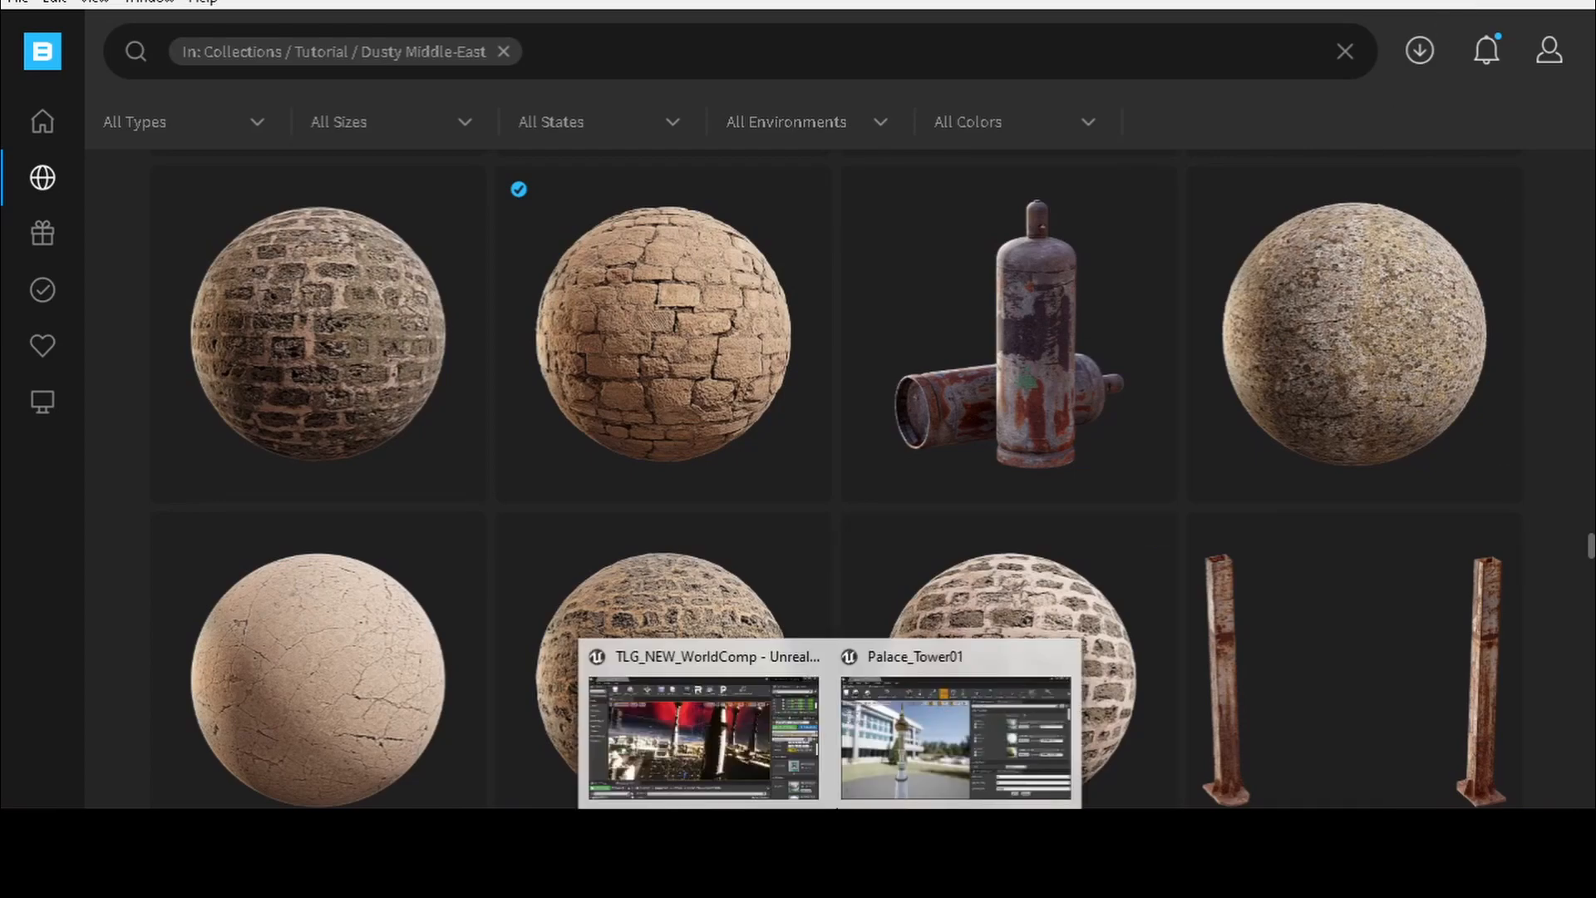
- Switch to the Palace_Tower01 mesh and try to find a stone wall material for Element 1 by searching for "stonewa"
left_click(900, 745)
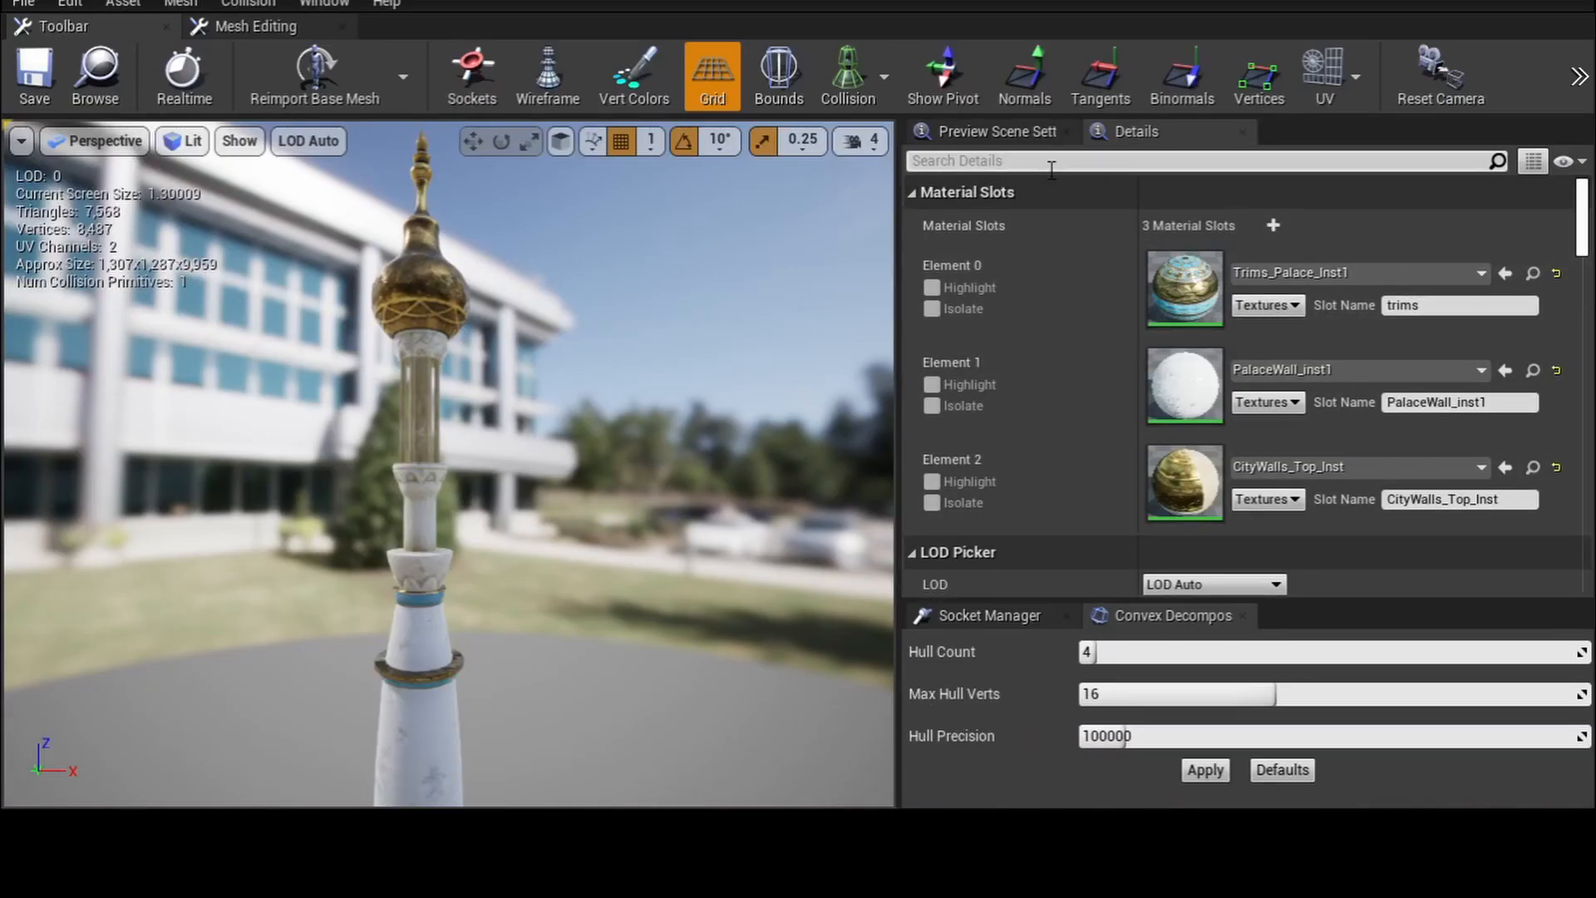
left_click(1352, 368)
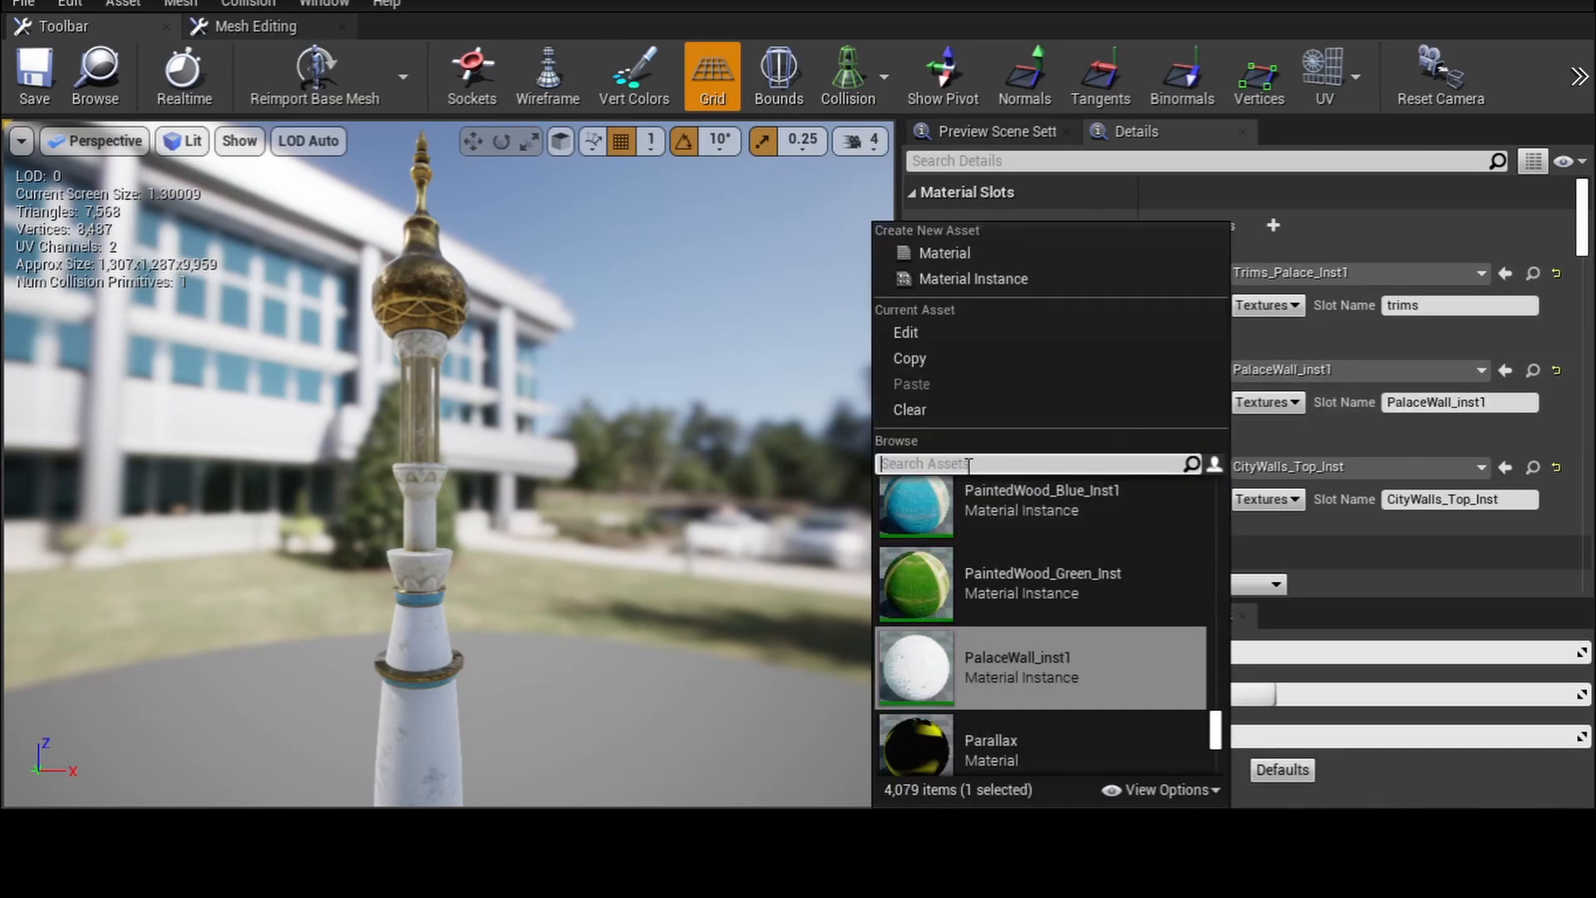
type("sto")
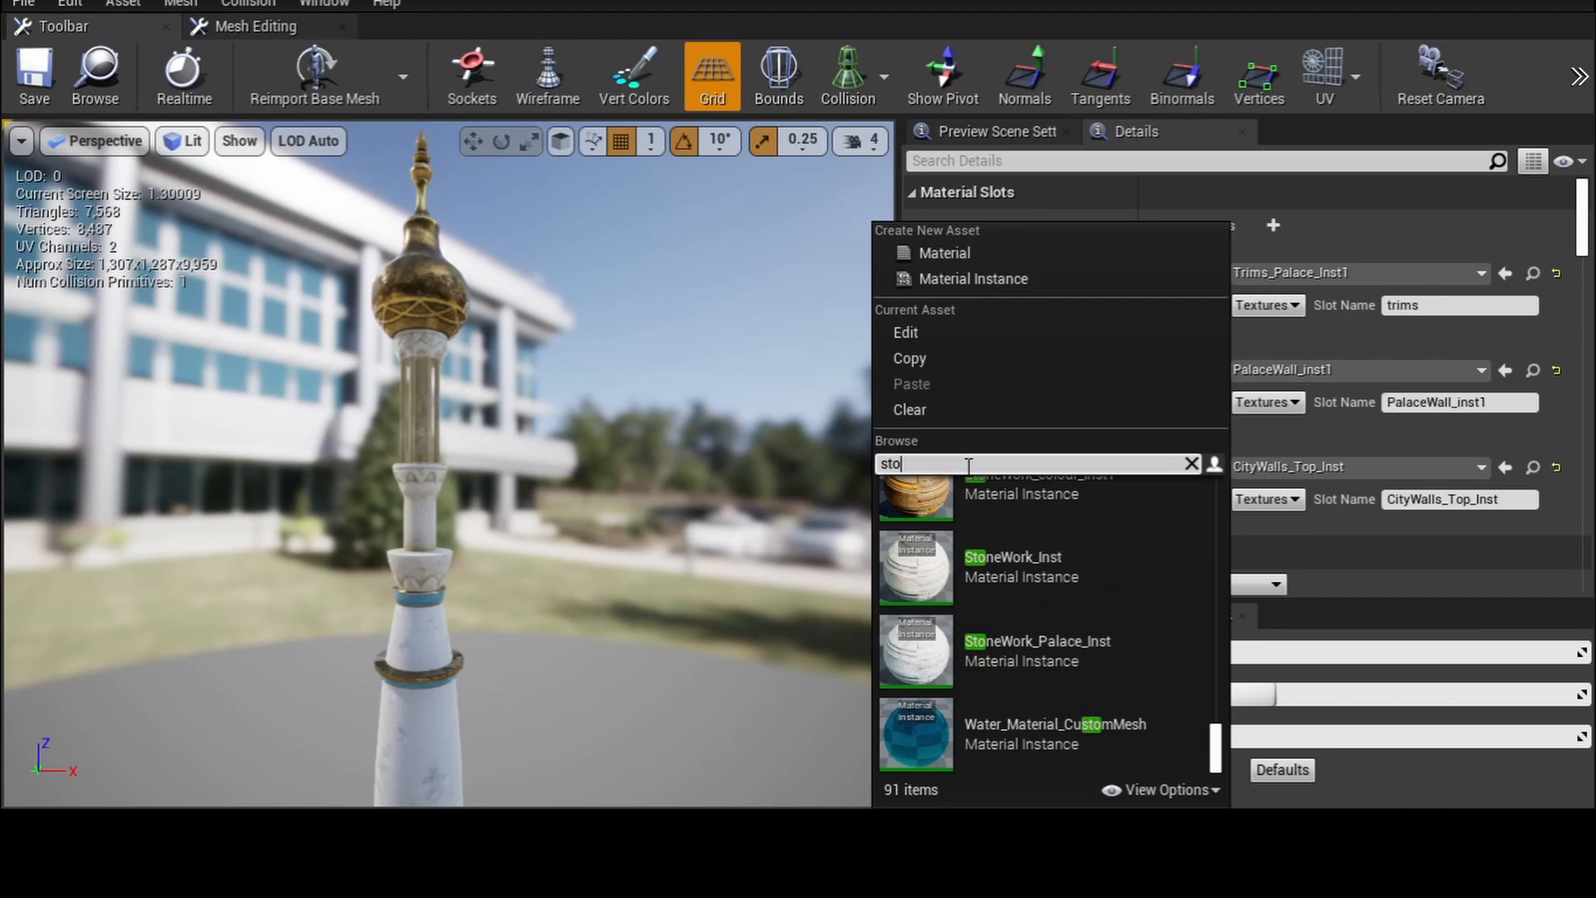
type("ne")
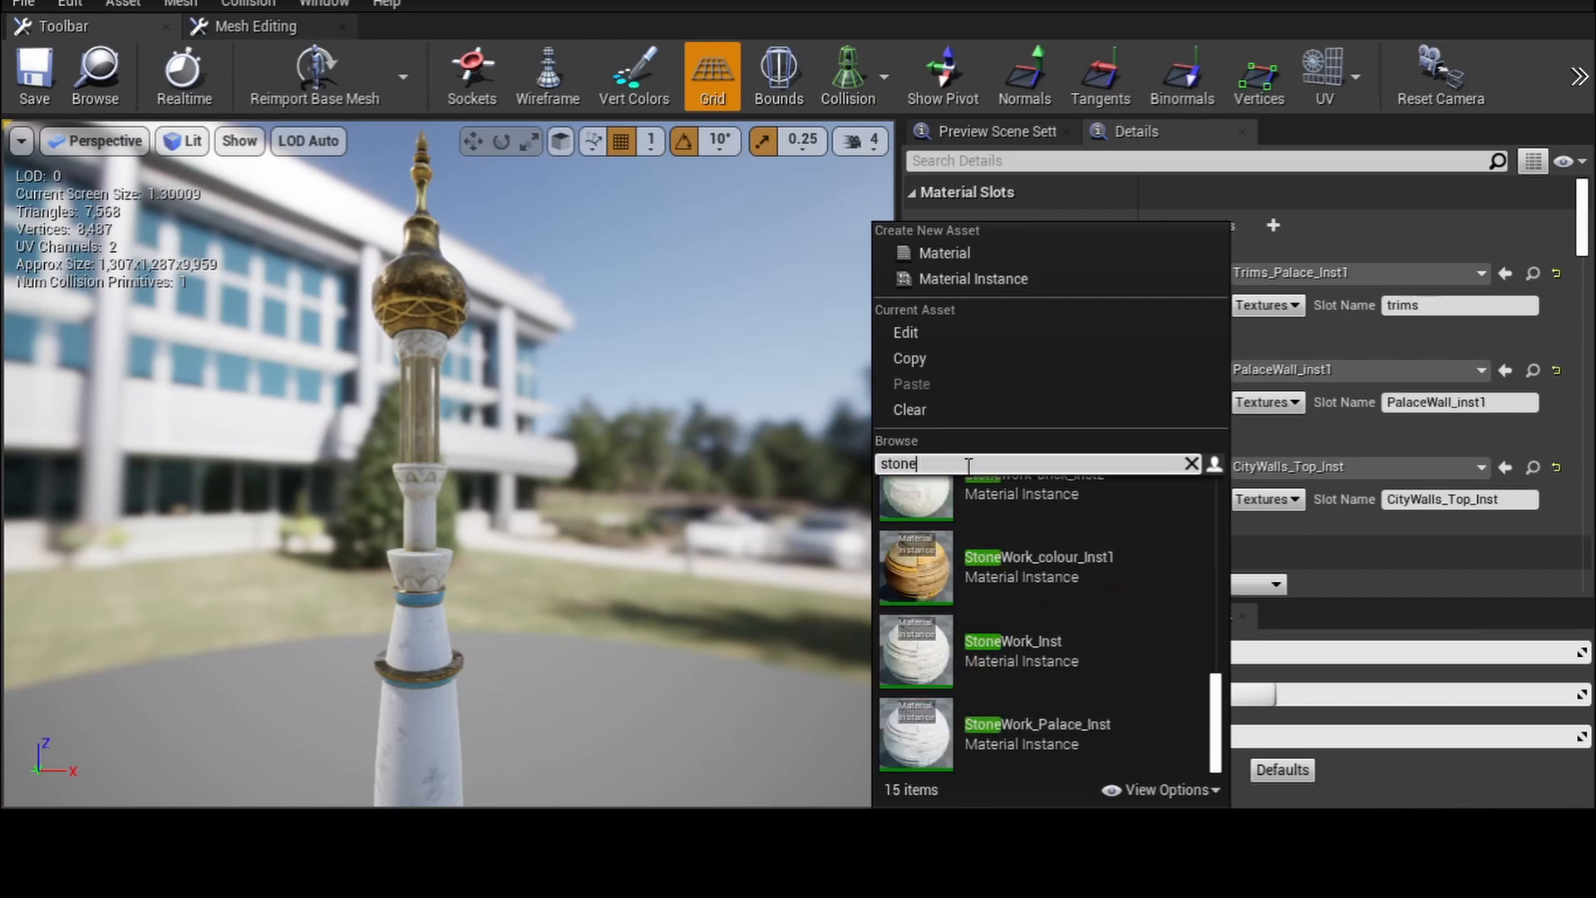
type("w")
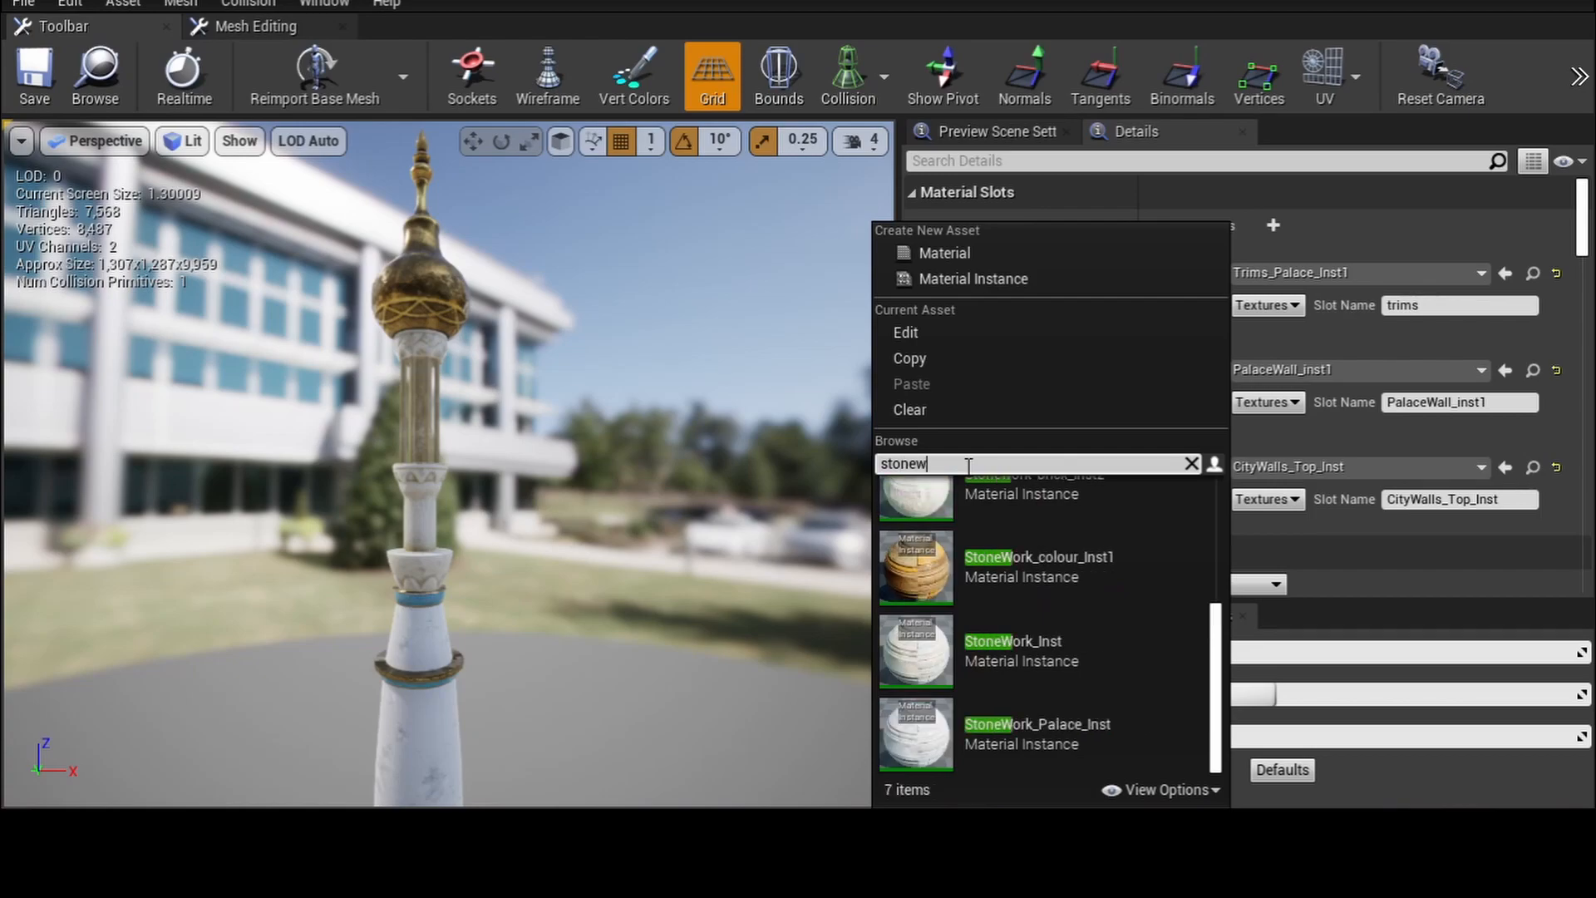
type("a")
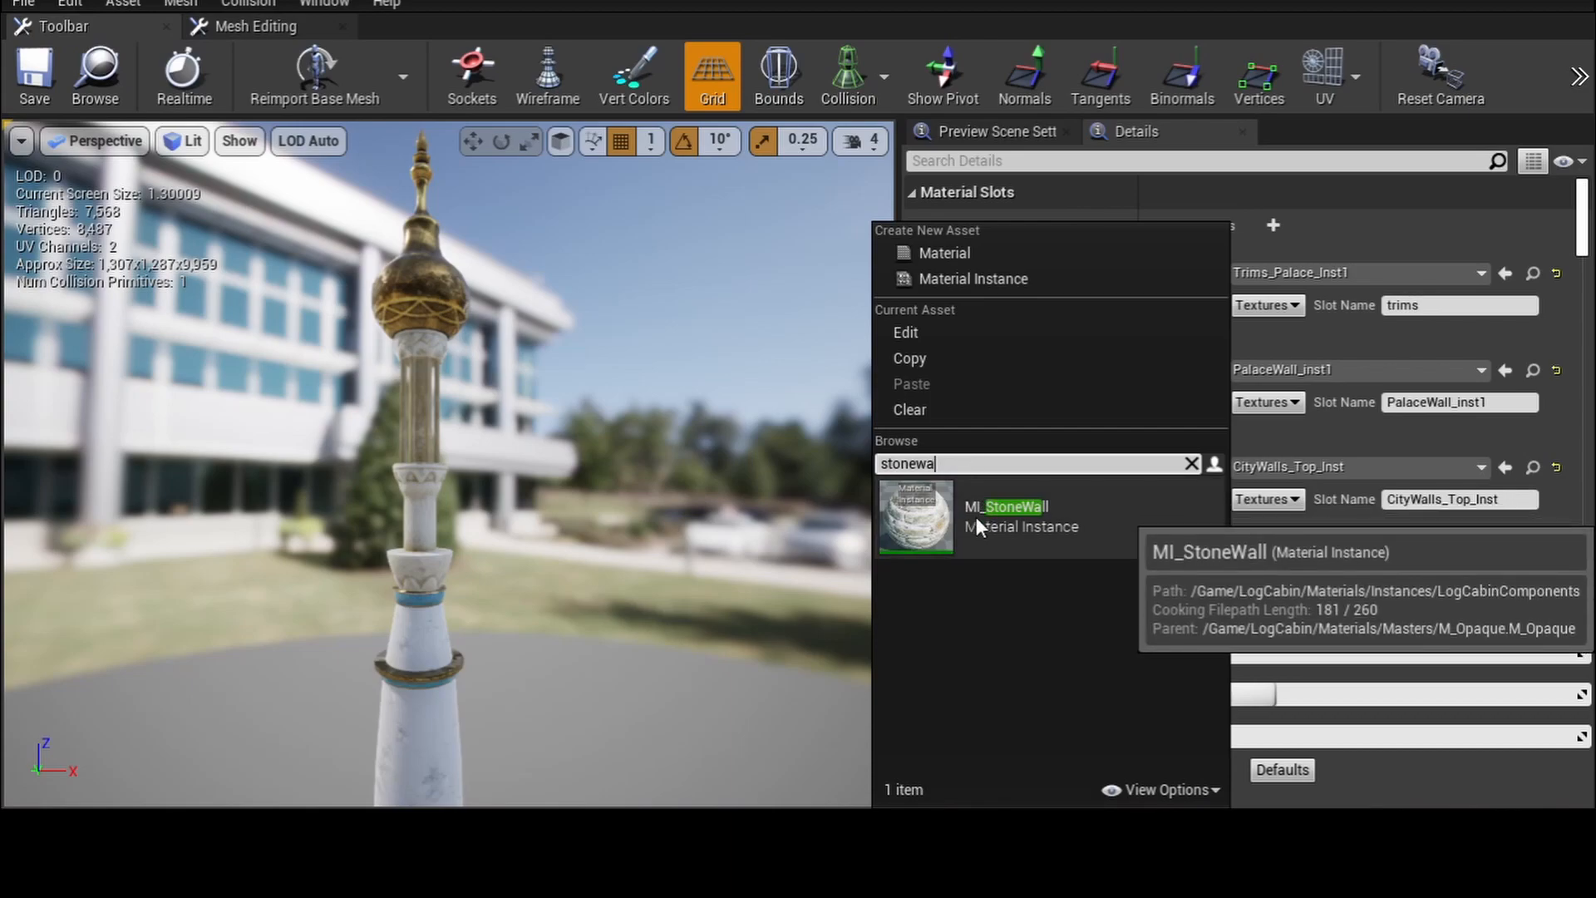
double_click(958, 464)
key("BackSpace")
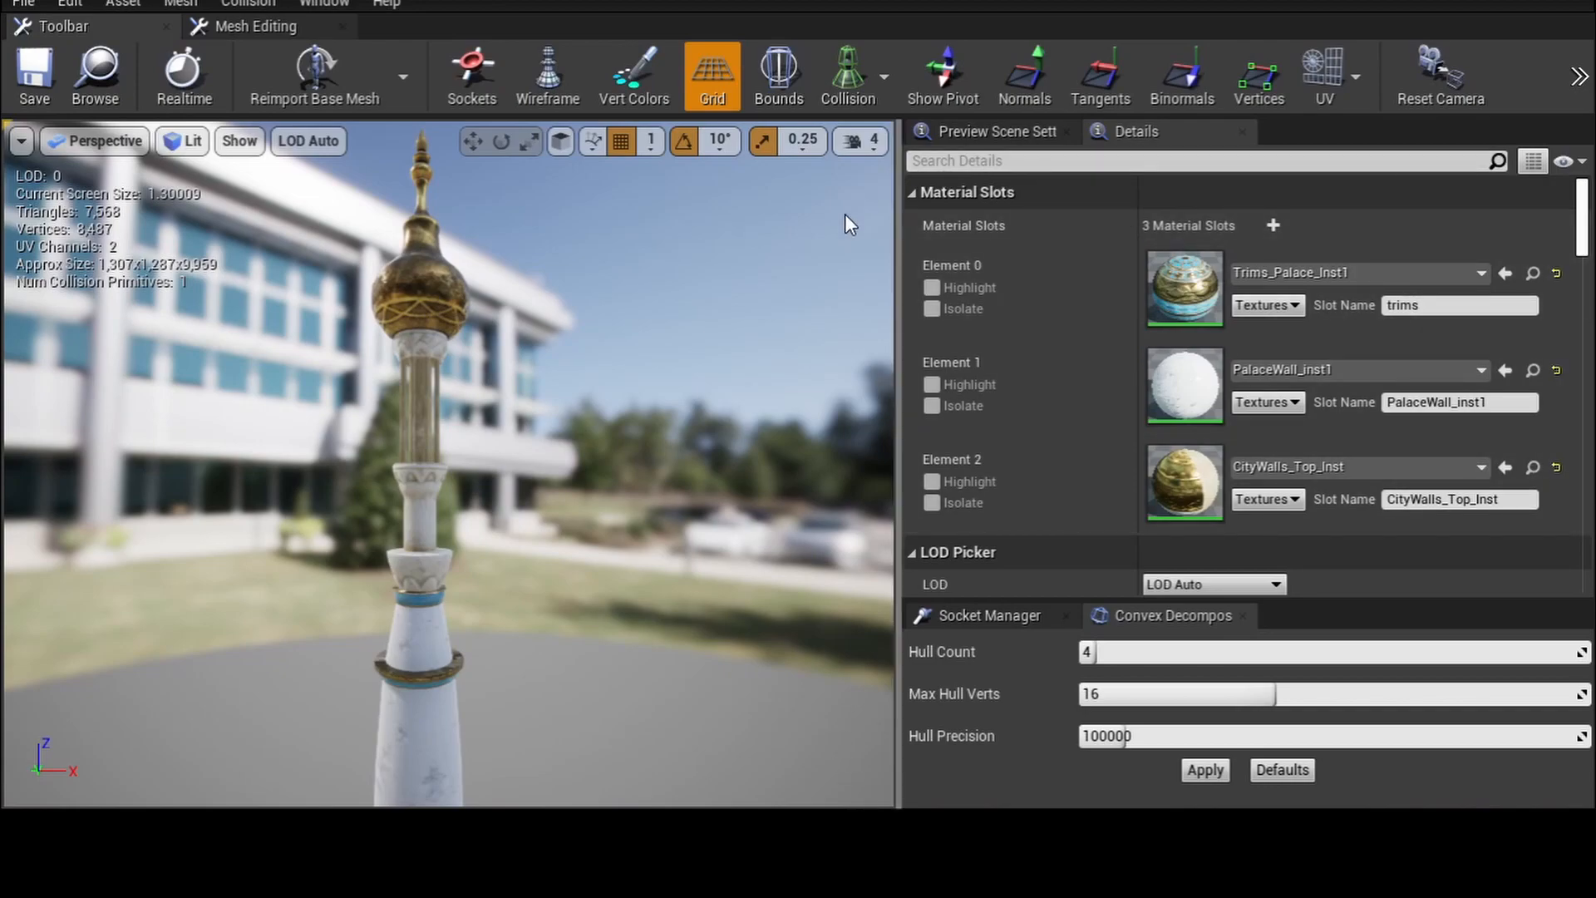
left_click_drag(899, 319, 1326, 320)
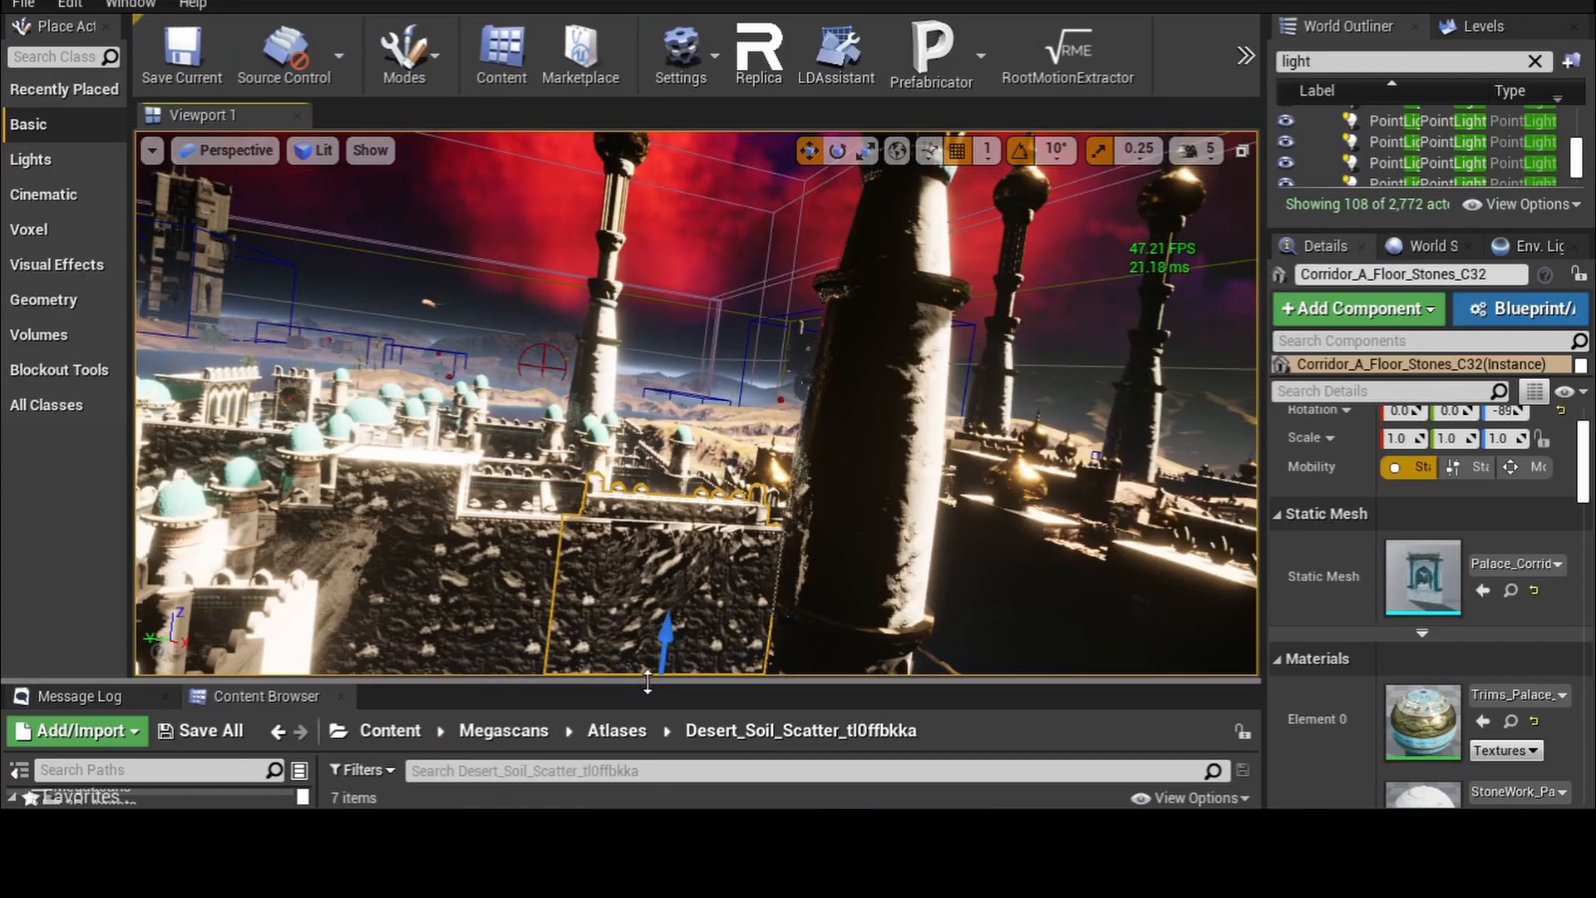
- In the level editor, enlarge the Content Browser and open the Roman_Stone_Wall_2x2_M folder under Megascans Surfaces
left_click_drag(639, 683, 621, 557)
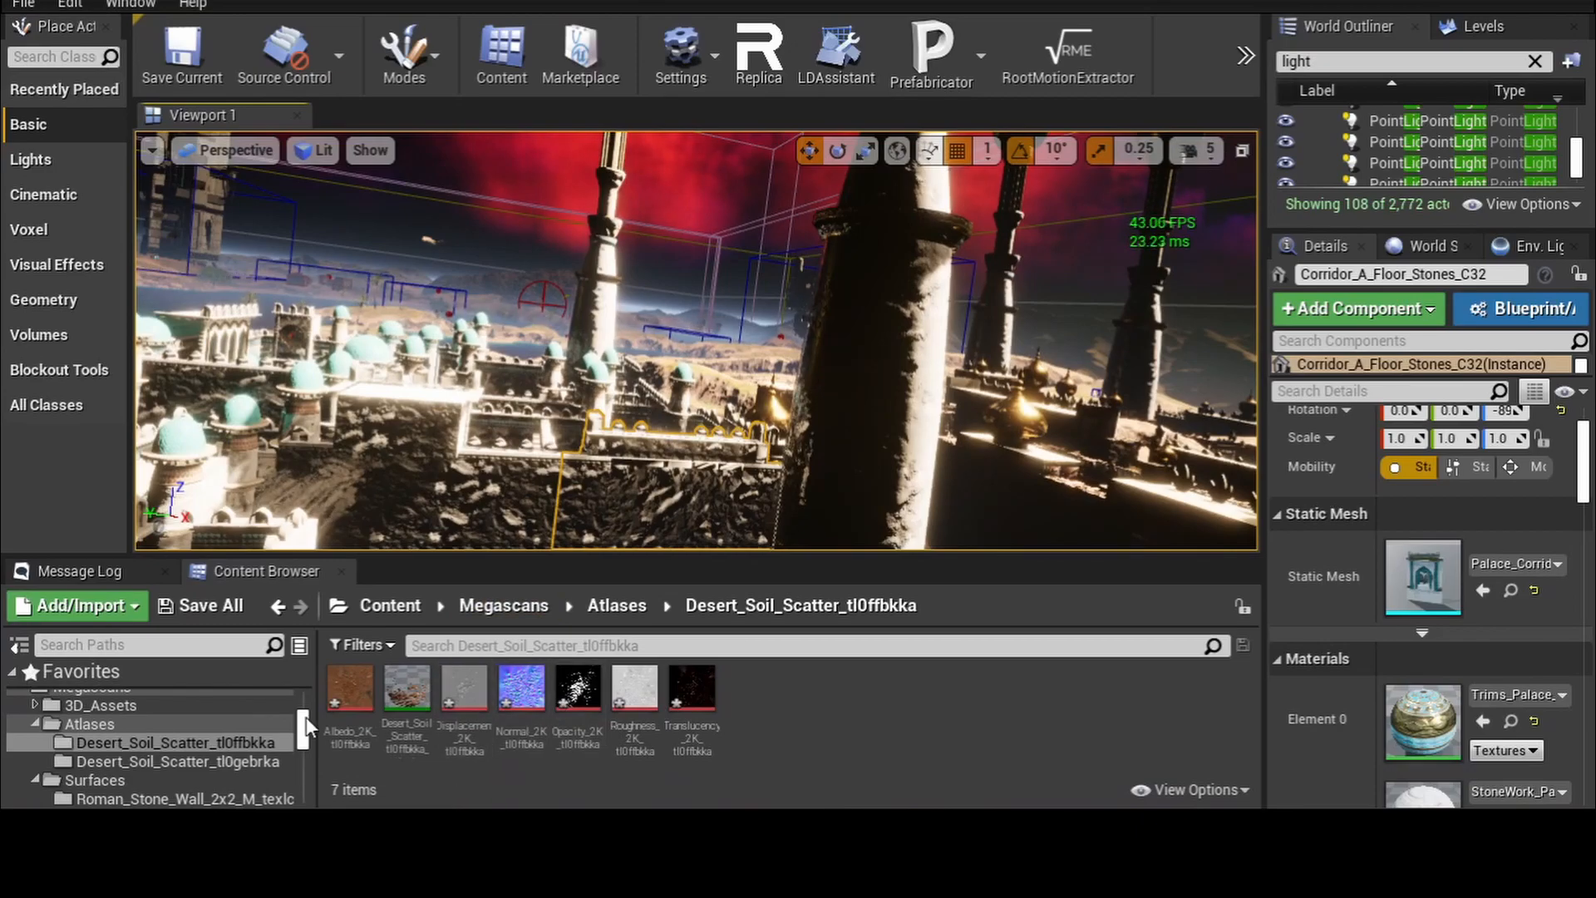
left_click(485, 616)
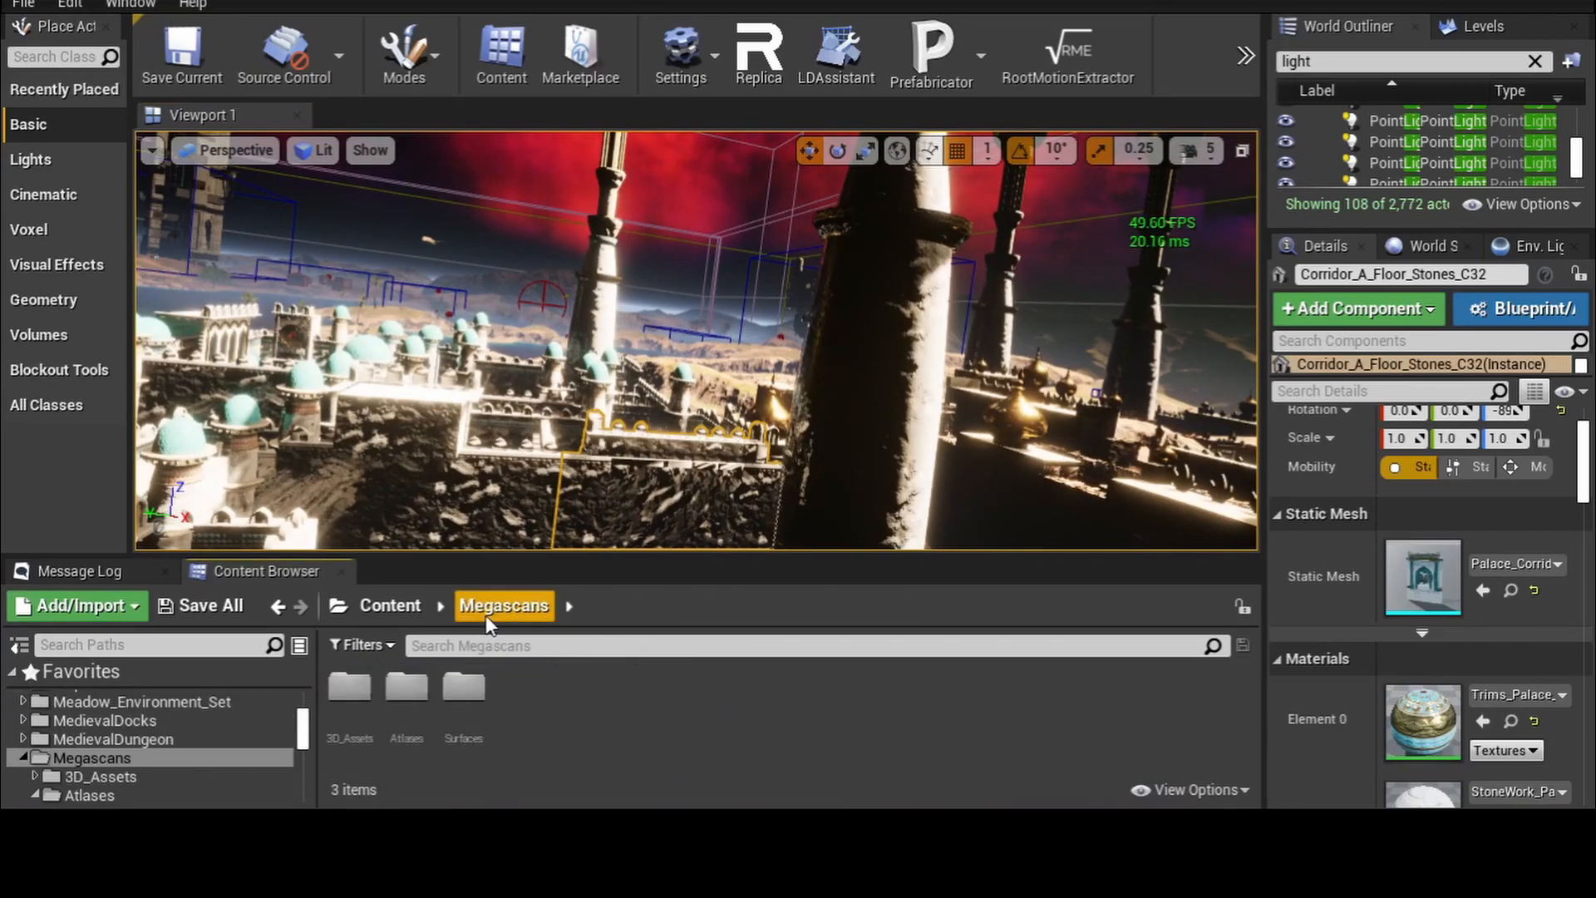
double_click(464, 686)
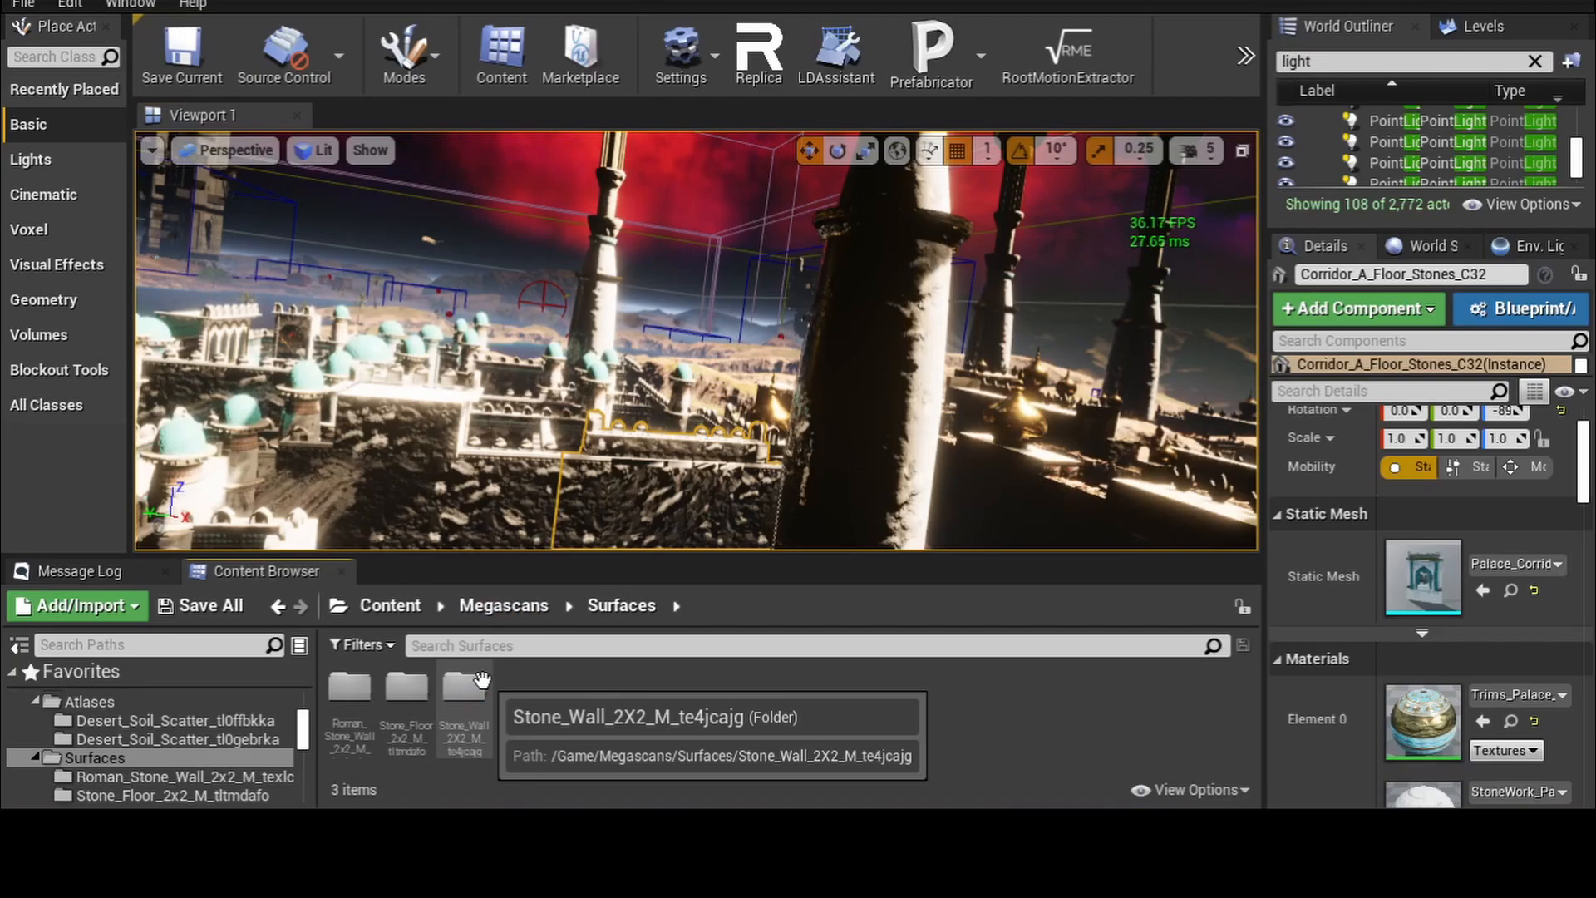
double_click(353, 700)
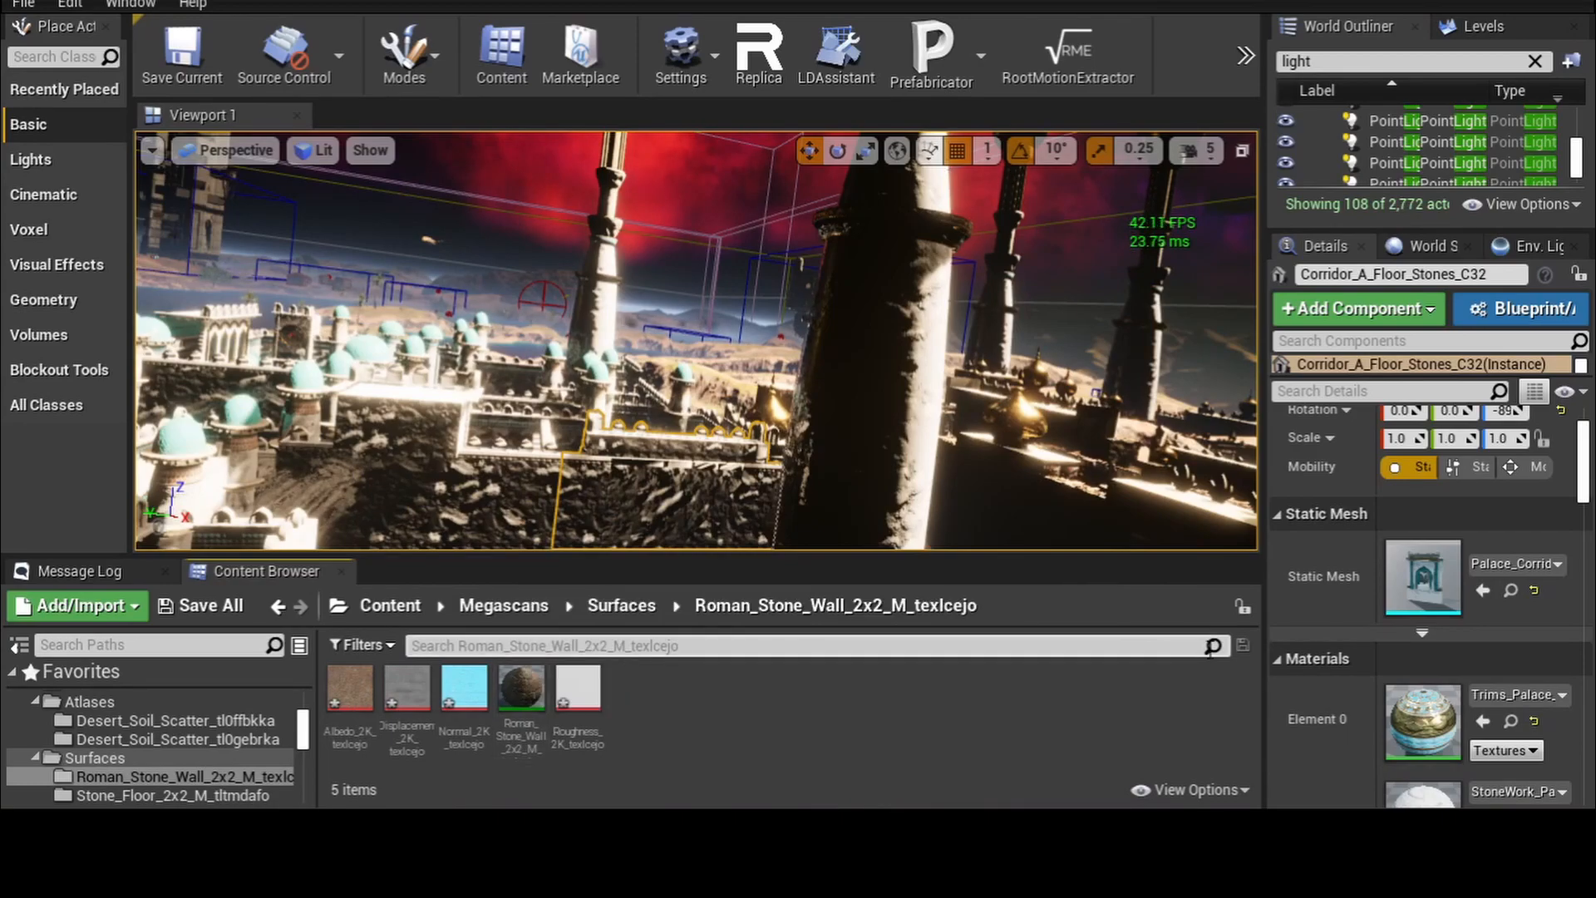
scroll(1352, 663, "down", 1)
scroll(1351, 661, "down", 1)
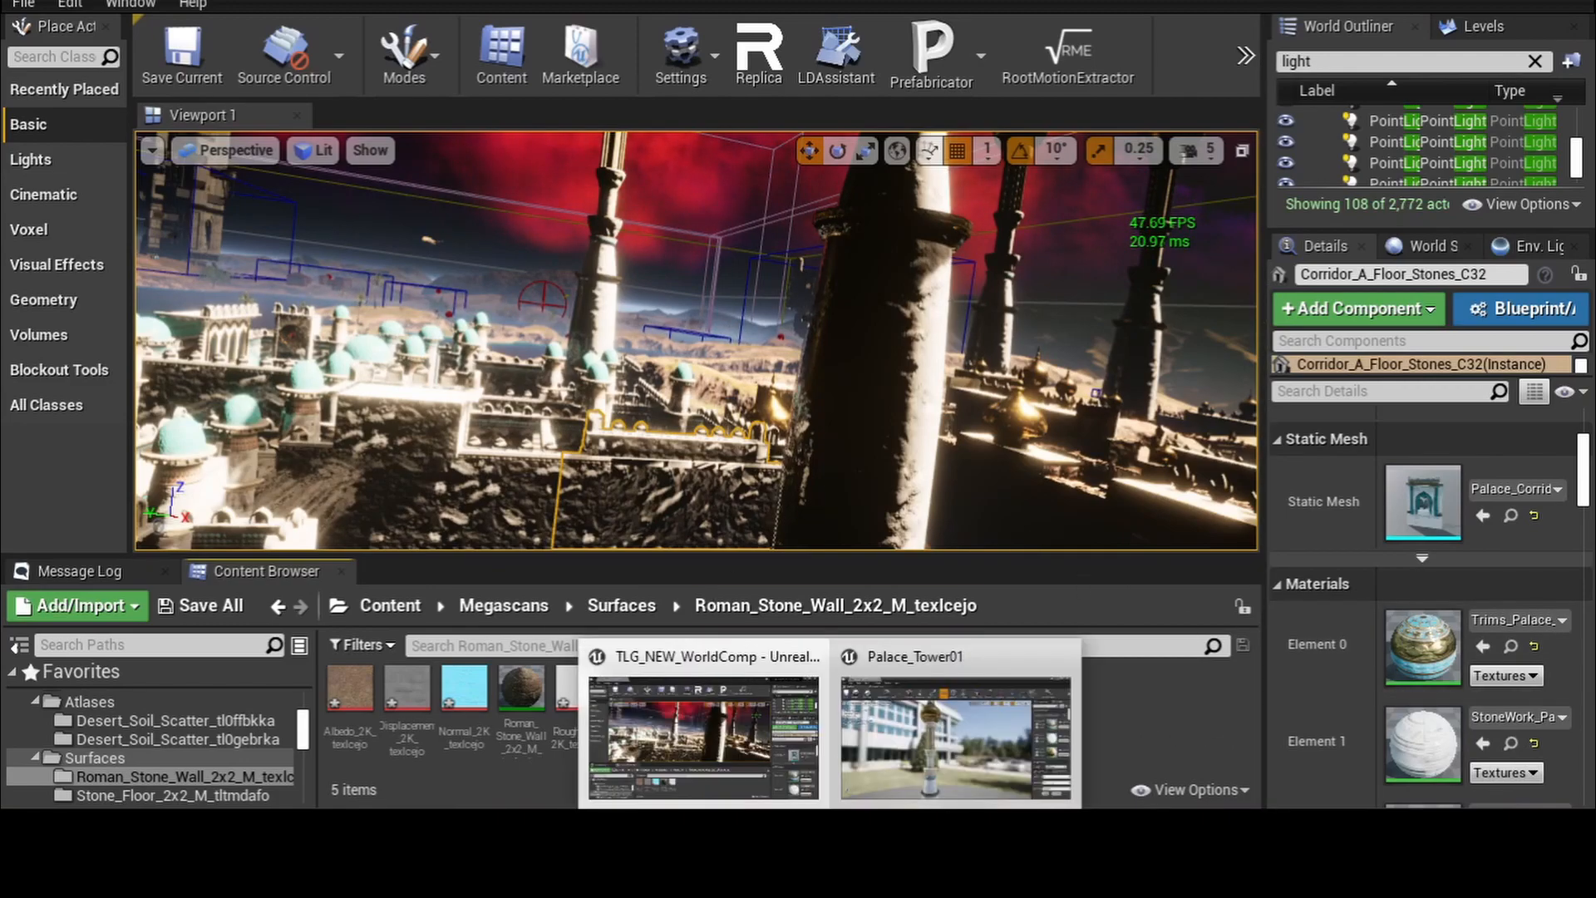
- Show the Palace_Tower01 mesh editor as a smaller window beside the Content Browser assets, with its material slots widened
left_click(925, 766)
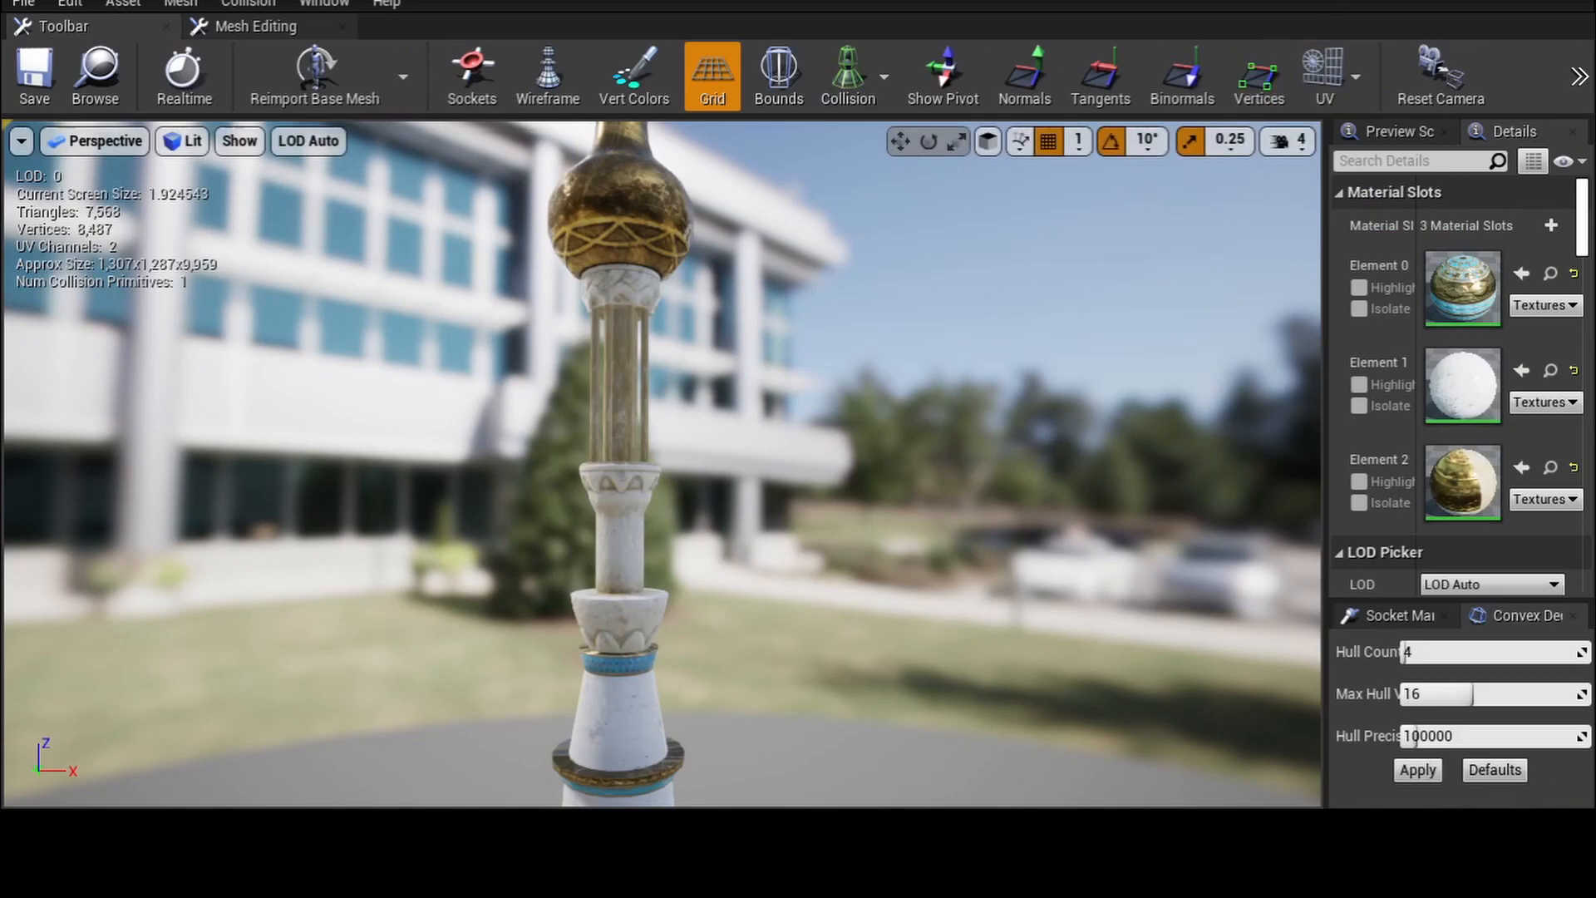
left_click(1532, 2)
left_click_drag(1270, 405, 1444, 409)
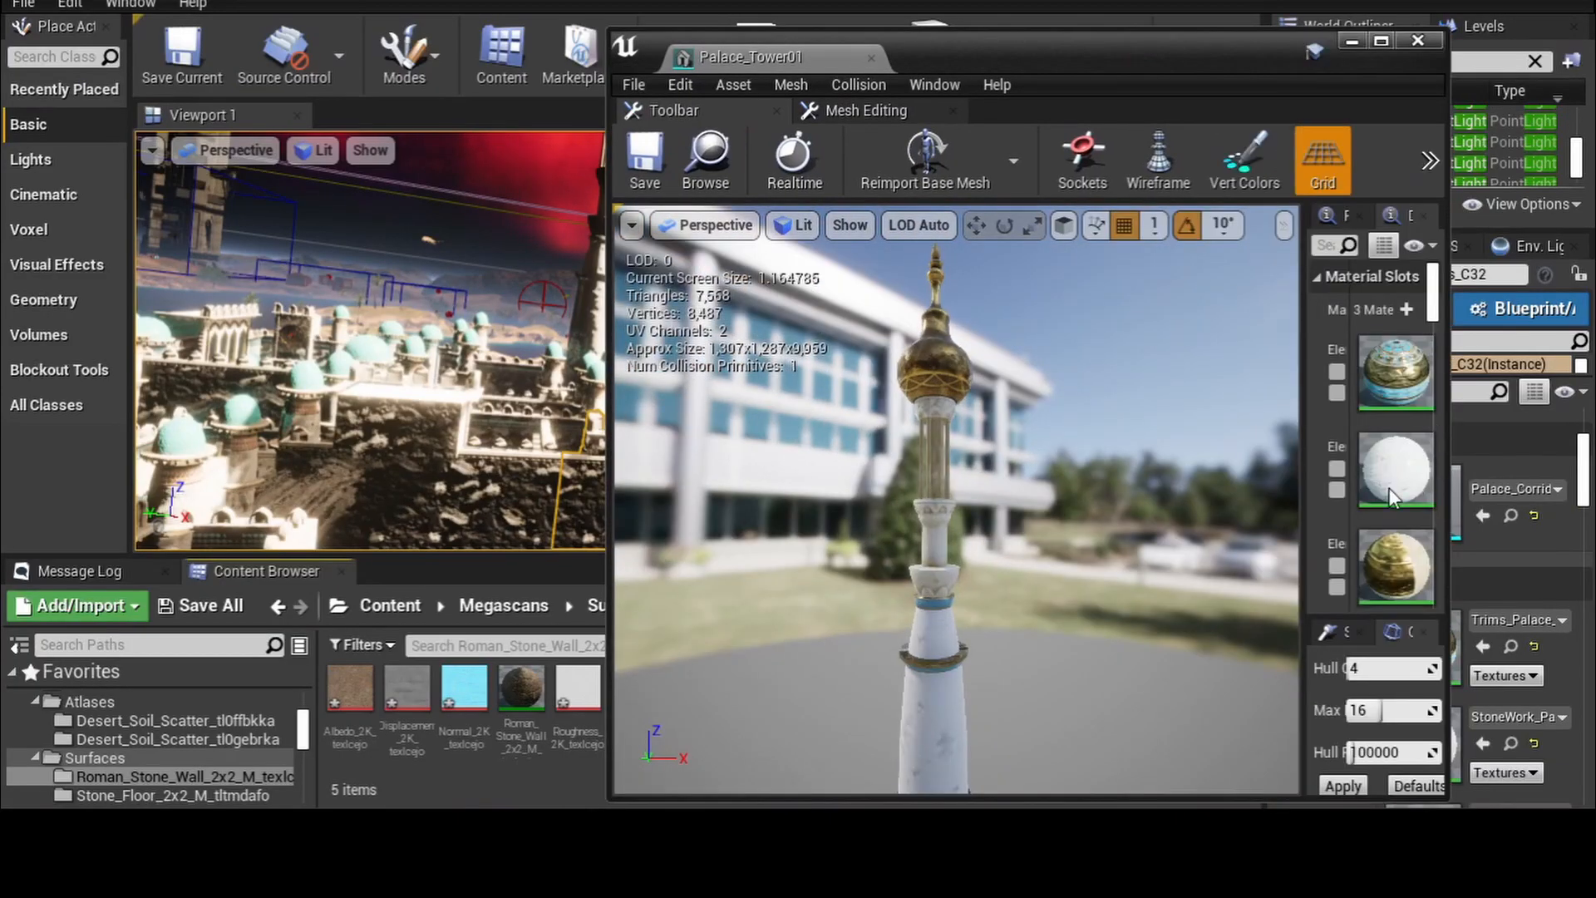
left_click_drag(1306, 511, 1106, 507)
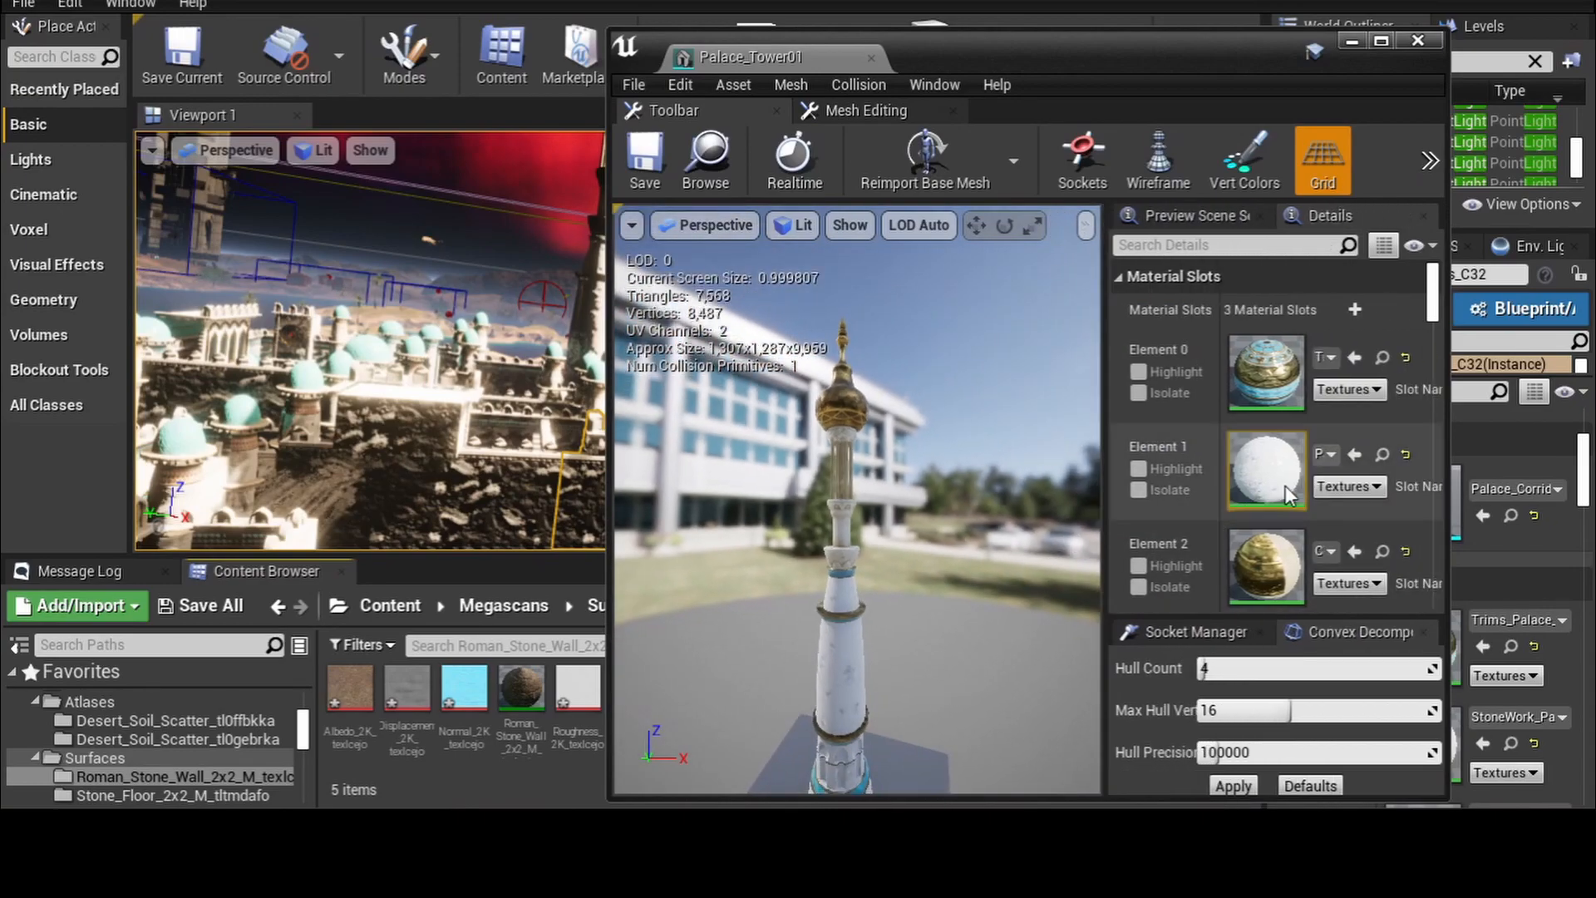
- Assign the Roman_Stone_Wall_2x2_M material instance to Element 1 of the Palace_Tower01 mesh
left_click(514, 716)
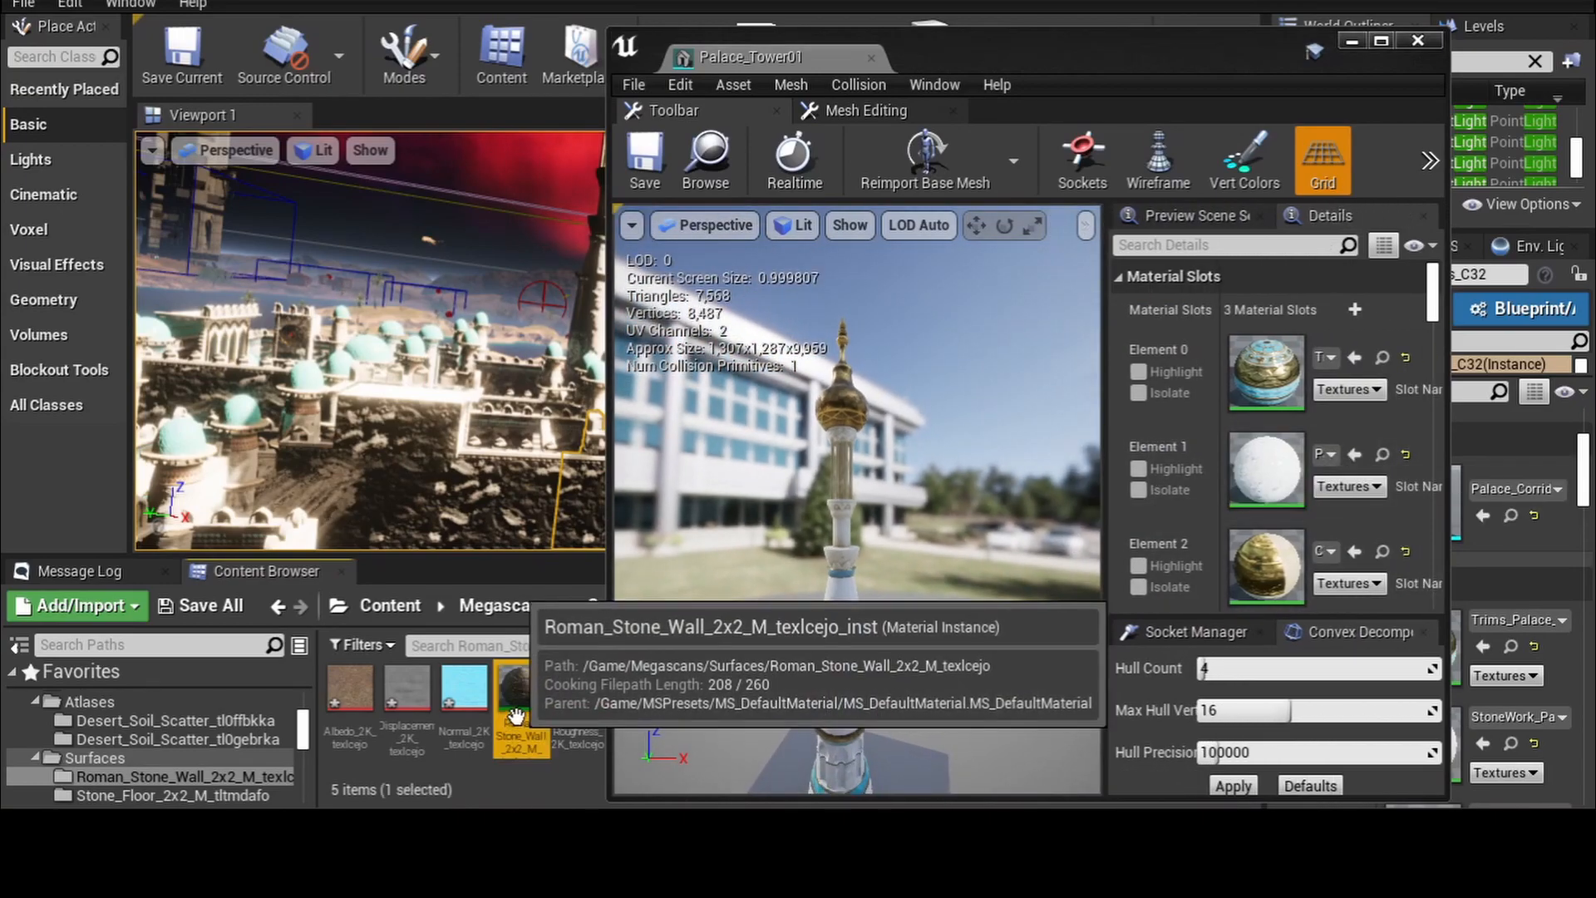
left_click(1357, 457)
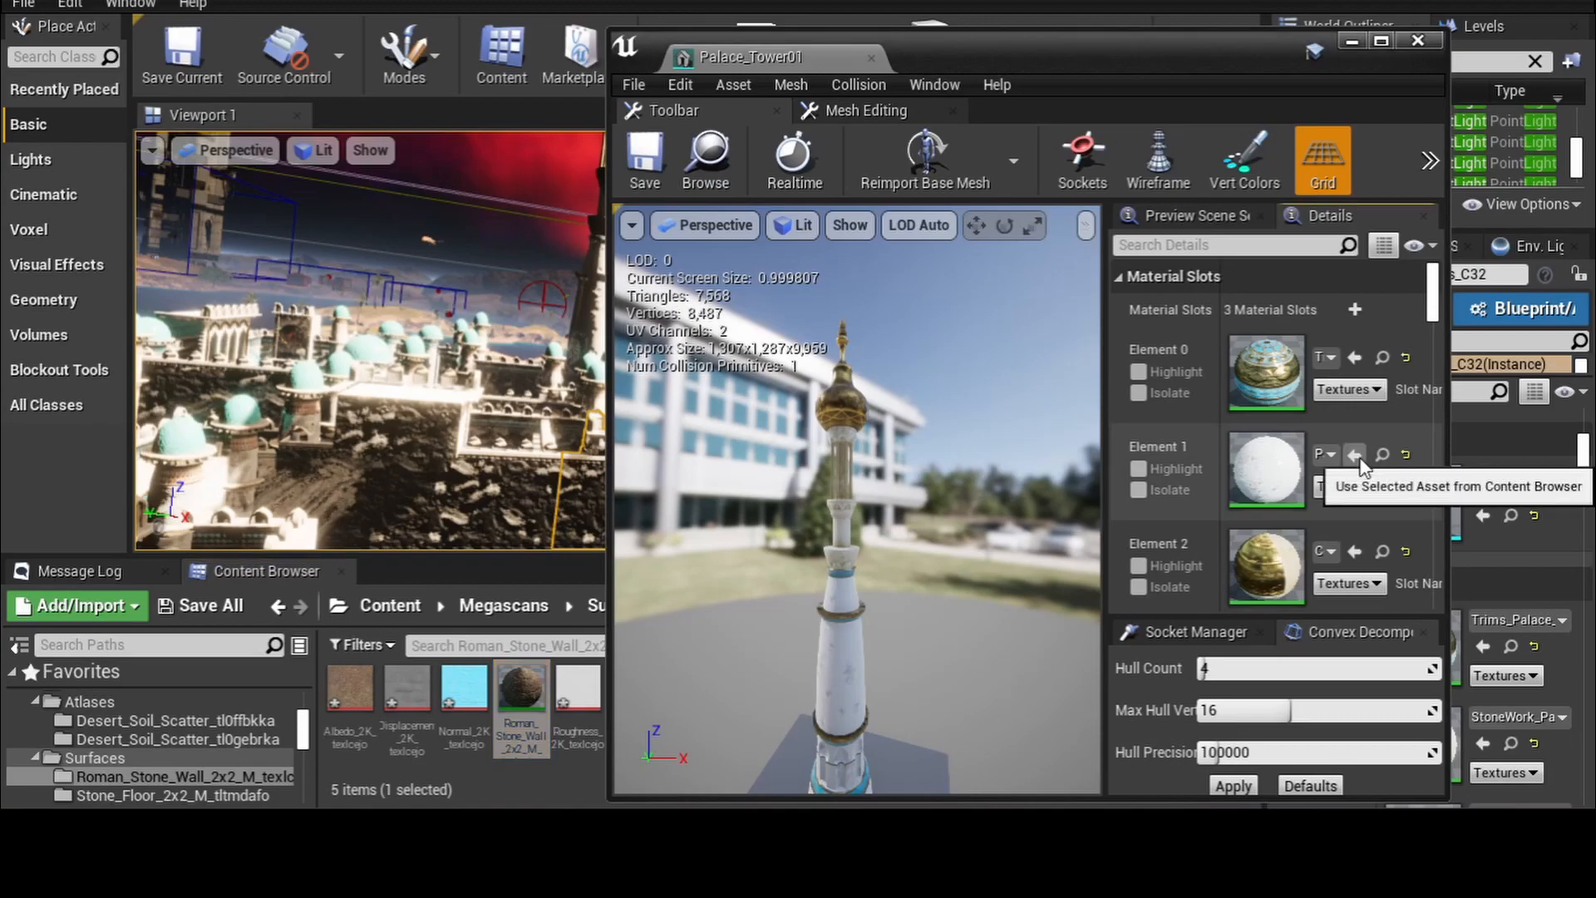
left_click(1357, 455)
- Examine the Roman stone texture on the tower shaft from close up and from several angles
left_click_drag(998, 595, 998, 595)
scroll(998, 595, "up", 5)
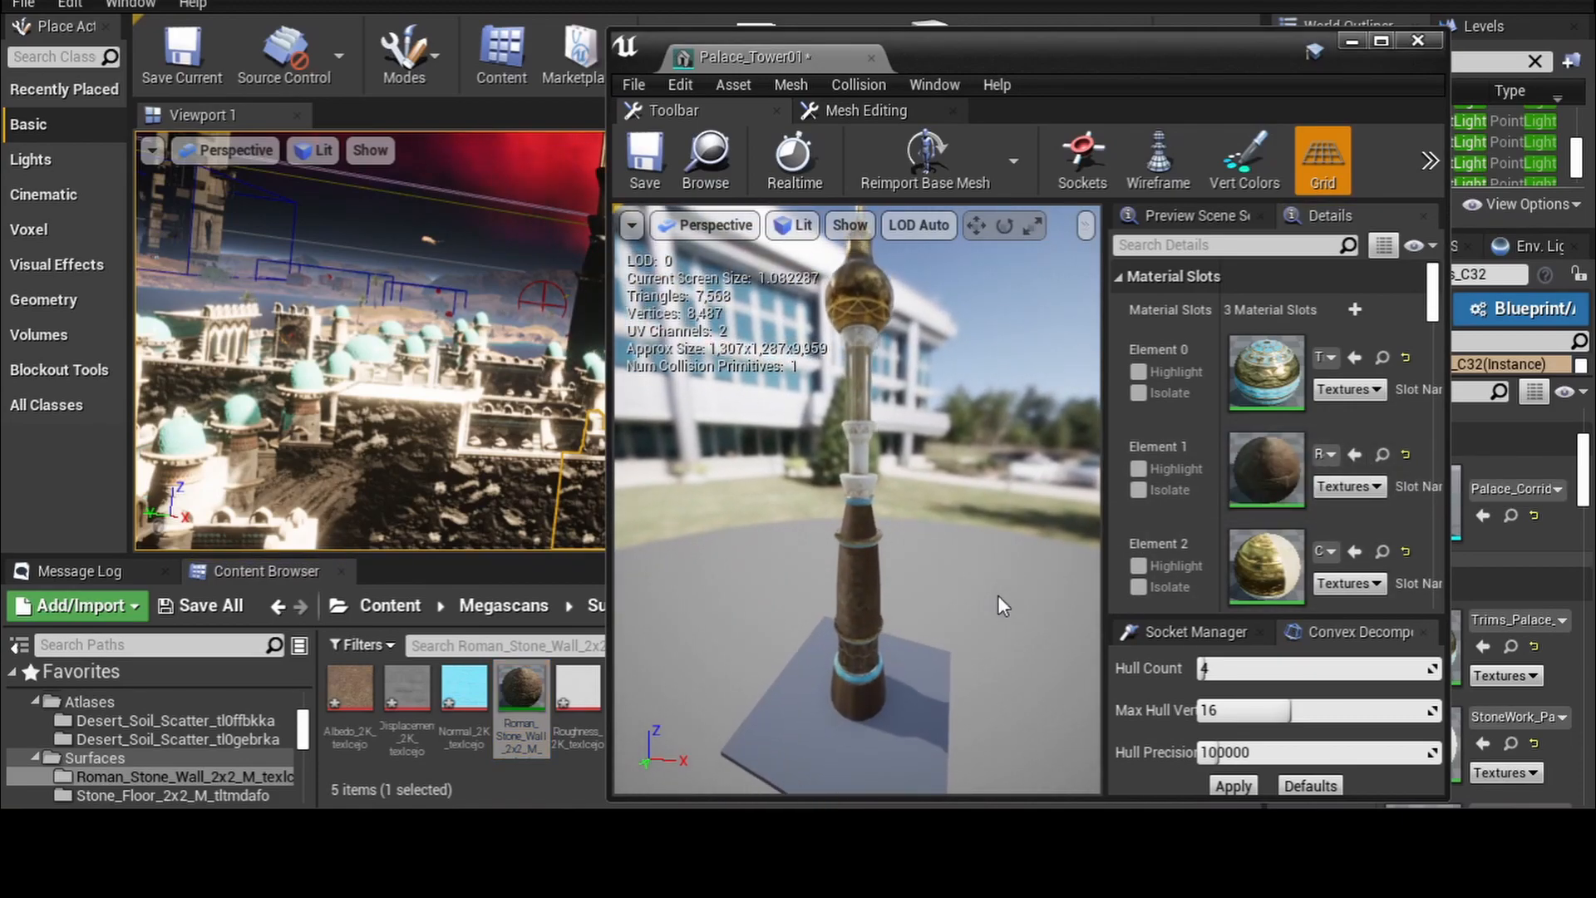
scroll(998, 596, "up", 5)
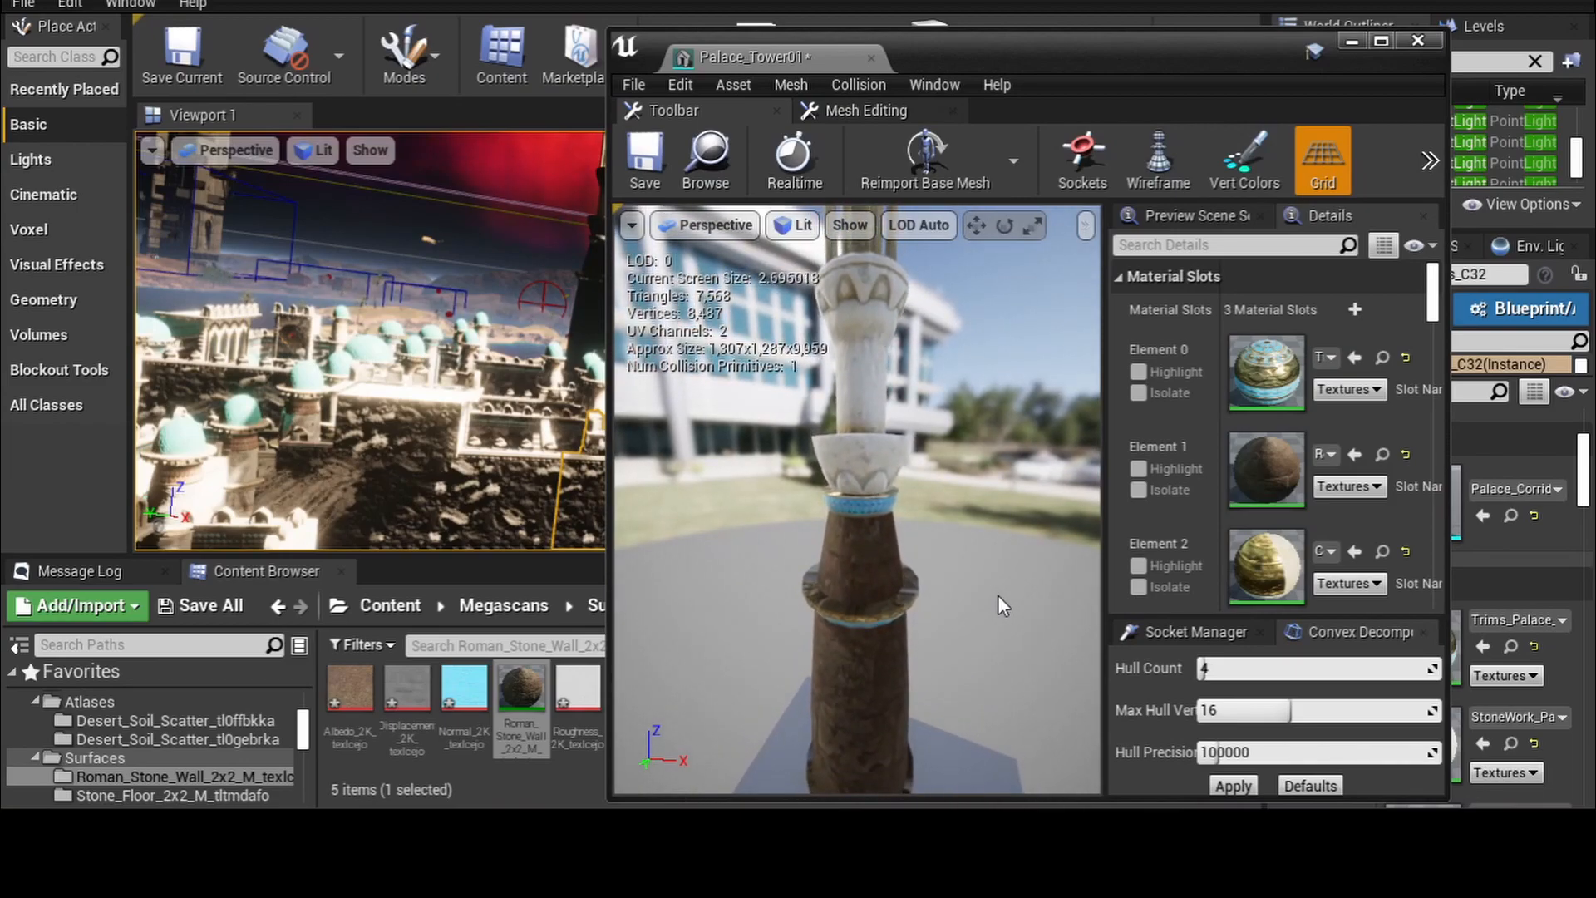
left_click(1378, 42)
left_click_drag(758, 360, 758, 361)
middle_click_drag(662, 396, 662, 396)
scroll(661, 395, "down", 1)
scroll(662, 395, "down", 5)
right_click_drag(662, 396, 662, 395)
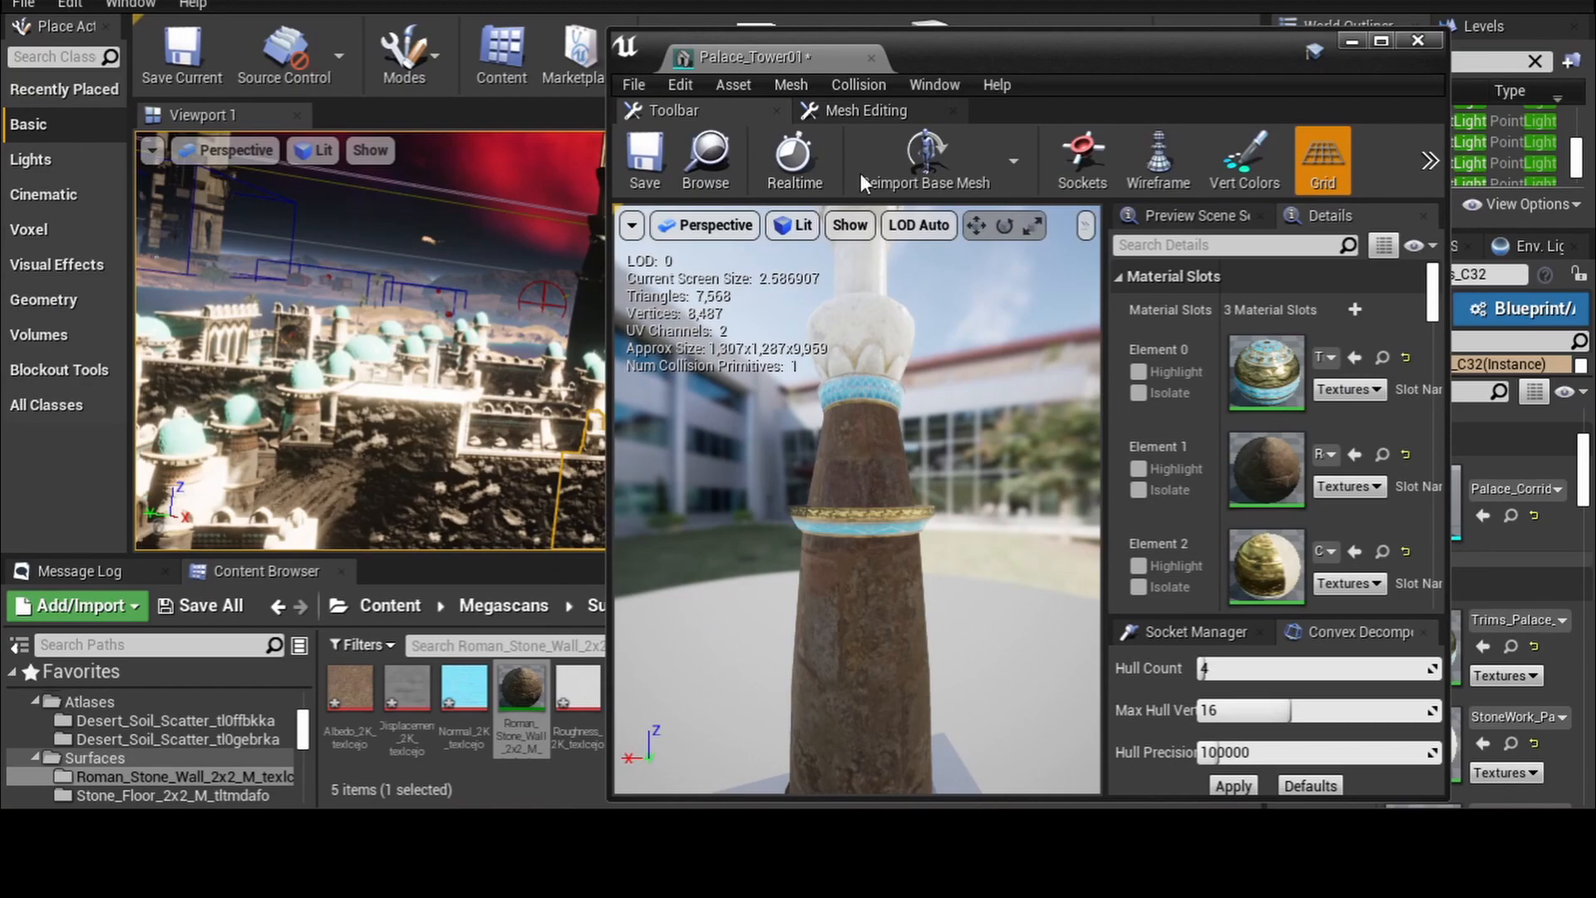
- Assign the Stone_Floor_2x2_M material instance to Element 1 of the tower mesh and check its mapping along the shaft and base
left_click_drag(1224, 43, 1362, 22)
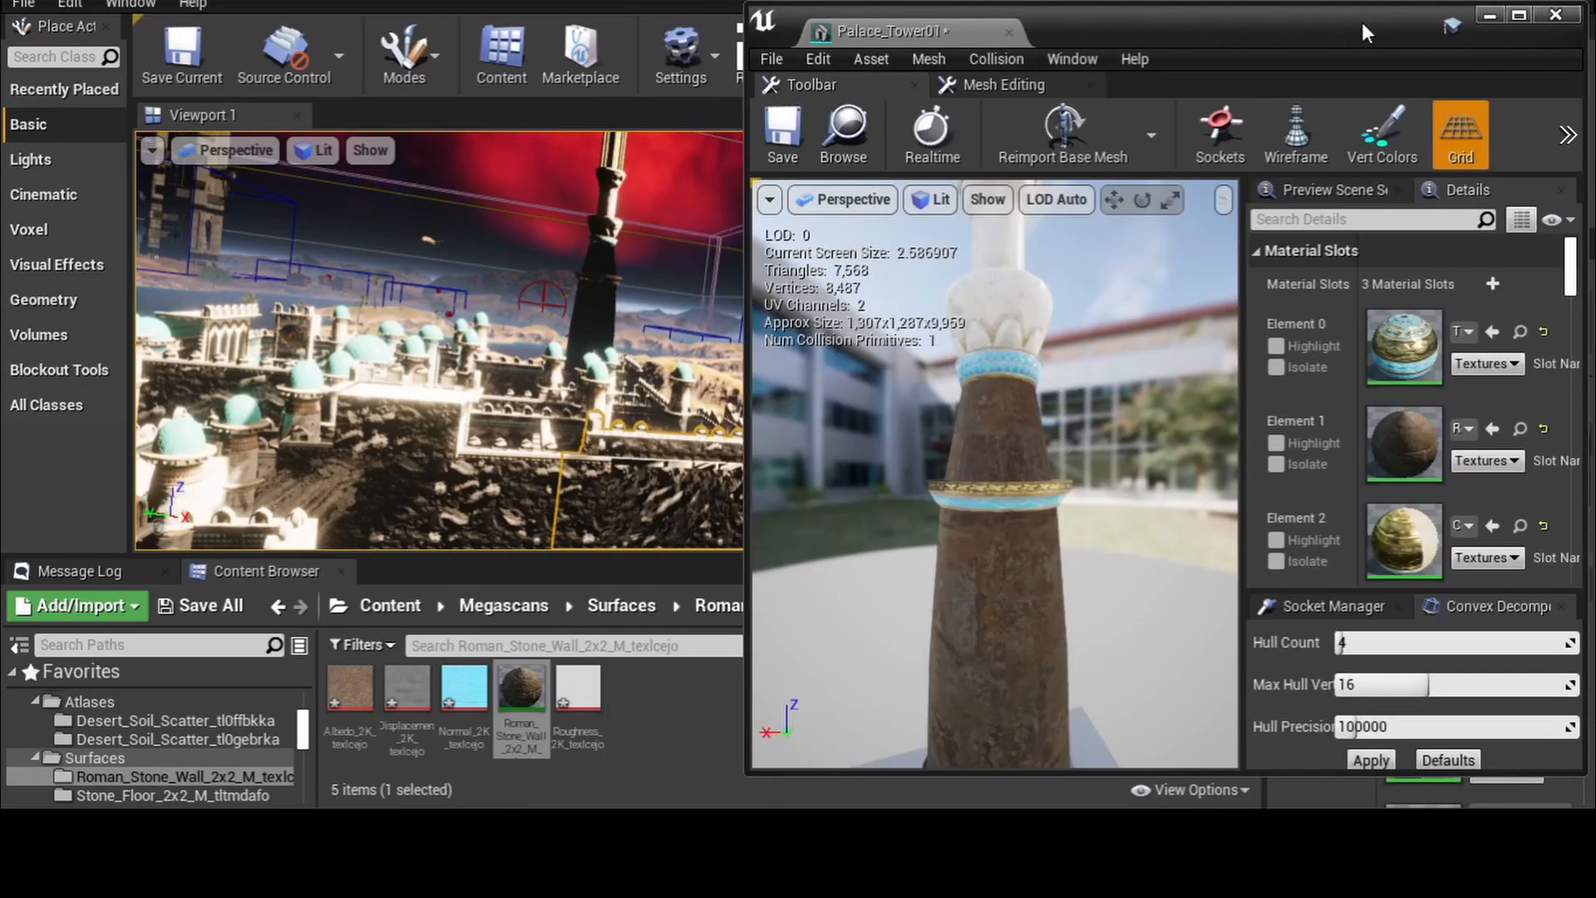
left_click(642, 609)
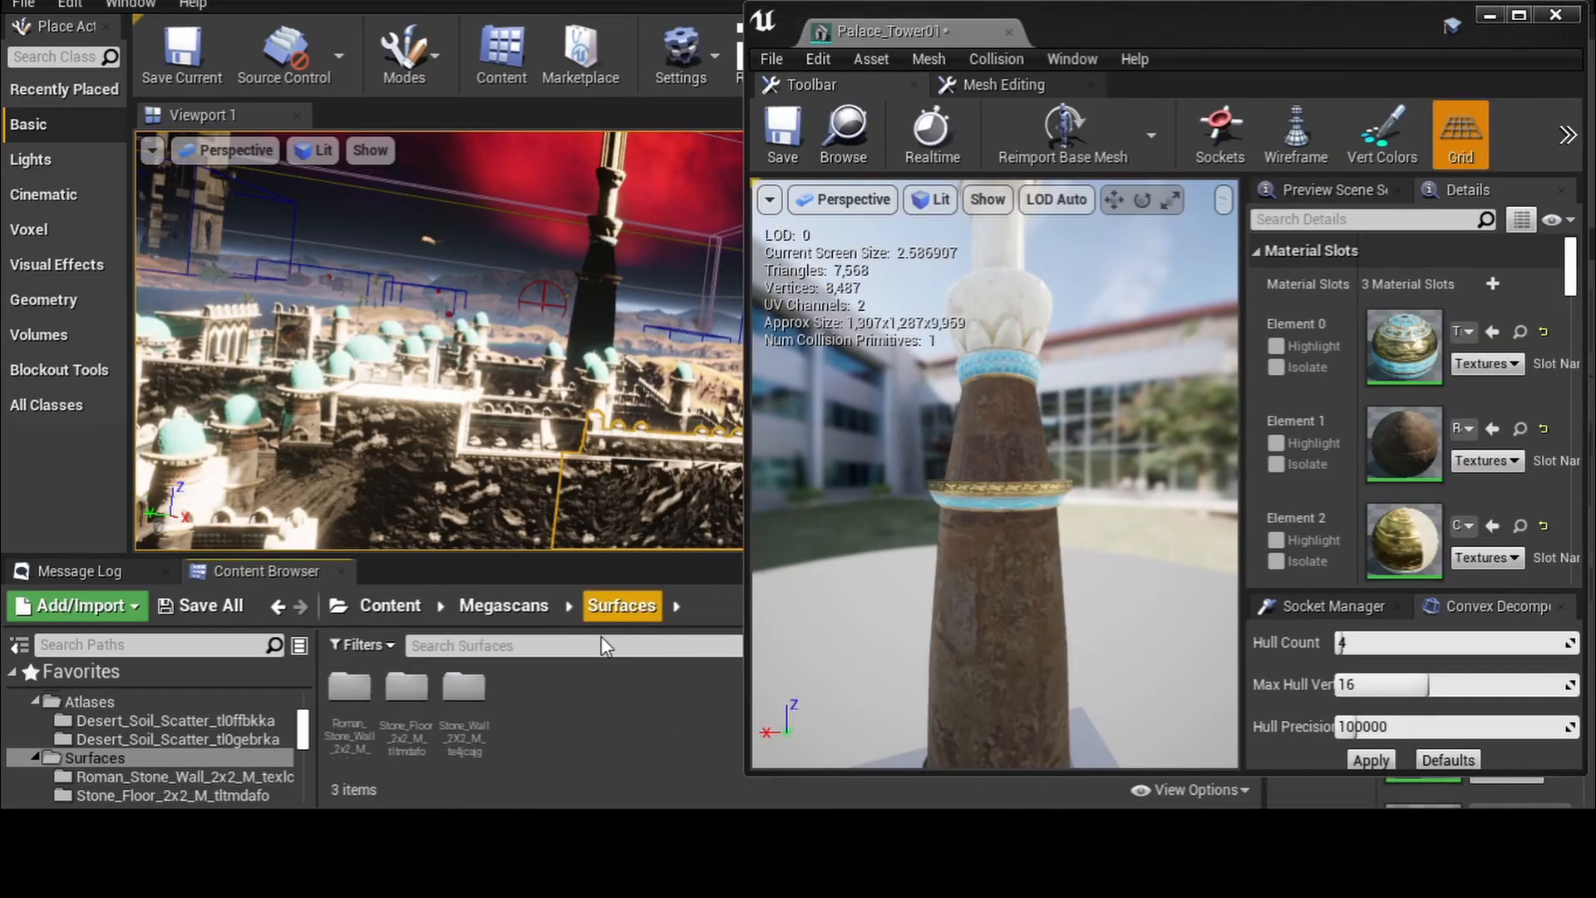
double_click(405, 695)
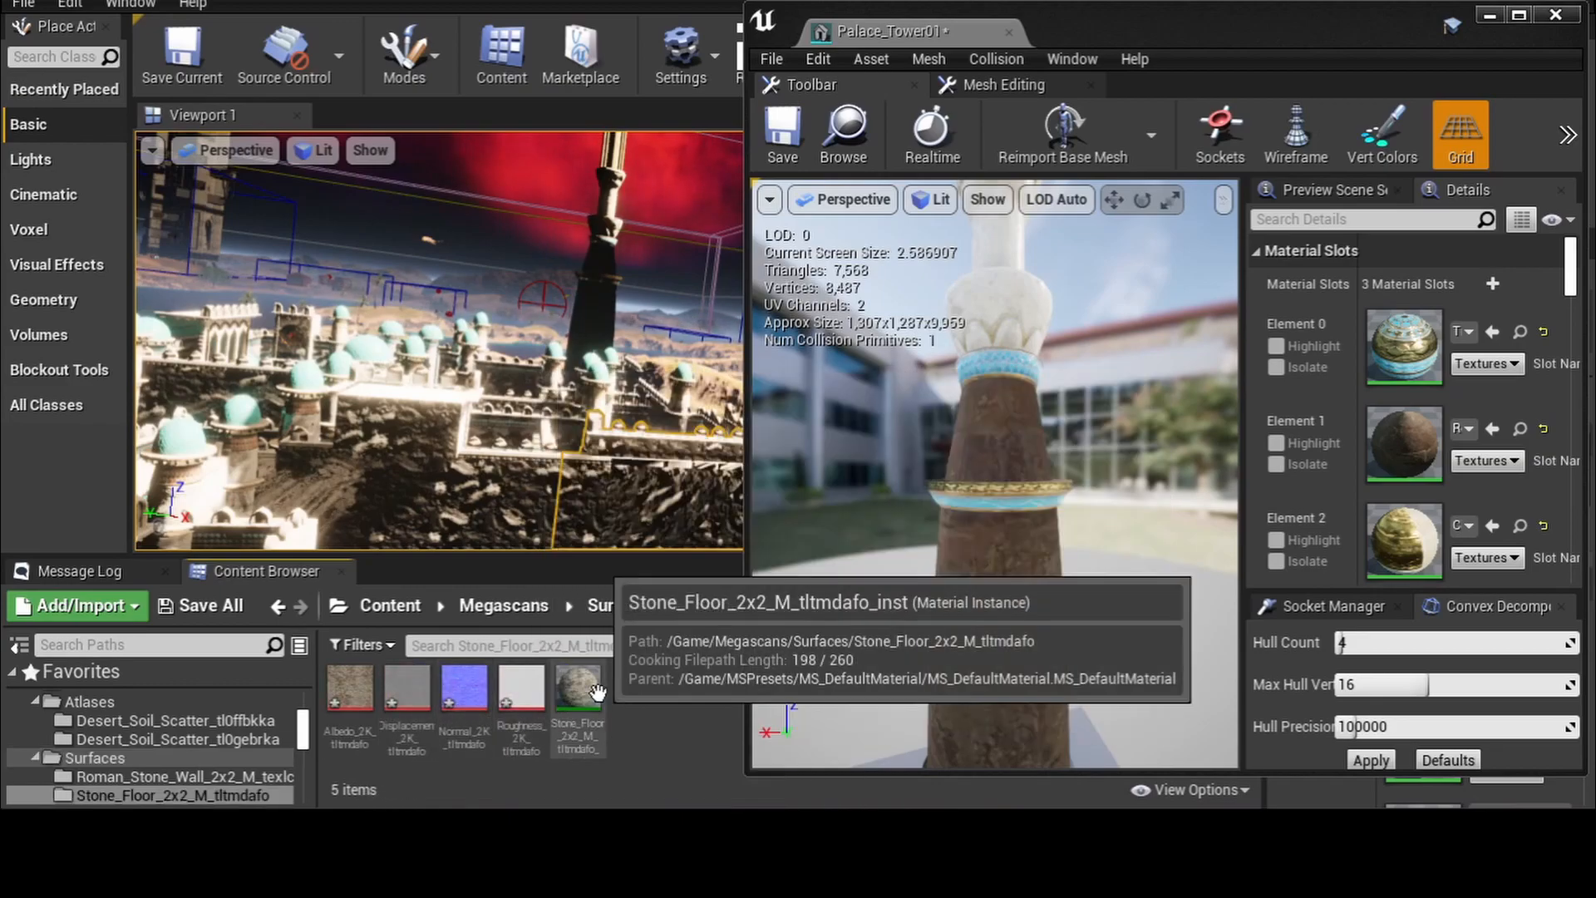
left_click_drag(597, 693, 1406, 444)
right_click_drag(994, 474, 1135, 575)
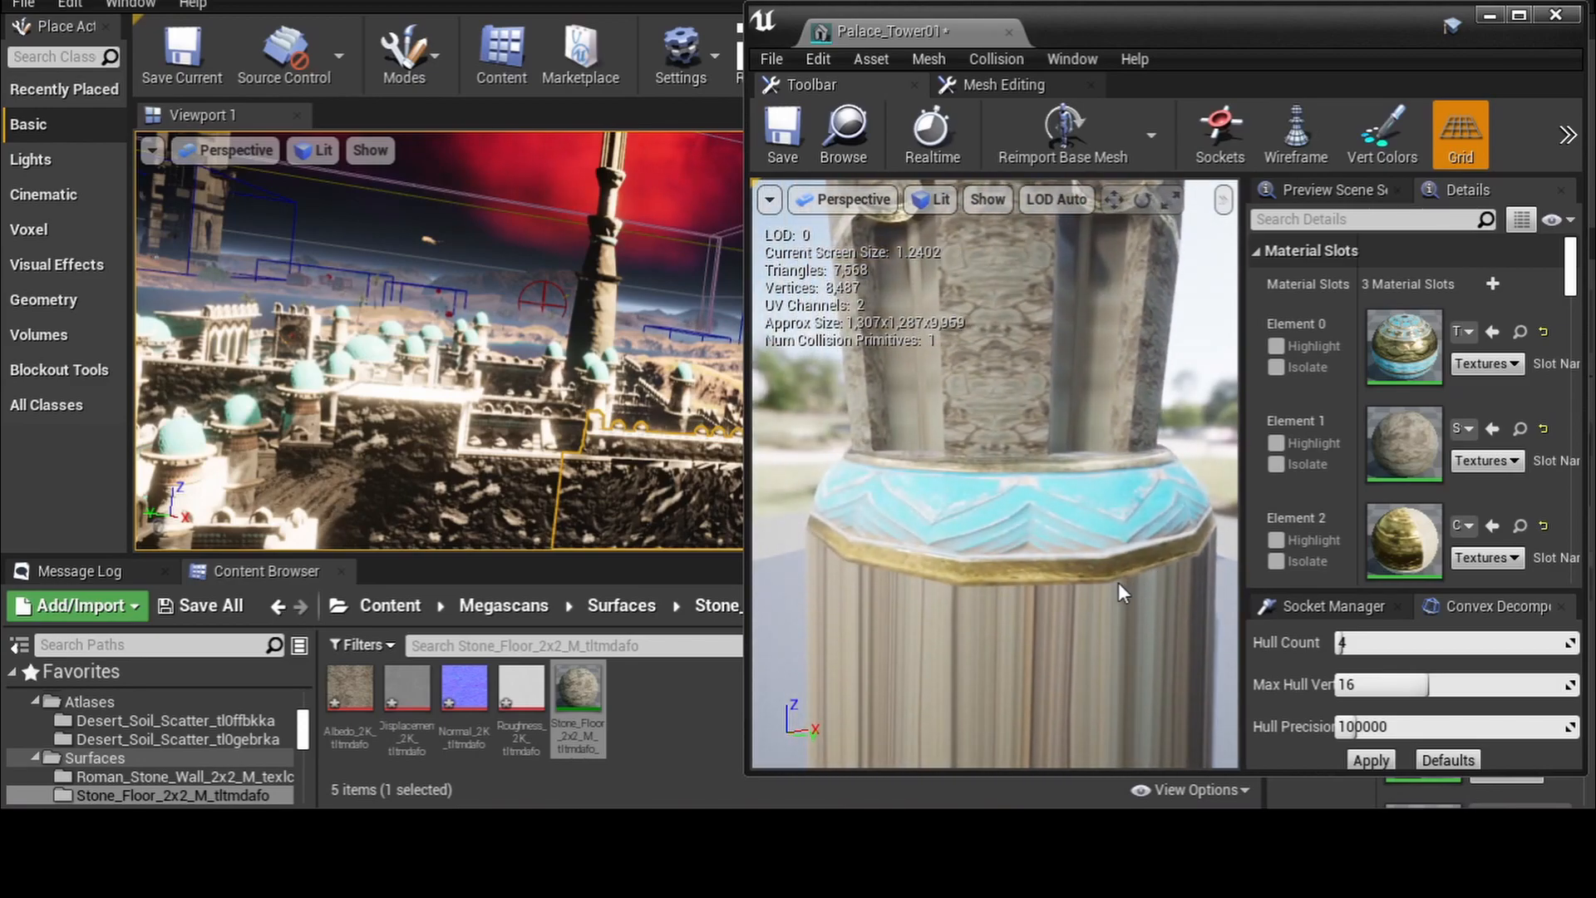
mouse_move(1101, 583)
right_mouse_down()
mouse_move(1112, 592)
mouse_move(1114, 552)
mouse_move(1133, 583)
mouse_move(1115, 592)
right_mouse_up()
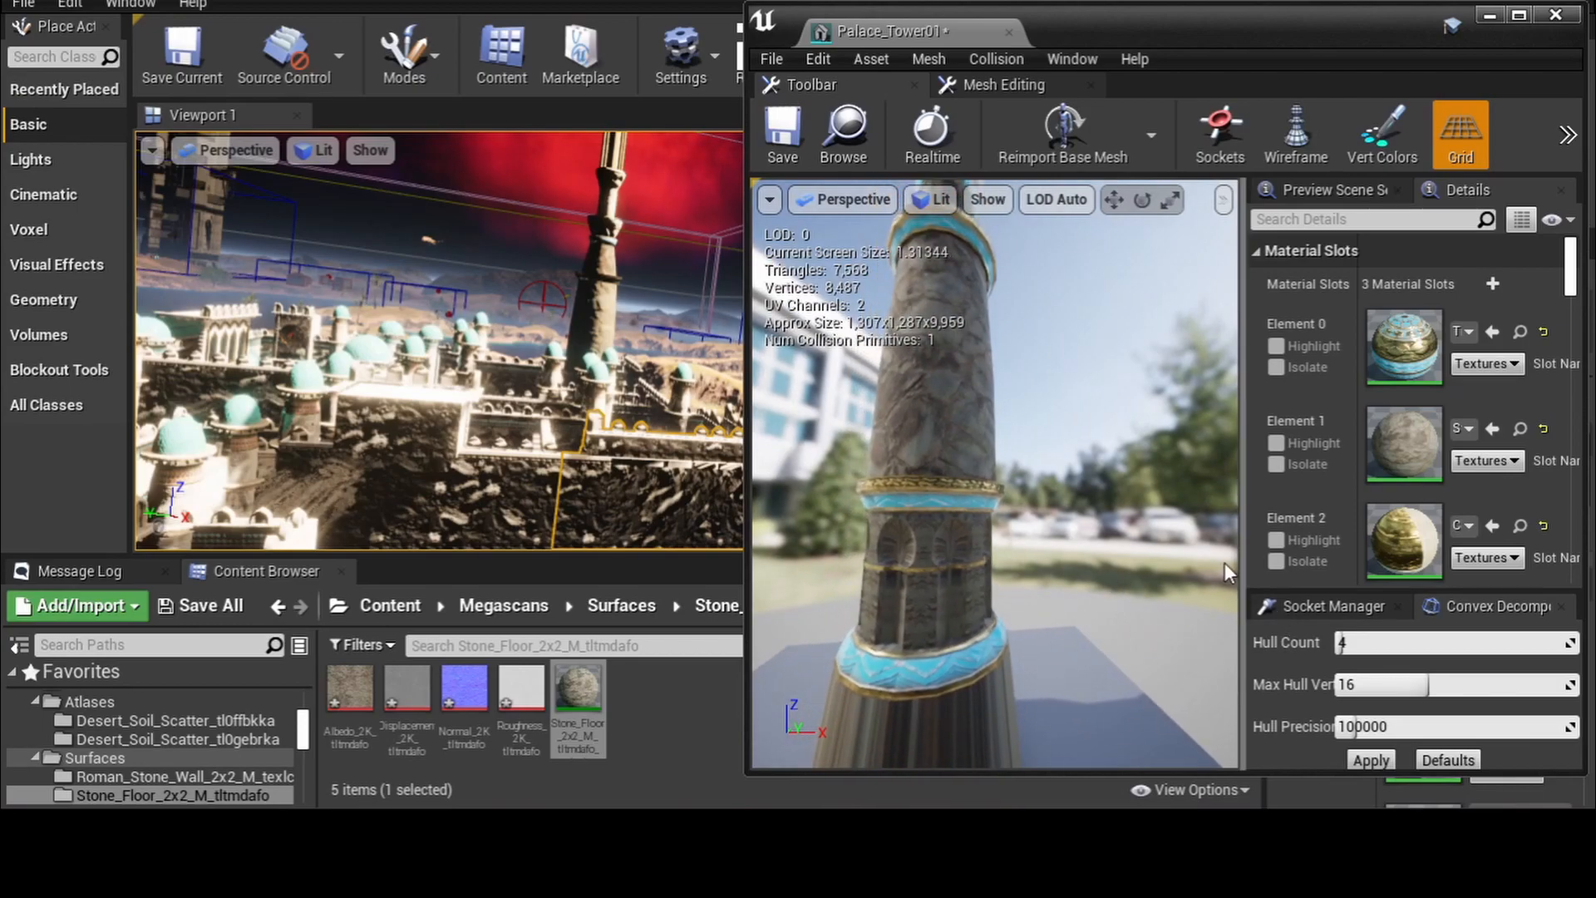
- Check the retextured towers in the level, minimize the mesh editor, and enlarge the level viewport
right_click_drag(428, 385, 657, 387)
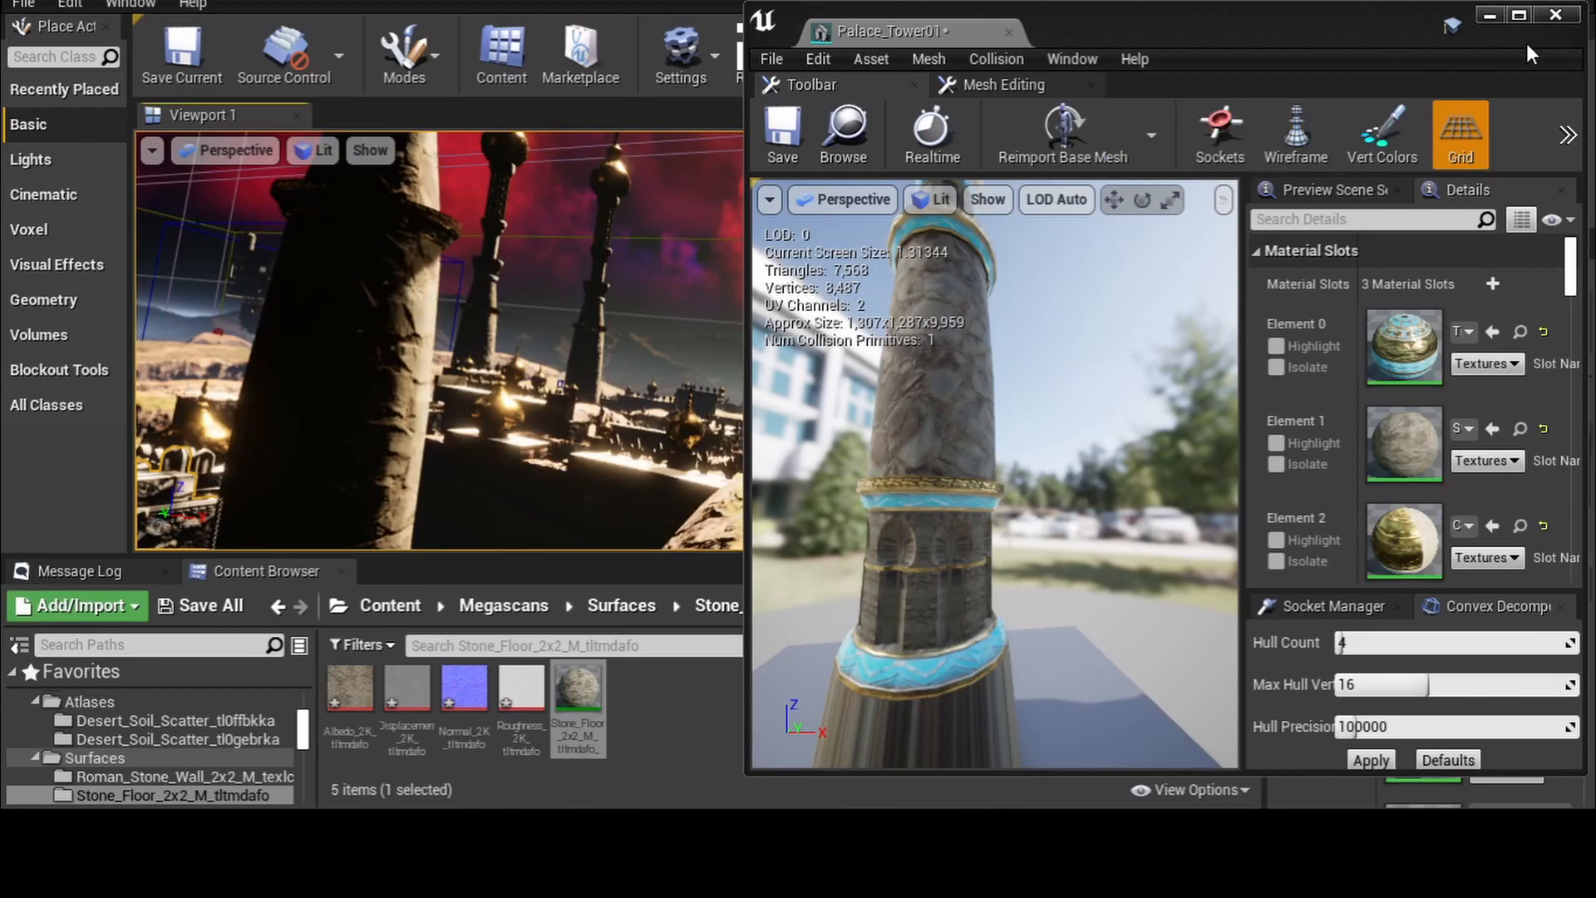
left_click(1494, 19)
right_click_drag(726, 325, 425, 379)
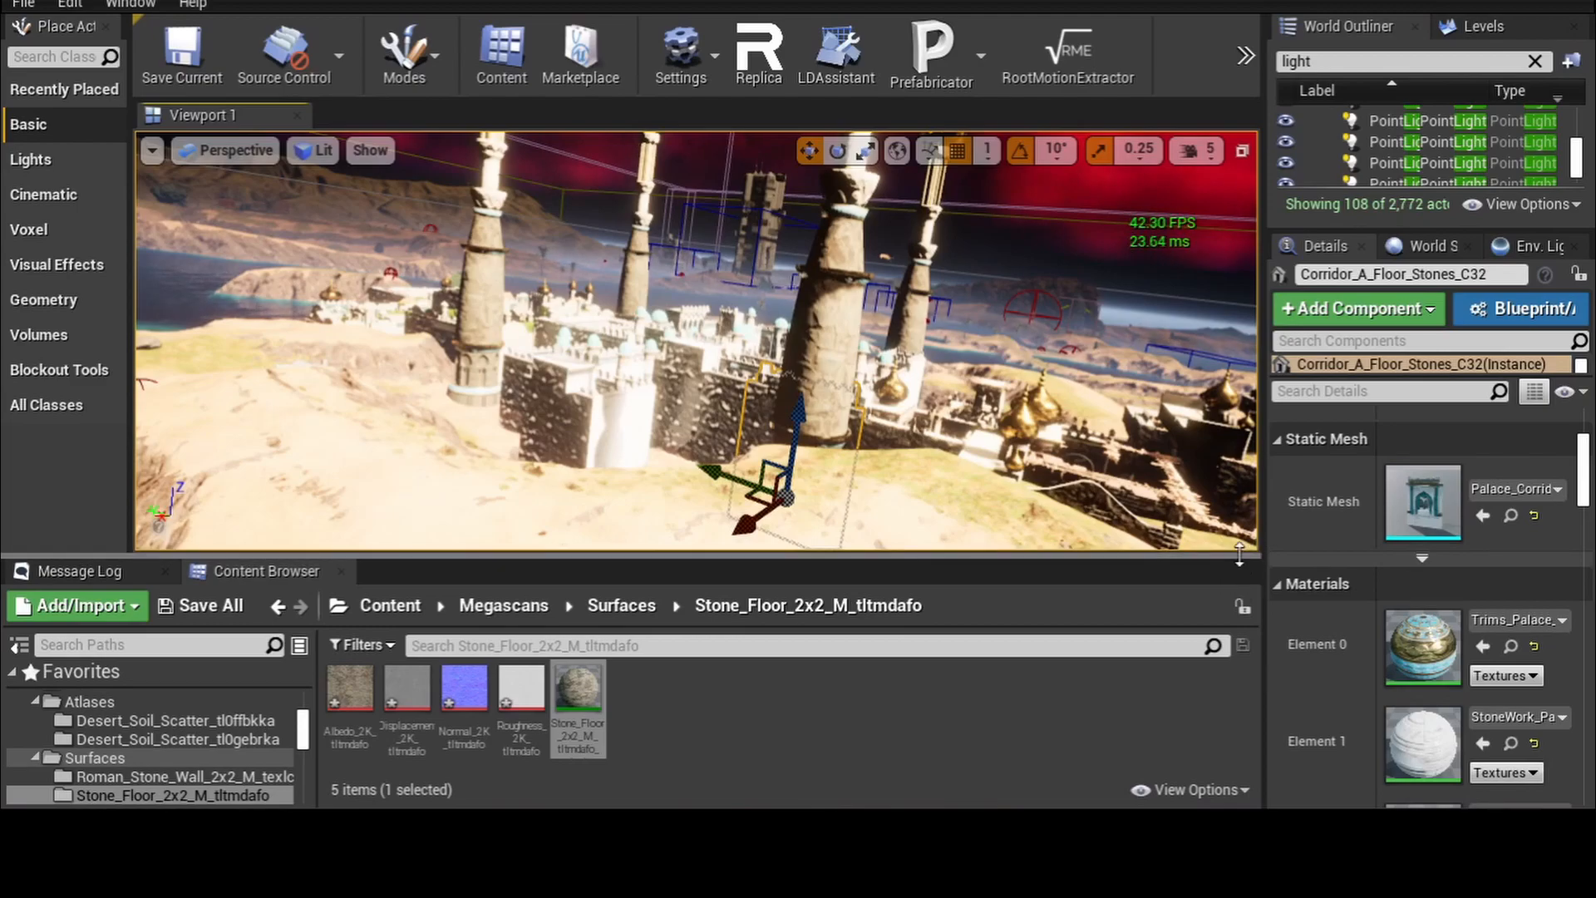
left_click_drag(1240, 554, 1239, 665)
left_click_drag(1263, 554, 1478, 553)
- Examine the palace's stone walls, doorway and tower base up close in the level
right_click_drag(815, 397, 769, 379)
key("d")
key("w")
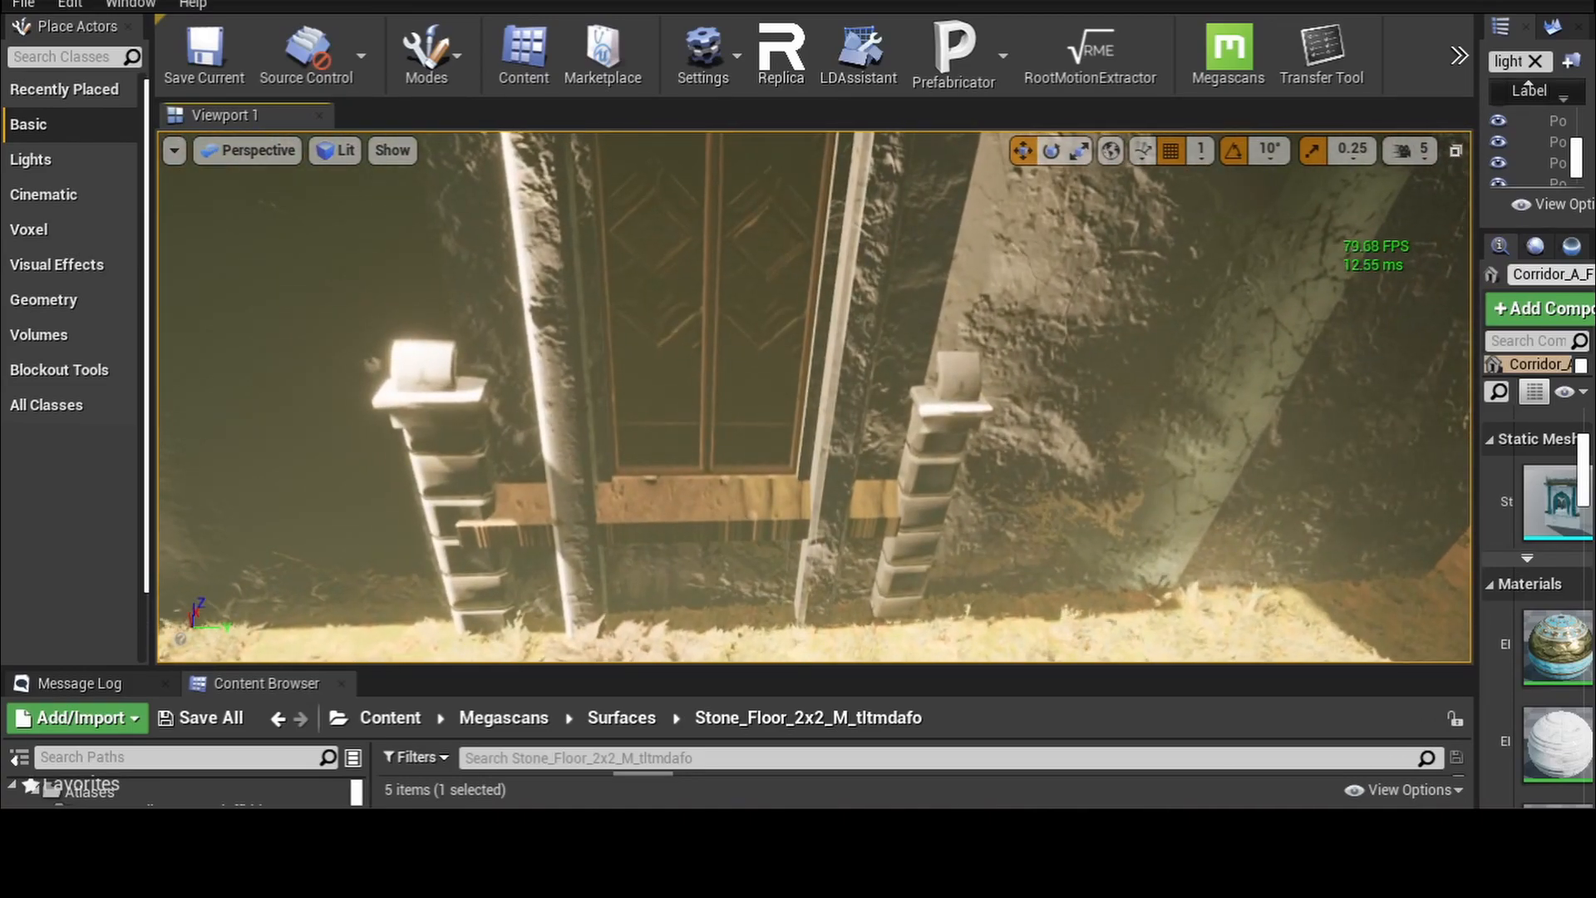
key("s")
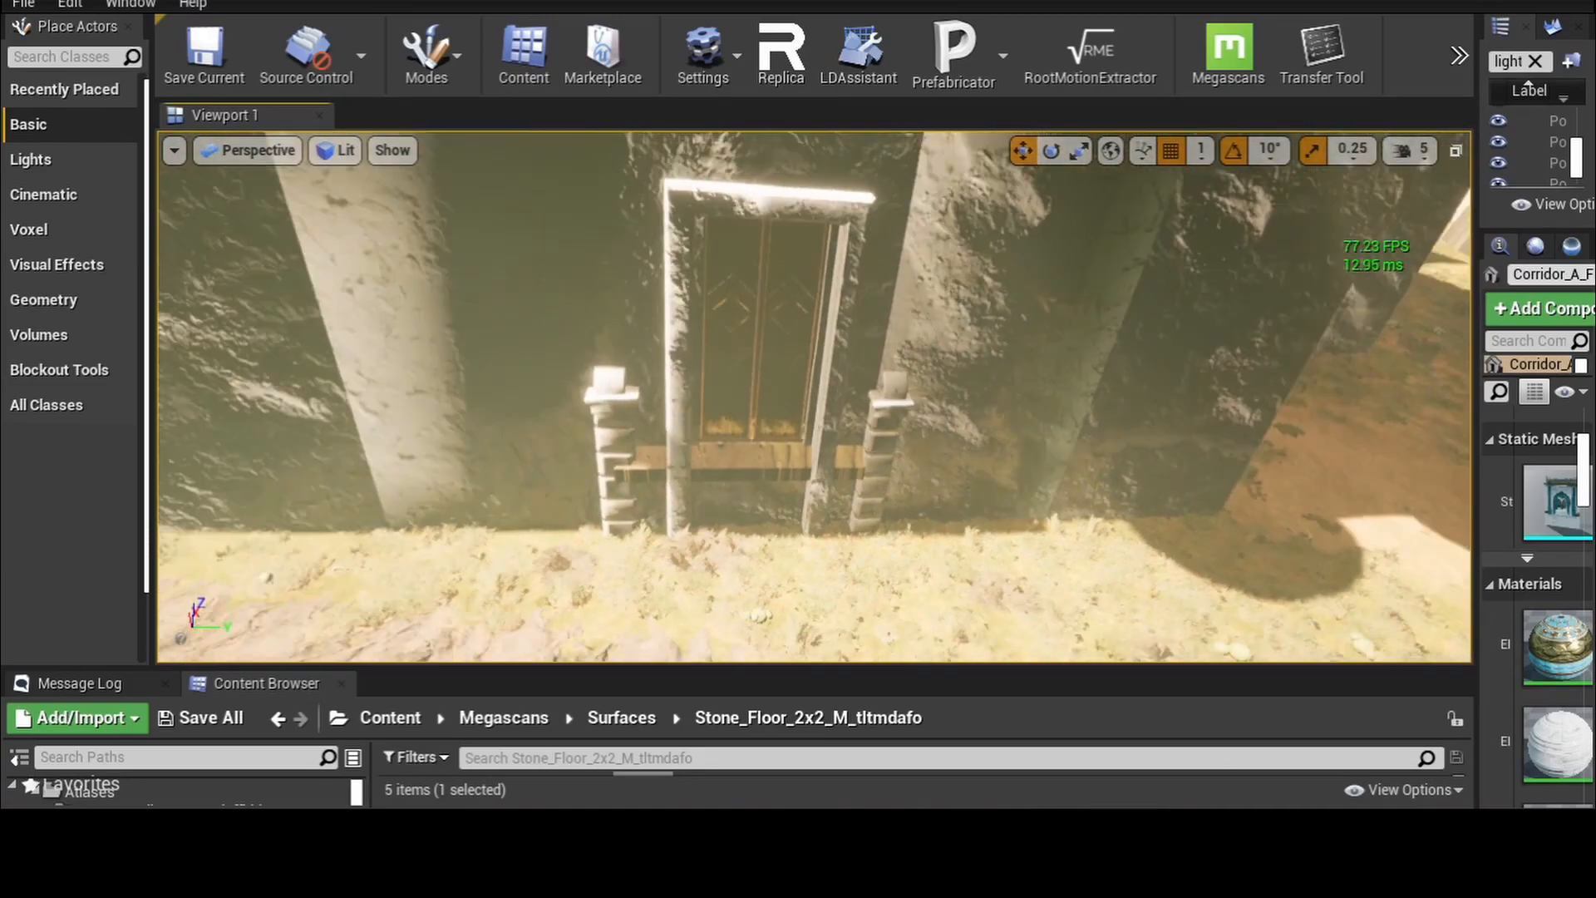
key("d")
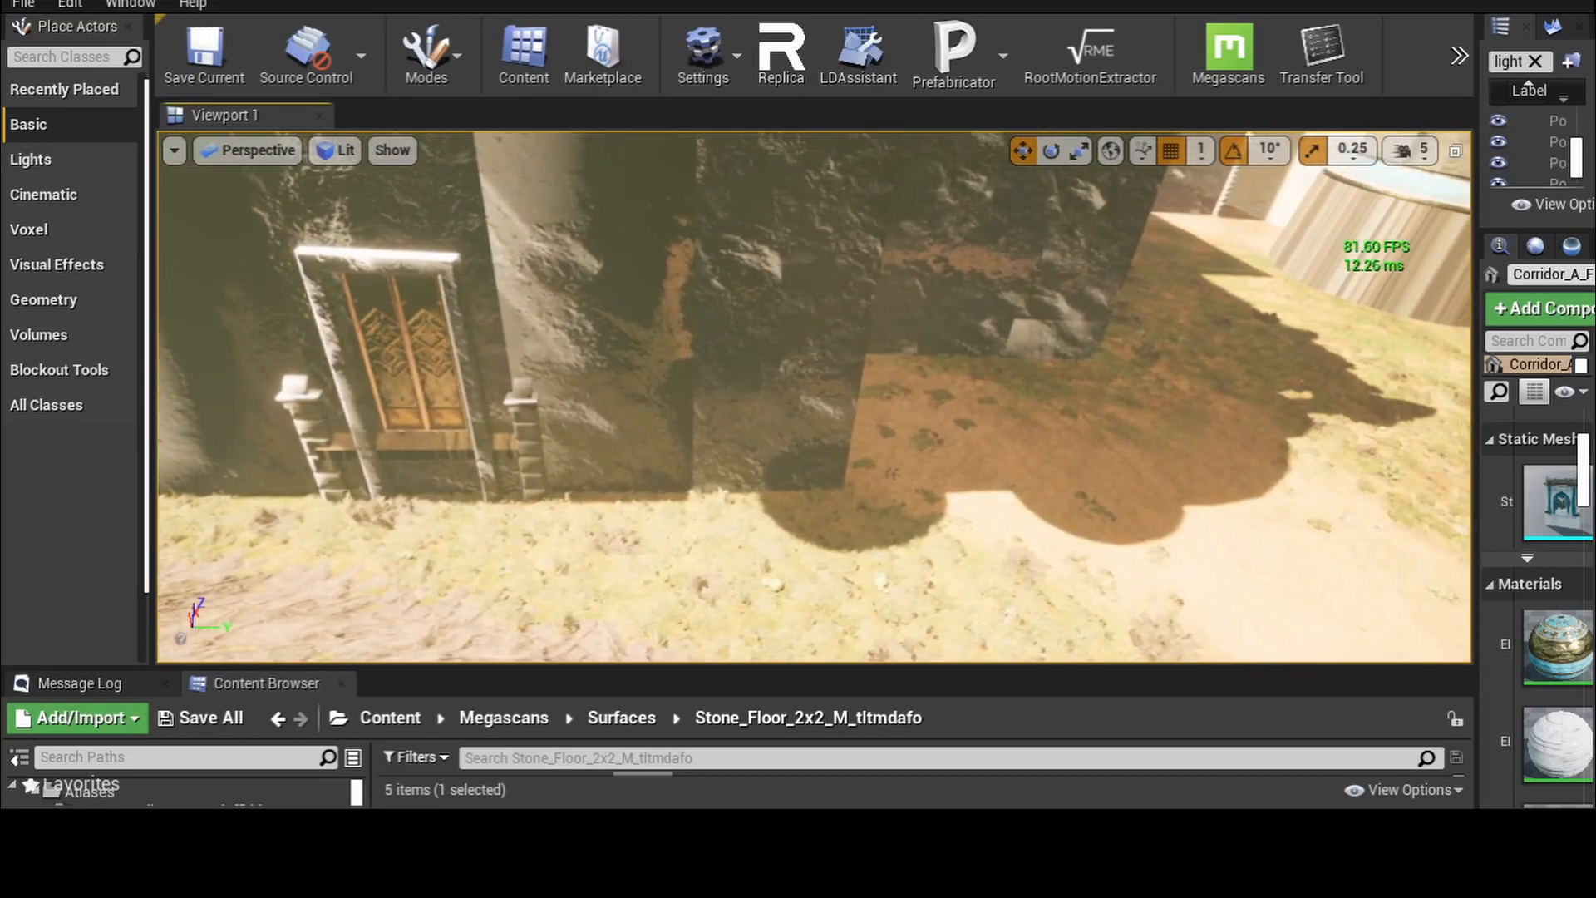
right_click_drag(815, 397, 852, 429)
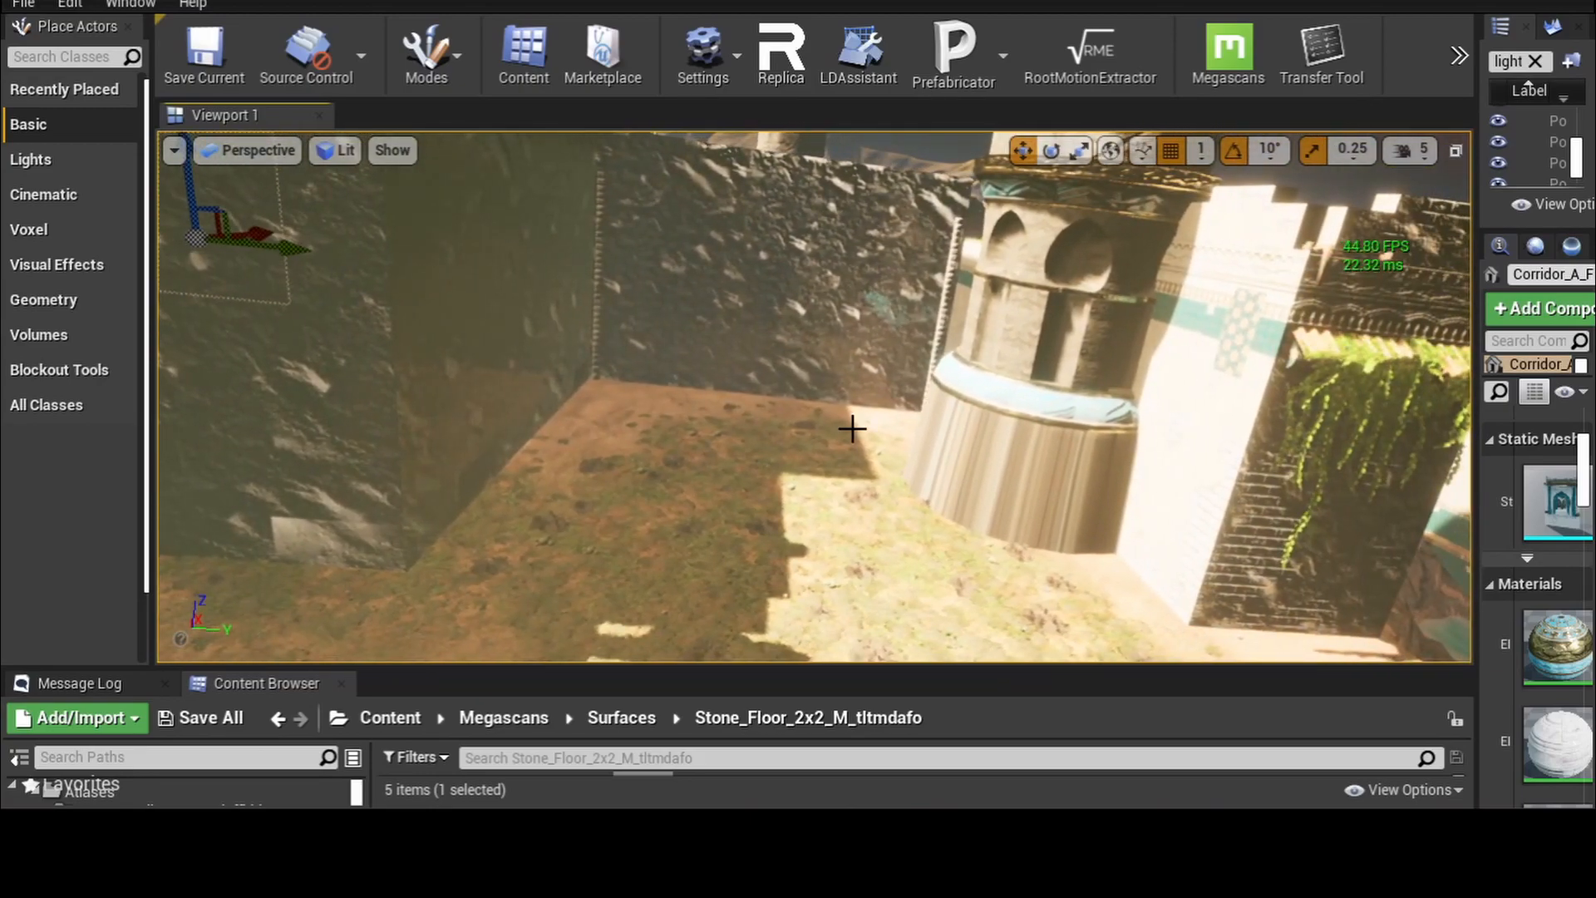
- Select the P_cloud9 particle effect over the courtyard, clear the outliner's light filter, and hide the effect
left_click(1043, 453)
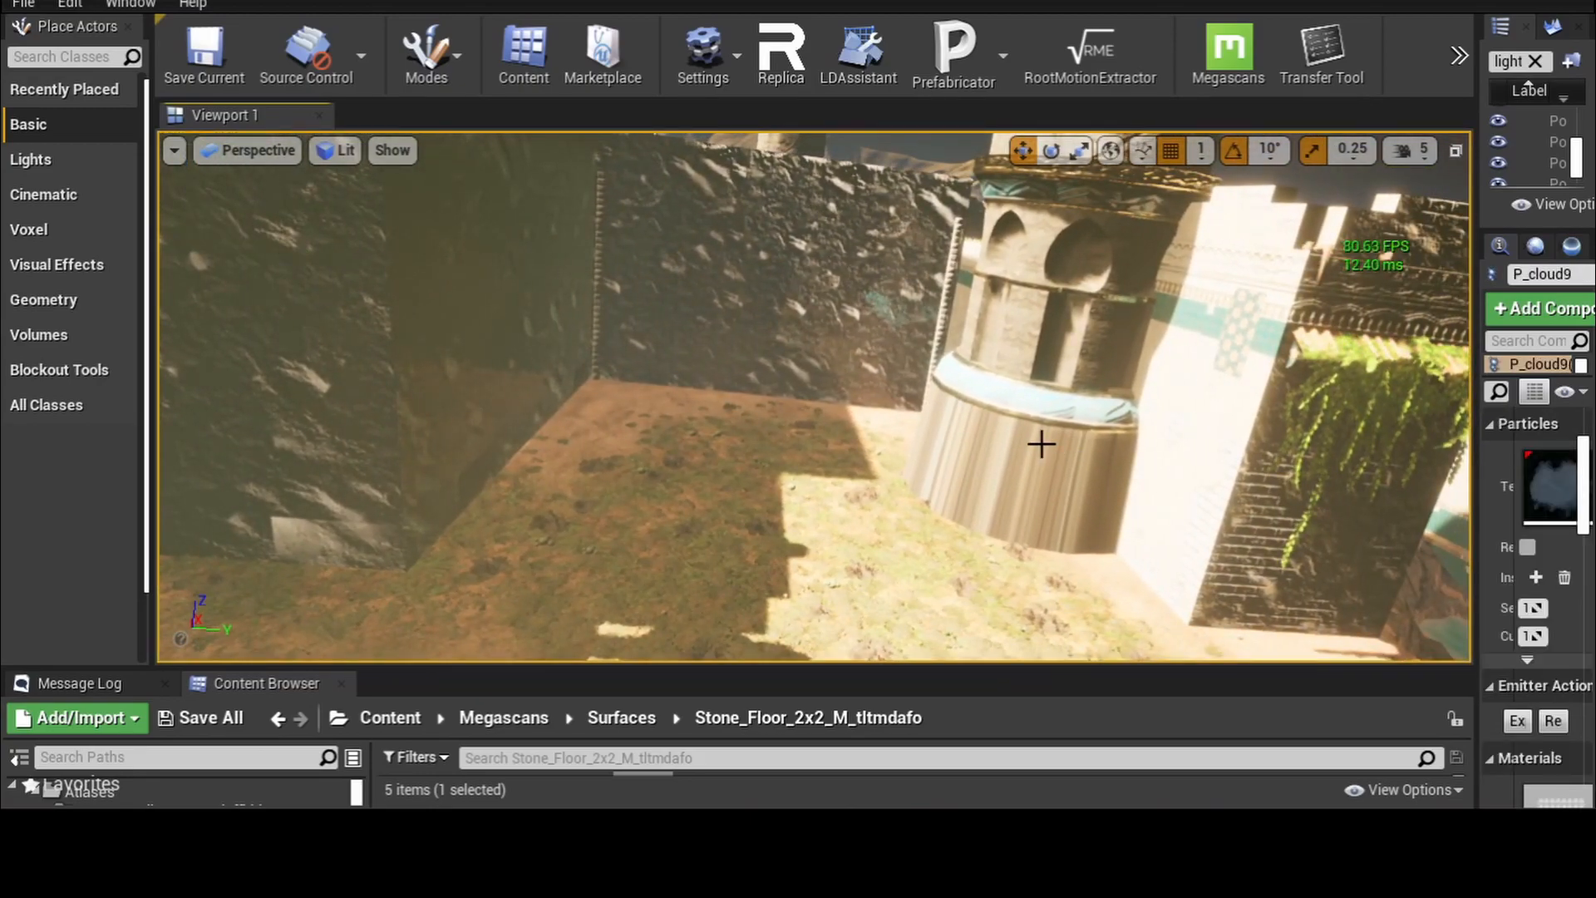
scroll(1041, 443, "down", 10)
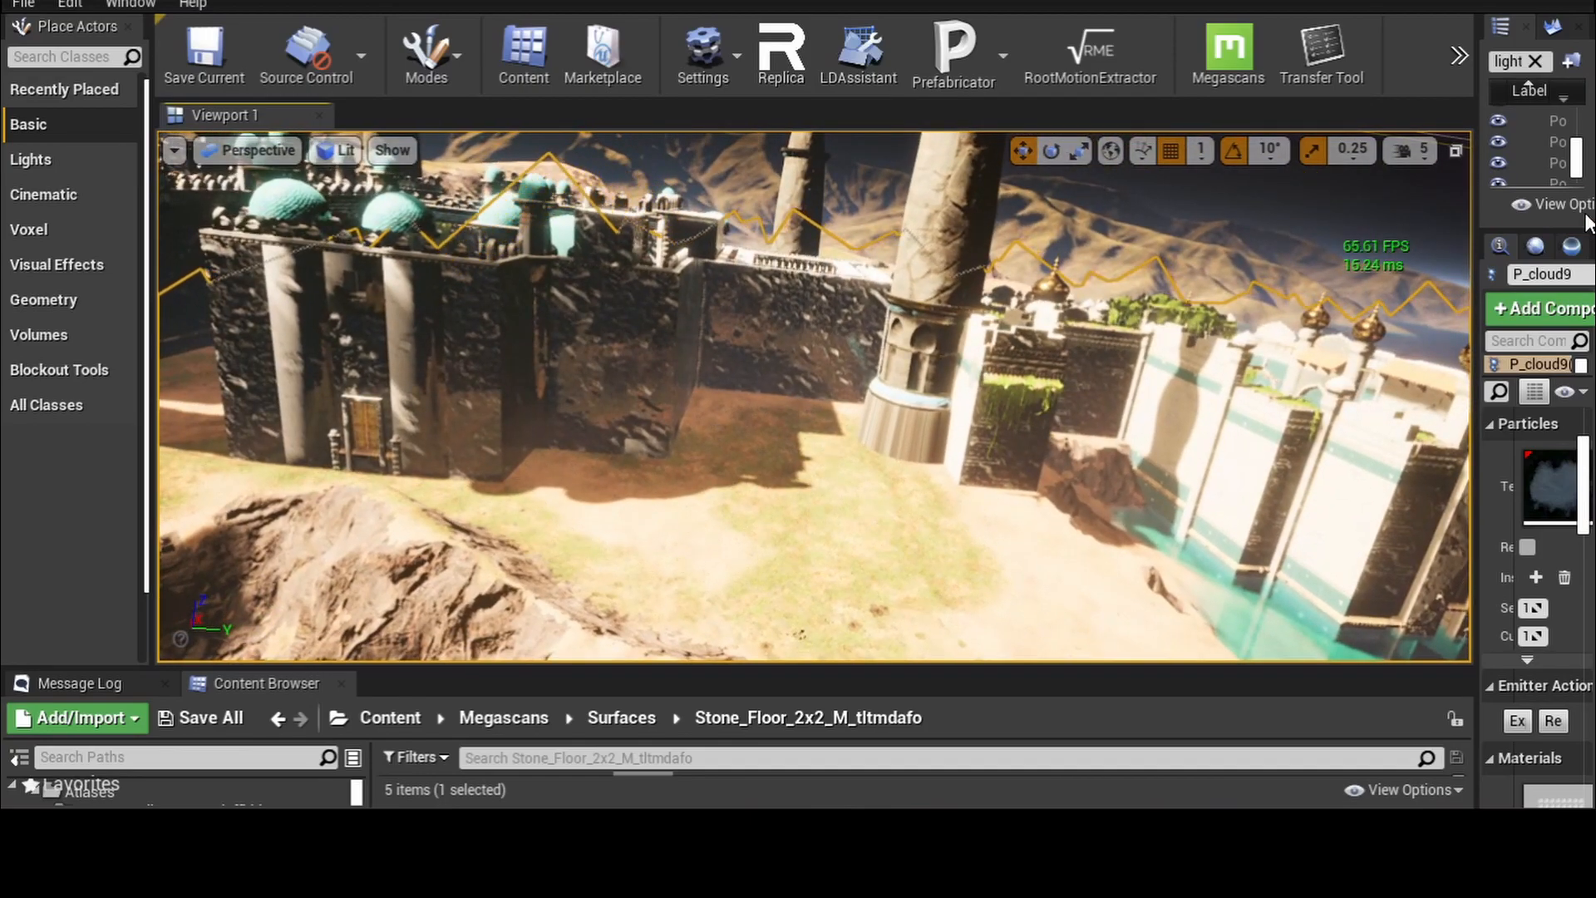
left_click_drag(1509, 225, 1508, 349)
key("ctrl+shift+h")
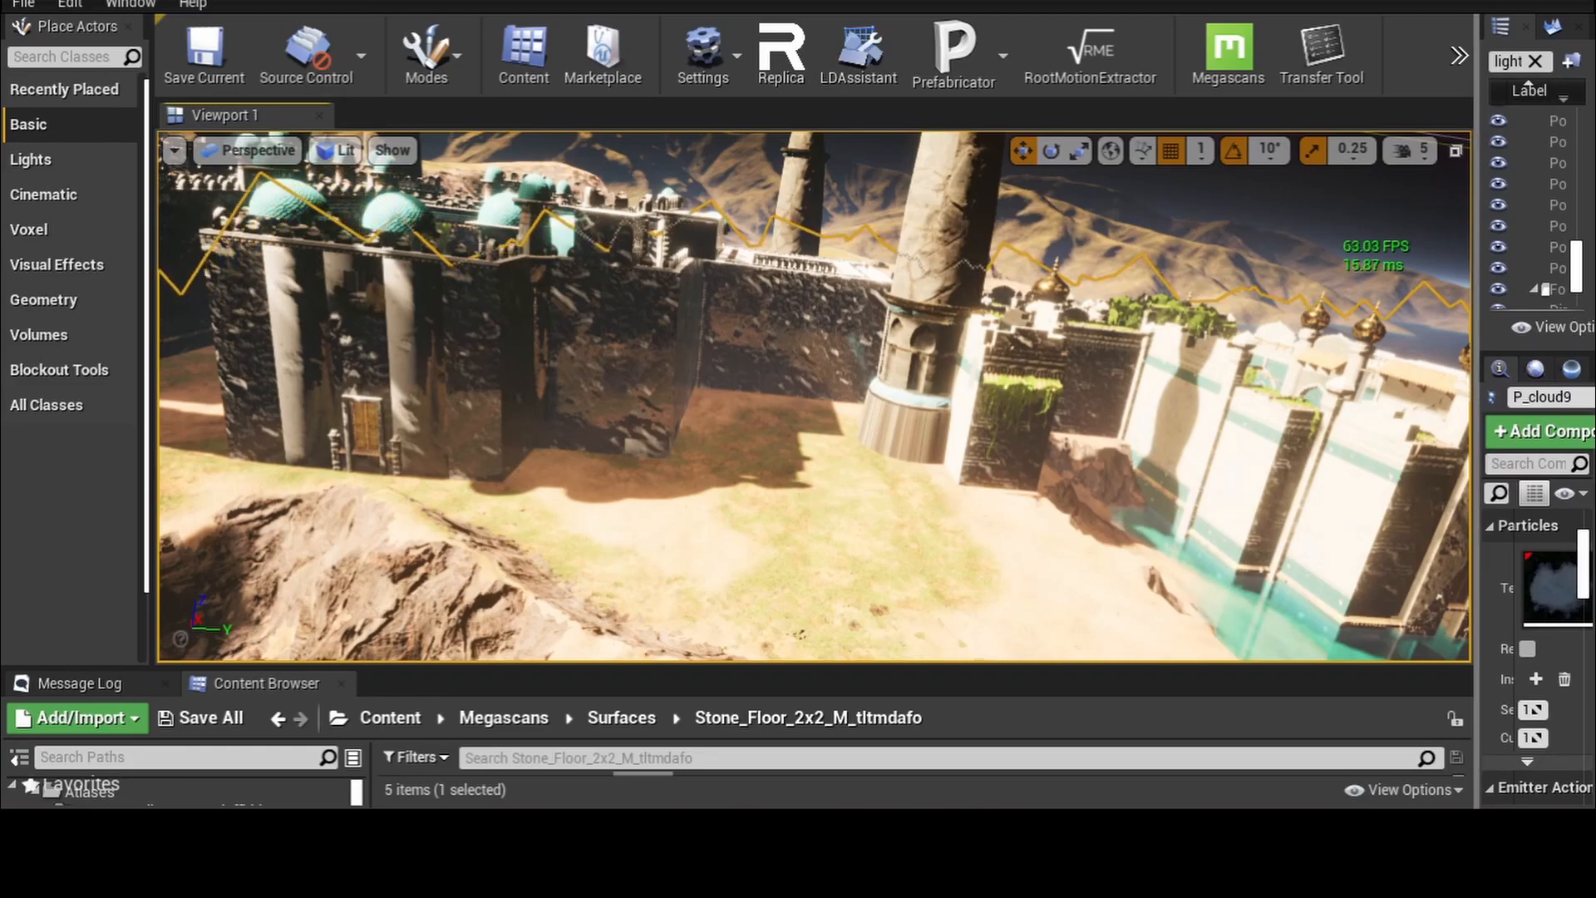
left_click(1536, 61)
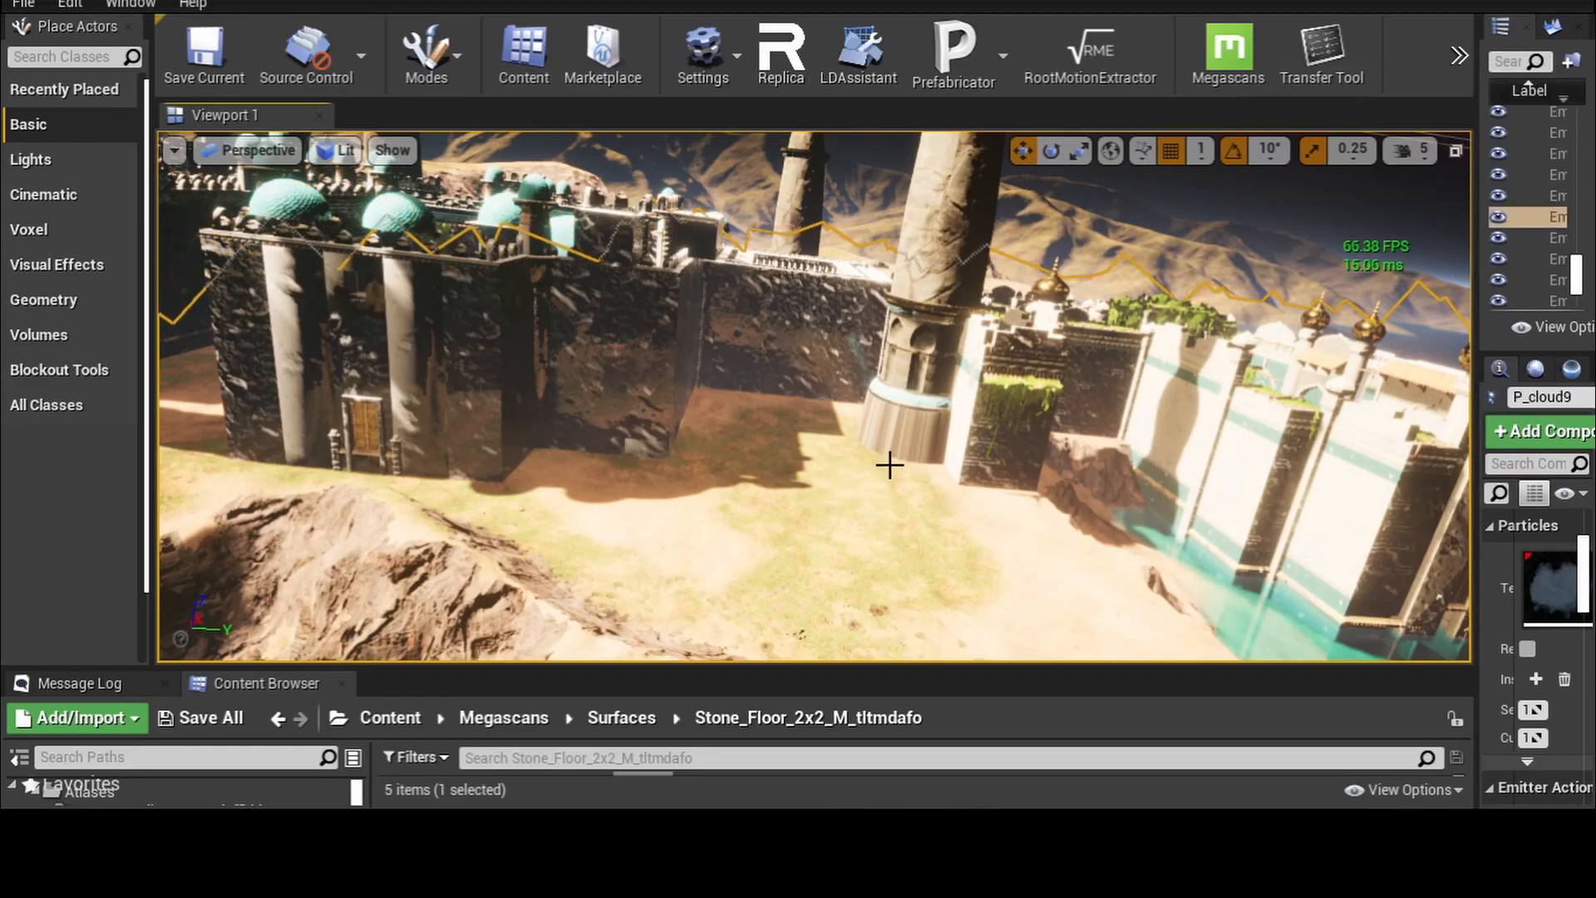
left_click(1499, 215)
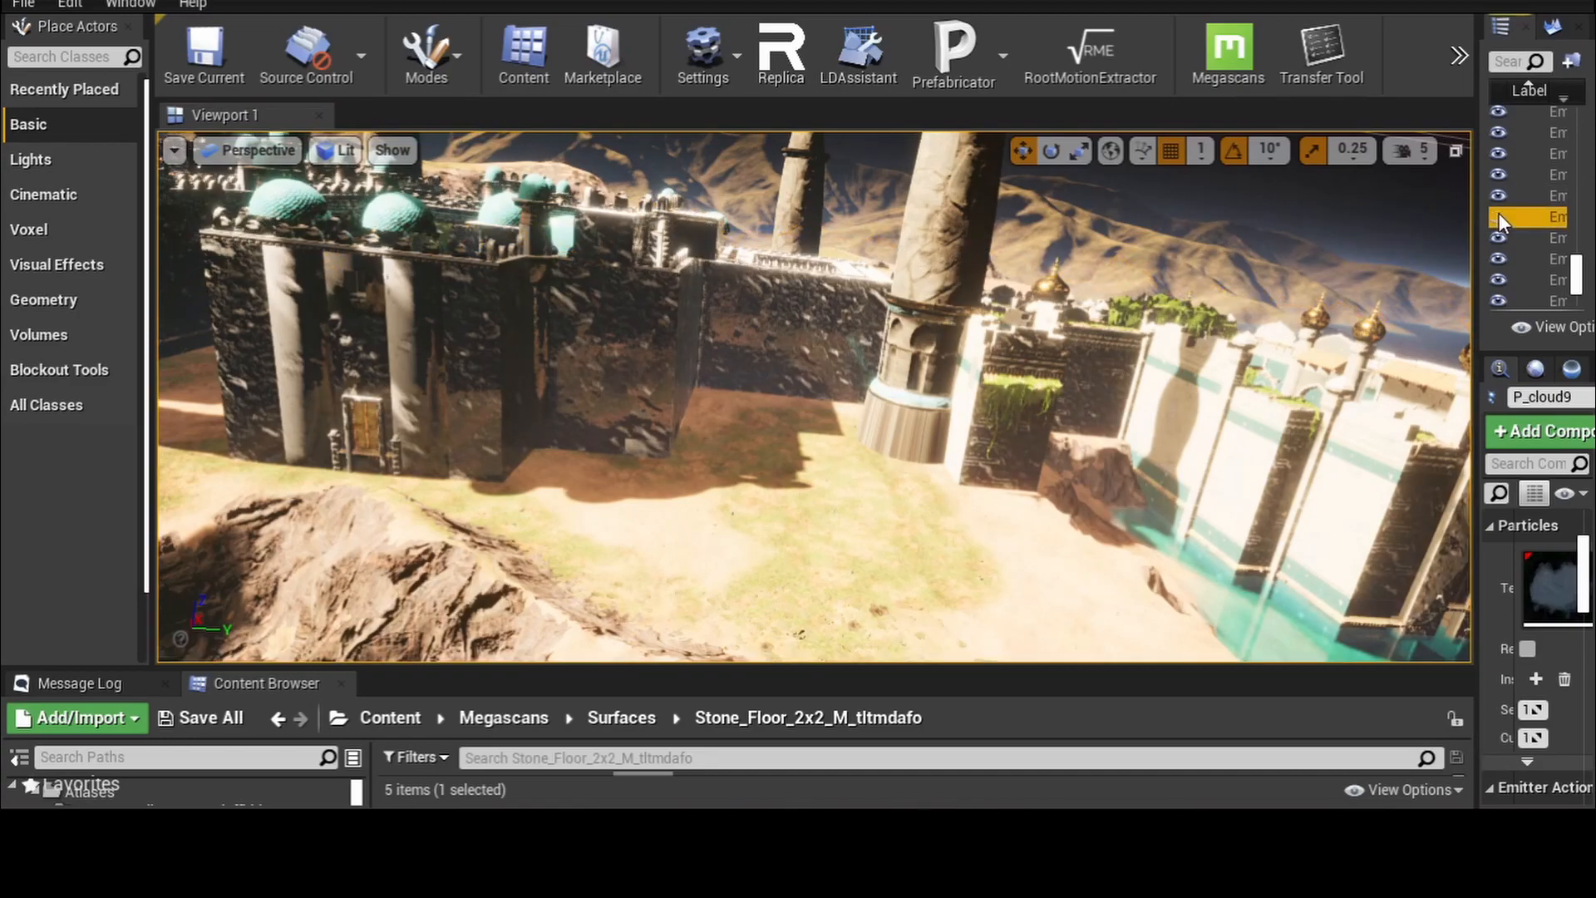
- Try to lower the palace tower beside the courtyard wall so its base sinks into the ground
left_click(927, 338)
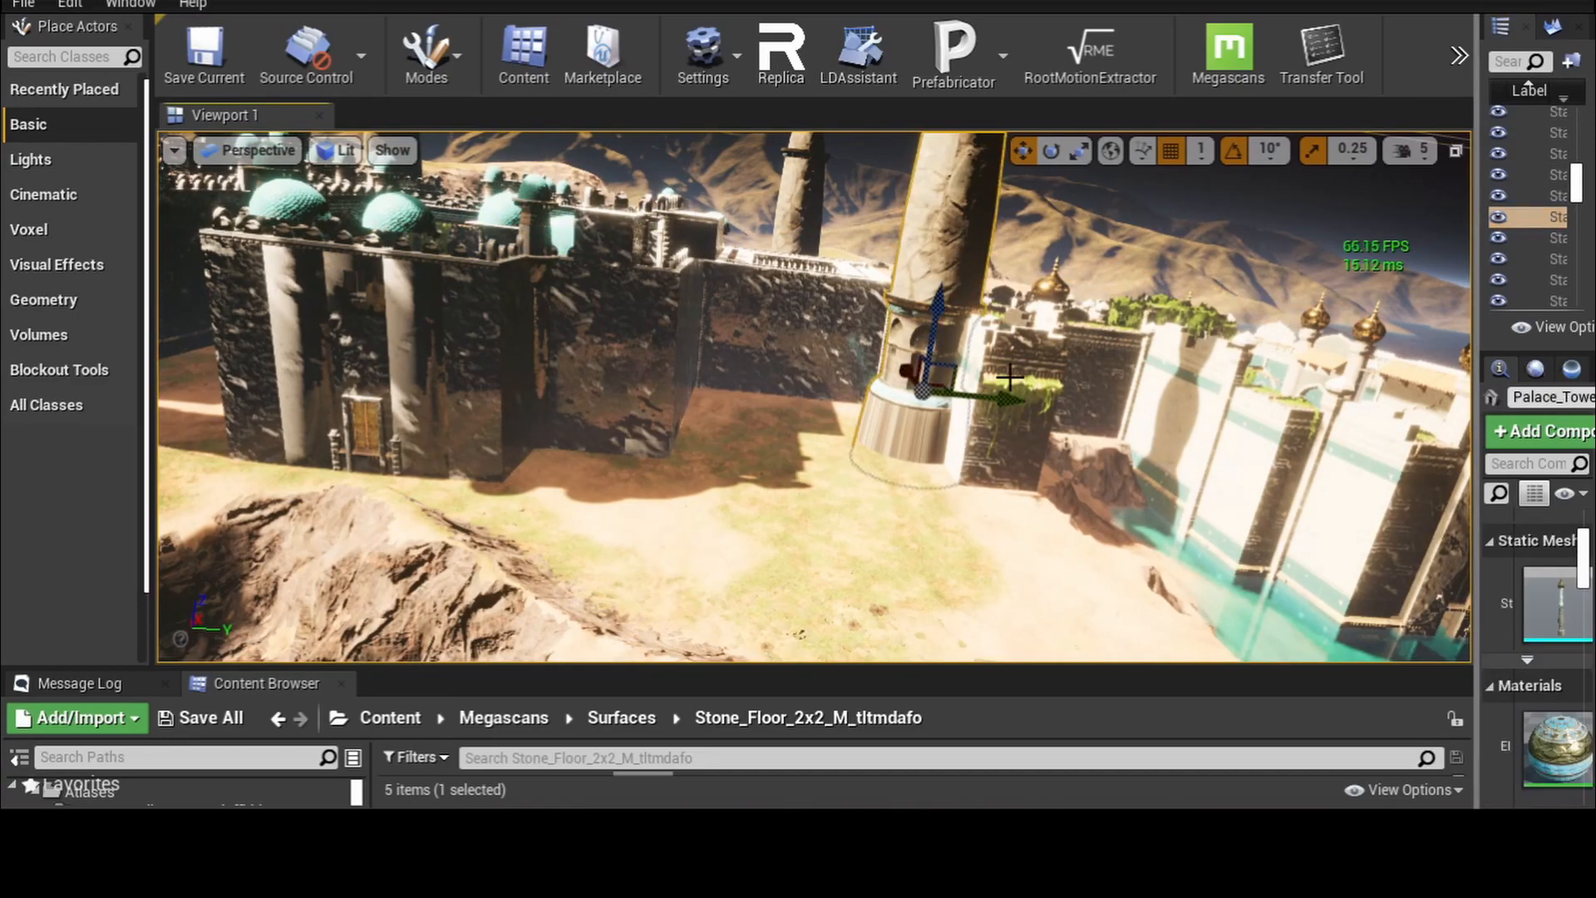
left_click_drag(997, 396, 869, 356)
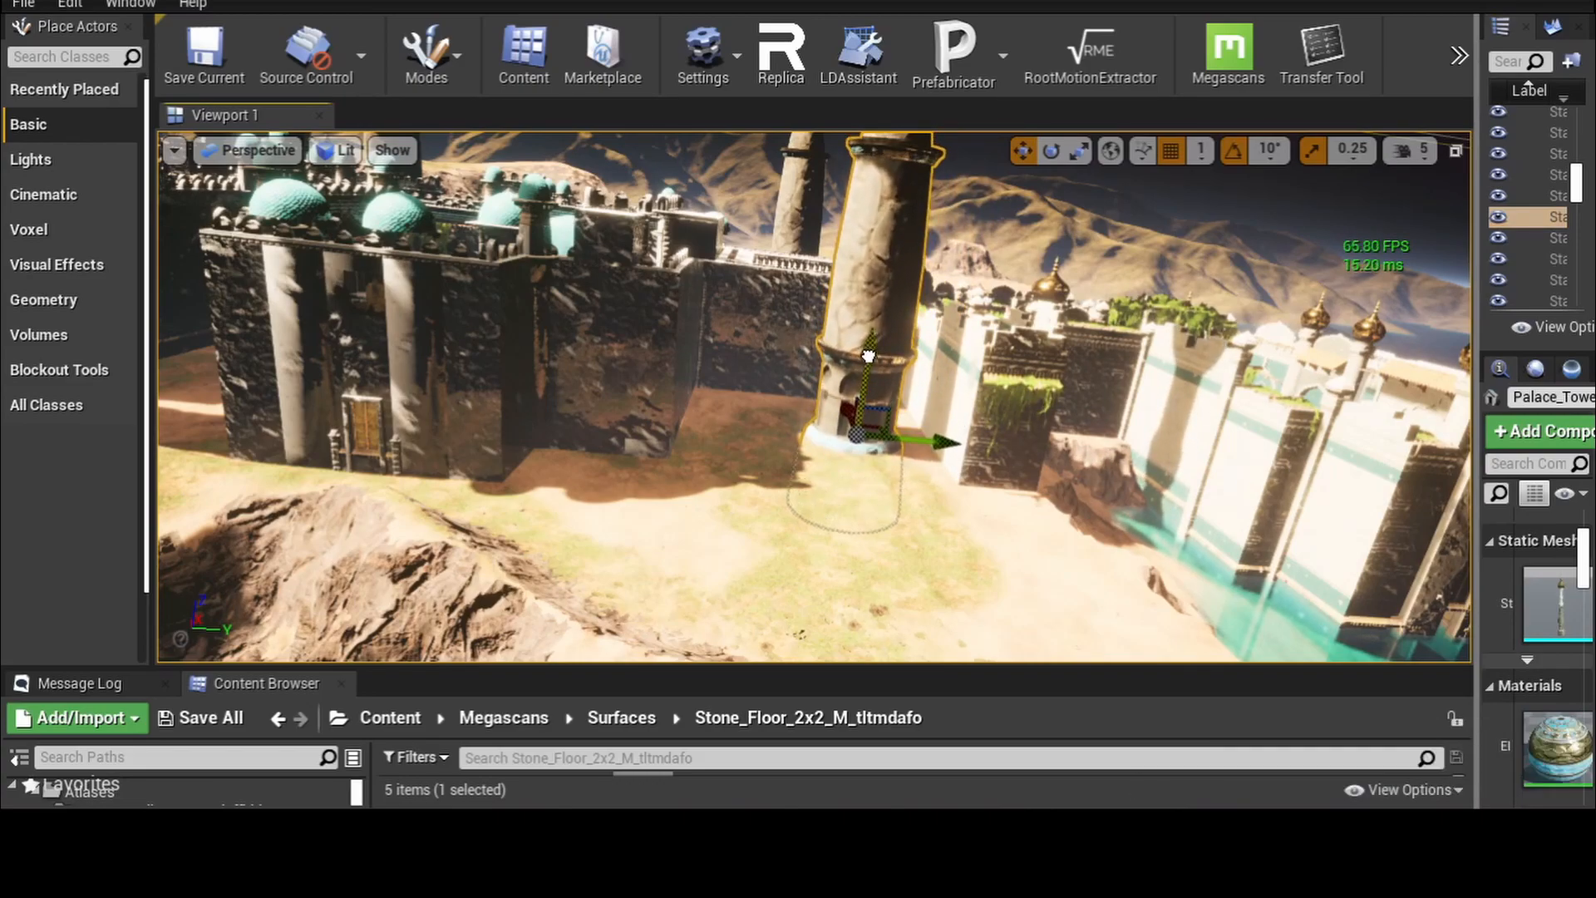
right_click_drag(948, 514, 933, 450)
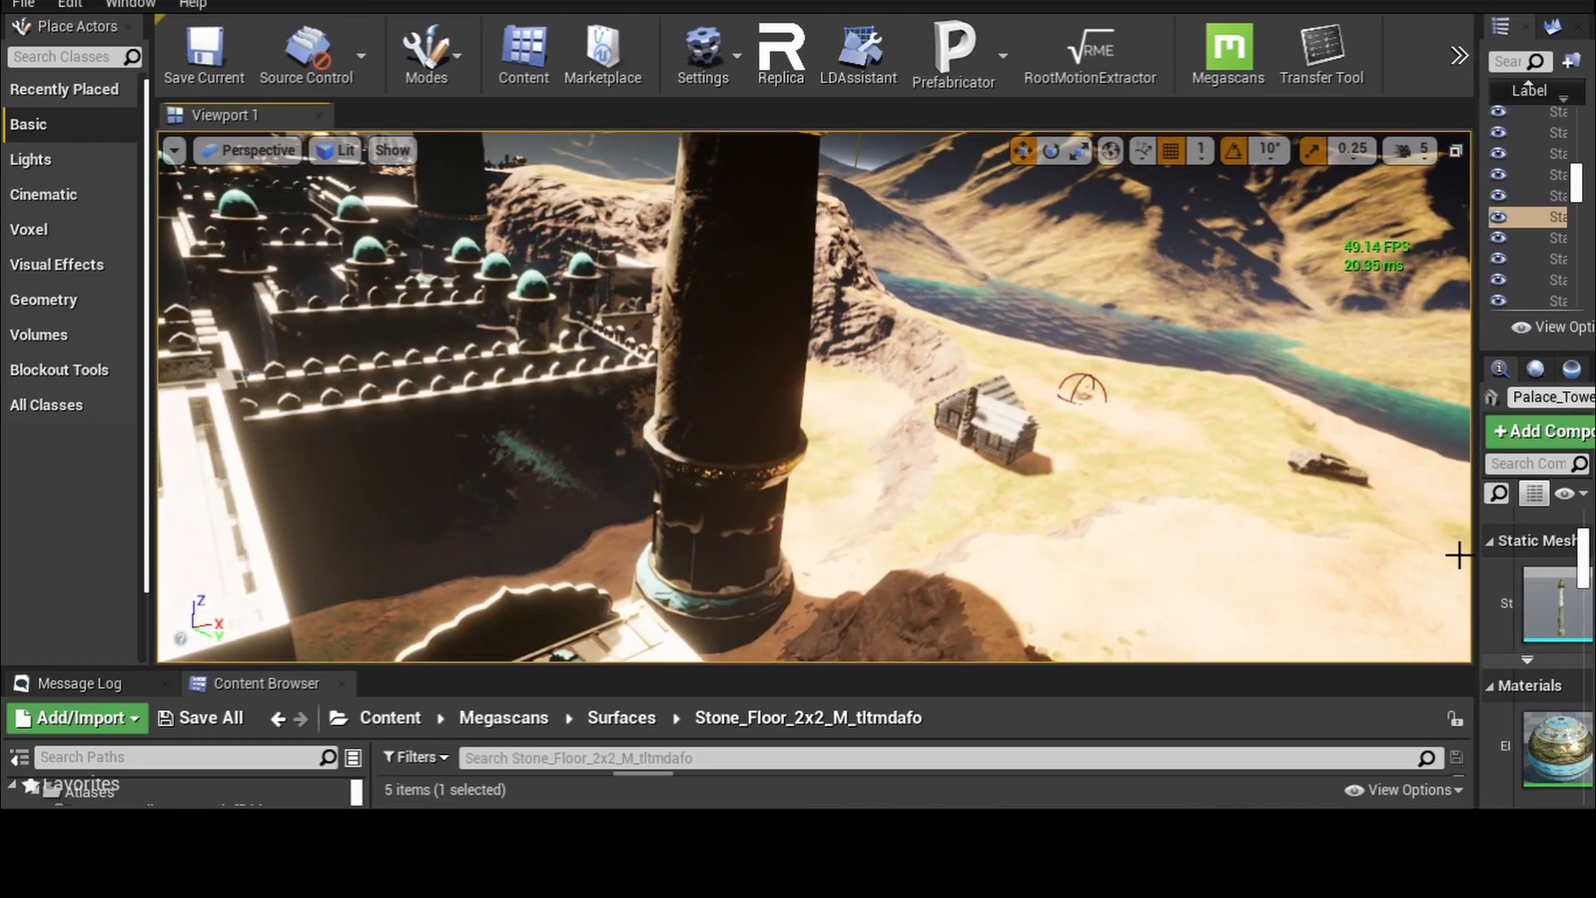
right_click_drag(1181, 439, 883, 353)
- Try to reposition more palace towers one by one so their stretched bases are buried in the terrain
left_click(882, 352)
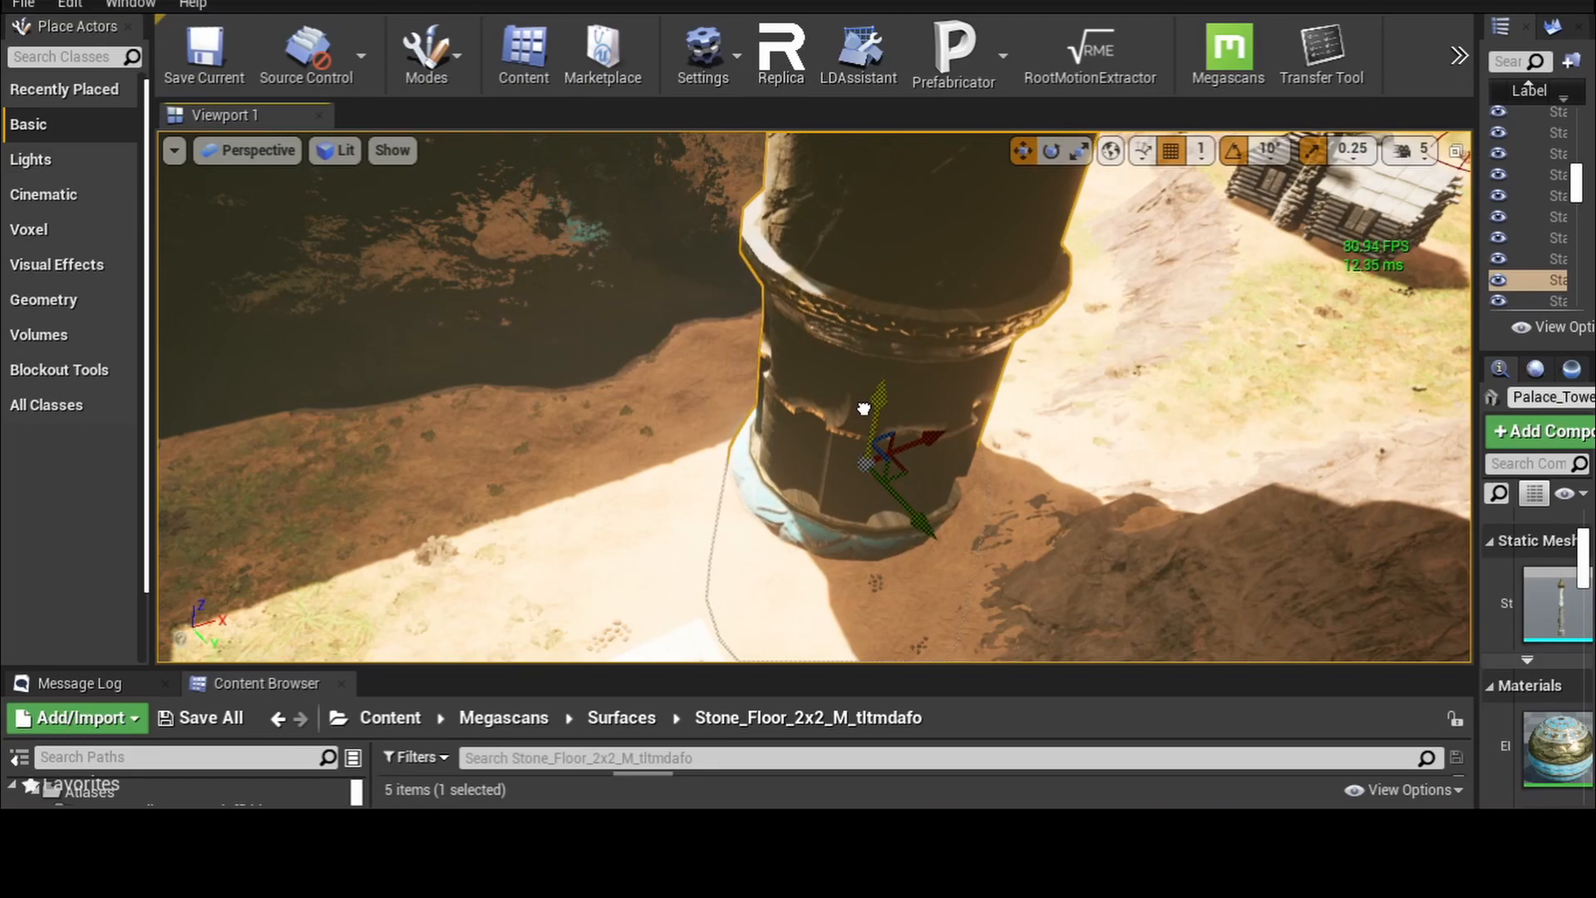
right_click_drag(1042, 512, 905, 365)
key("w")
left_click(841, 379)
left_click_drag(835, 379, 790, 463)
key("w")
right_click_drag(923, 539, 1010, 582)
key("s")
right_click_drag(680, 240, 681, 219)
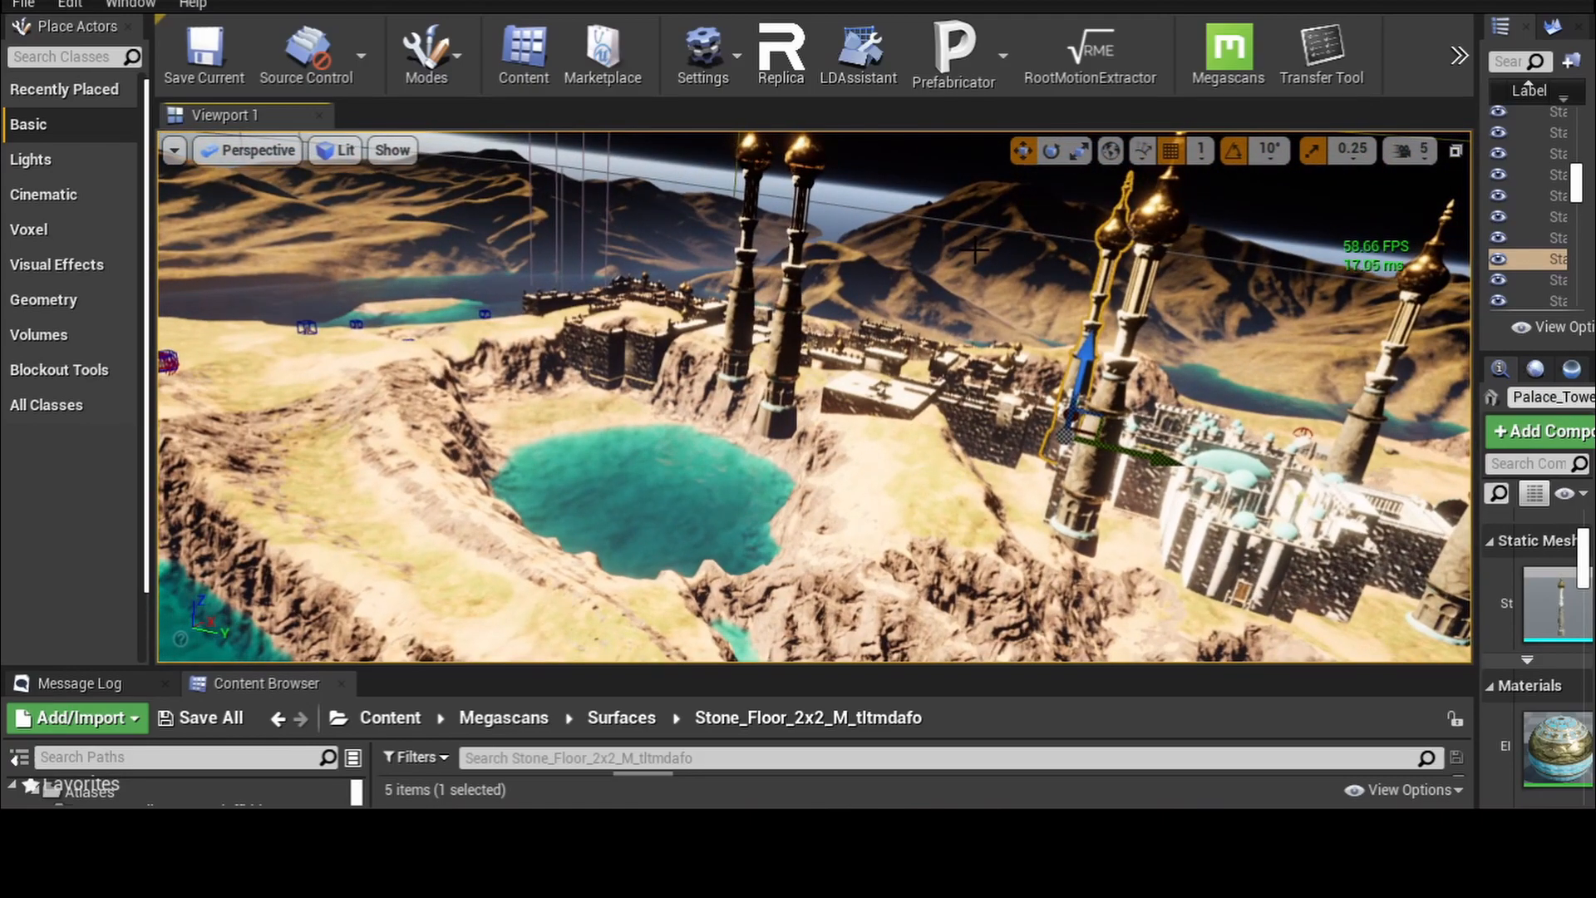
- Revert all individual tower moves through the undo history and minimize the history window
left_click(73, 7)
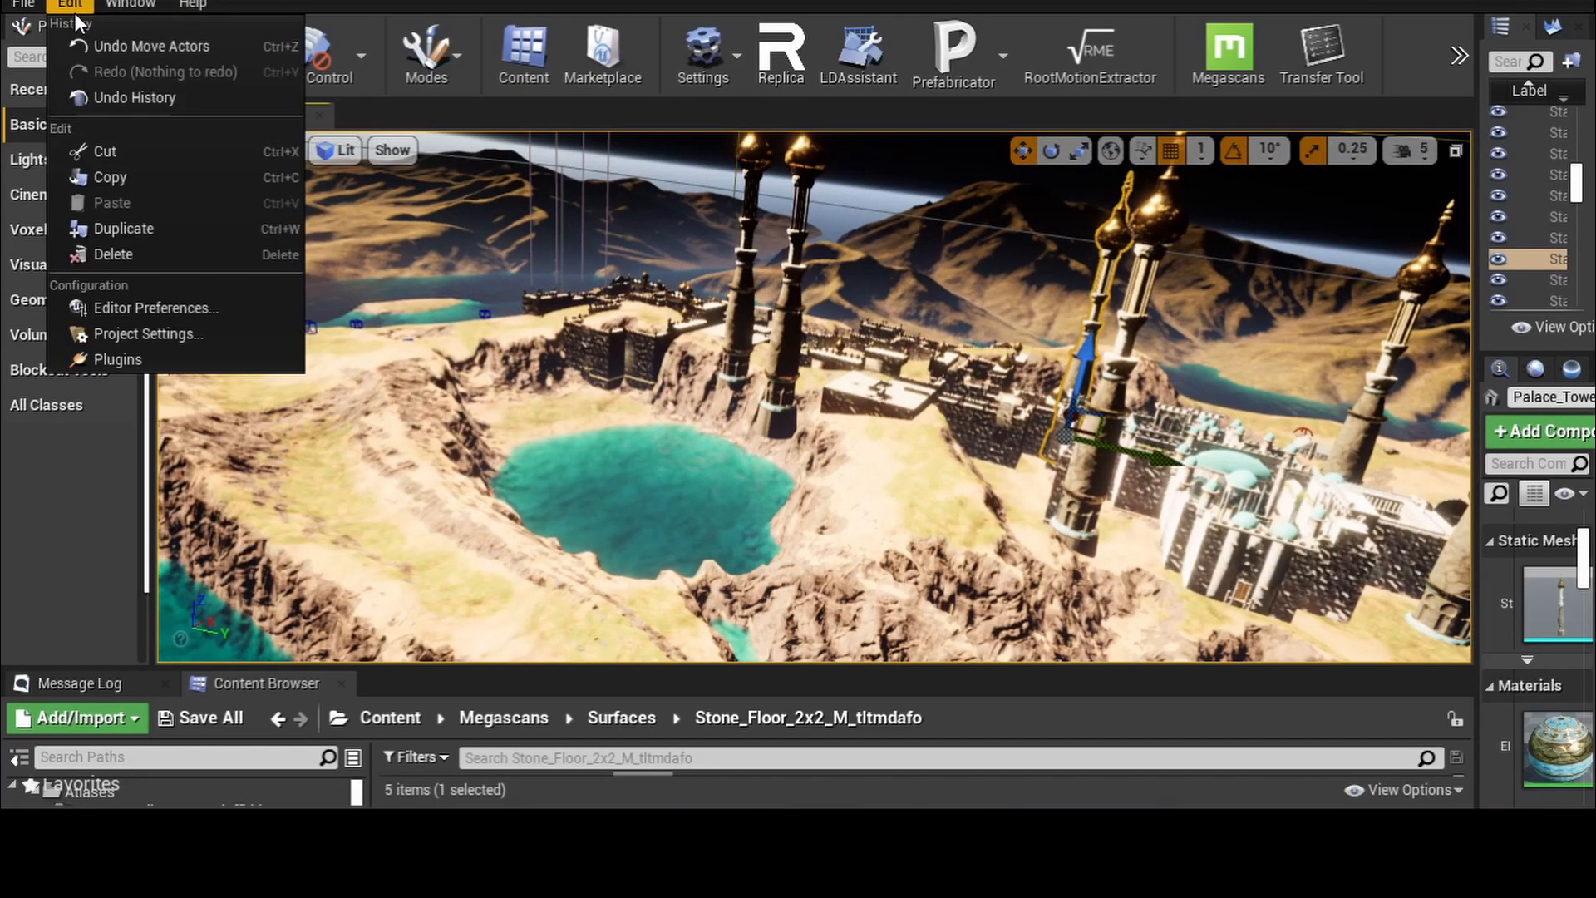
left_click(132, 95)
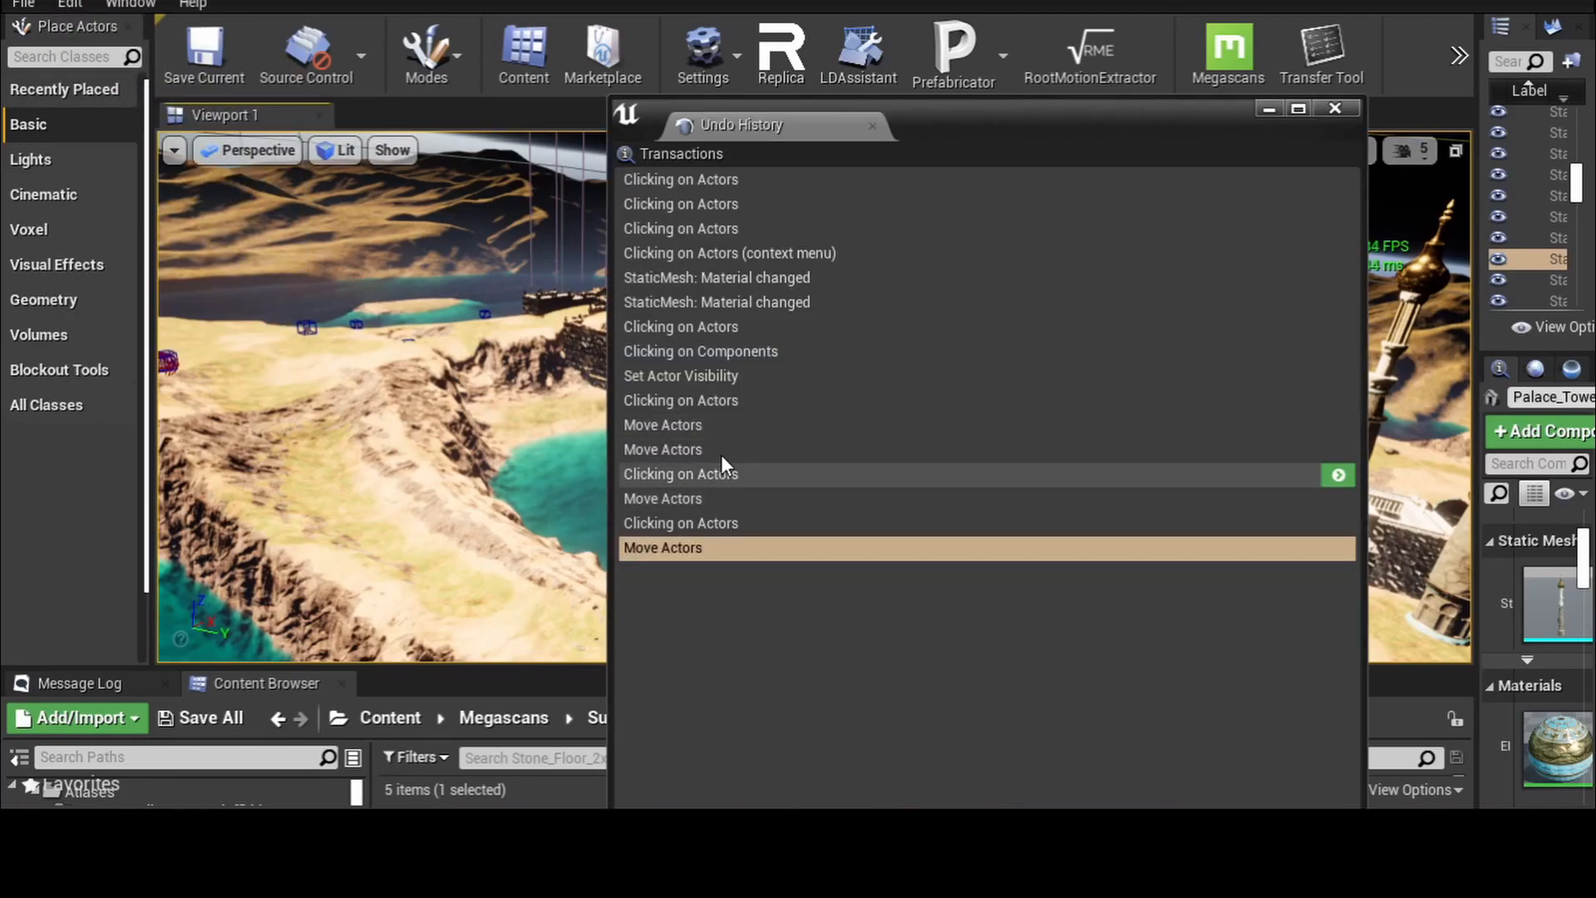
left_click(697, 401)
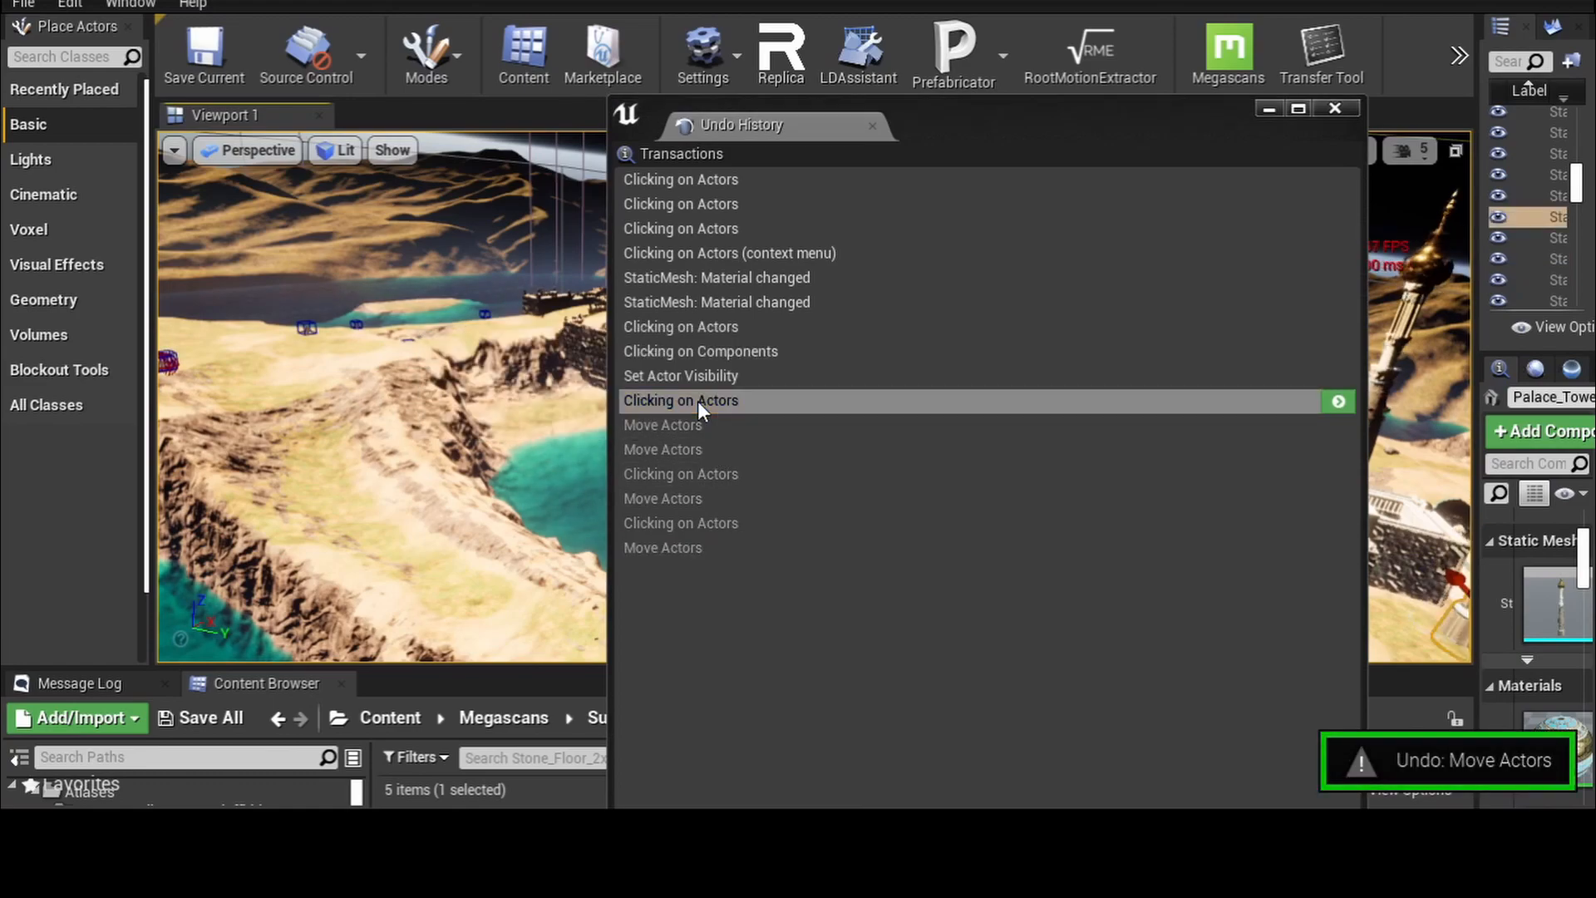
left_click(1271, 115)
- Select all actors that share the Palace_Tower01 static mesh and lower them together into the terrain
right_click_drag(832, 389, 1141, 394)
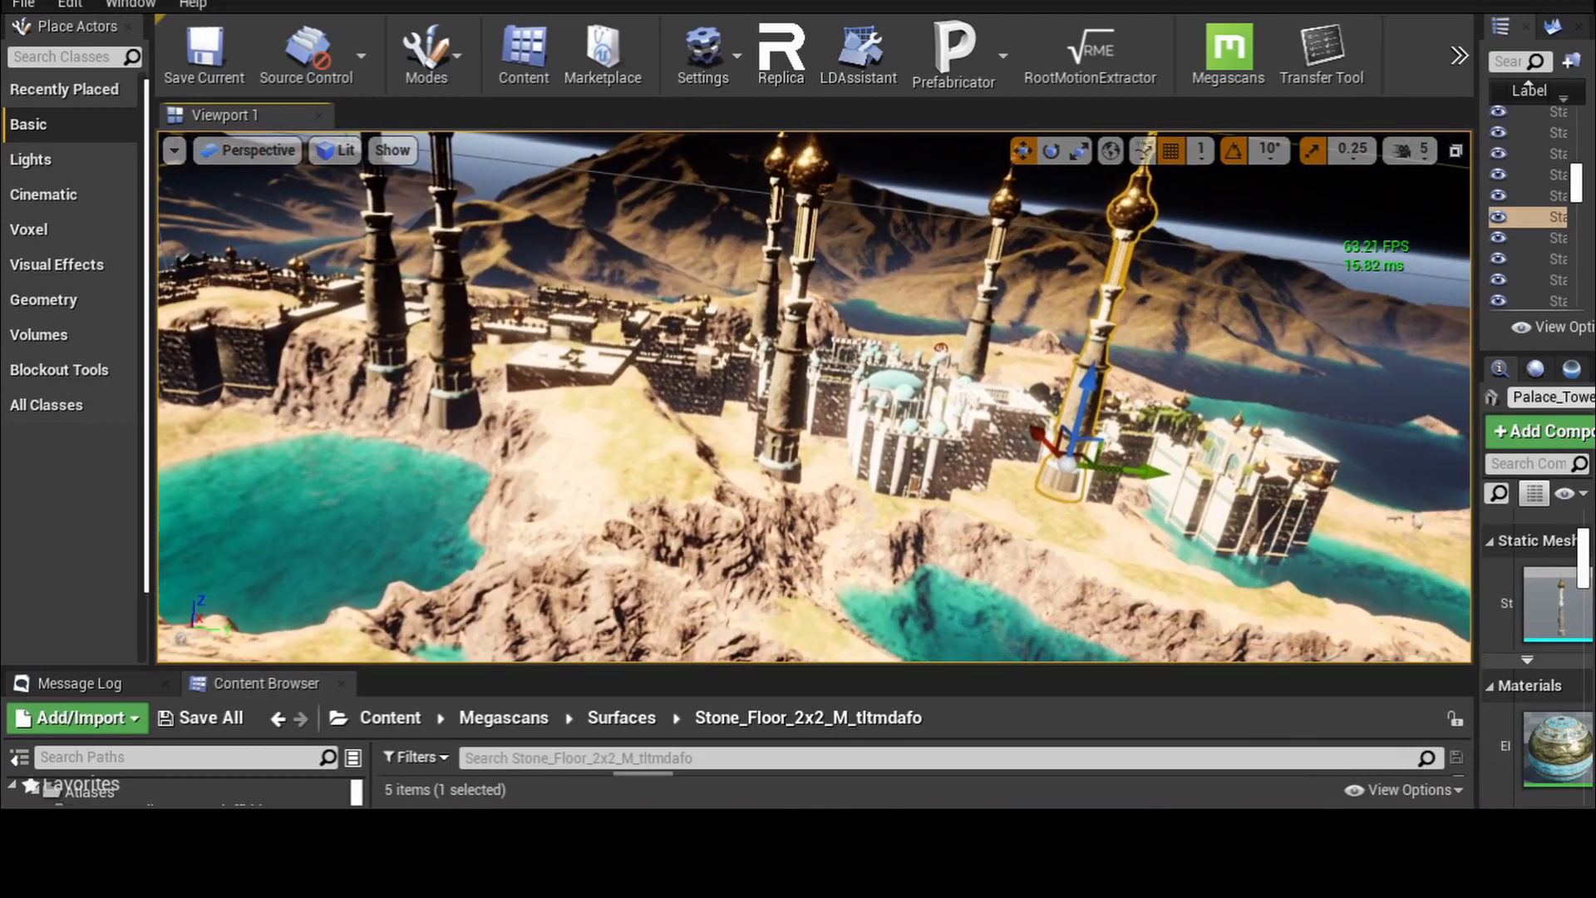
right_click_drag(737, 438, 775, 391)
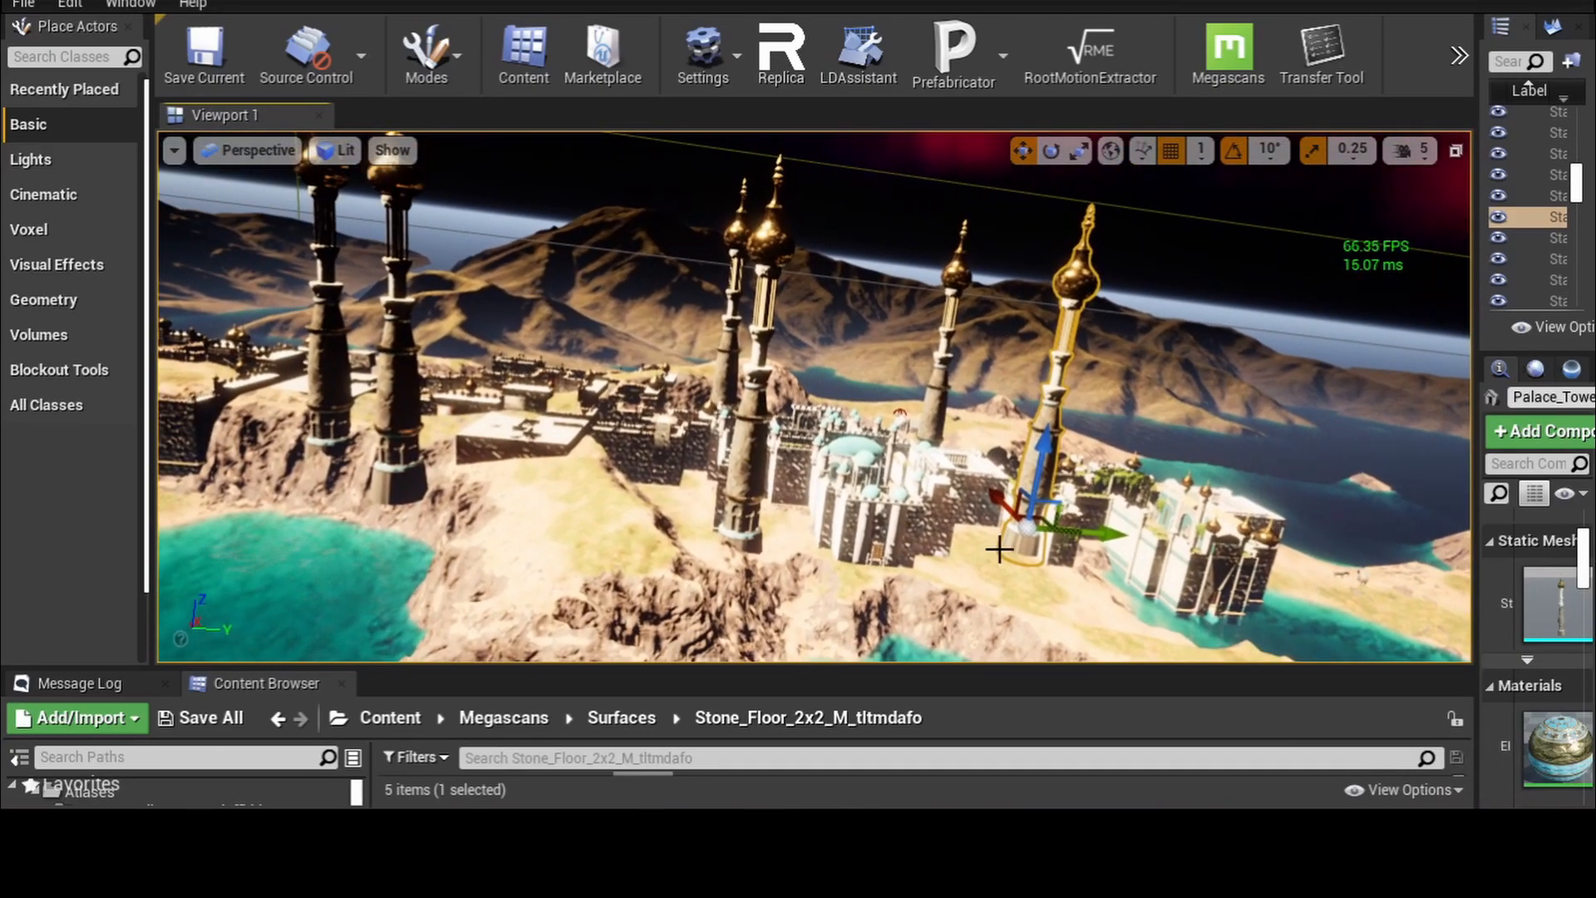
right_click(1049, 411)
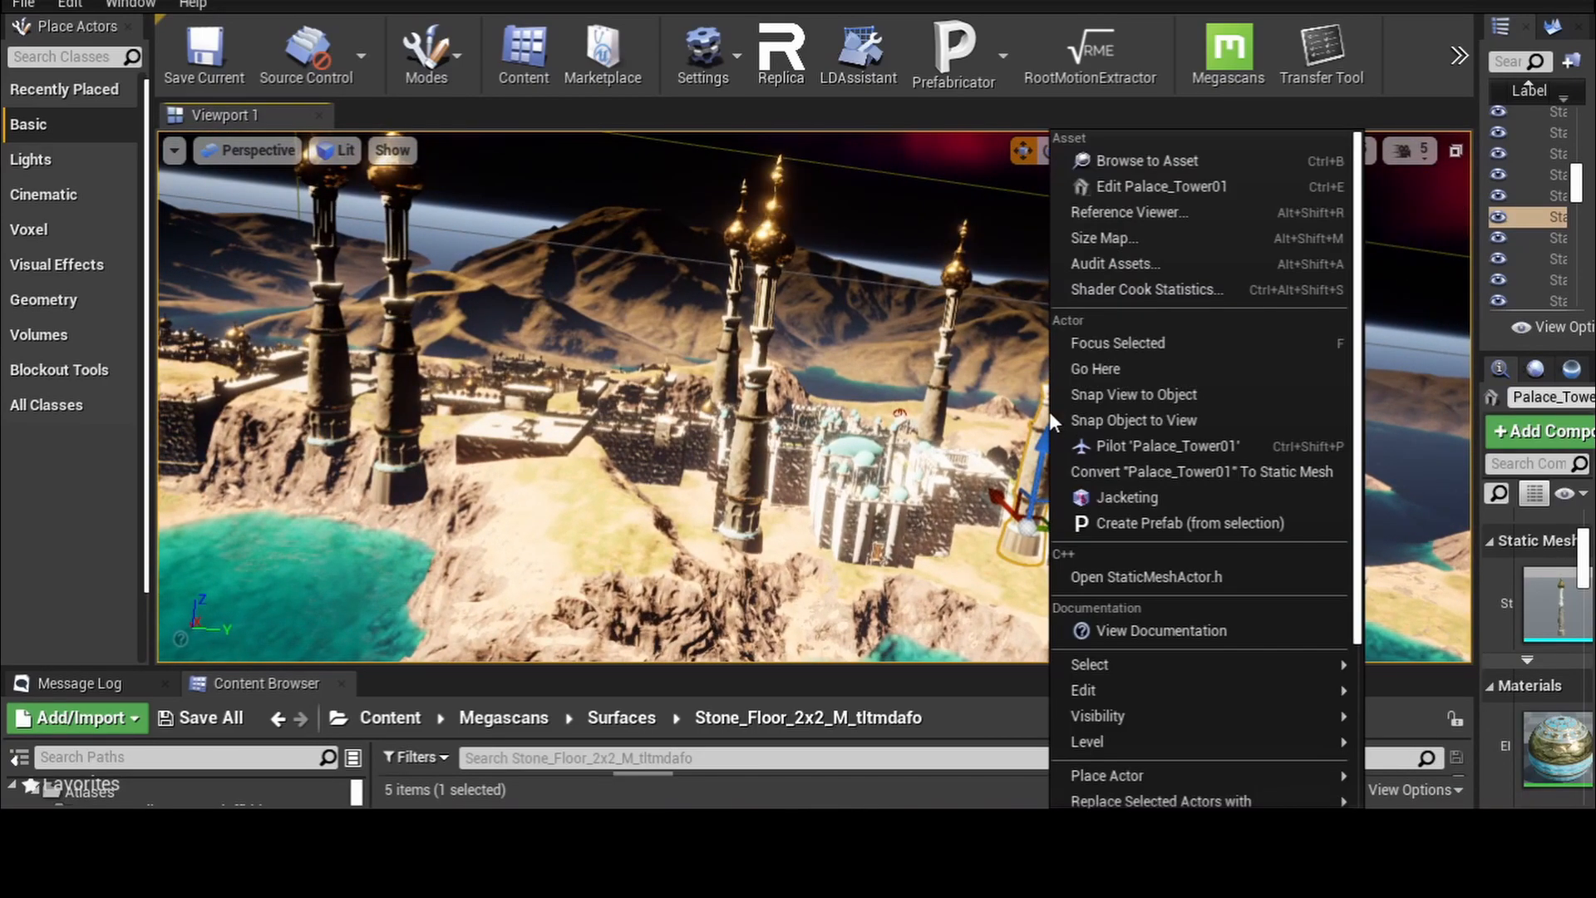
mouse_move(1121, 699)
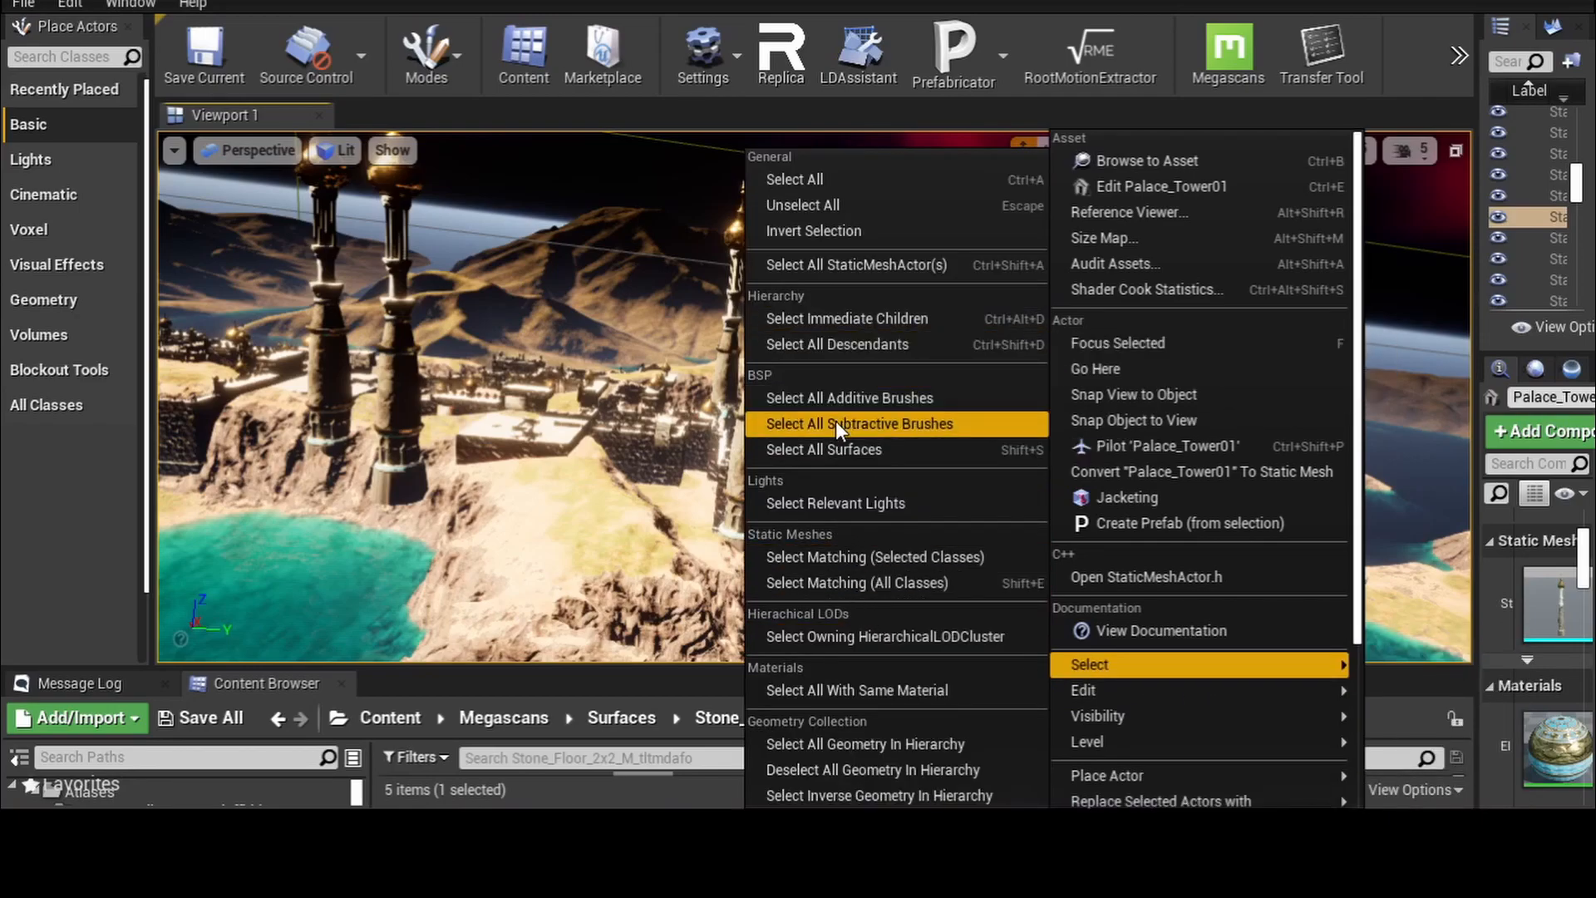
left_click(871, 562)
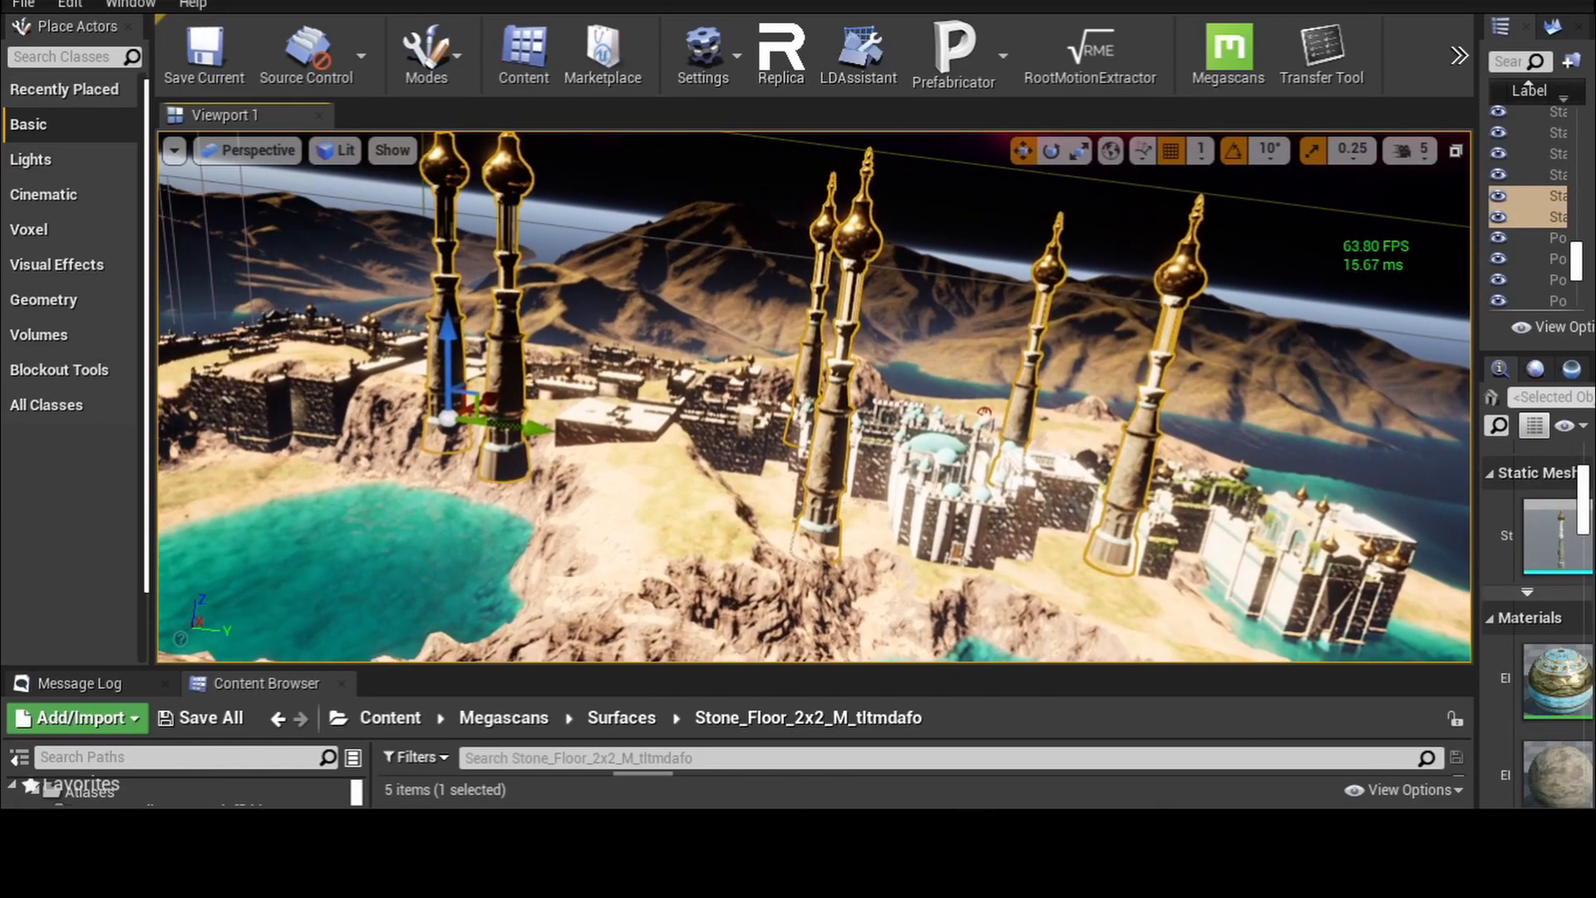
right_click_drag(815, 396, 715, 363)
right_click_drag(815, 397, 981, 446)
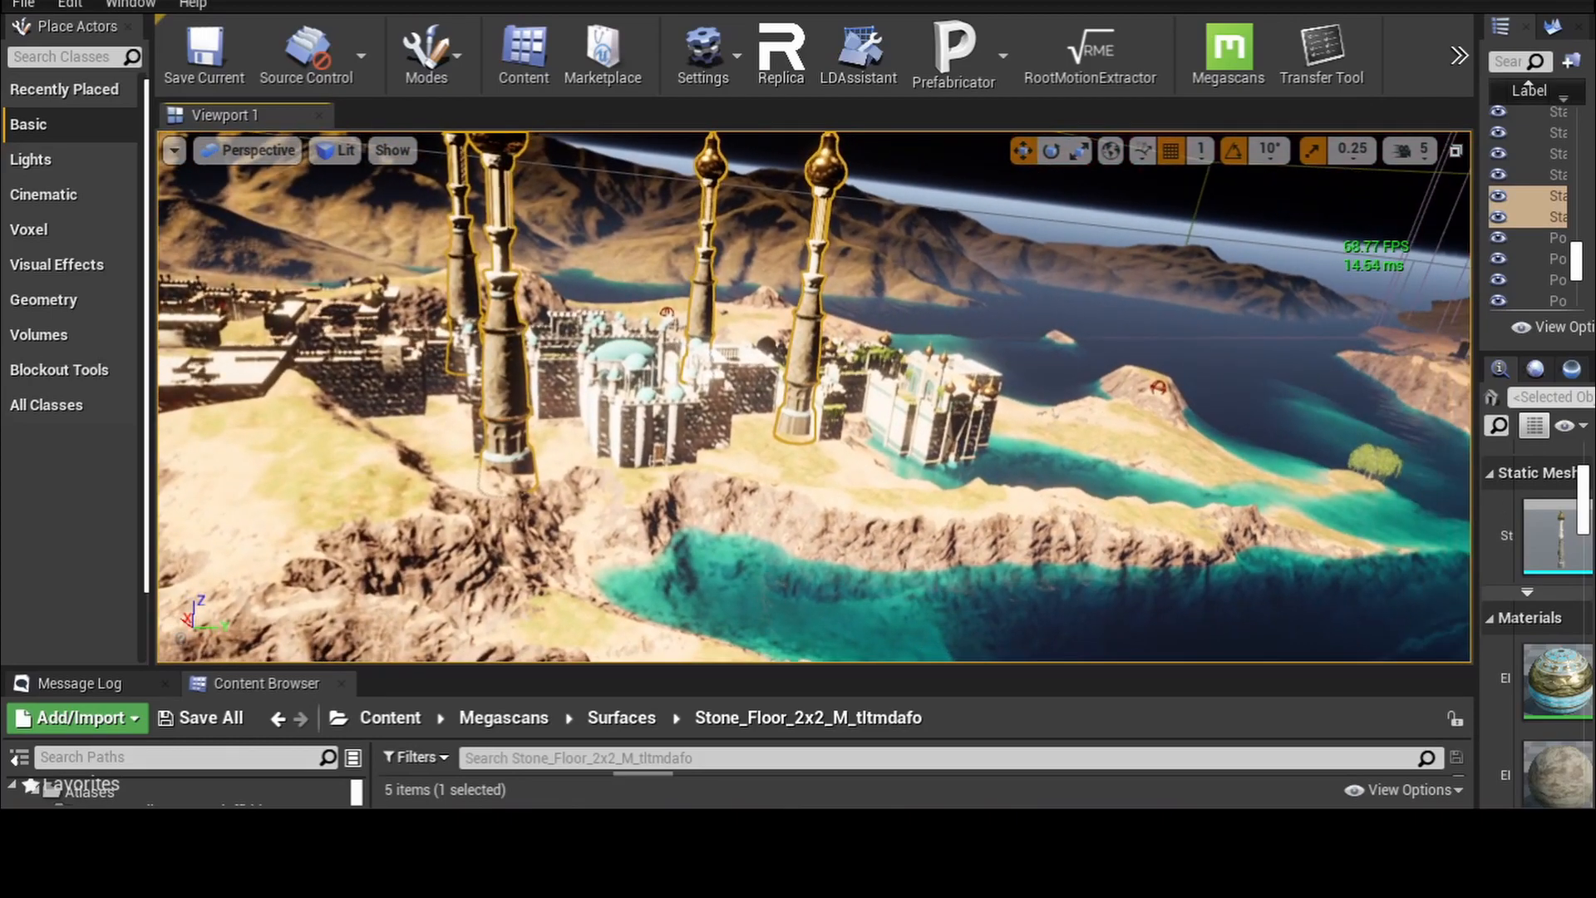
right_click_drag(815, 397, 815, 363)
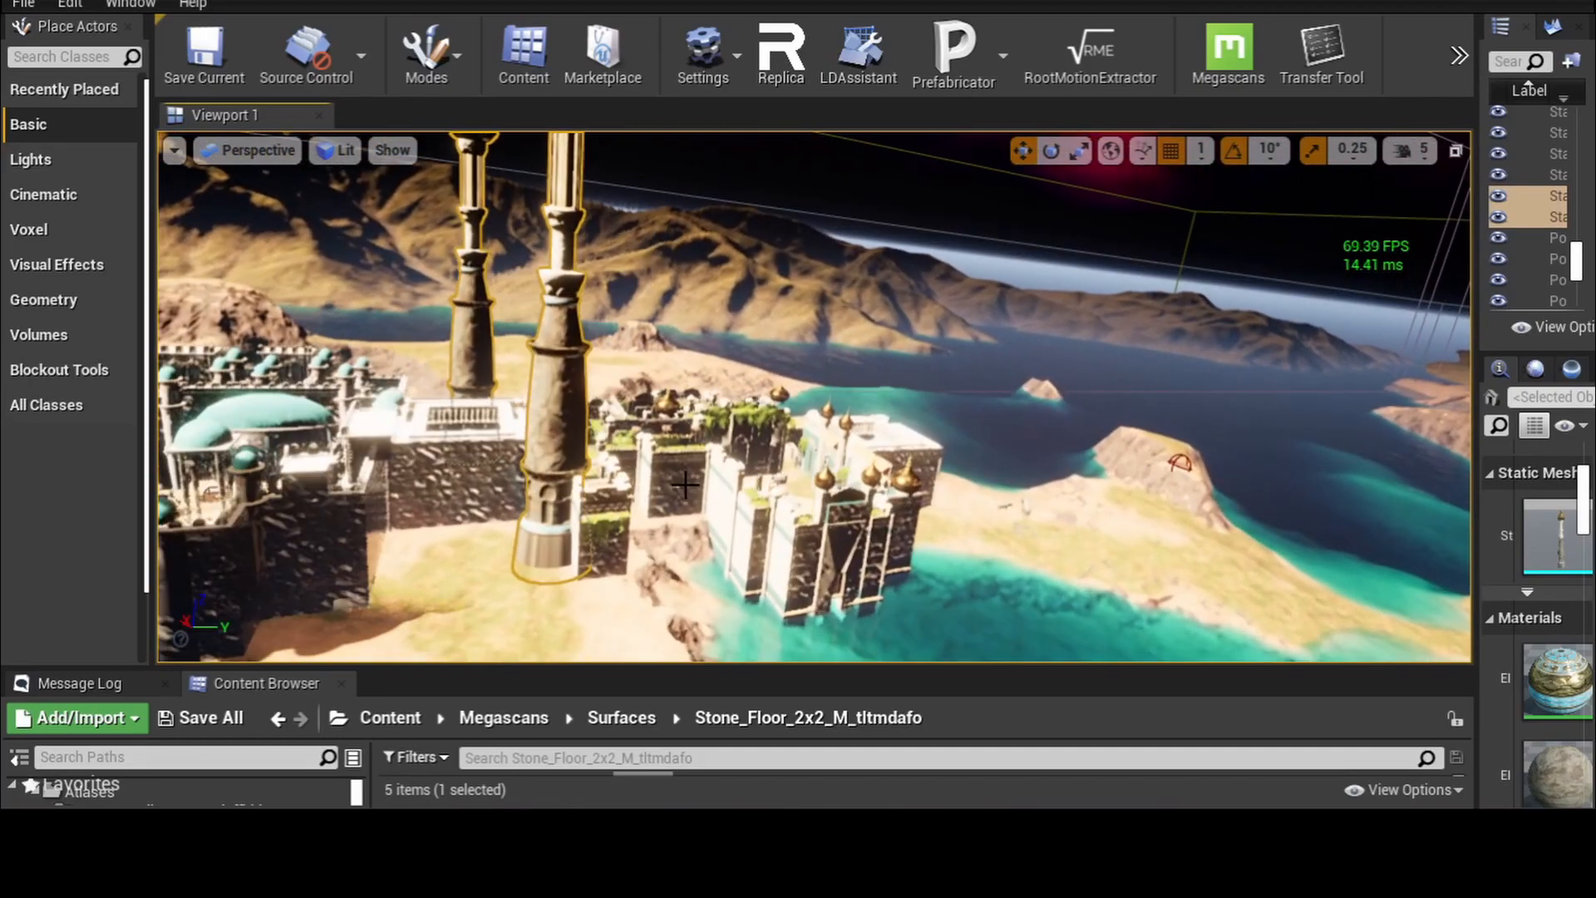
mouse_move(685, 485)
right_mouse_down()
mouse_move(595, 526)
mouse_move(610, 543)
mouse_move(393, 461)
mouse_move(669, 484)
right_mouse_up()
key("w")
key("s")
key("a")
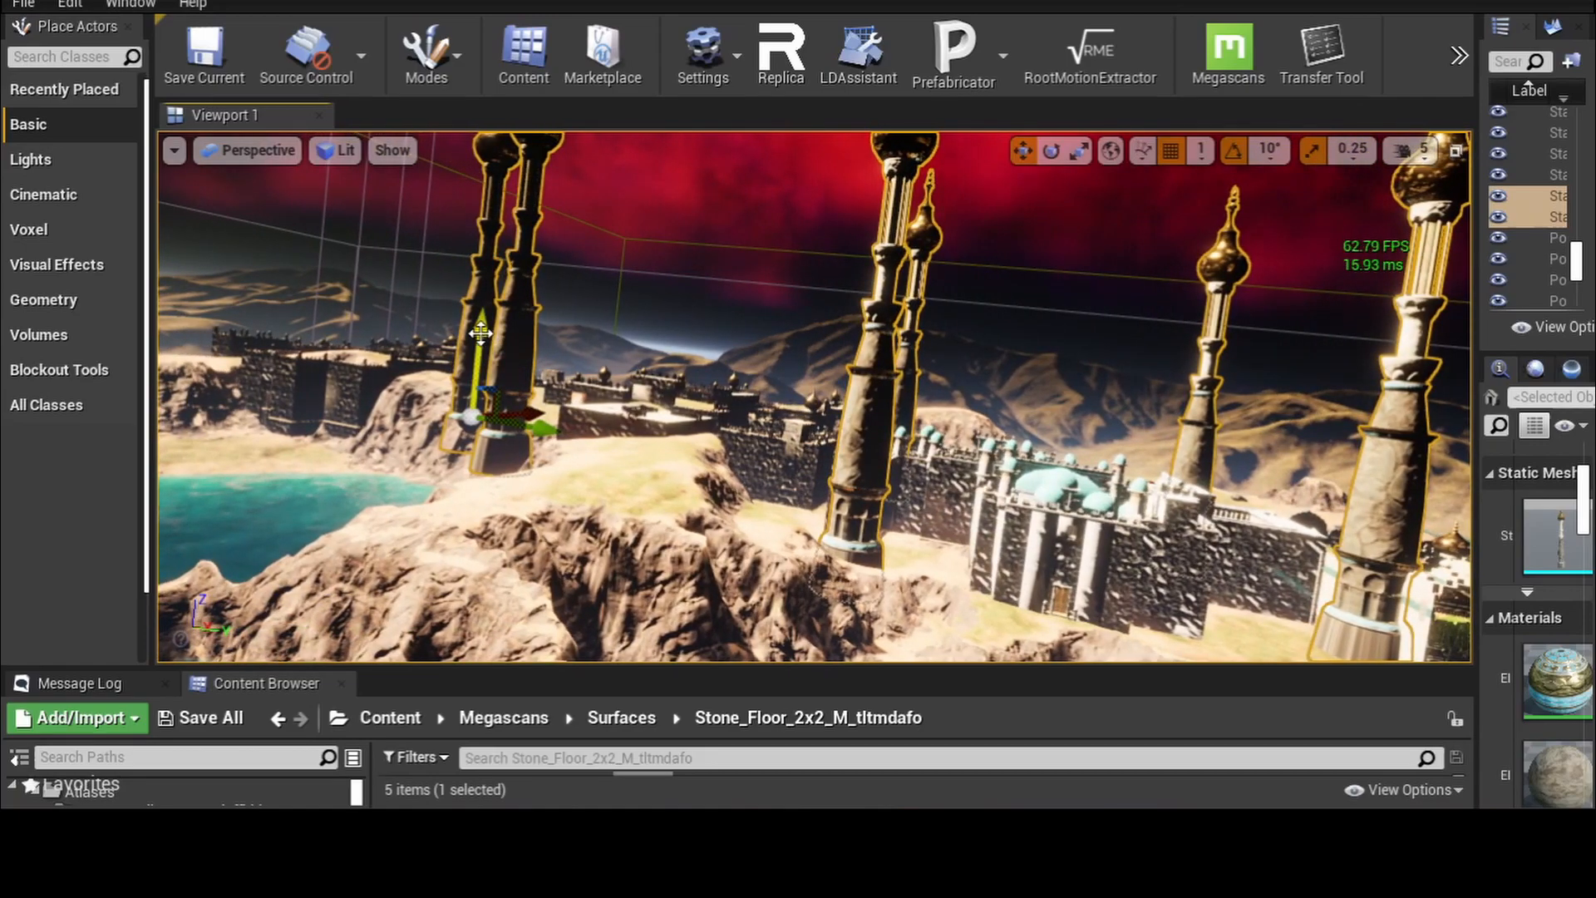
left_click_drag(482, 346, 489, 362)
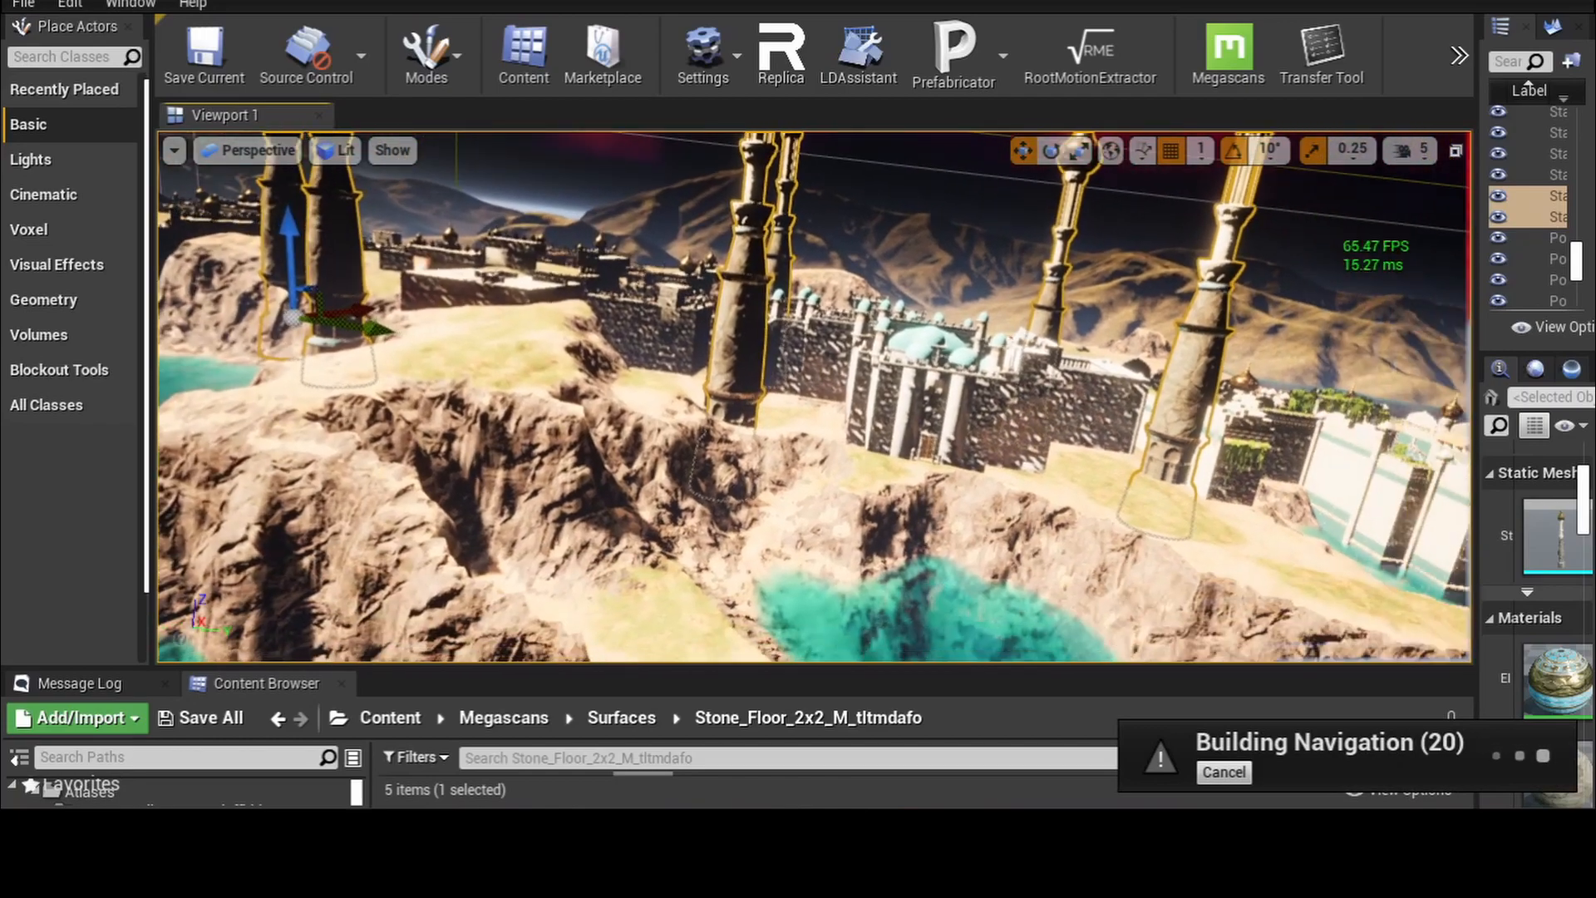
- Examine how the bases of the lowered towers meet the ground and palace walls around the level
right_click_drag(499, 374, 524, 384)
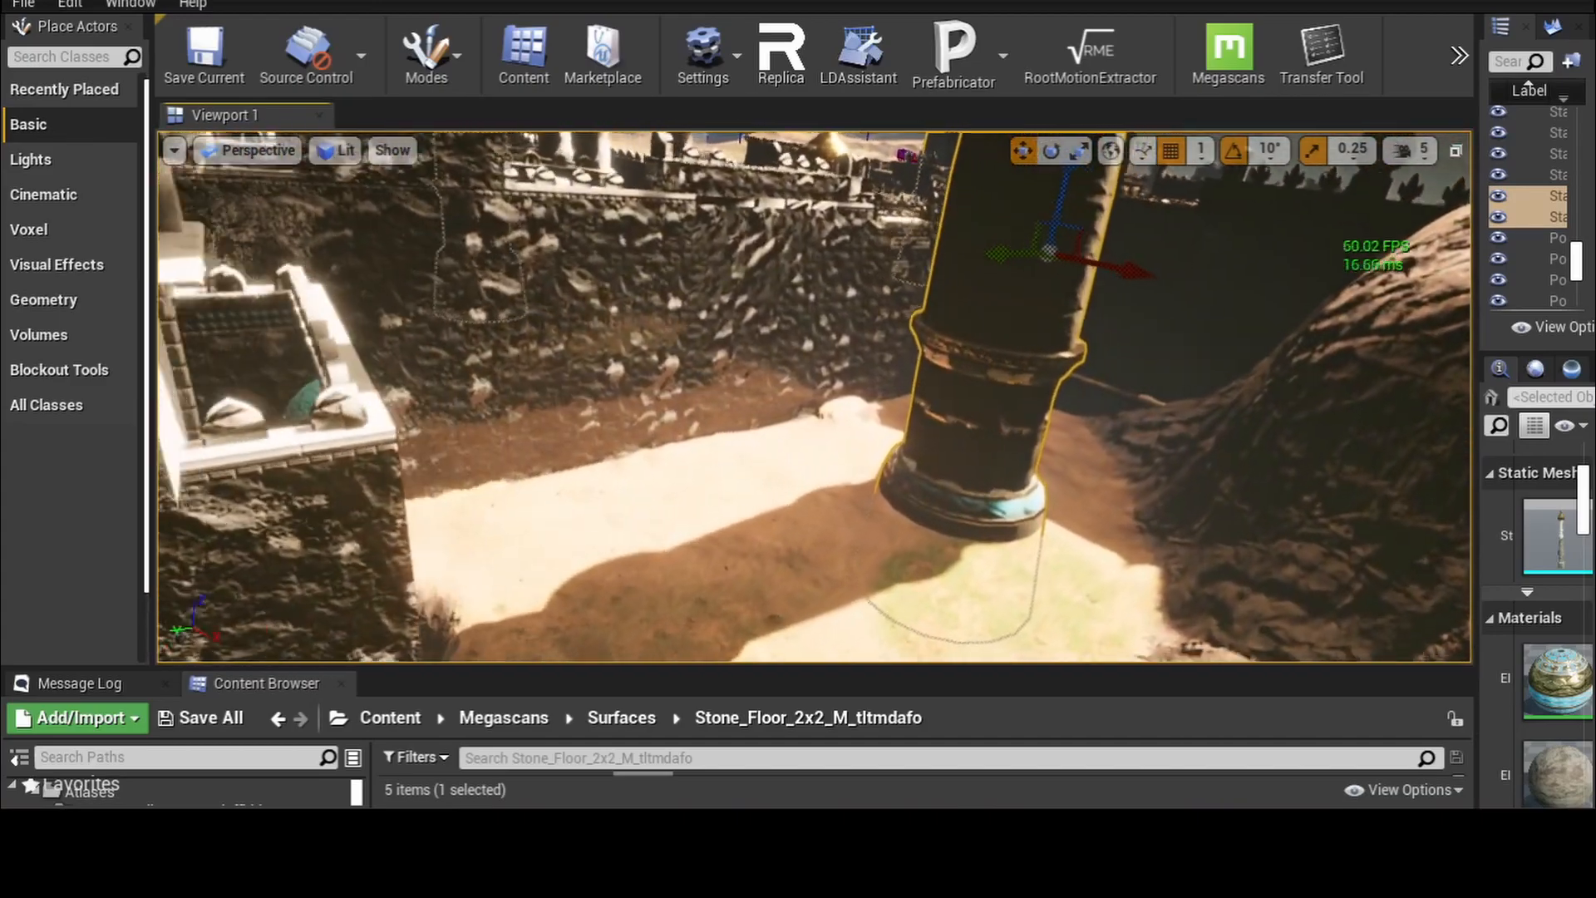
right_click_drag(815, 396, 632, 279)
key("w")
key("s")
right_click_drag(880, 349, 880, 349)
key("s")
key("d")
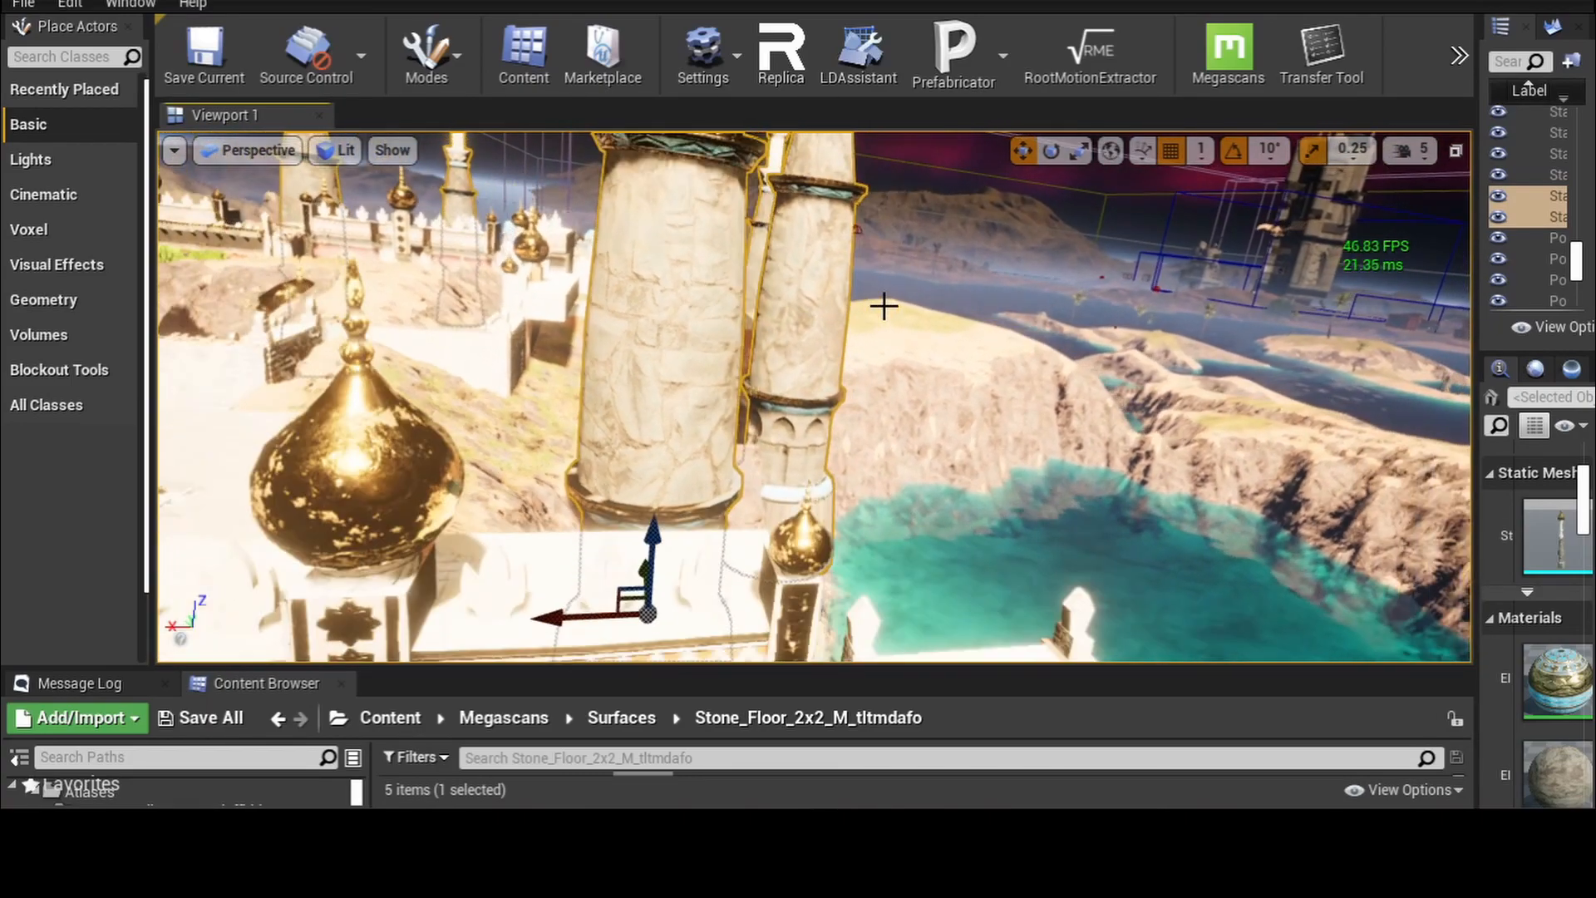
- Select the slimmer tower near the lake cliff, turn off rotation snapping, and tilt the tower over towards the water
left_click(812, 294)
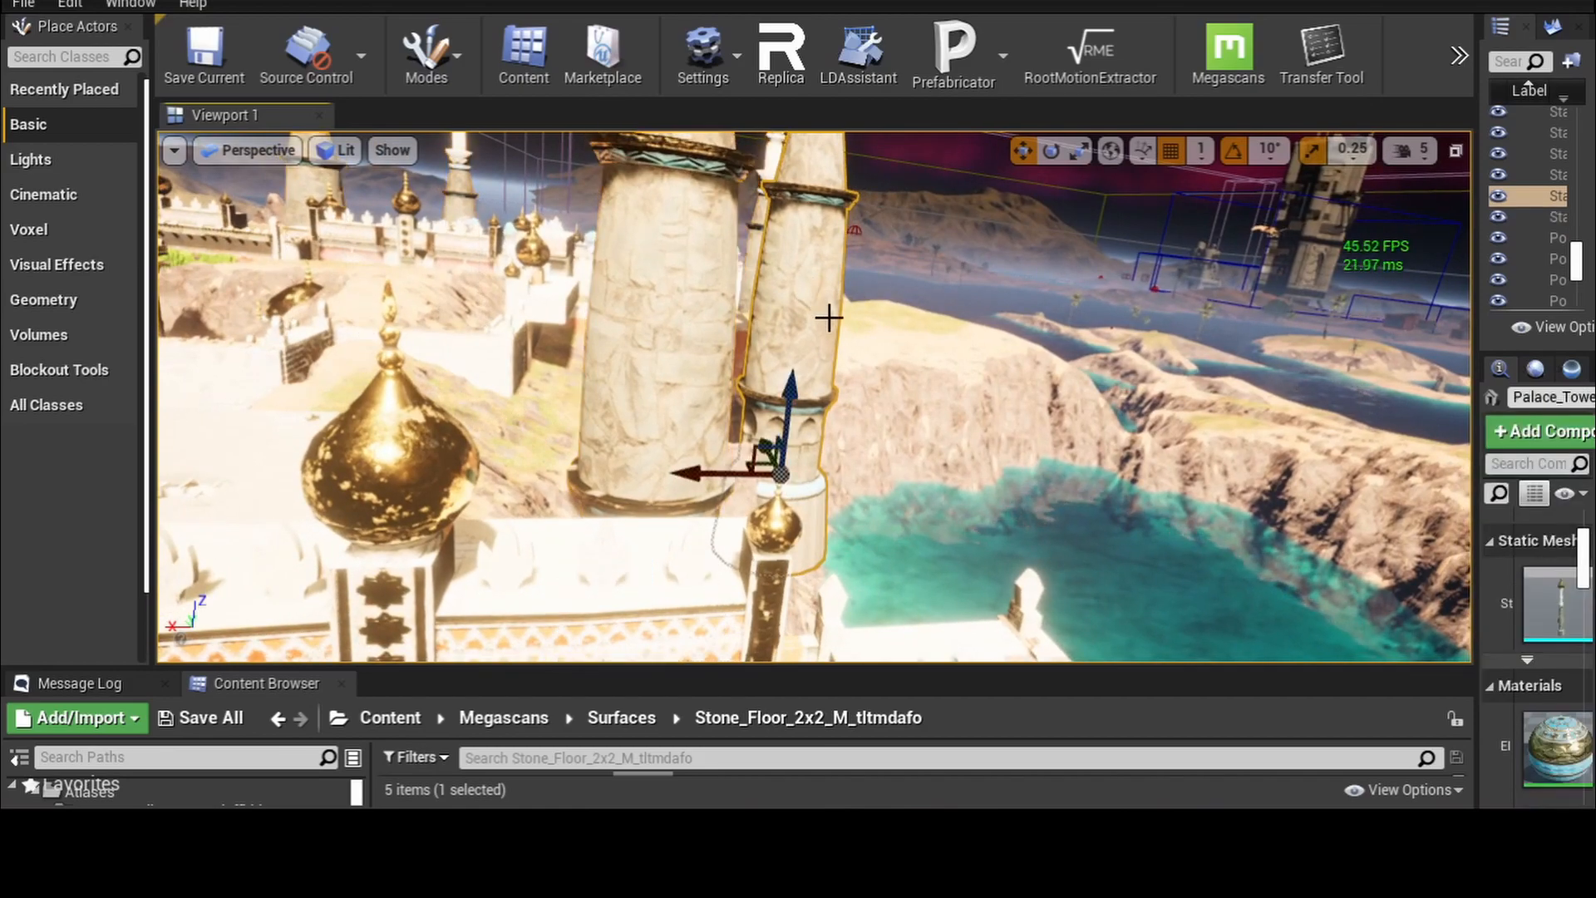
left_click(1054, 152)
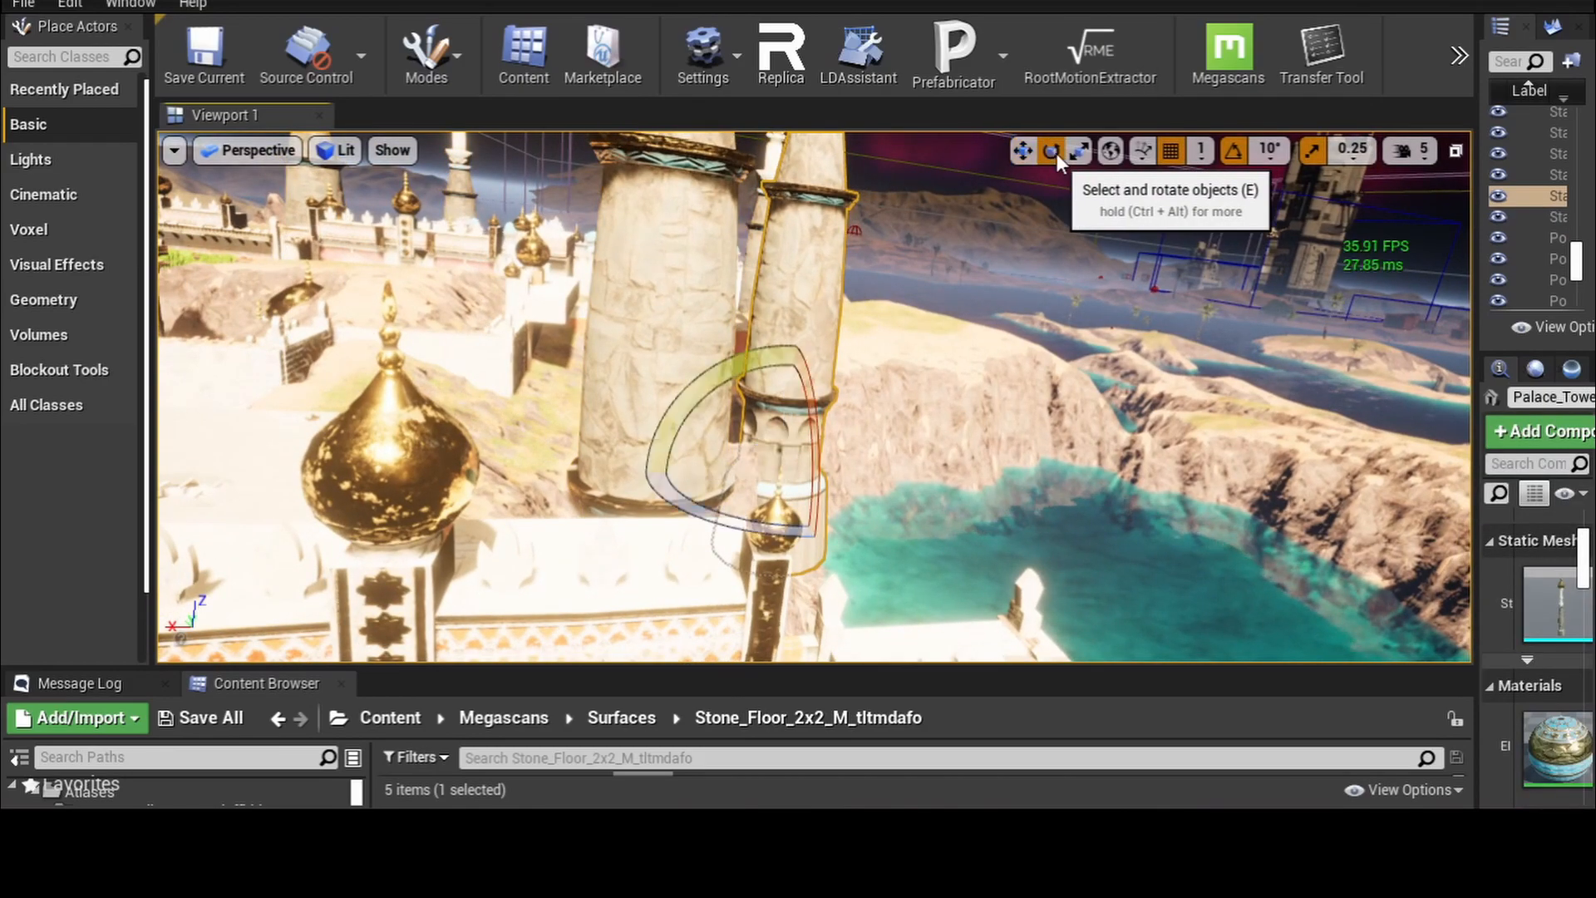
left_click(1235, 155)
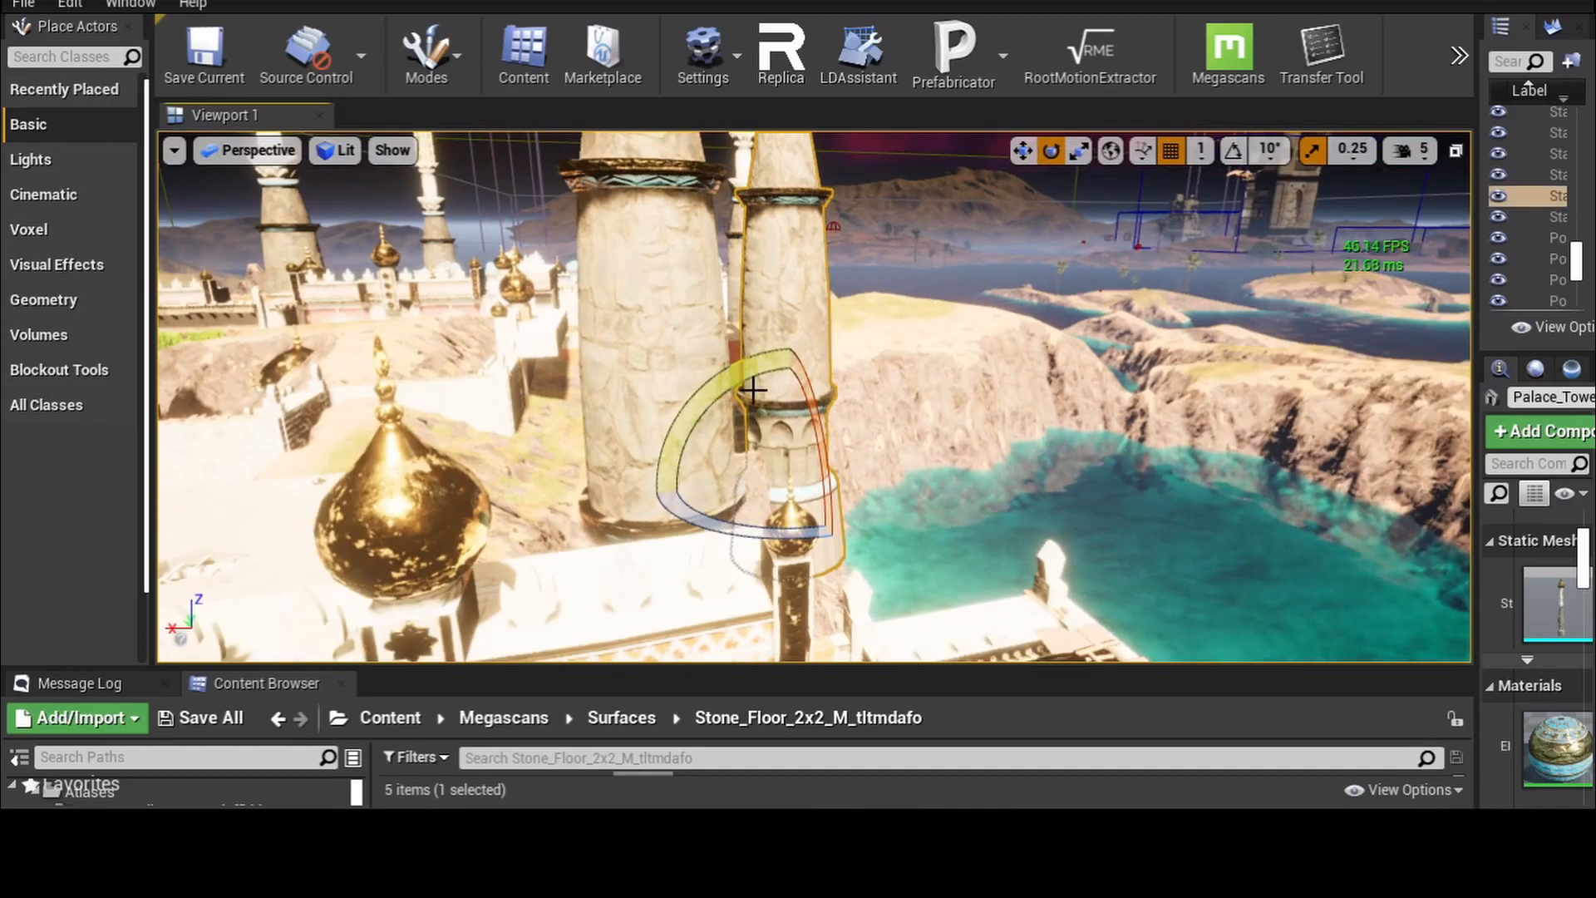
left_click_drag(760, 387, 1018, 387)
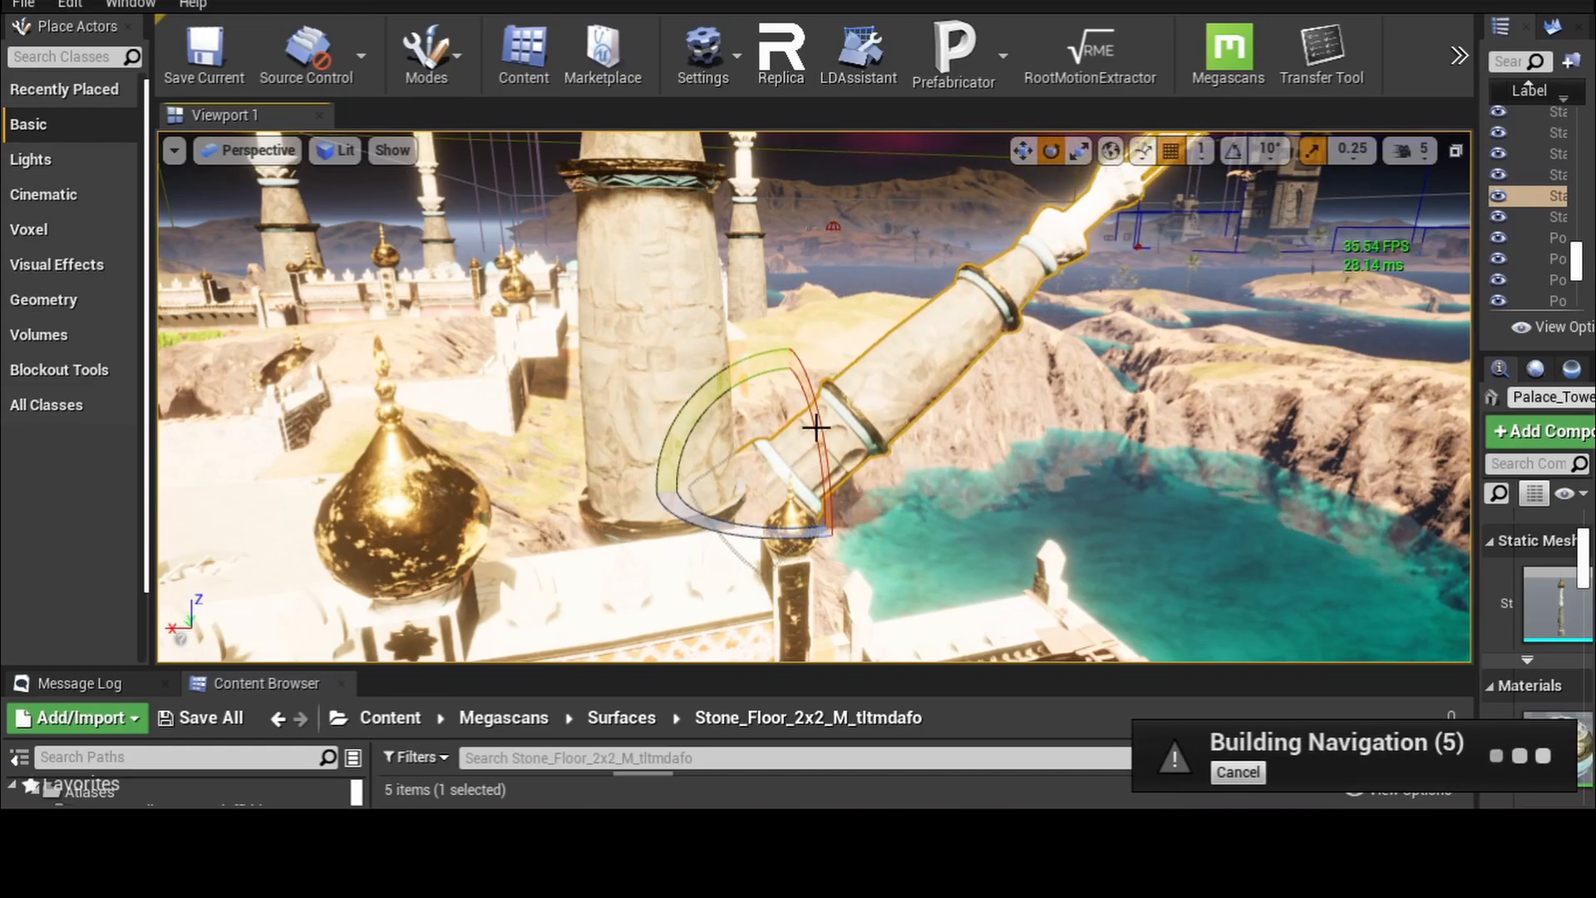
right_click_drag(991, 436, 915, 432)
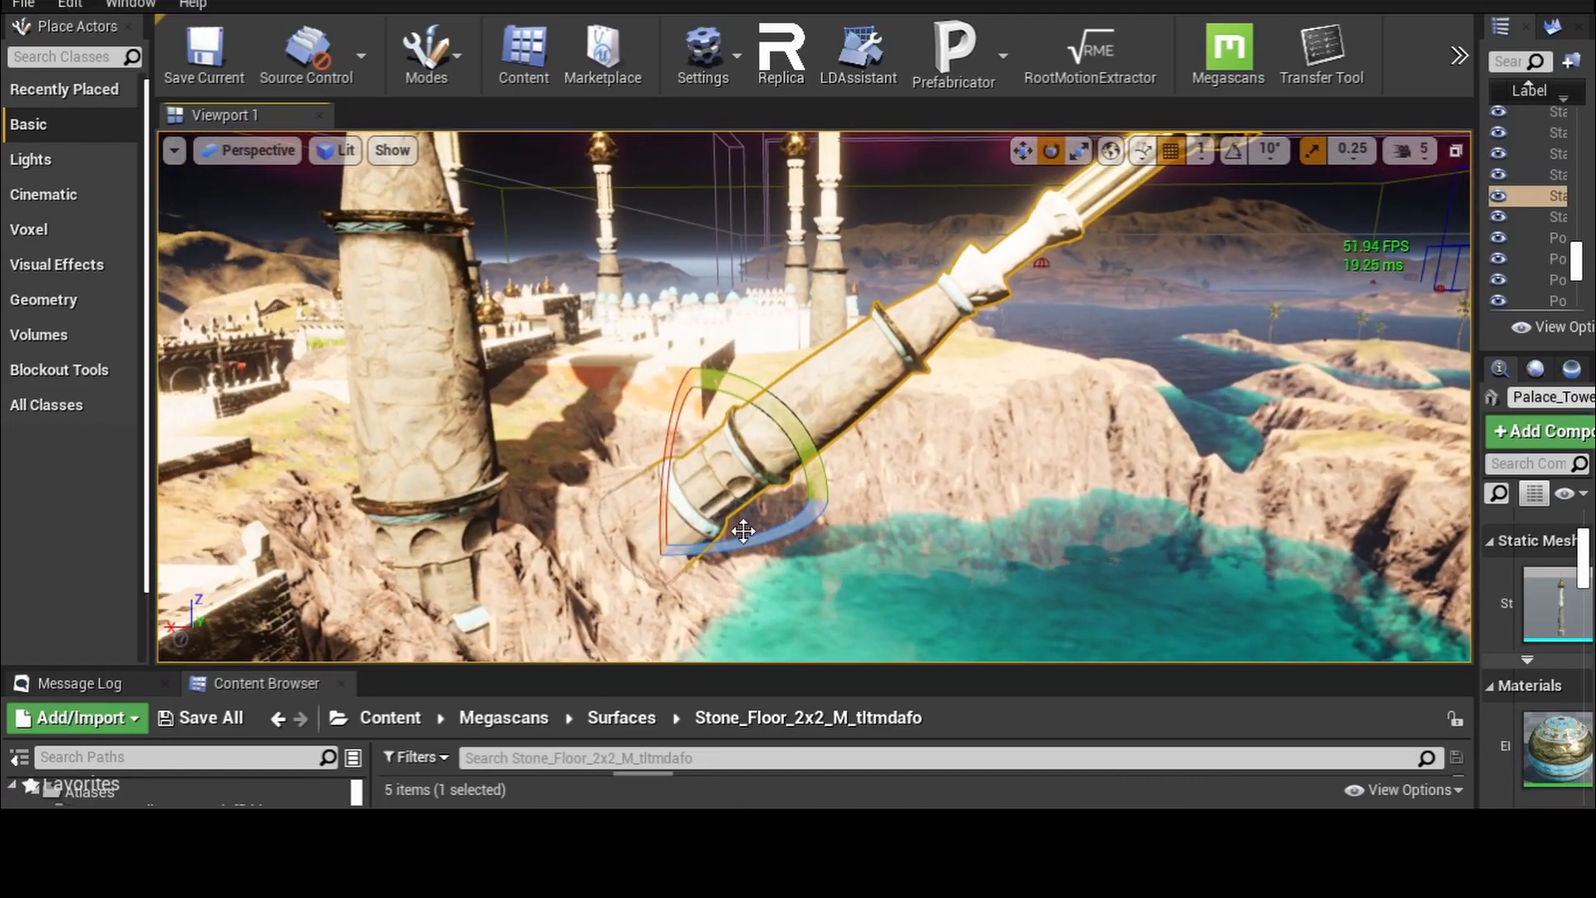
left_click_drag(746, 547, 941, 541)
right_click_drag(890, 433, 875, 449)
left_click_drag(855, 409, 1003, 447)
right_click_drag(1003, 448, 1143, 492)
mouse_move(659, 331)
left_mouse_down()
mouse_move(715, 387)
mouse_move(648, 313)
left_mouse_up()
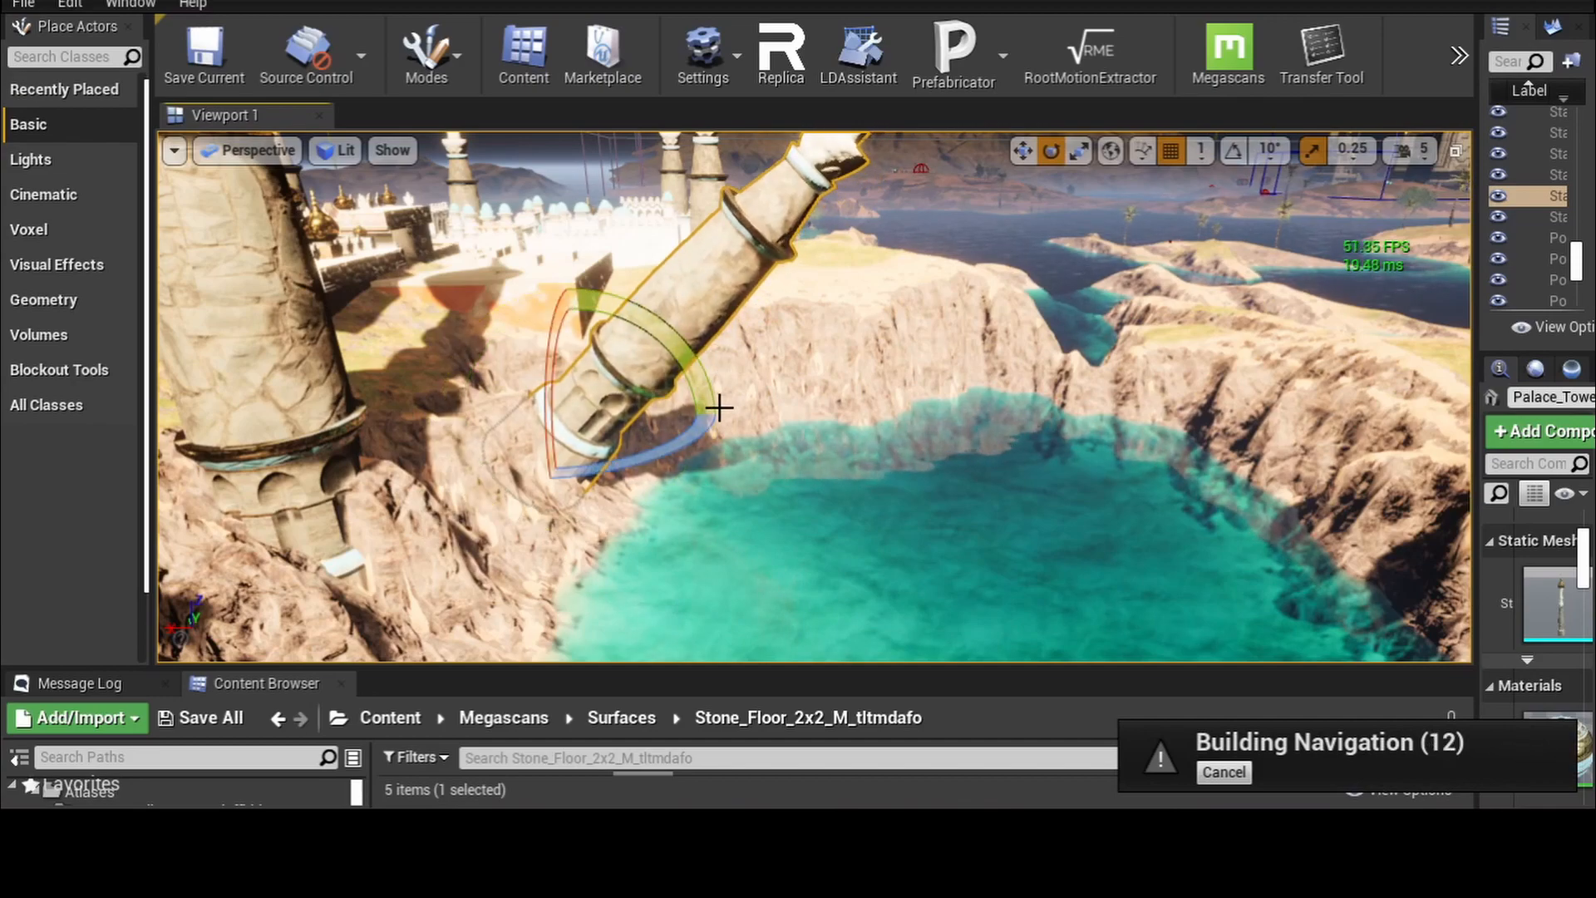
- Move the leaning tower's base against the cliff edge and fine-tune its tilt
left_click(1023, 153)
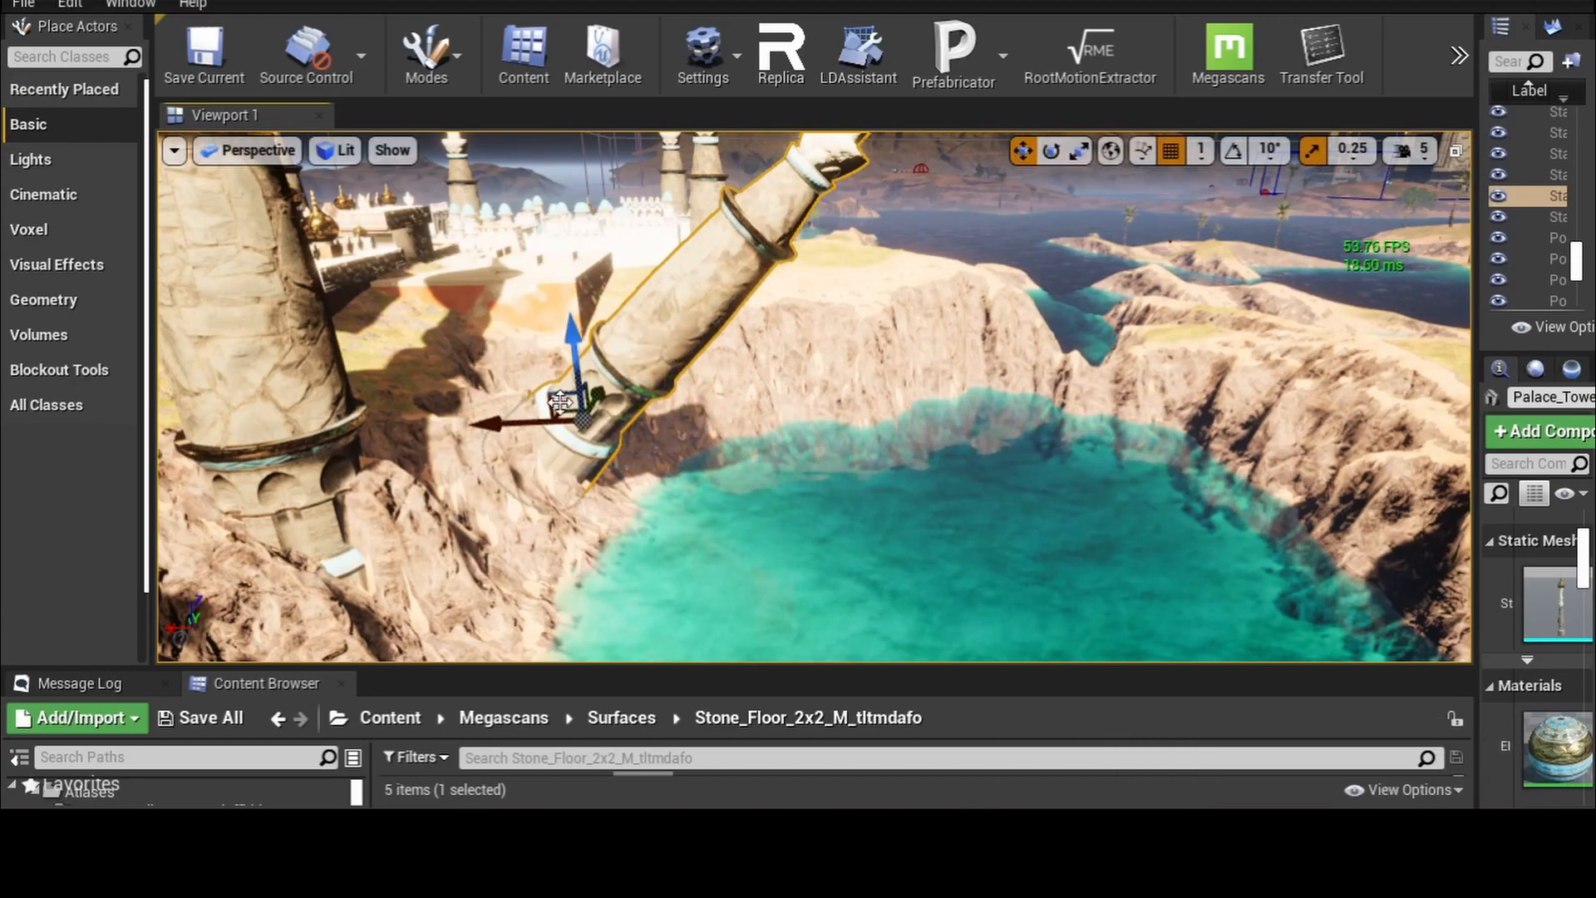
left_click_drag(576, 413, 525, 393)
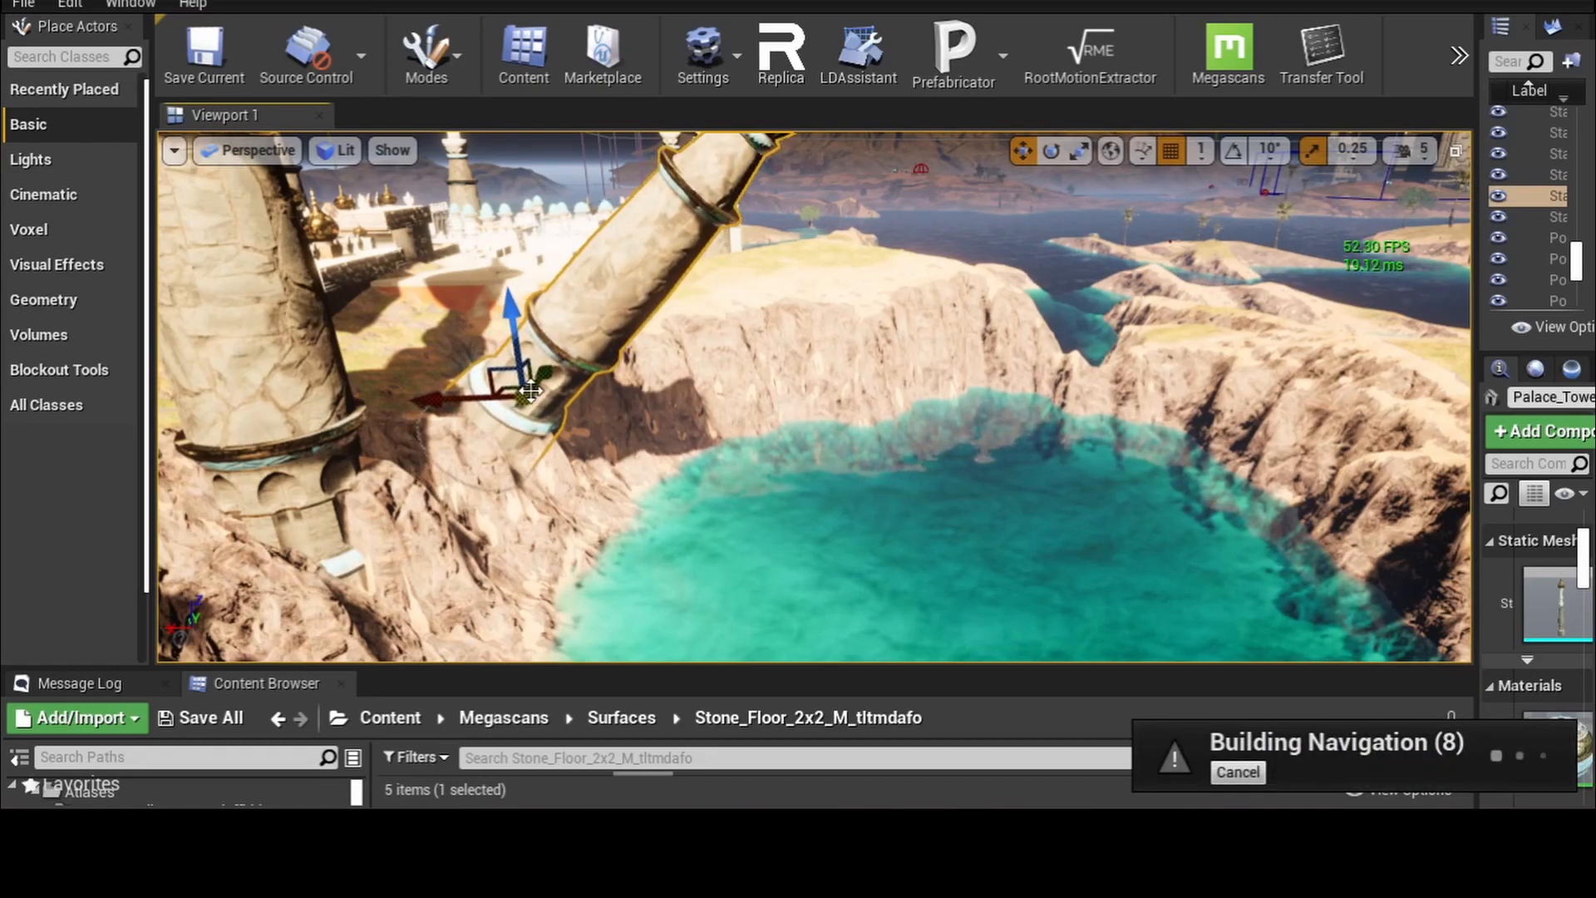
left_click(1051, 151)
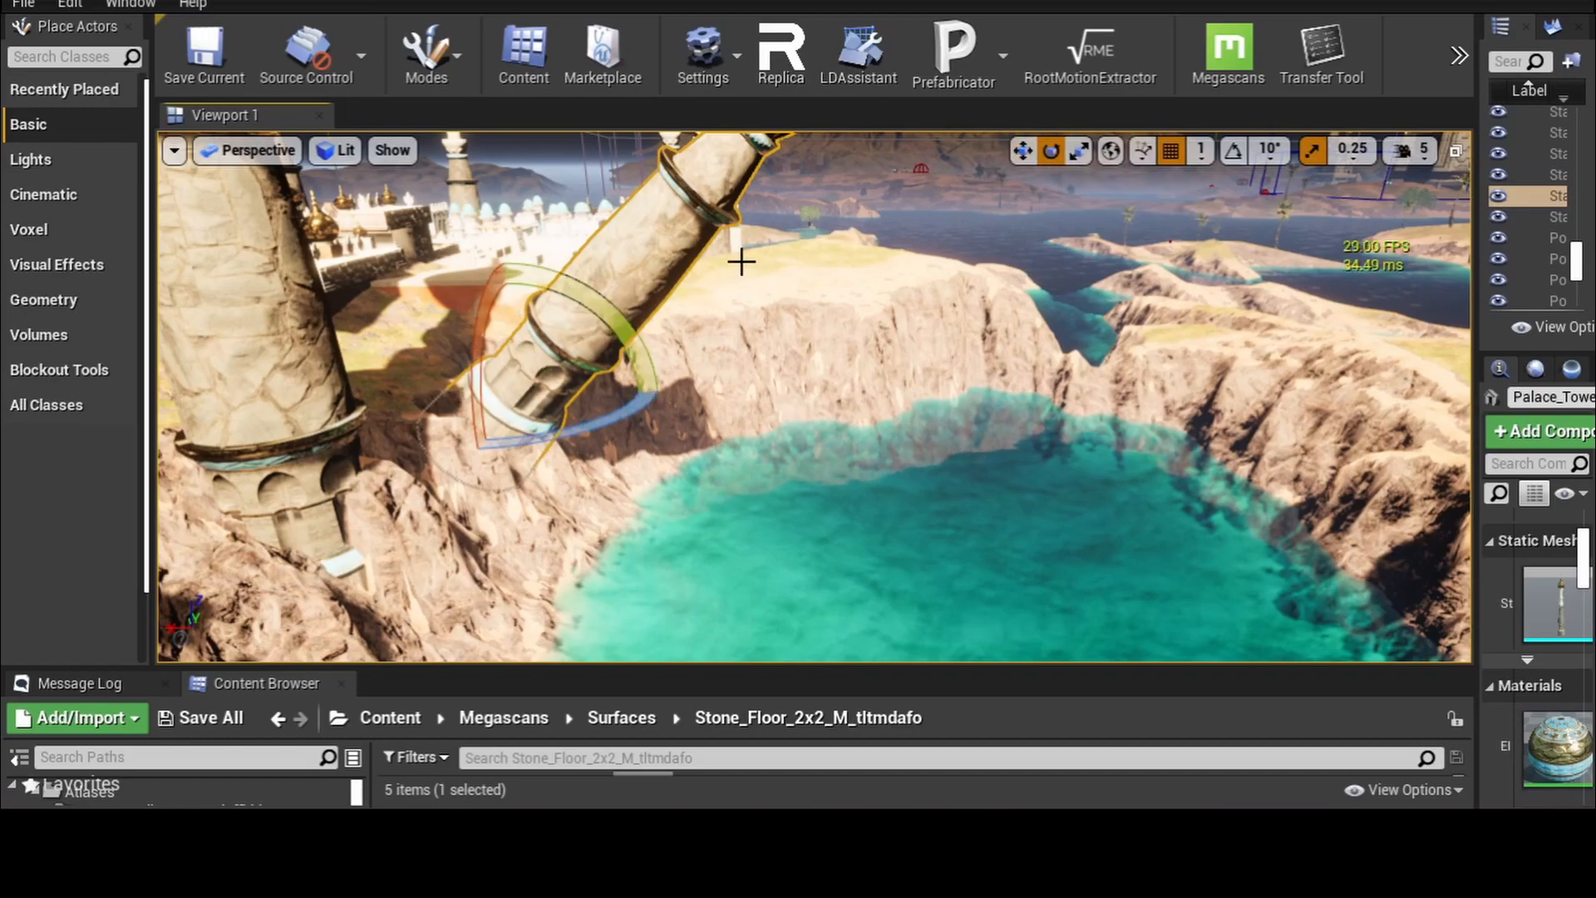
left_click_drag(610, 332, 617, 336)
- Examine the palace courtyard and the remaining towers from inside and above
right_click_drag(617, 337, 934, 441)
key("d")
left_click(931, 441)
right_click_drag(906, 569, 1085, 598)
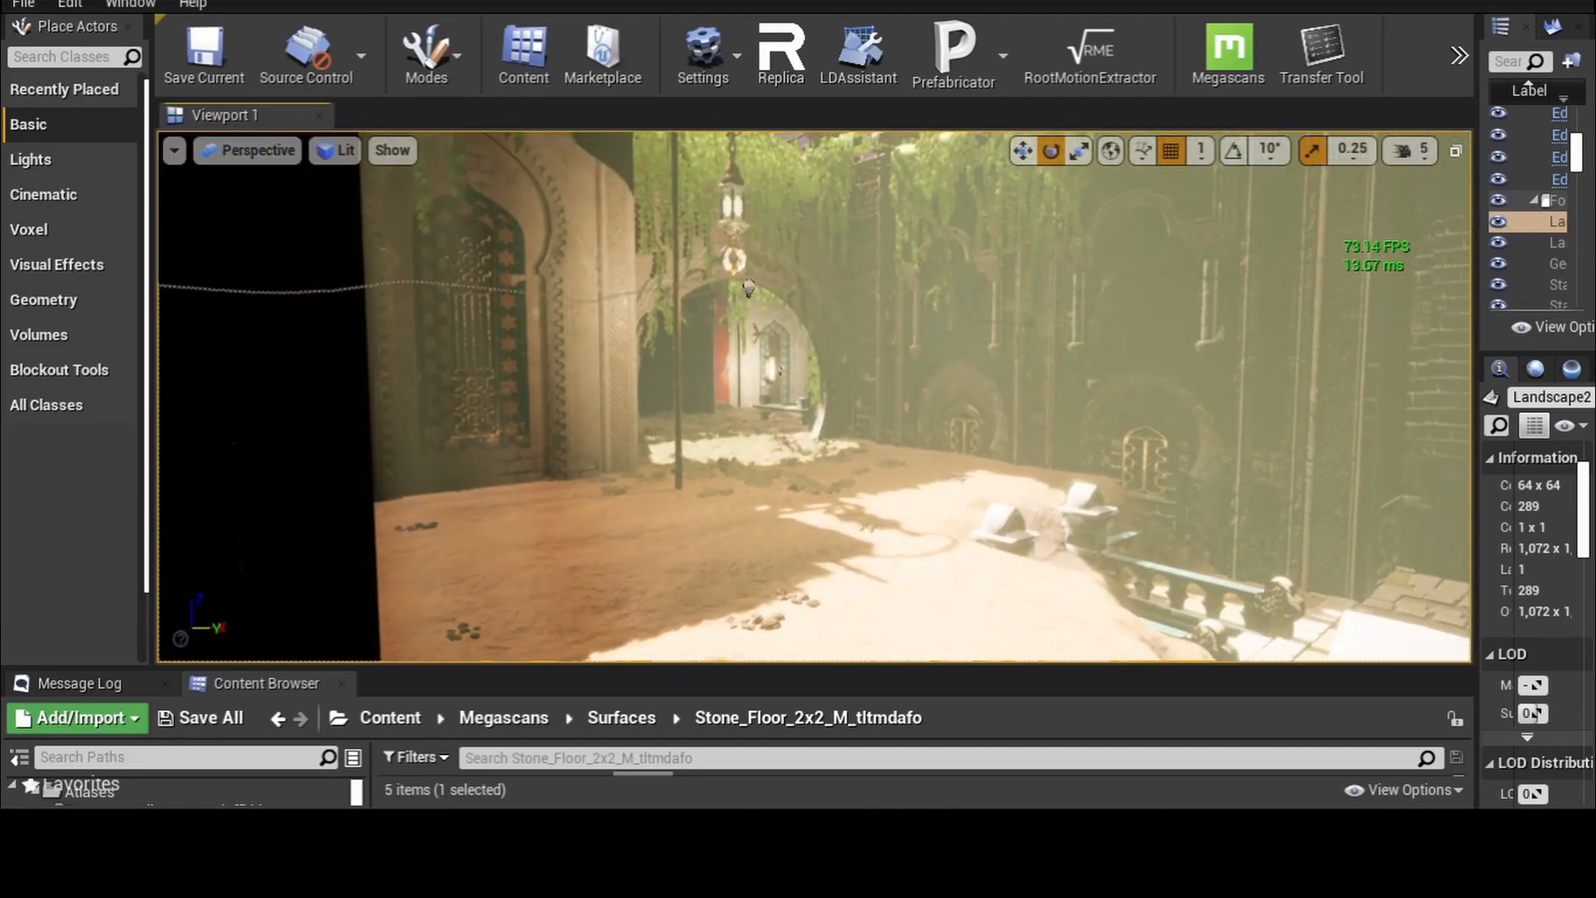
key("s")
right_click_drag(815, 397, 929, 475)
key("w")
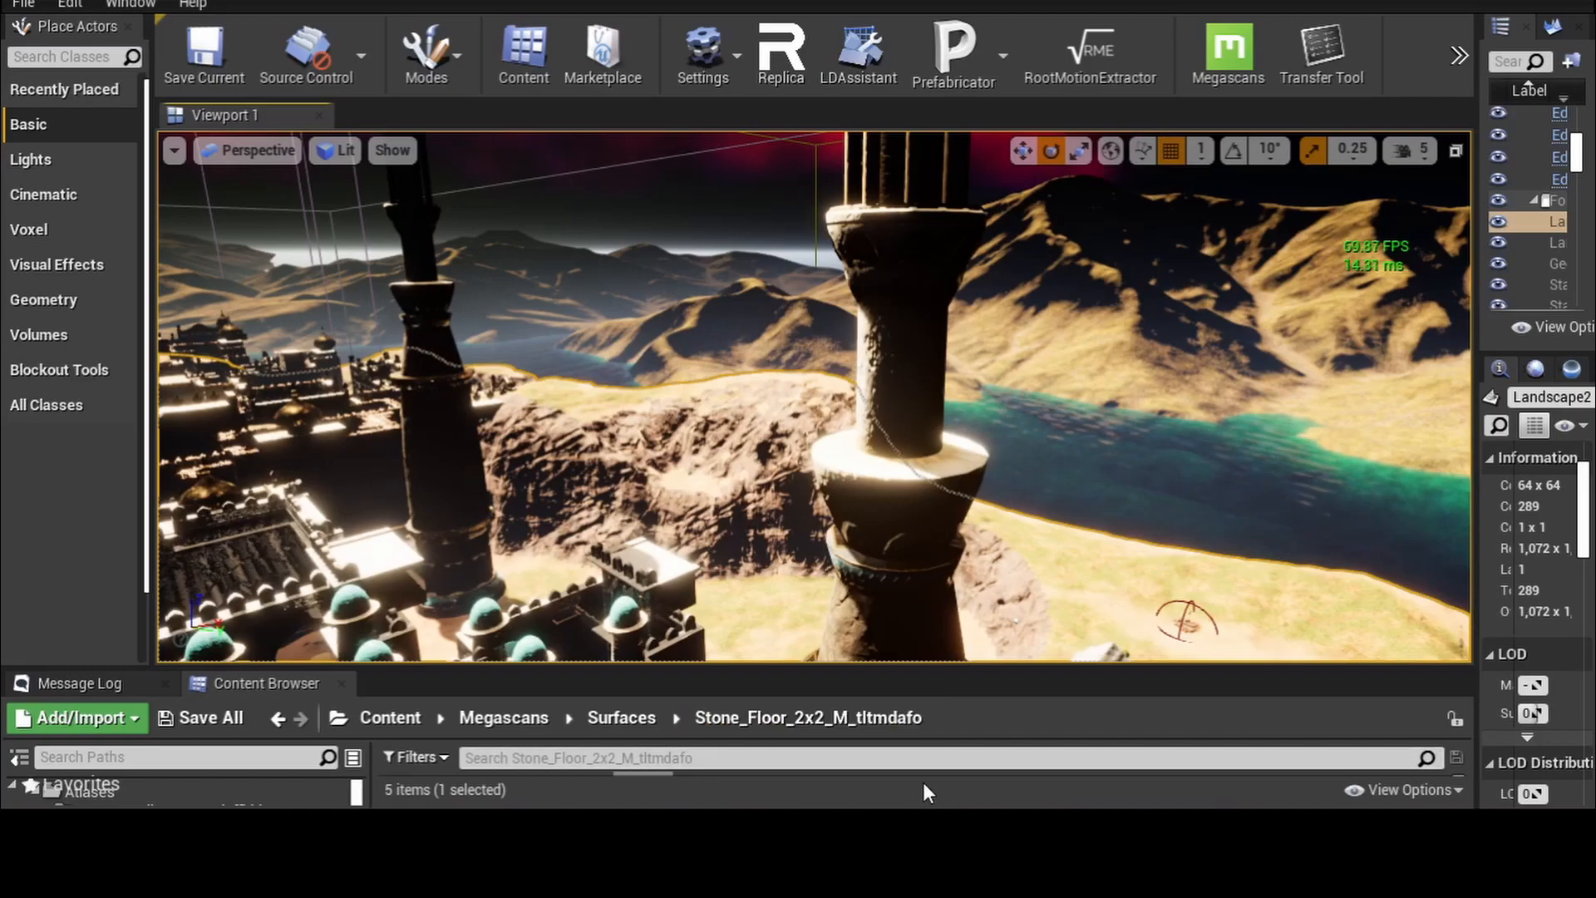
- In the Palace_Tower01 mesh editor, isolate Element 2 to inspect which tower parts use it, and turn the isolation off again
mouse_move(1001, 757)
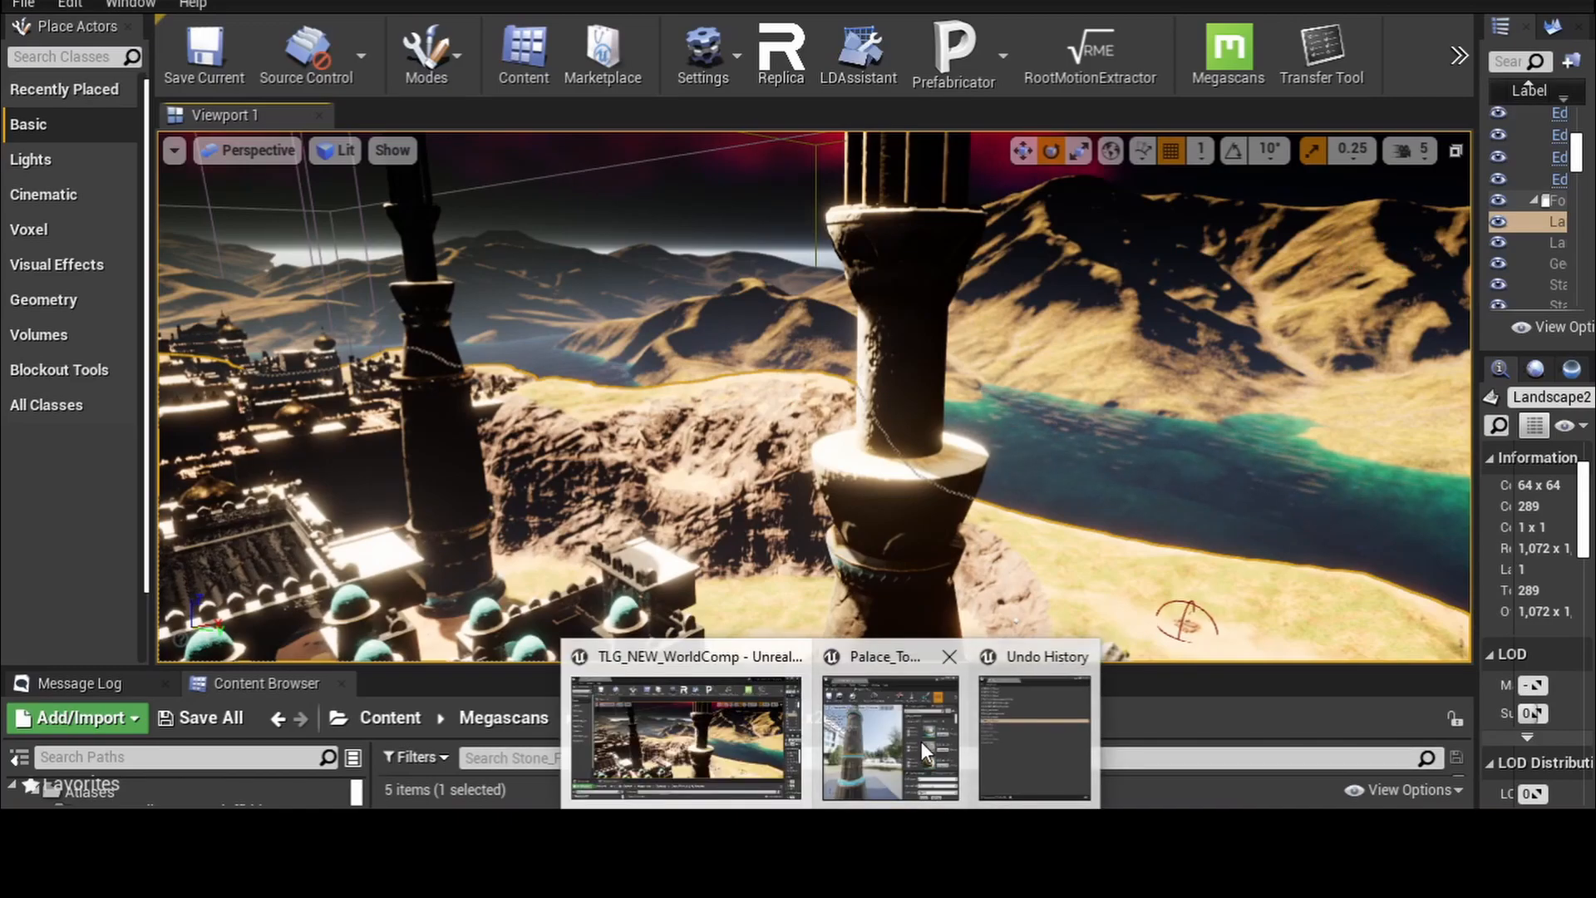
left_click(895, 747)
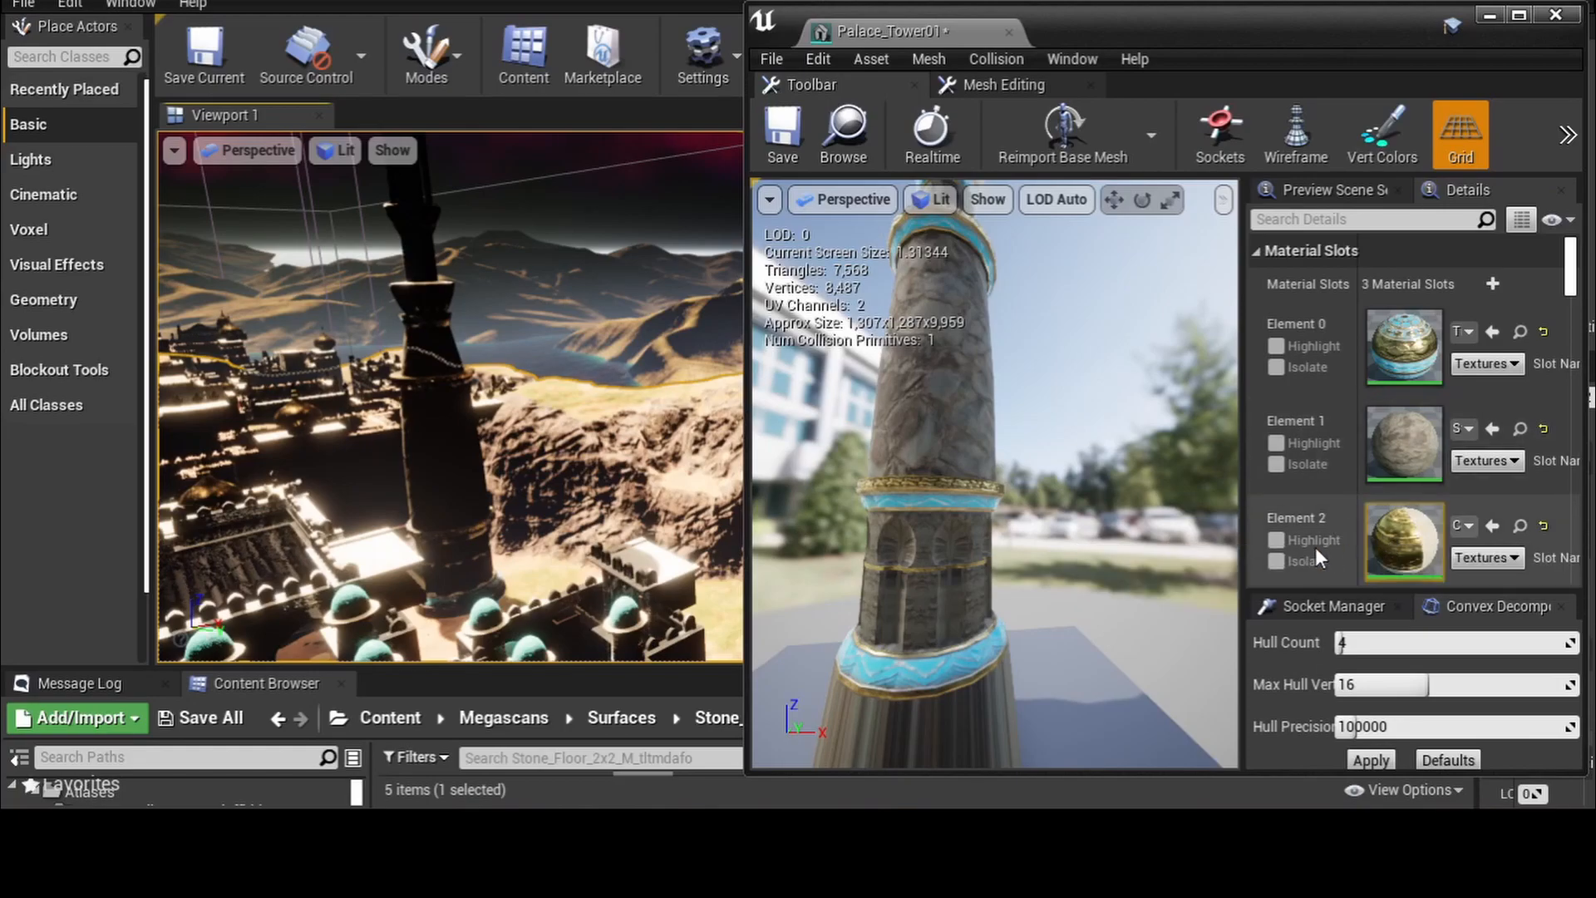
left_click(1275, 561)
scroll(1073, 503, "up", 1)
scroll(1073, 503, "down", 2)
middle_click_drag(1073, 503, 1019, 585)
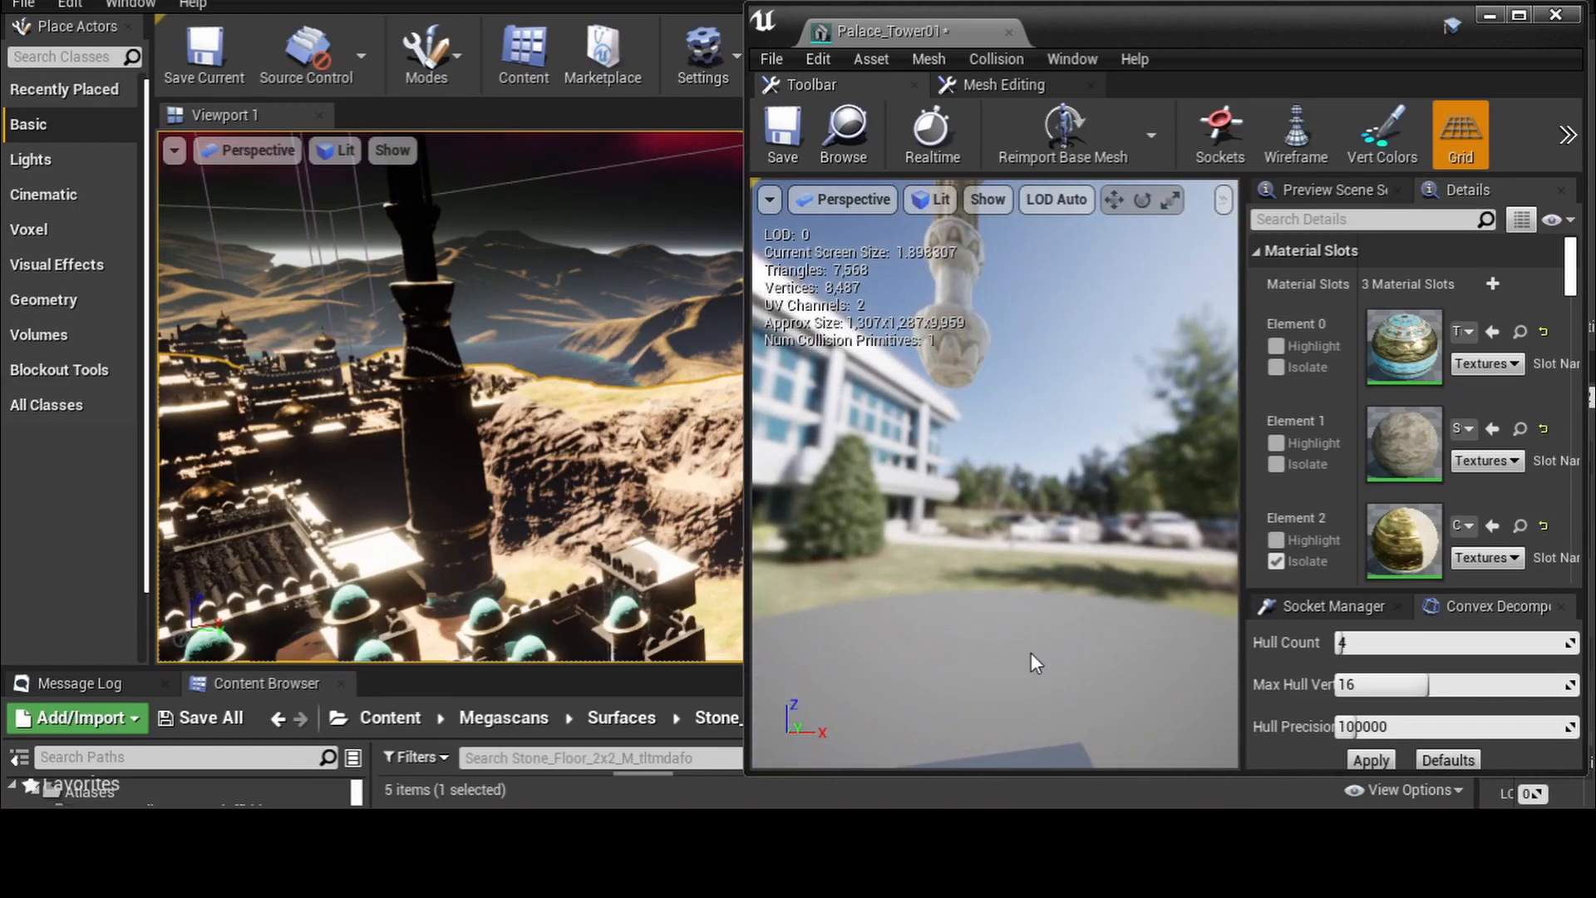
scroll(1143, 636, "up", 3)
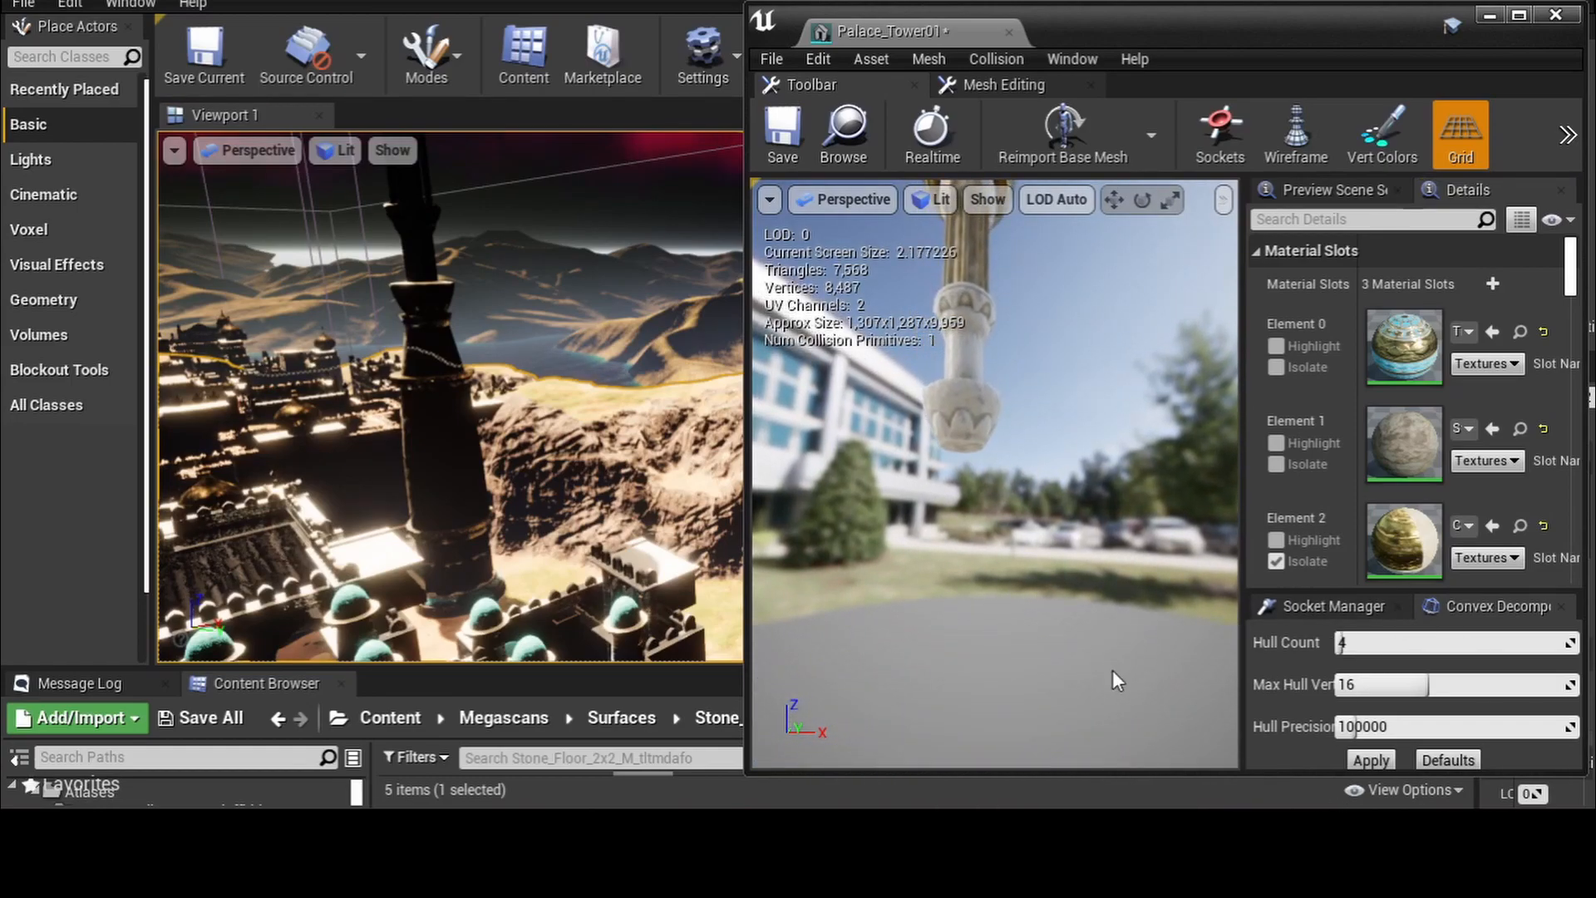
mouse_move(1089, 715)
middle_mouse_down()
mouse_move(1091, 683)
mouse_move(1115, 710)
middle_mouse_up()
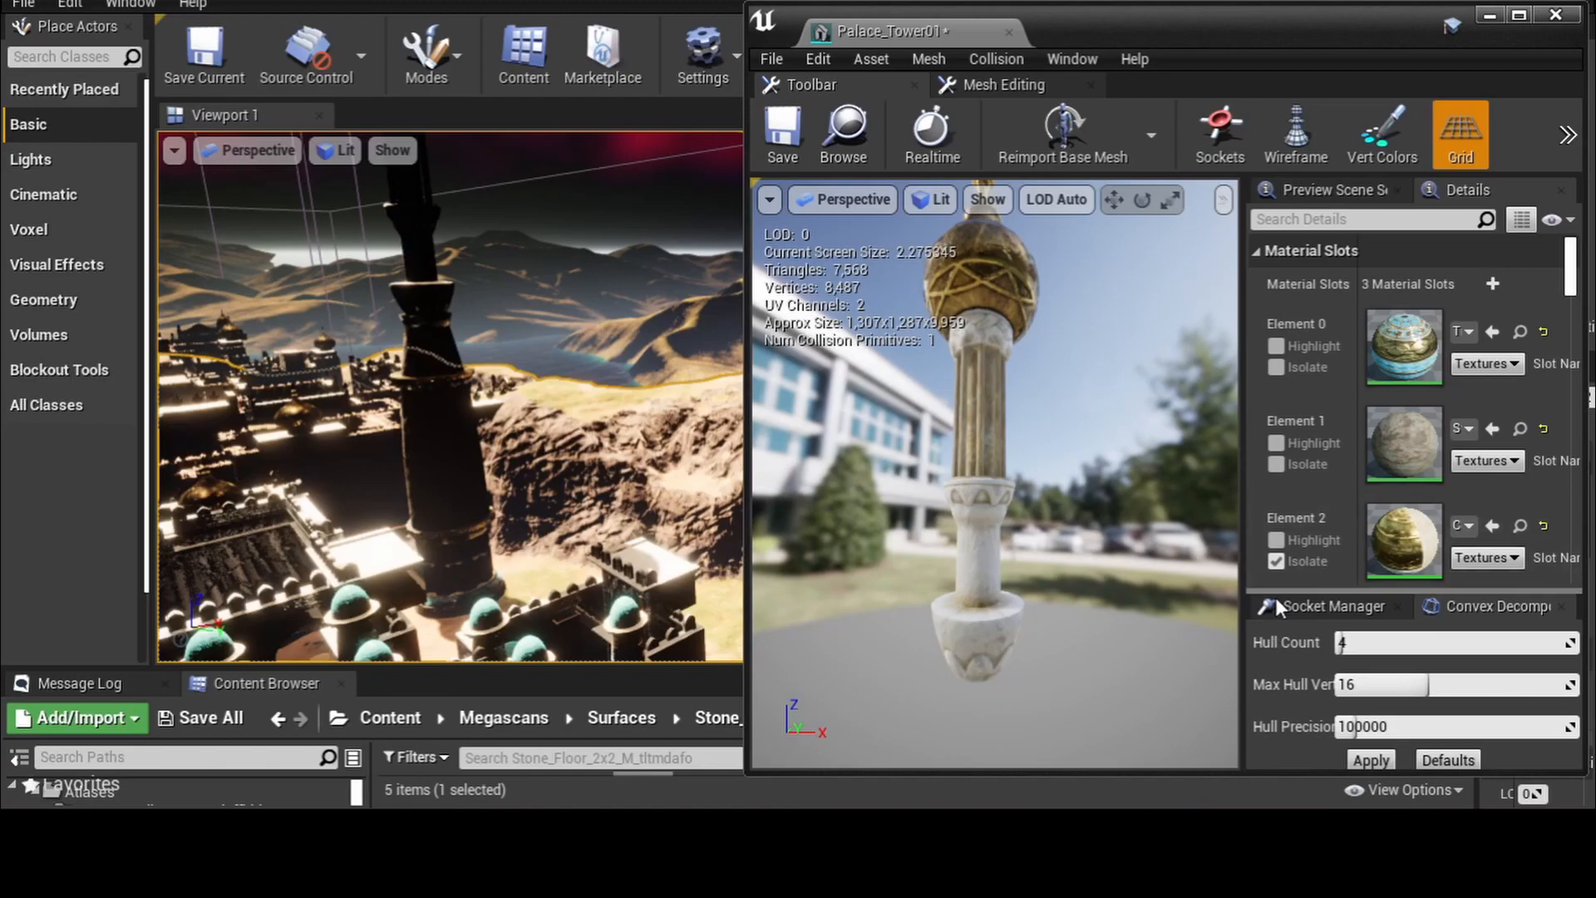
left_click(1277, 560)
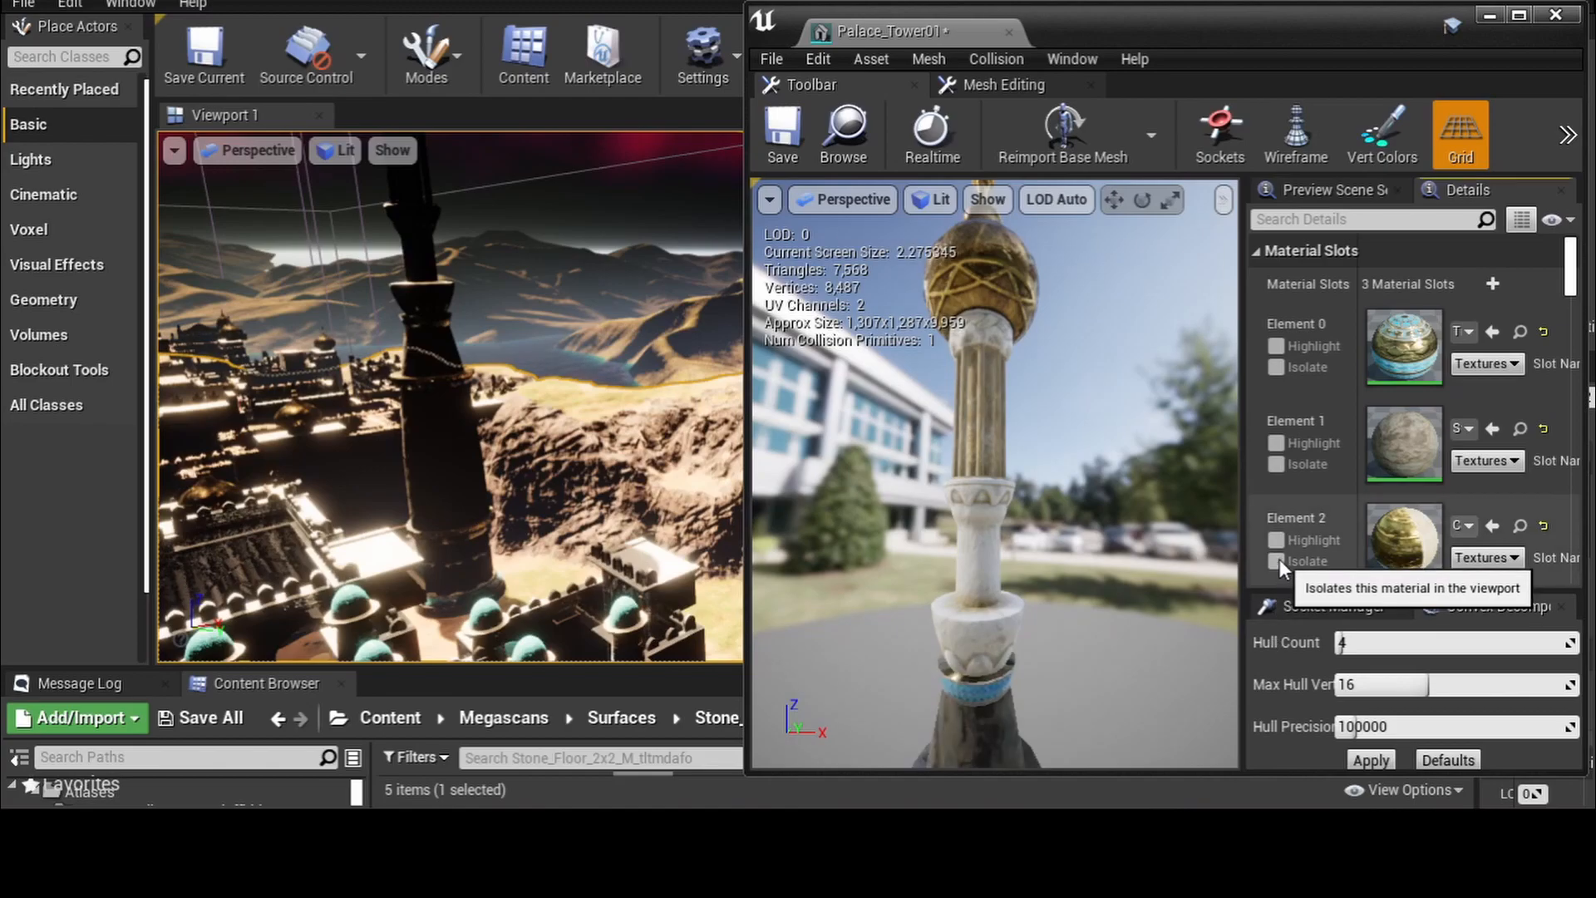
- Open Element 2's material instance CityWalls_Top_Inst, examine its parameters and its parent material's node graph, and close the parent material
double_click(1396, 541)
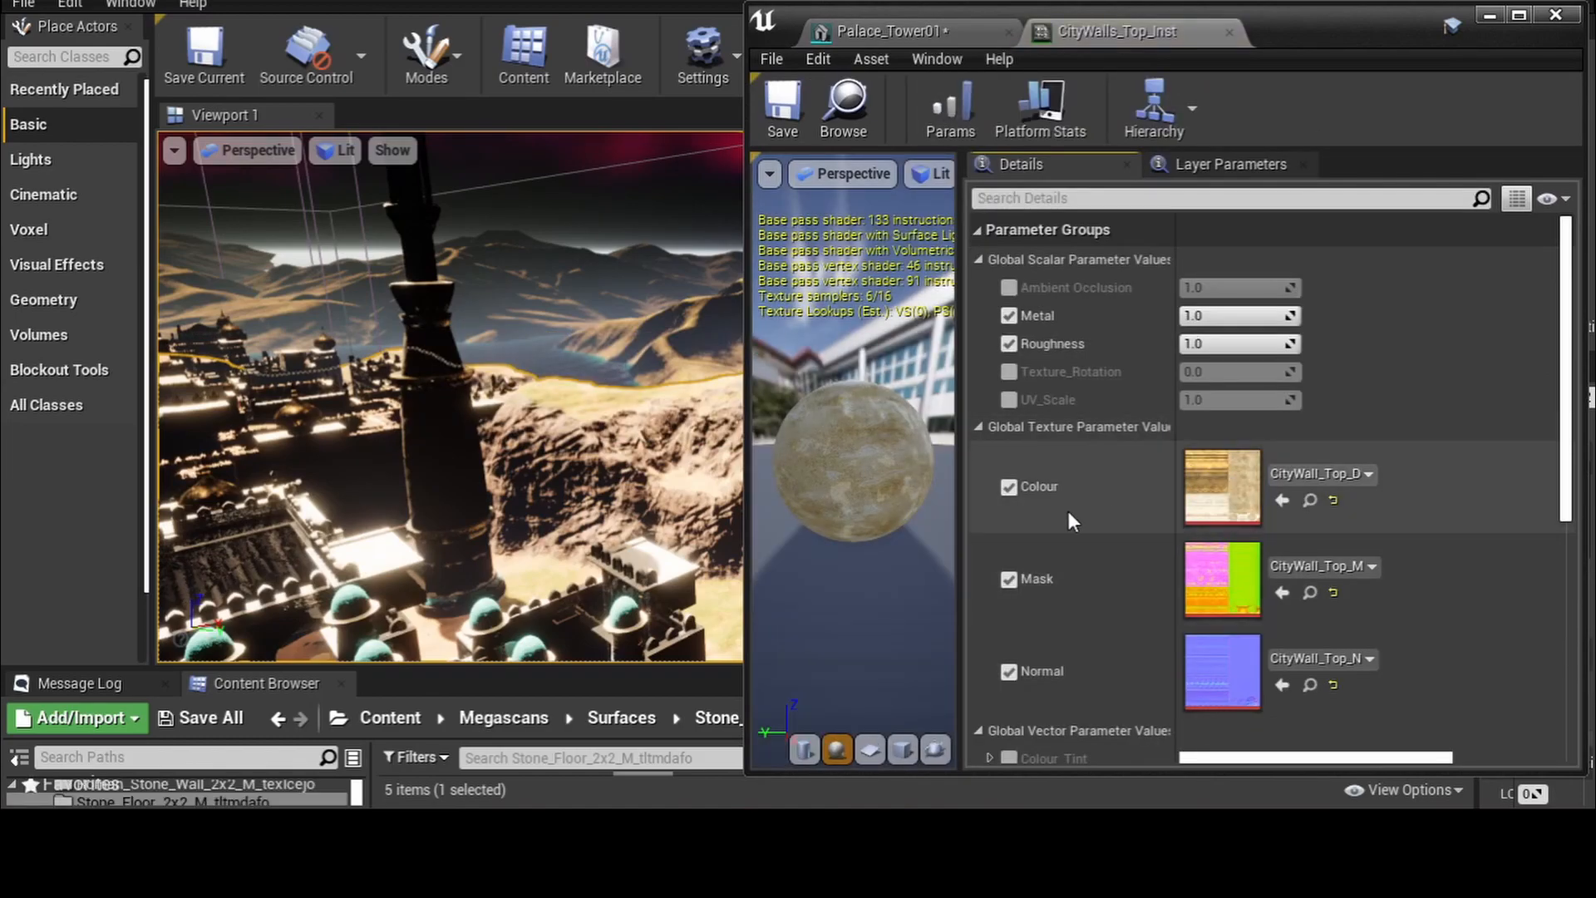
scroll(1071, 521, "down", 1)
scroll(1067, 511, "down", 3)
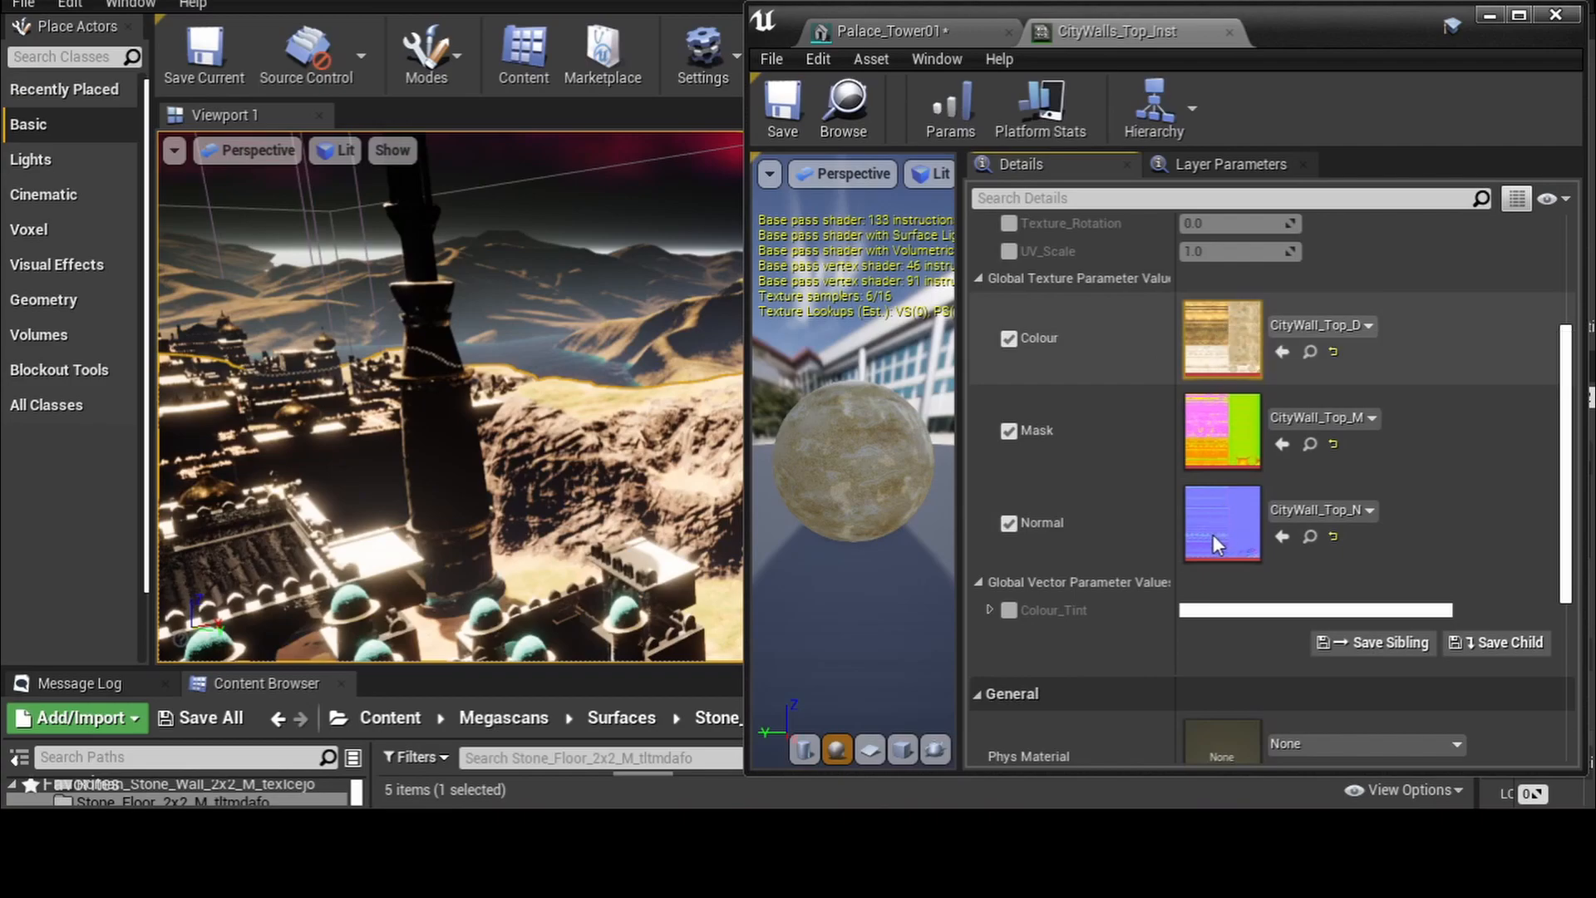
scroll(1188, 456, "down", 9)
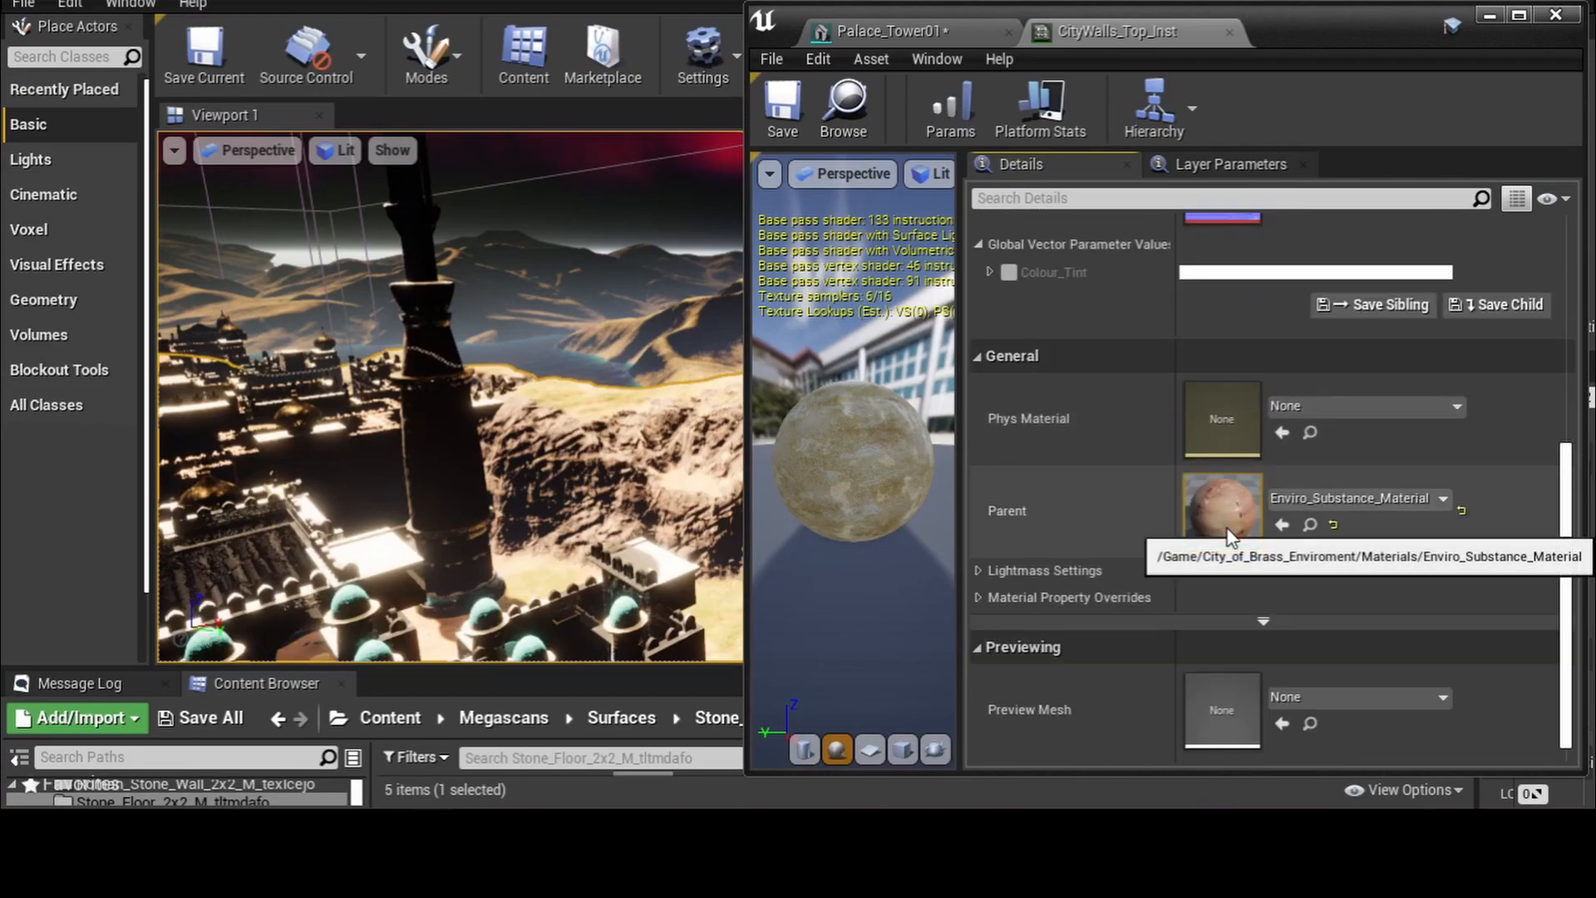
double_click(1233, 529)
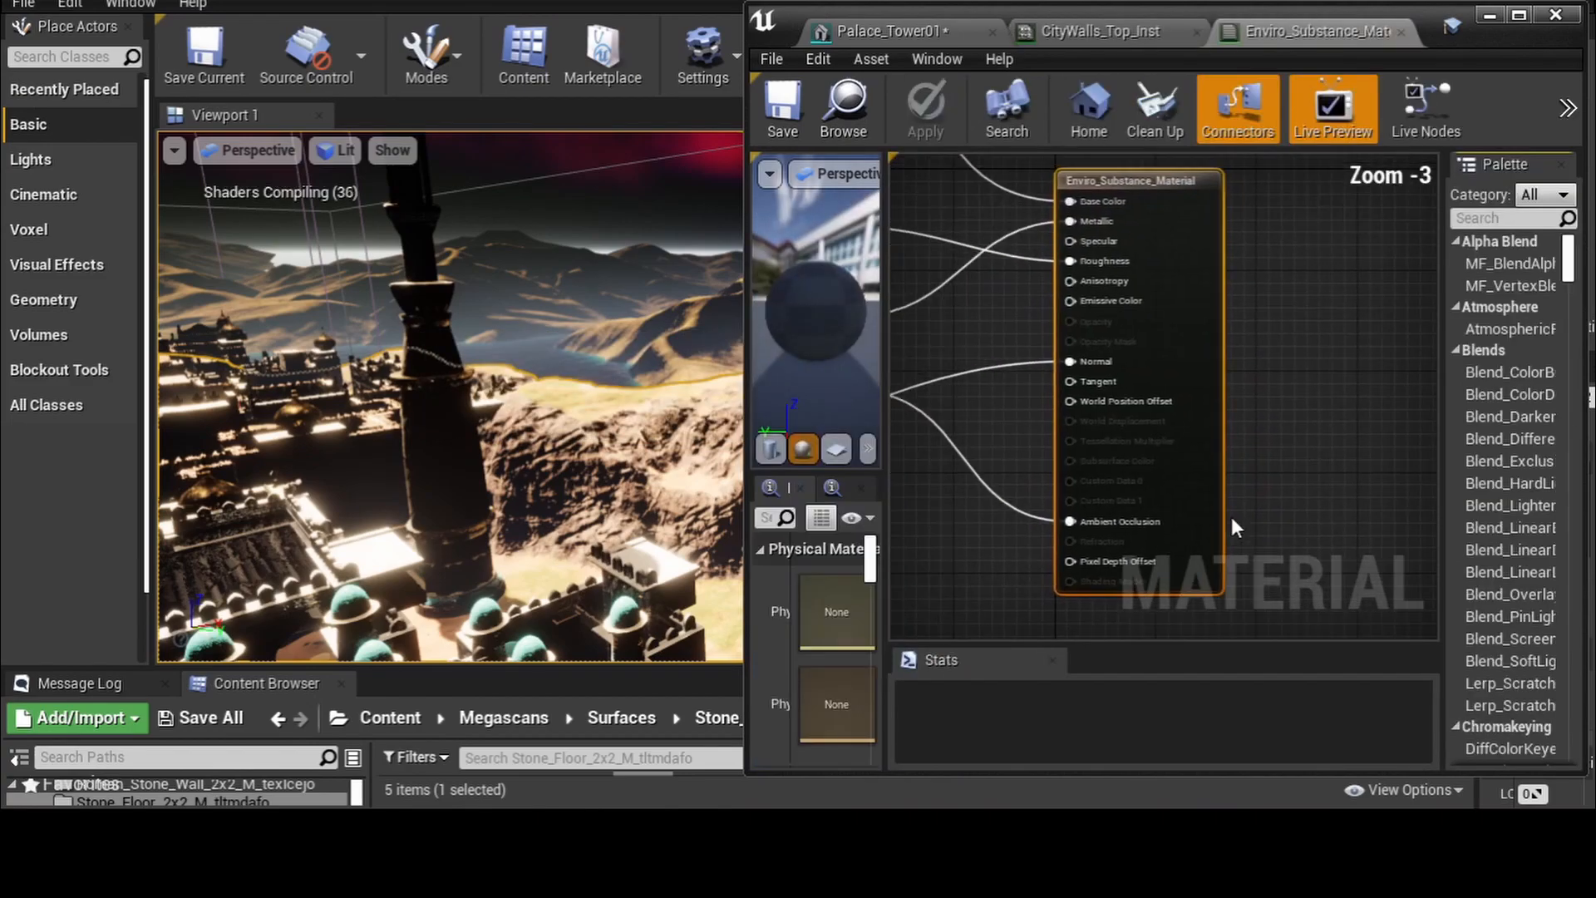
scroll(1015, 427, "down", 5)
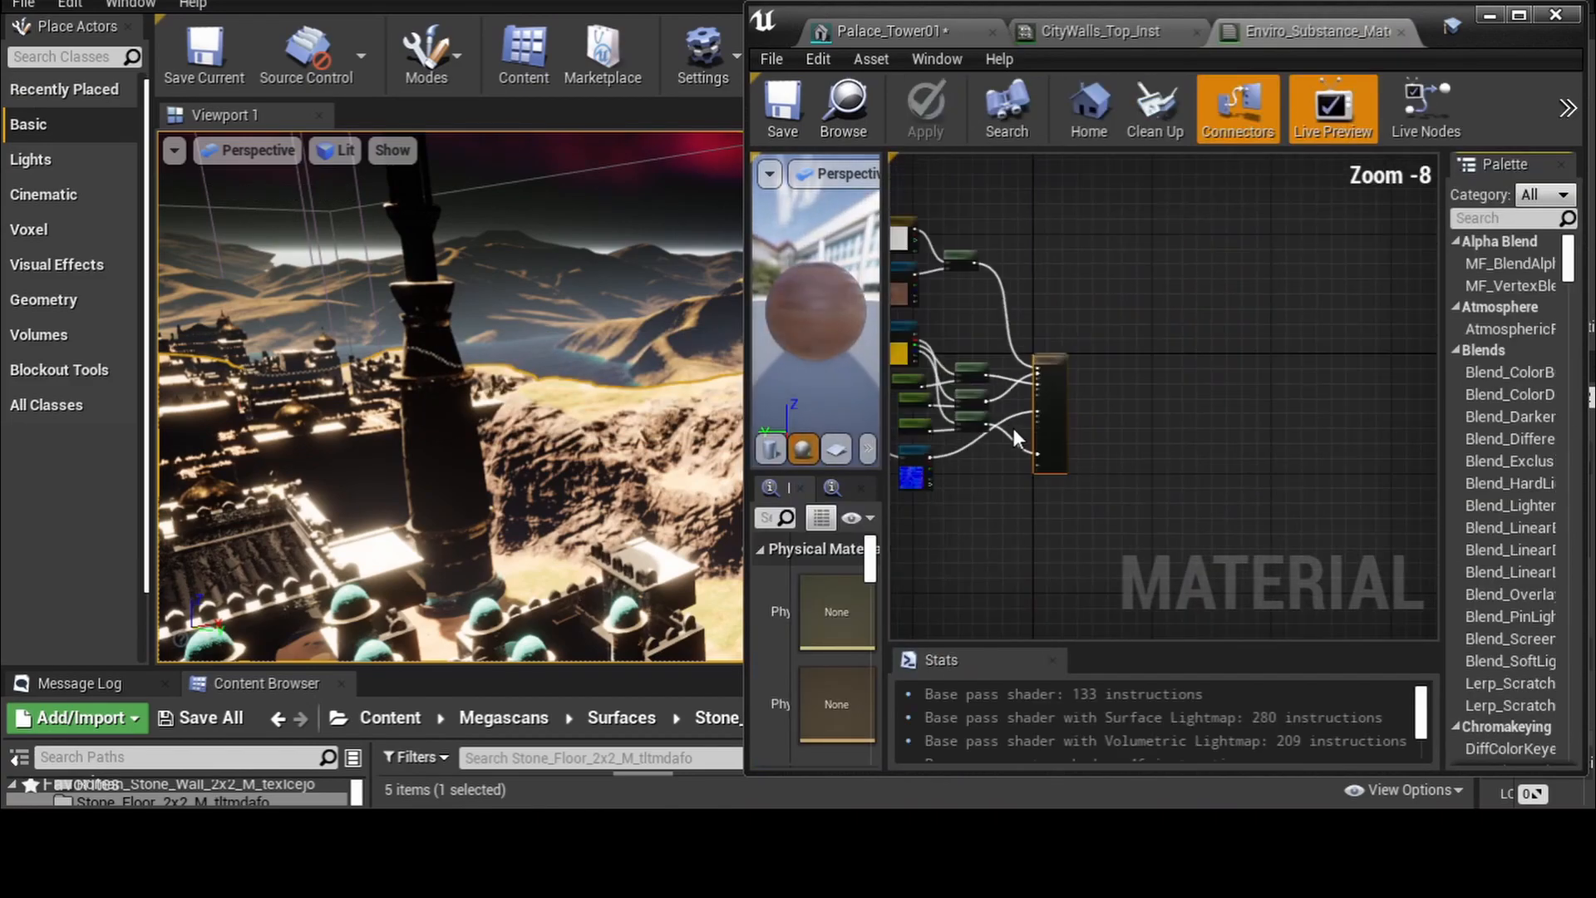
right_click_drag(1012, 493, 1297, 551)
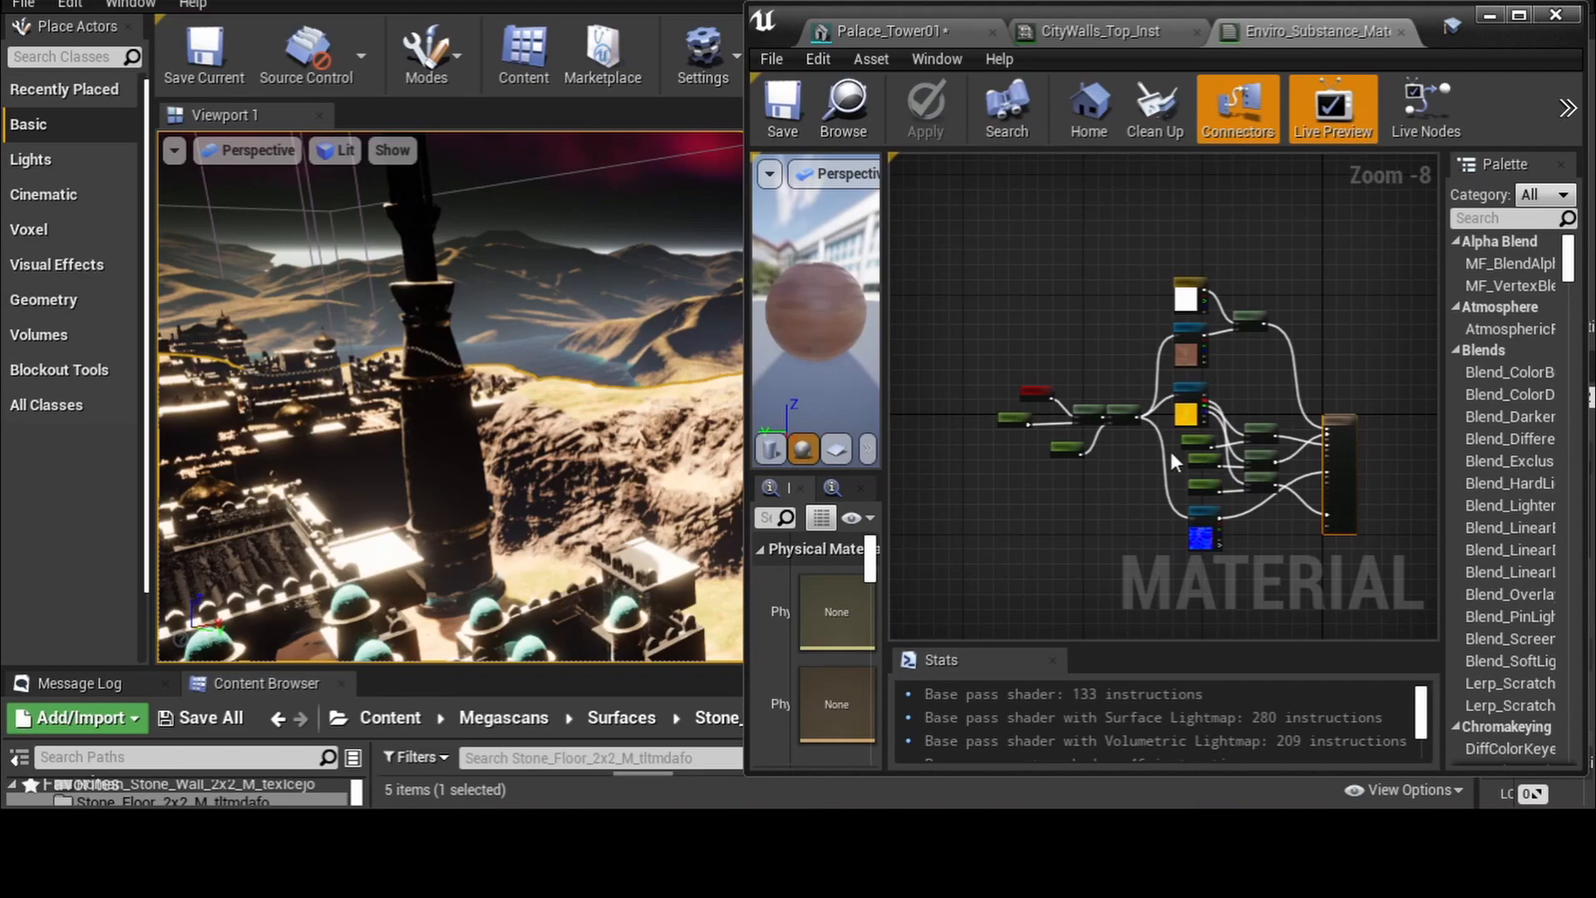
right_click_drag(1119, 376, 1095, 391)
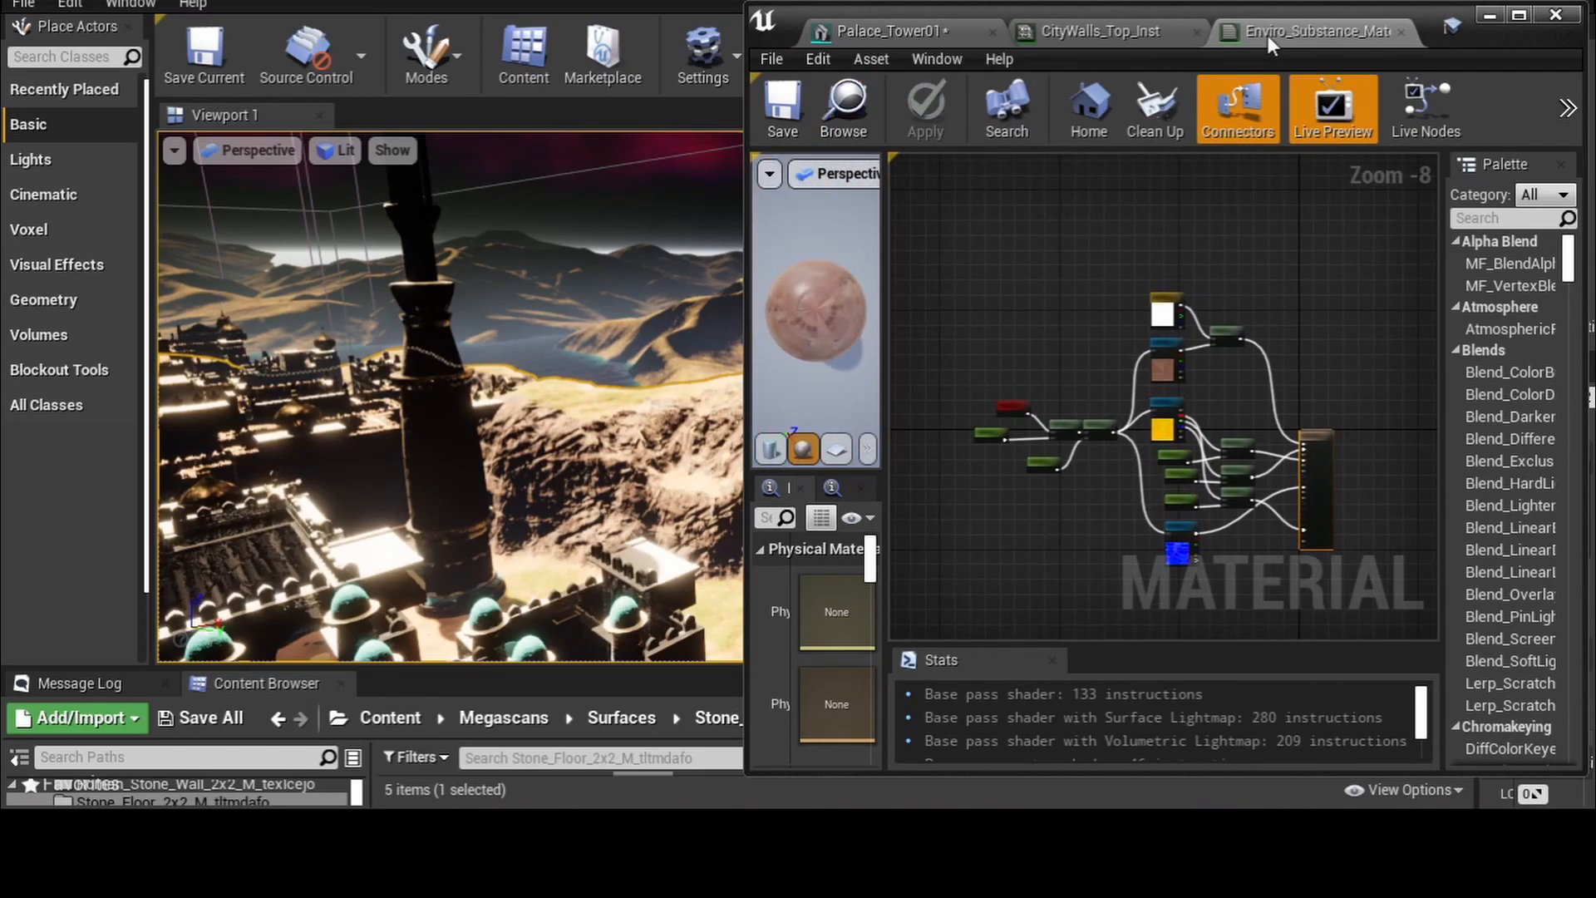
left_click(1403, 32)
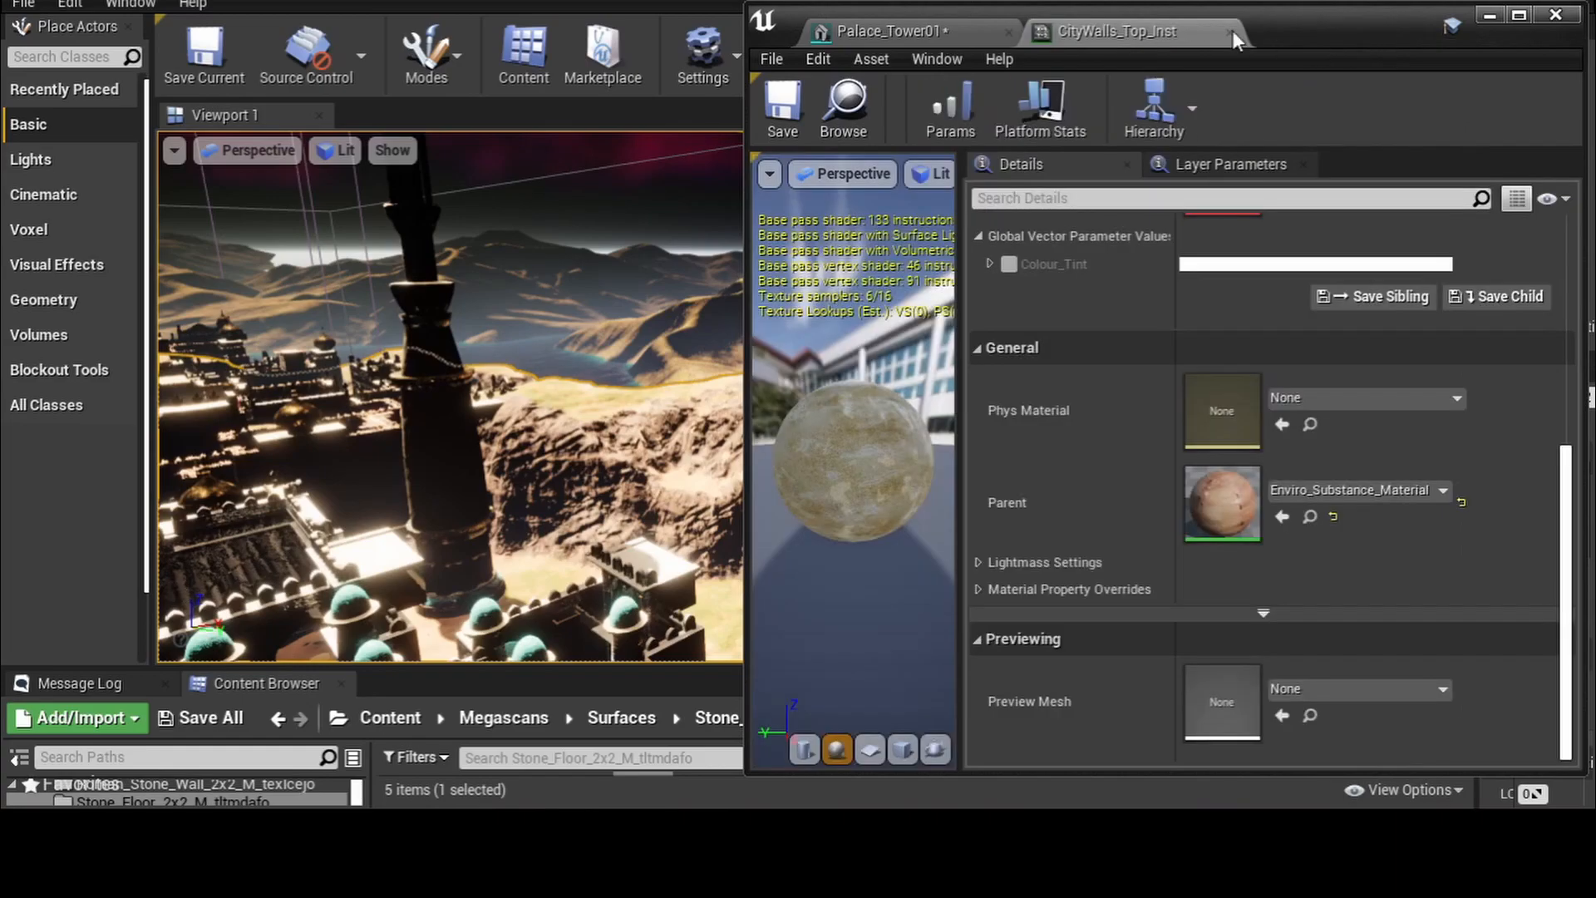
- Enable the Colour_Tint override in CityWalls_Top_Inst and sample a sandy colour, hex sRGB E2C499FF, from the tower's stone in the level
scroll(1140, 394, "up", 8)
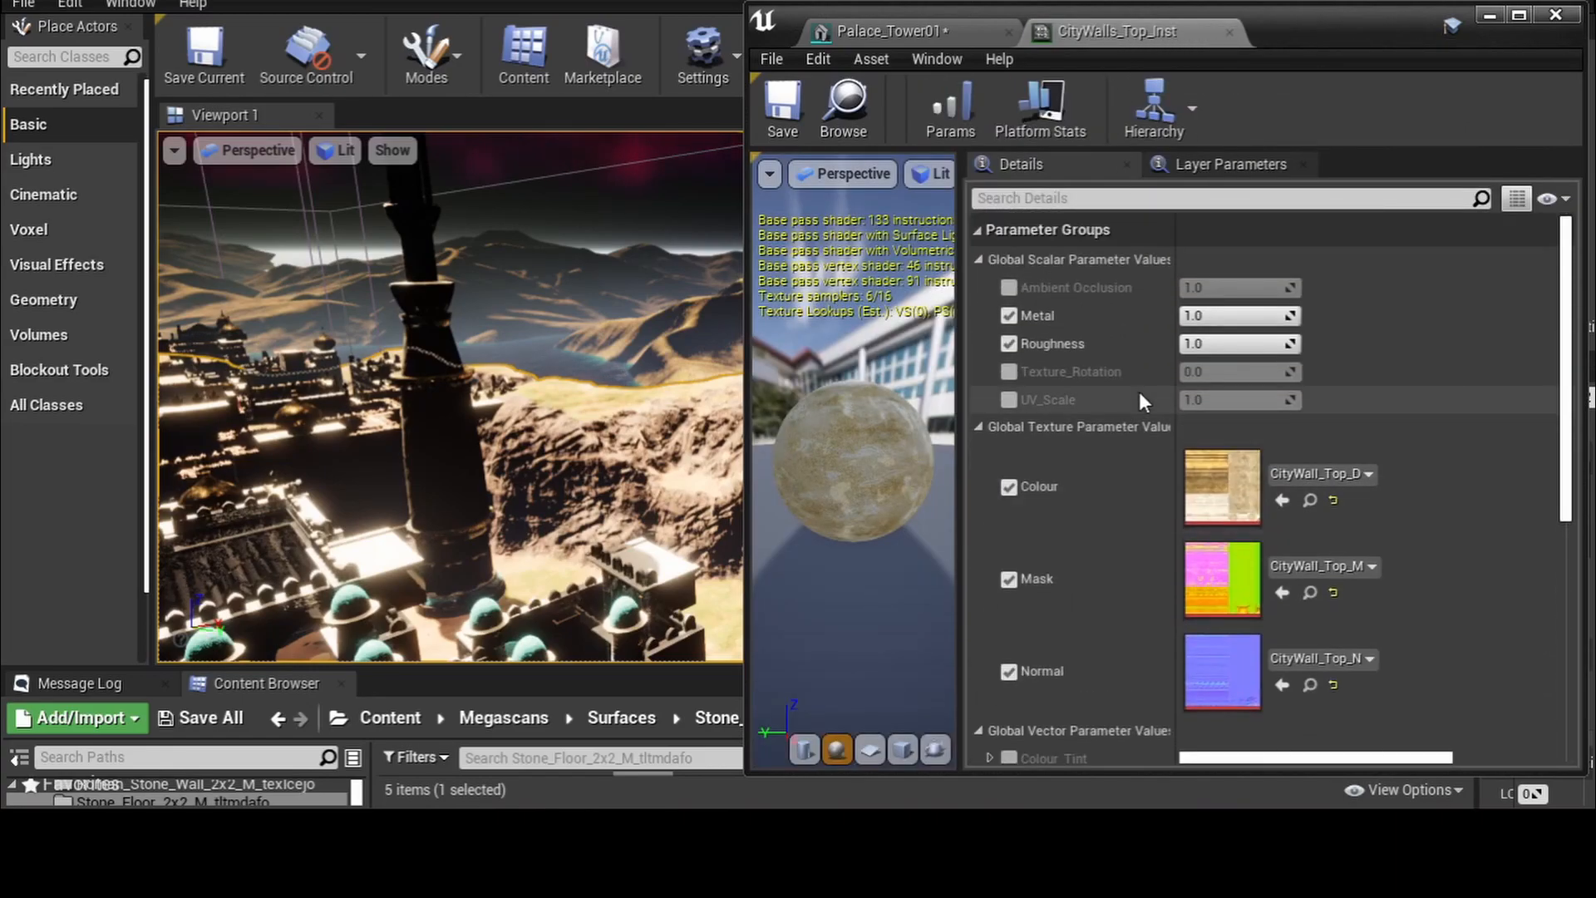
scroll(1140, 394, "down", 3)
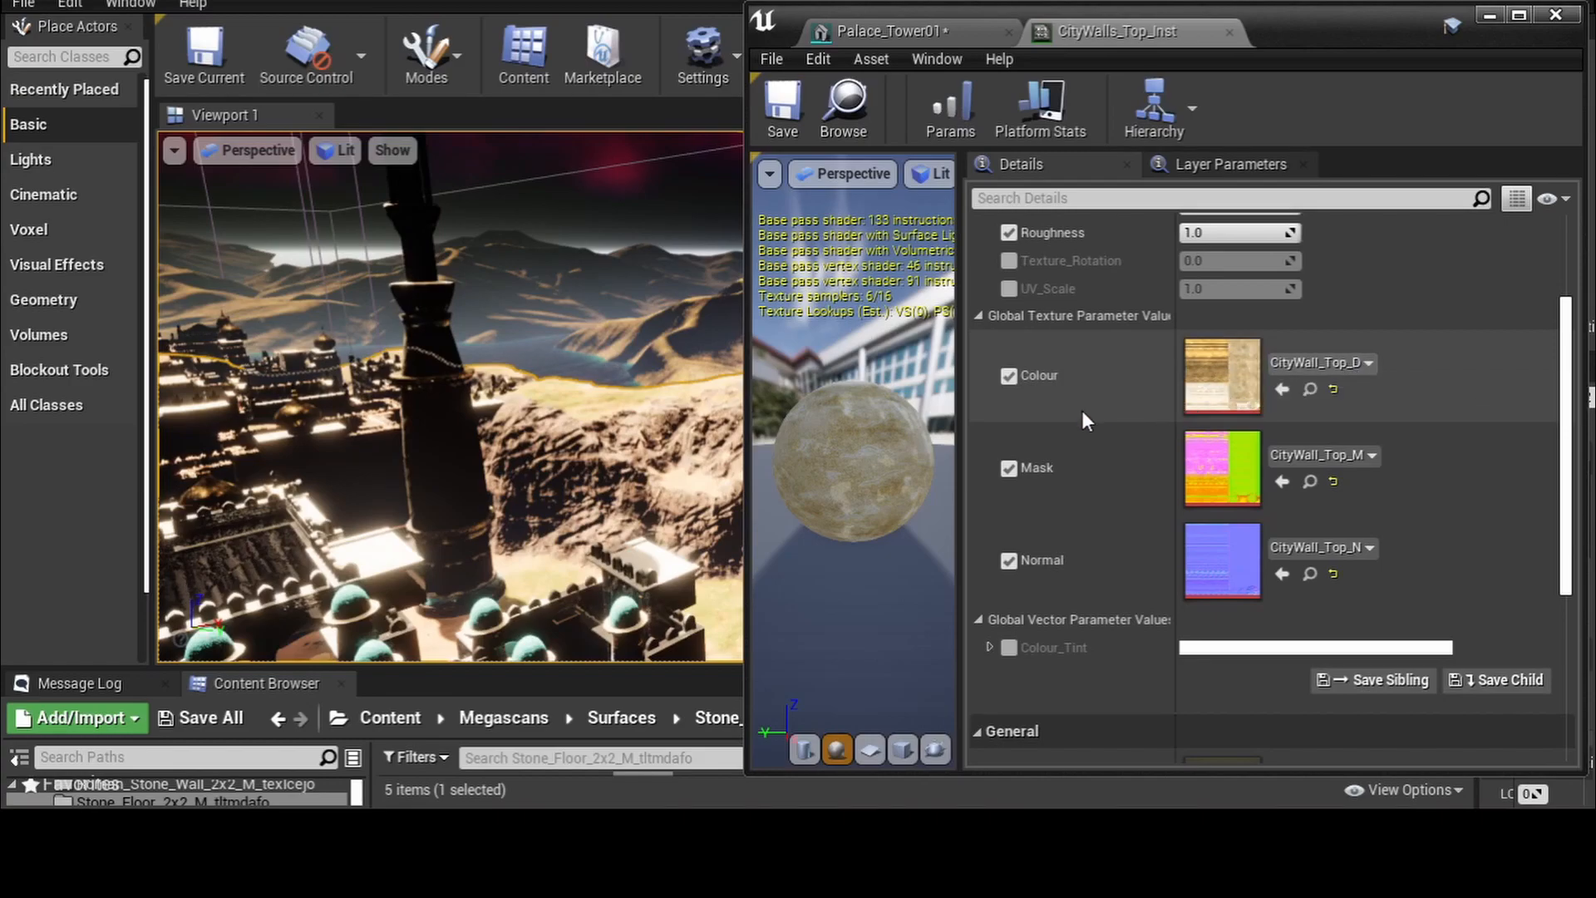
scroll(1056, 540, "down", 2)
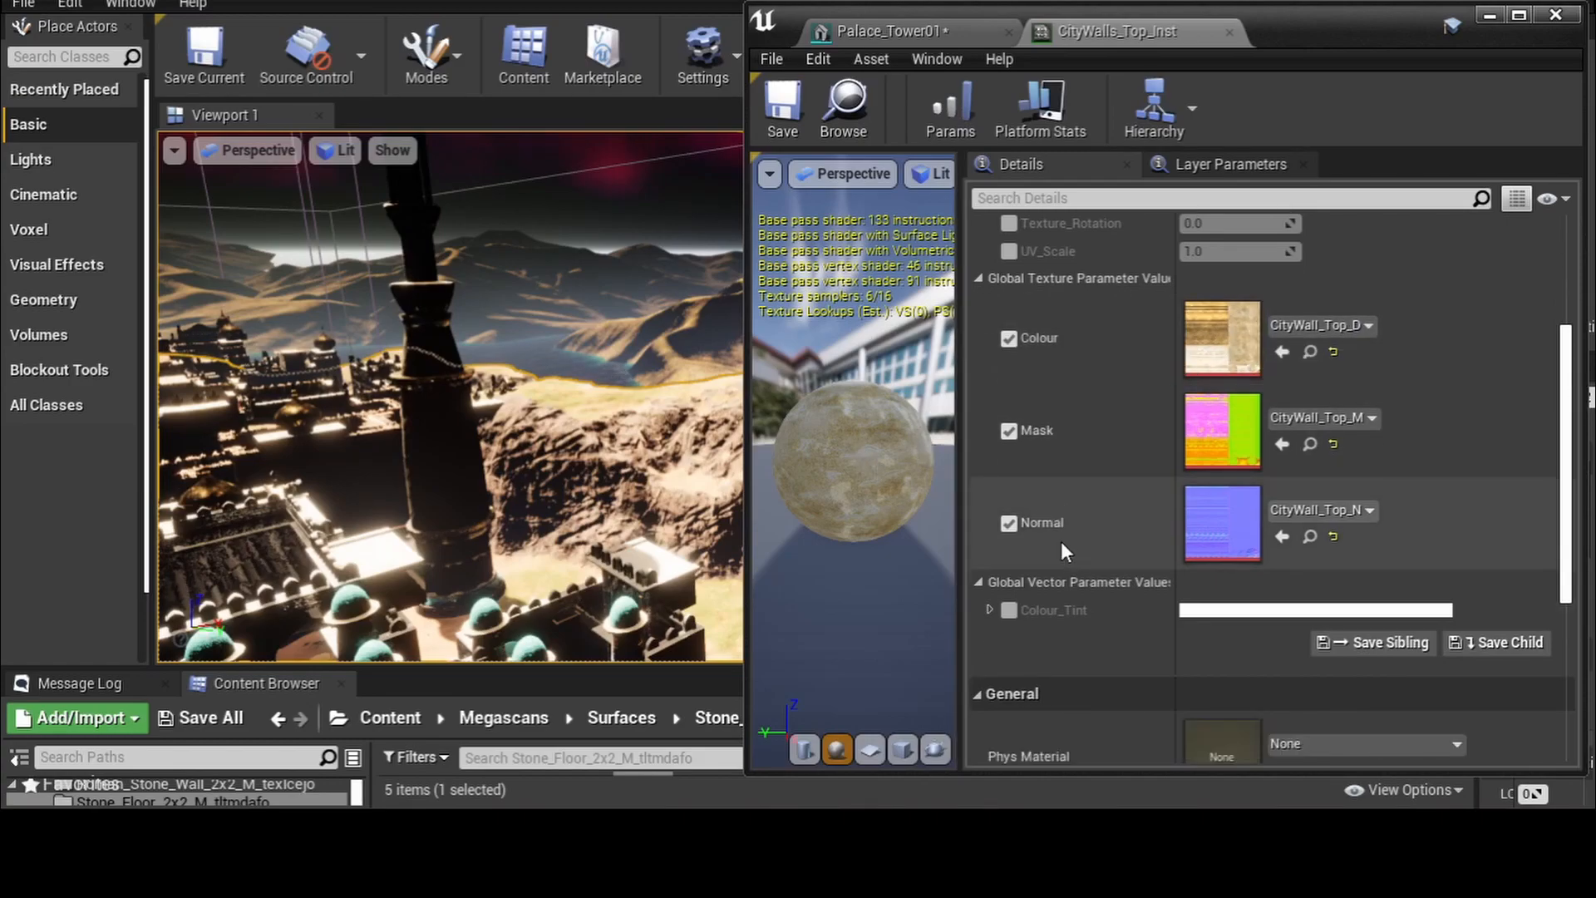
left_click(1009, 572)
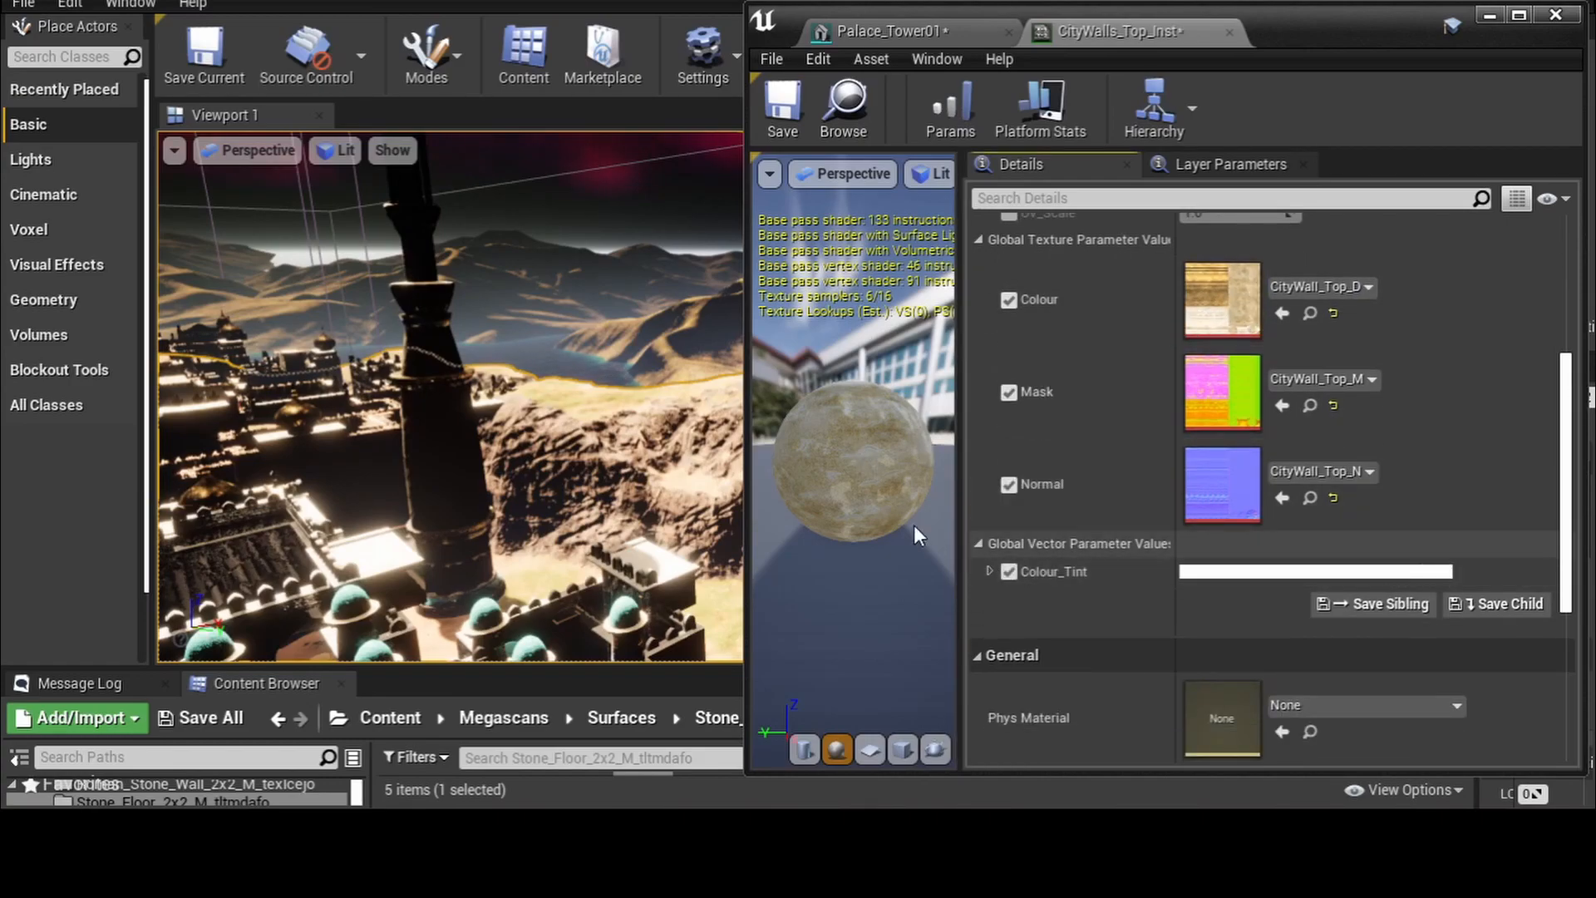
right_click_drag(606, 410, 738, 457)
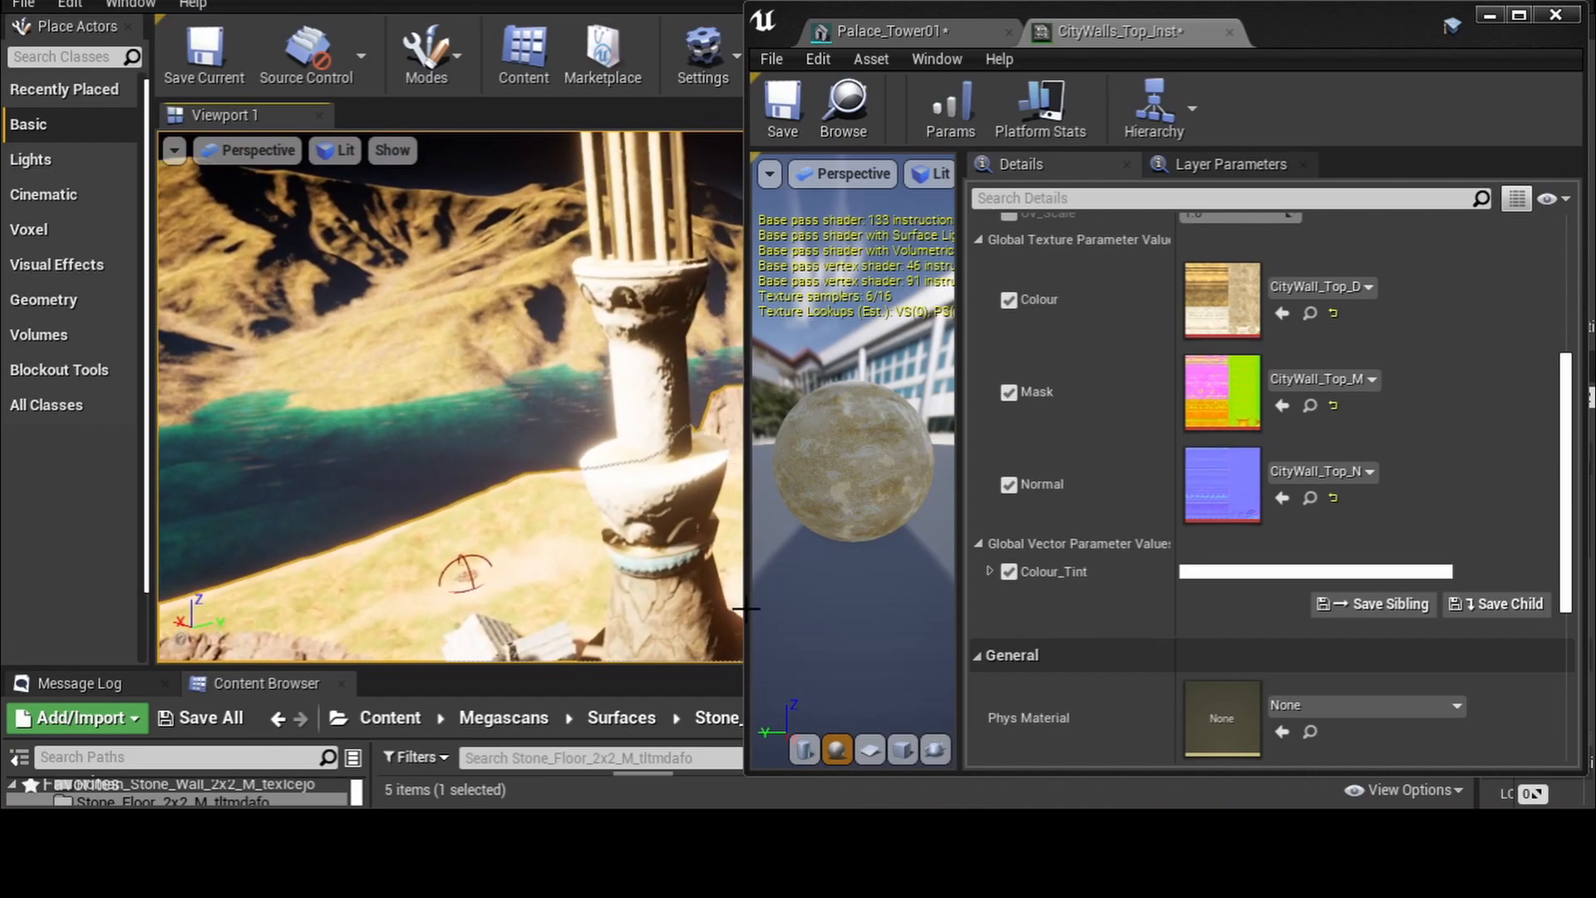
left_click(1229, 570)
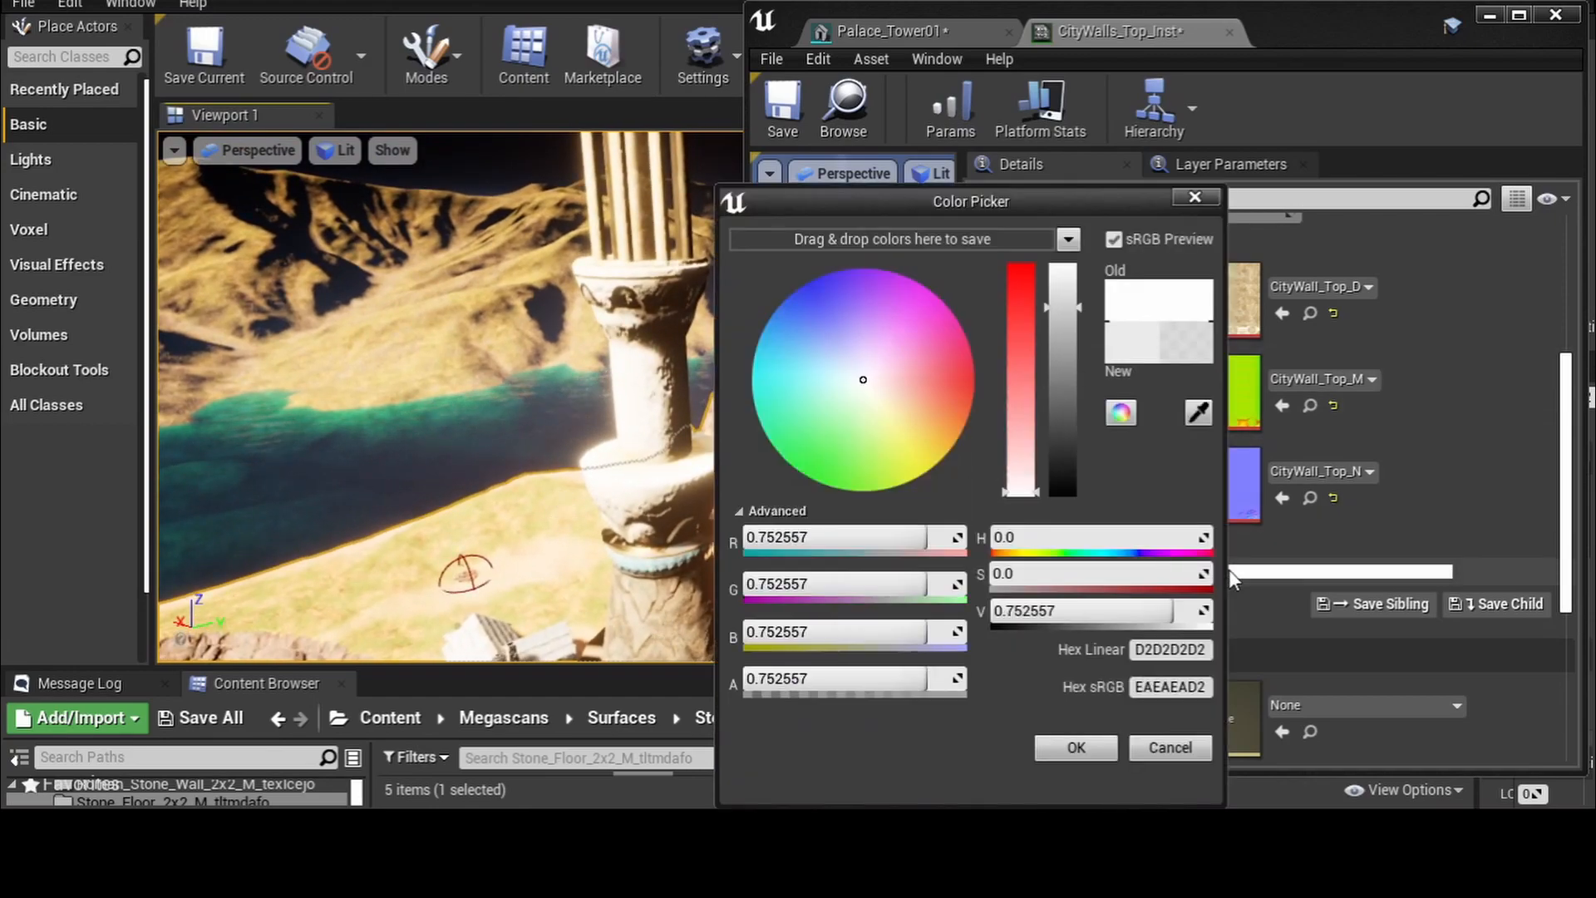
left_click(1199, 411)
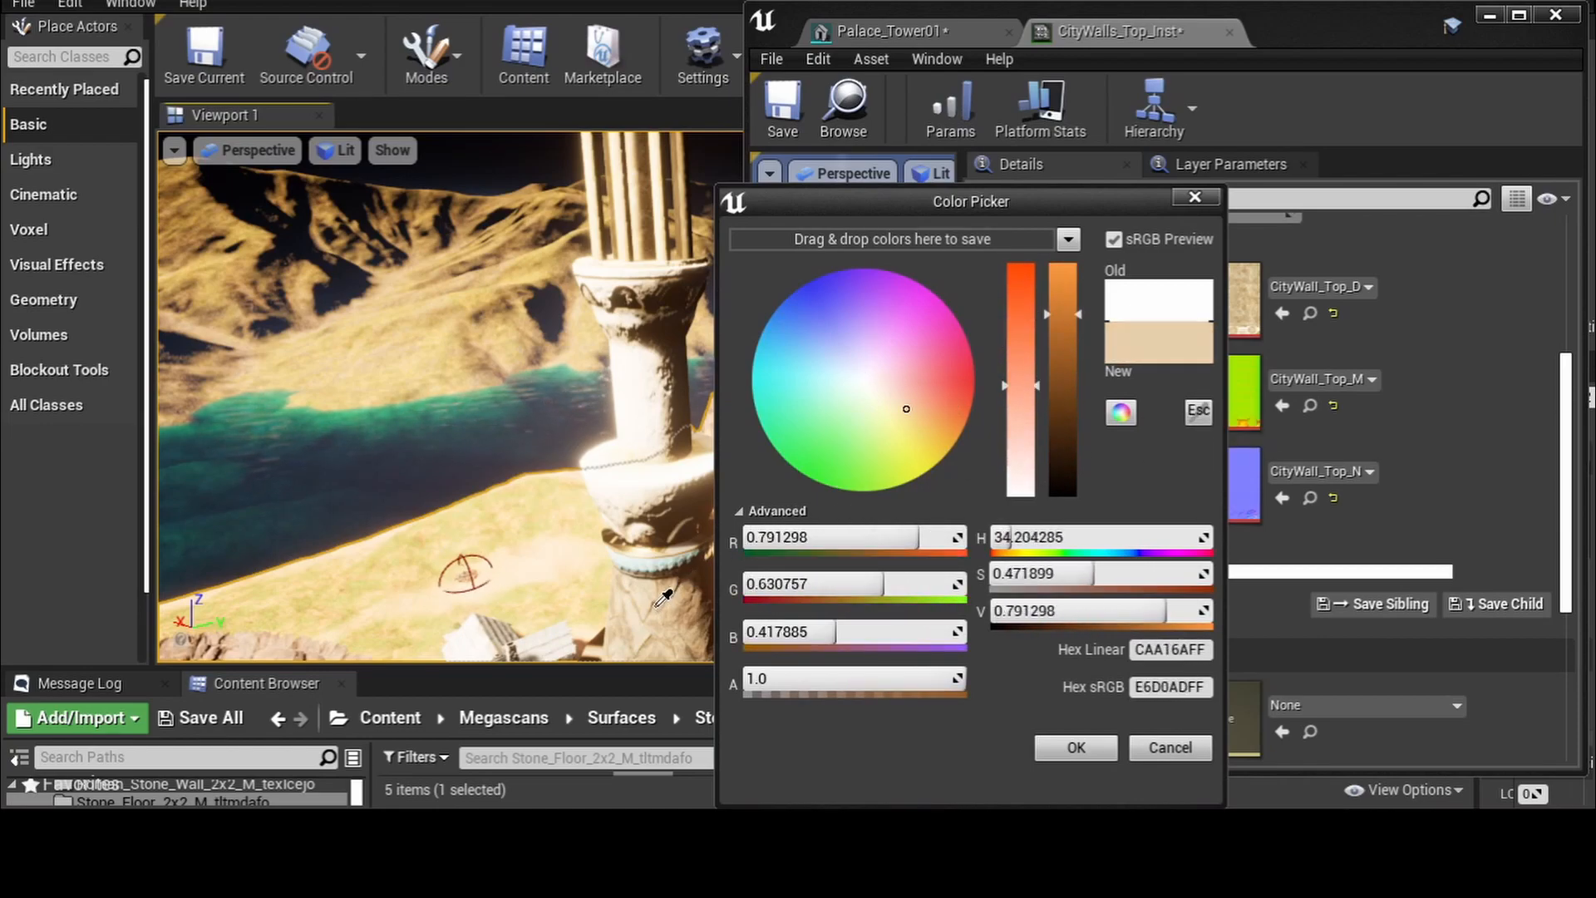
left_click(662, 604)
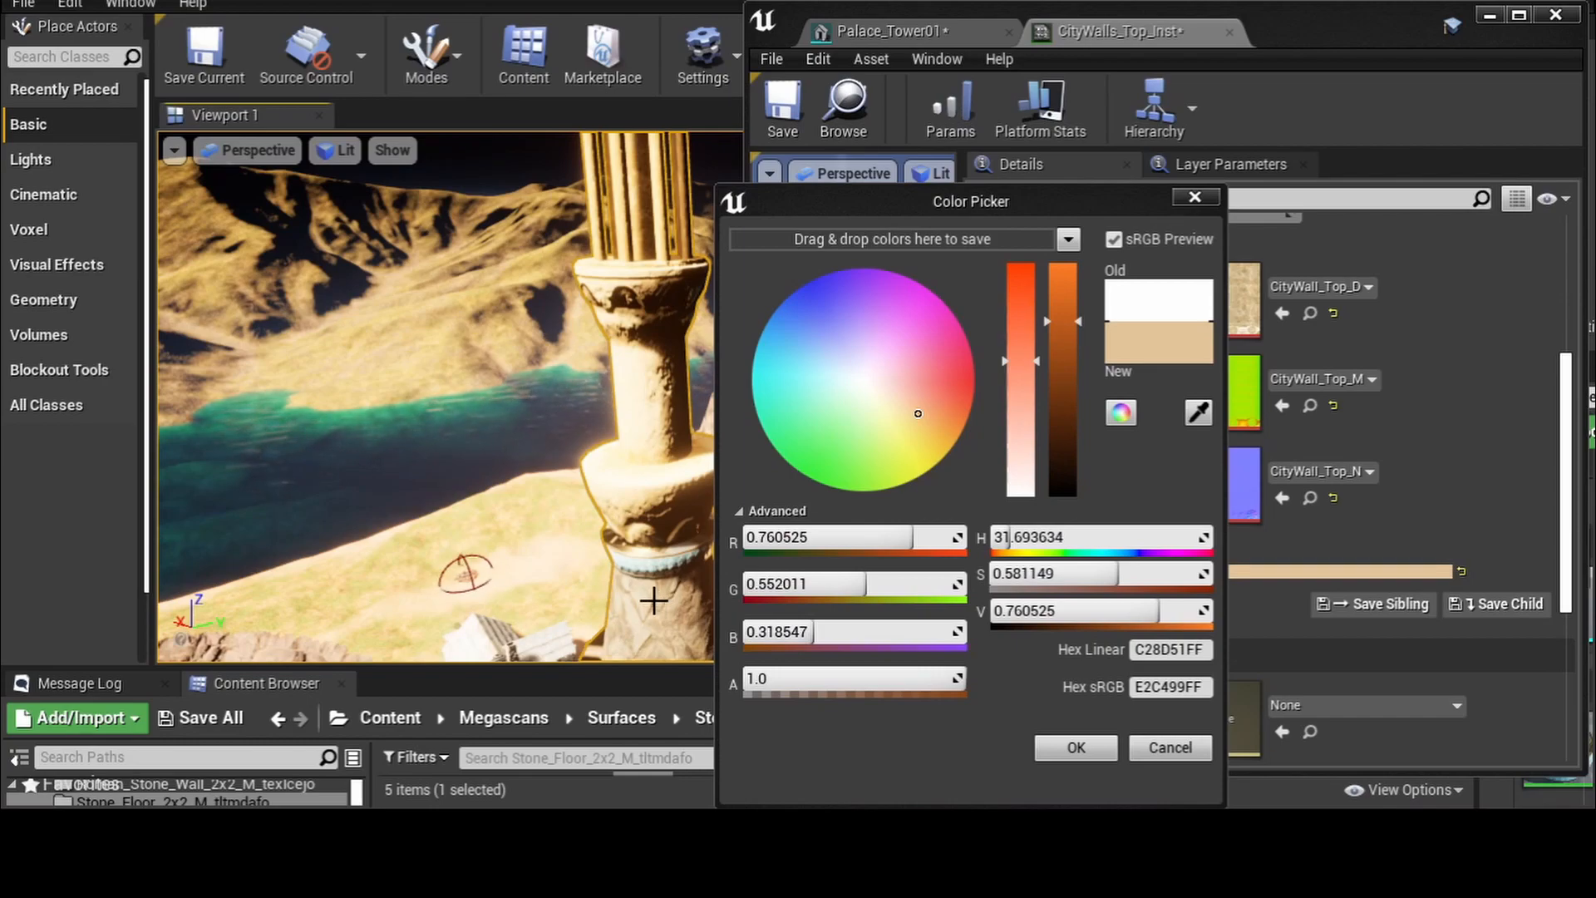
- Check the tint on the leaning tower from several angles, accept the colour, and save CityWalls_Top_Inst
right_click_drag(662, 505, 515, 466)
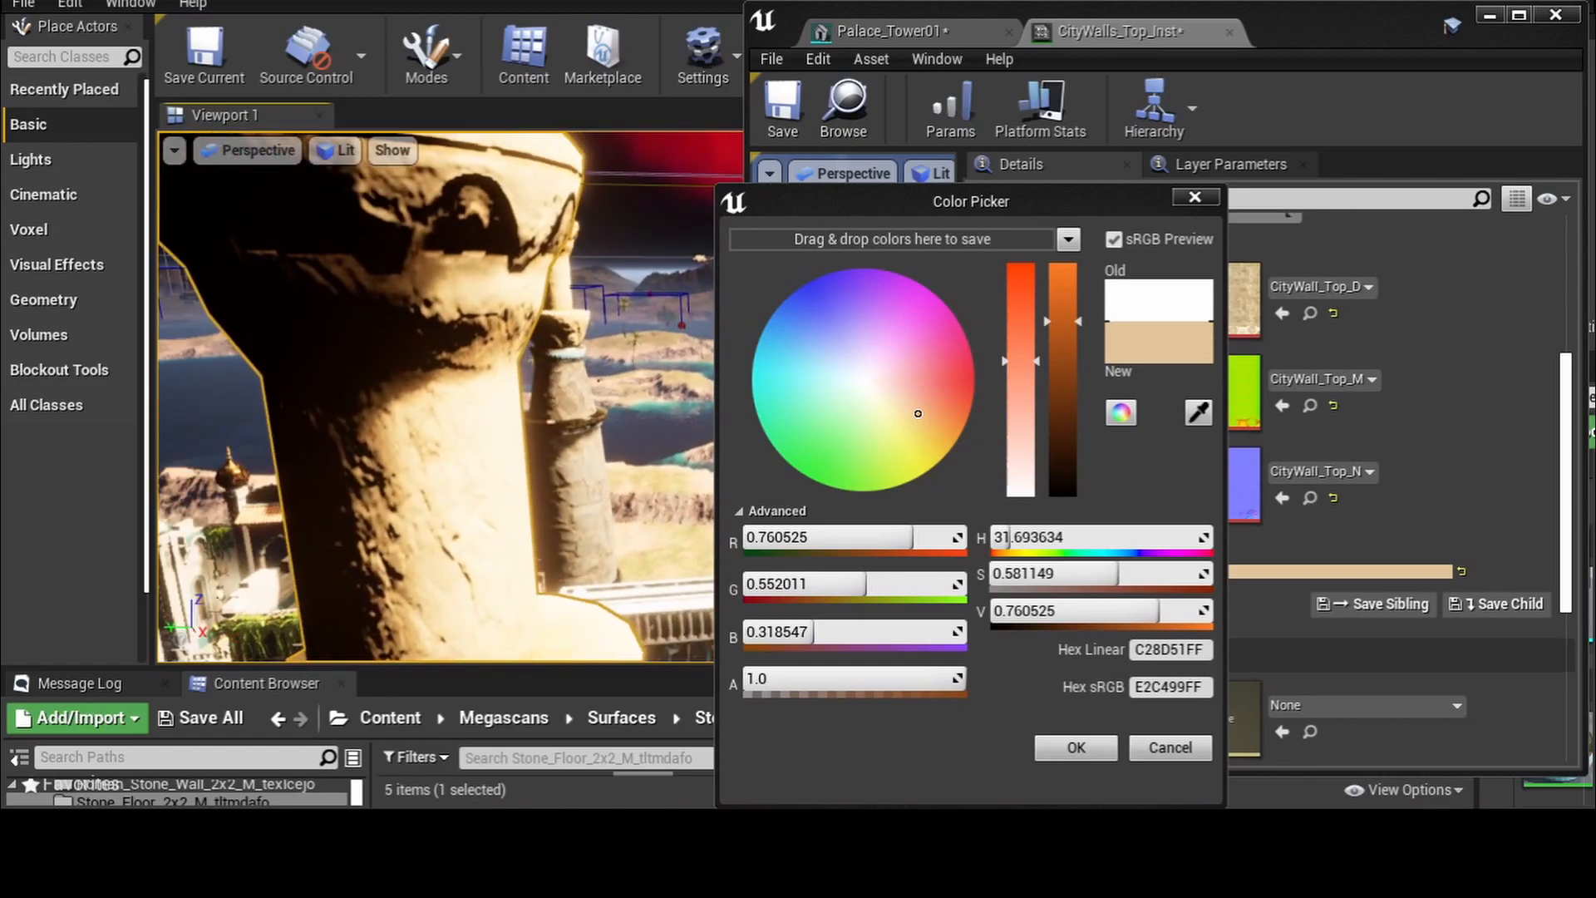
right_click_drag(466, 391, 403, 499)
right_click_drag(436, 399, 424, 303)
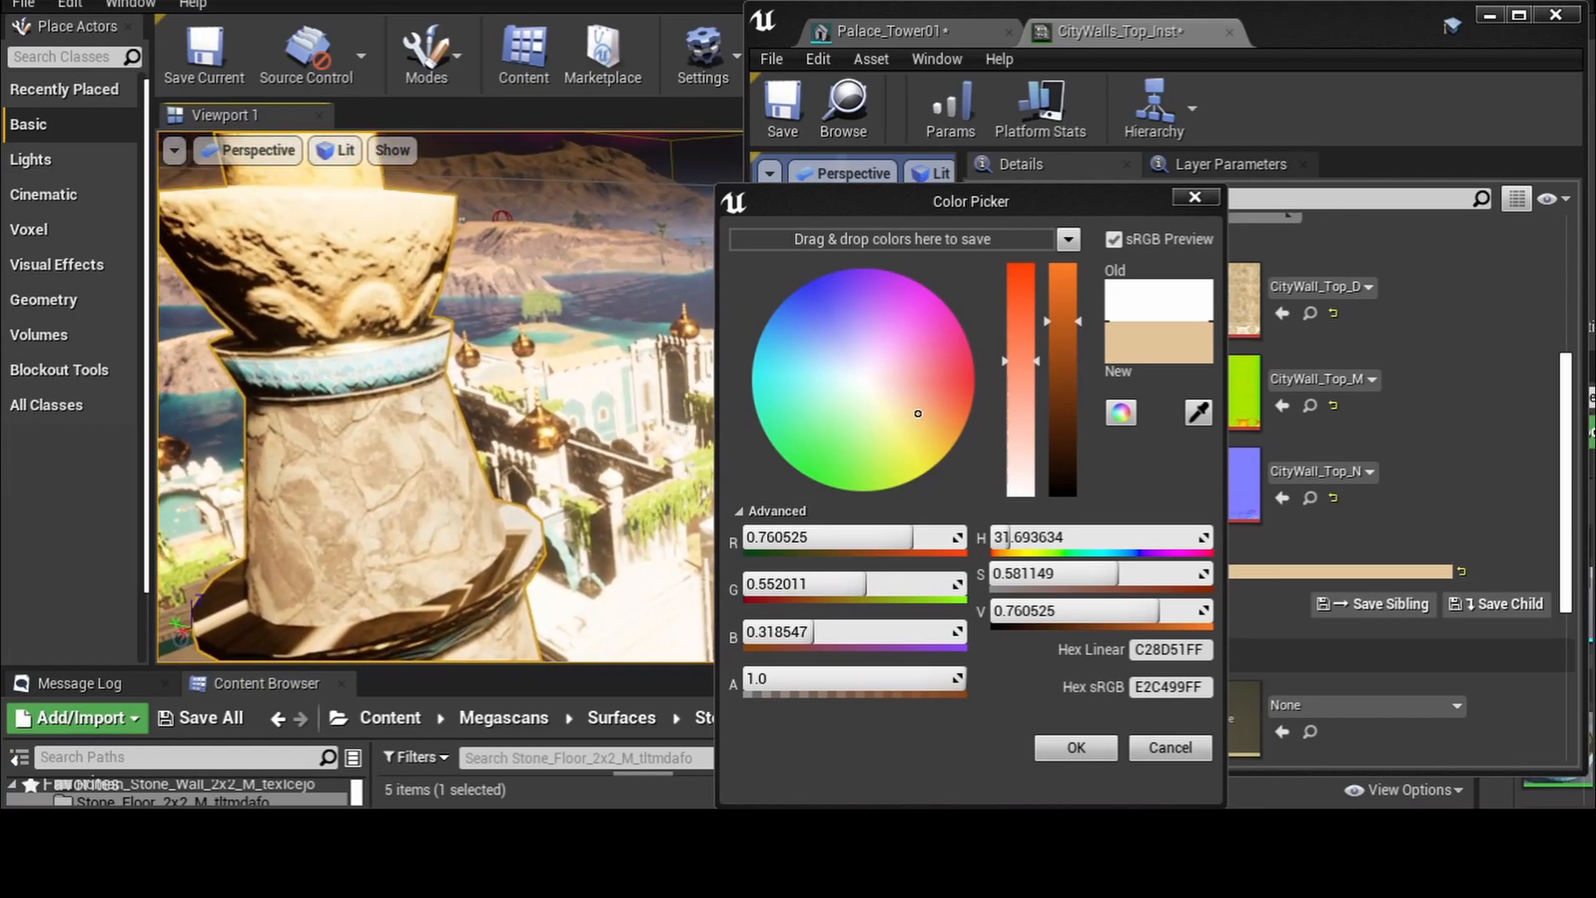
right_click_drag(437, 399, 487, 515)
right_click_drag(612, 484, 617, 448)
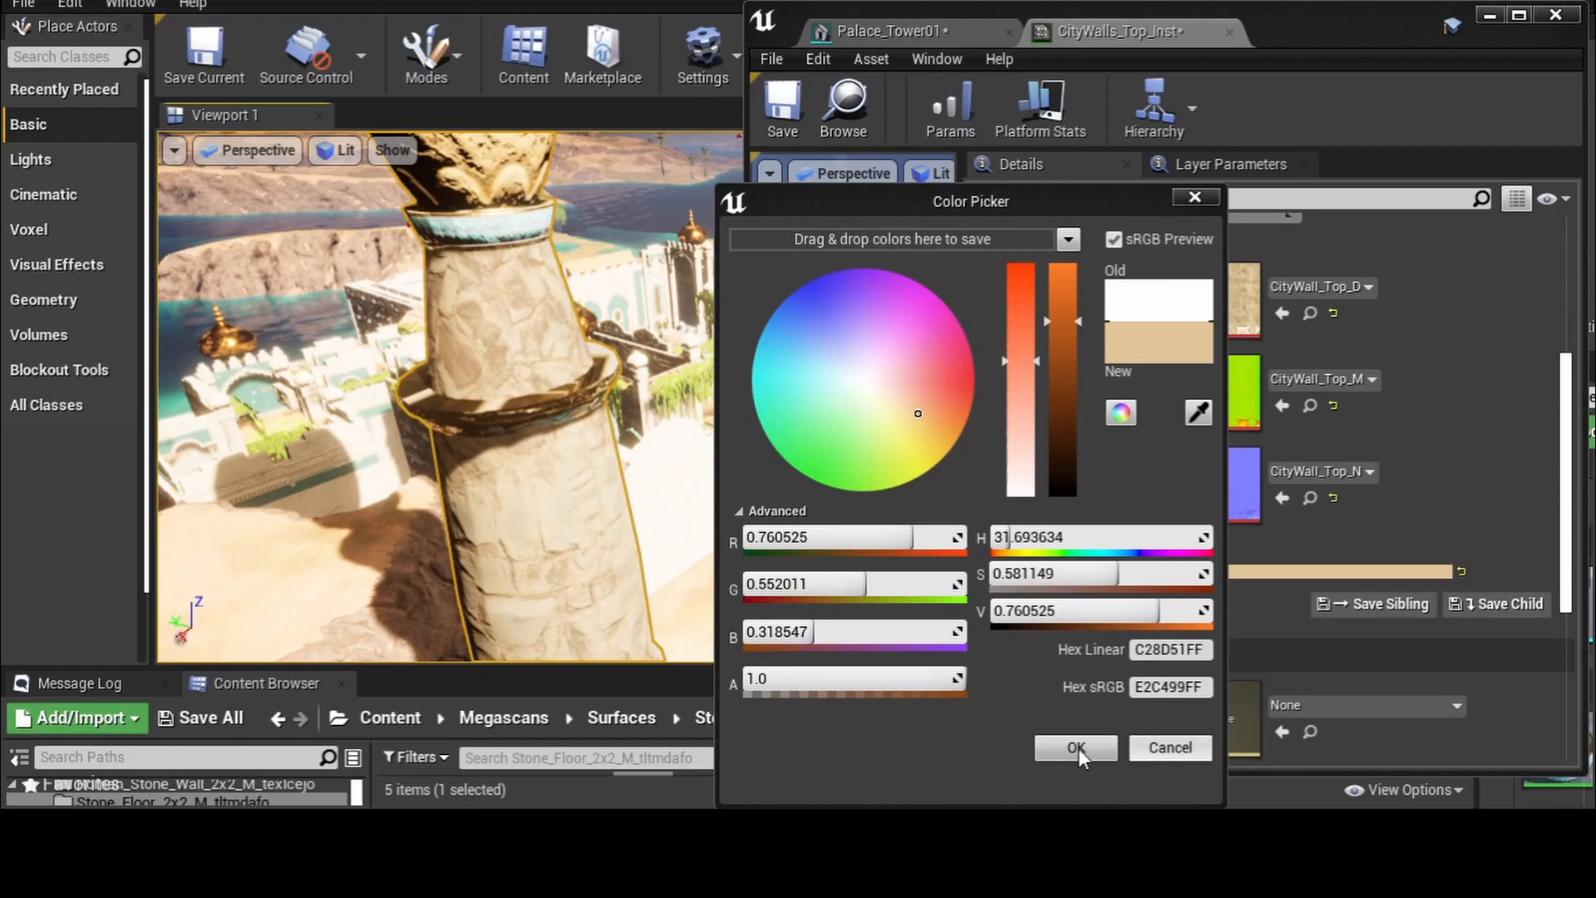
left_click(1056, 748)
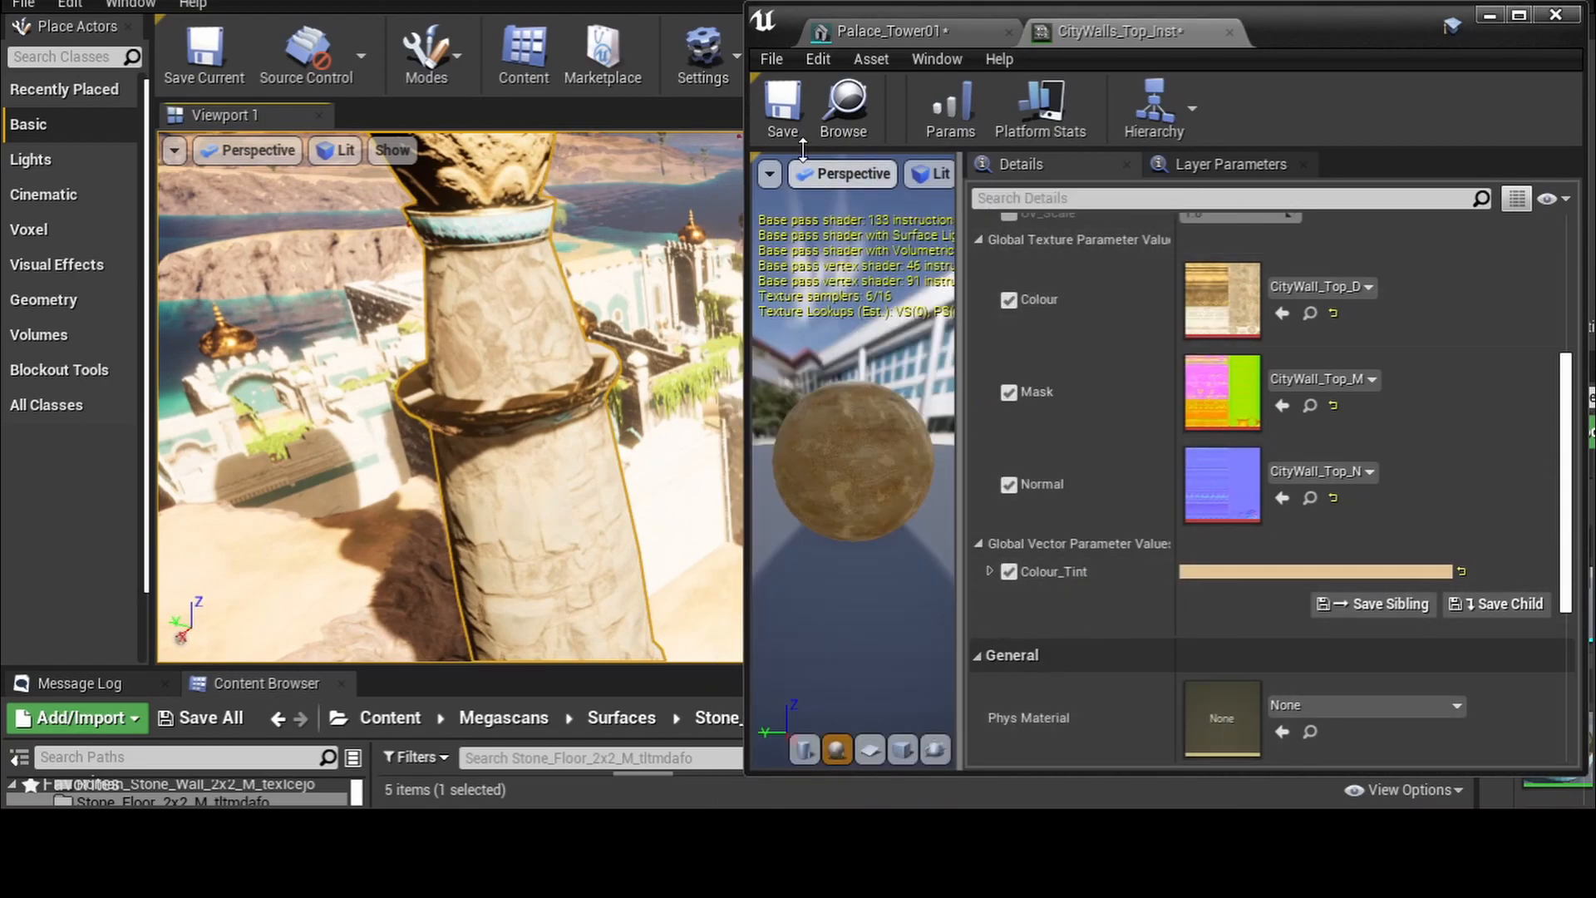
left_click(783, 112)
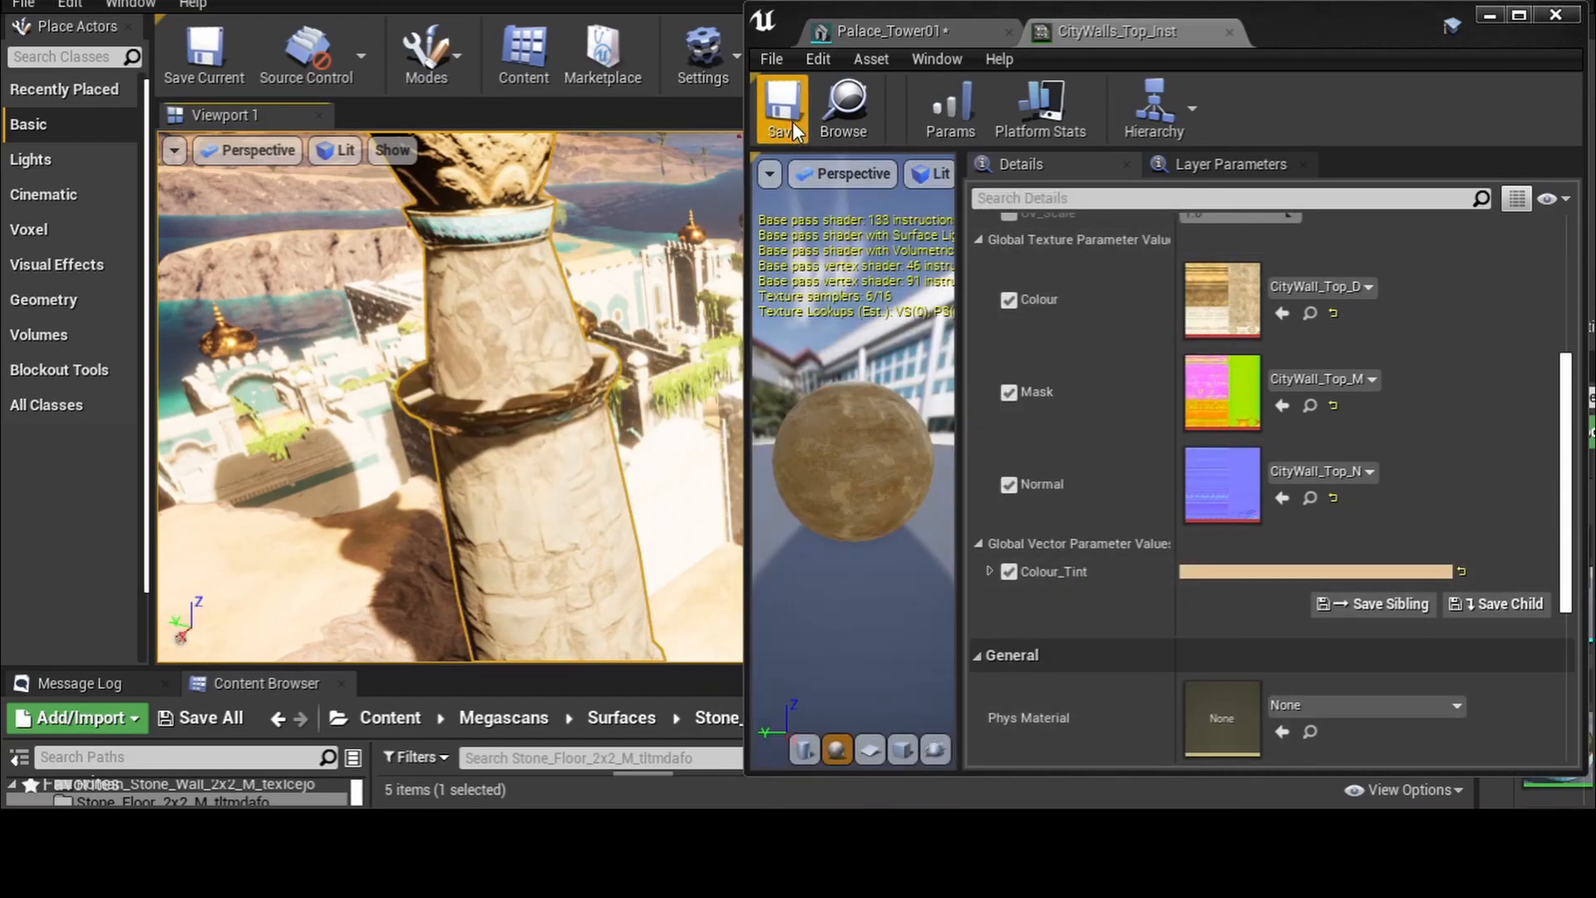
- Look over the palace in the level, return to the Palace_Tower01 mesh and save it
right_click_drag(684, 318, 611, 320)
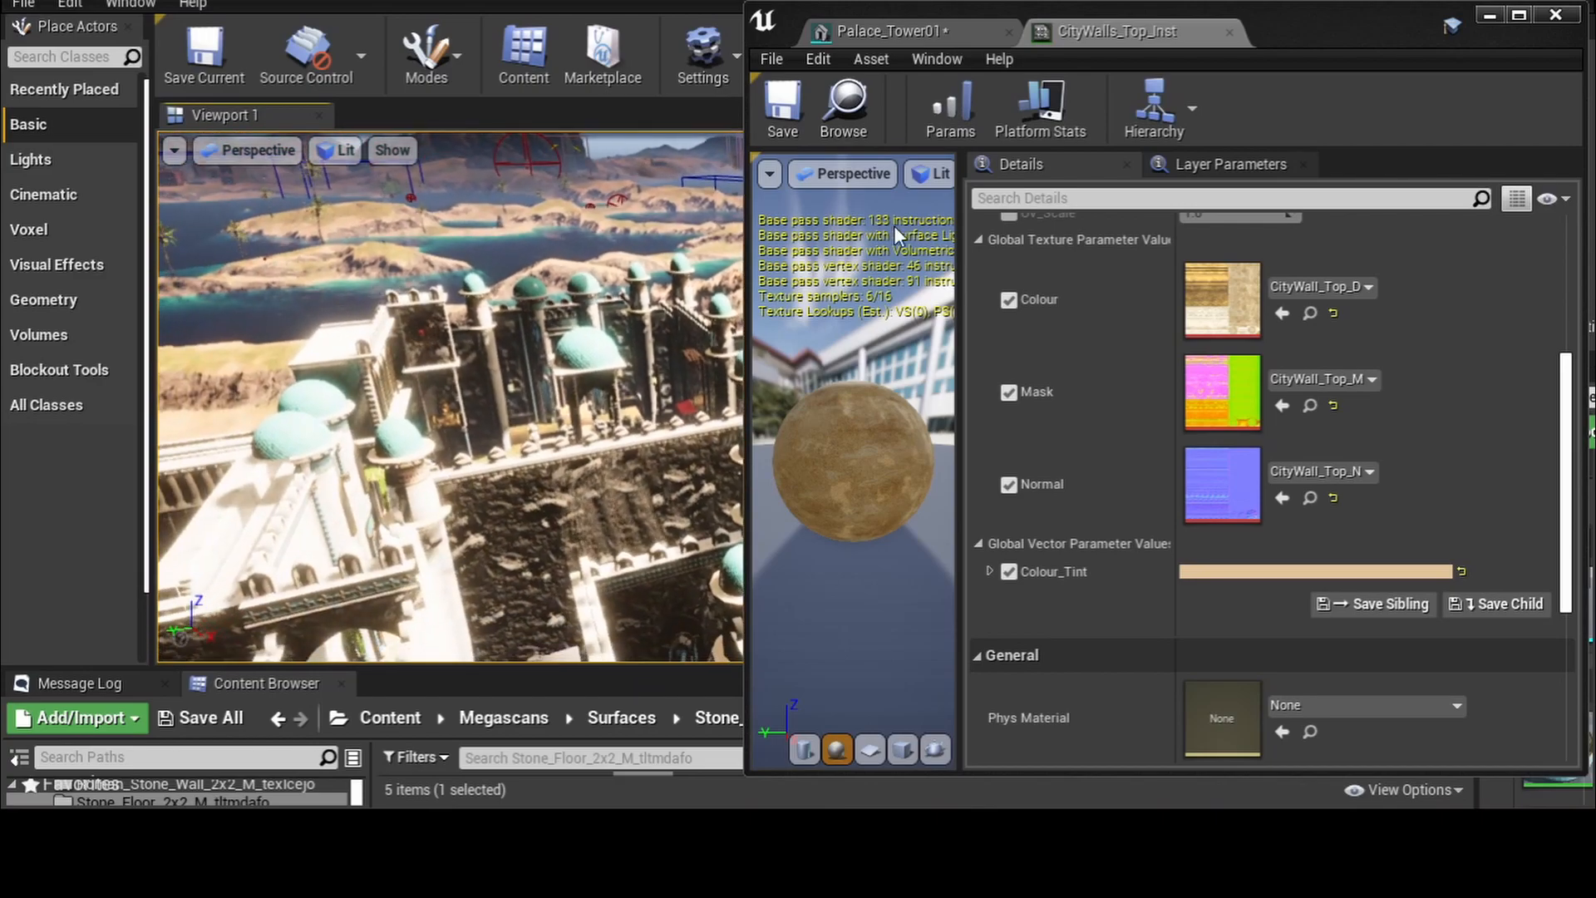
left_click(920, 37)
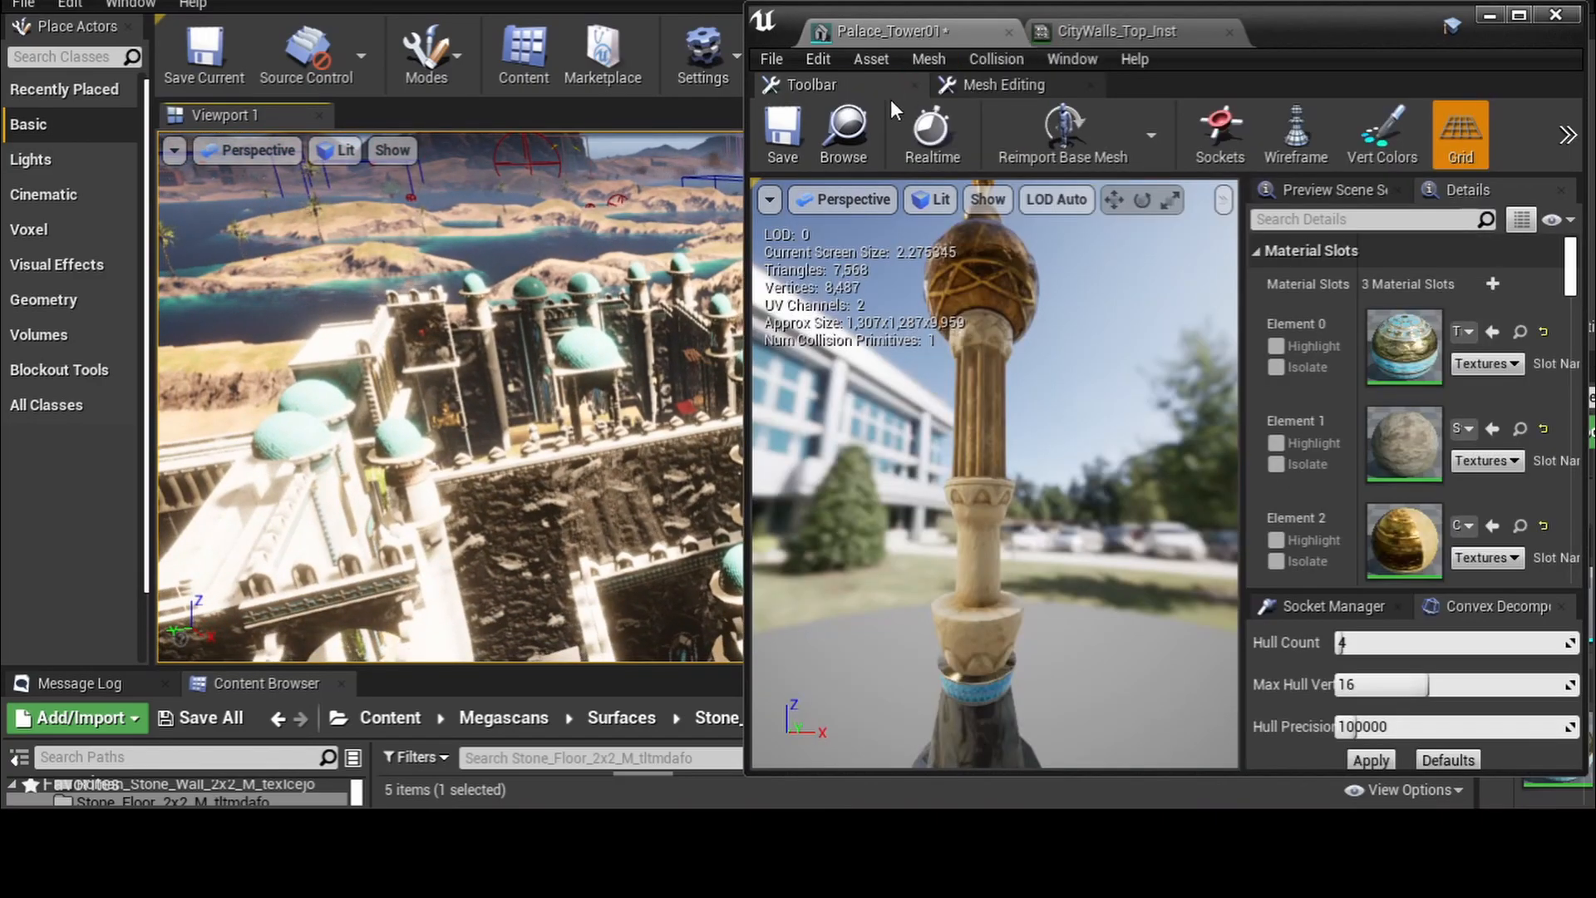
left_click(796, 118)
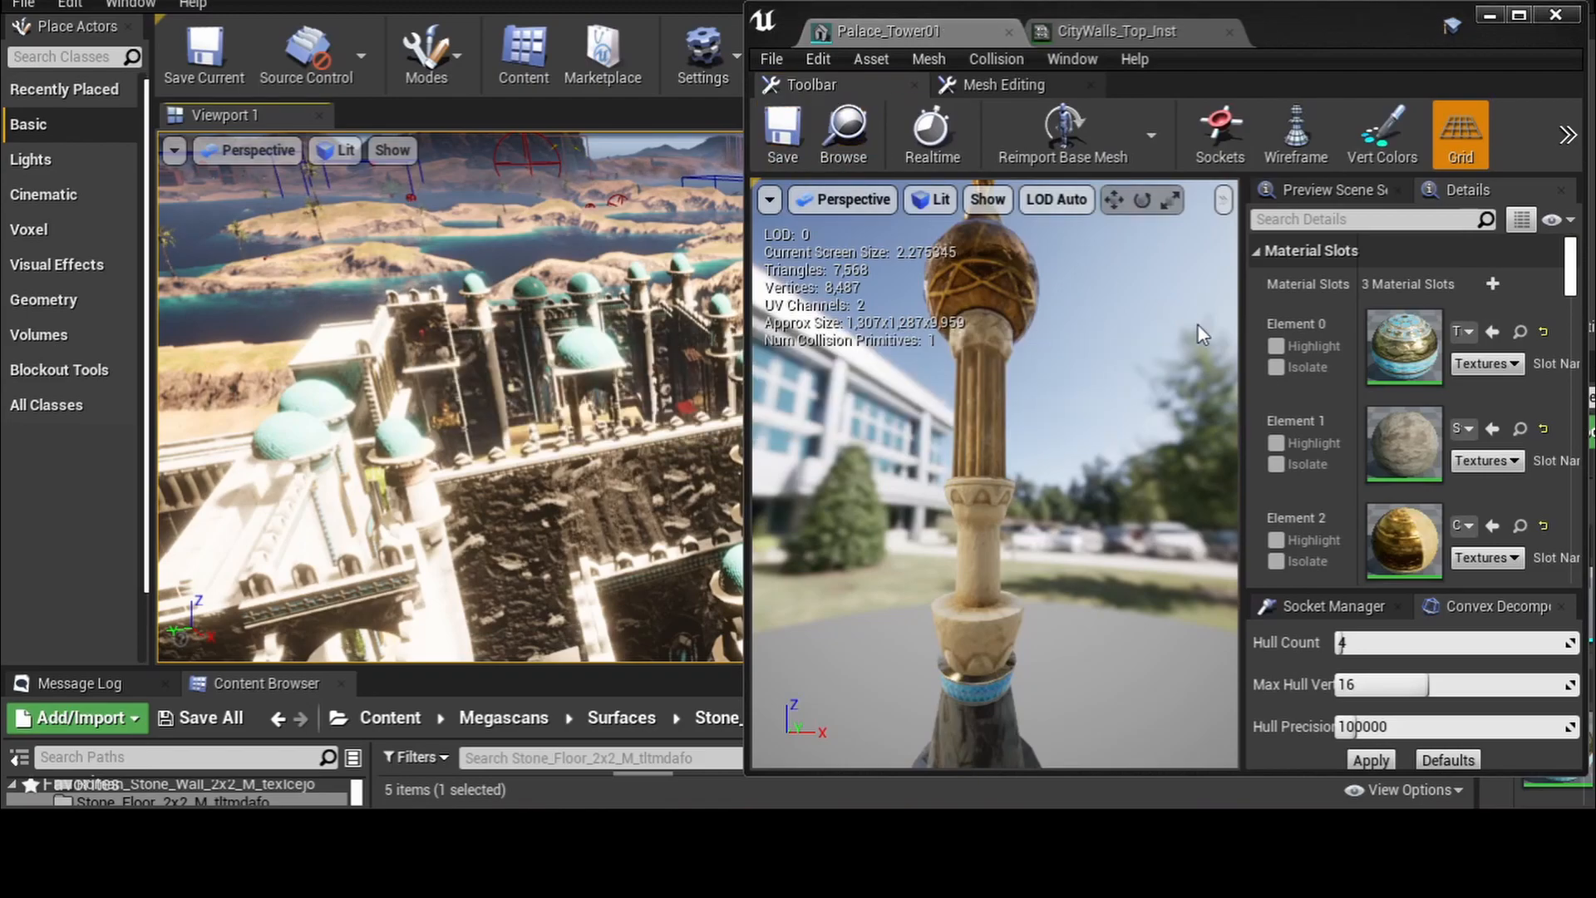
right_click_drag(1159, 425, 1152, 447)
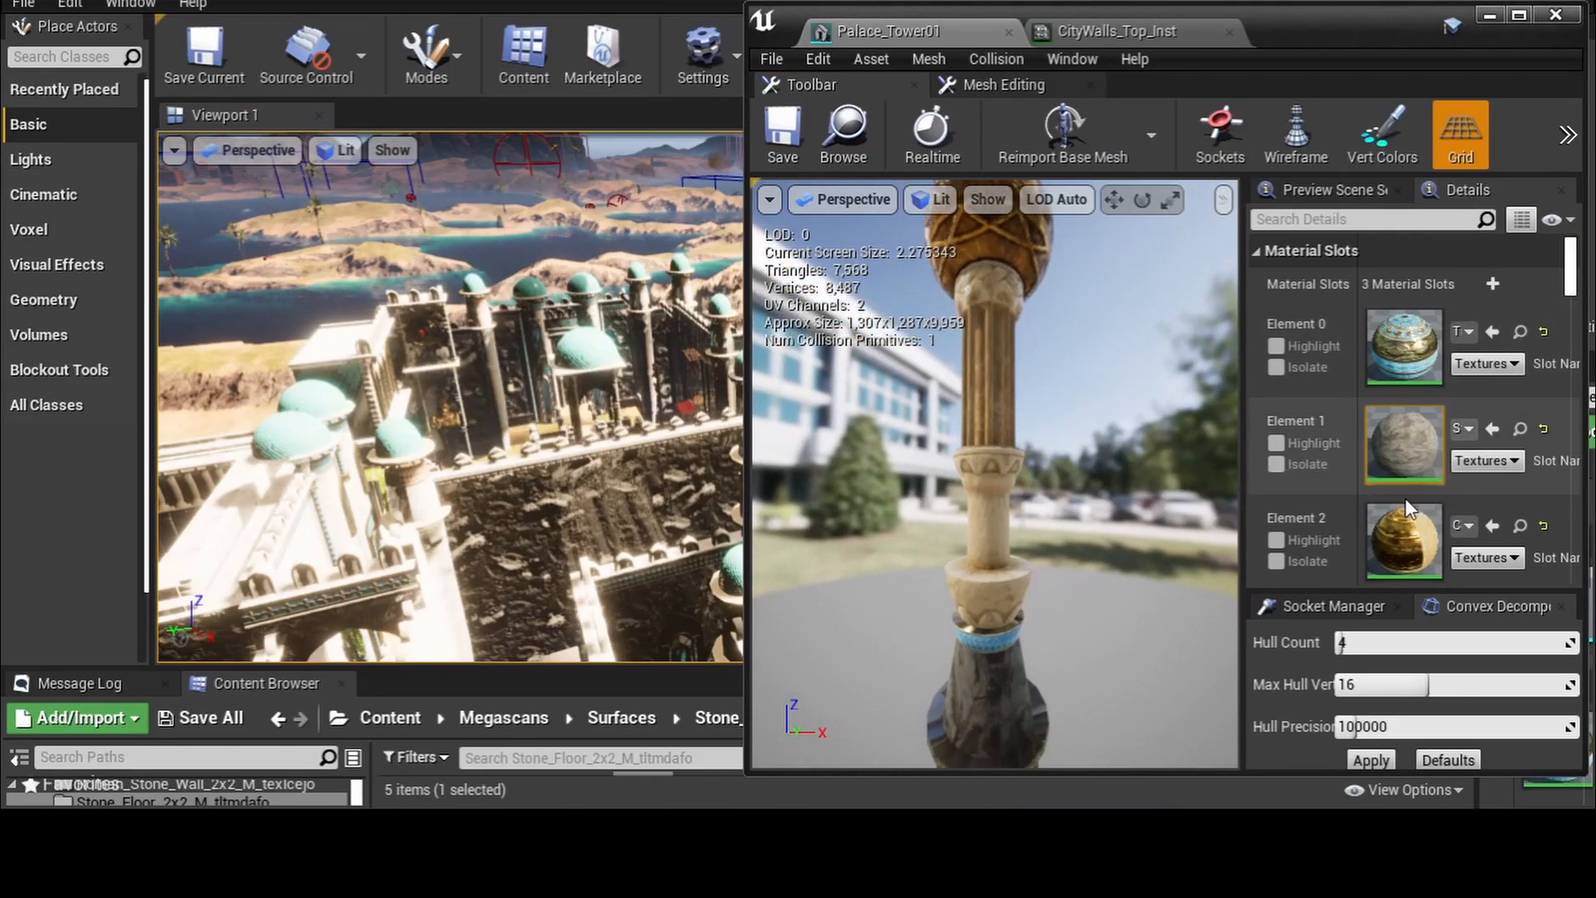
- Open Element 1's Stone_Floor_2x2 material instance and examine its parameter groups, texture maps and parent material, comparing with the tower in the level
double_click(1403, 458)
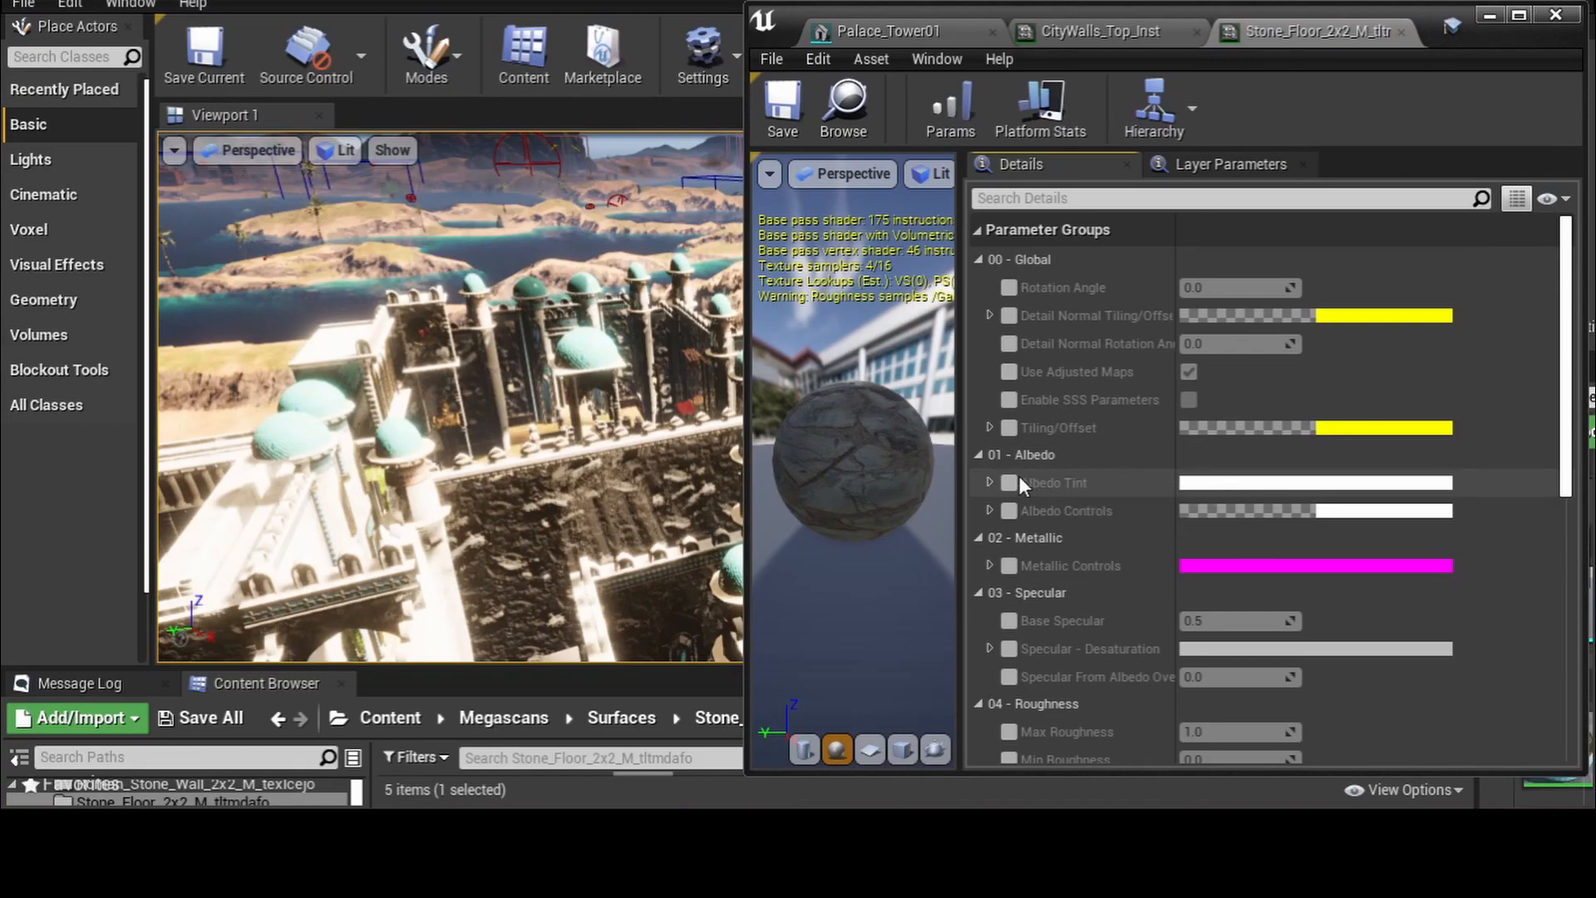
mouse_move(623, 471)
right_mouse_down()
mouse_move(576, 556)
mouse_move(620, 540)
mouse_move(602, 511)
mouse_move(523, 491)
mouse_move(432, 499)
mouse_move(632, 490)
right_mouse_up()
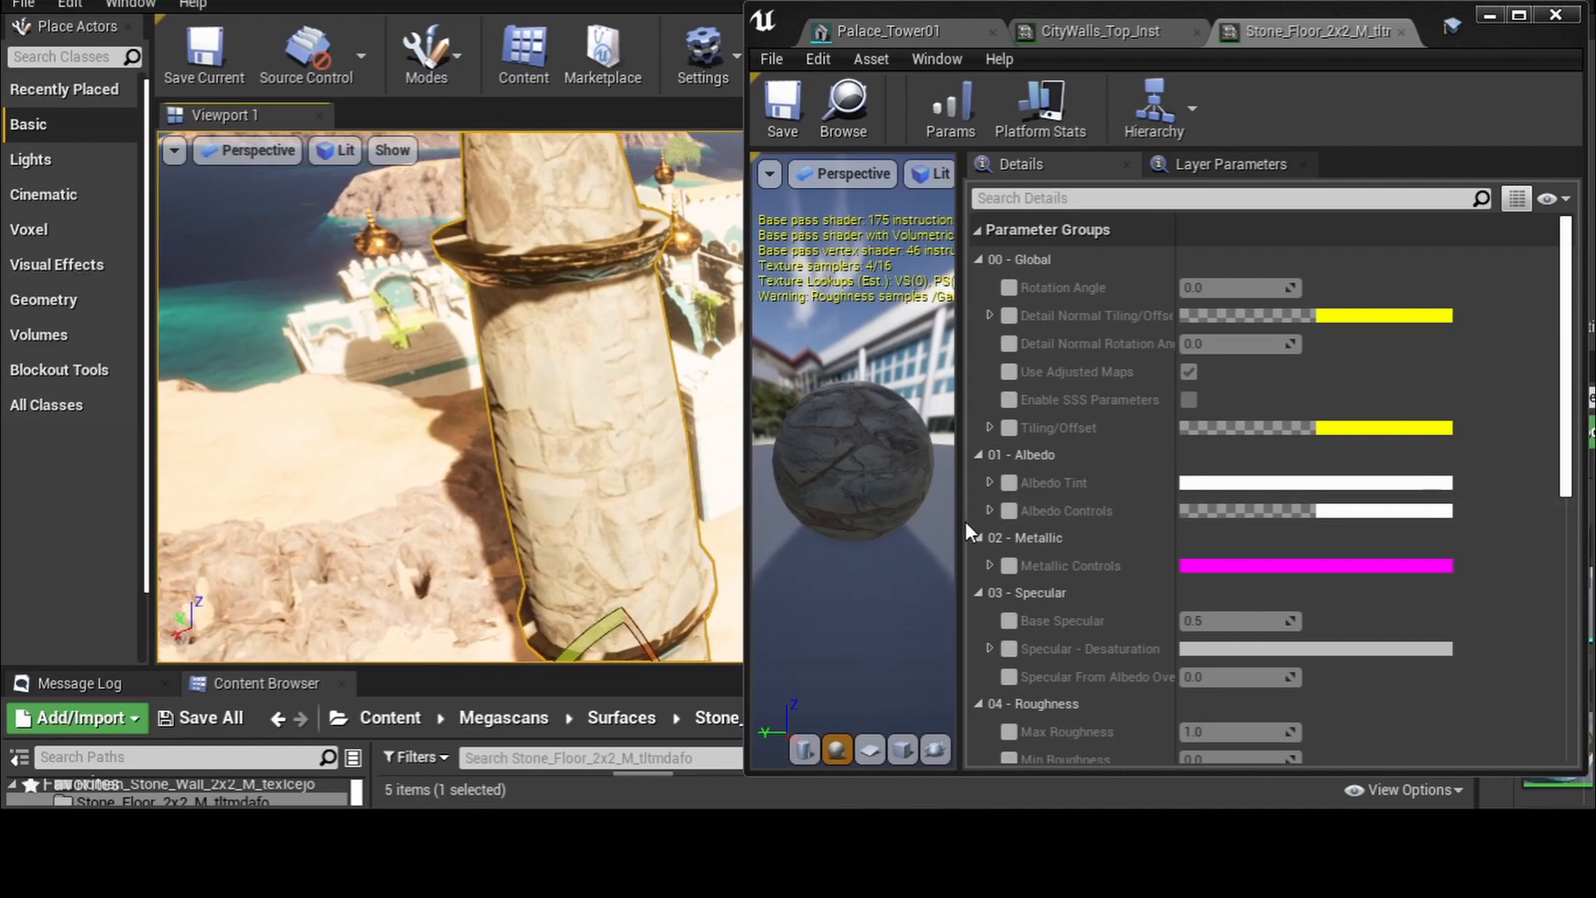
scroll(1108, 570, "down", 2)
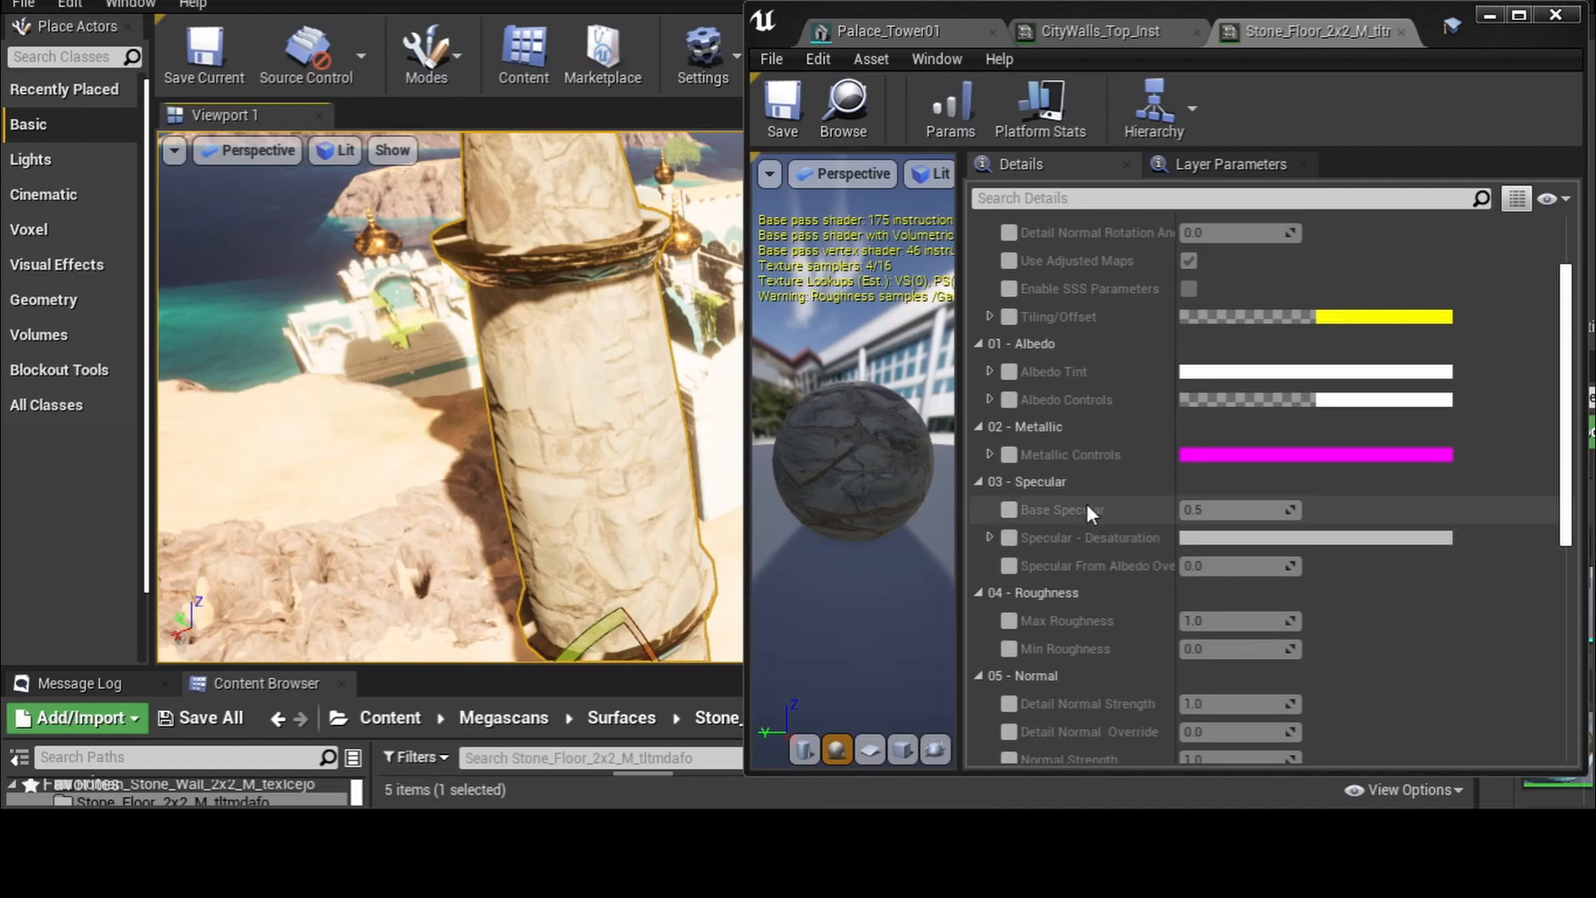
scroll(1063, 498, "down", 8)
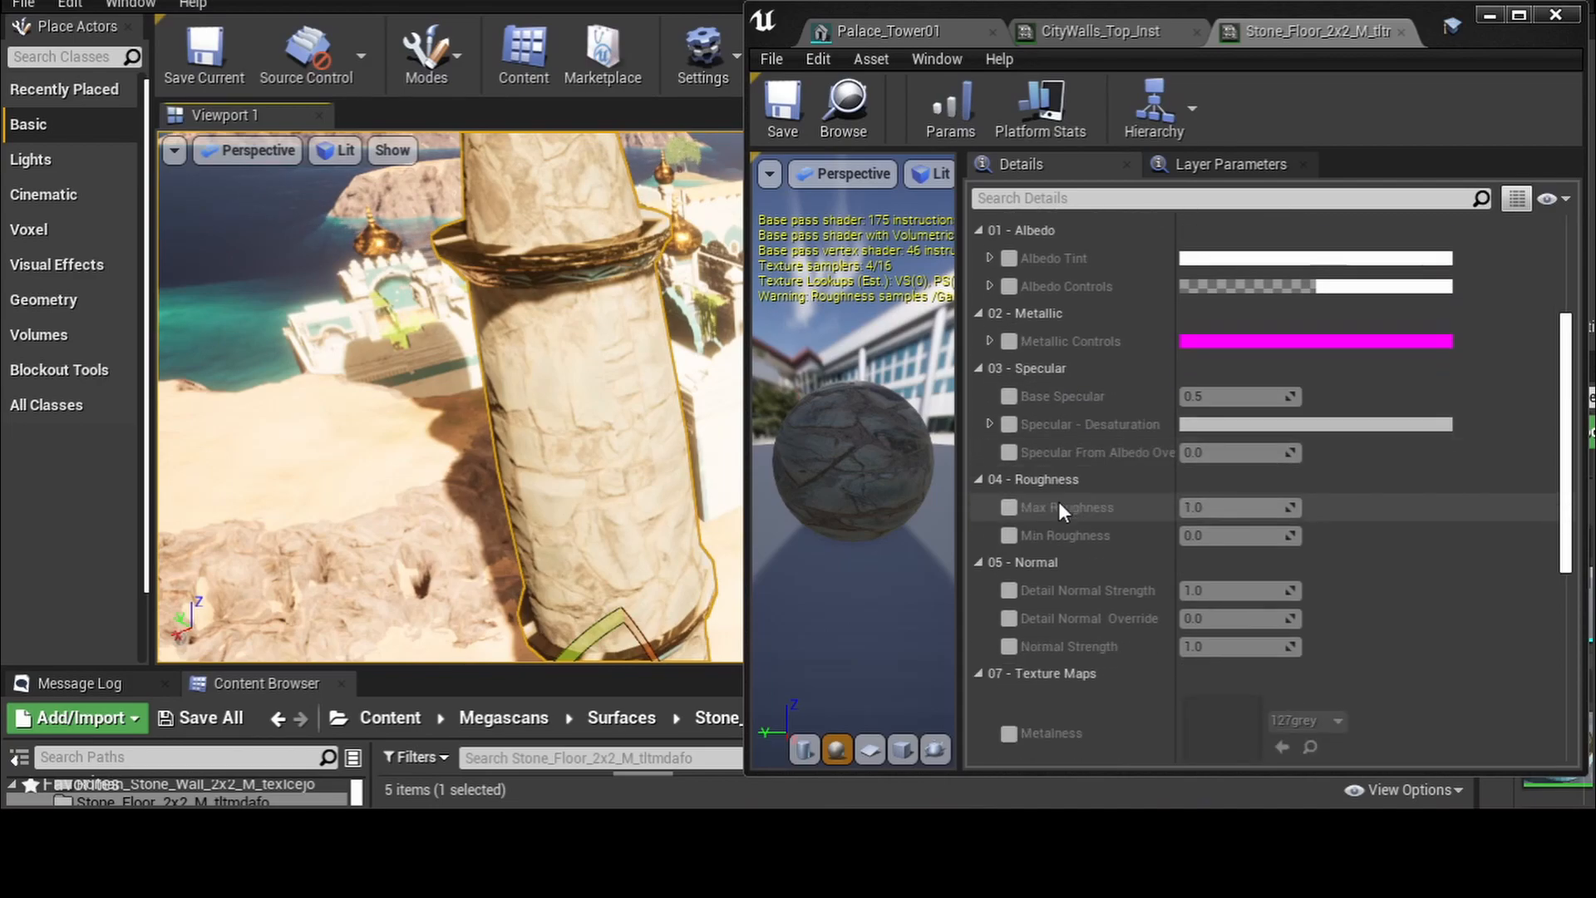
scroll(1059, 507, "down", 15)
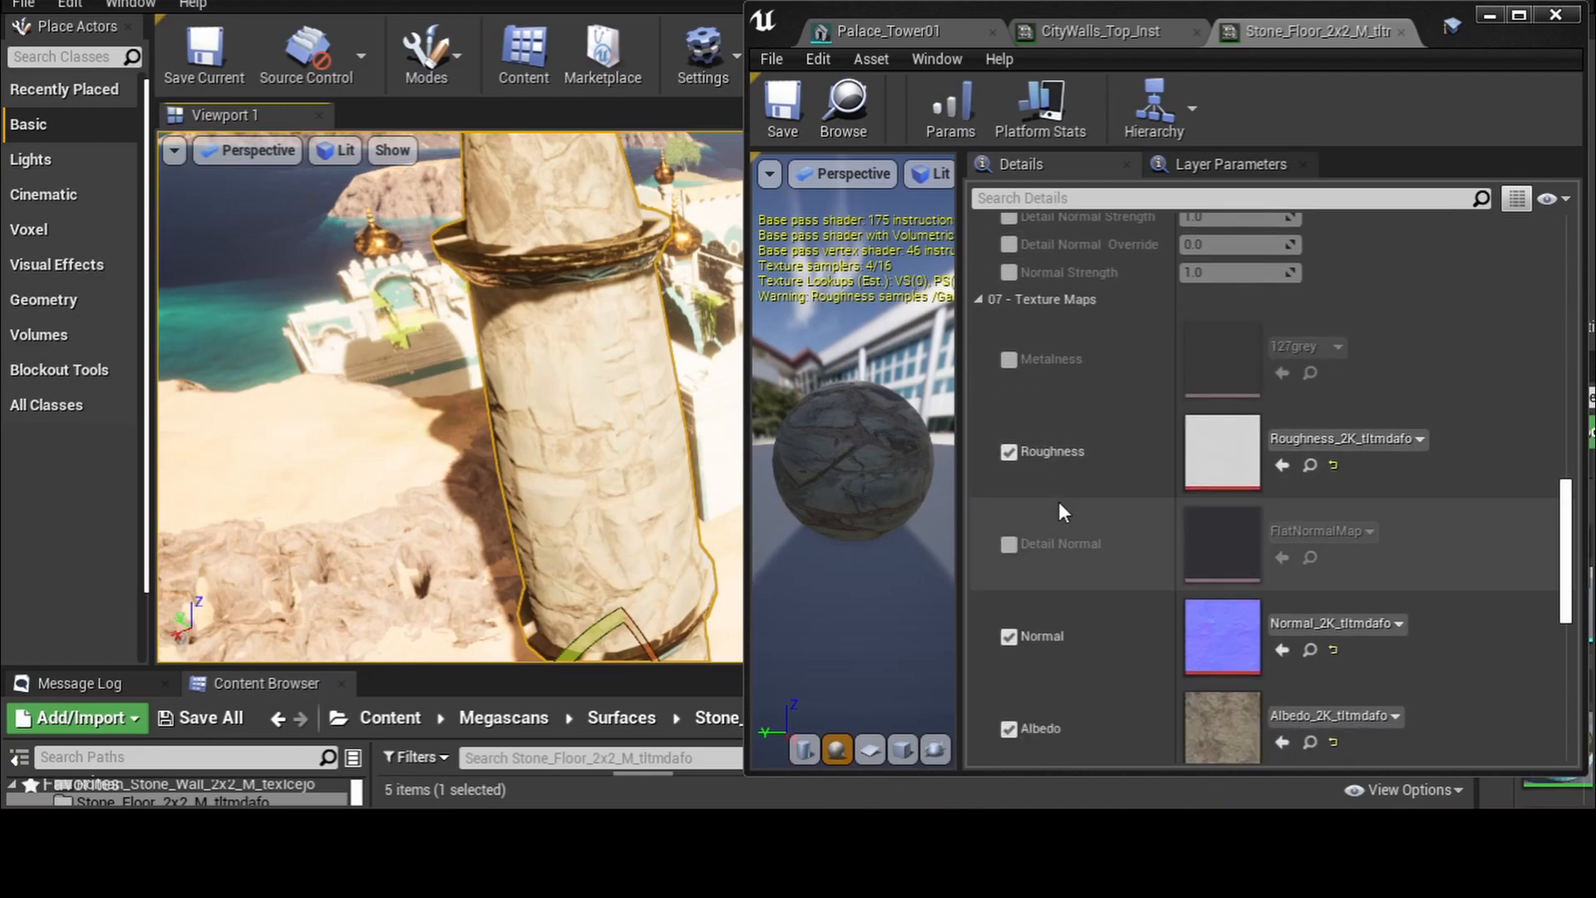
scroll(1059, 502, "up", 2)
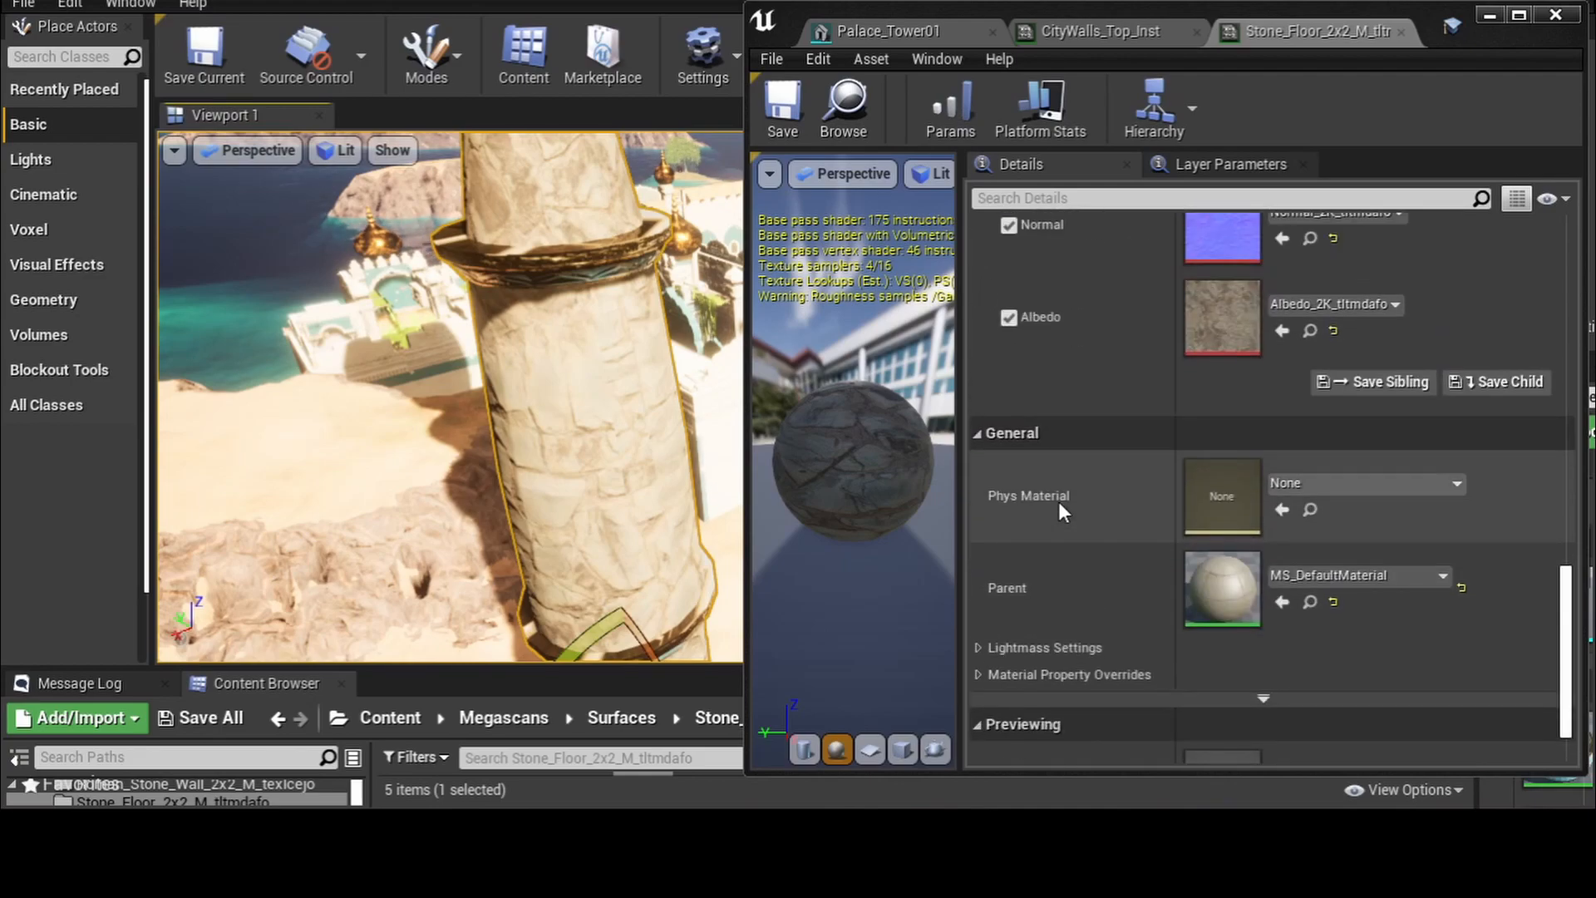
scroll(1035, 542, "up", 5)
scroll(1035, 542, "up", 10)
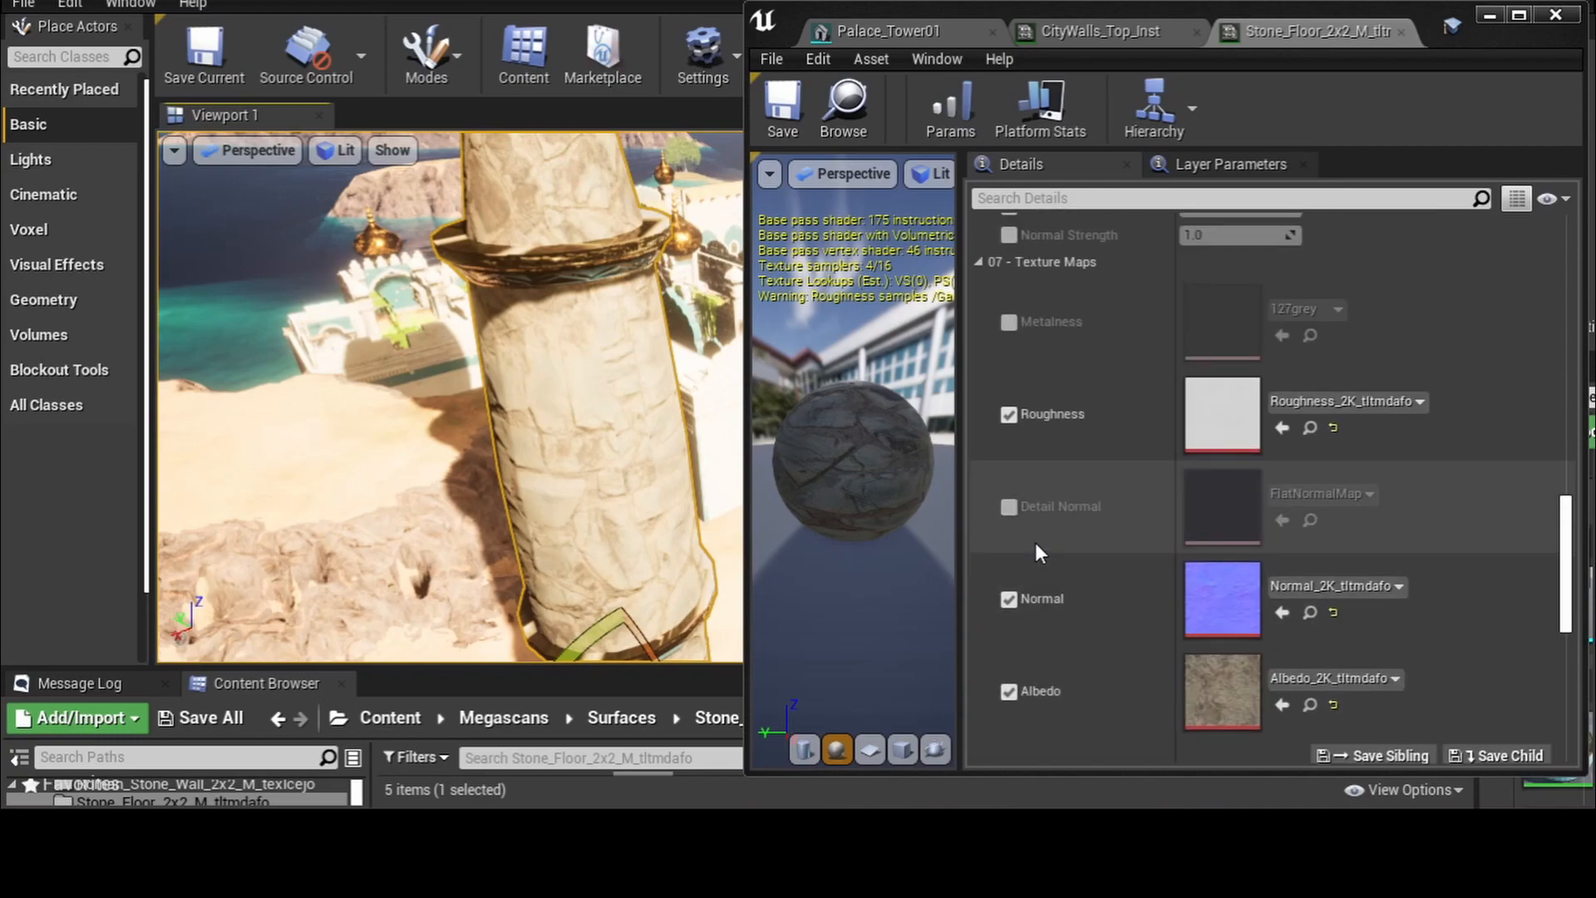
scroll(1035, 543, "up", 3)
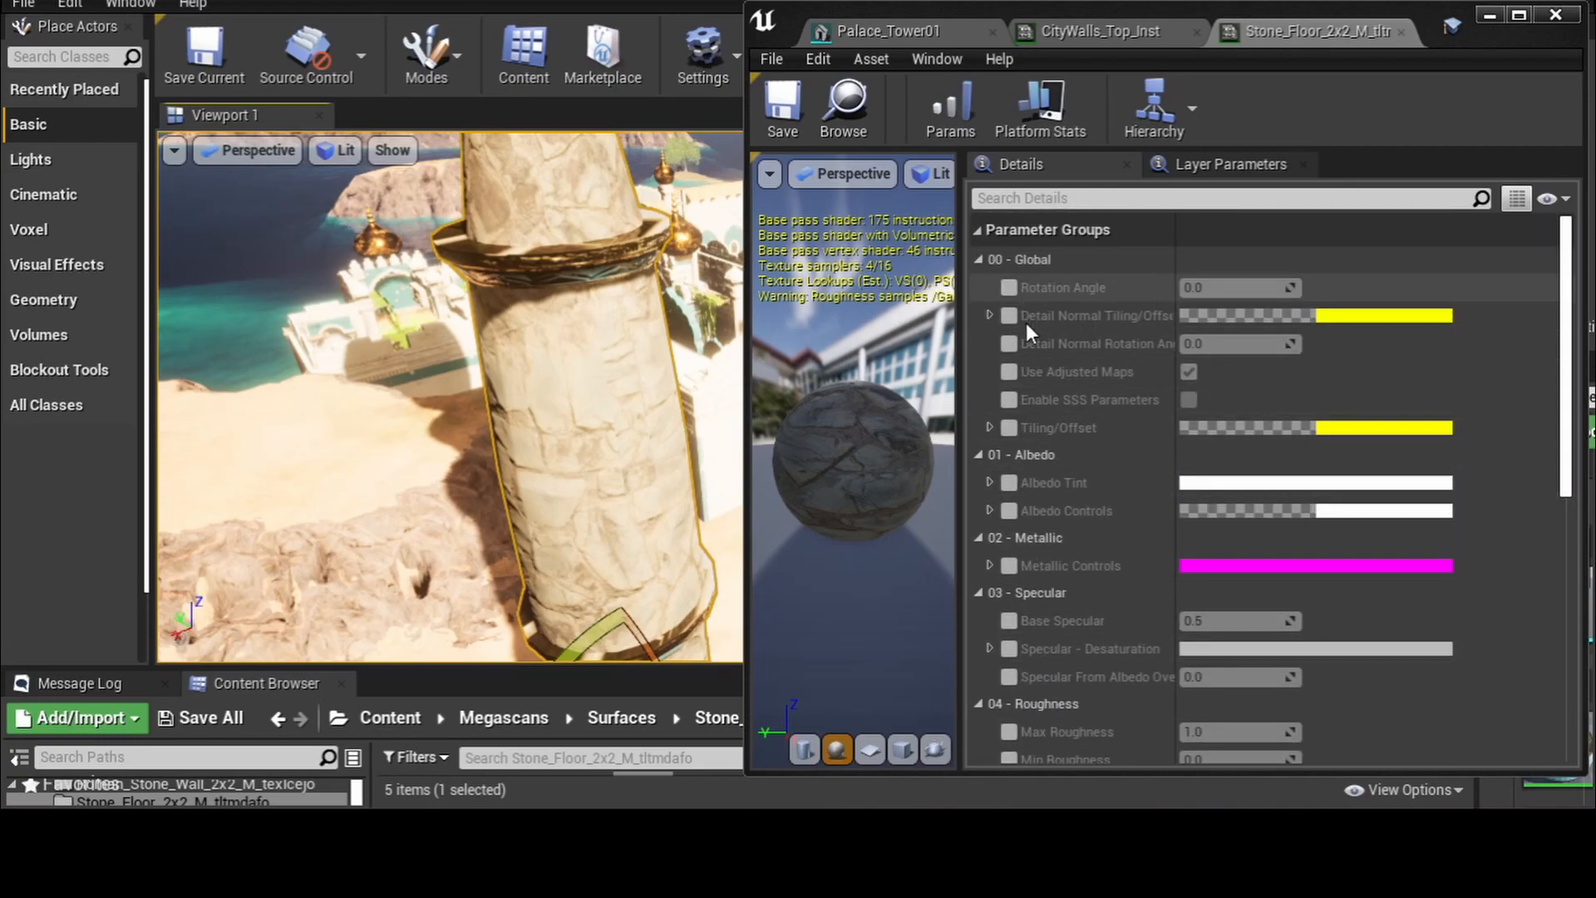
- Enable the Albedo Tint override in the Stone_Floor_2x2 instance and sample a sandy colour, hex sRGB E1BD7EFF, from the tower's carved stone
left_click(1009, 484)
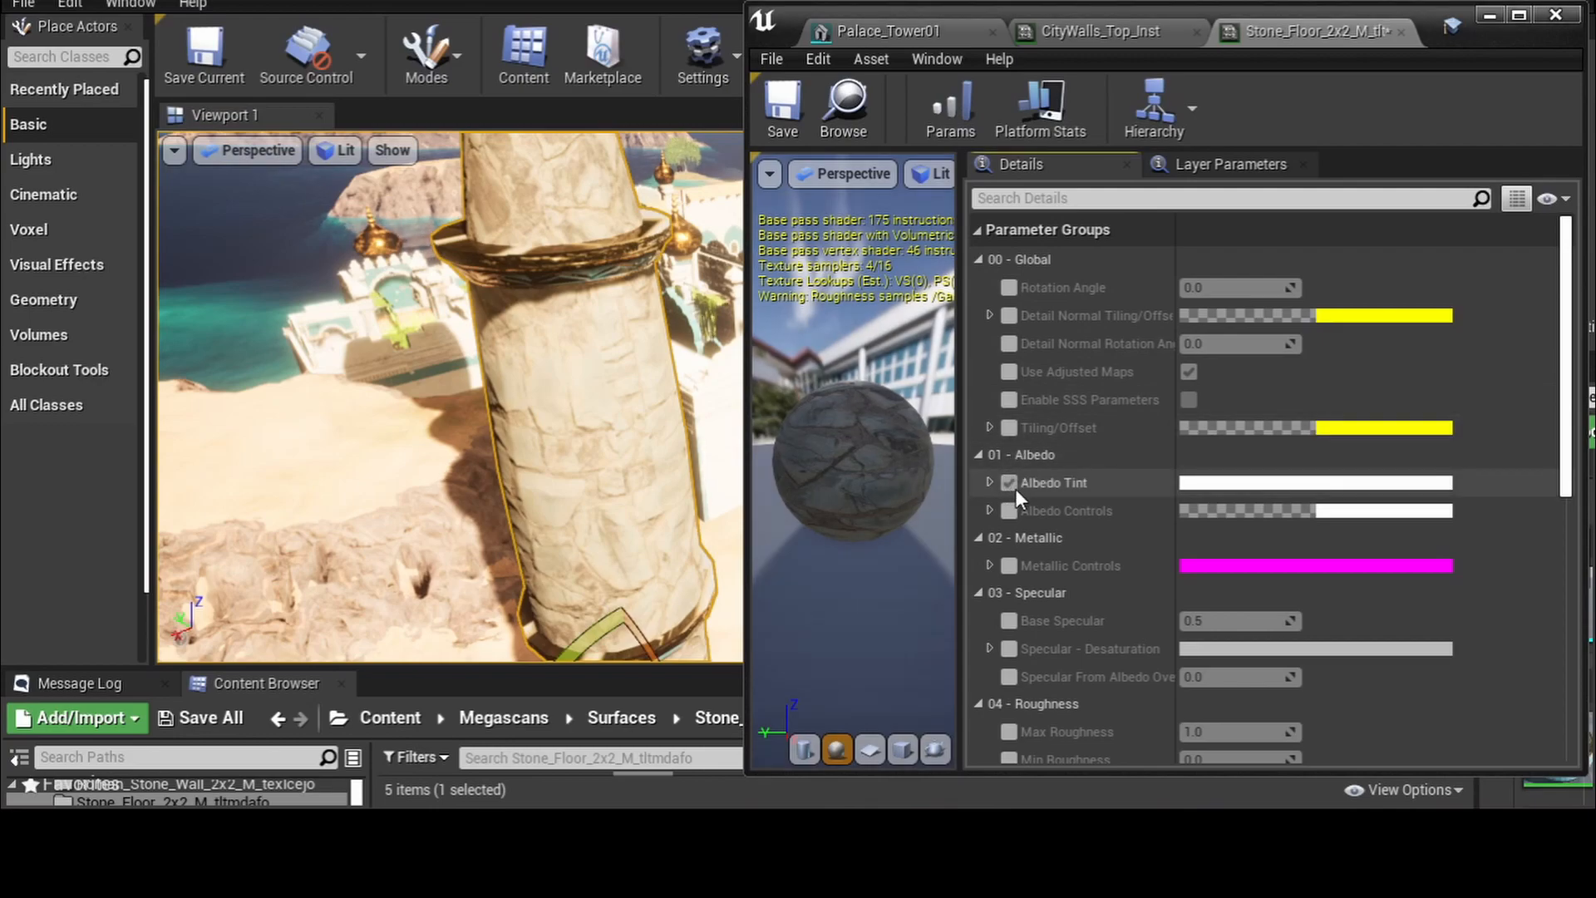
left_click(1307, 486)
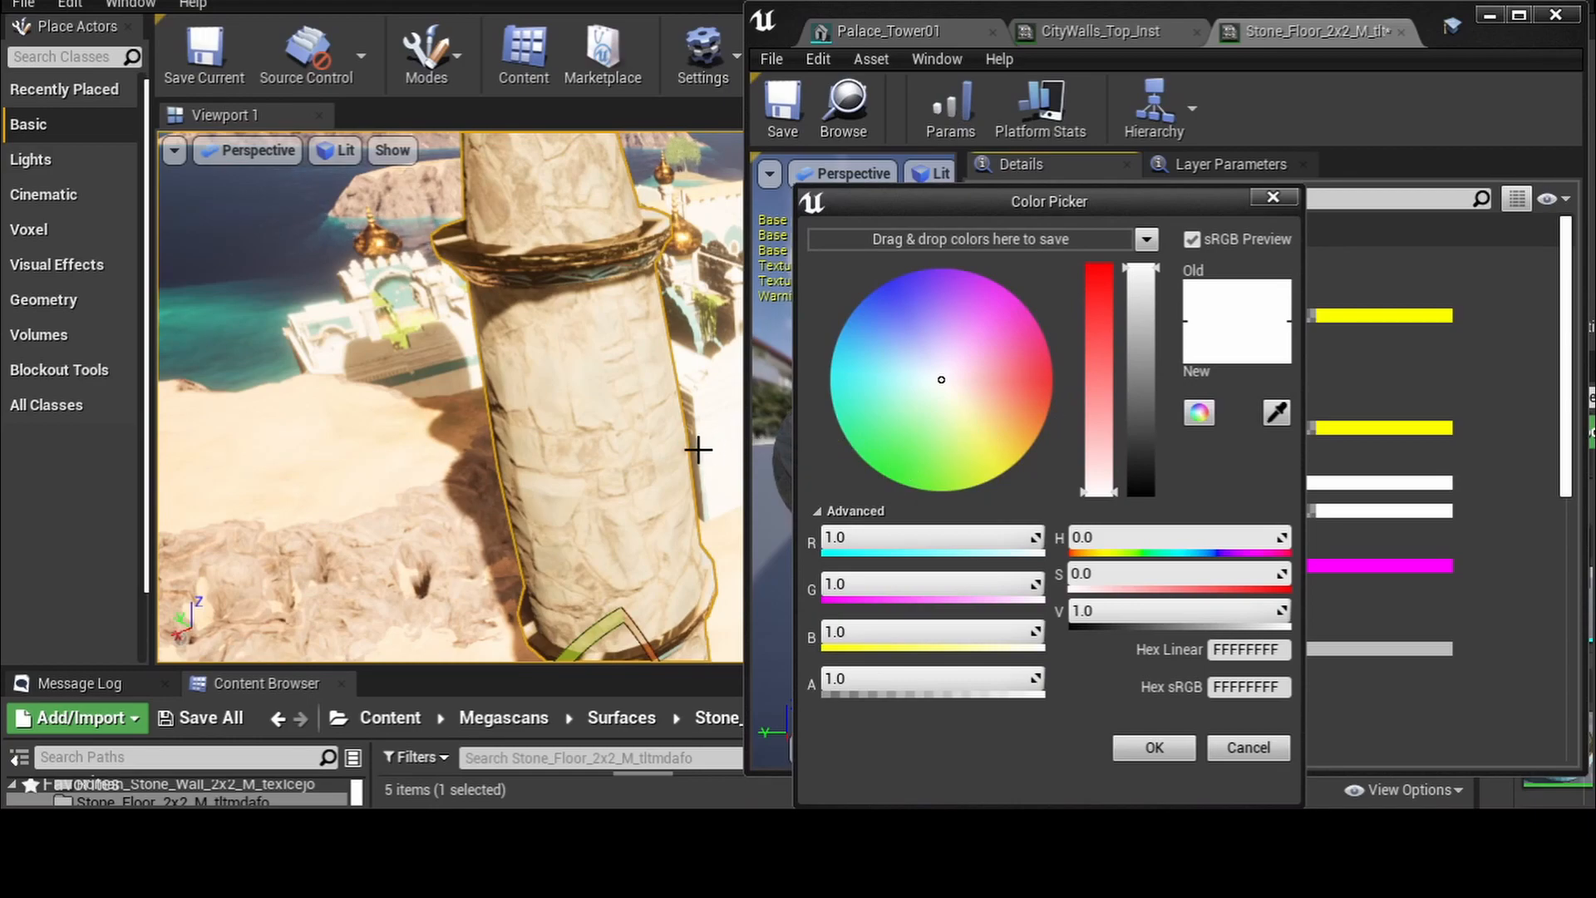
scroll(699, 449, "down", 4)
scroll(699, 450, "down", 3)
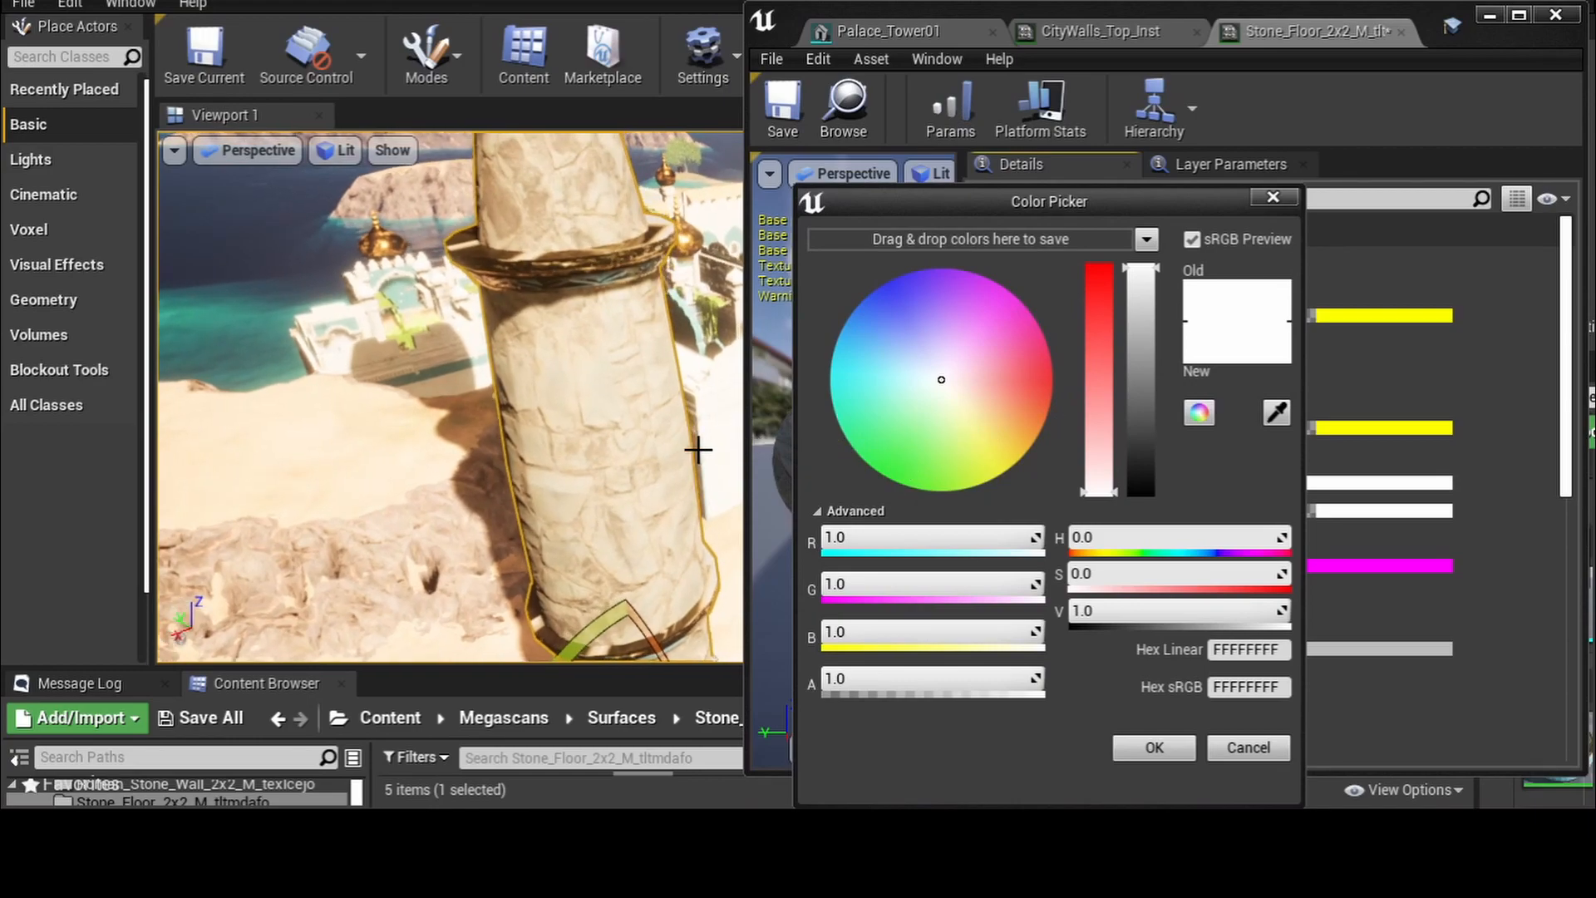
right_click_drag(694, 436, 659, 331)
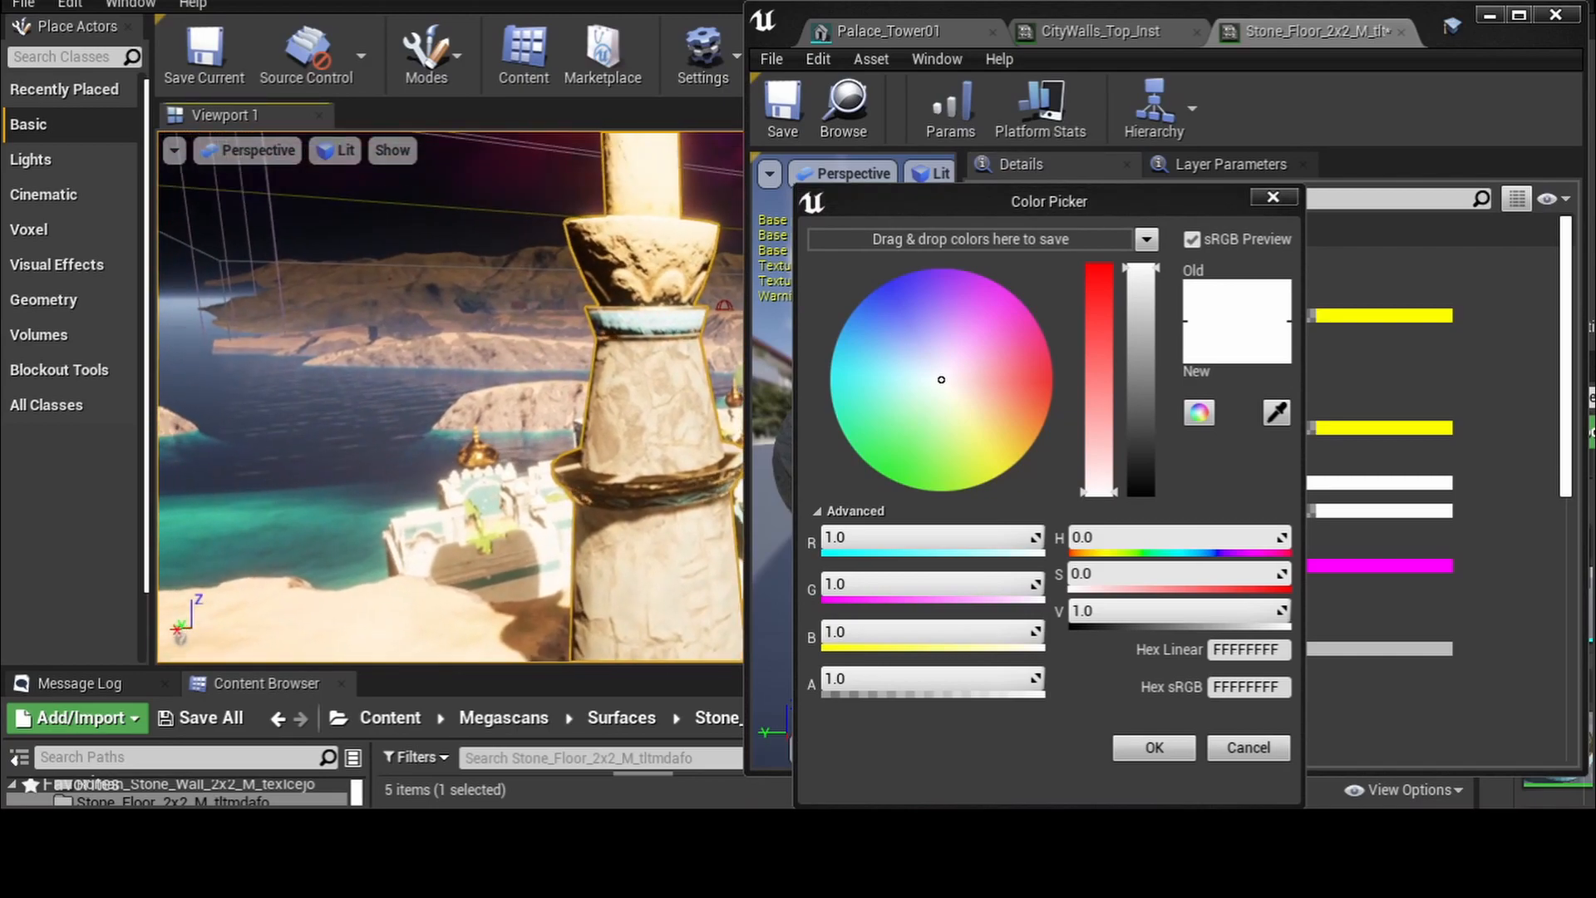
left_click(1272, 414)
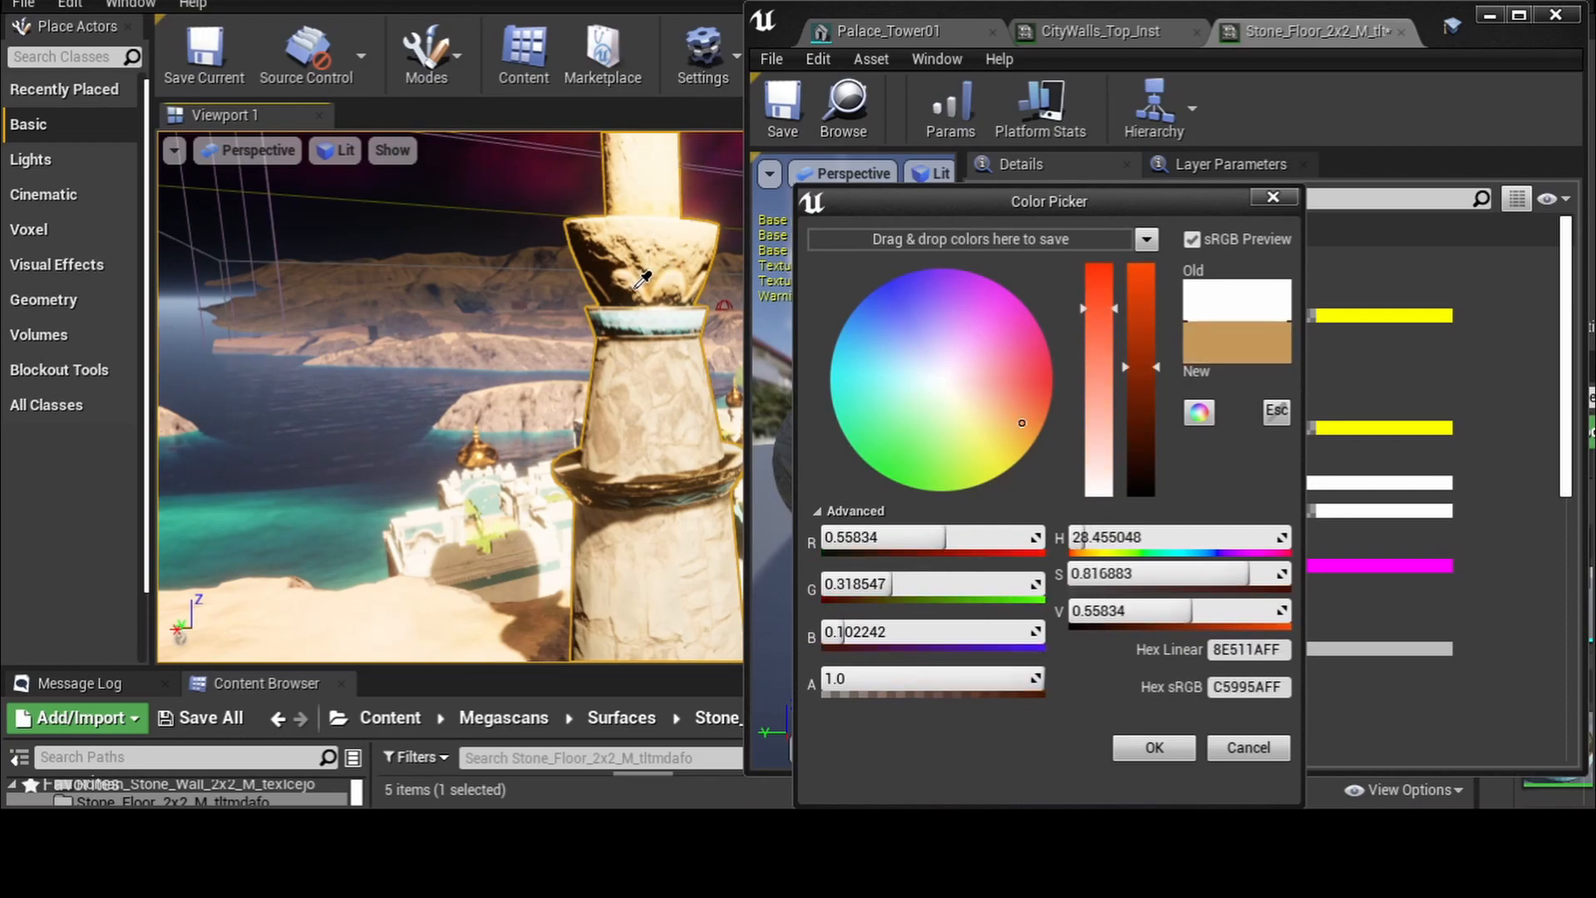
left_click(629, 281)
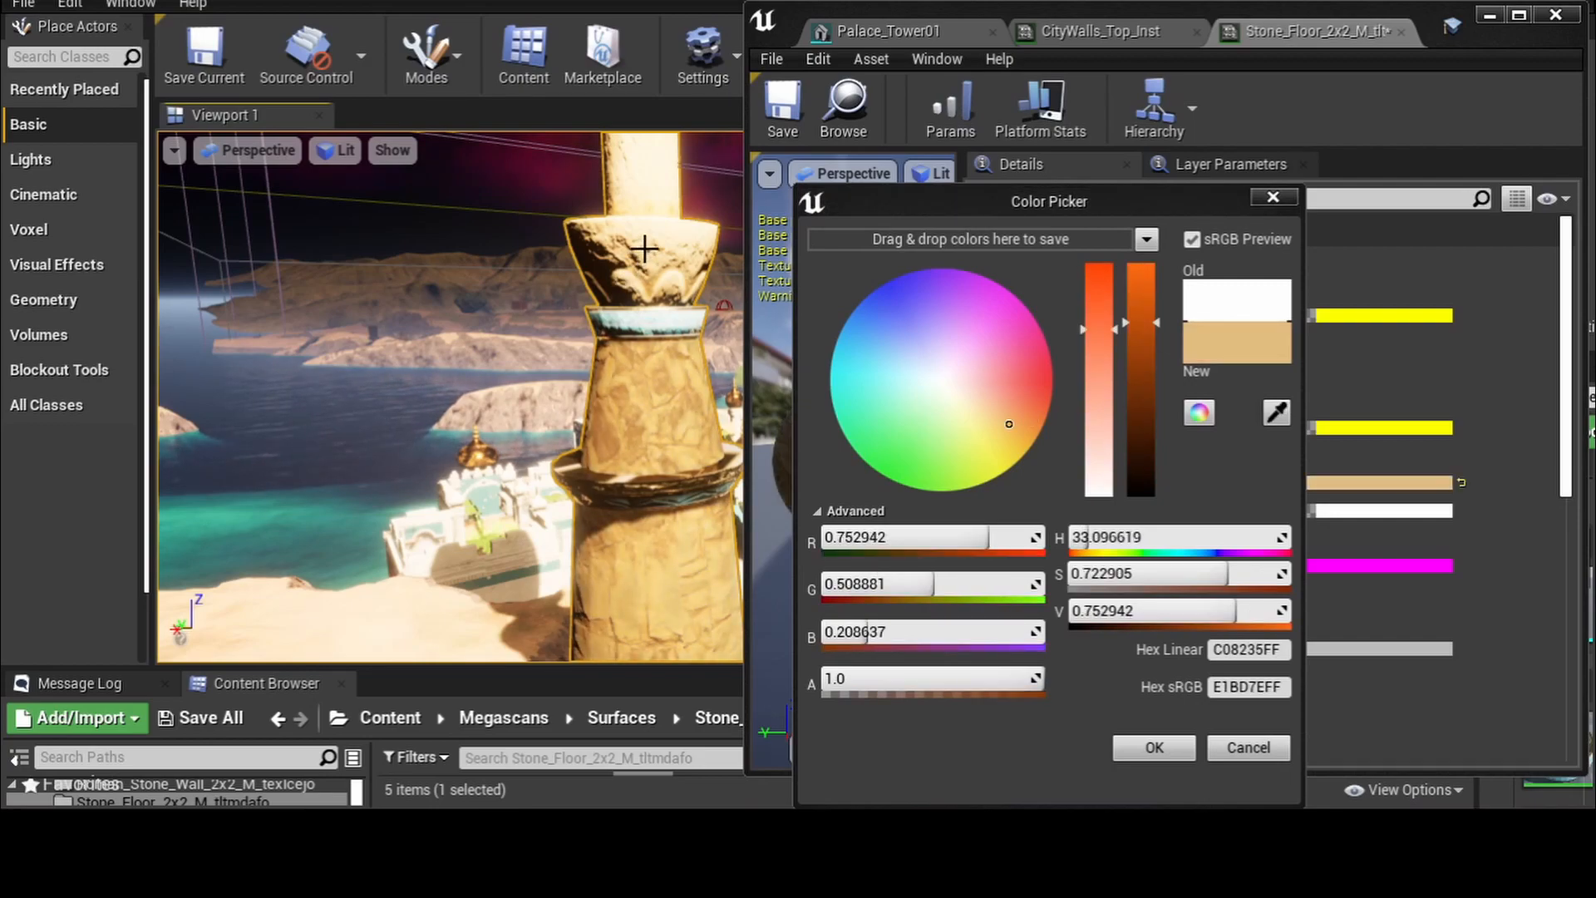
- Soften the Albedo Tint to a paler, less saturated beige, hex sRGB E1D0AFFF
mouse_move(998, 421)
left_mouse_down()
mouse_move(997, 442)
mouse_move(978, 437)
mouse_move(965, 405)
mouse_move(988, 410)
left_mouse_up()
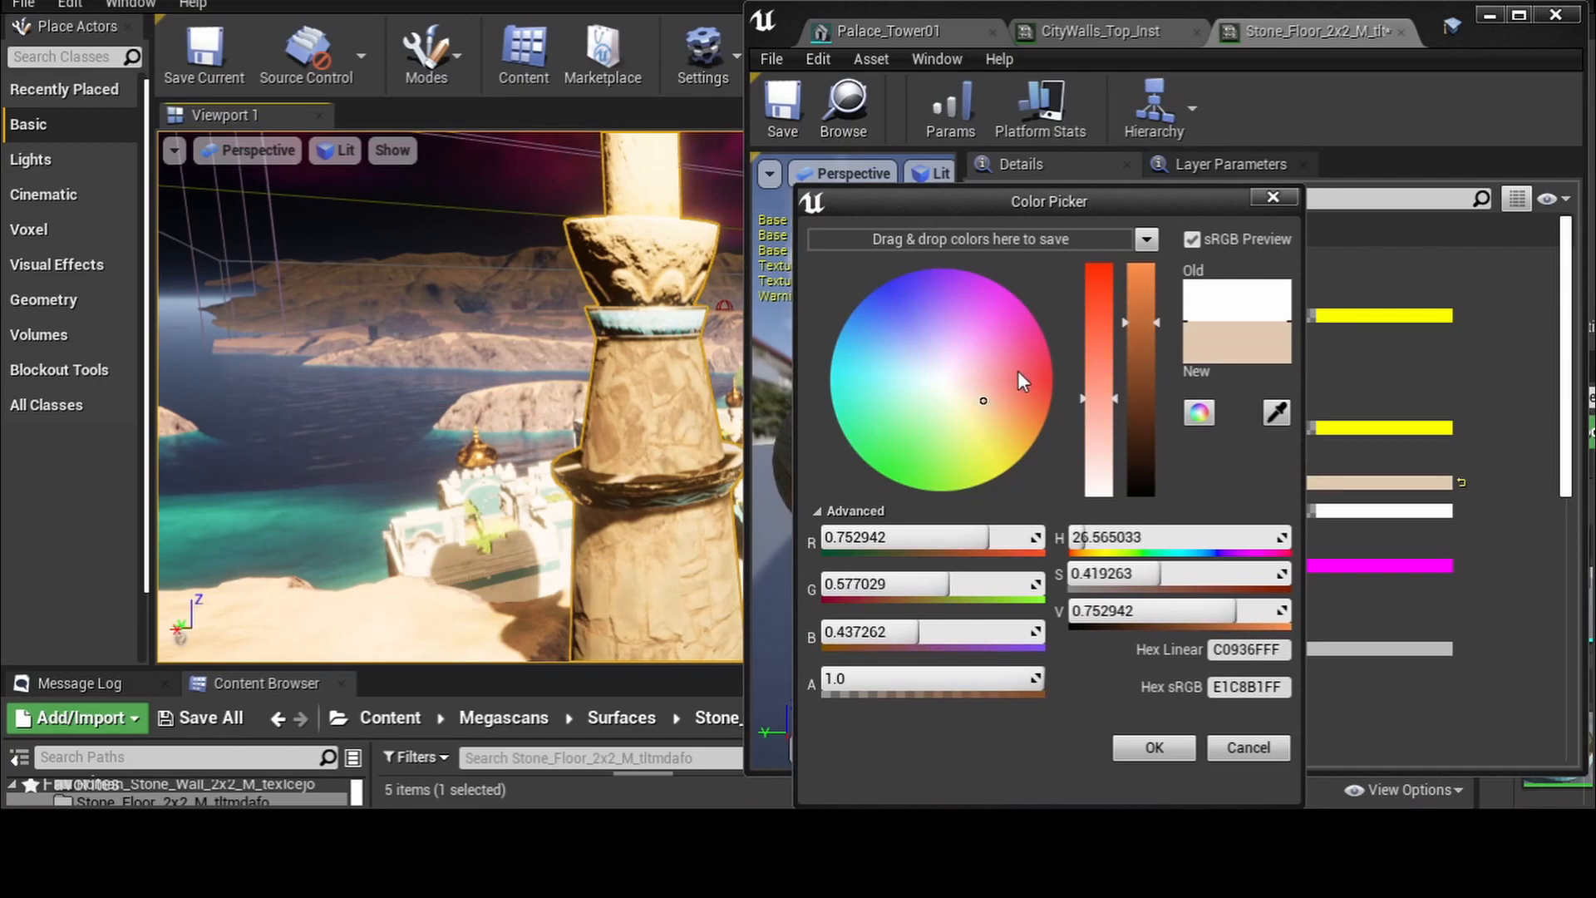
left_click(978, 405)
left_click_drag(978, 407, 981, 412)
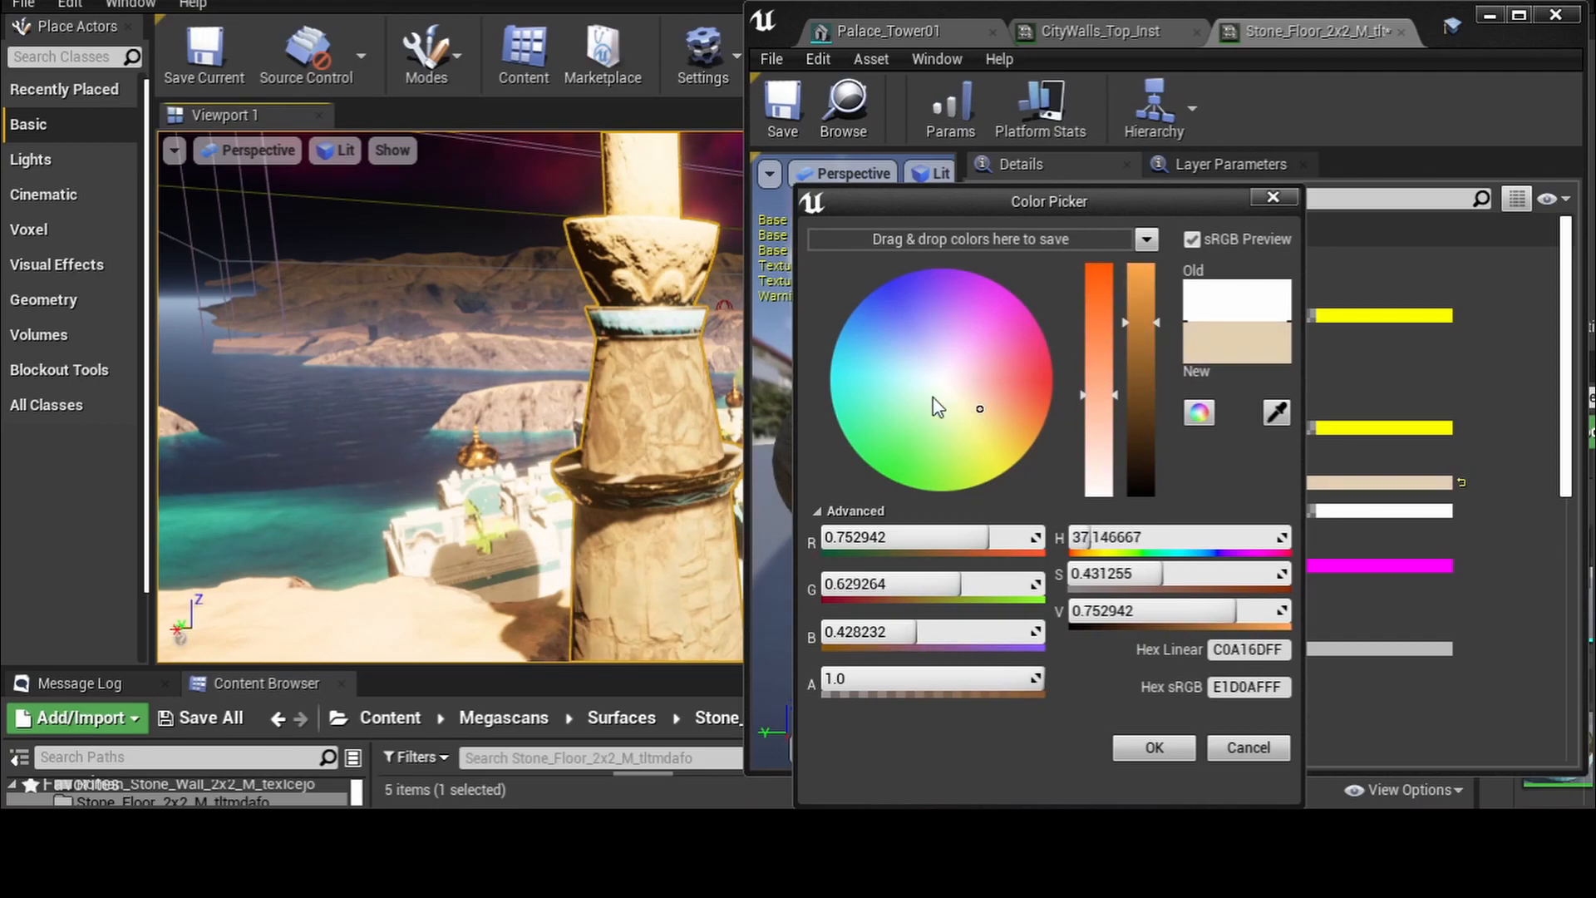
- Check the tinted stone on the towers from several angles in the level and accept the Albedo Tint colour
right_click_drag(643, 418, 781, 429)
right_click_drag(507, 385, 476, 417)
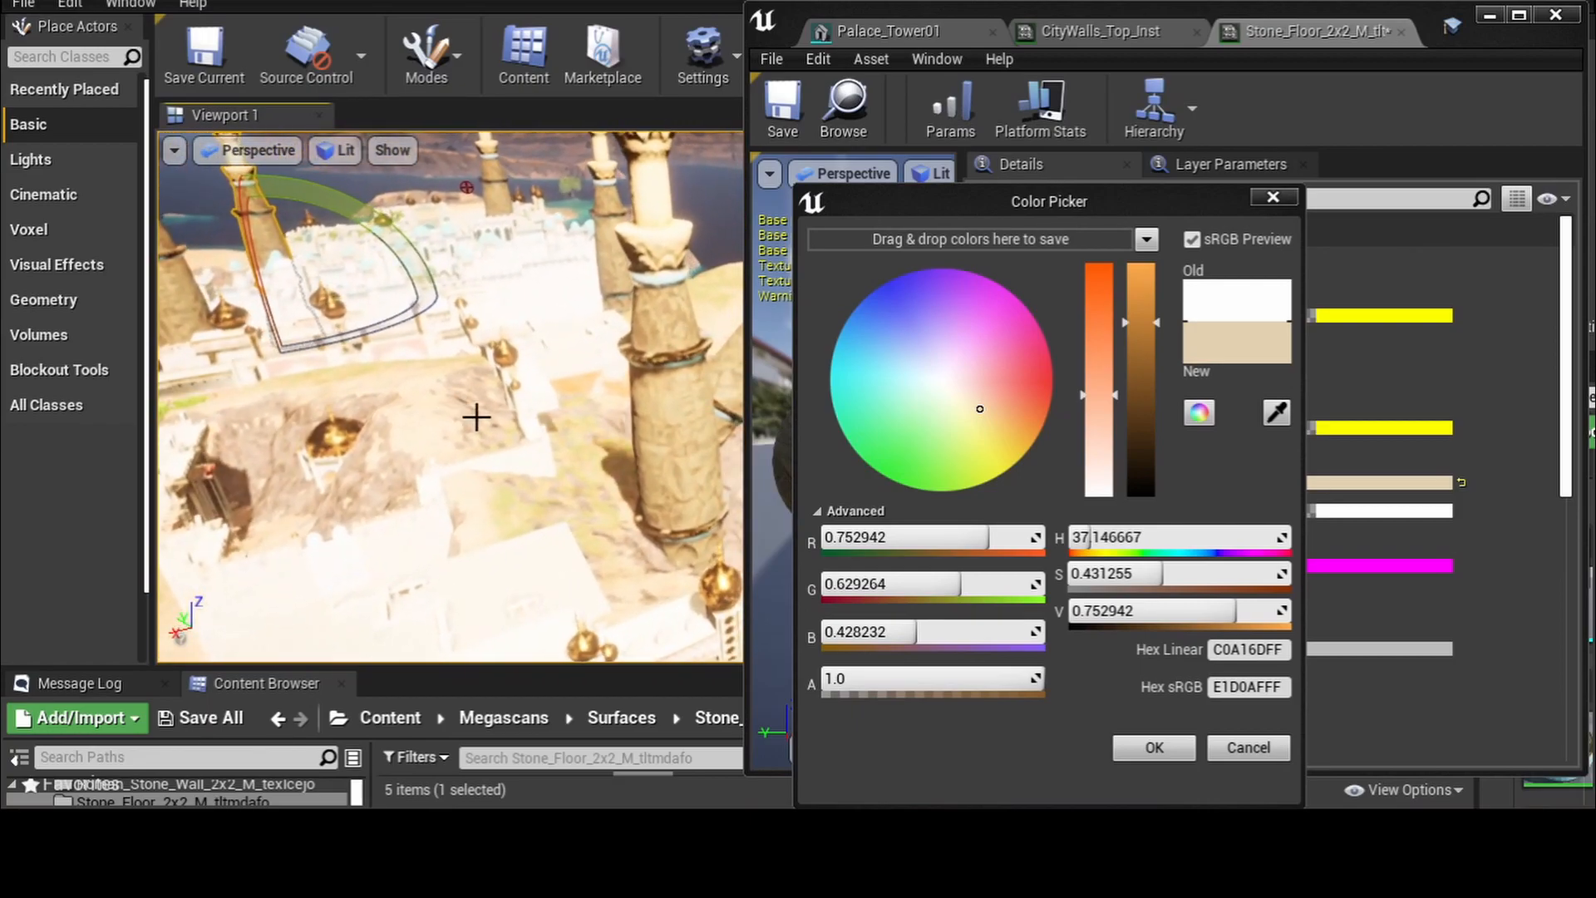
right_click_drag(541, 471, 657, 372)
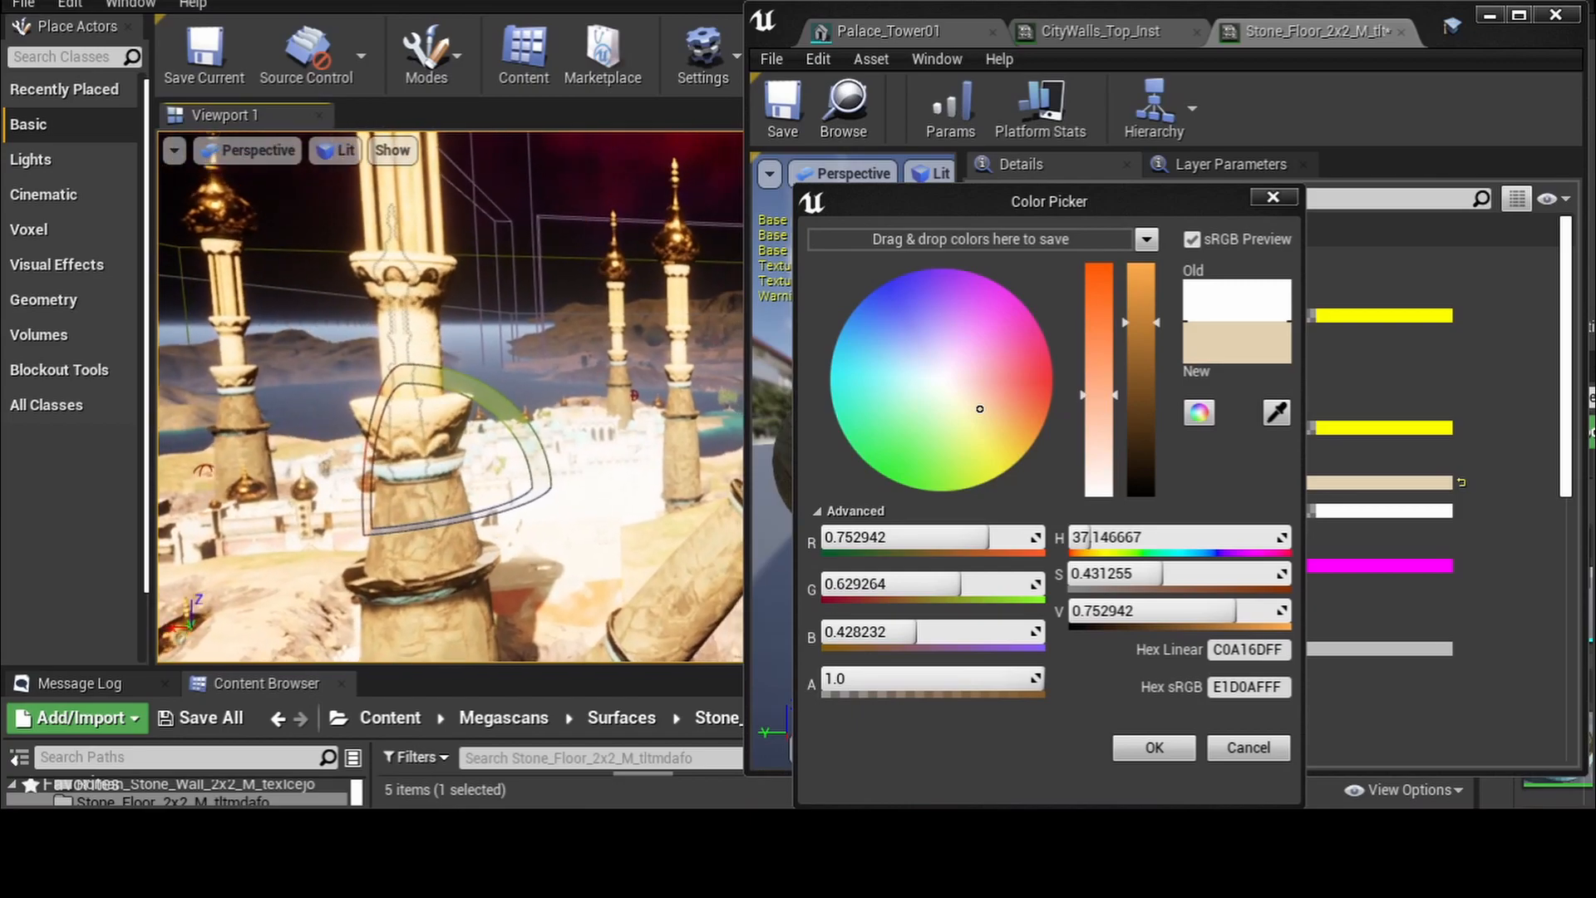
right_click_drag(466, 391, 451, 425)
key("d")
key("a")
key("s")
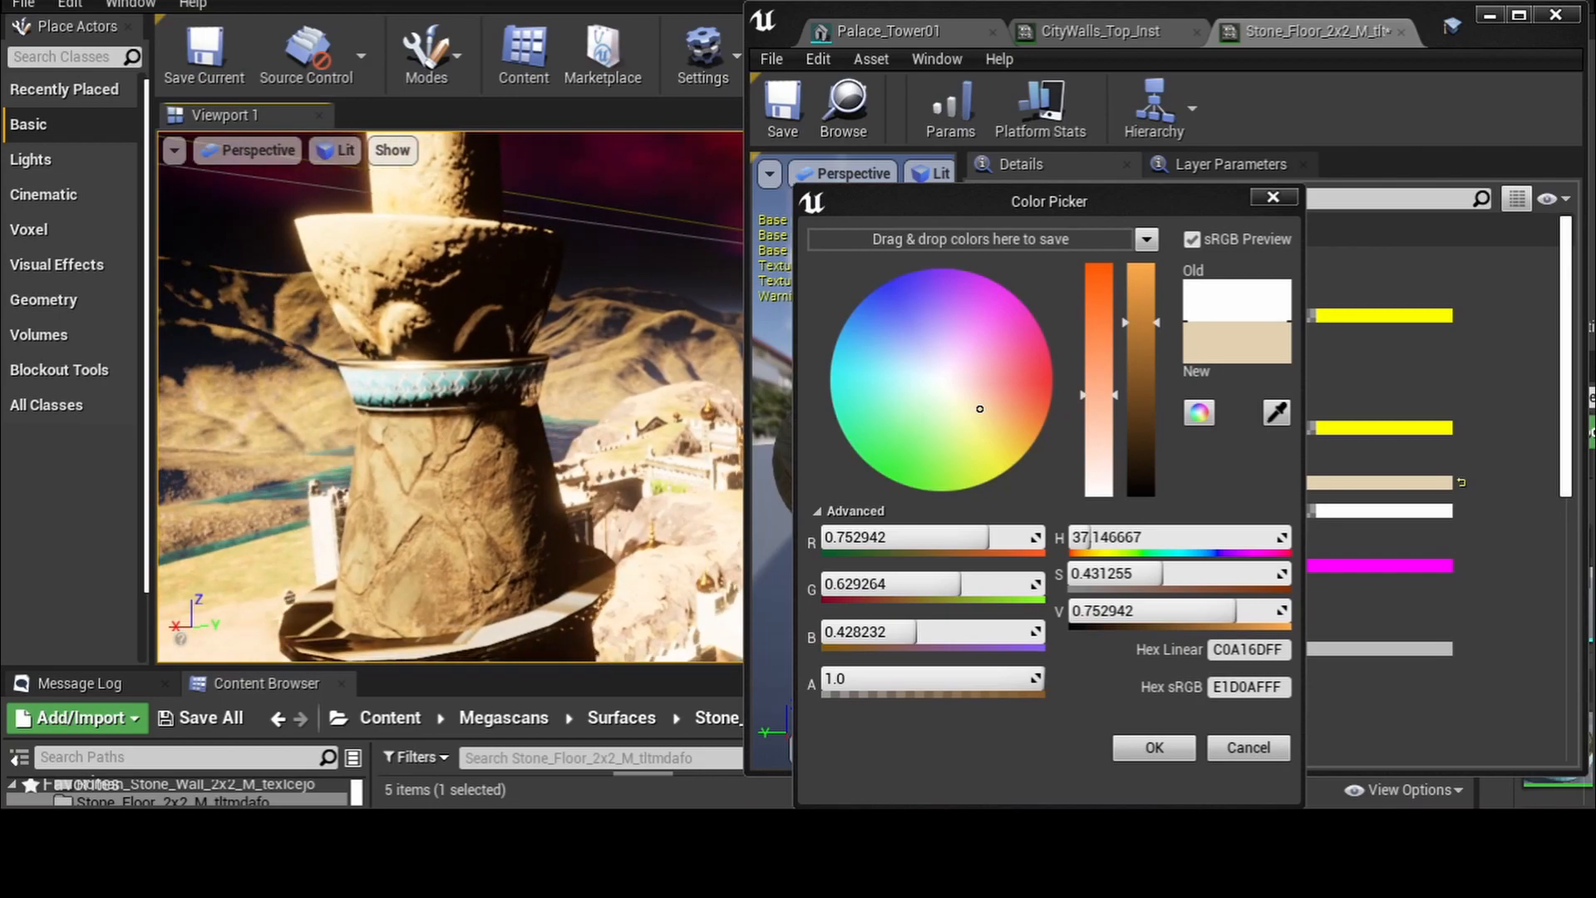
left_click(1151, 748)
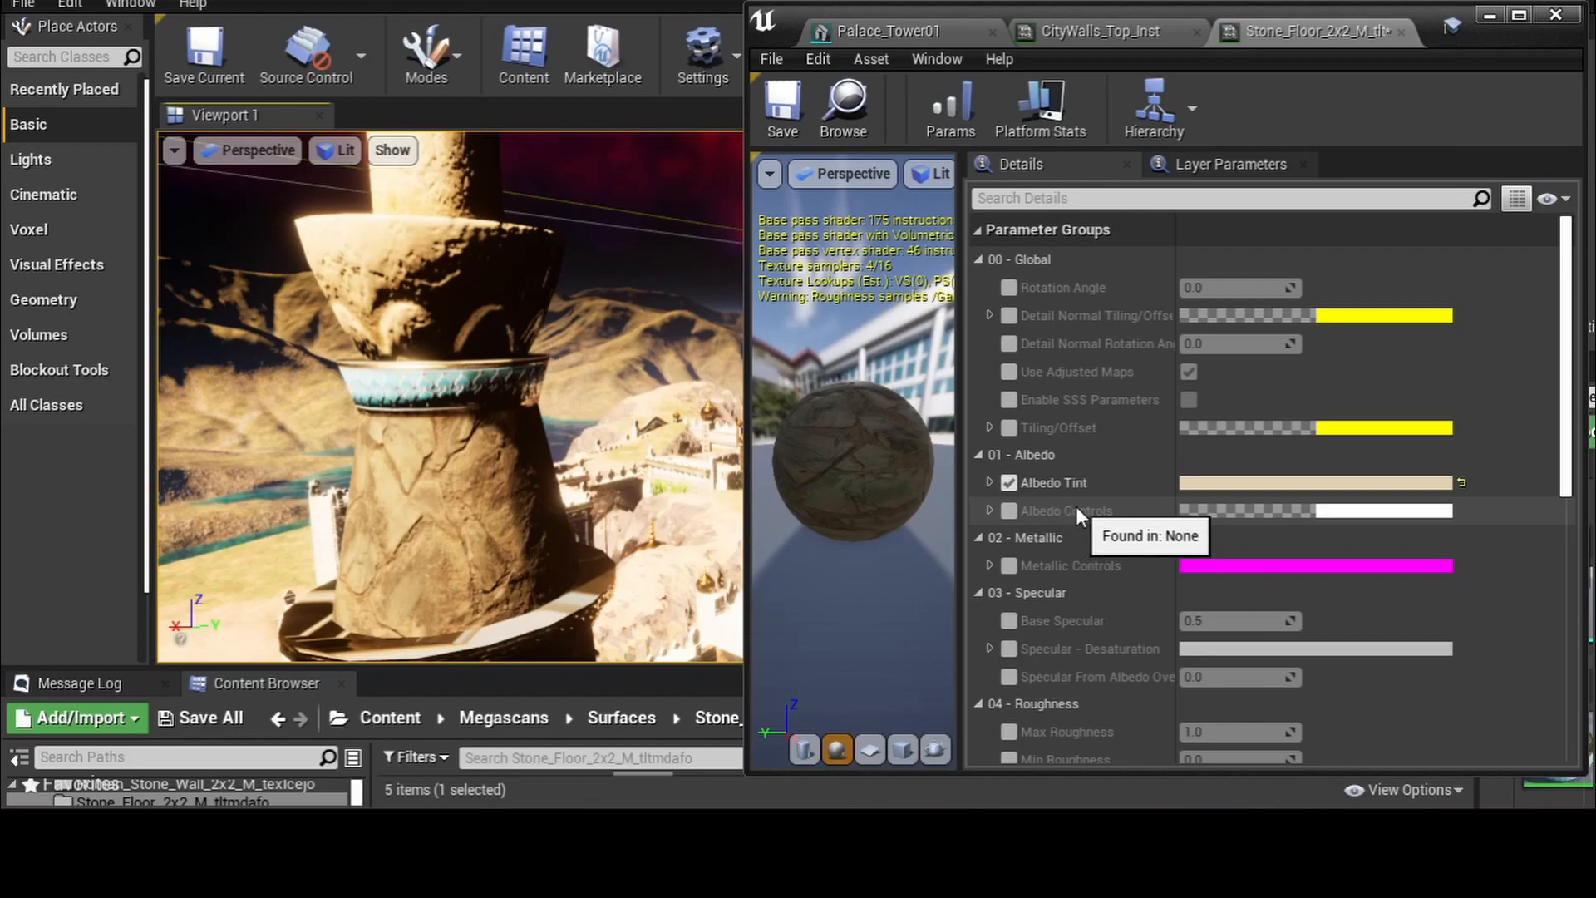
- Enable the Tiling/Offset and Base Specular overrides, try a Base Specular of about 1.06, and reset that value to its default
left_click(1009, 428)
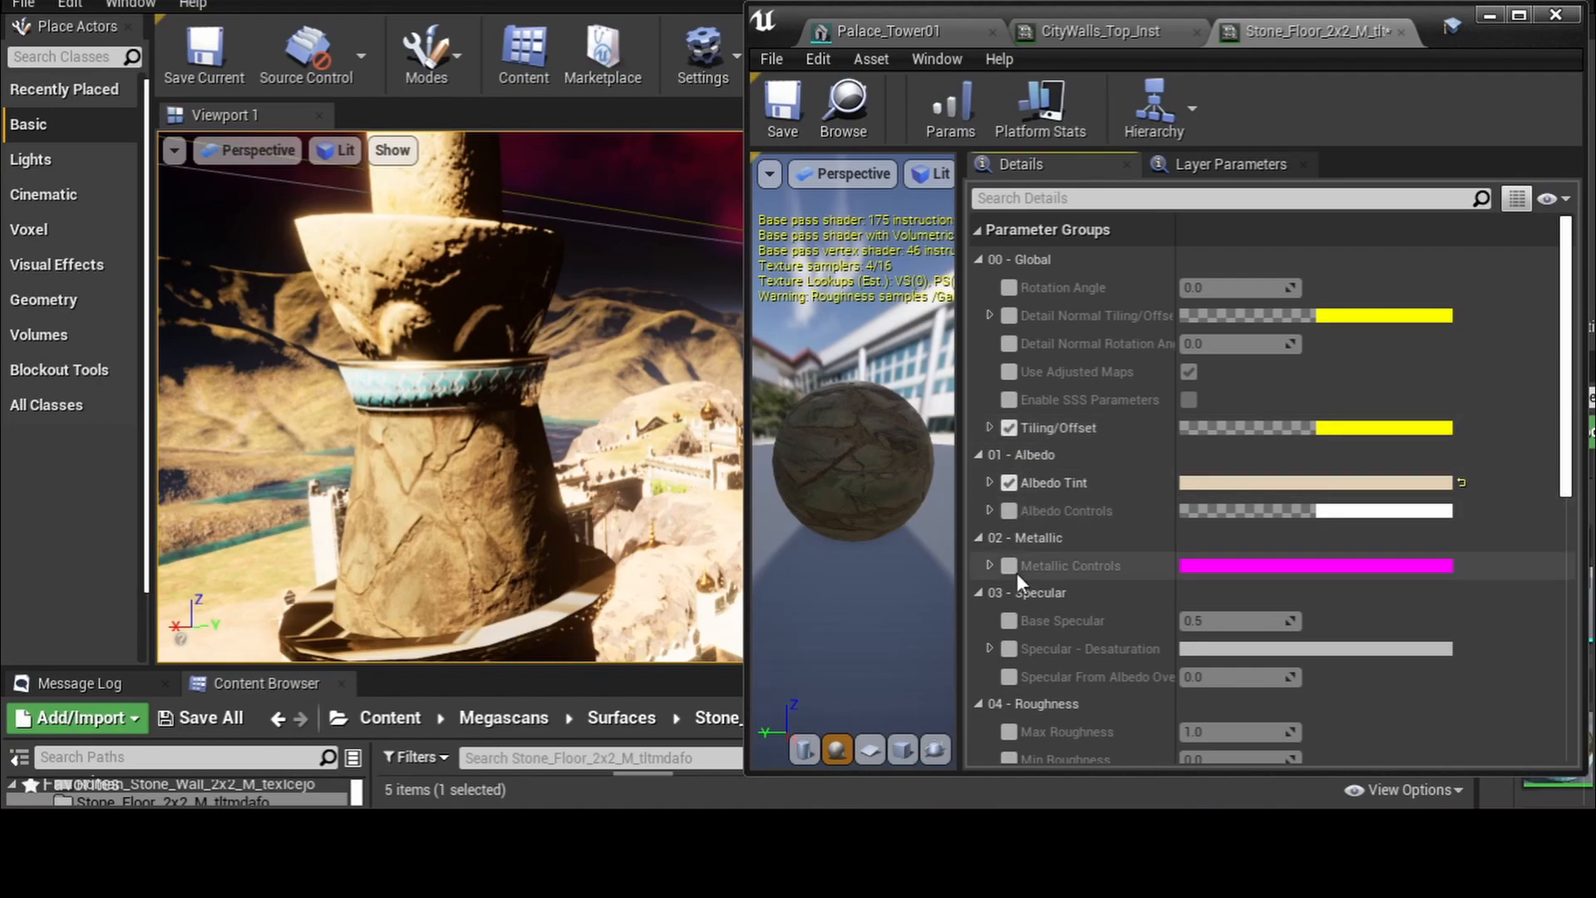
left_click(1010, 513)
left_click(1010, 512)
scroll(1016, 553, "down", 3)
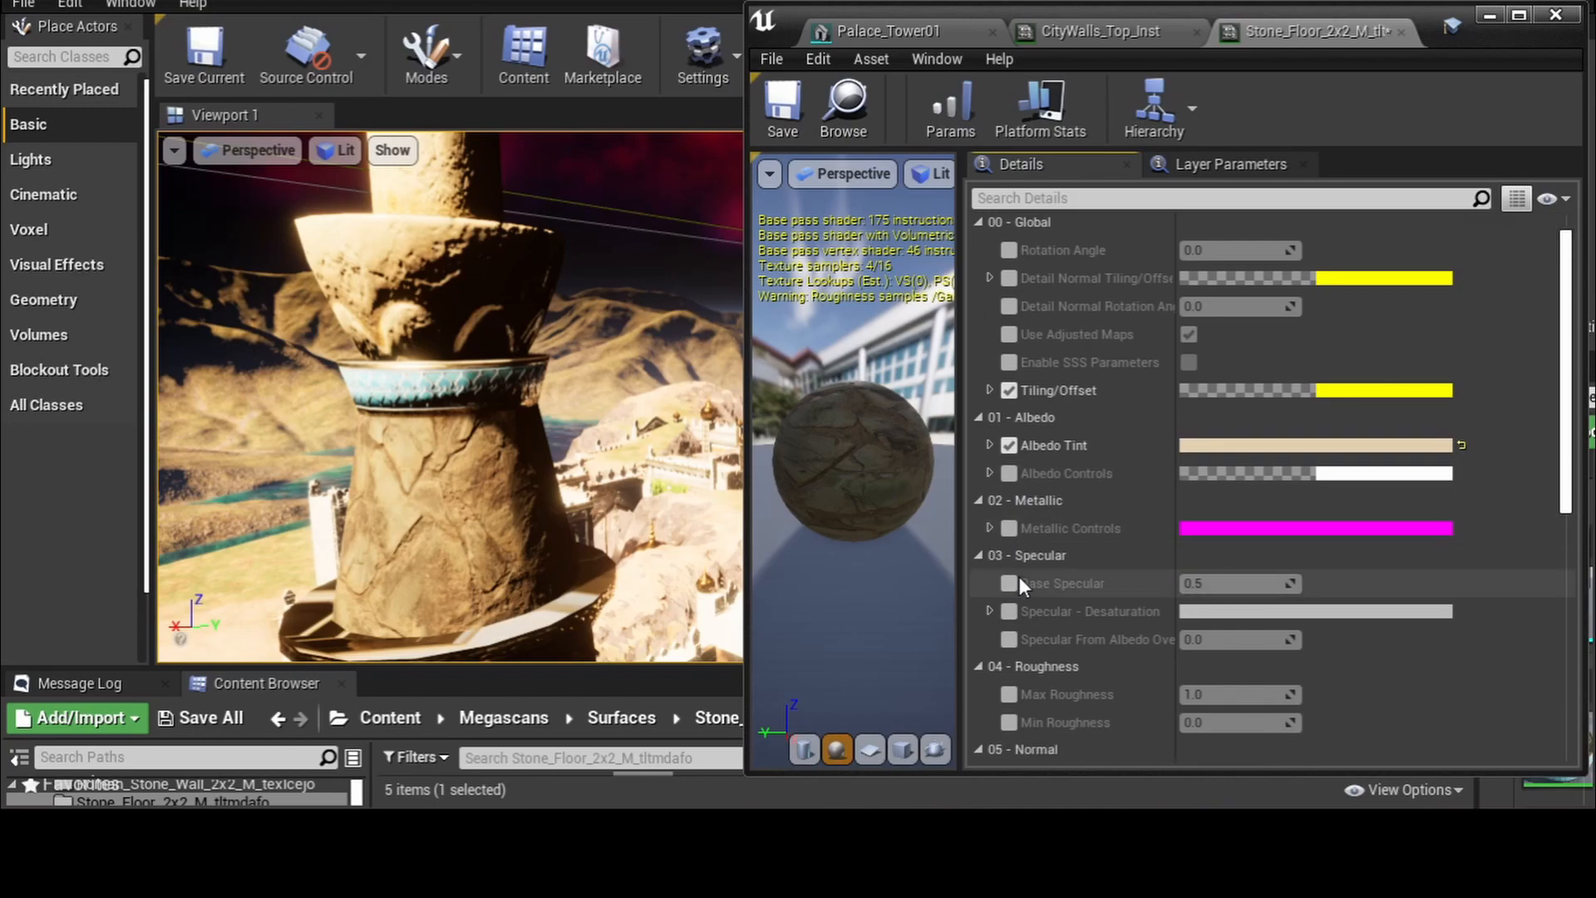
left_click(1010, 547)
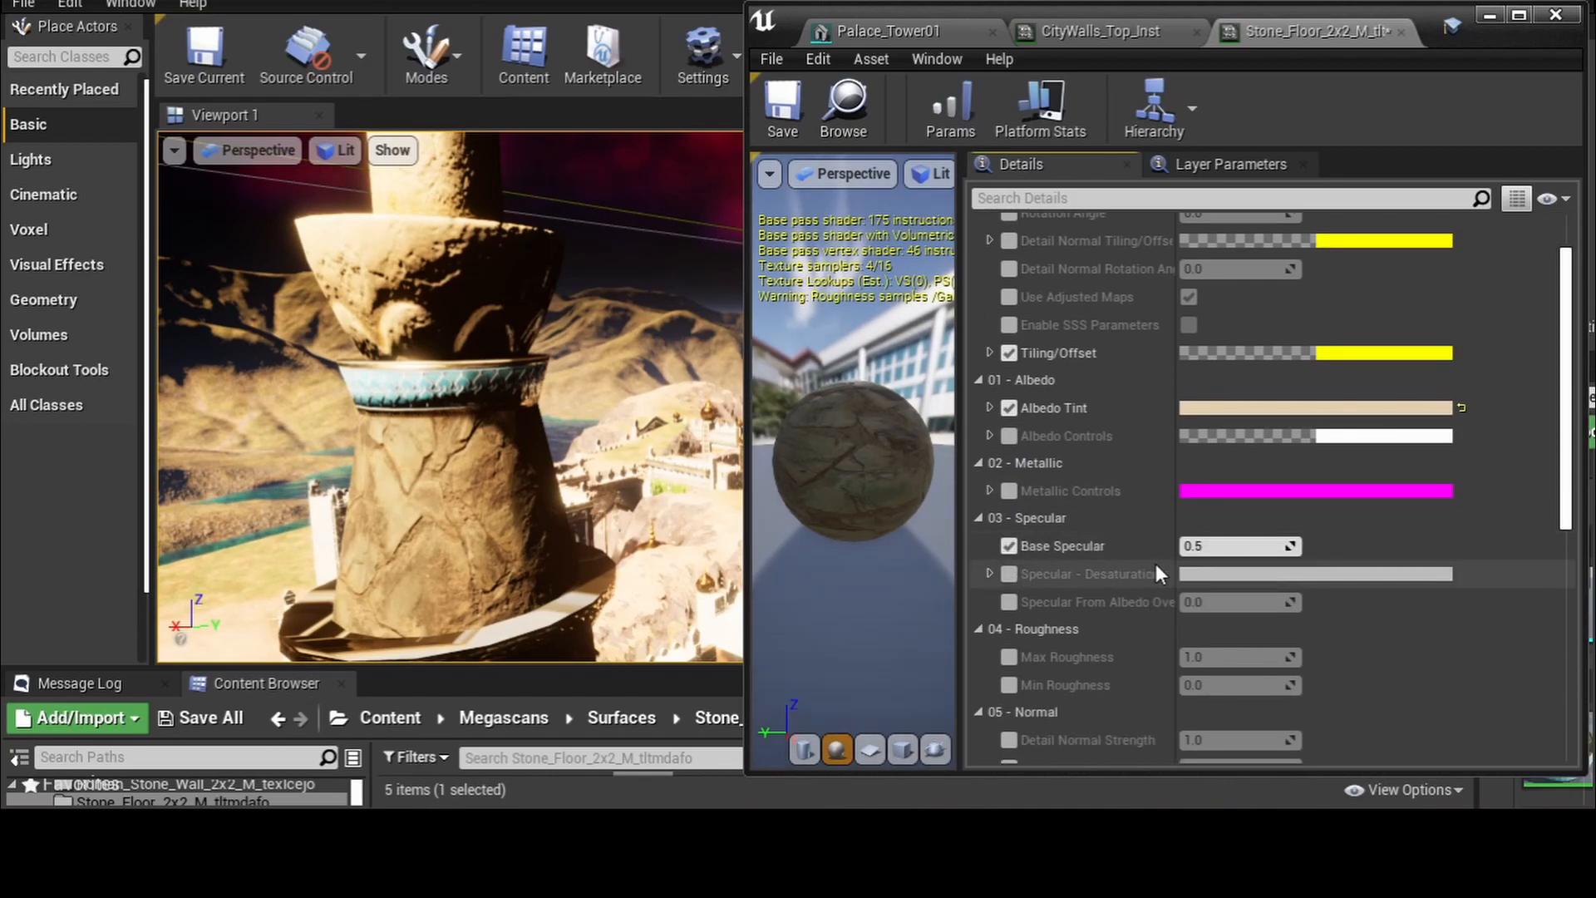
mouse_move(1292, 547)
left_mouse_down()
mouse_move(1272, 547)
mouse_move(1292, 547)
left_mouse_up()
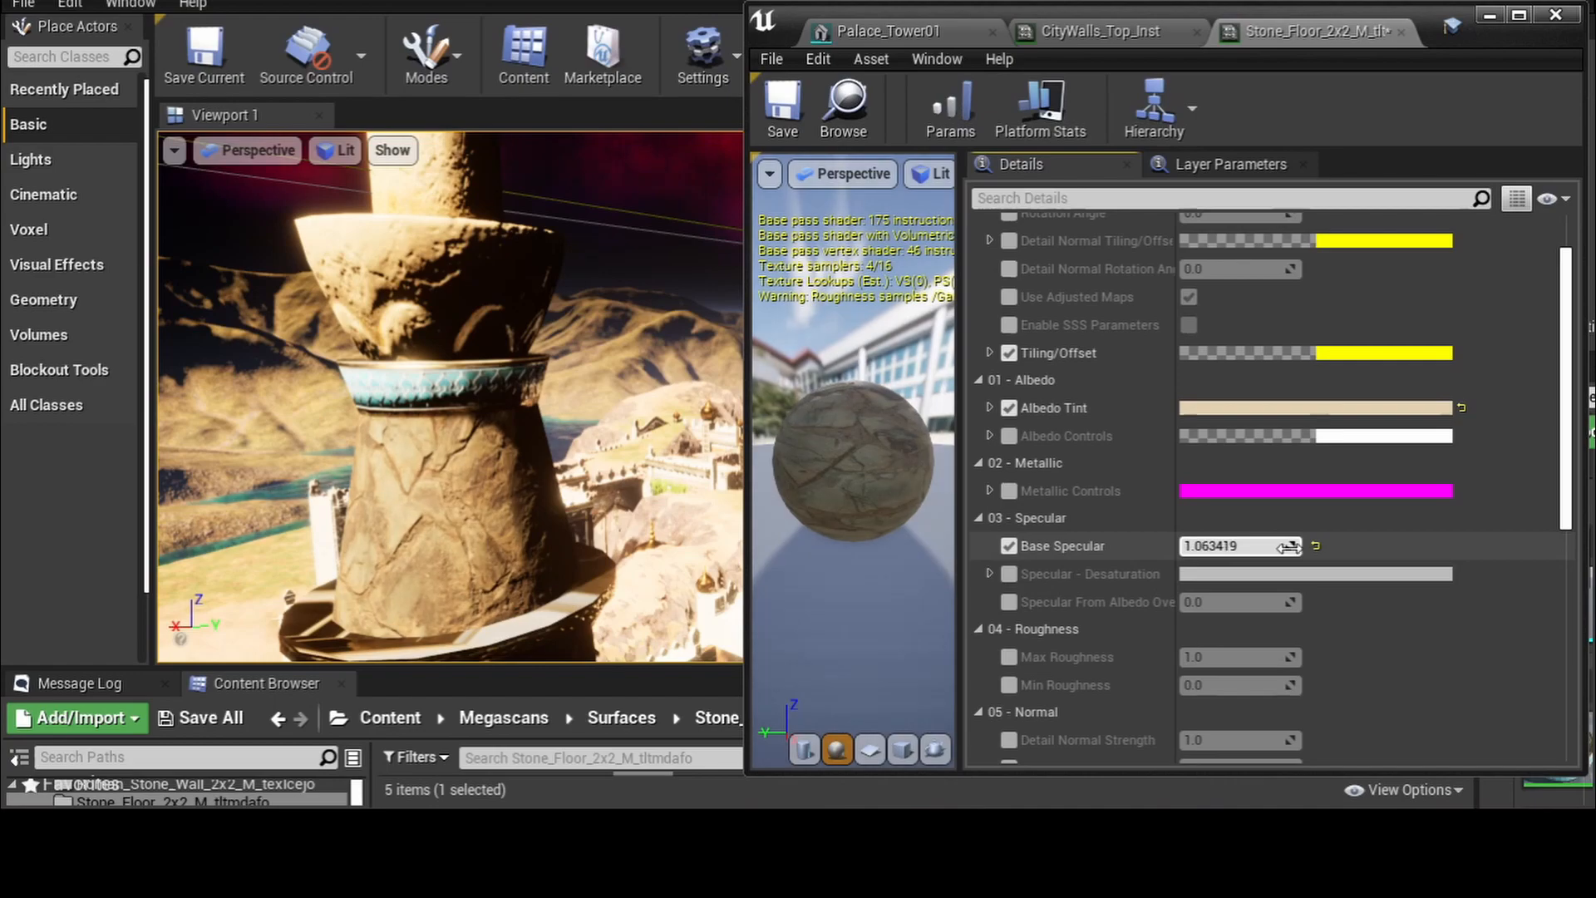
left_click(1316, 546)
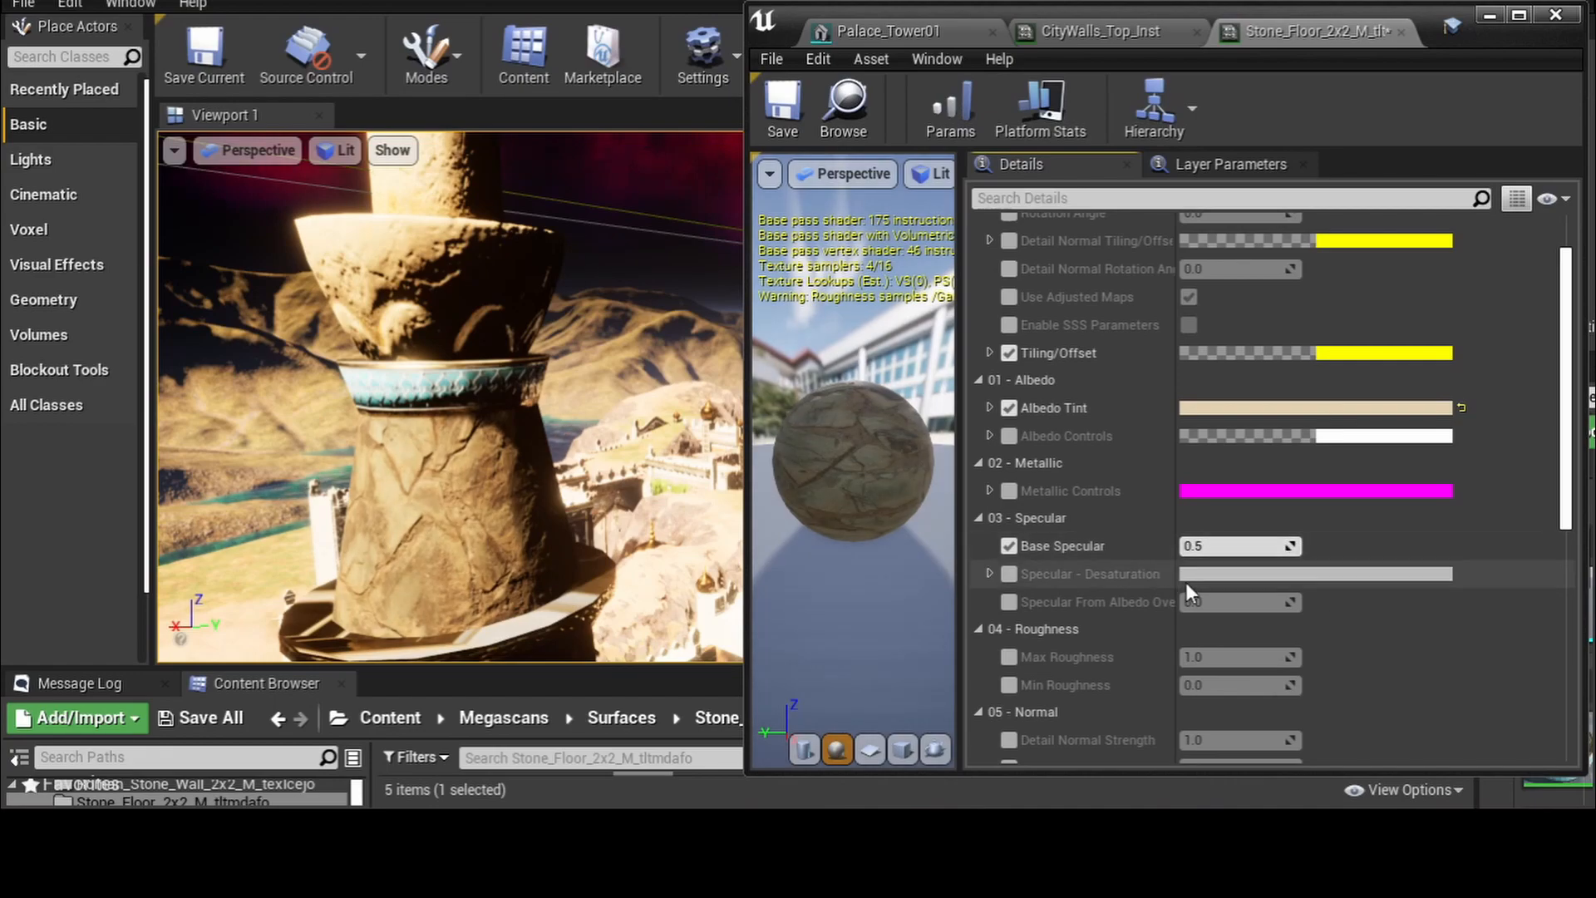
- Review the Stone_Floor_2x2 instance's roughness, normal, texture map and general settings, and inspect the tower's stone base in the level
scroll(1186, 582, "down", 5)
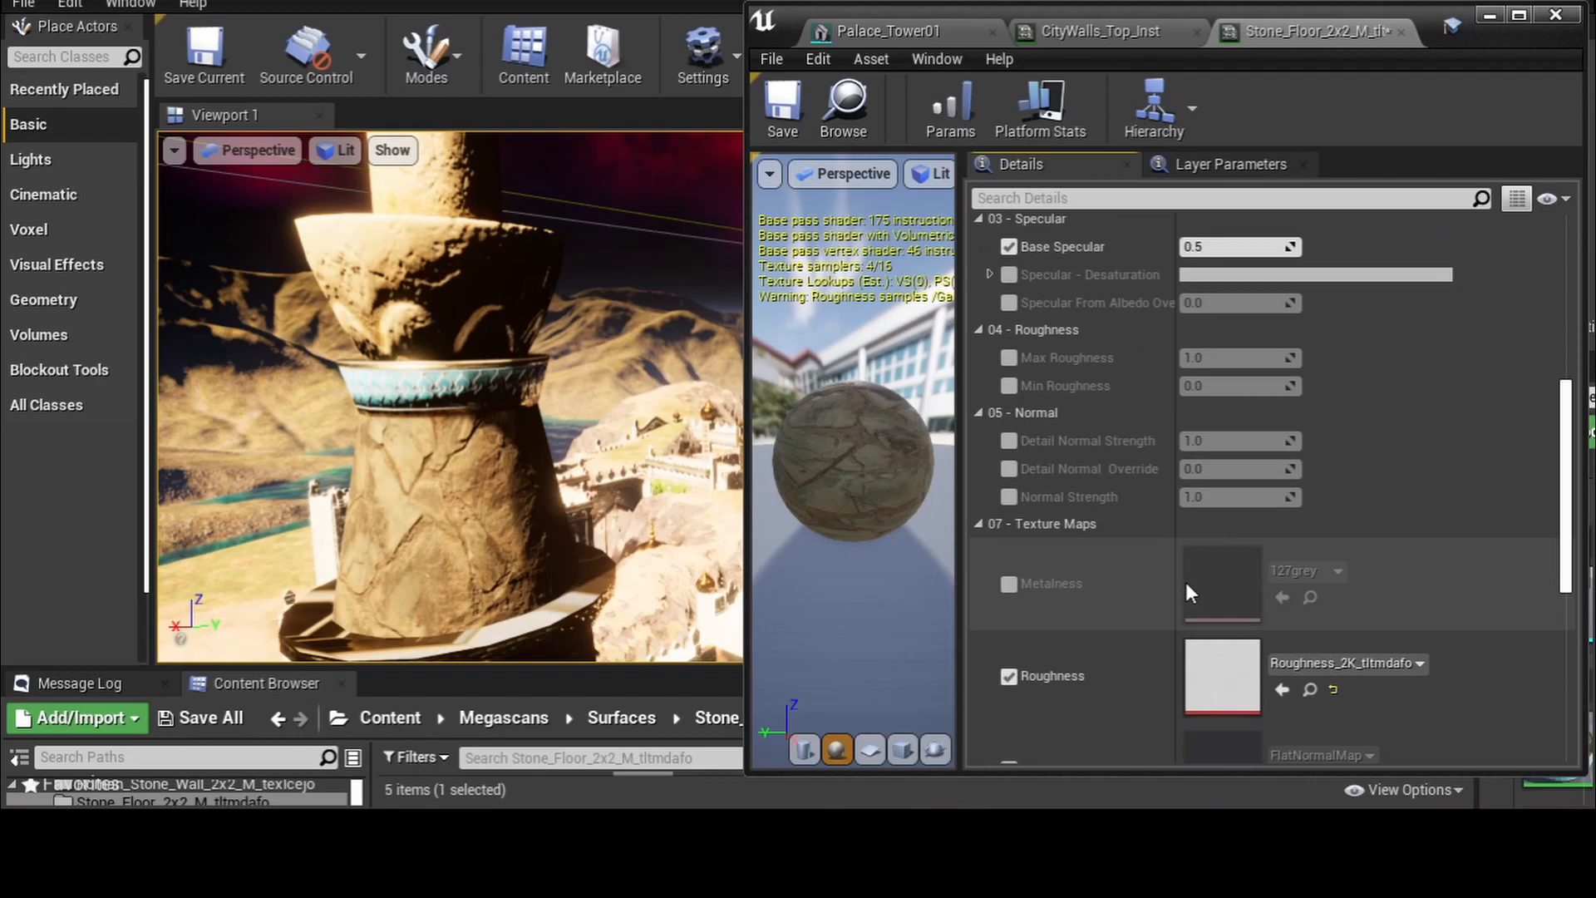
scroll(1101, 571, "down", 6)
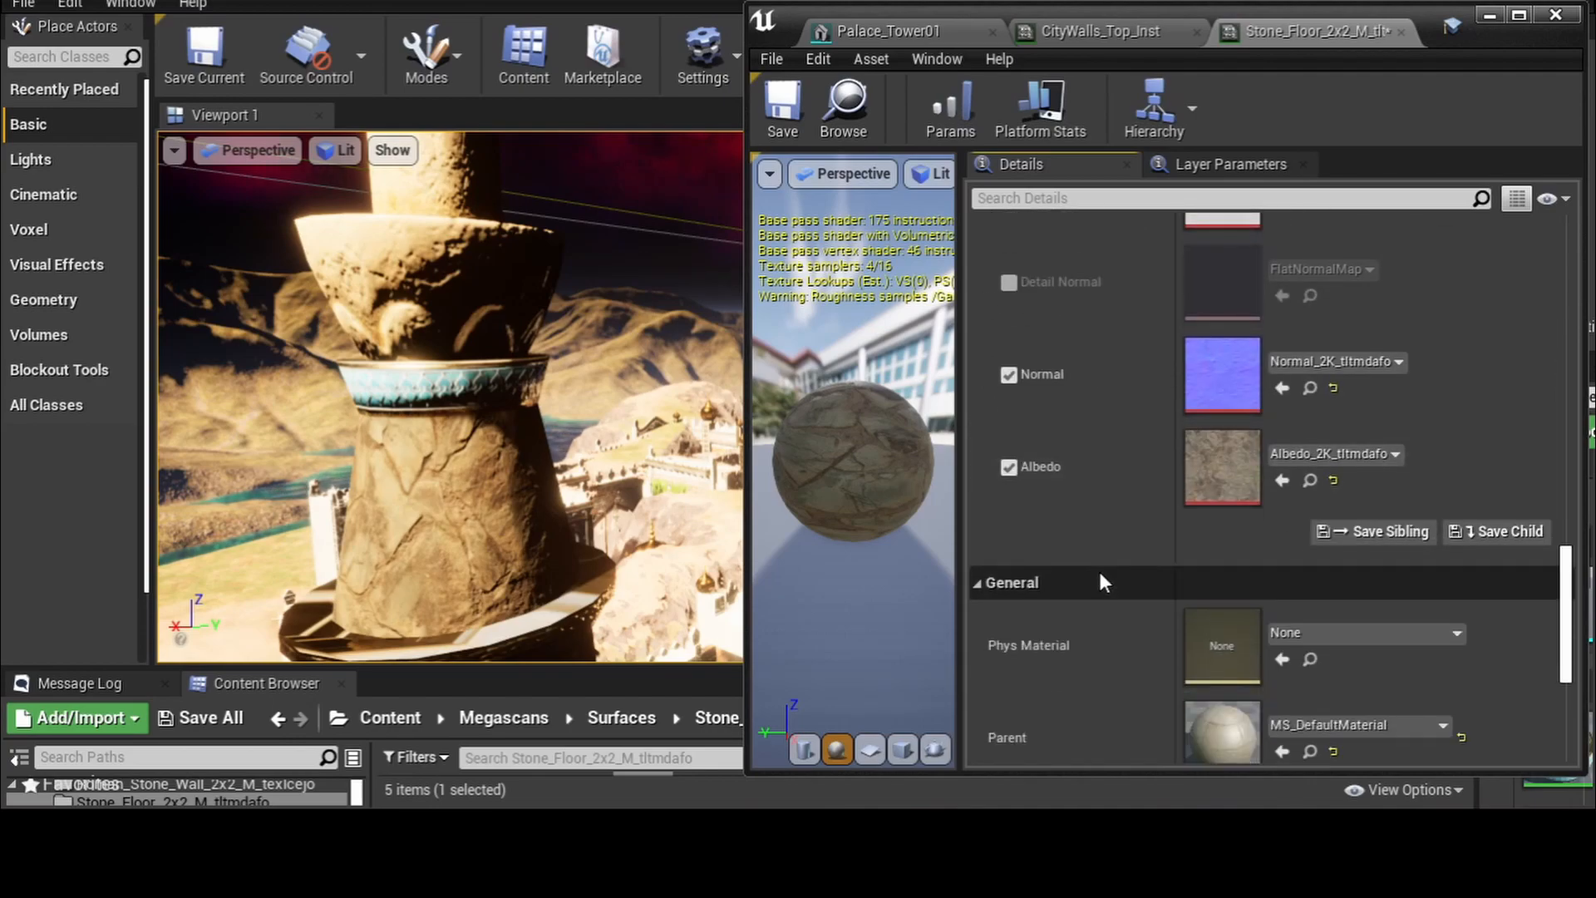
scroll(1099, 570, "down", 3)
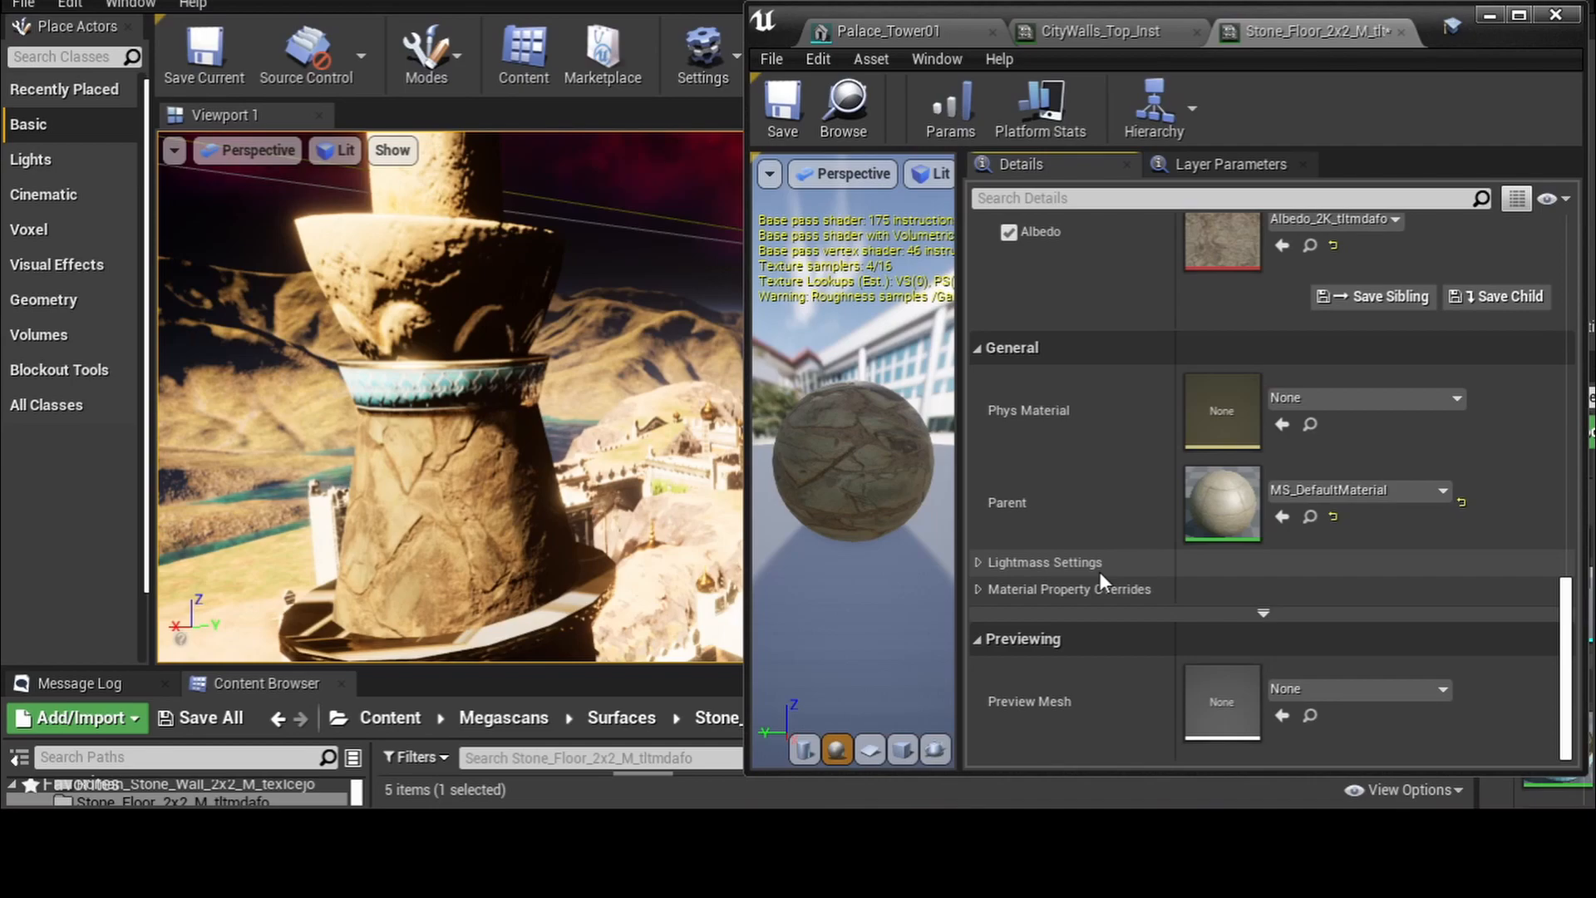
scroll(1088, 487, "up", 2)
scroll(1086, 480, "up", 7)
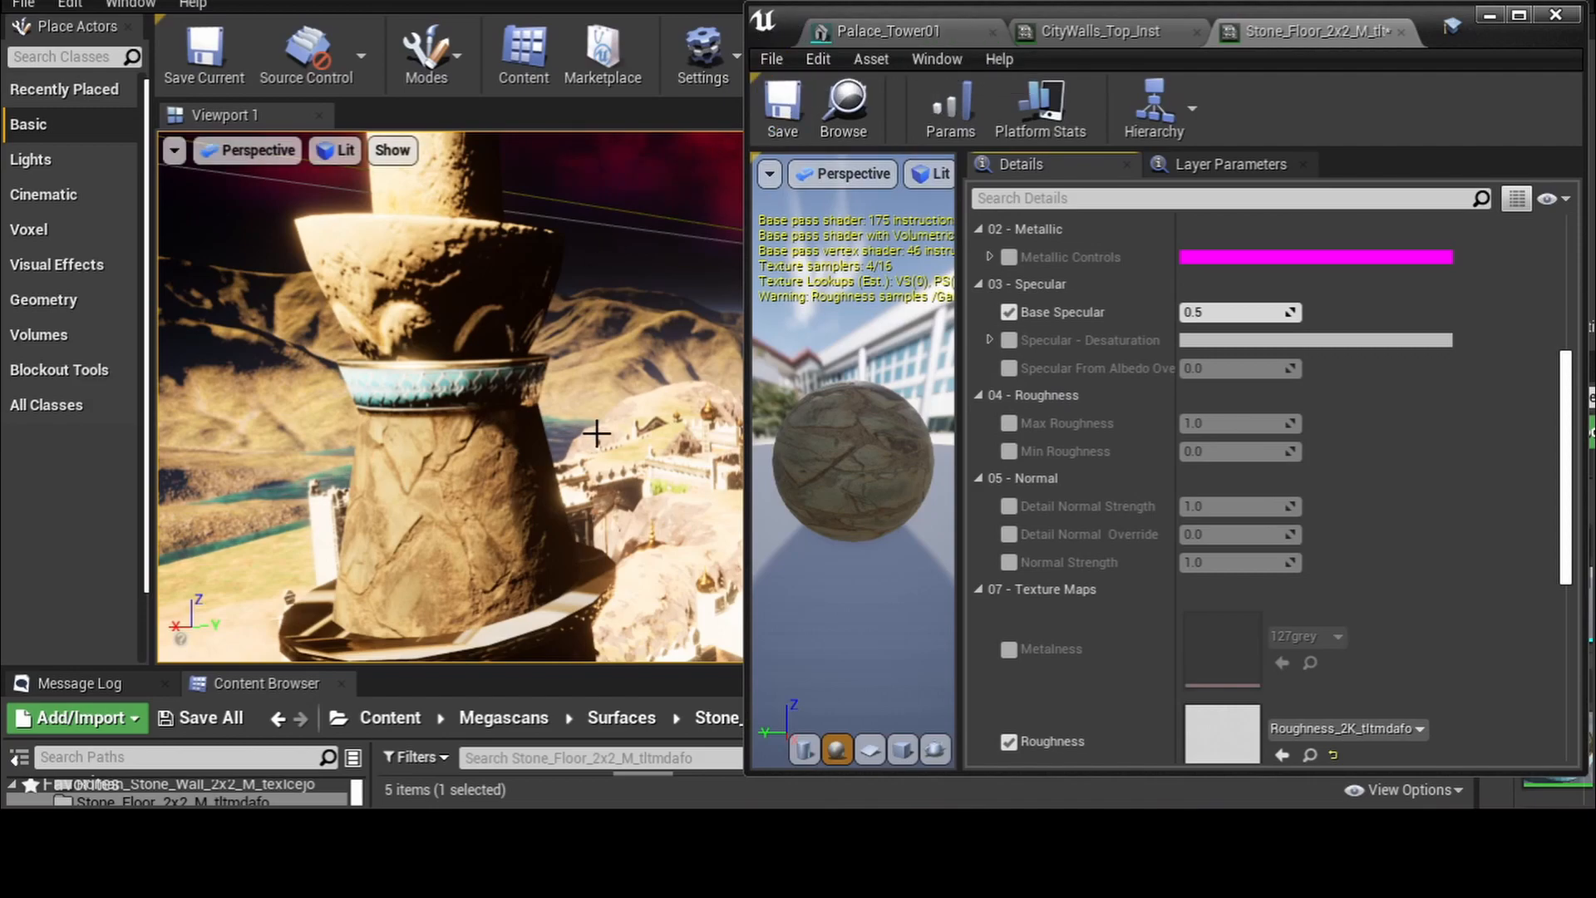
right_click_drag(598, 434, 597, 496)
scroll(1070, 352, "up", 8)
scroll(1070, 351, "up", 1)
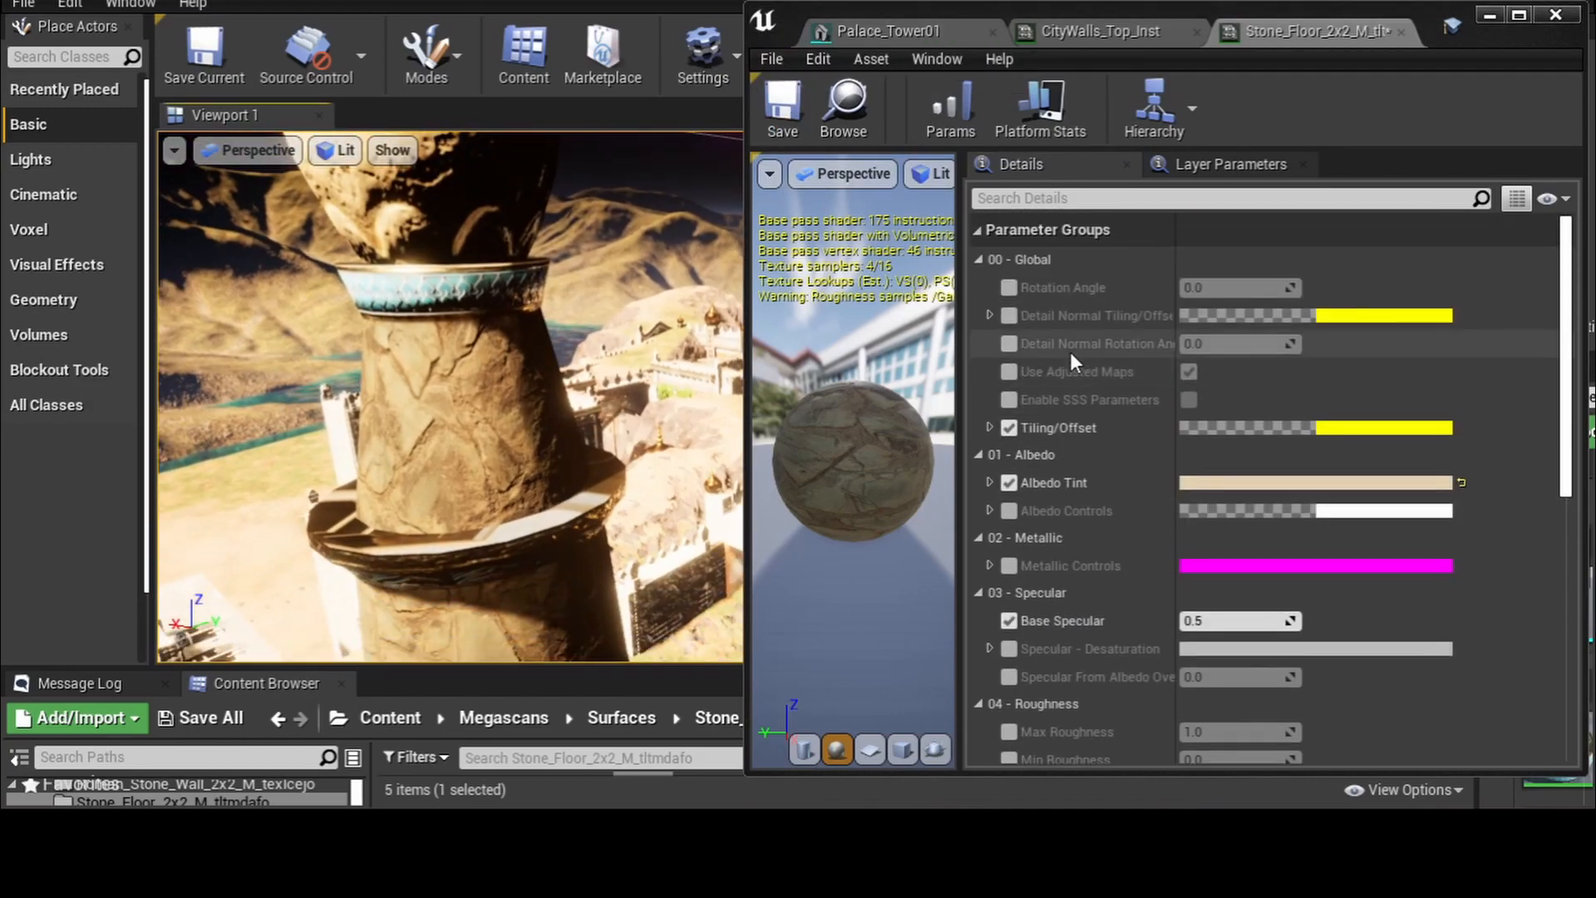
- Open the Trims_Palace material instance from Palace_Tower01's Element 0 slot and enable its Colour_Tint override
left_click(864, 32)
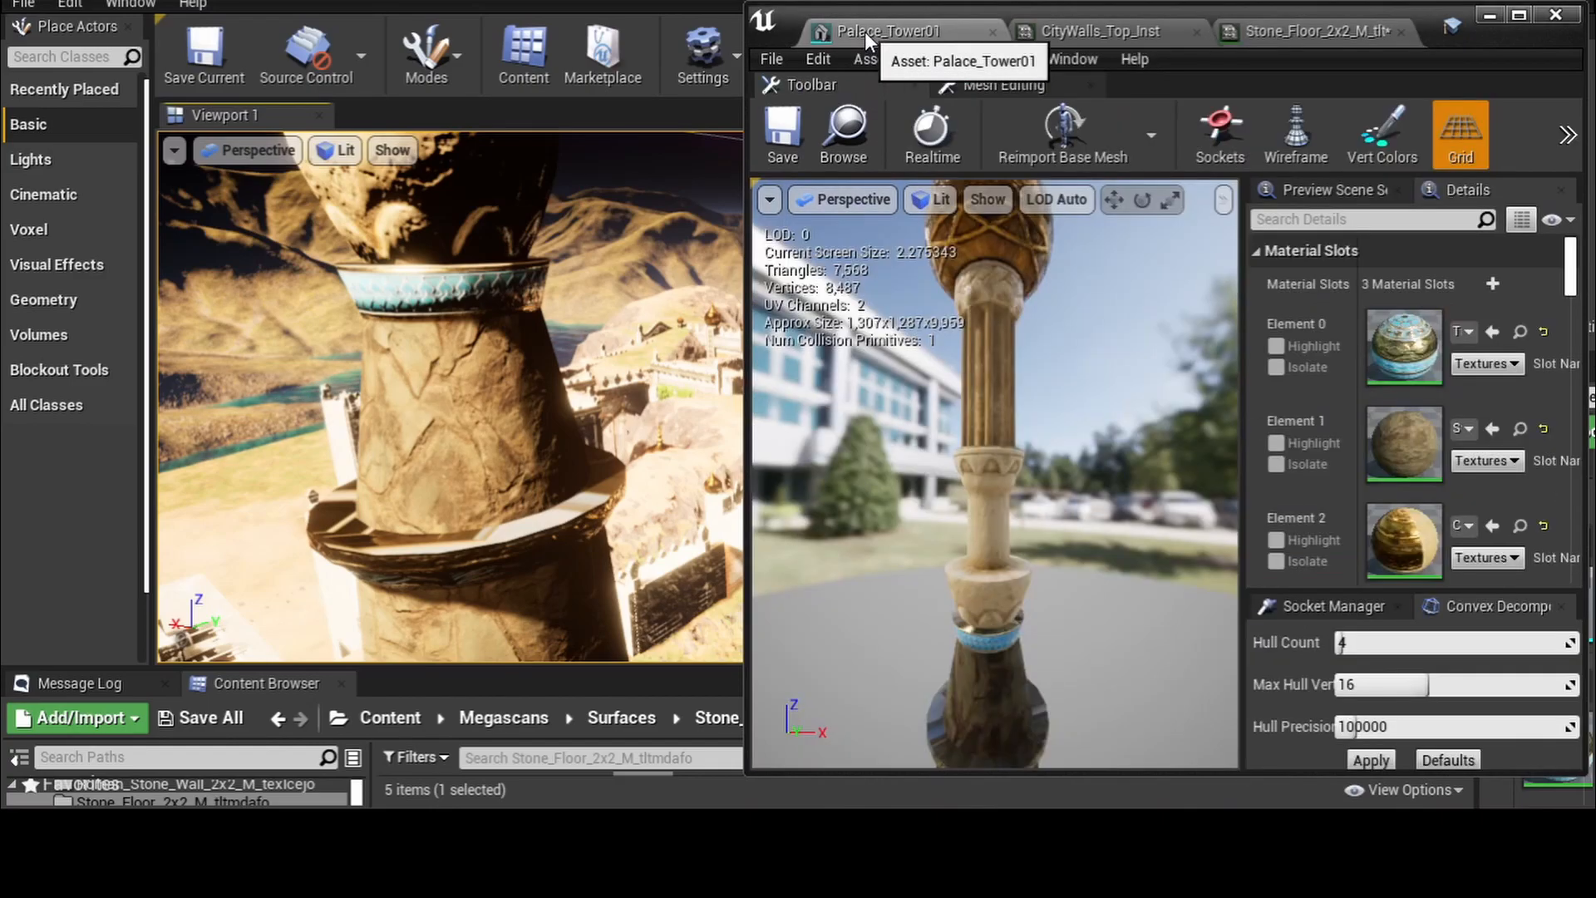
double_click(1384, 360)
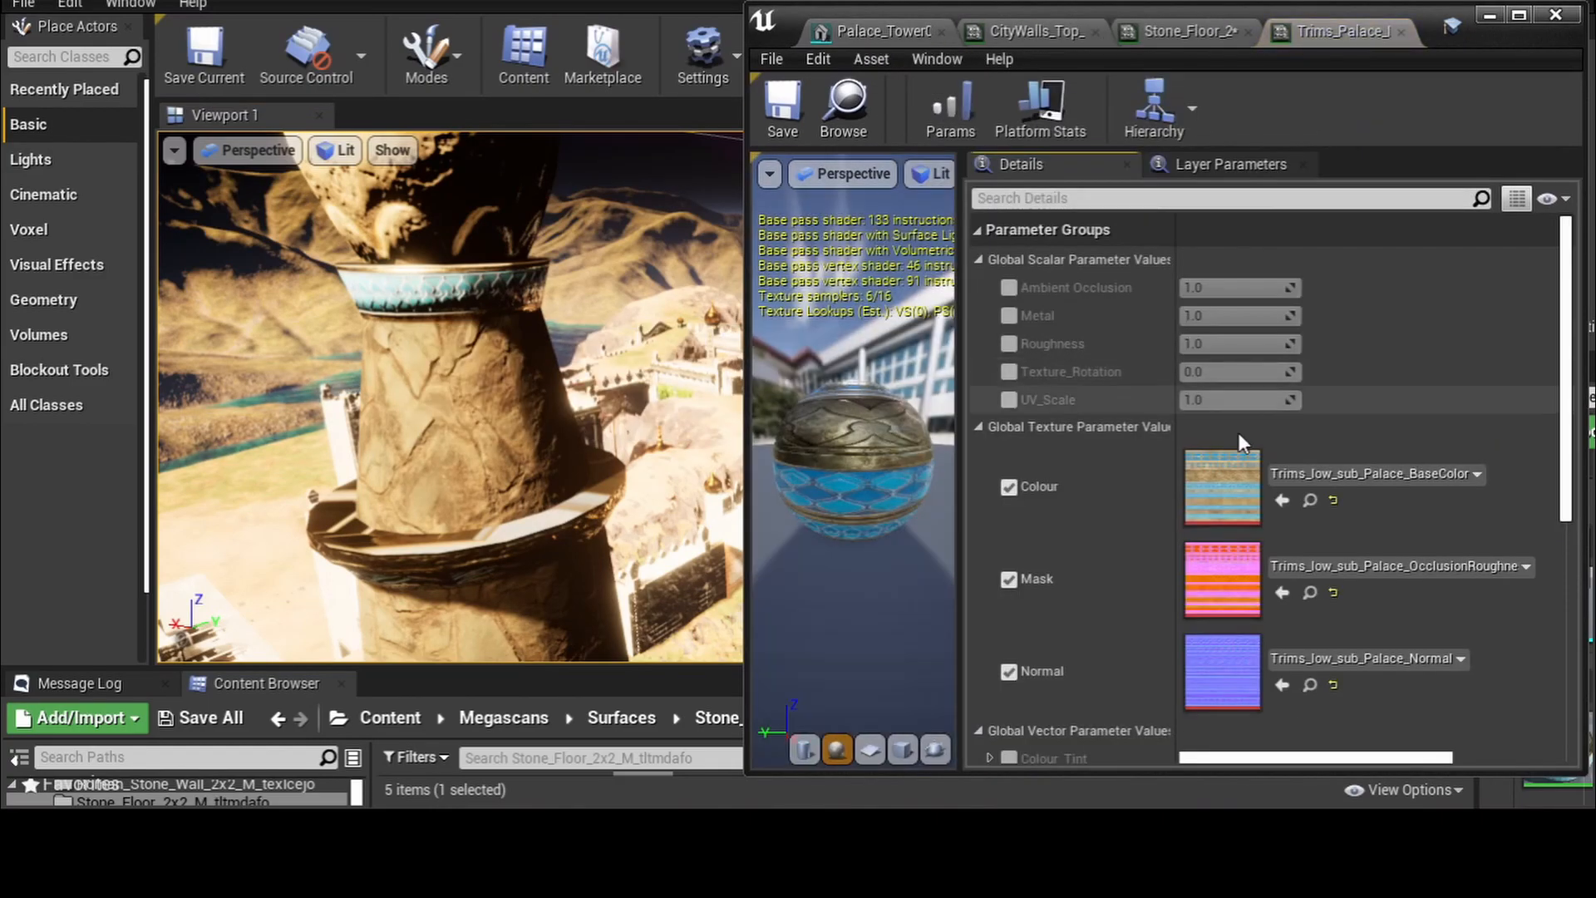
scroll(1131, 507, "down", 3)
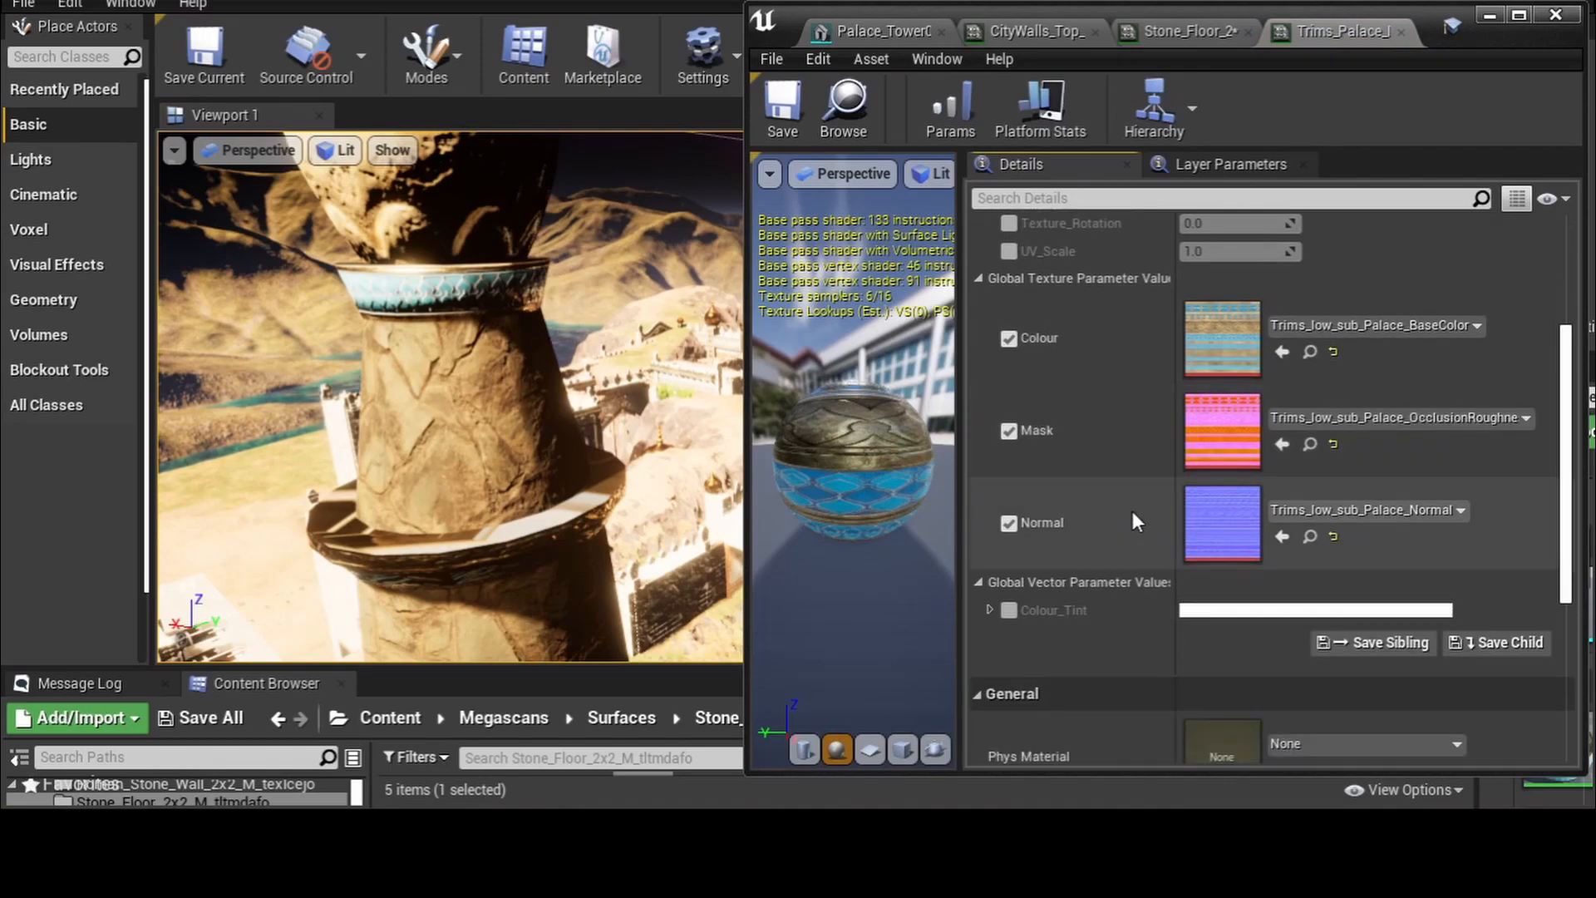
scroll(1133, 512, "down", 3)
left_click(1009, 497)
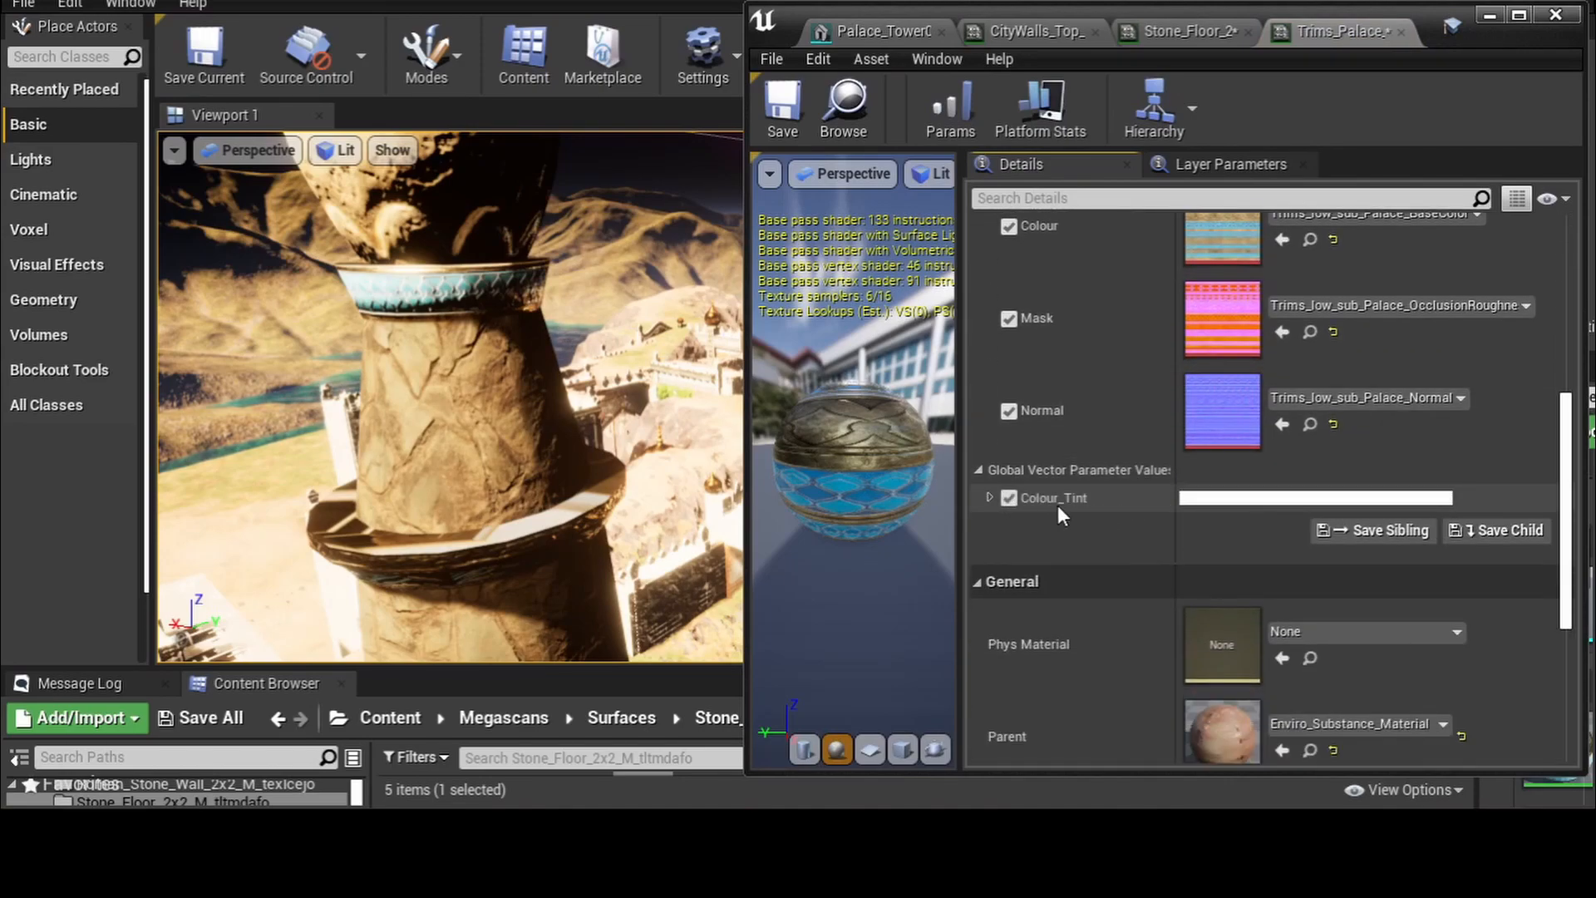
scroll(1249, 511, "down", 1)
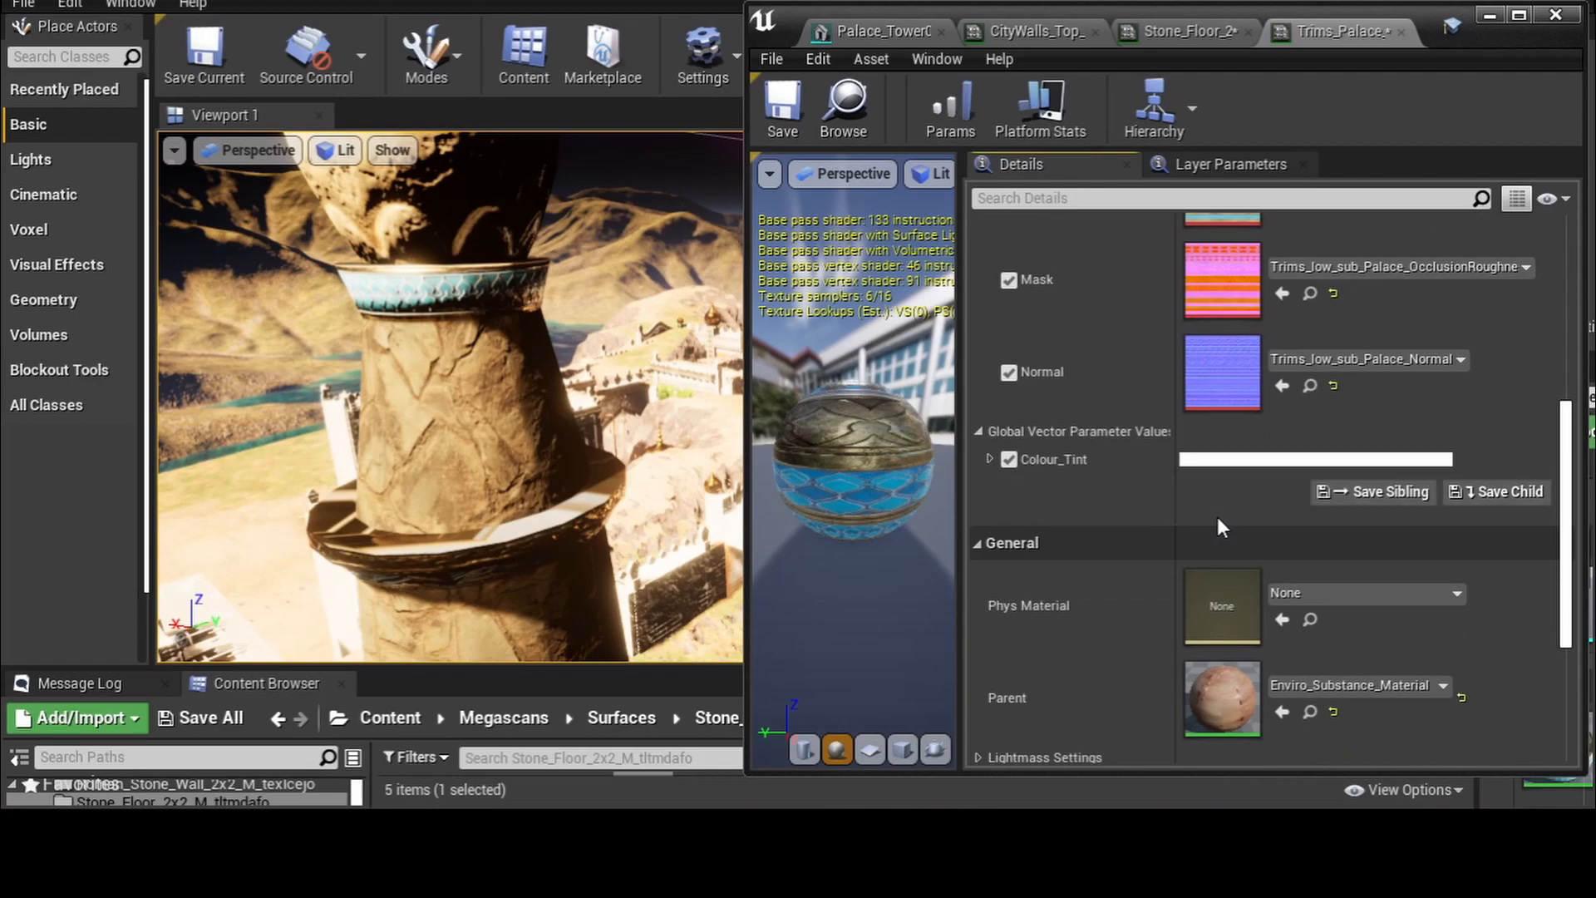
- Set the trims' Colour_Tint to a bright green, hex sRGB 79FF73FF, and inspect it on the tower in the level
left_click(1242, 463)
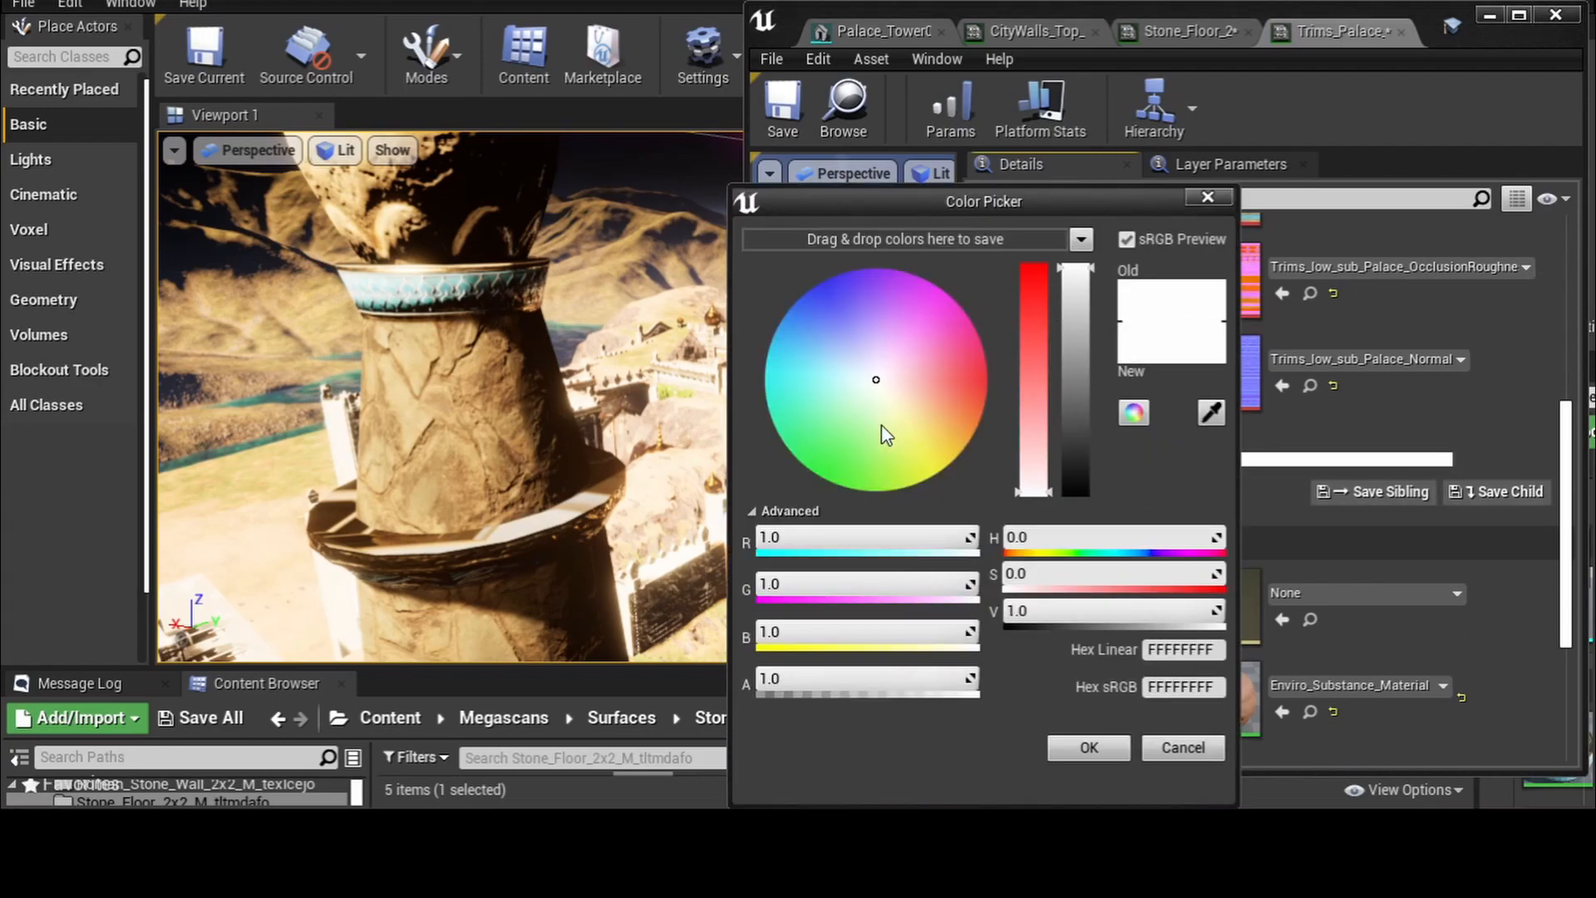
mouse_move(851, 463)
left_mouse_down()
mouse_move(858, 449)
mouse_move(832, 461)
left_mouse_up()
key("s")
right_click_drag(614, 526, 604, 523)
right_click_drag(650, 458, 651, 458)
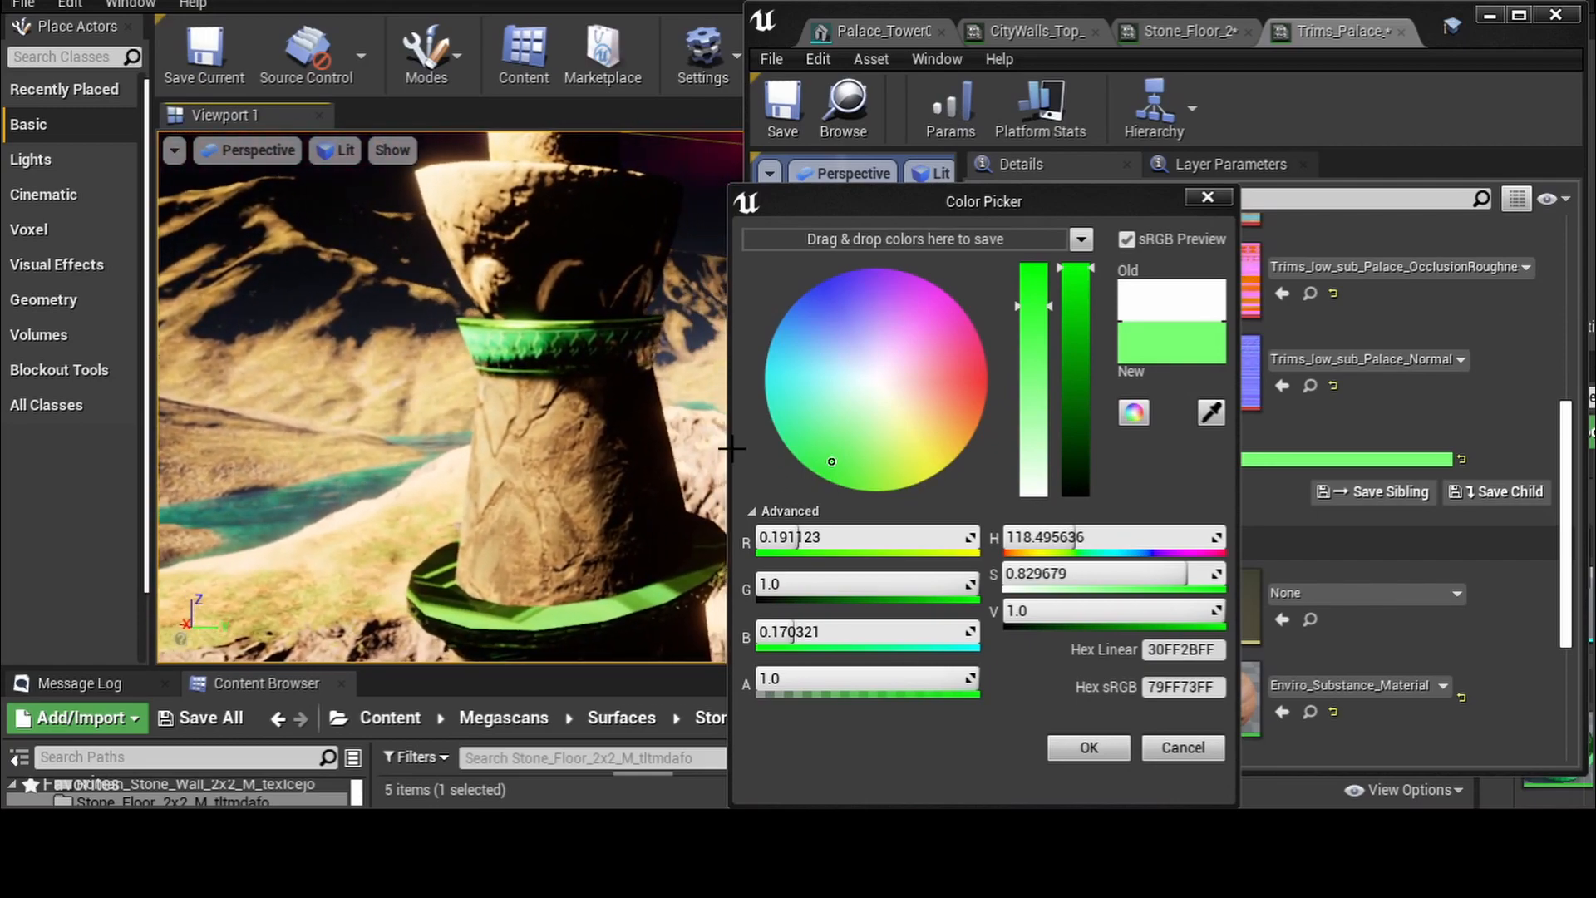
- Darken the trims' Colour_Tint to a deep green, hex sRGB 194017FF, comparing it on the towers, and accept the colour
left_click_drag(1076, 270, 1070, 462)
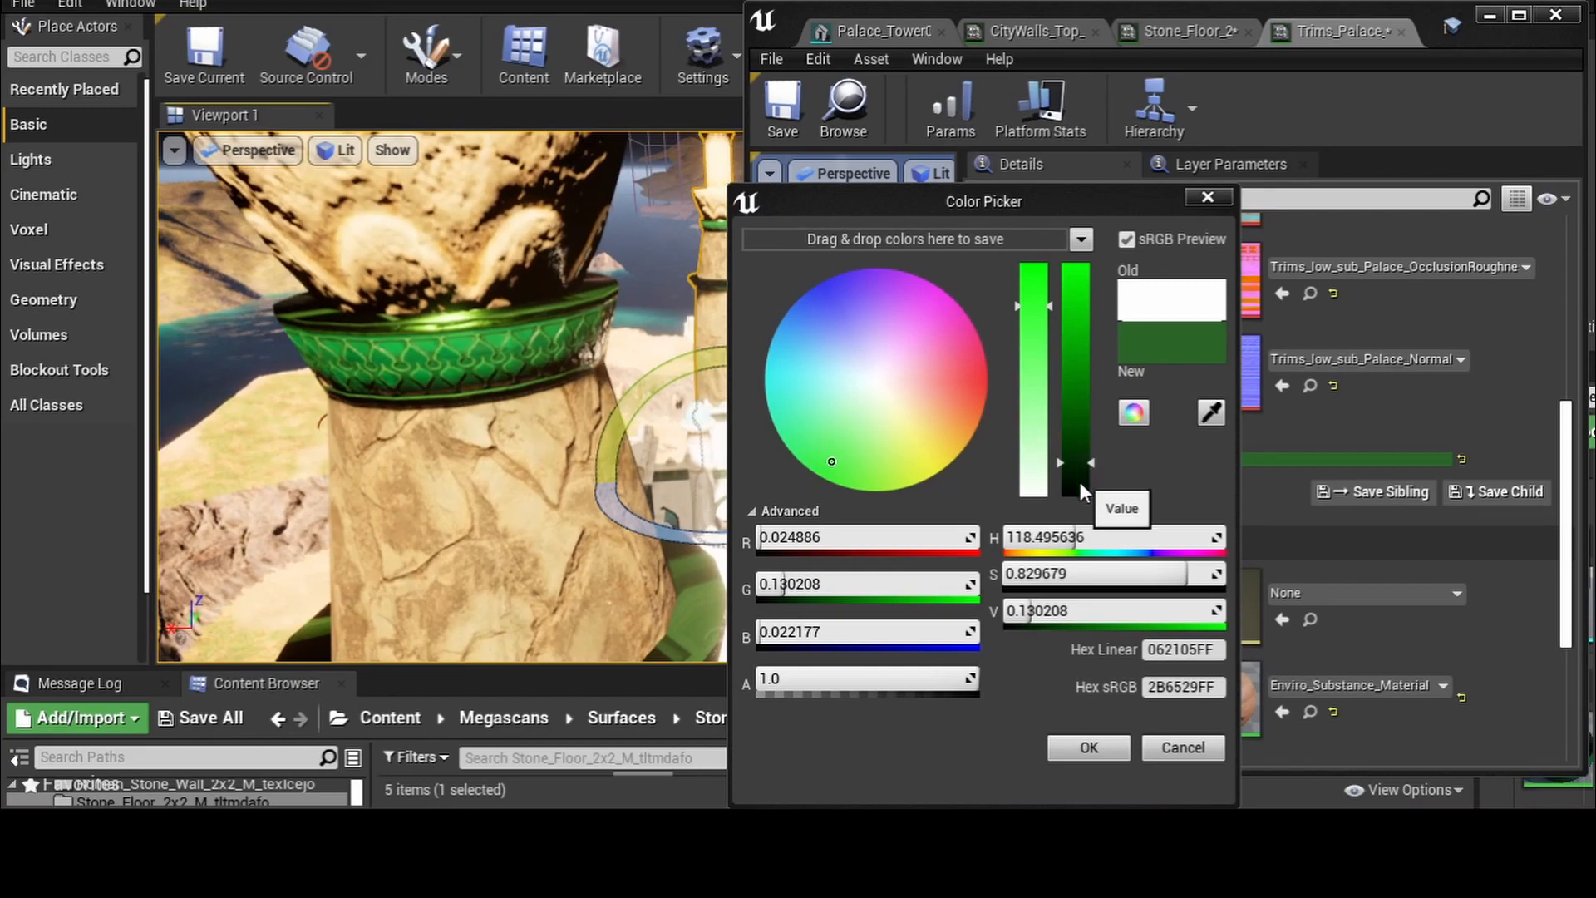
left_click(1080, 481)
left_click_drag(1081, 489, 1081, 481)
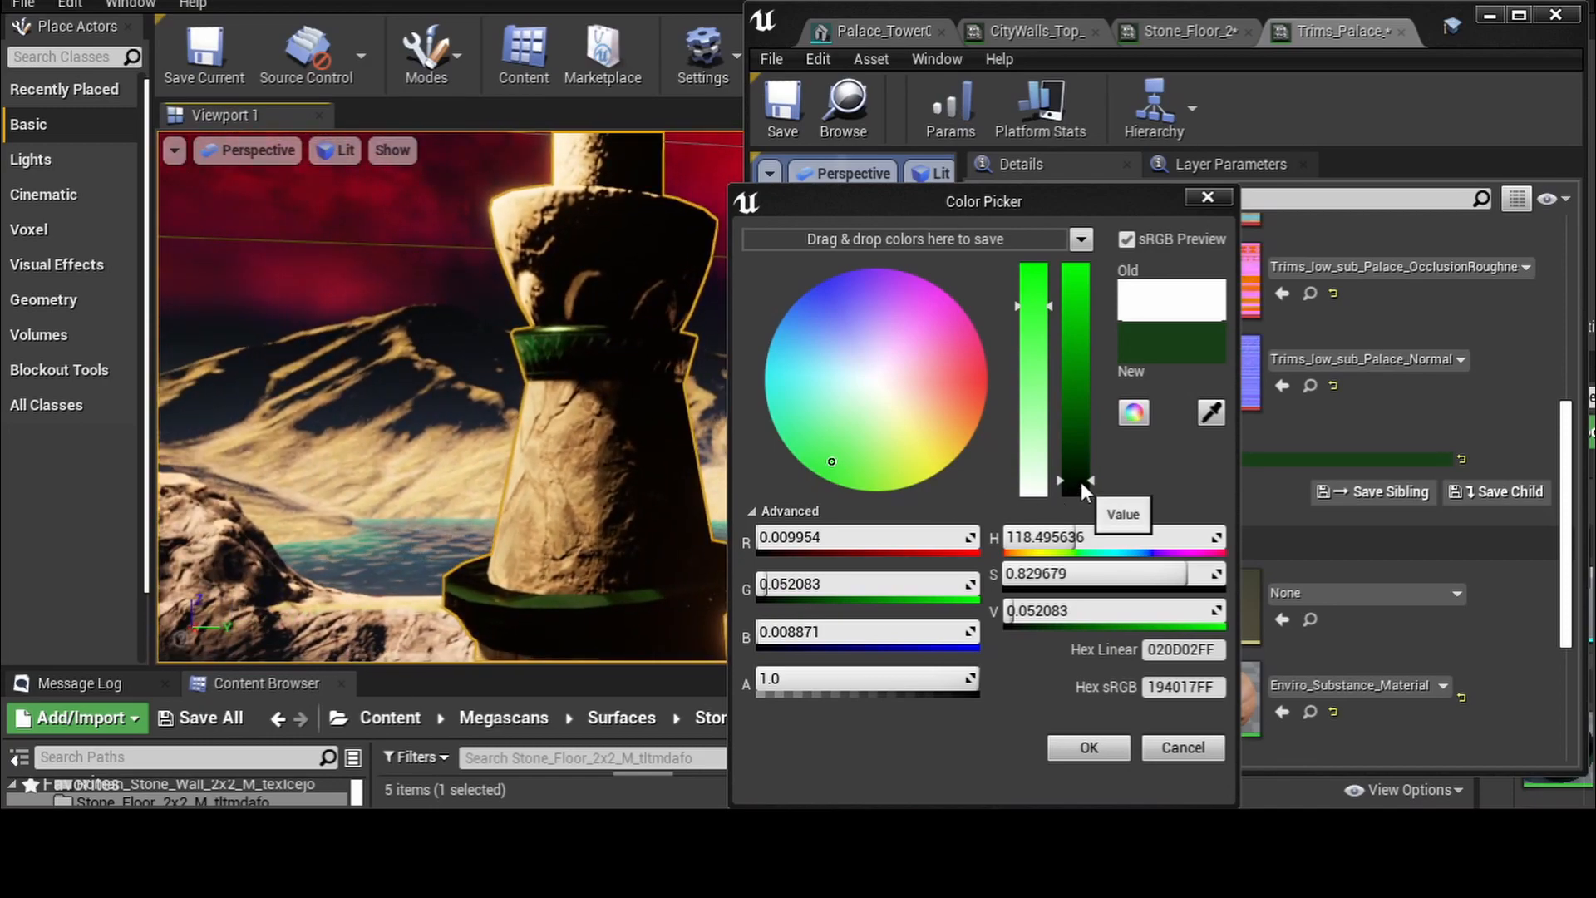
left_click(1080, 475)
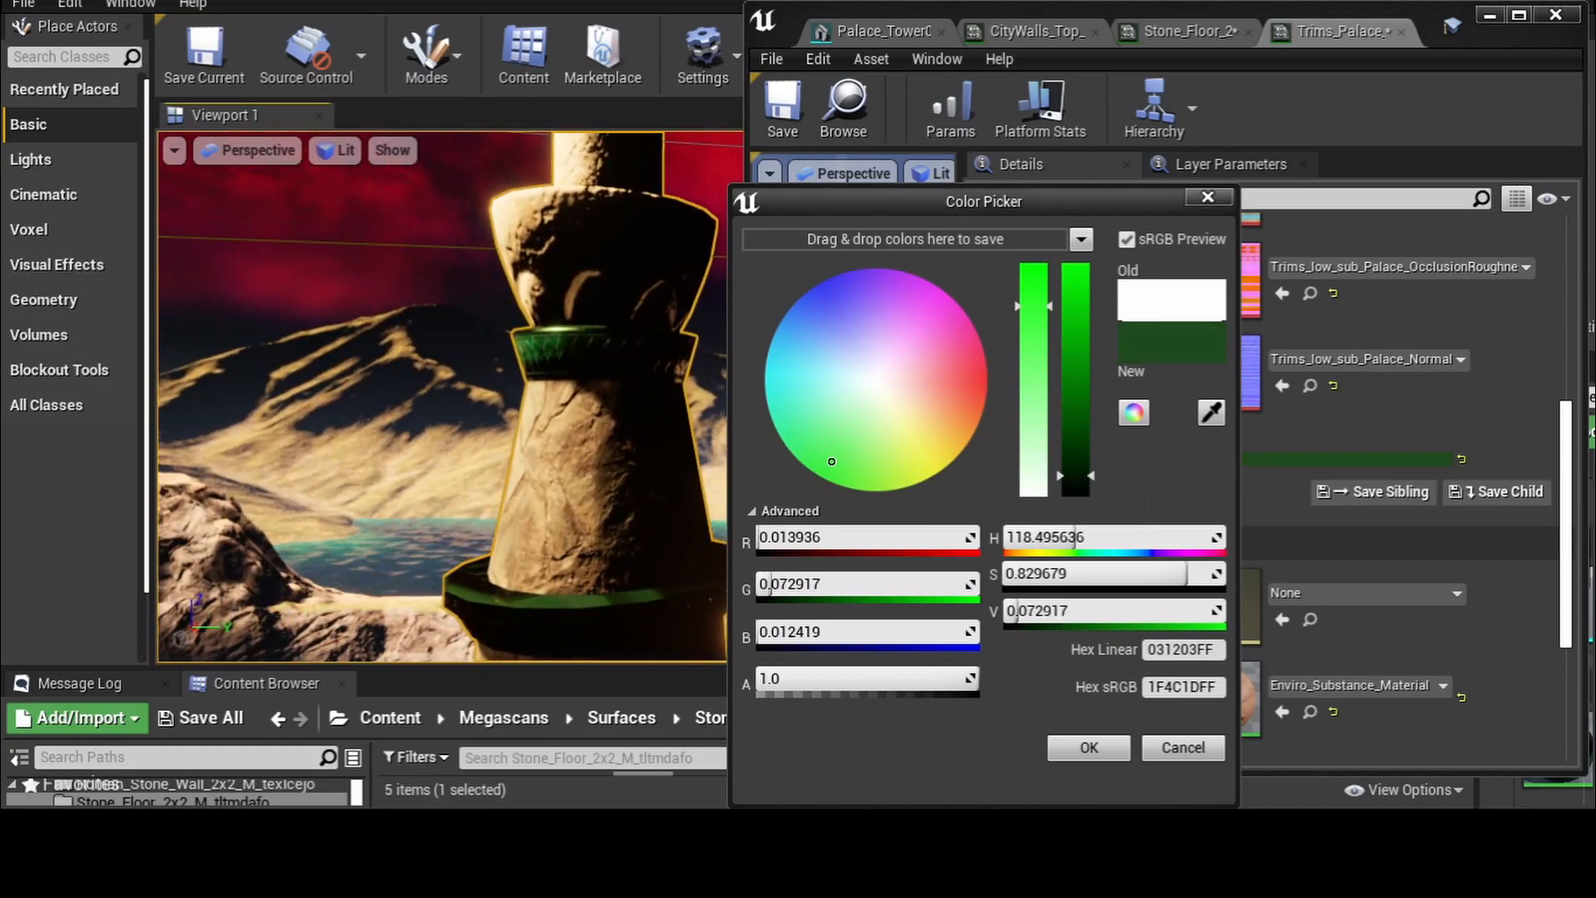
left_click(1071, 481)
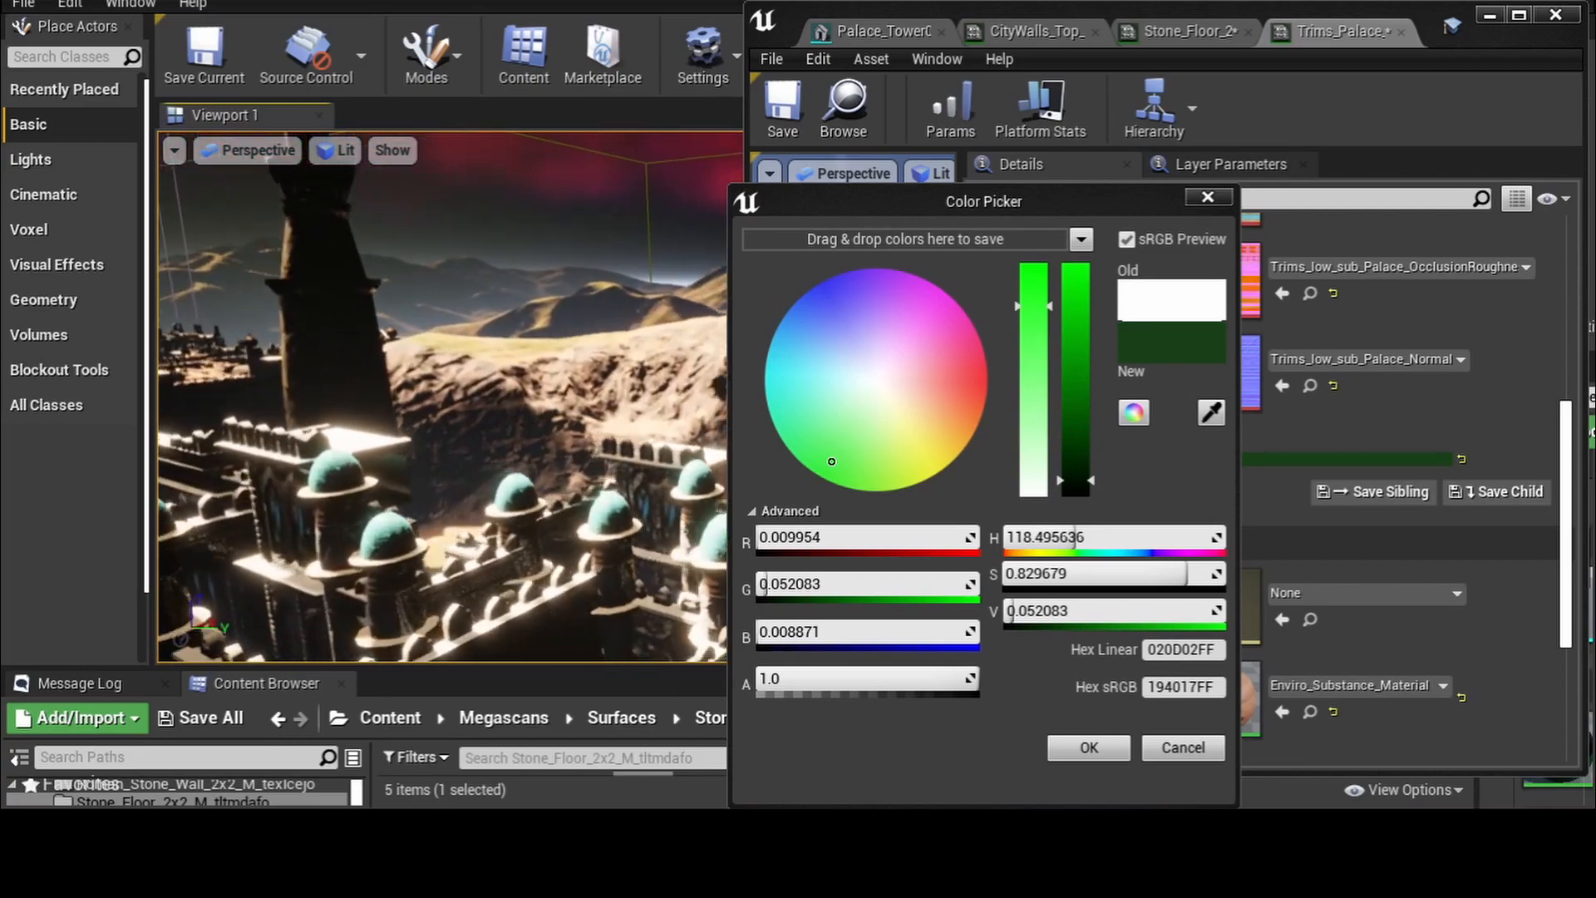
left_click(1085, 750)
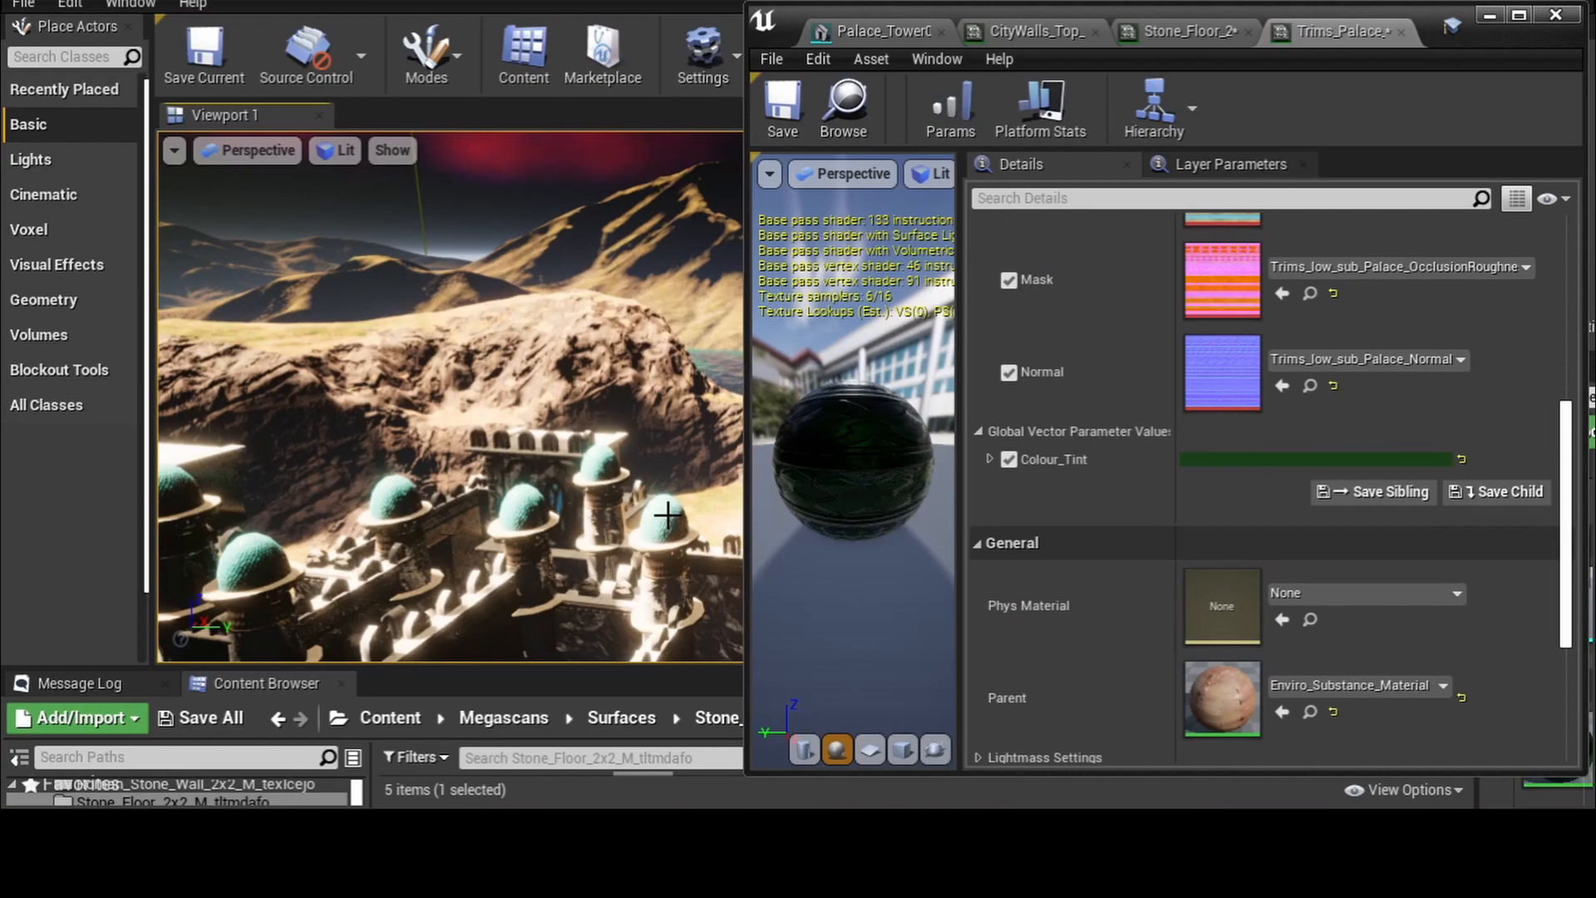
- Save the trims material instance and all other modified assets and levels, and close the asset editor window
left_click(783, 108)
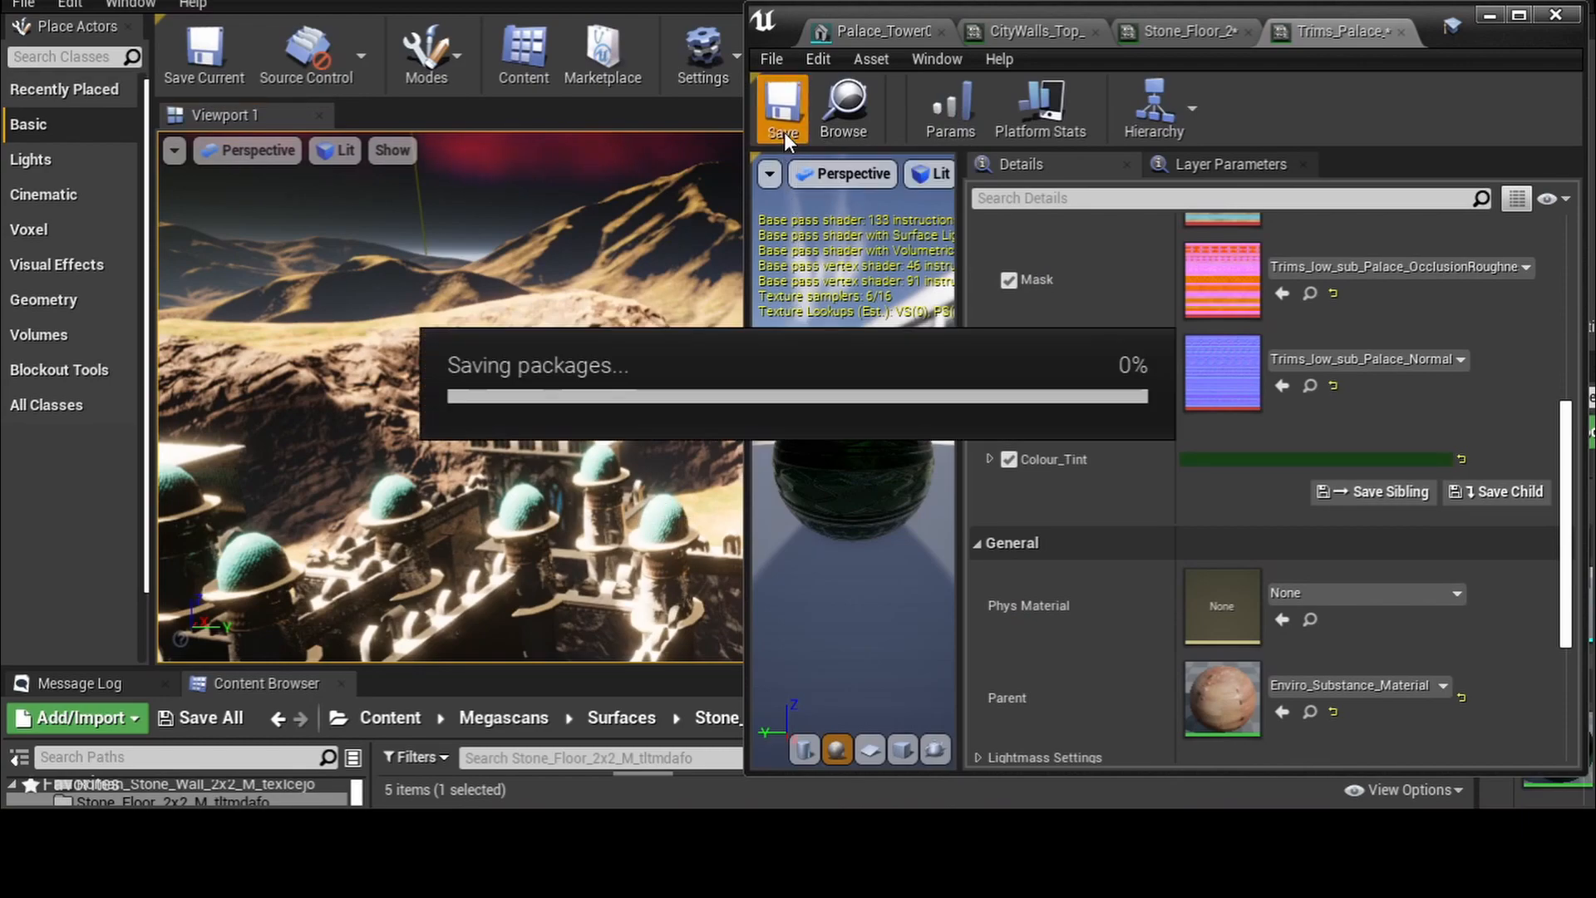
left_click(24, 4)
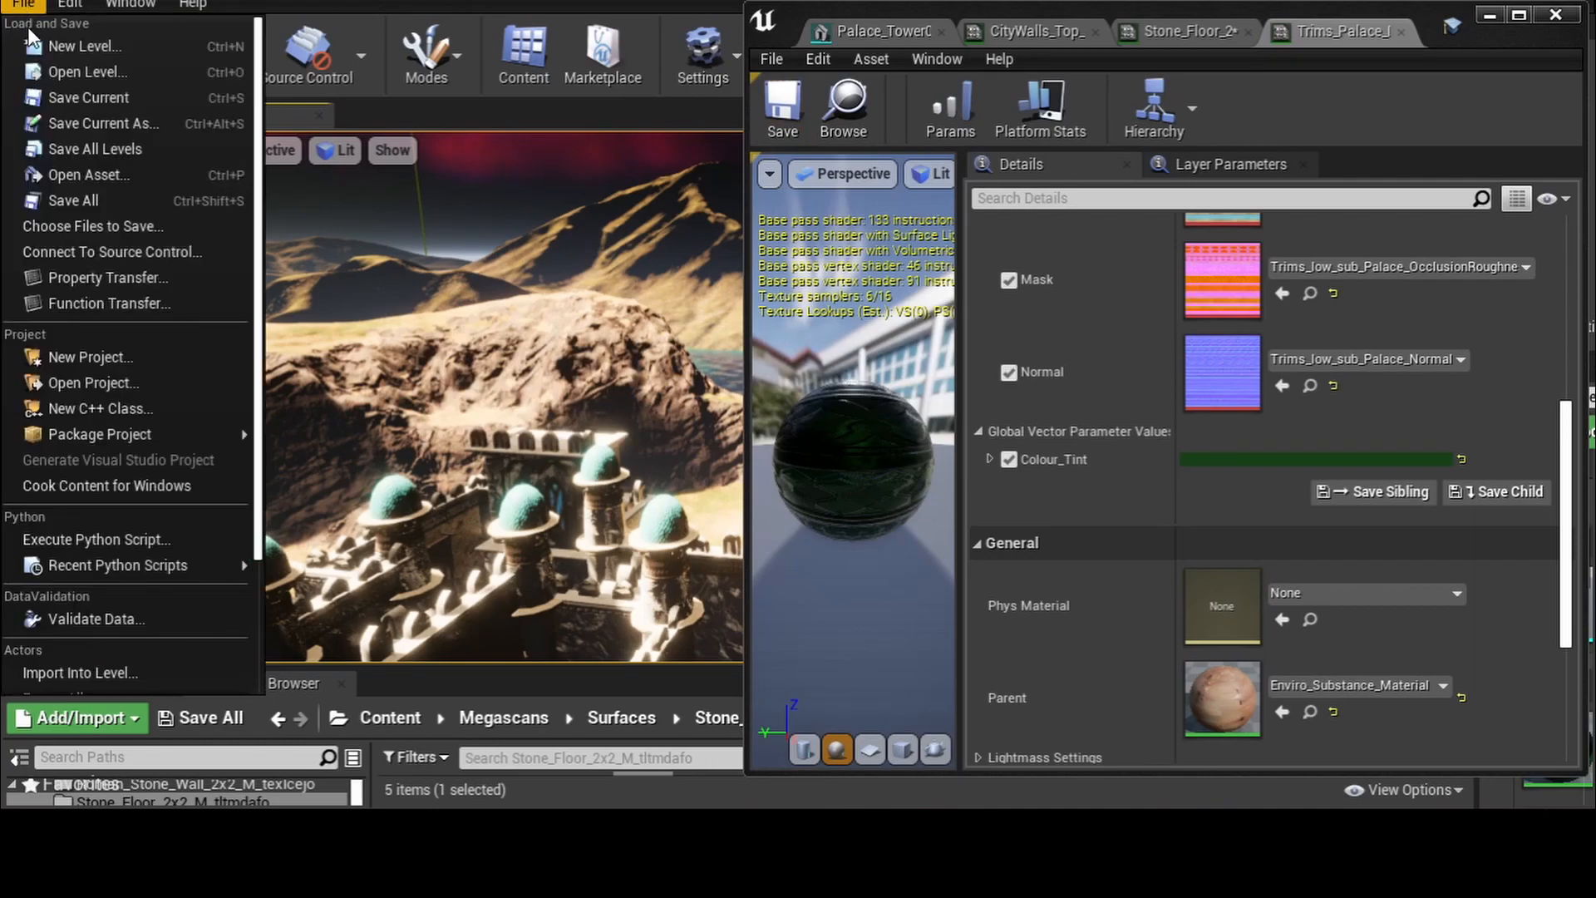
left_click(106, 196)
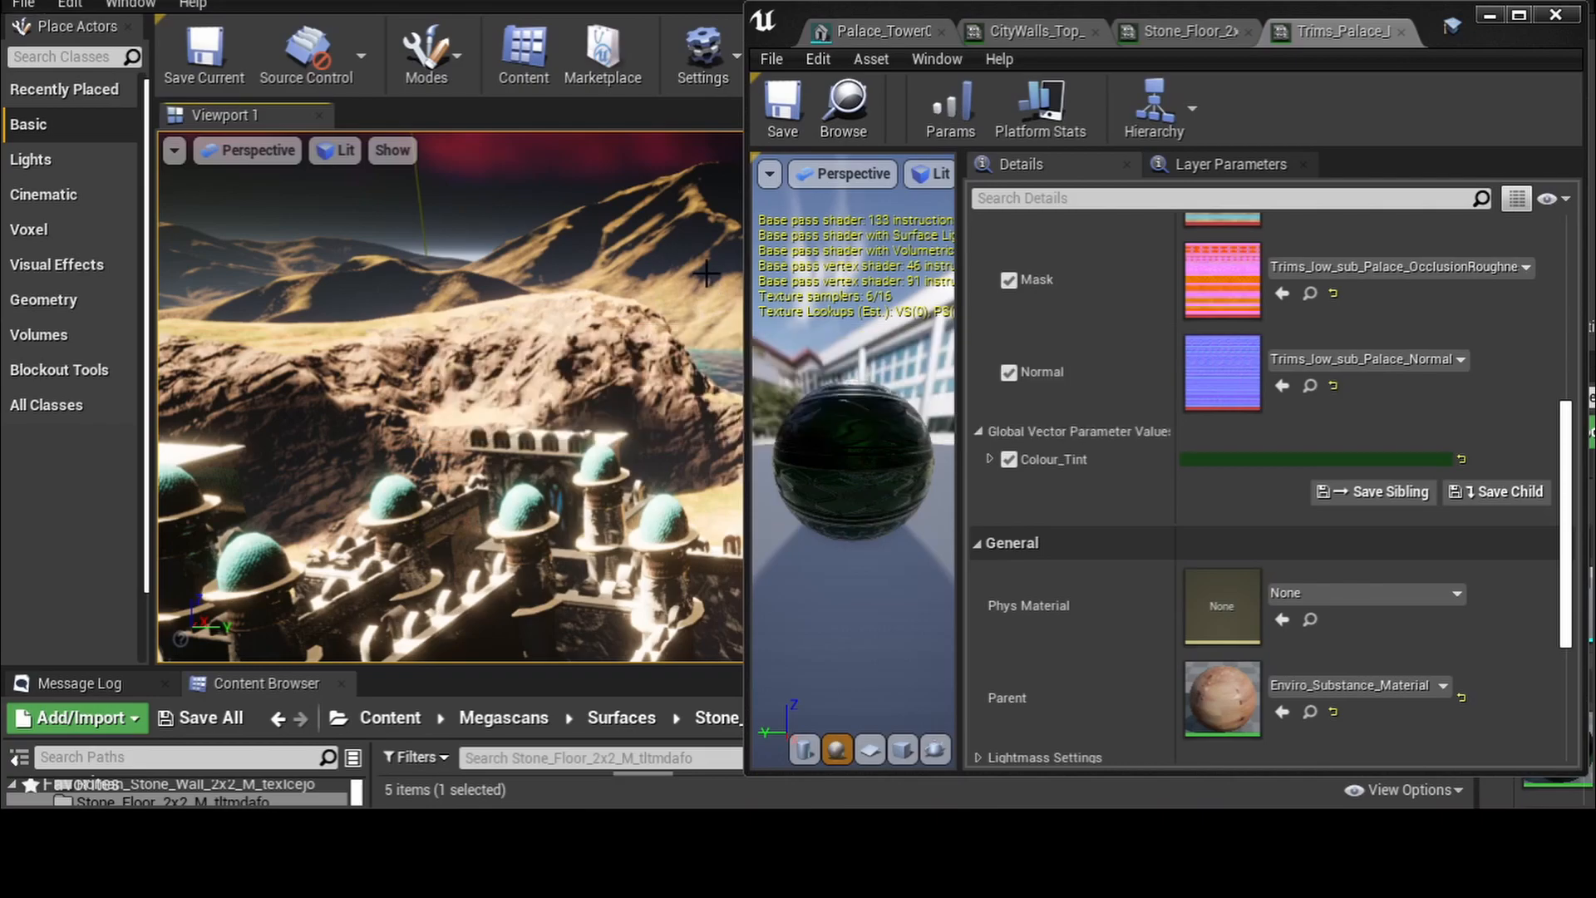
left_click(1564, 16)
- Open the Corridor_Palace_Corner01 mesh from a green-domed corner tower in the level, and open its Roof01_inst material for editing
left_click(661, 528)
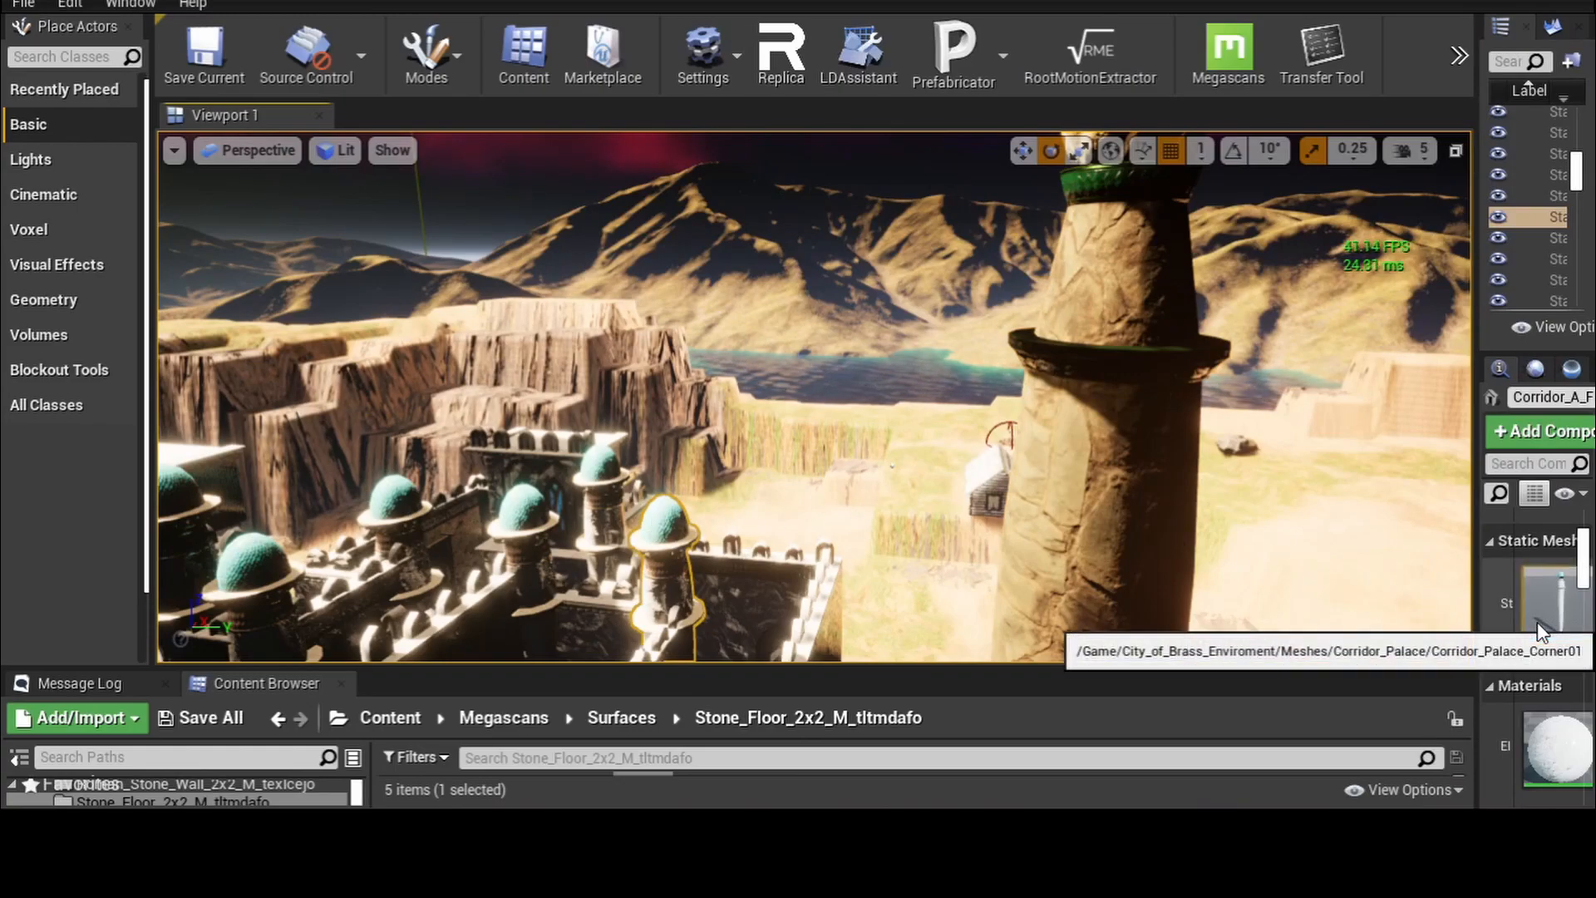
left_click_drag(1476, 585, 1391, 586)
double_click(1494, 611)
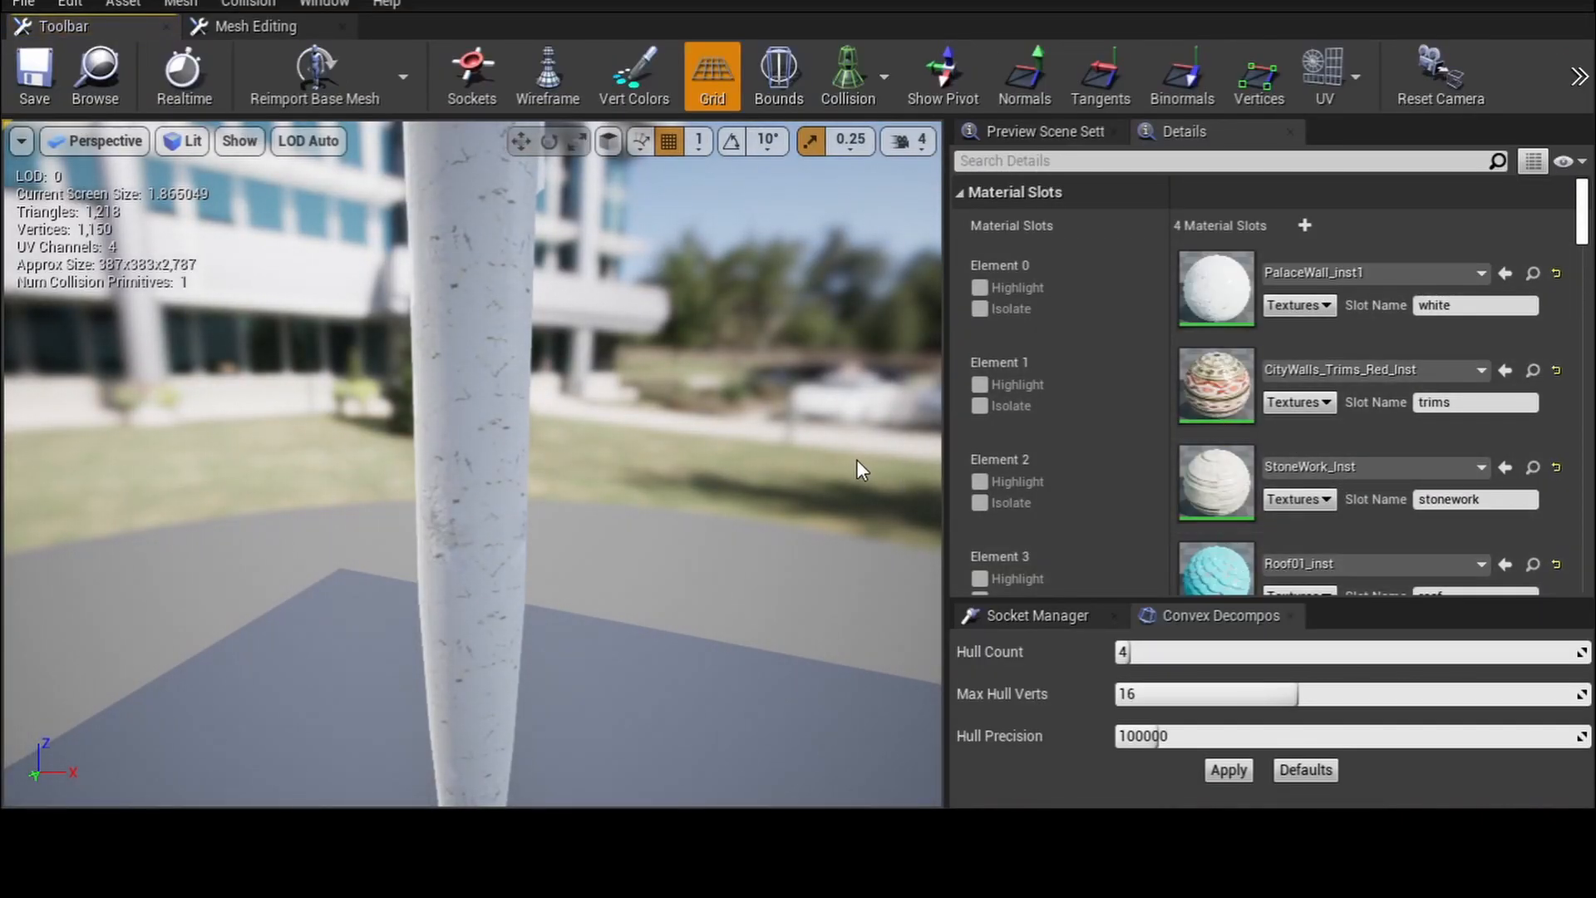
scroll(860, 461, "down", 4)
scroll(727, 445, "down", 3)
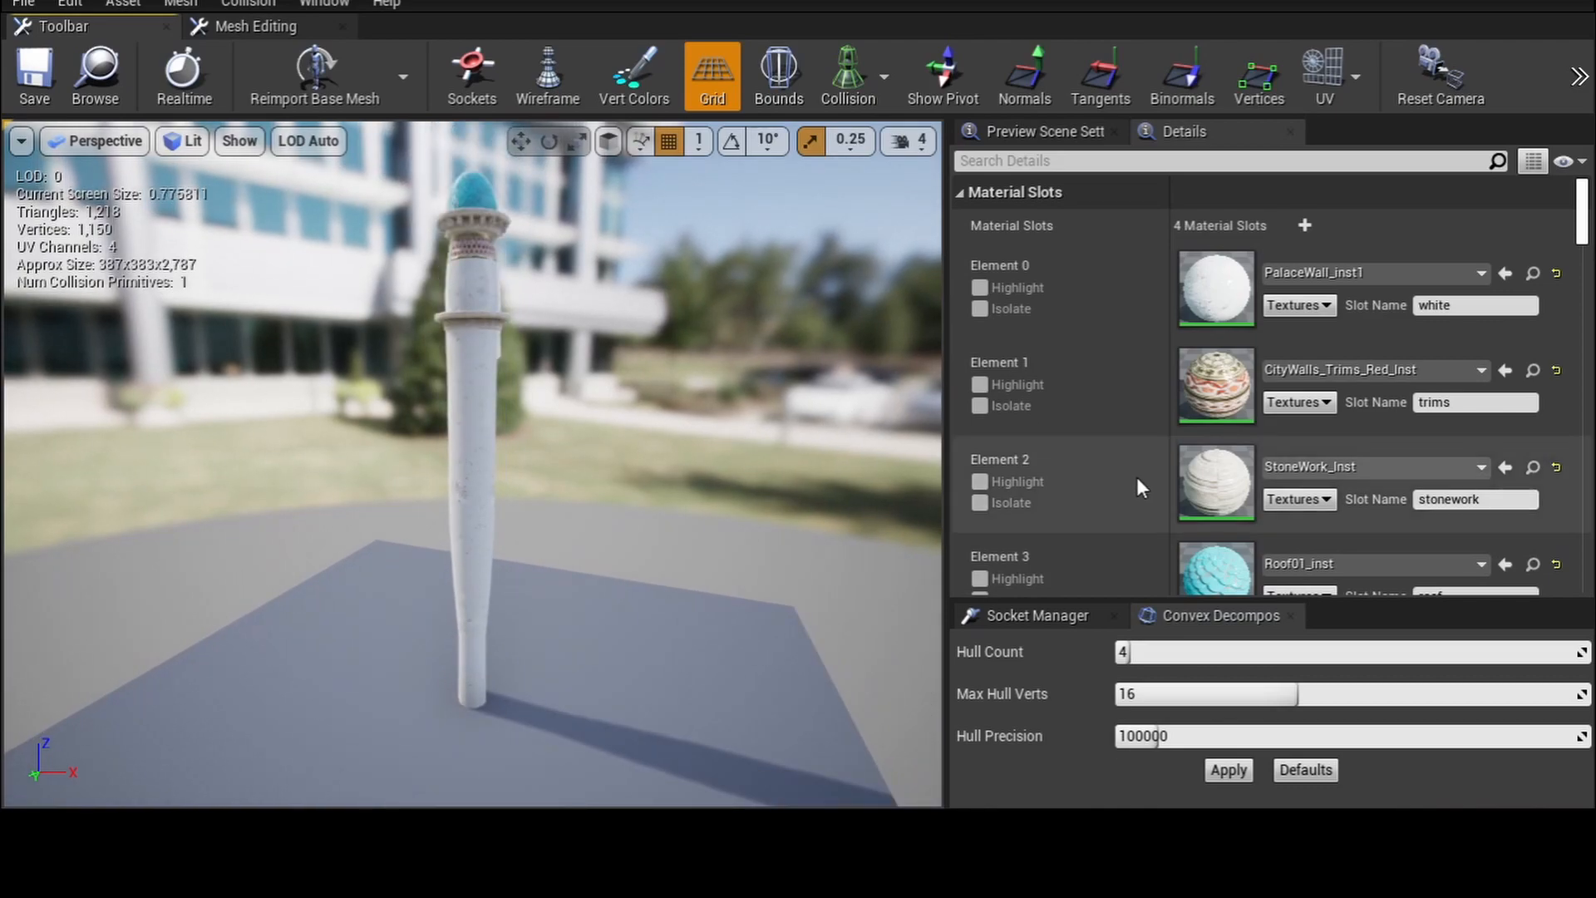
double_click(1232, 574)
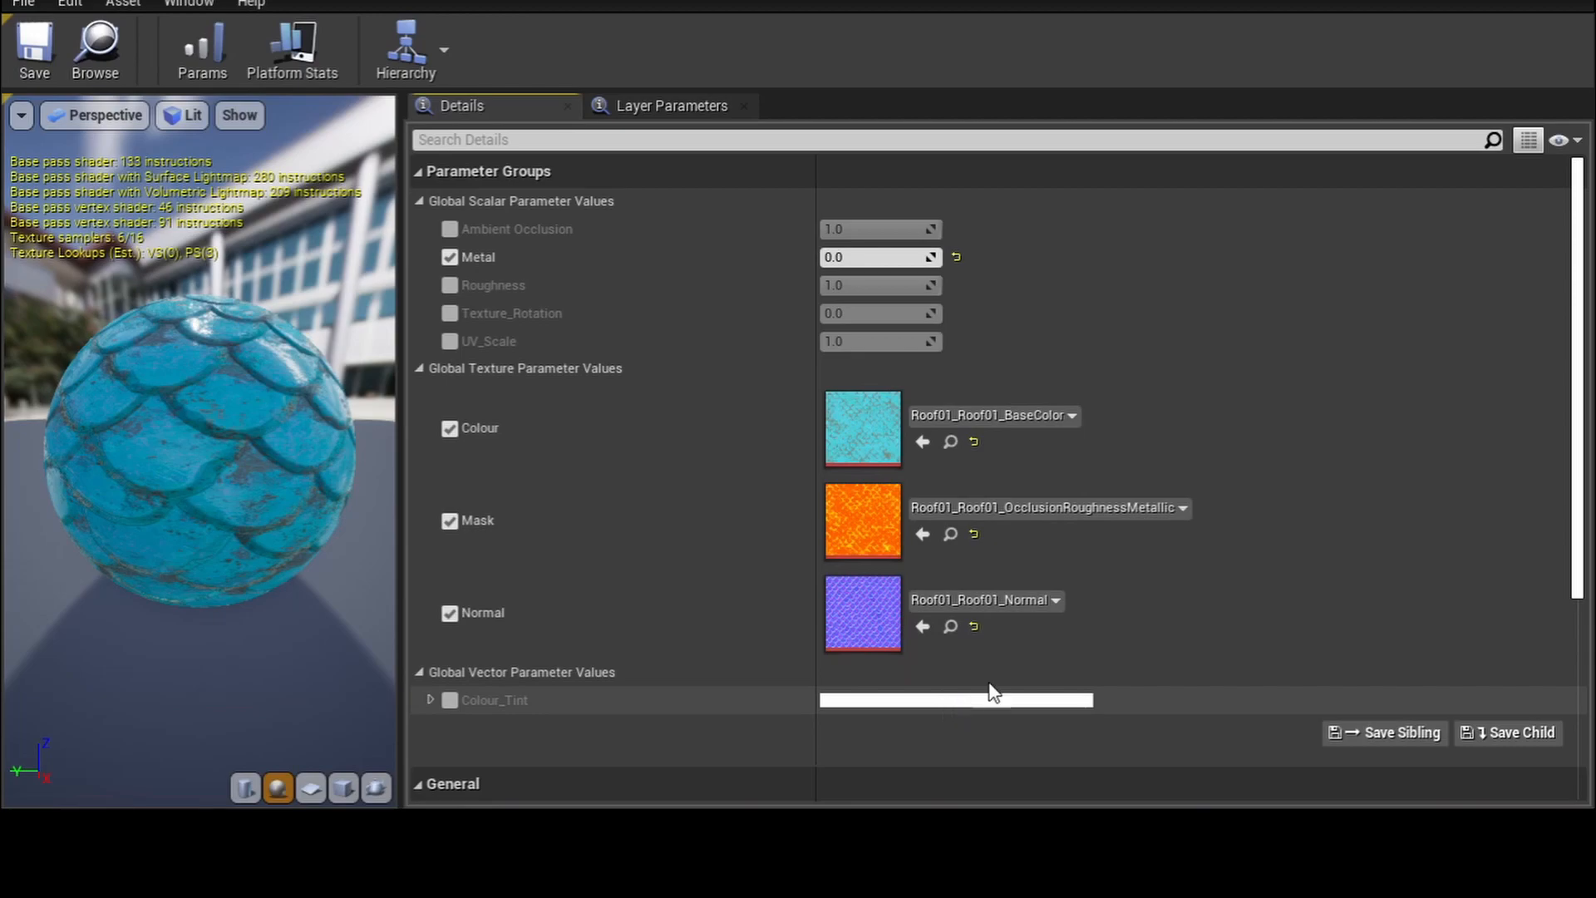
- Enable the Colour_Tint override on the Roof01 material instance and pick a saturated green with a hue of about 107
left_click(1544, 0)
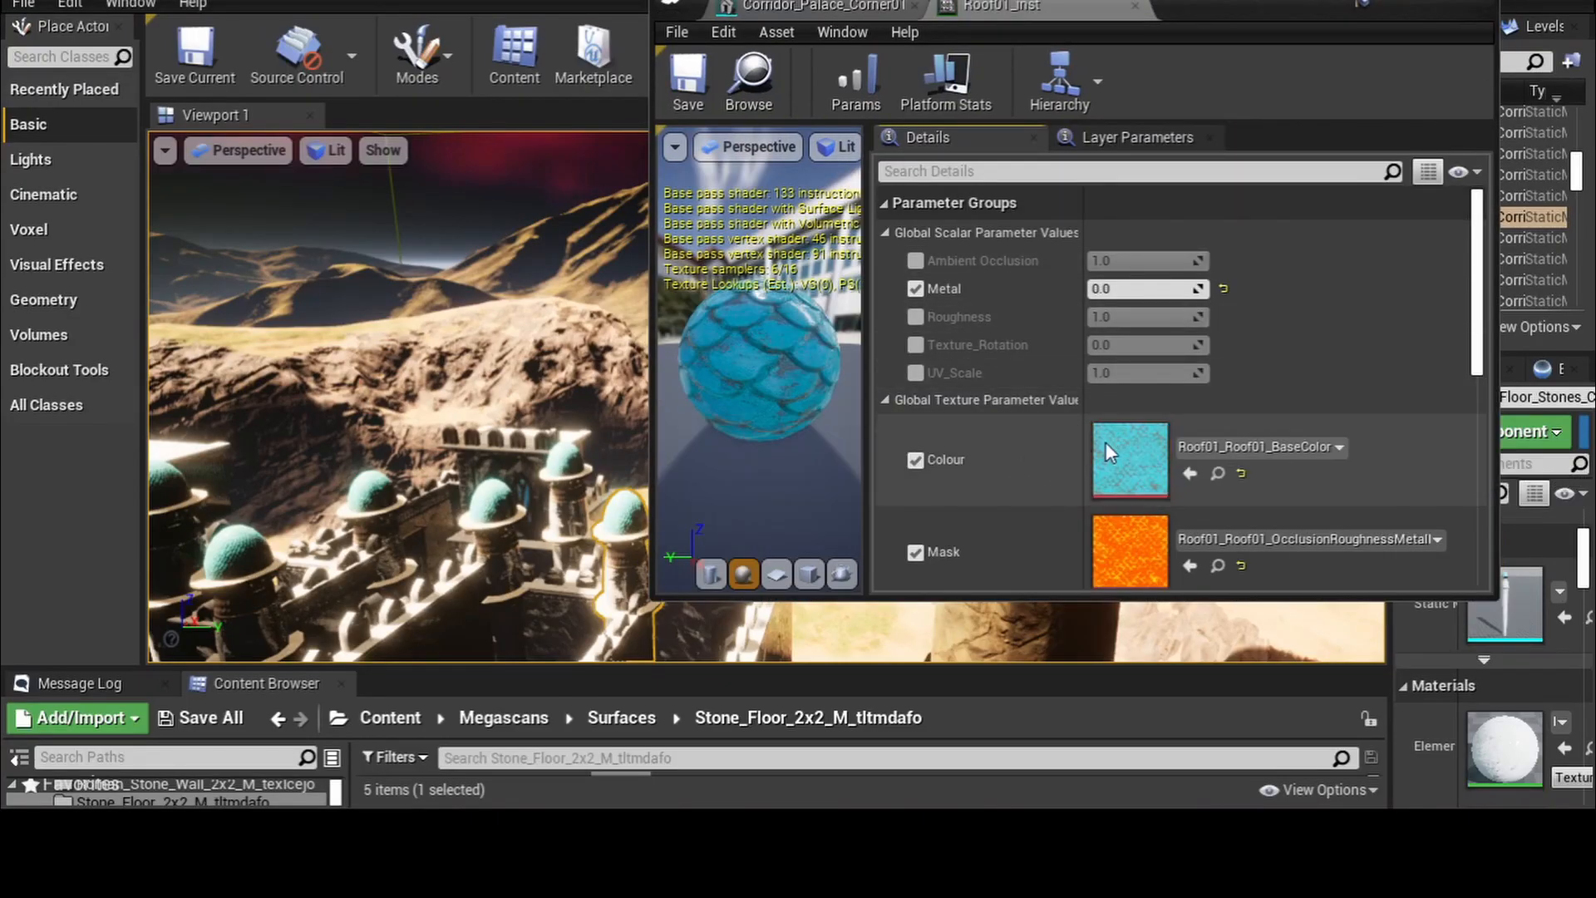
scroll(1136, 431, "down", 5)
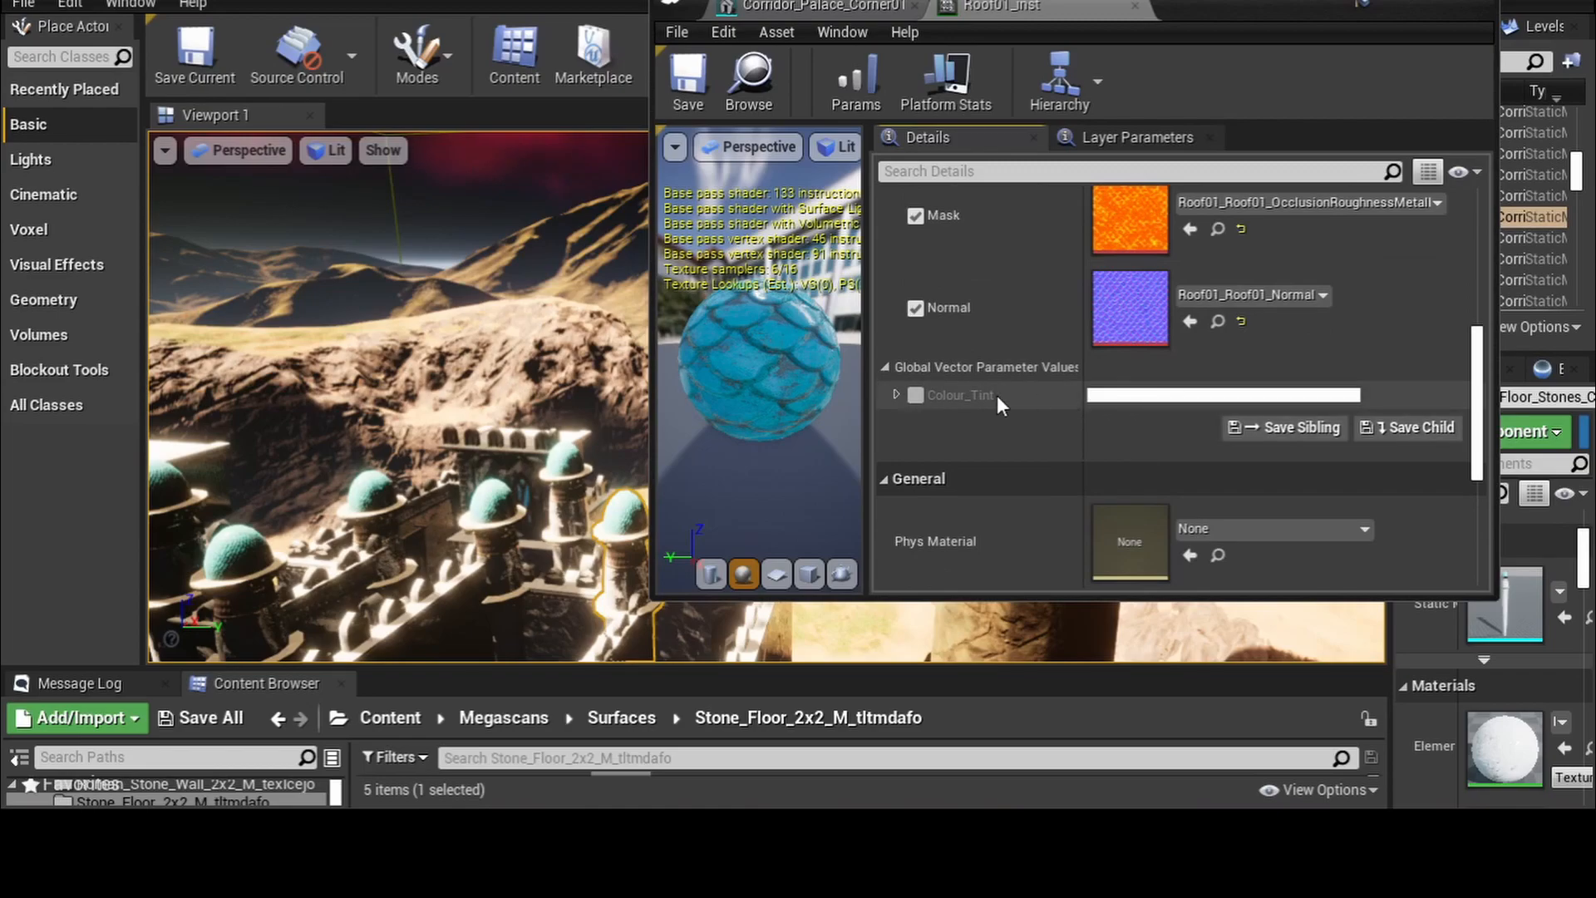
left_click(924, 393)
left_click(1154, 395)
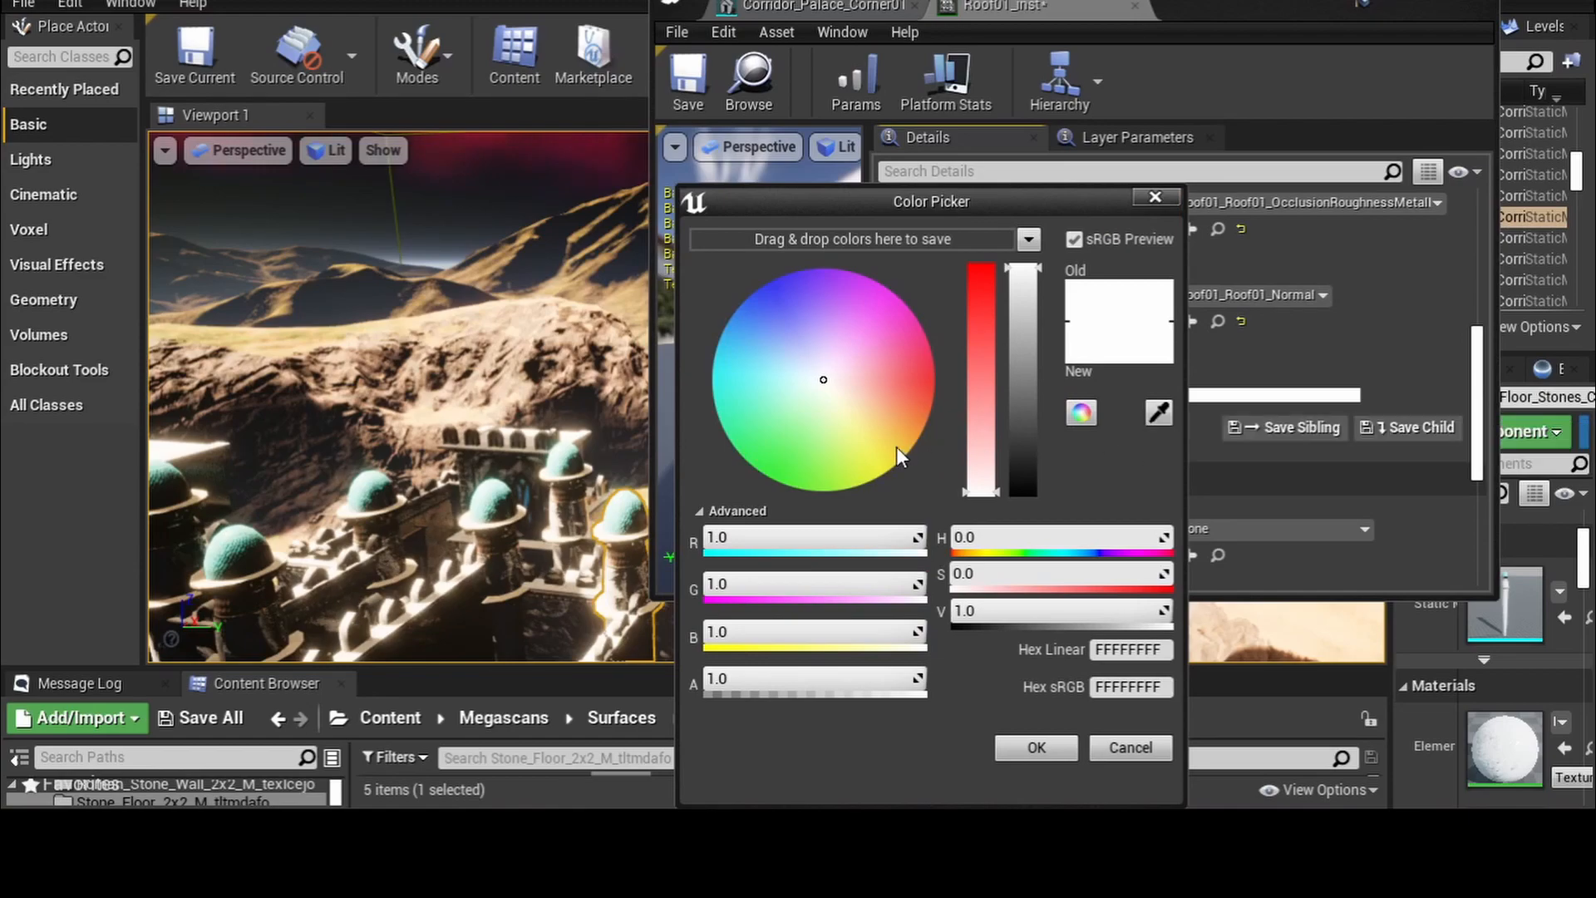
left_click(795, 472)
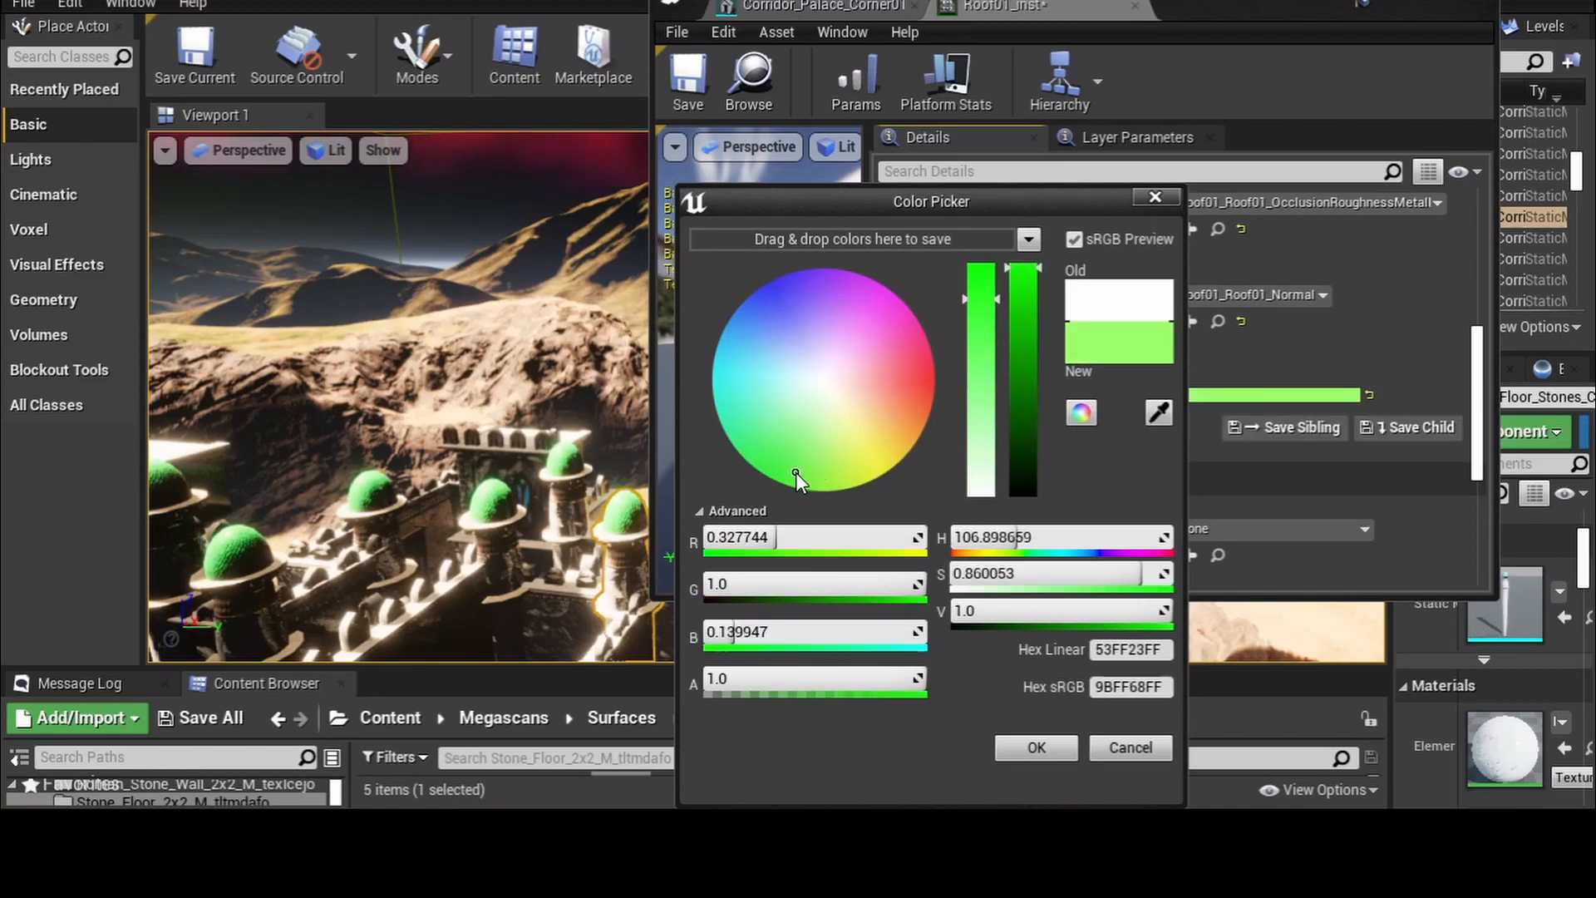
- Darken the roof's green tint to a brightness value of about 0.042, judging it on the domes in the level
left_click(1026, 475)
left_click_drag(1026, 475, 1017, 481)
right_click_drag(399, 399, 557, 411)
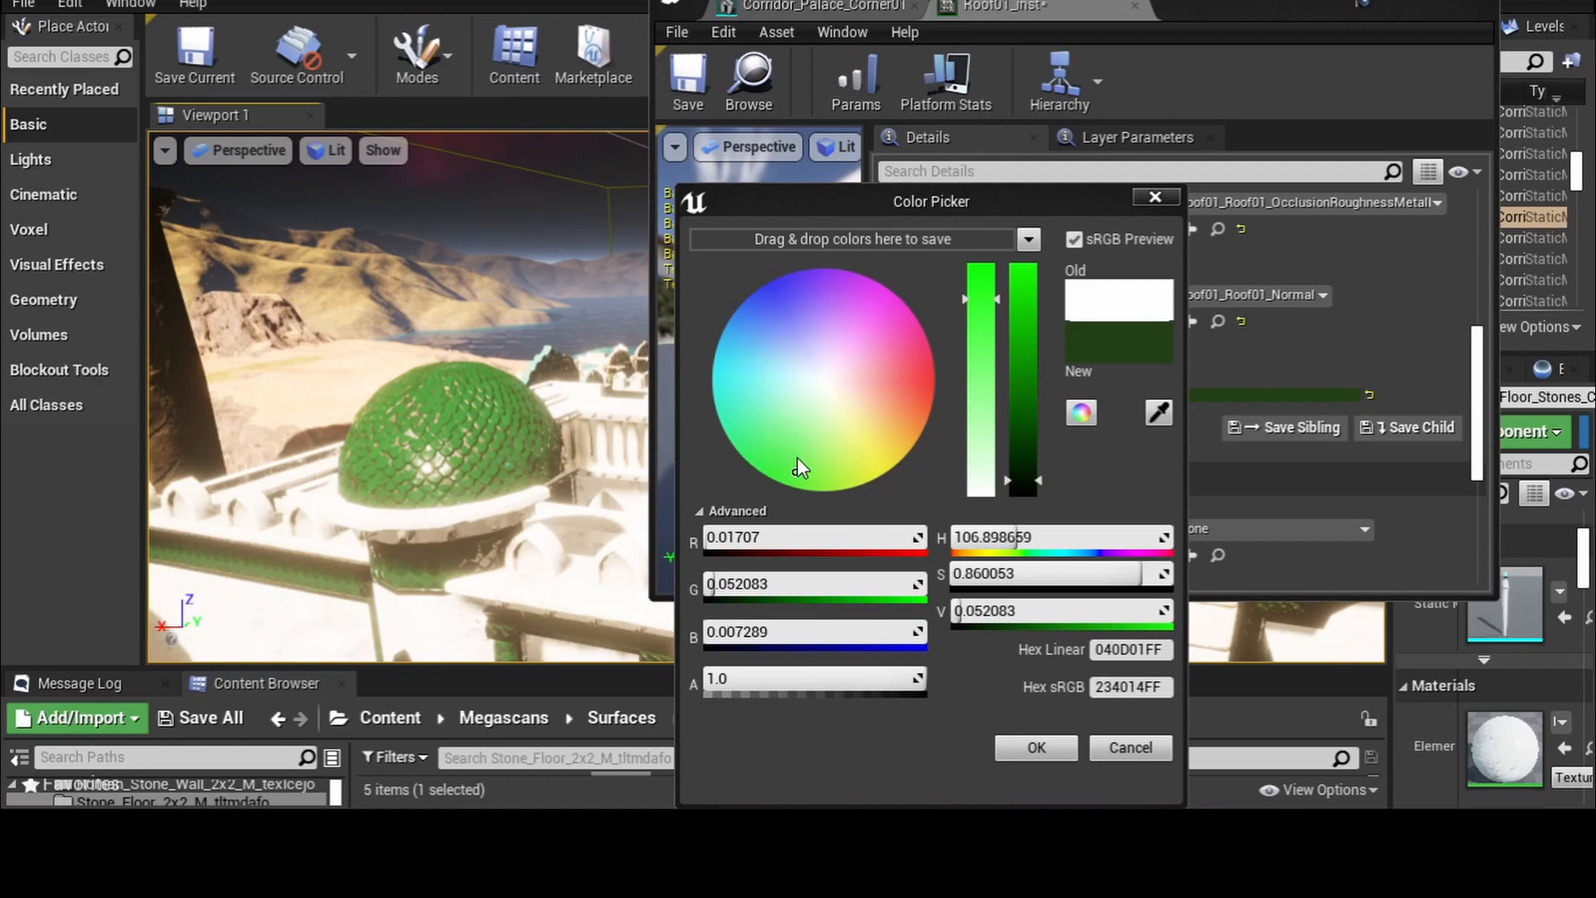
left_click(1014, 484)
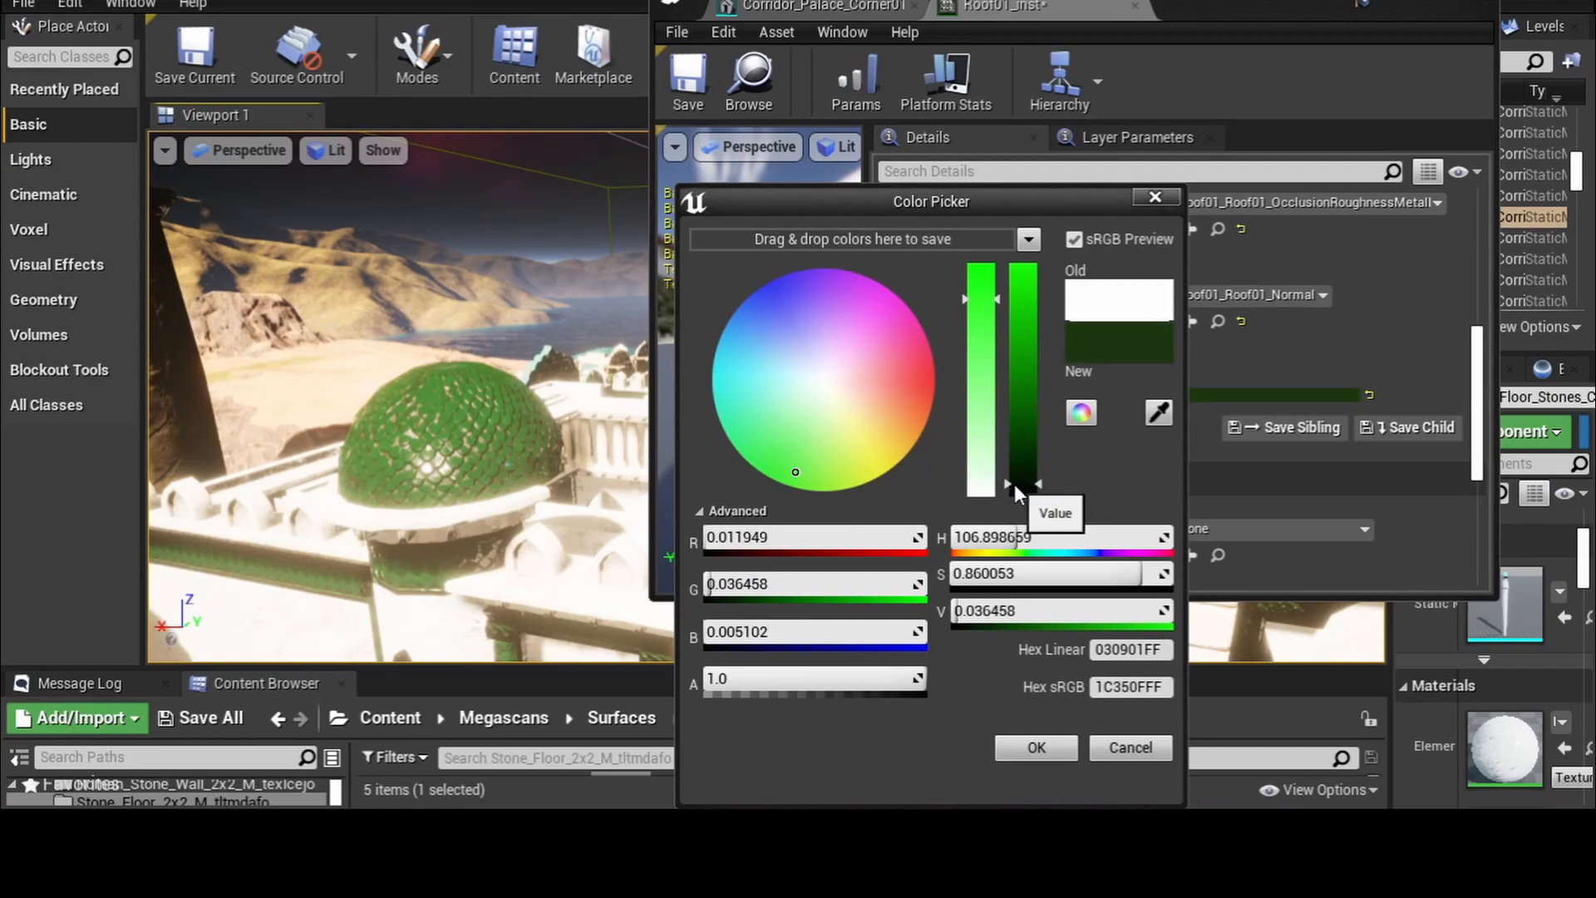
left_click(1020, 482)
left_click(1020, 480)
left_click(1020, 483)
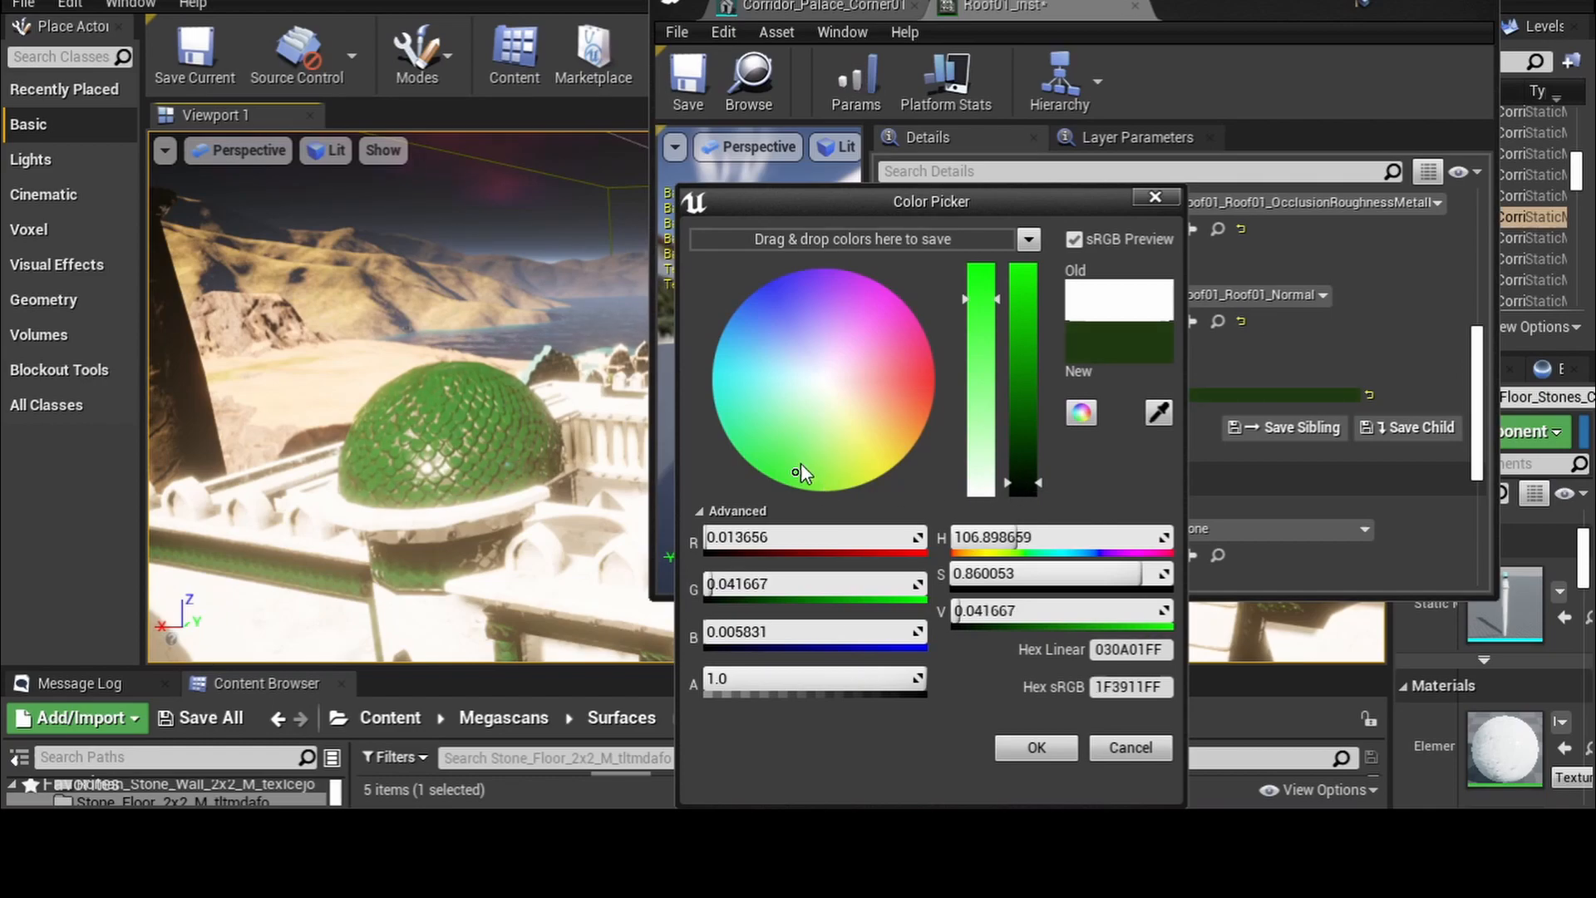
- Select the wall section below the domes, open its static mesh for editing, and accept the roof tint colour
right_click_drag(596, 470, 567, 456)
key("s")
key("w")
key("s")
key("s")
key("s")
left_click(356, 613)
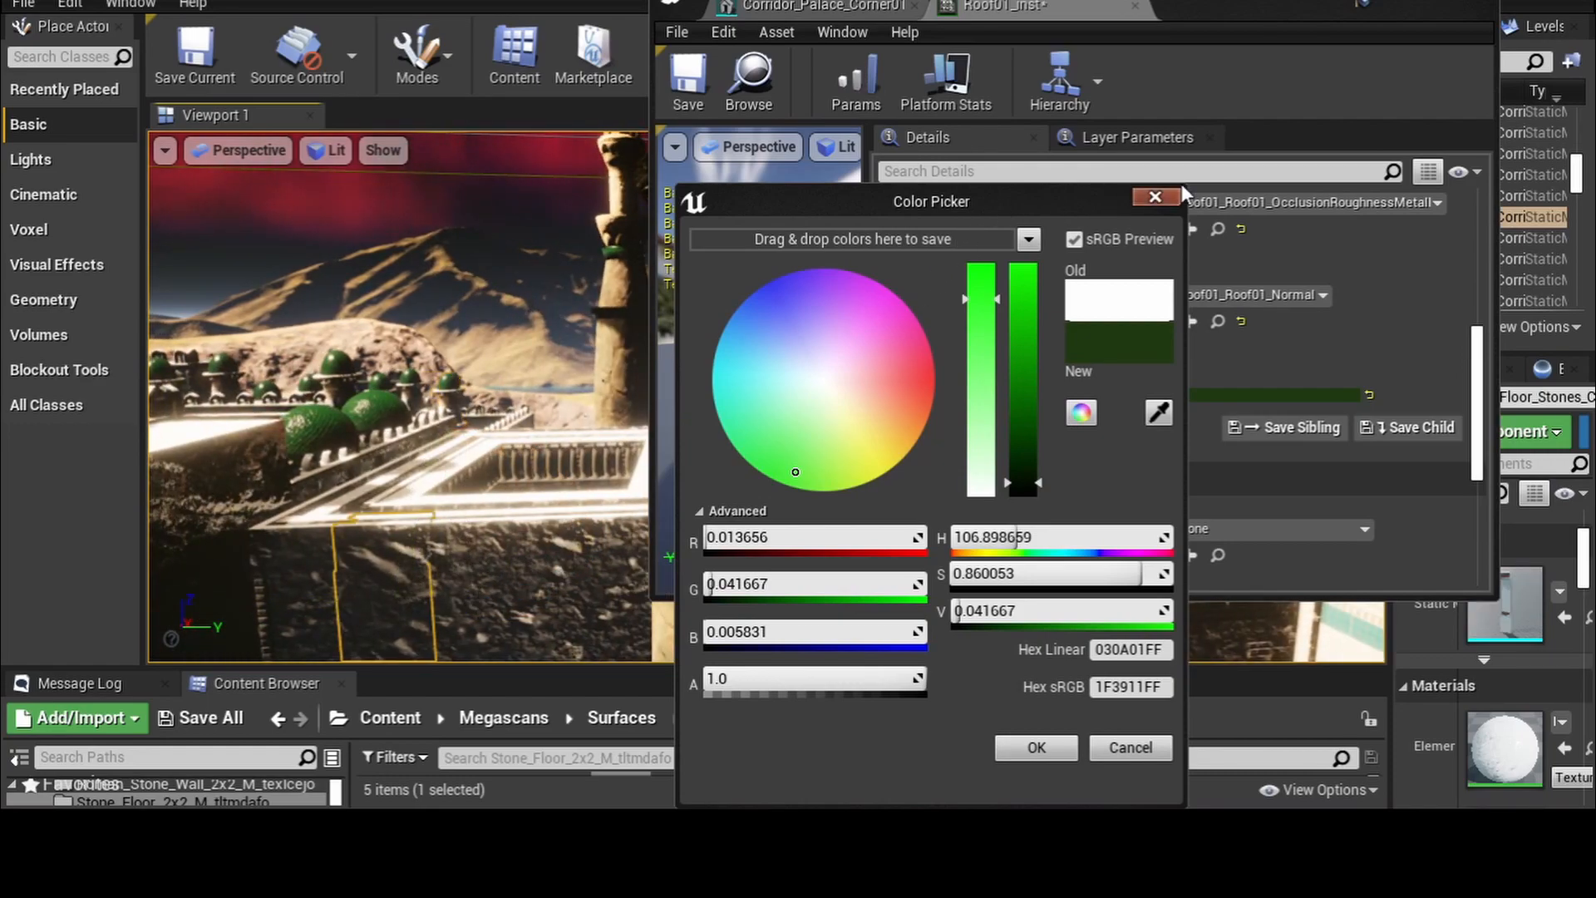
double_click(1525, 619)
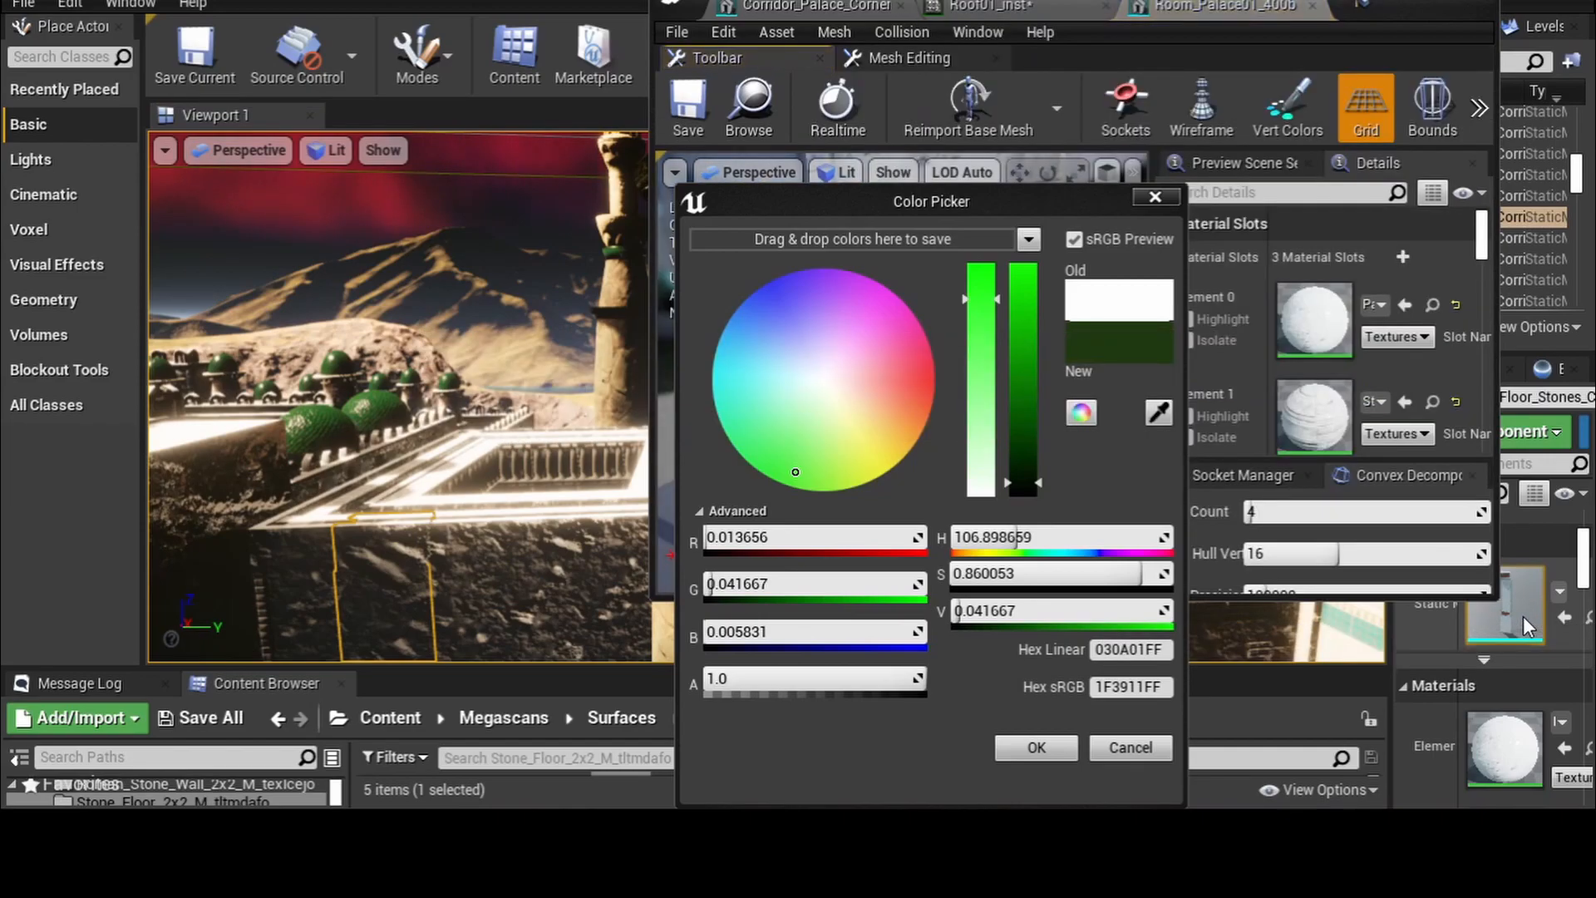
left_click(1046, 750)
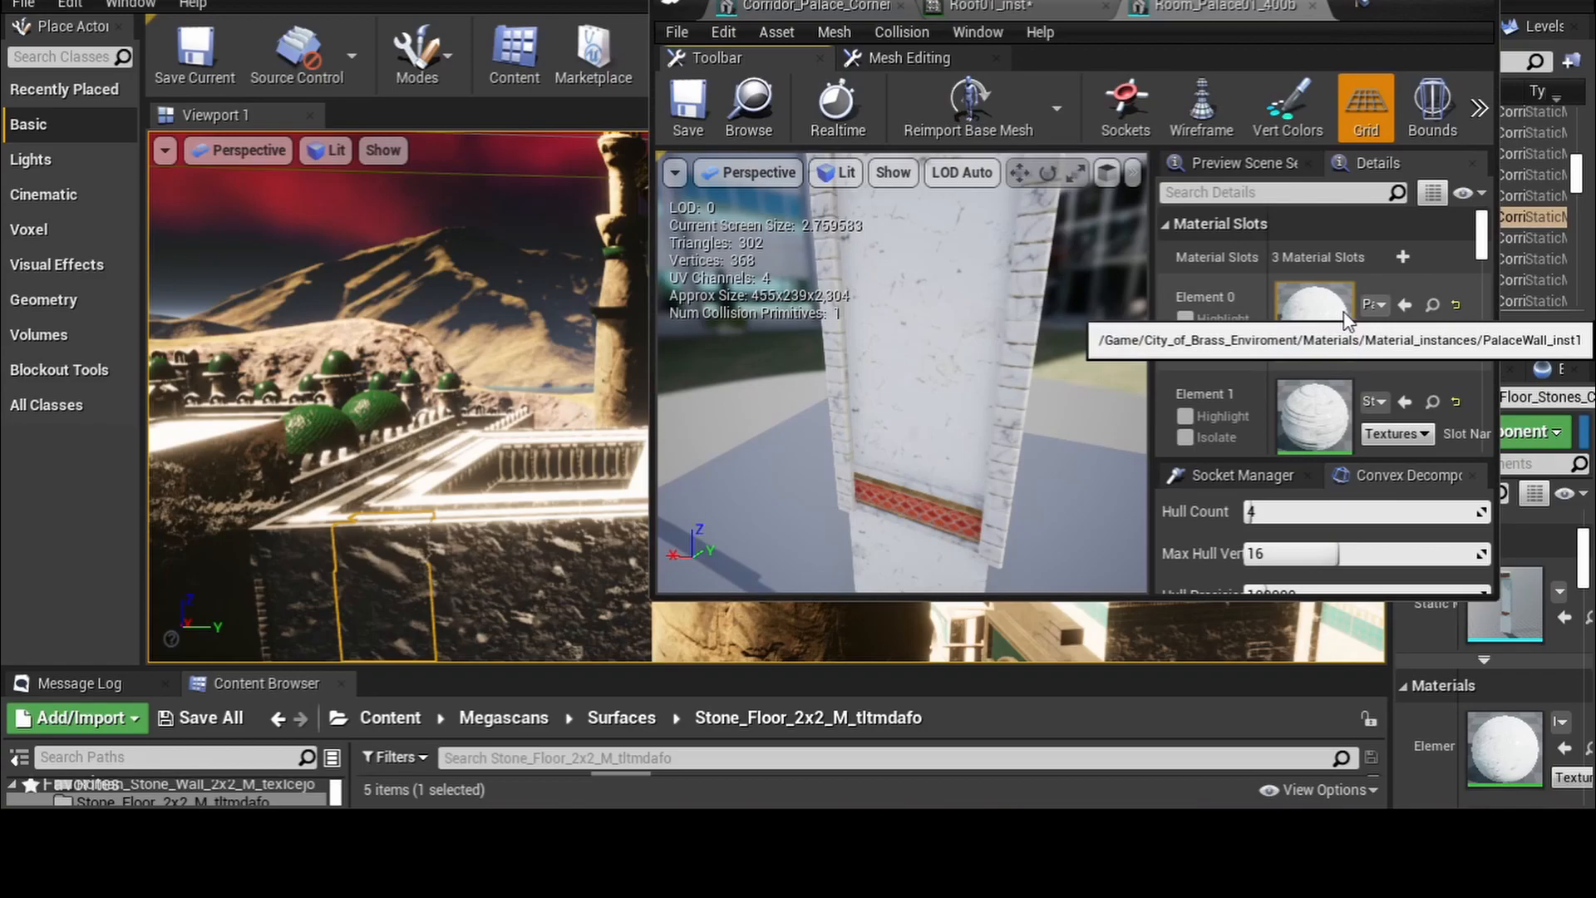
- Enlarge the Content Browser area so the asset thumbnails are fully visible
left_click(1372, 305)
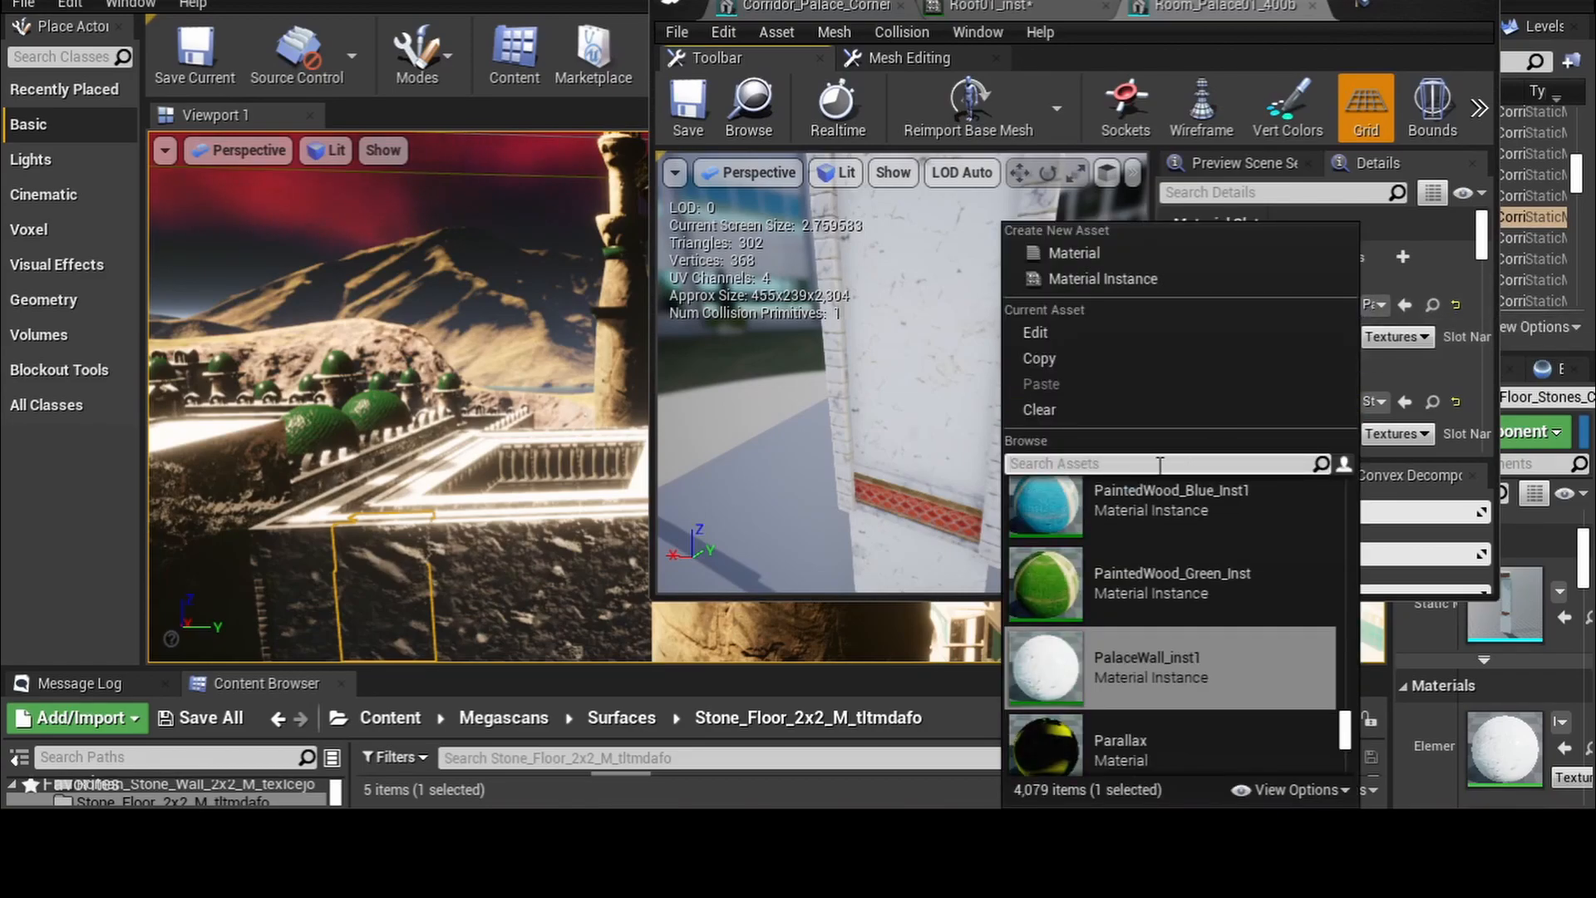
left_click(564, 699)
left_click_drag(637, 669, 634, 534)
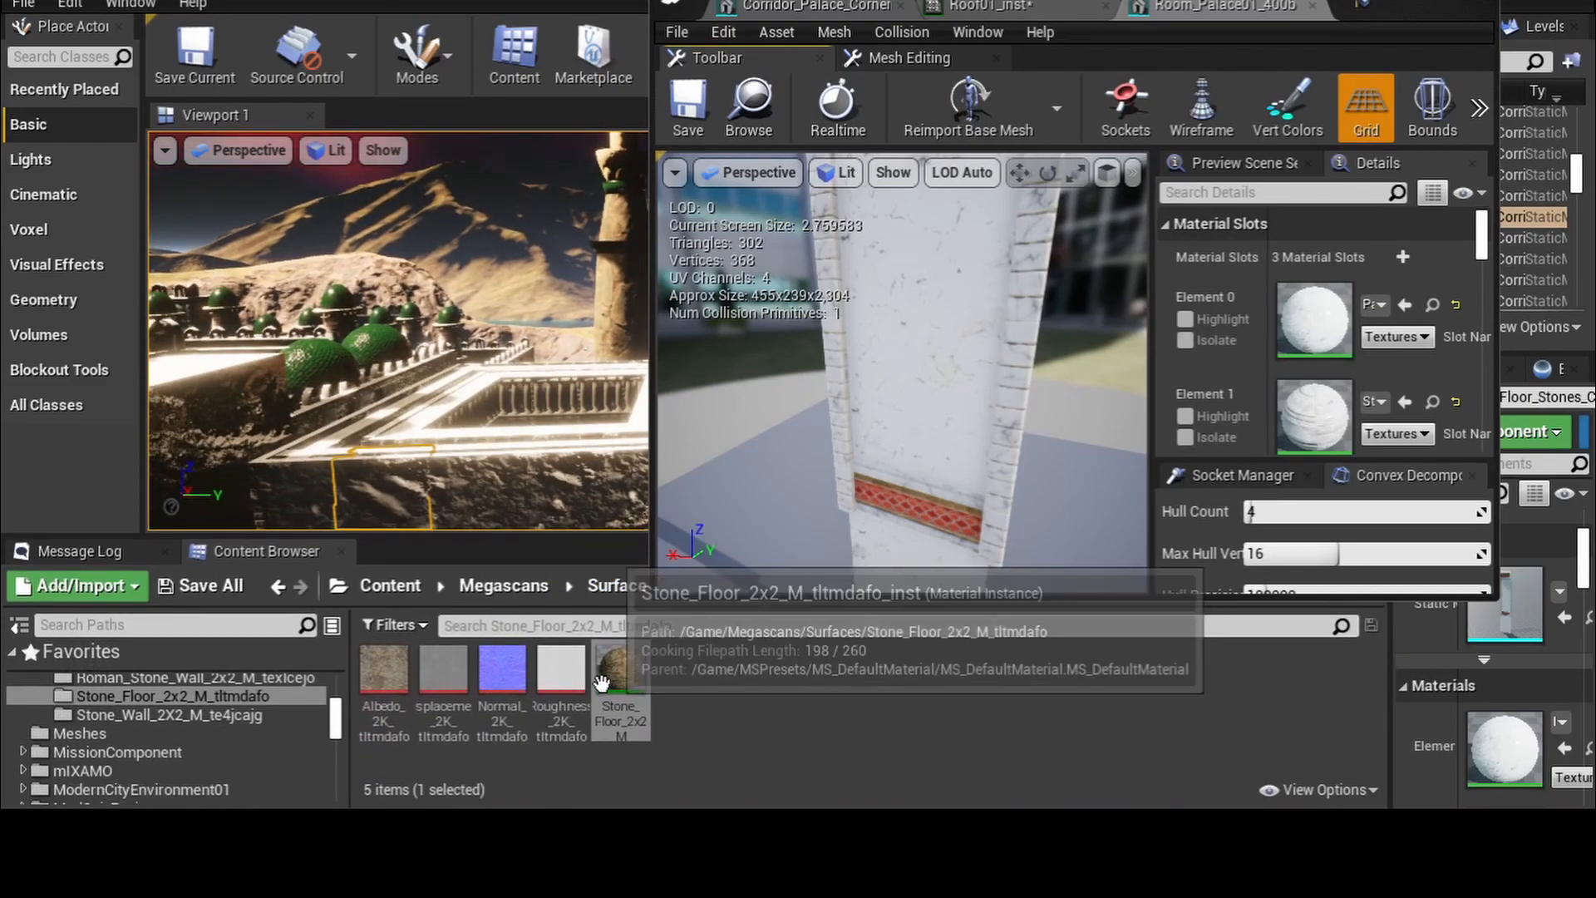
- Look through the Megascans Atlases, including the Desert_Soil_Scatter_tl0gebrka folder, for a usable wall material
left_click(506, 585)
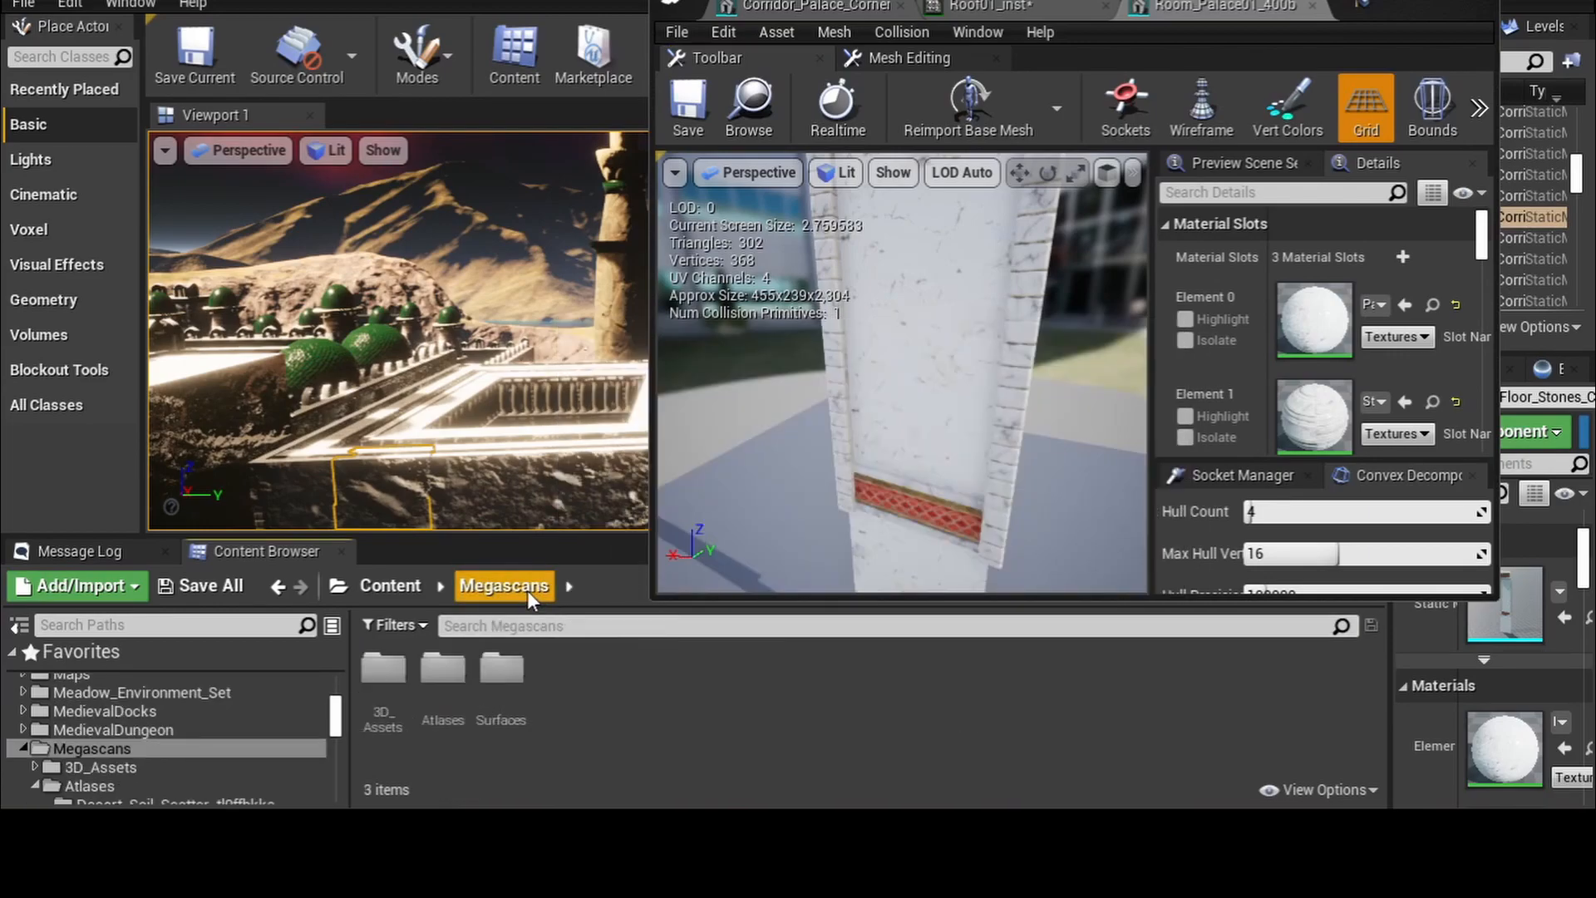
double_click(453, 678)
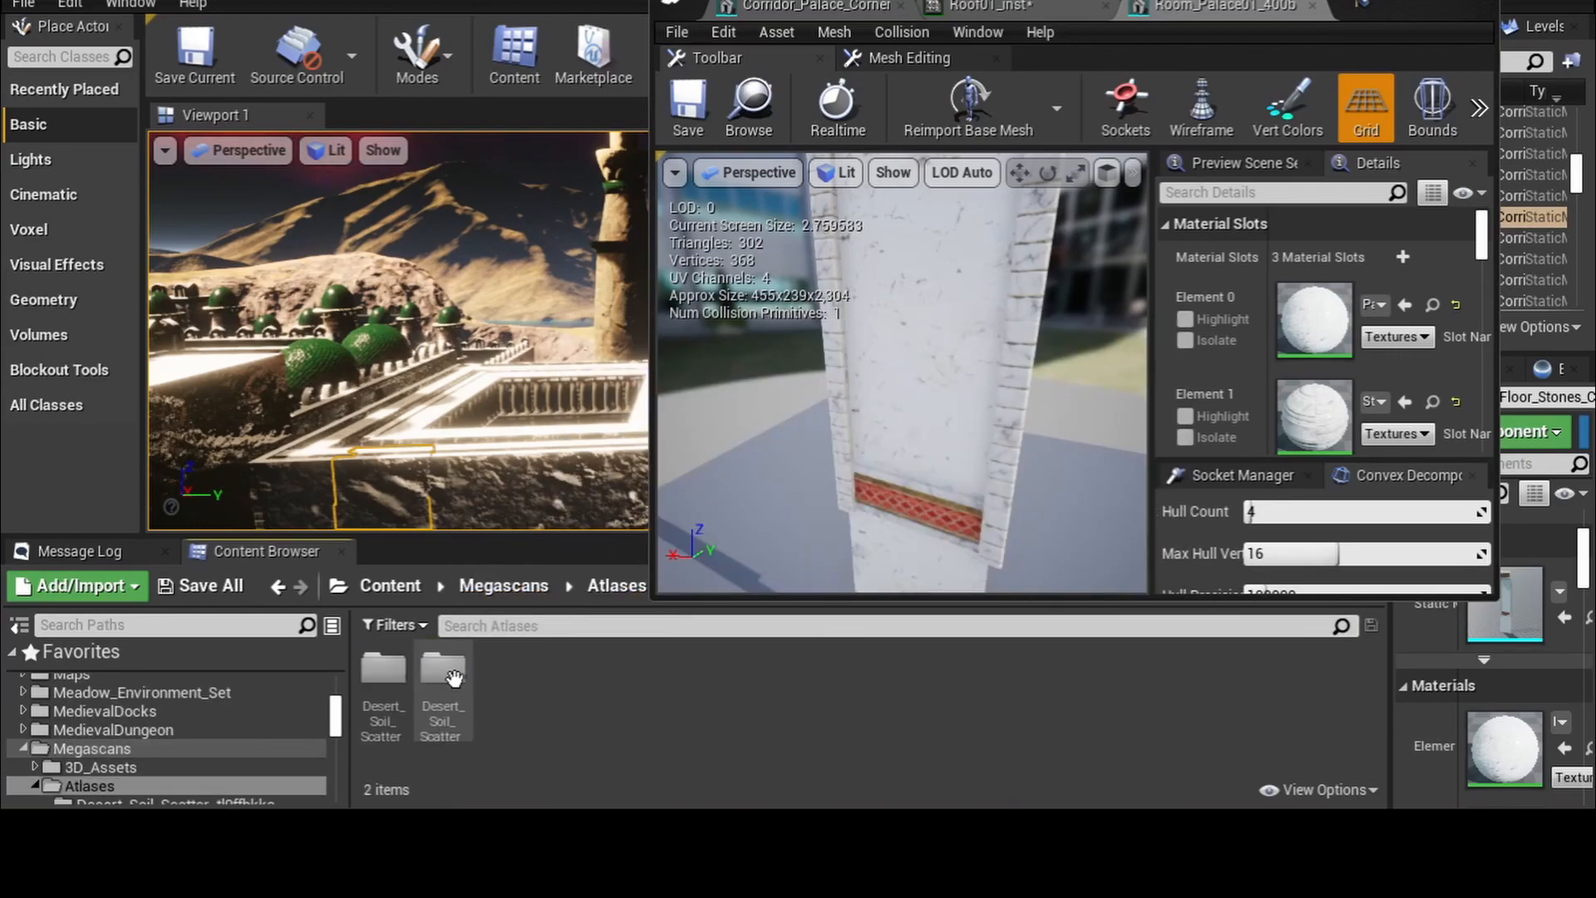
double_click(453, 677)
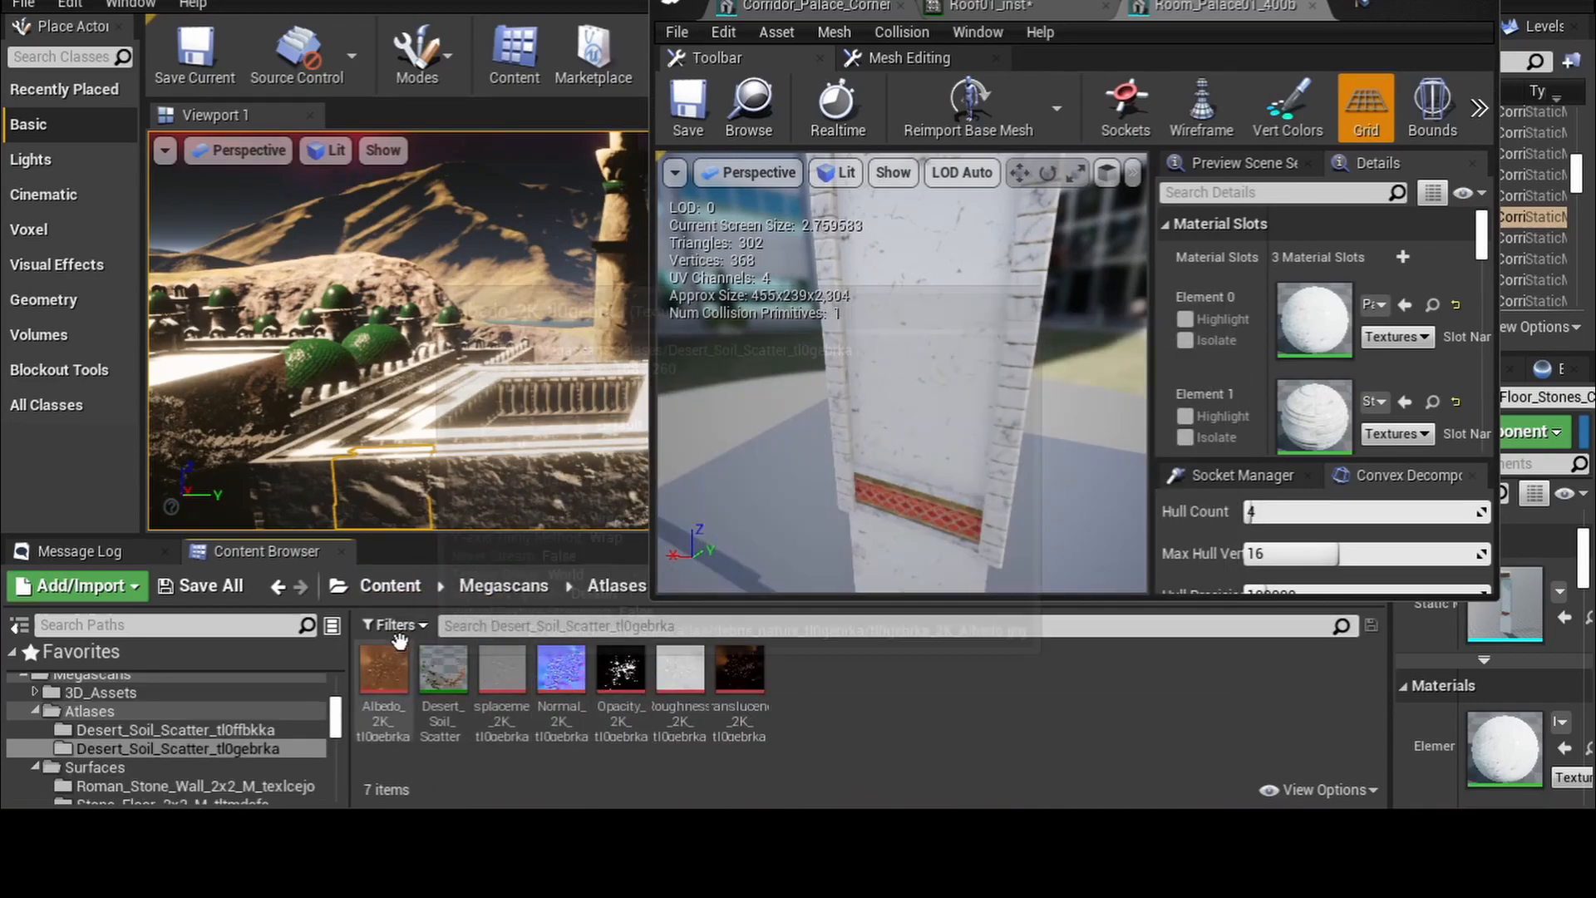
left_click(283, 588)
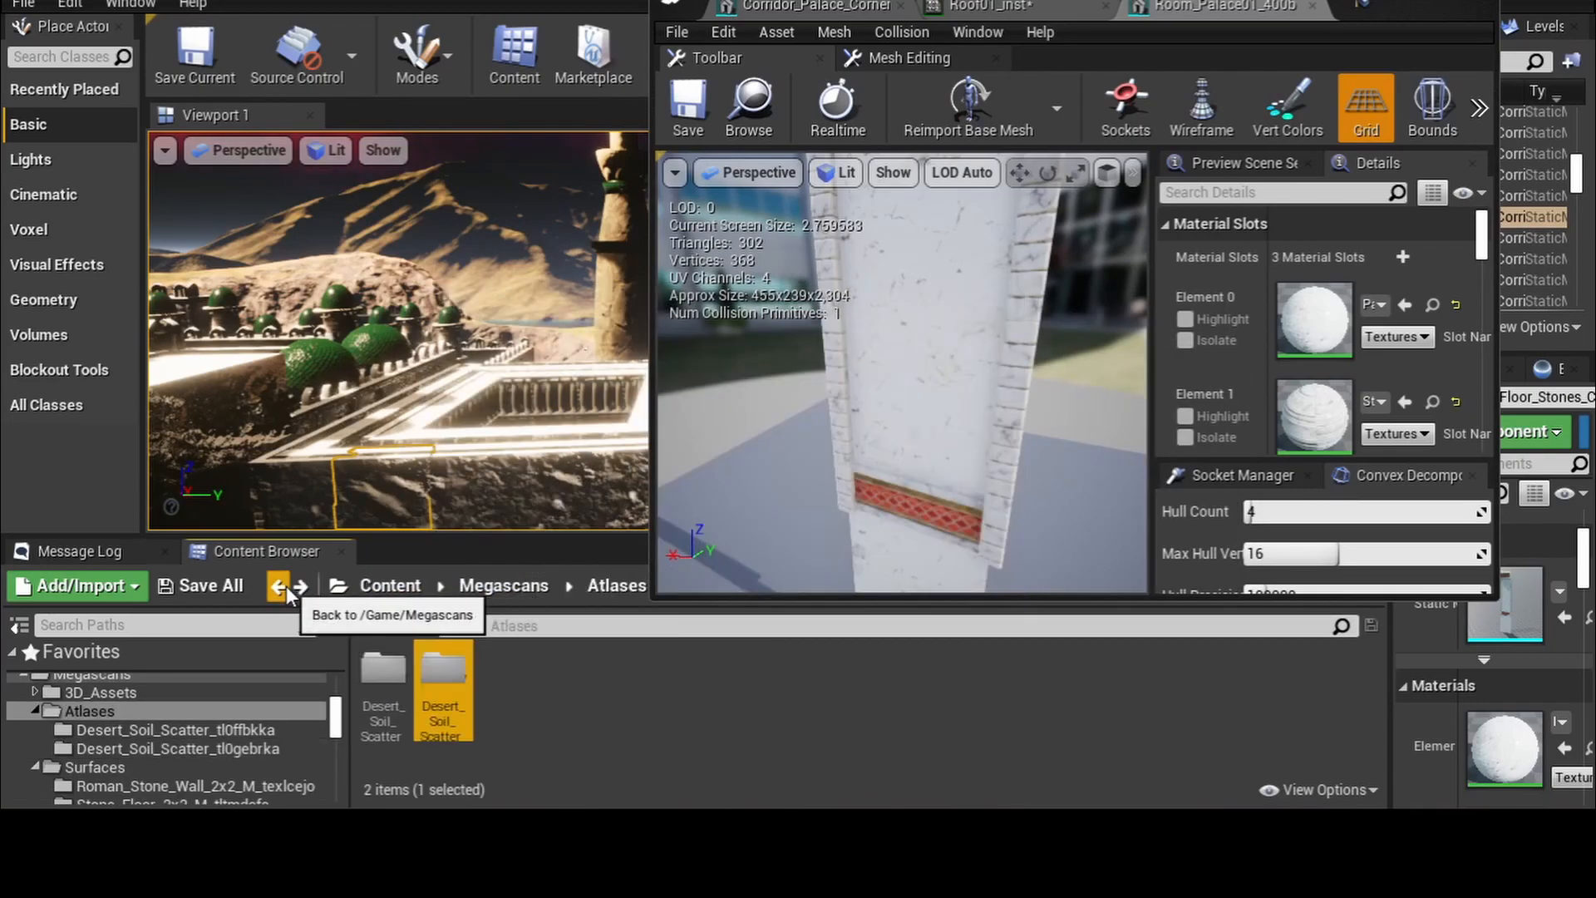
left_click(281, 588)
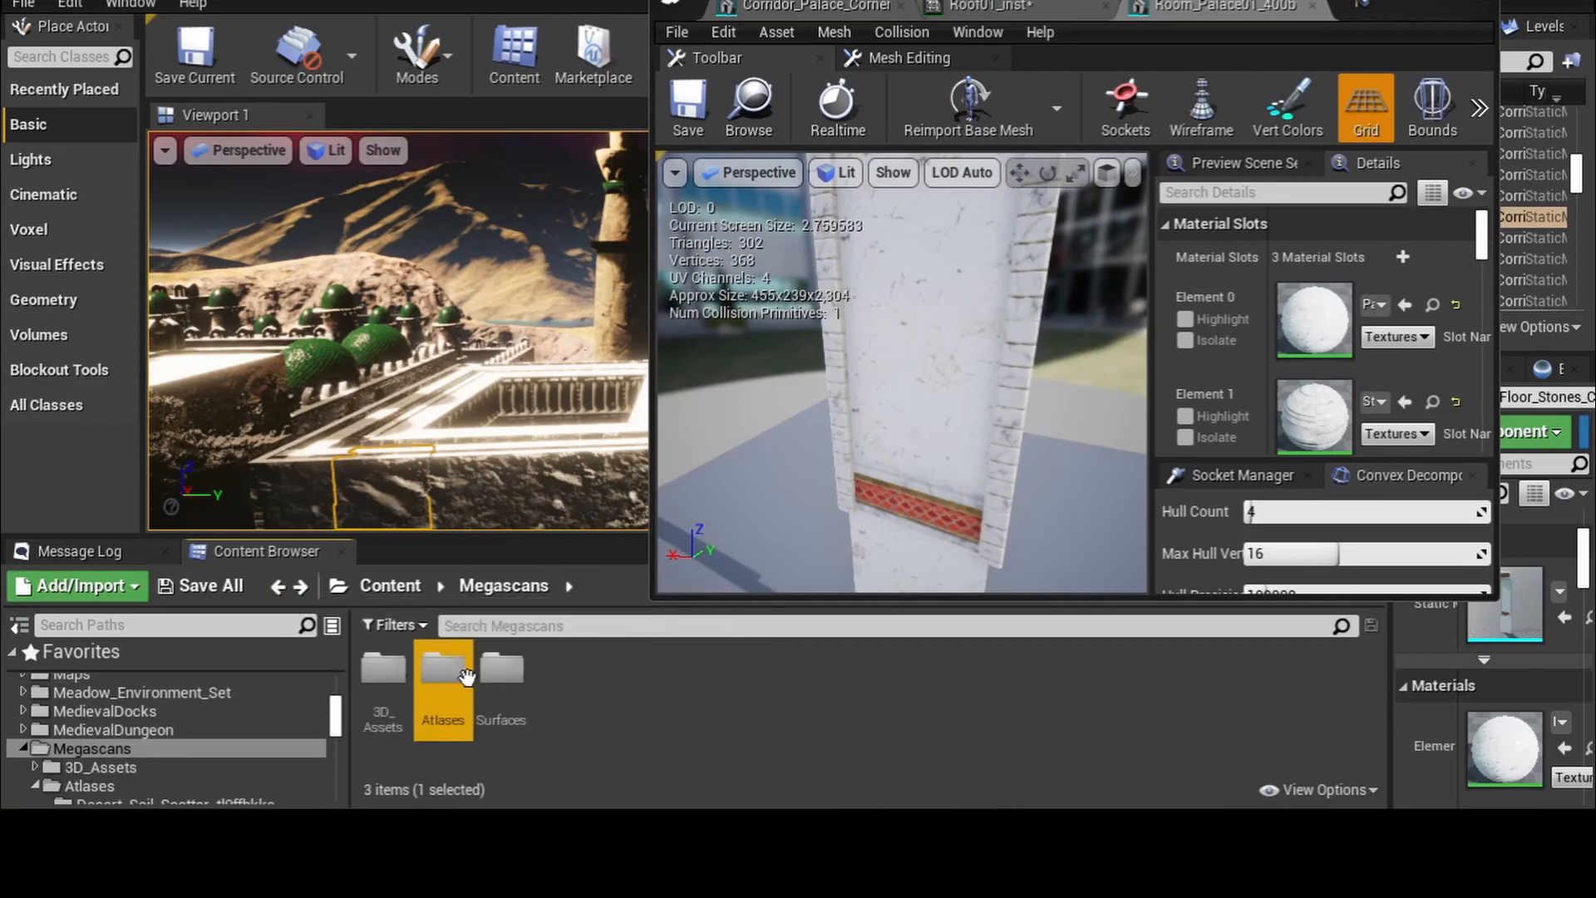
- Try the Roman_Stone_Wall_2x2_M material instance from the Megascans surfaces on Element 0 of the wall mesh
left_click(504, 677)
double_click(504, 678)
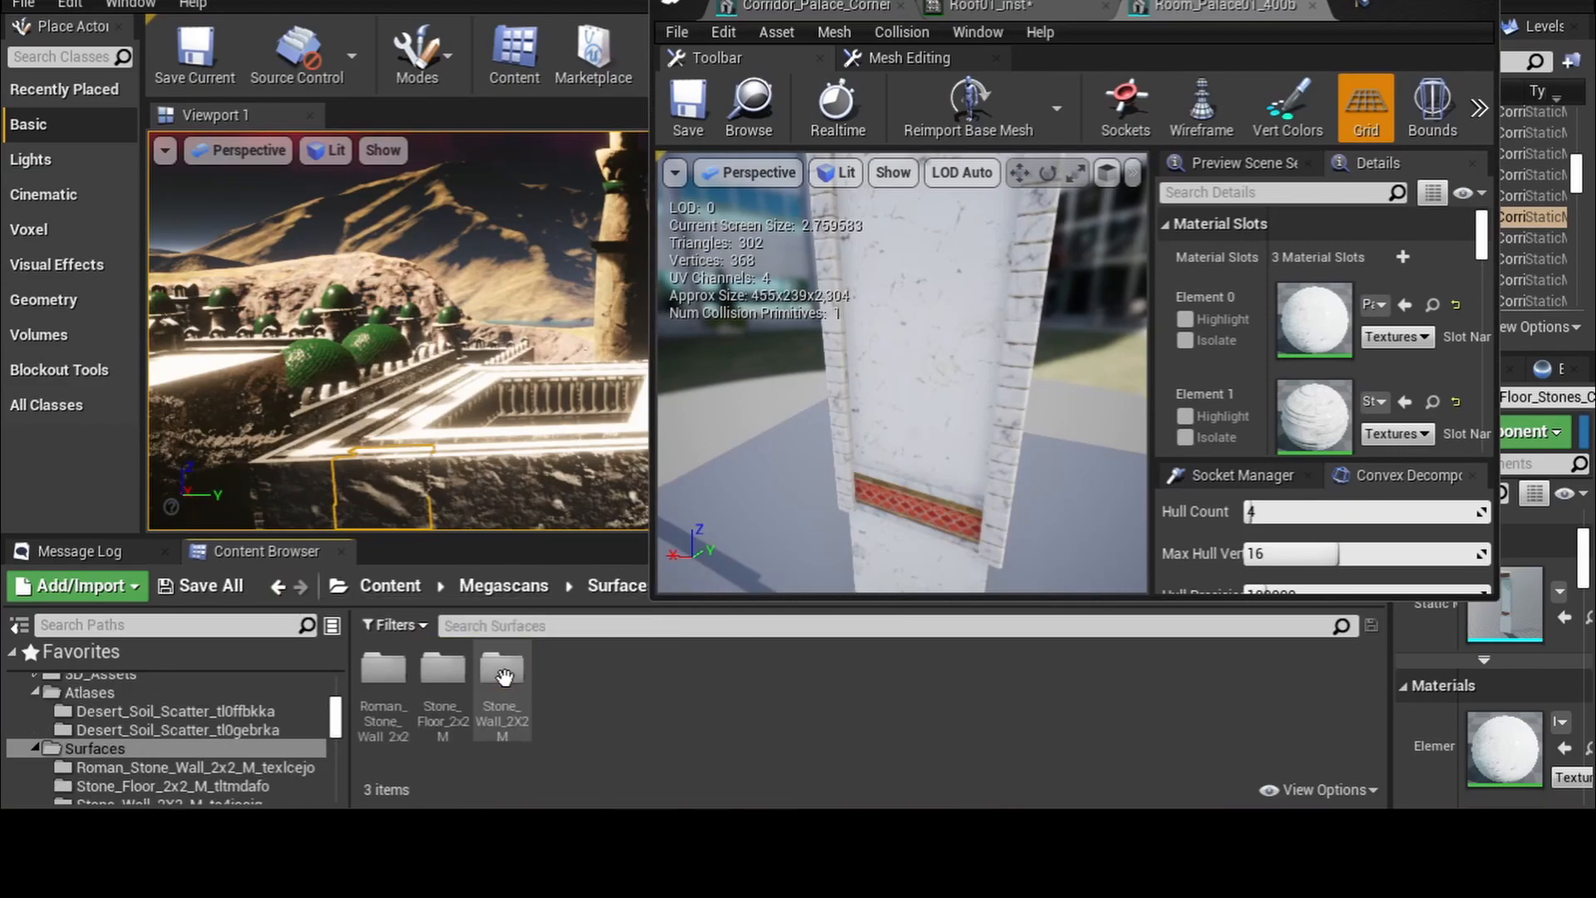
double_click(374, 669)
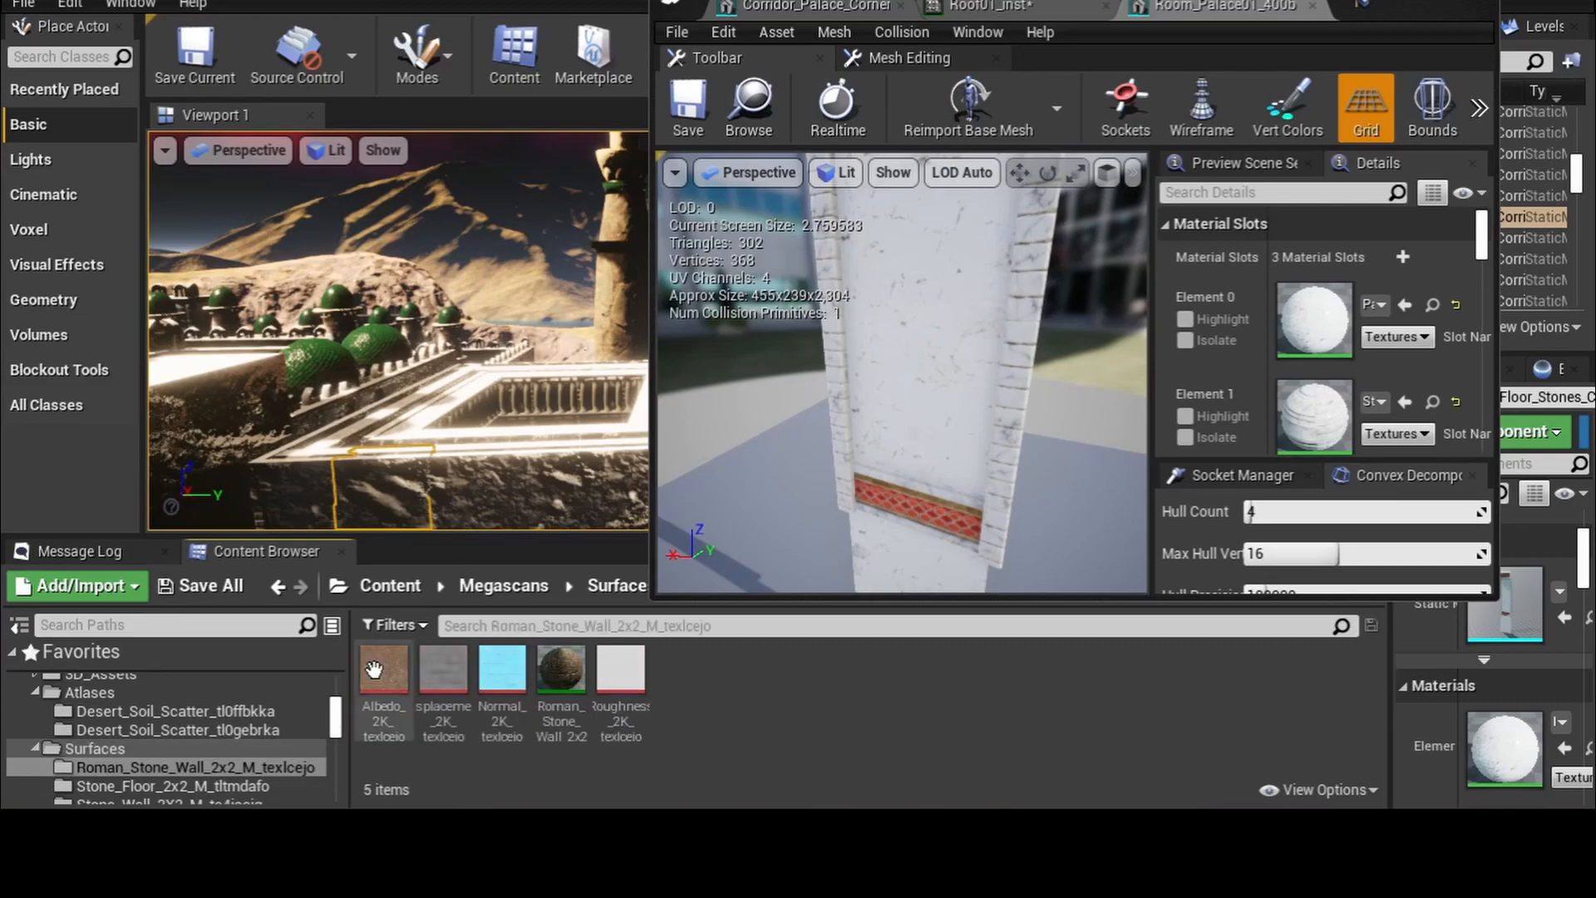
left_click(561, 670)
left_click_drag(561, 670, 1327, 317)
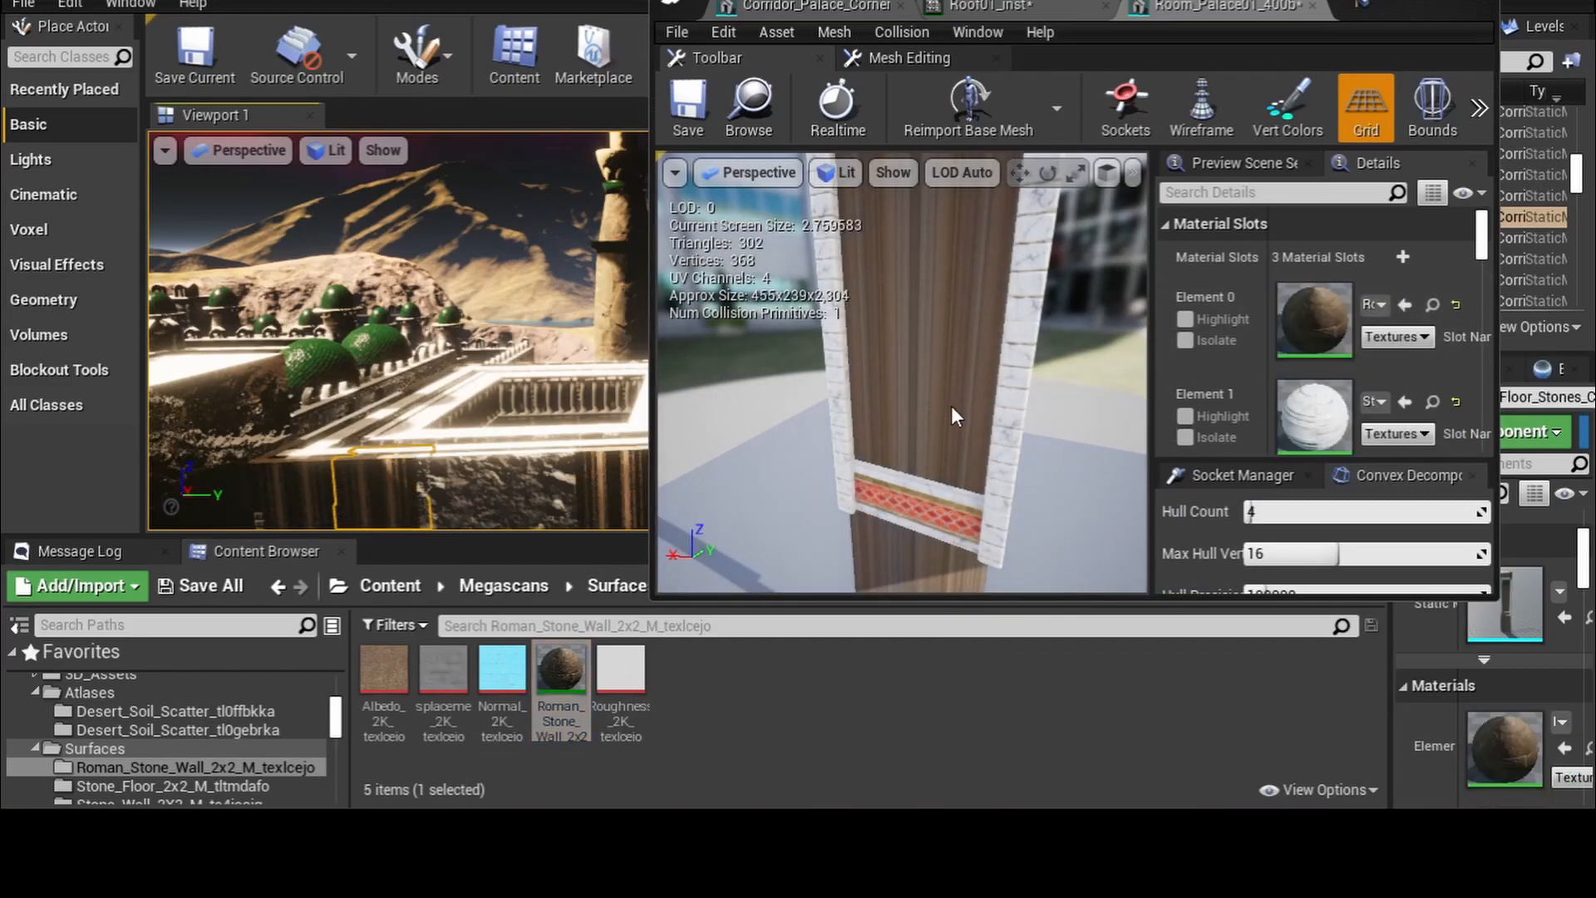
- Inspect the Roman stone material on the wall up close and undo its assignment to Element 0
right_click_drag(589, 417, 617, 462)
scroll(589, 417, "down", 2)
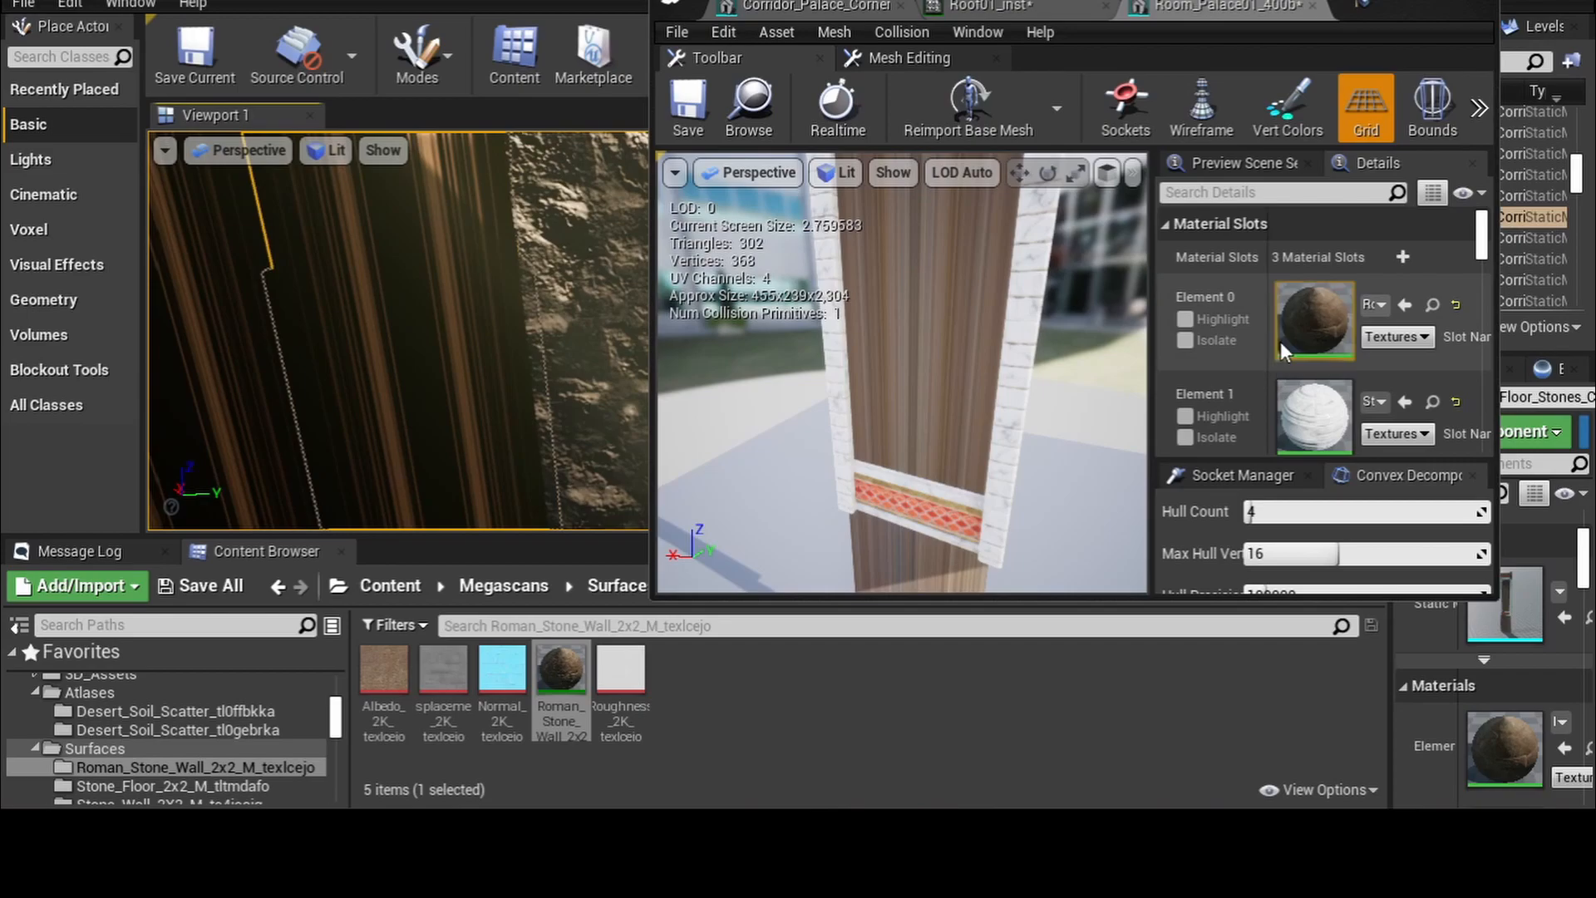
left_click(725, 32)
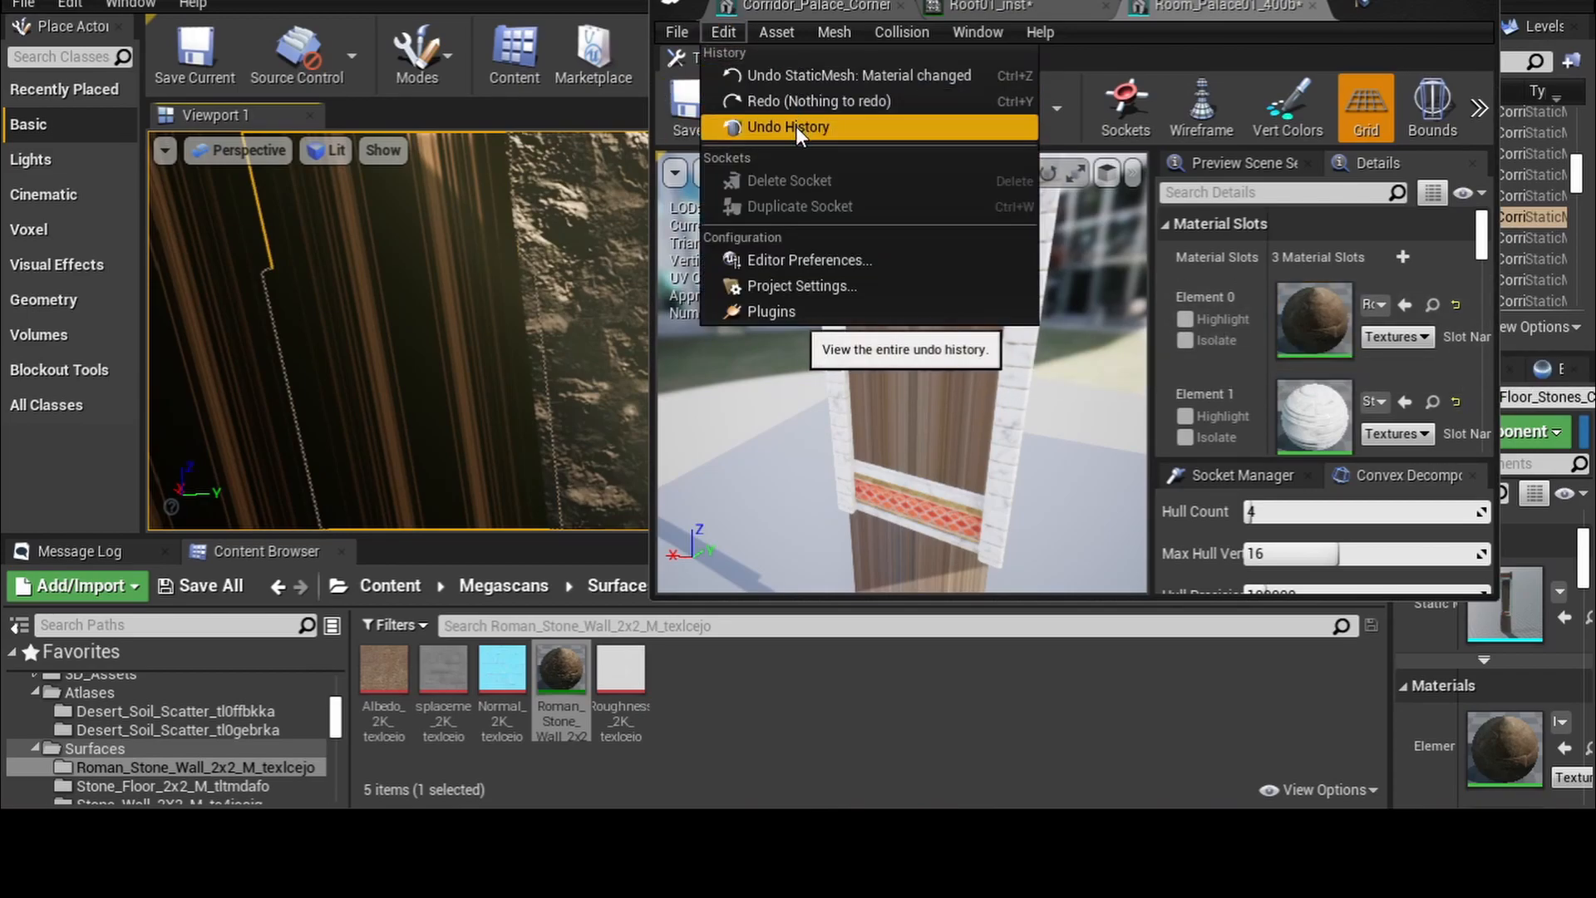
left_click(786, 81)
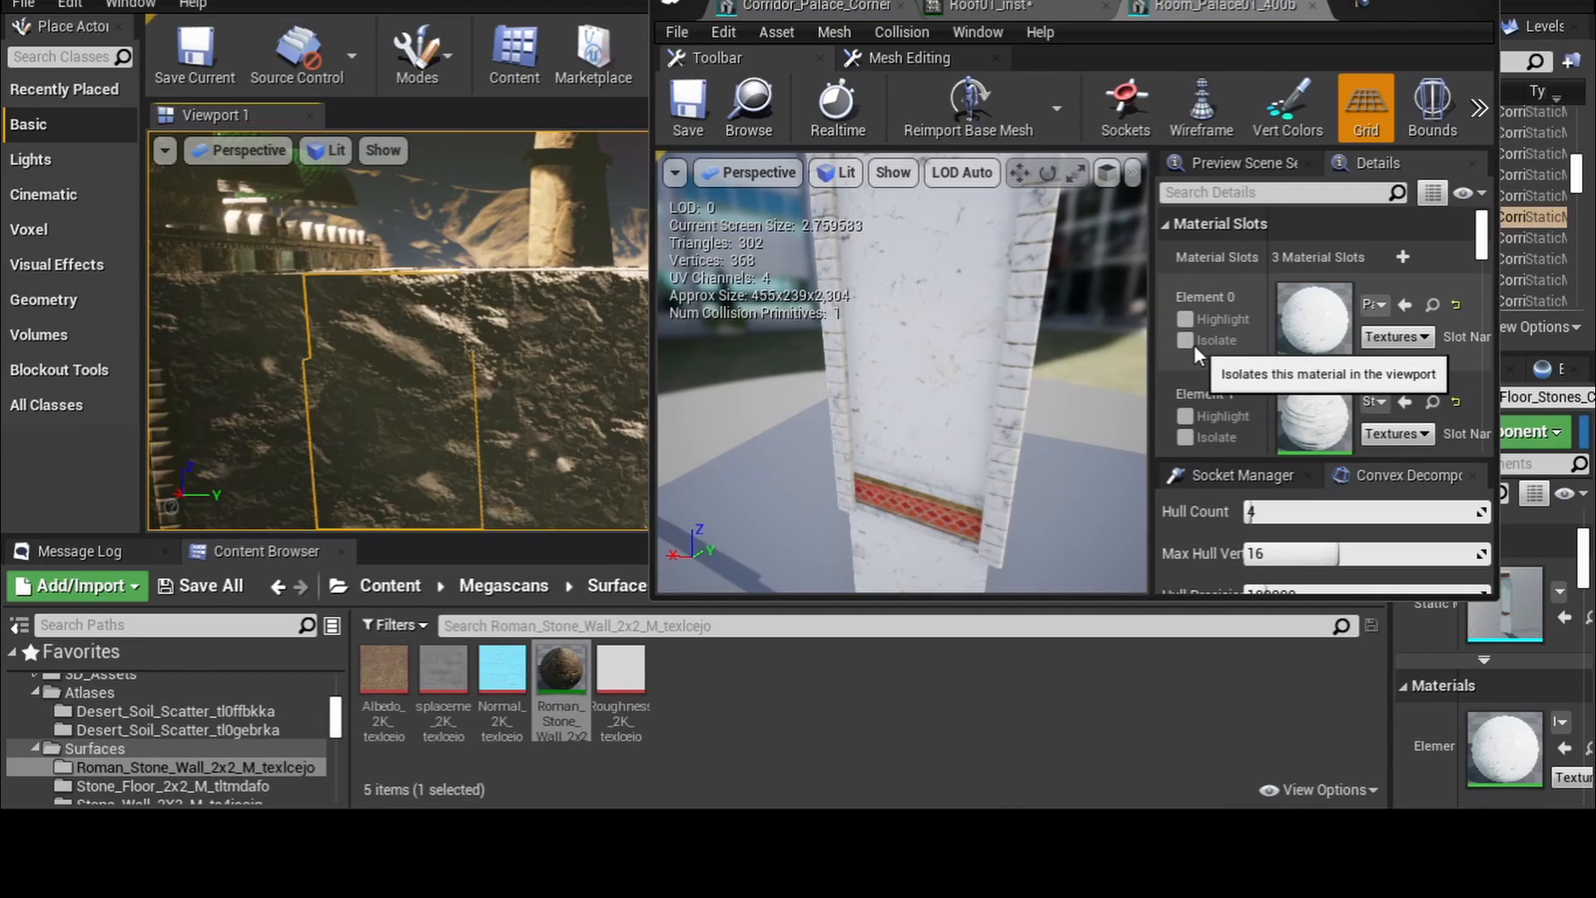
left_click(1194, 343)
left_click(1194, 343)
left_click(1194, 342)
left_click(1194, 343)
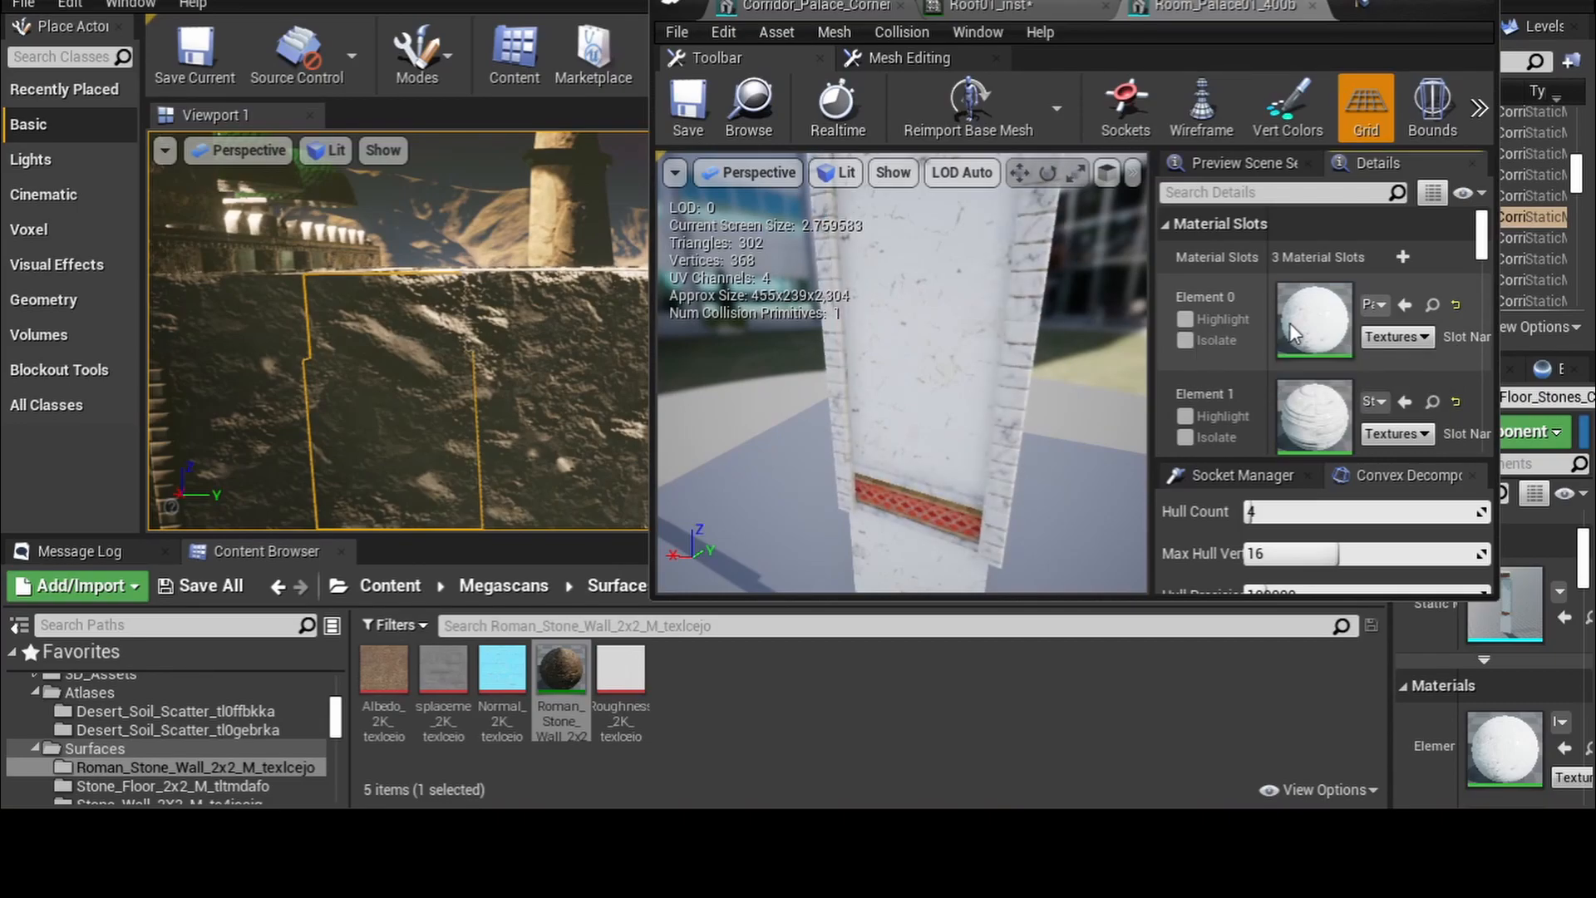
- Try the Stone_Wall_2X2_M material instance from the Megascans surfaces on Element 0 of the wall mesh
left_click(1380, 306)
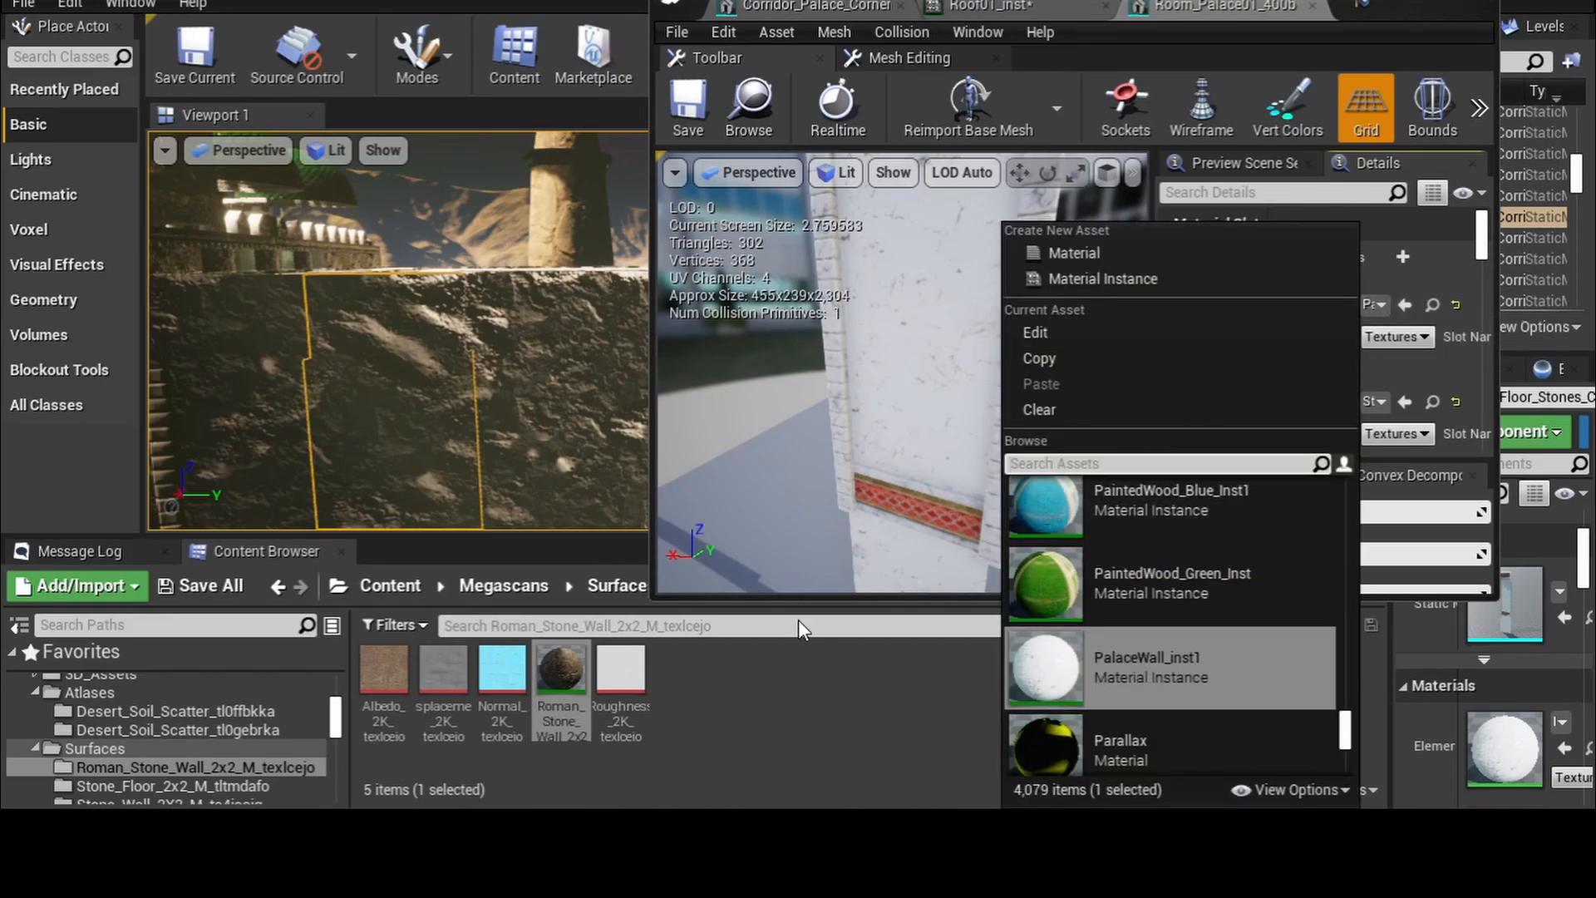
left_click(503, 585)
left_click(504, 585)
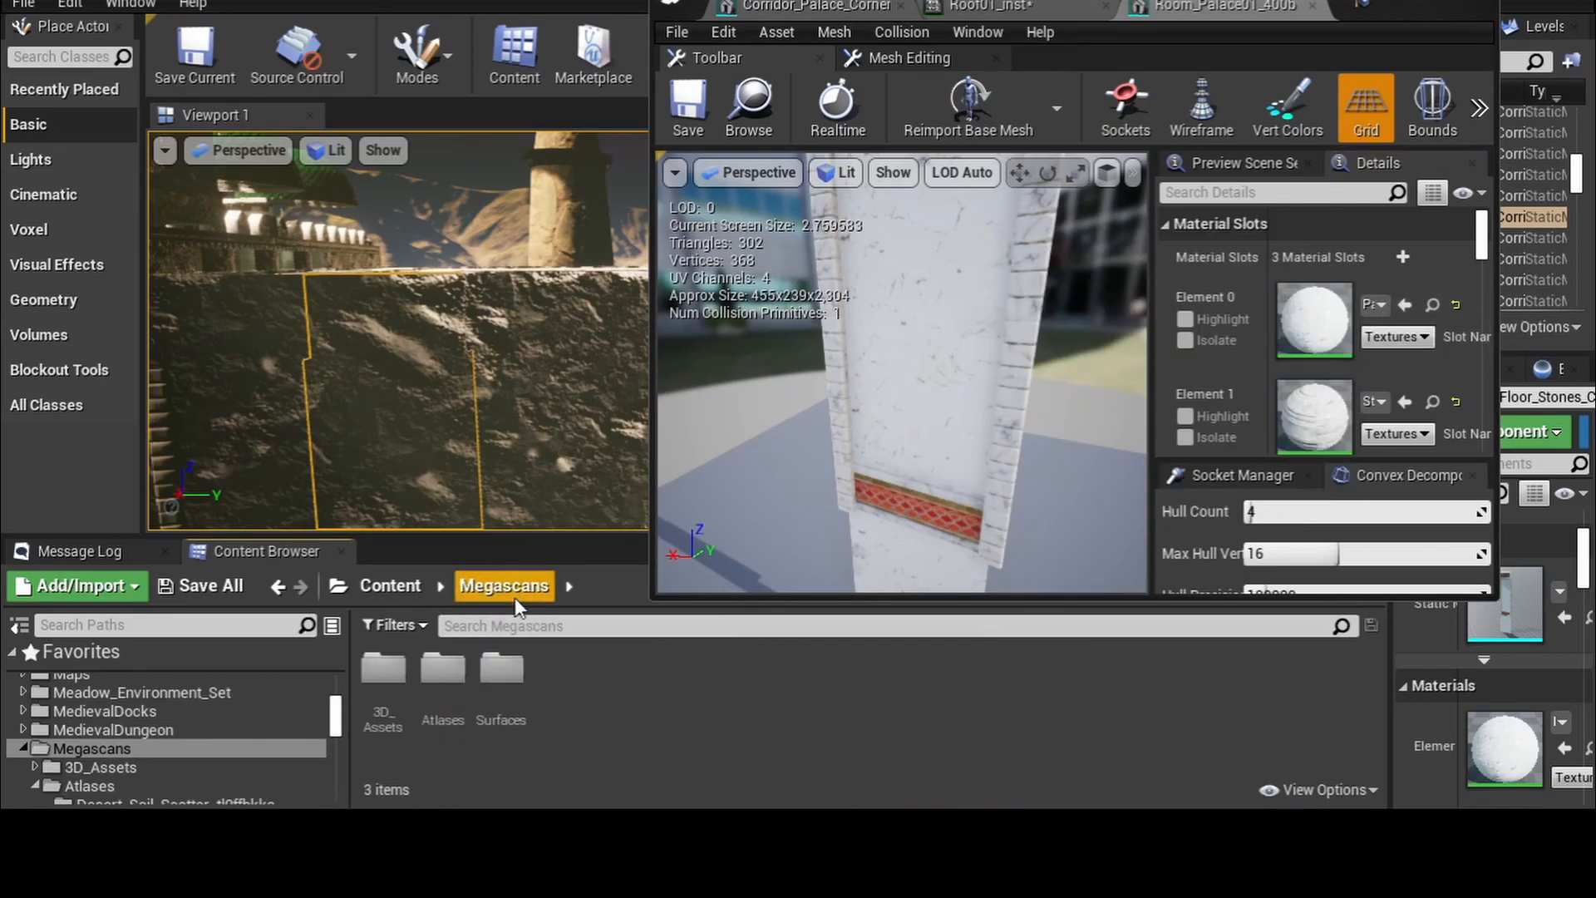
double_click(506, 682)
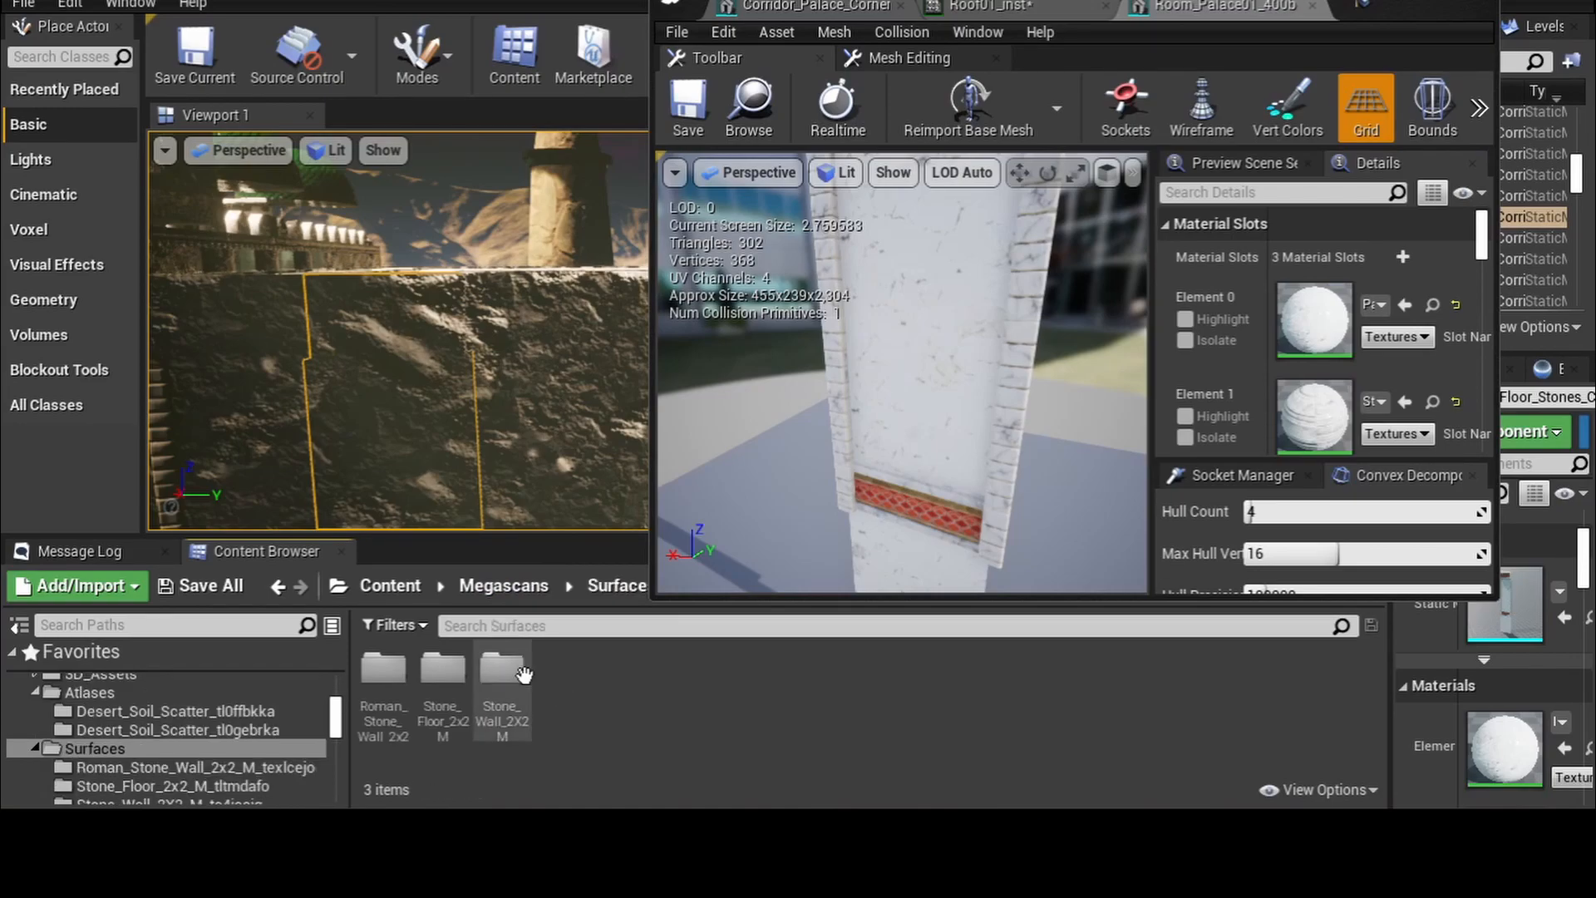
double_click(509, 669)
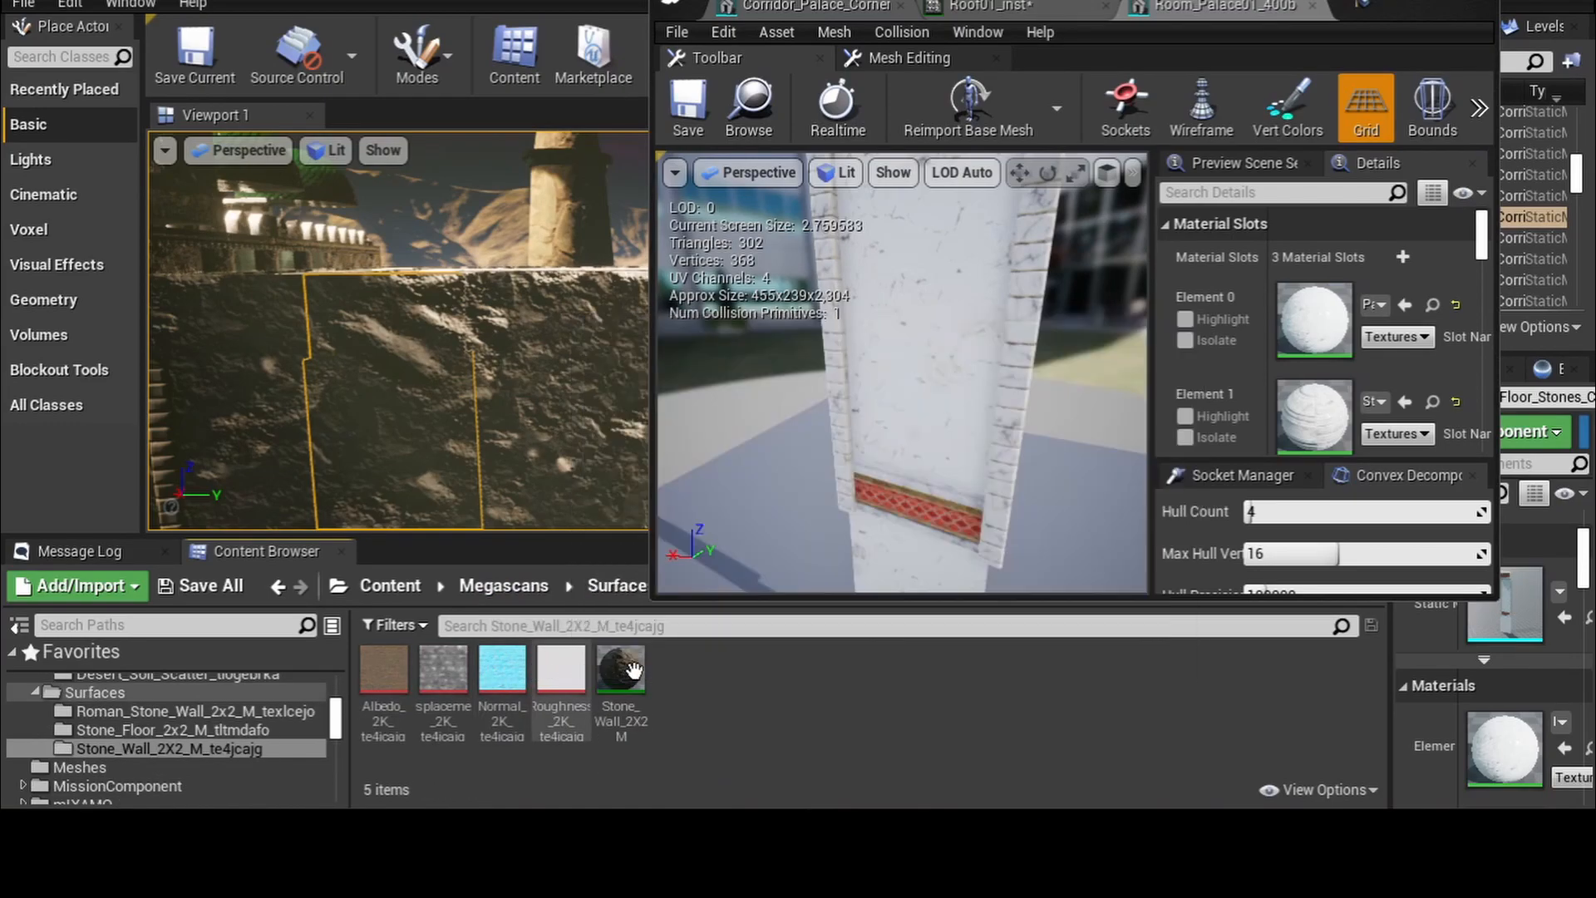
left_click_drag(640, 678, 1323, 317)
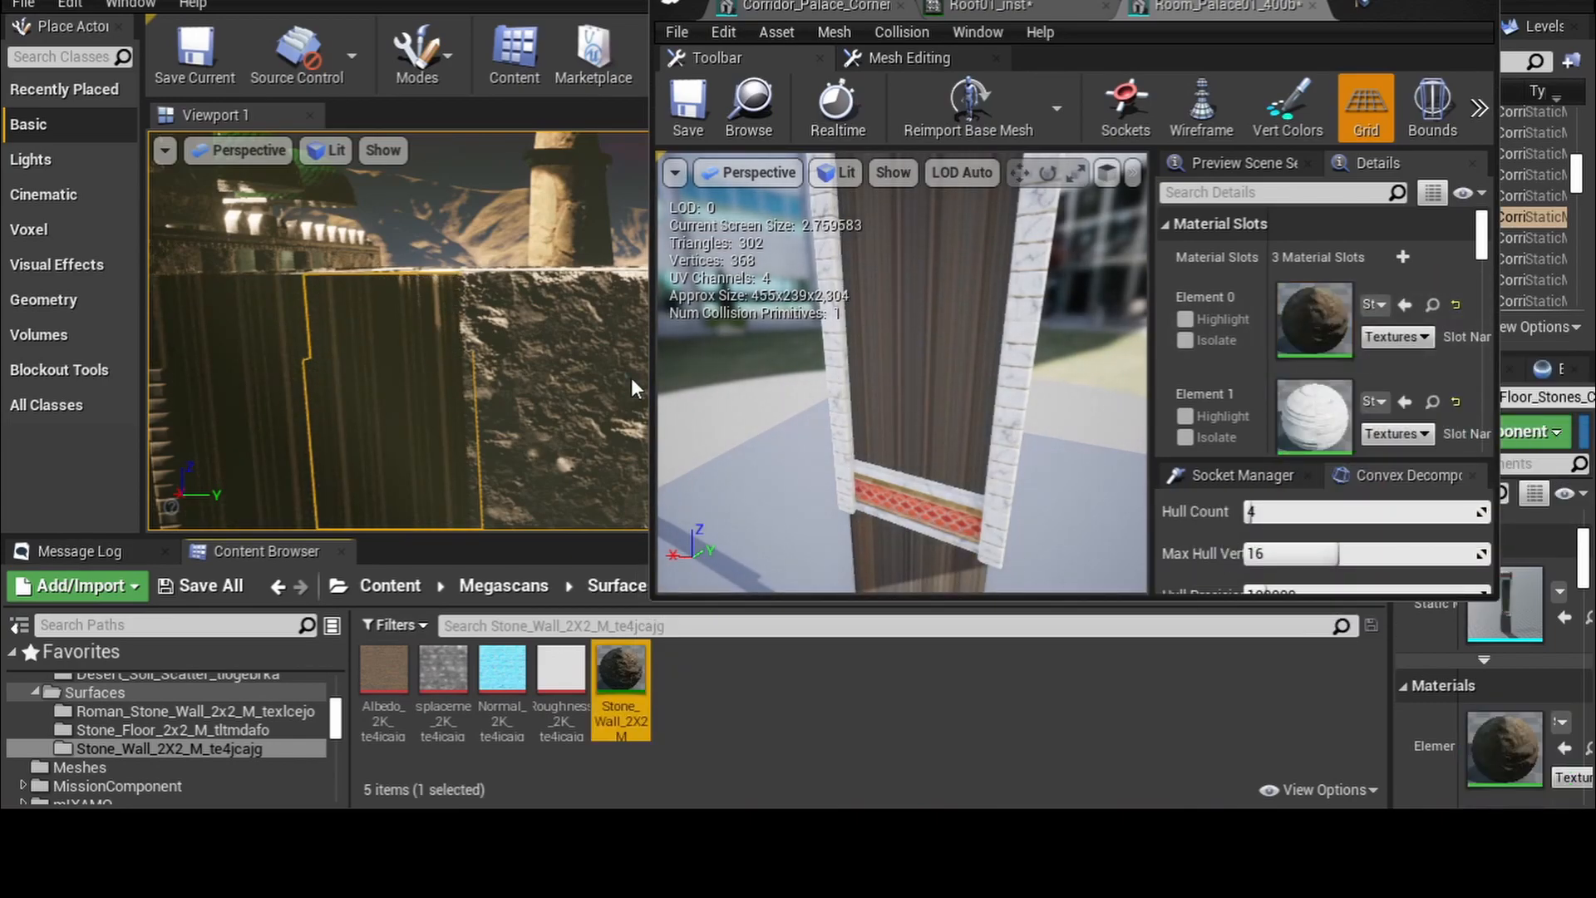
- Examine the Stone_Wall_2X2_M material on the walls in the level and undo its assignment to Element 0
right_click_drag(399, 332, 382, 387)
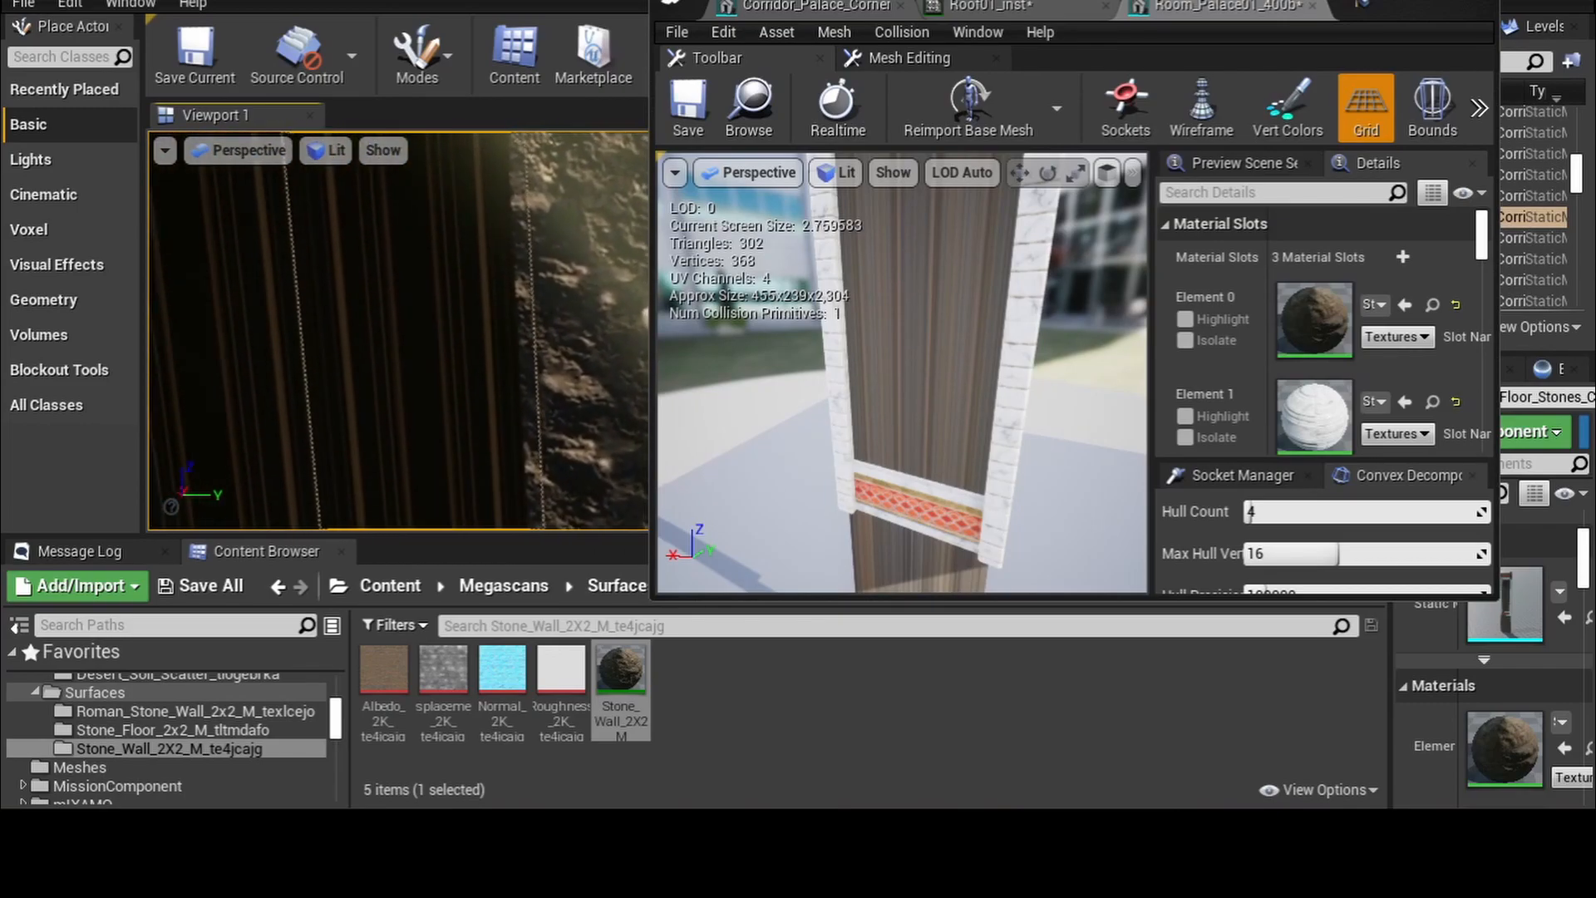
right_click_drag(383, 387, 366, 386)
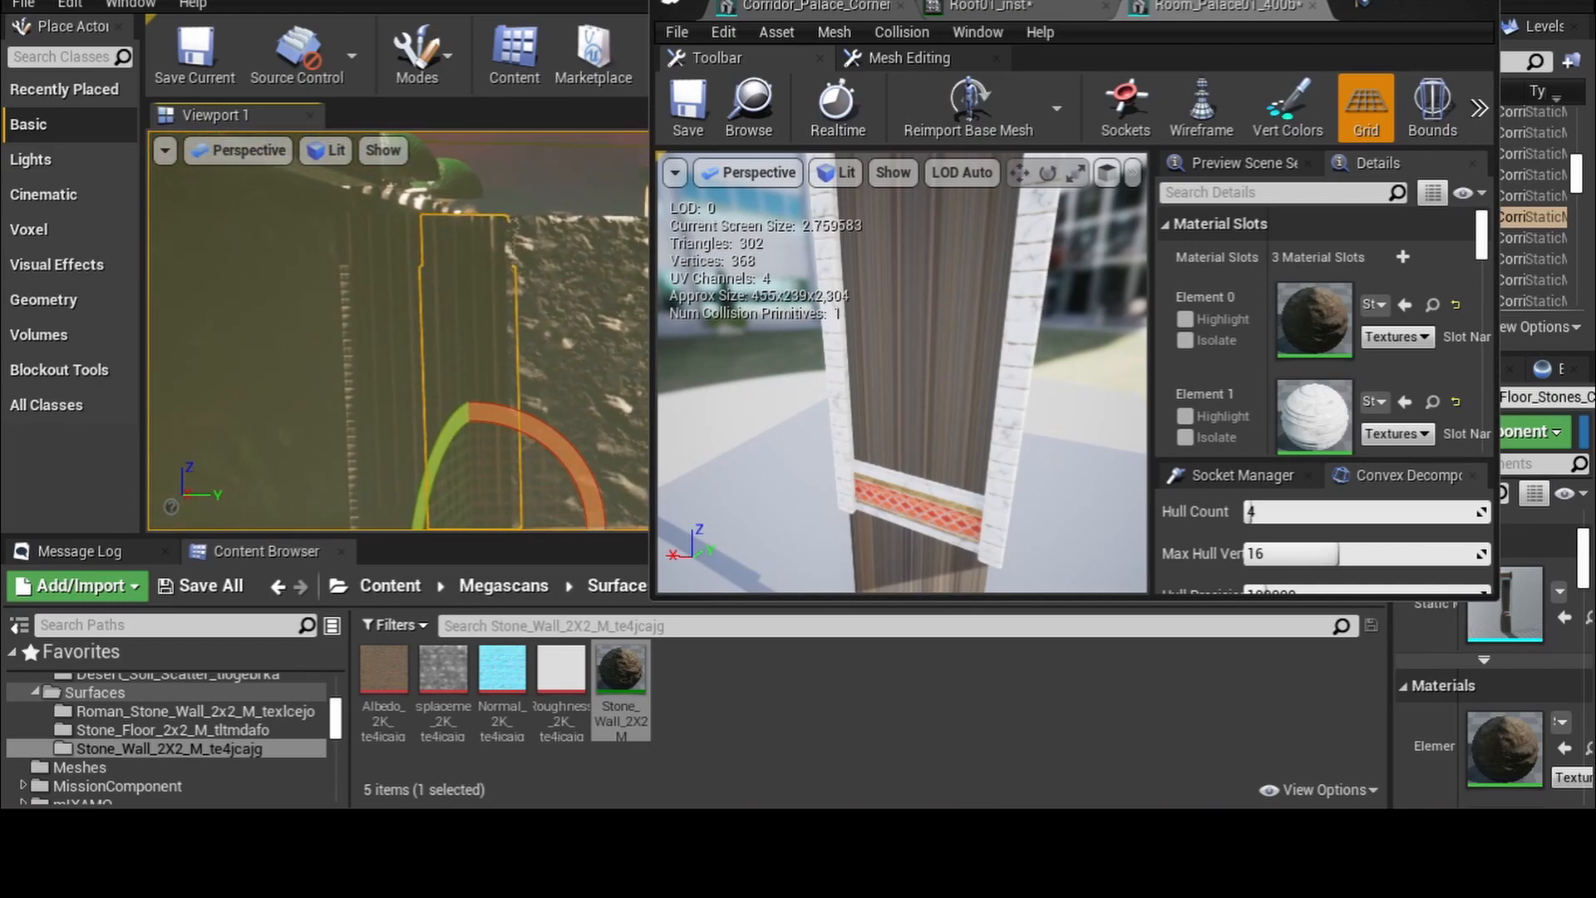
right_click_drag(382, 386, 424, 366)
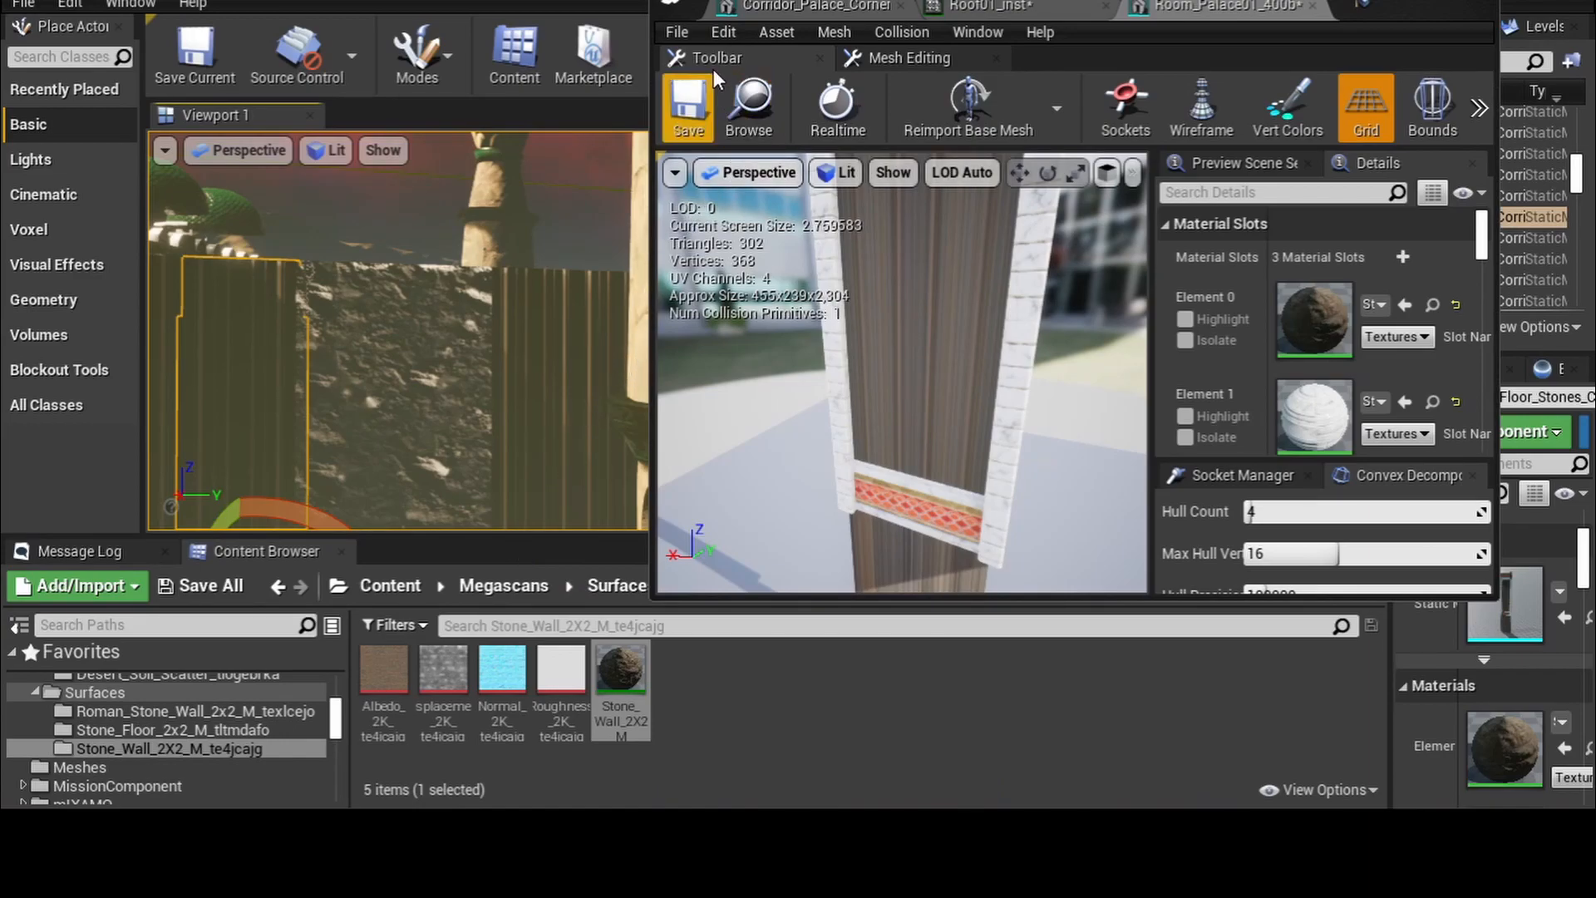
left_click(718, 37)
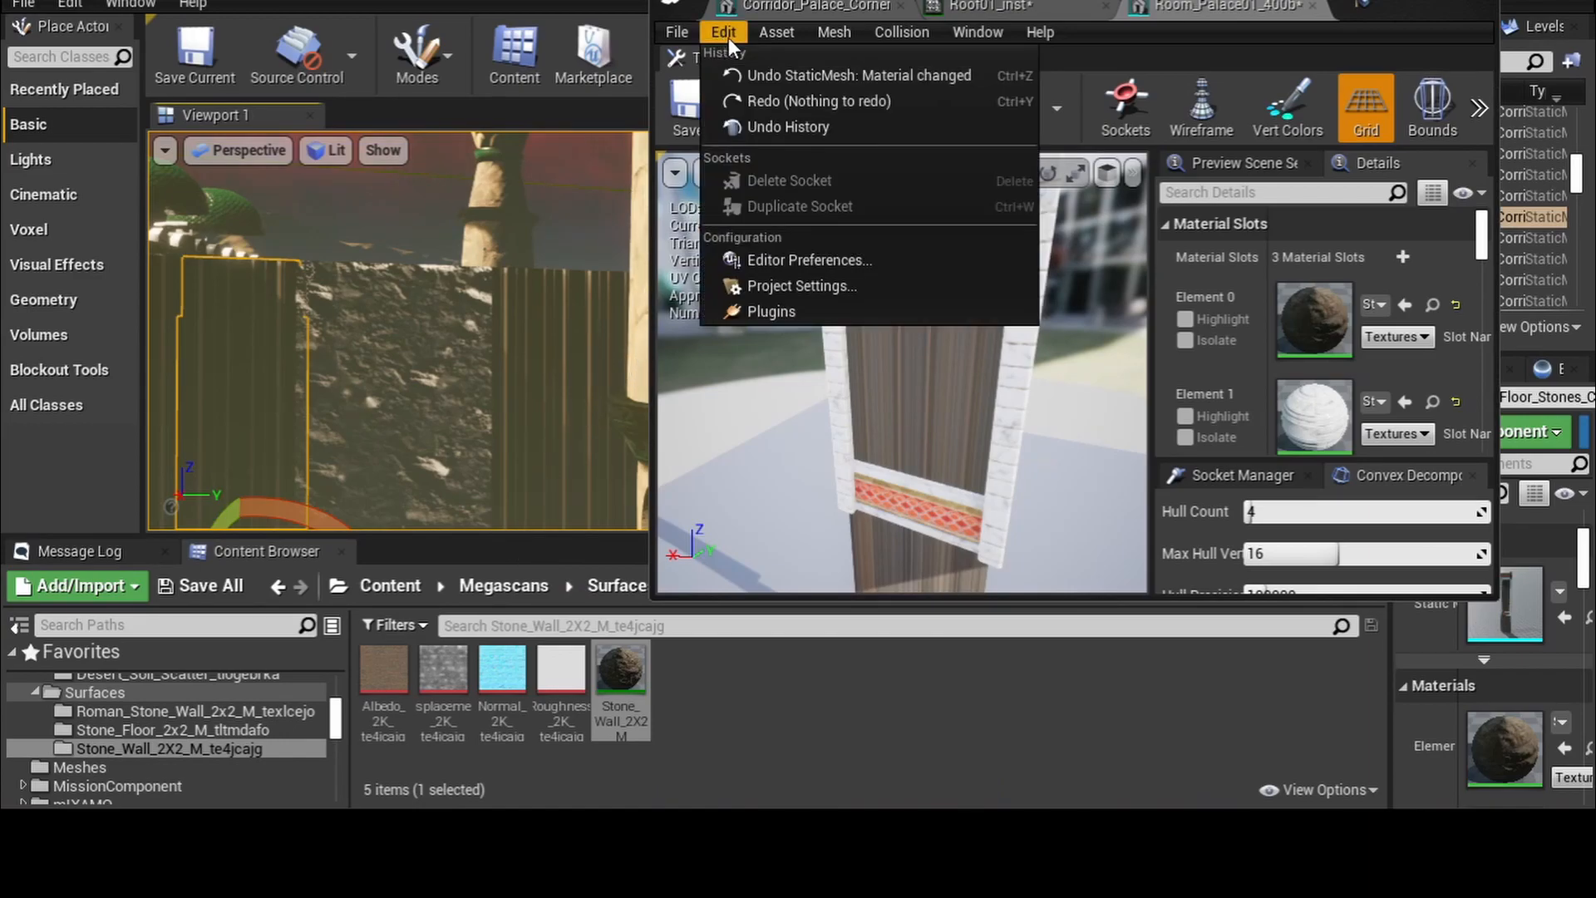
left_click(777, 75)
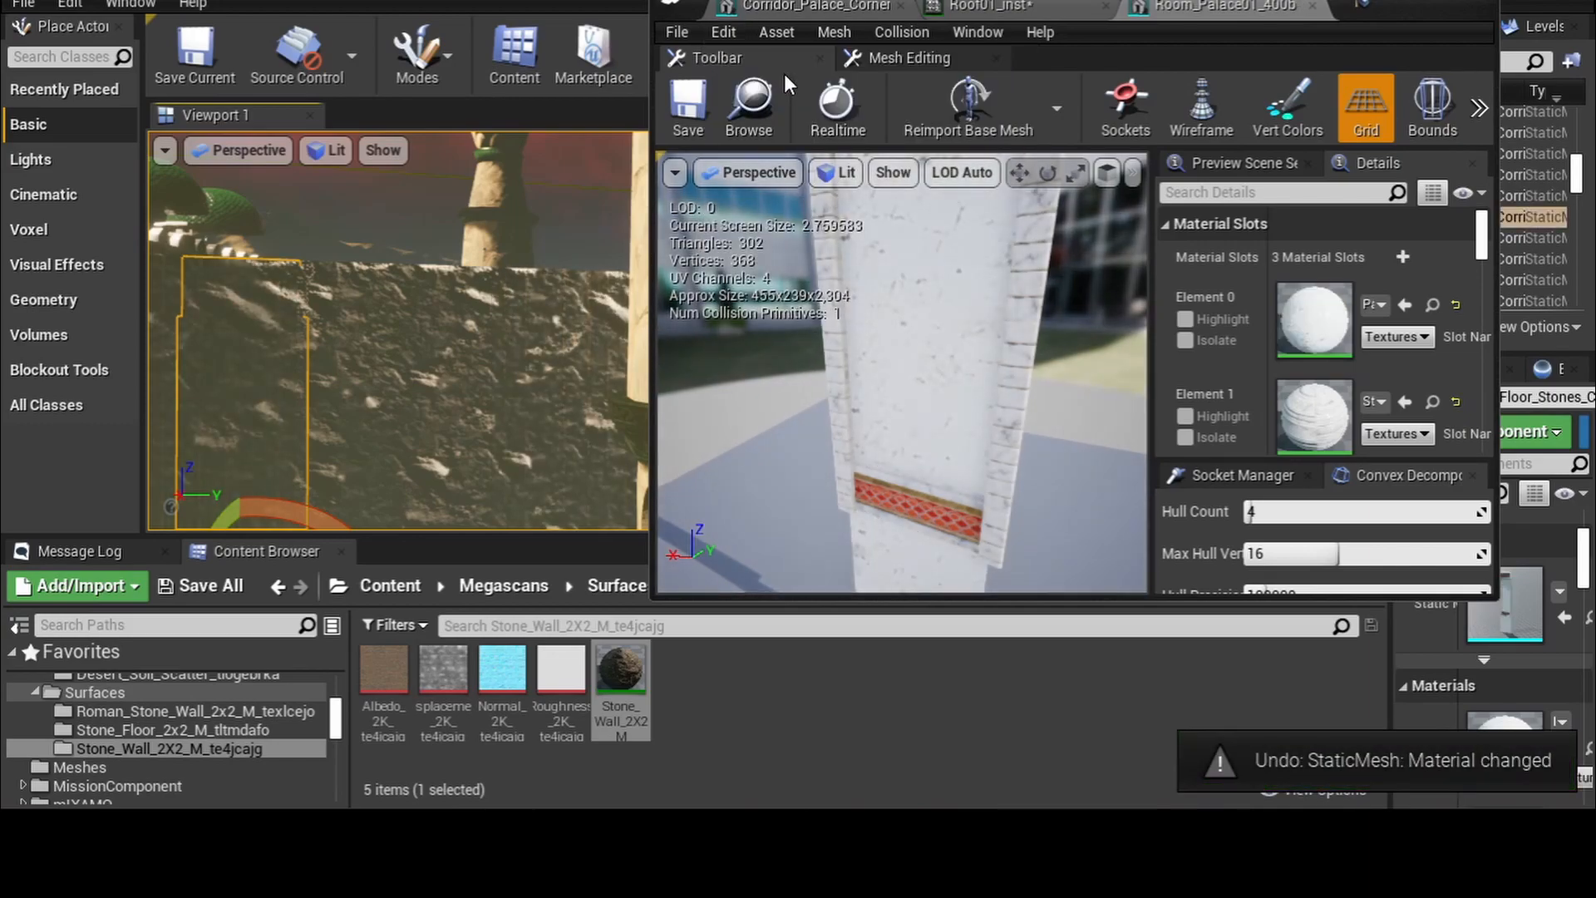
- In the PalaceWall_inst1 material instance on Element 0 of the wall mesh, set damage_blend_scale to 0.748677 and Desaturate_Damage to 0.262657
double_click(1309, 336)
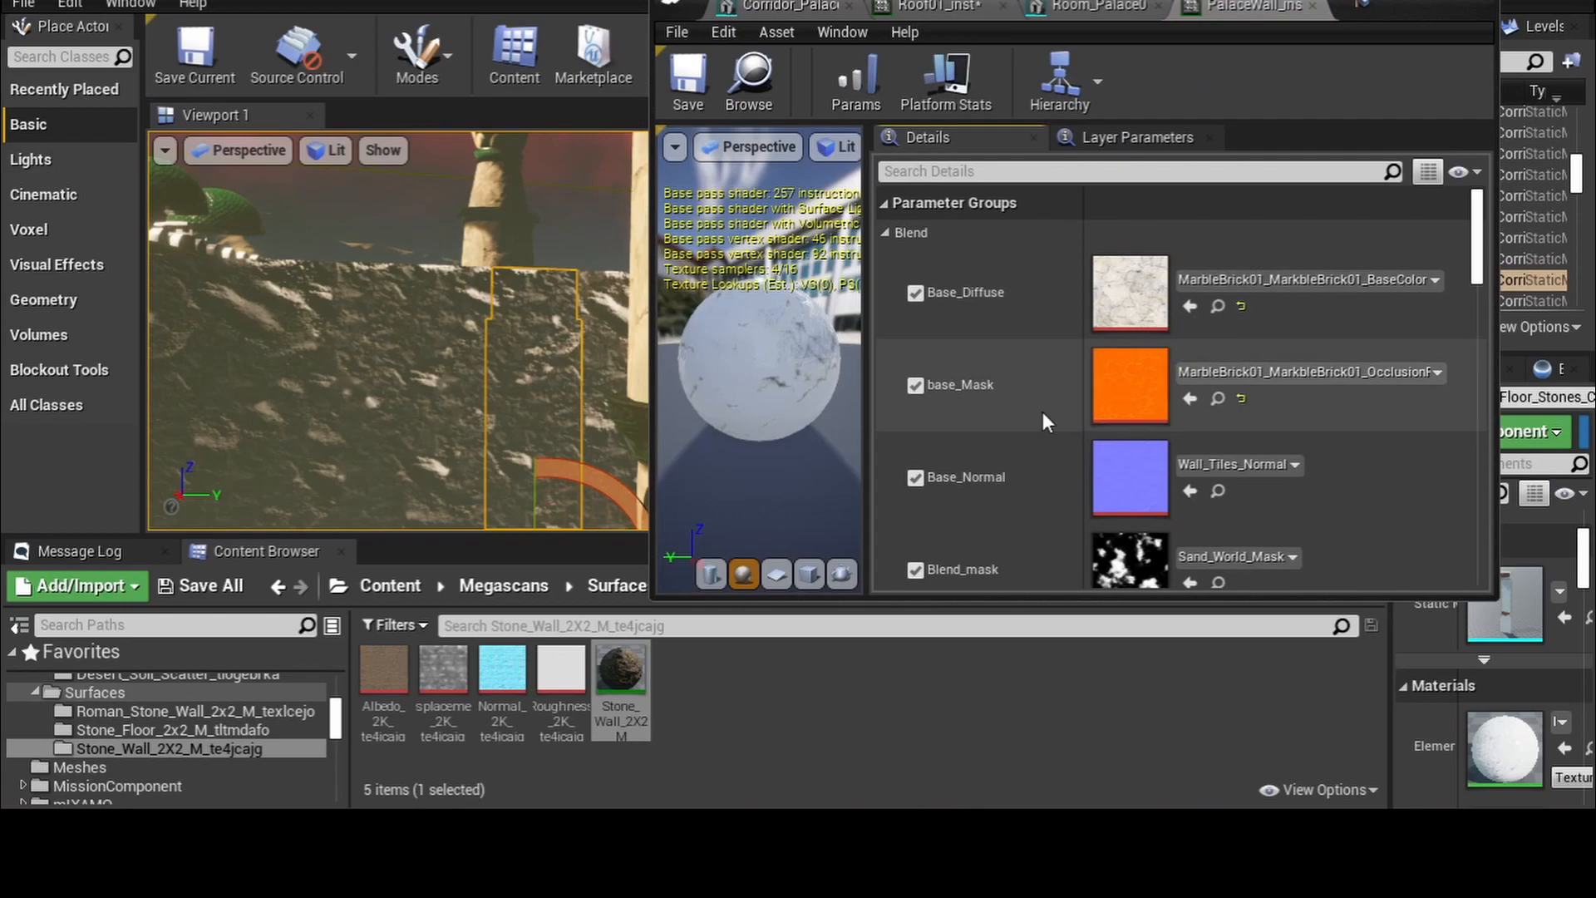
scroll(979, 440, "down", 3)
scroll(980, 441, "down", 3)
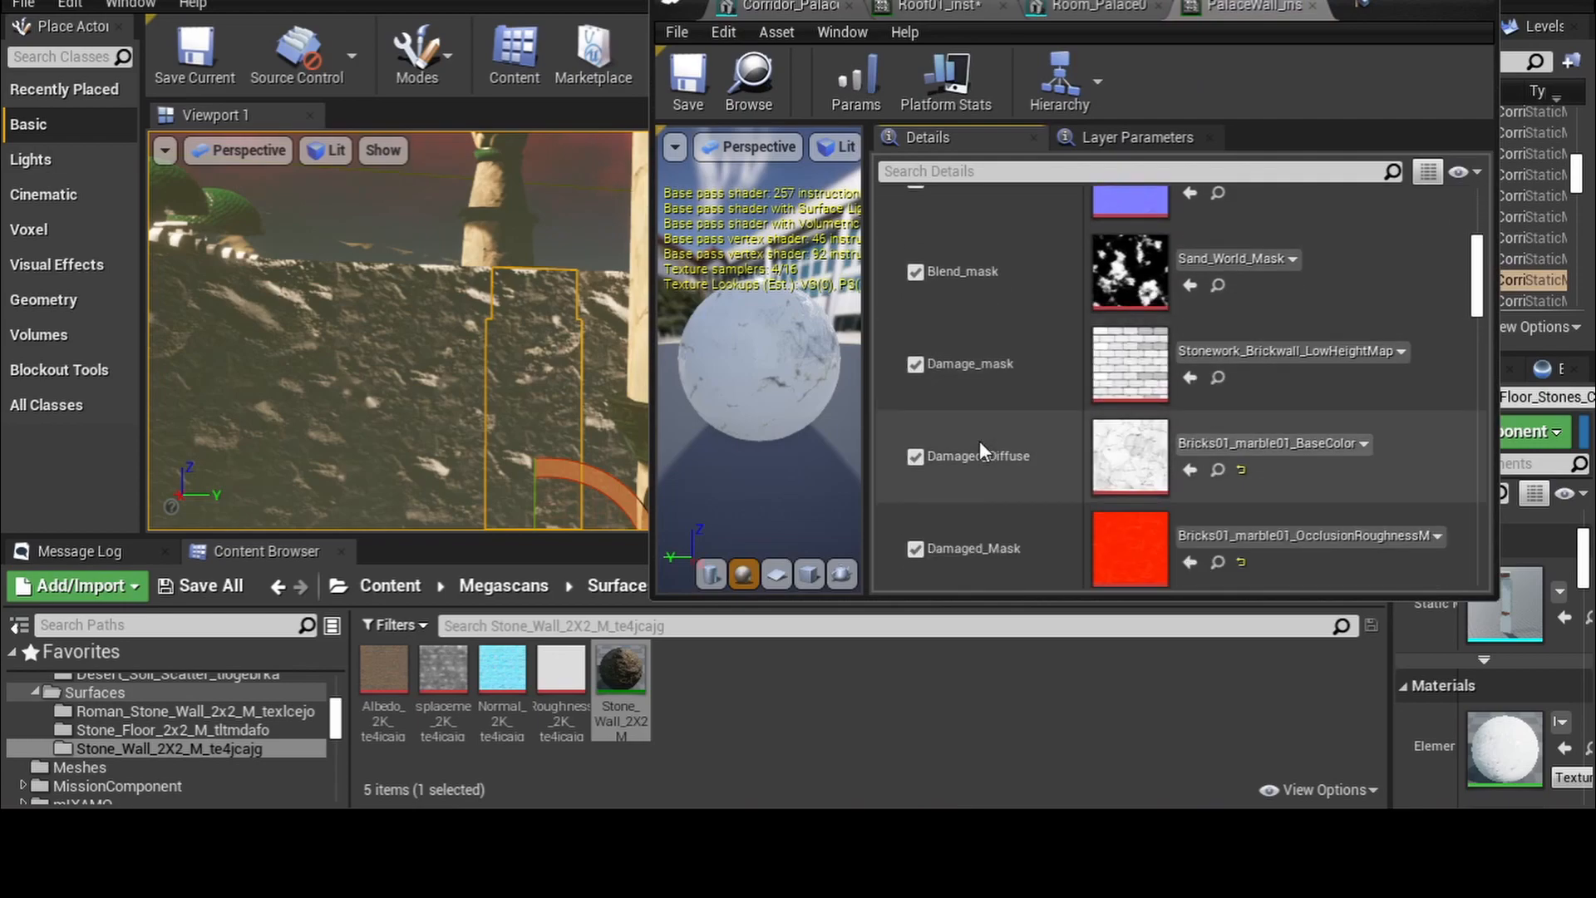
scroll(980, 441, "up", 5)
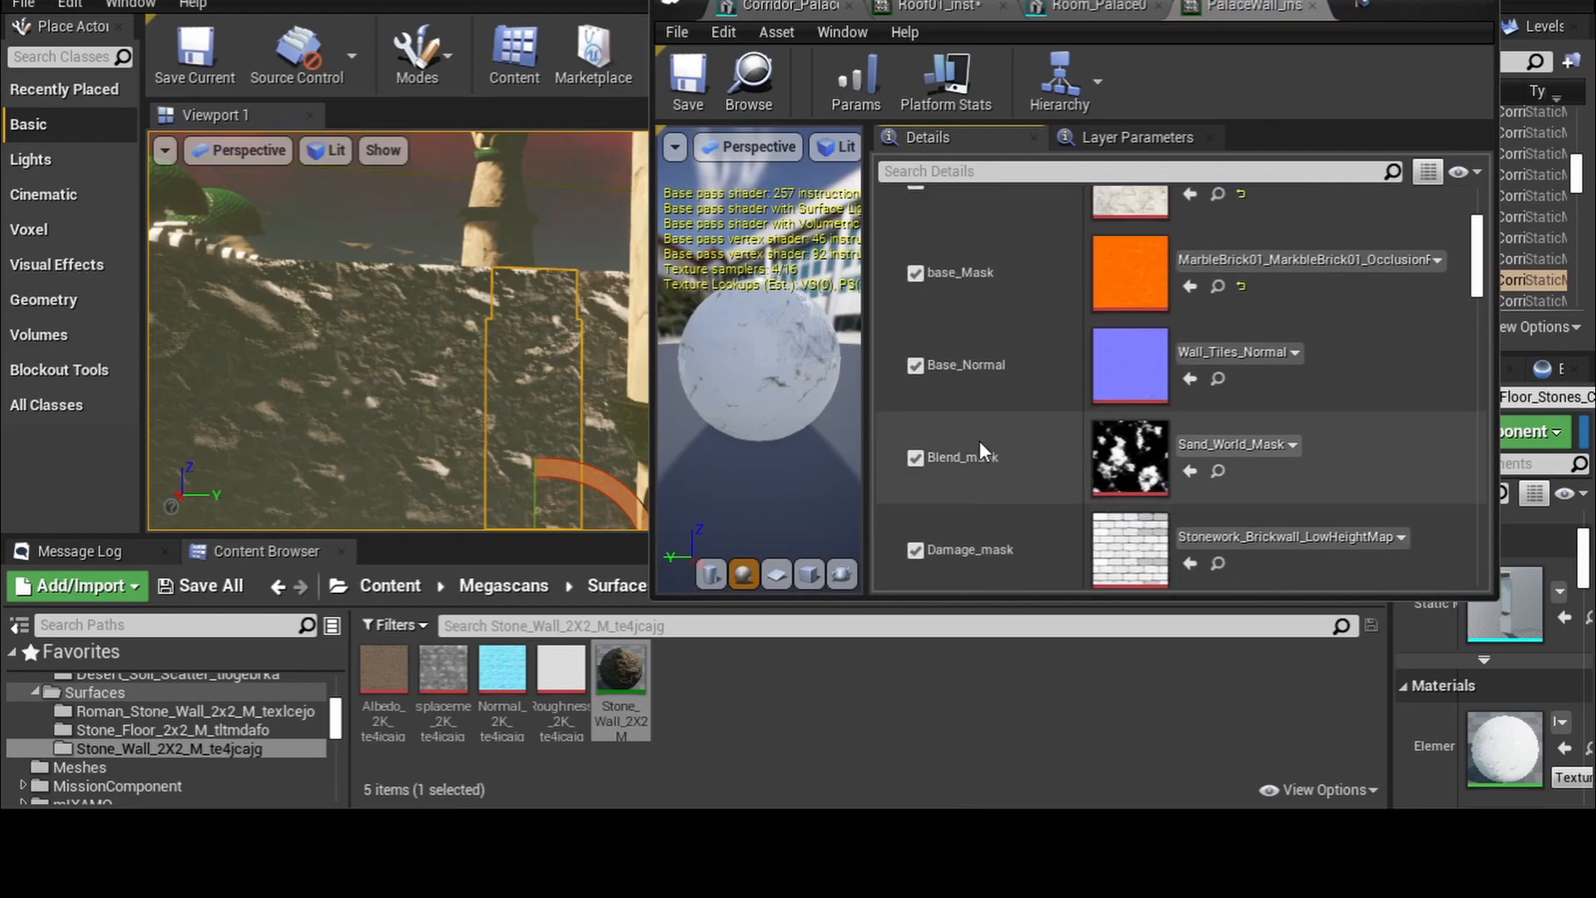
scroll(979, 440, "down", 3)
scroll(979, 441, "down", 10)
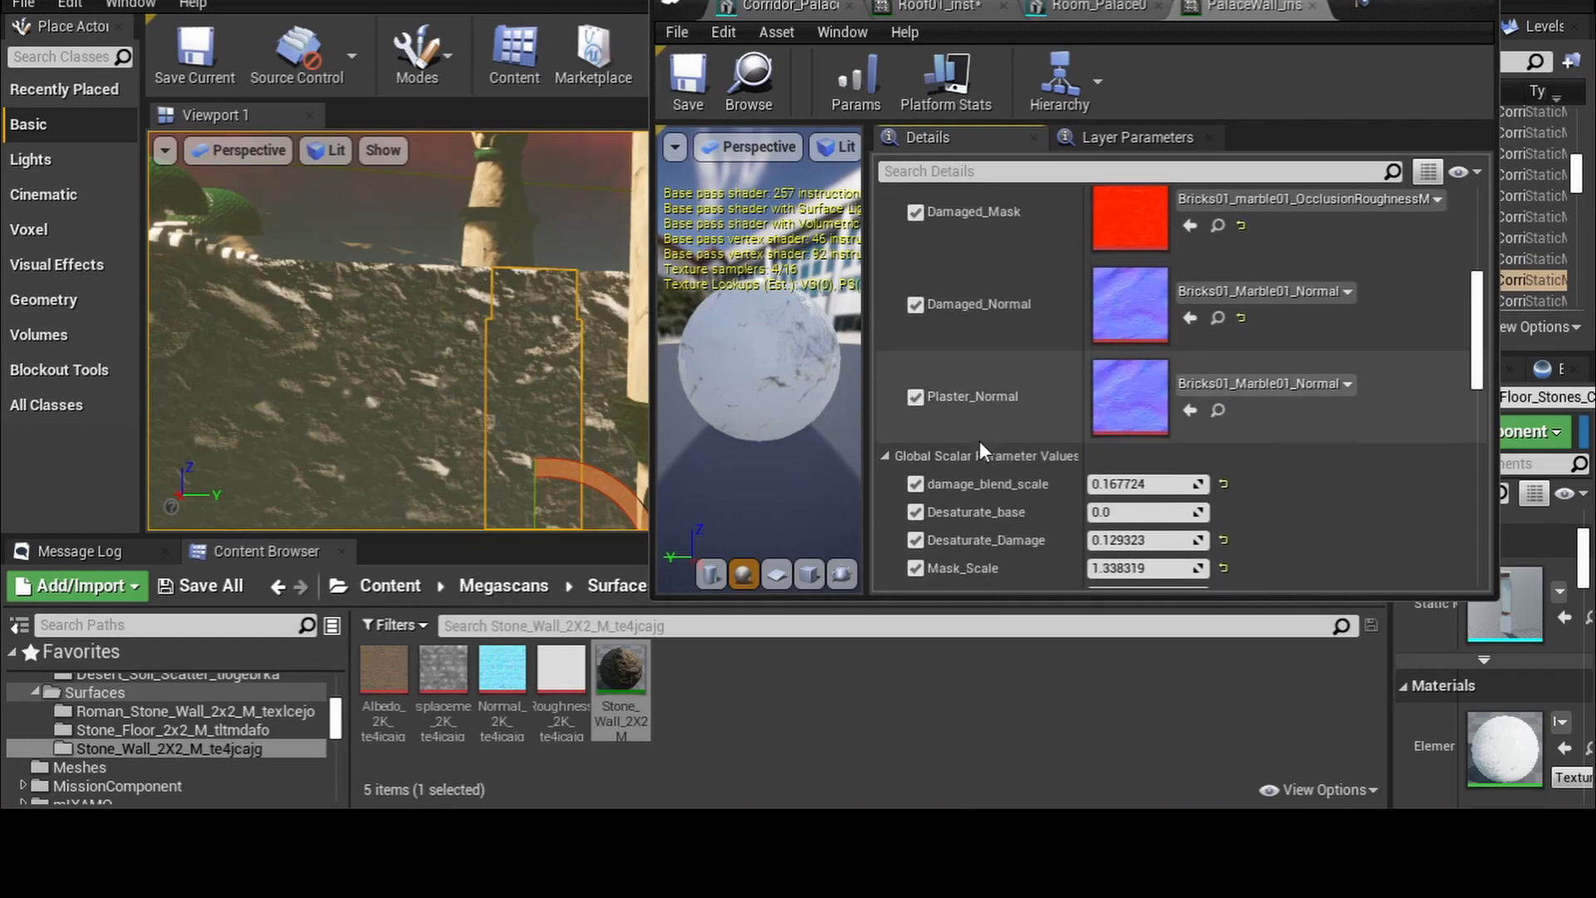
scroll(980, 441, "down", 4)
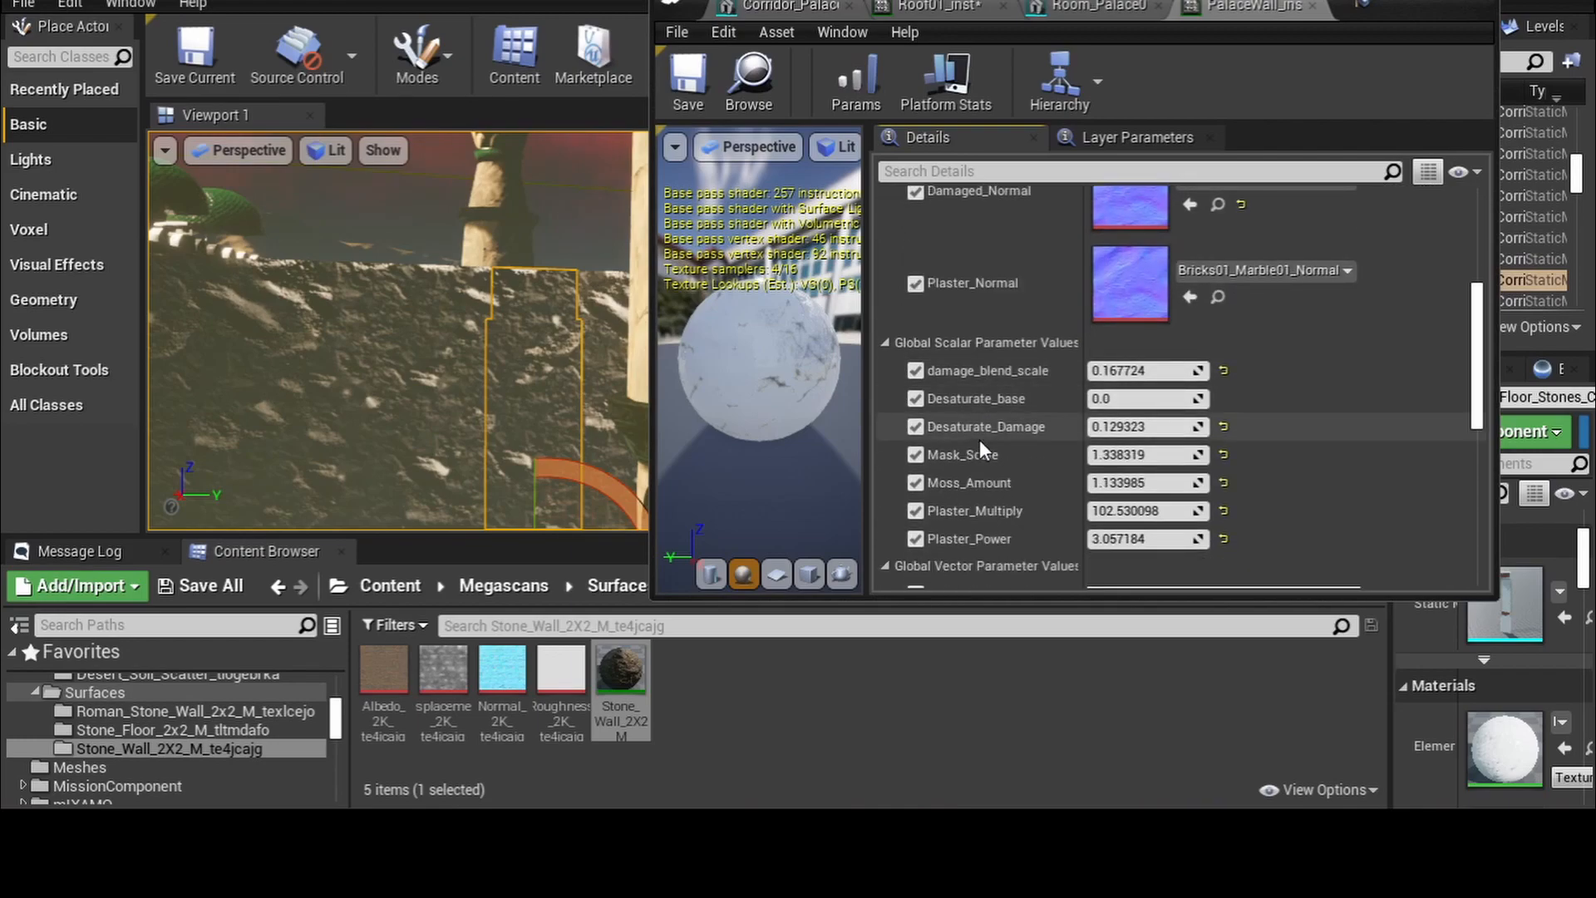
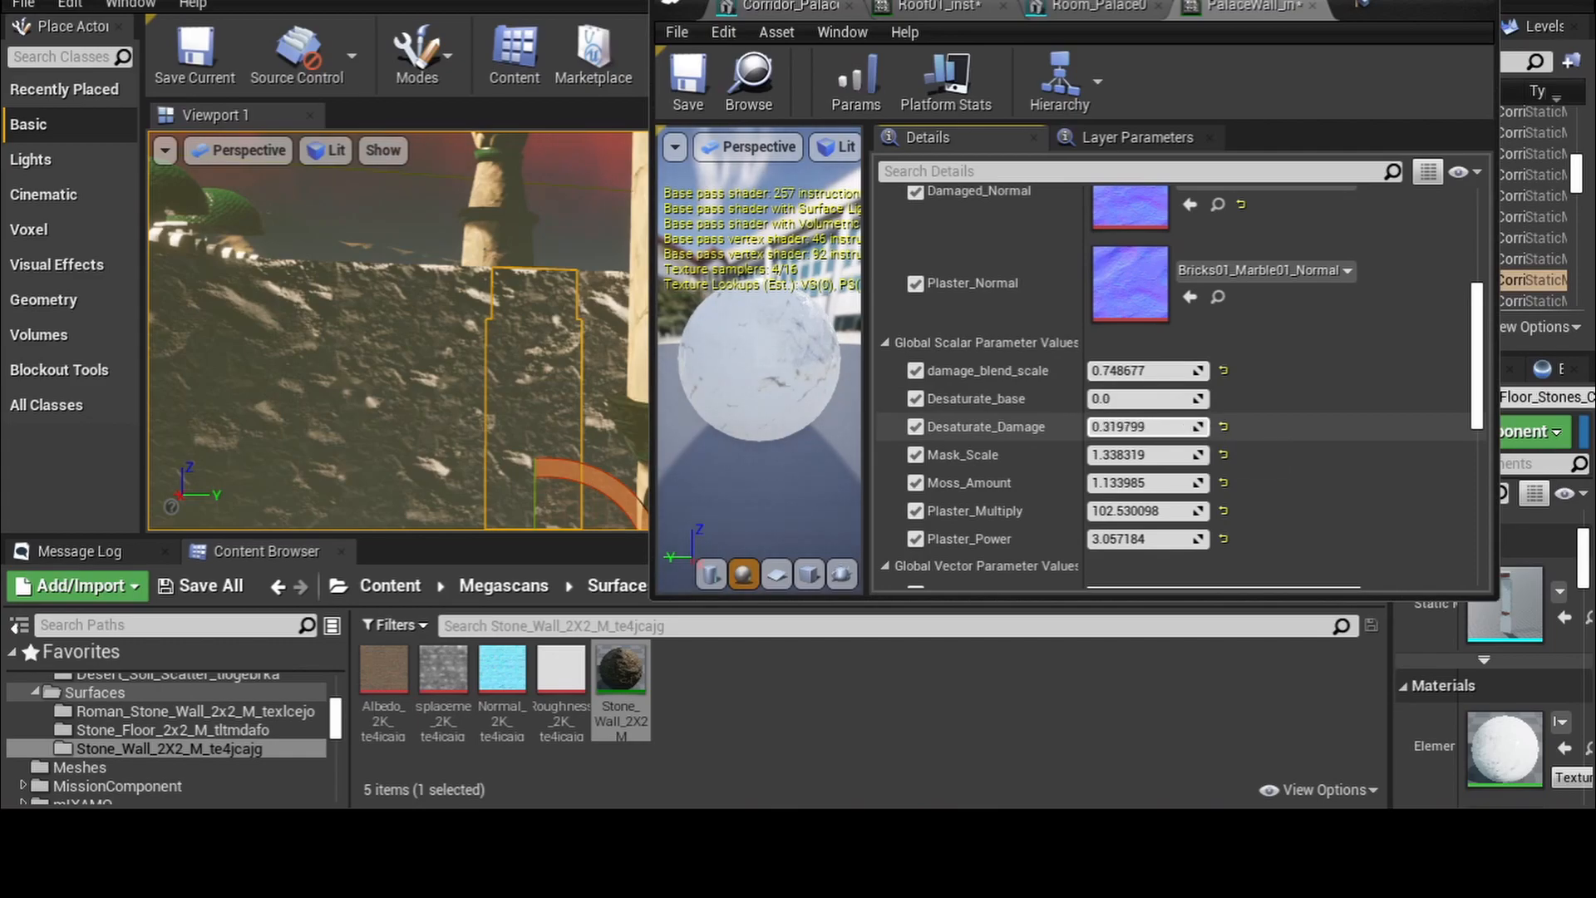
left_click_drag(1195, 428, 1185, 427)
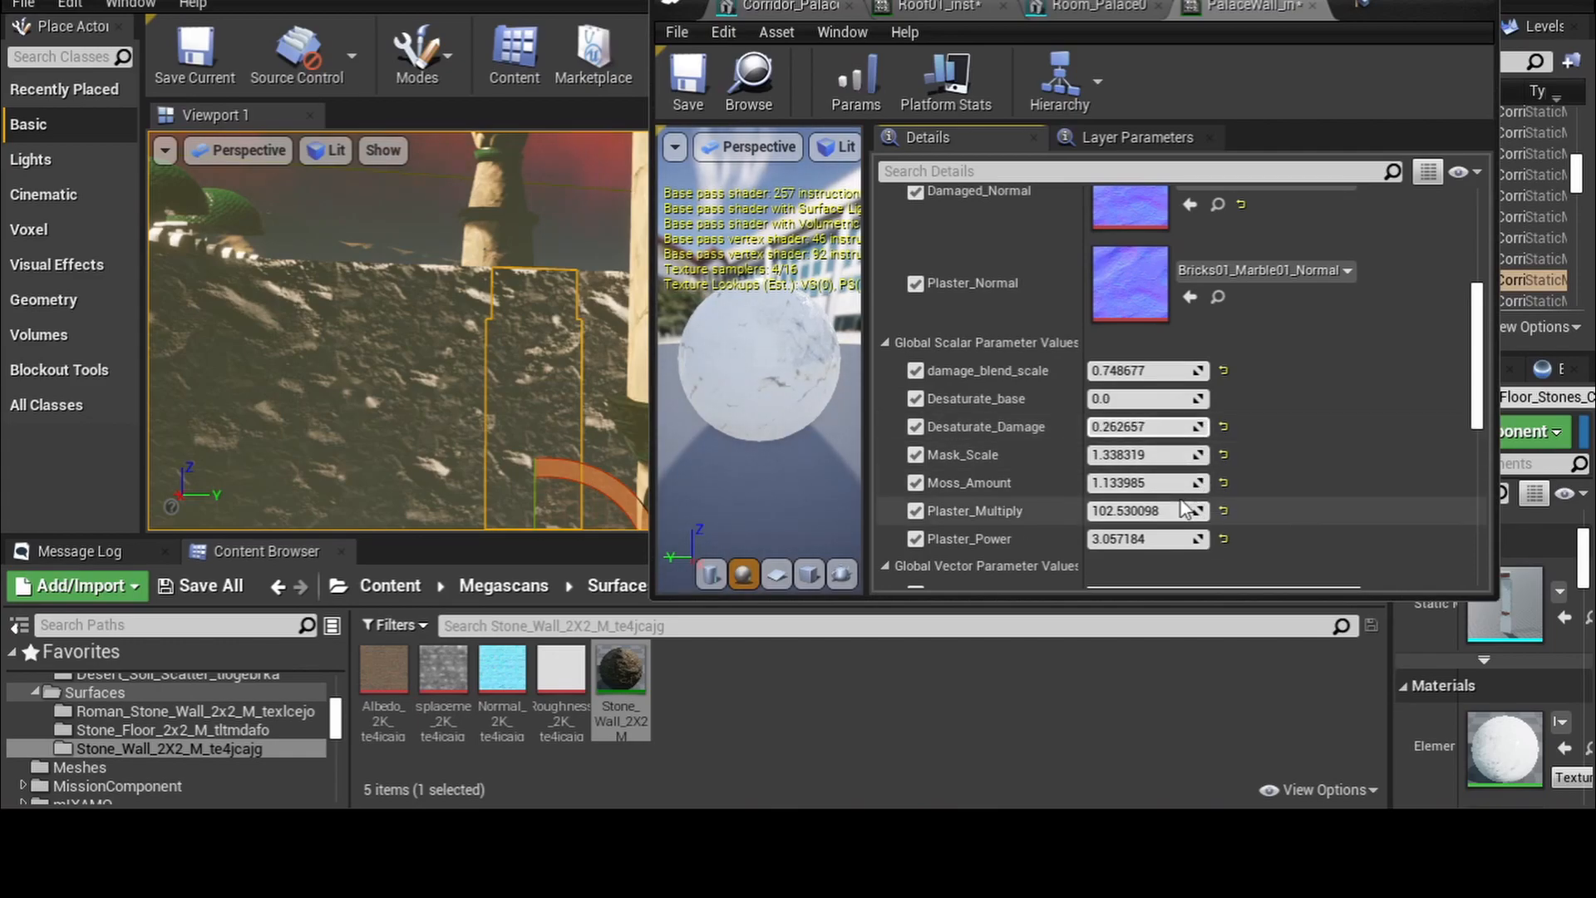
- Review the wall material instance's texture, scalar and vector parameters, including the damage textures, UV scales and parent material
scroll(1187, 505, "down", 4)
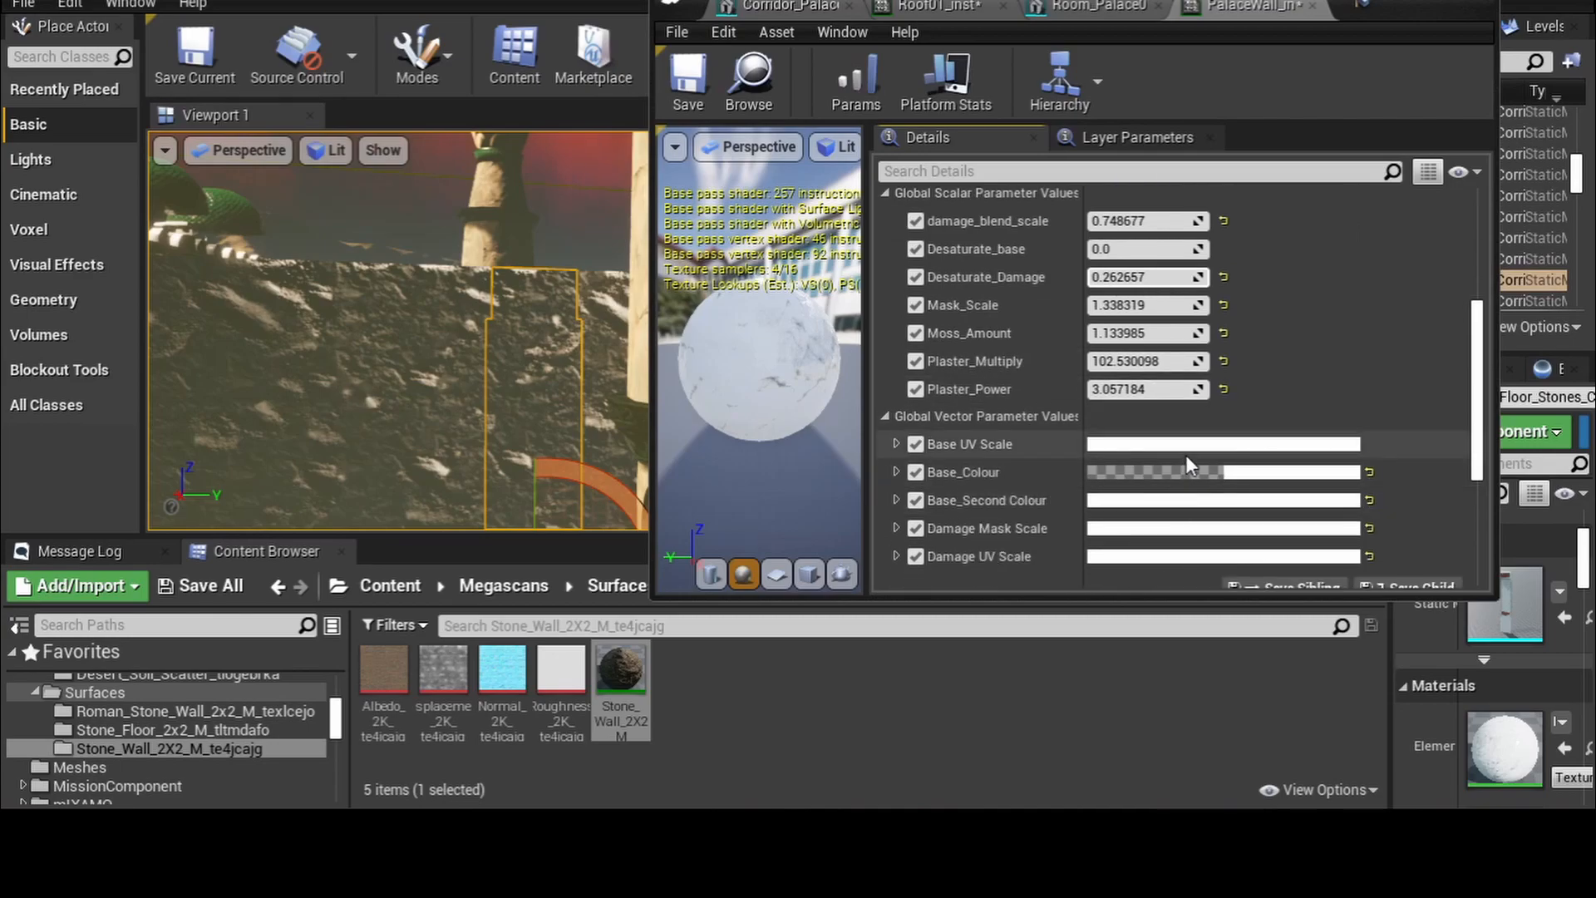
scroll(1188, 457, "down", 3)
scroll(1188, 458, "up", 3)
scroll(1186, 456, "up", 1)
scroll(1066, 363, "down", 5)
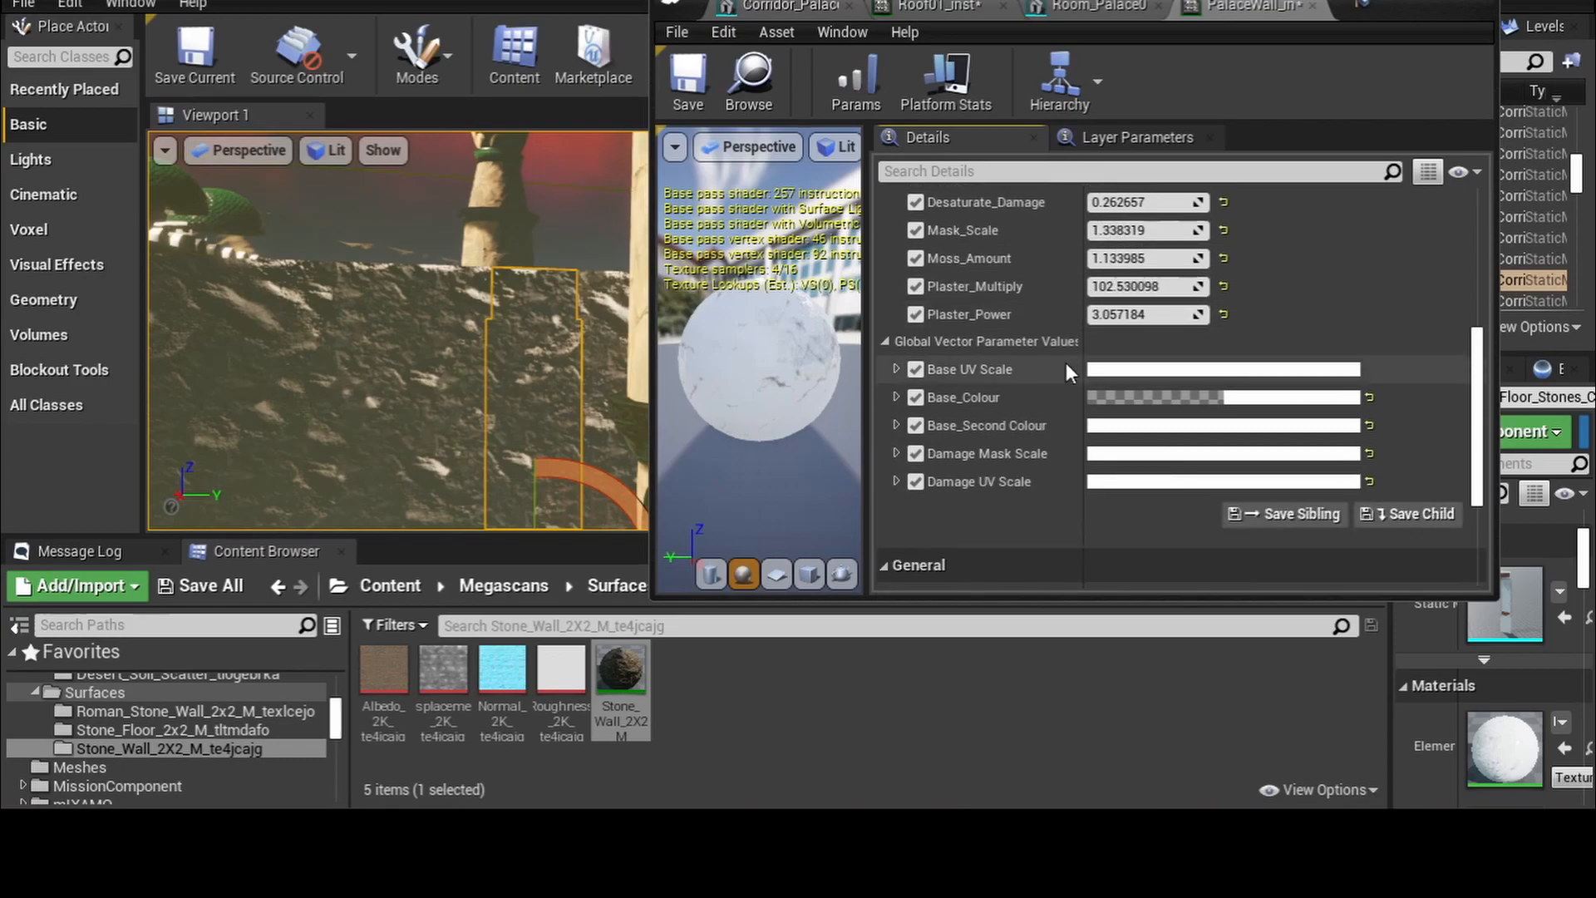
scroll(1066, 366, "down", 1)
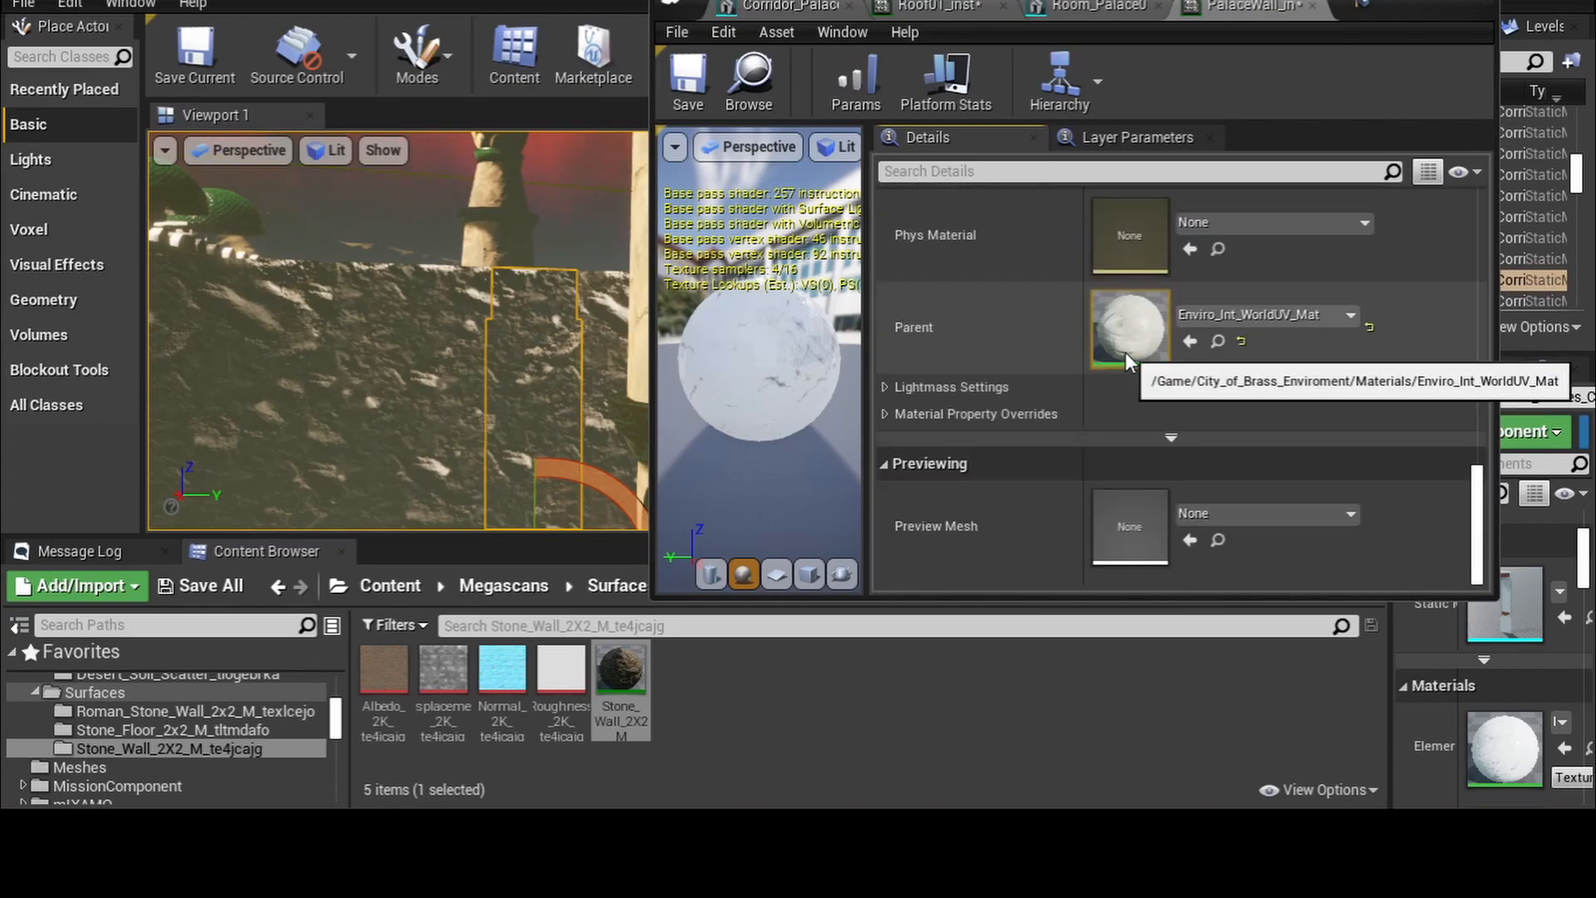
scroll(1125, 352, "up", 6)
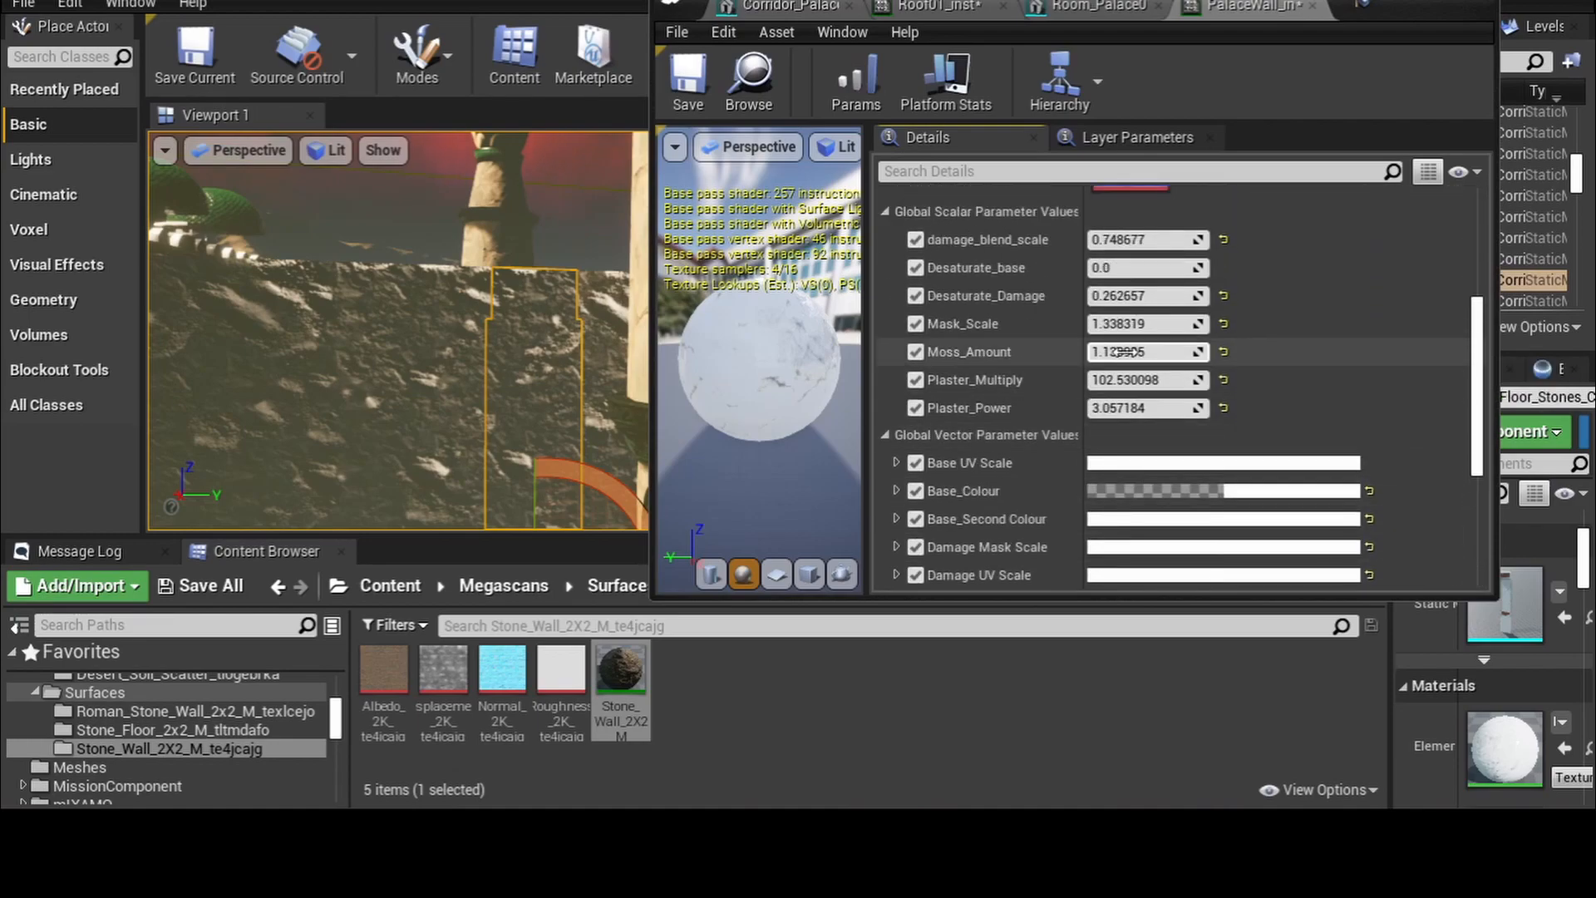
scroll(1125, 352, "up", 7)
scroll(1125, 352, "down", 2)
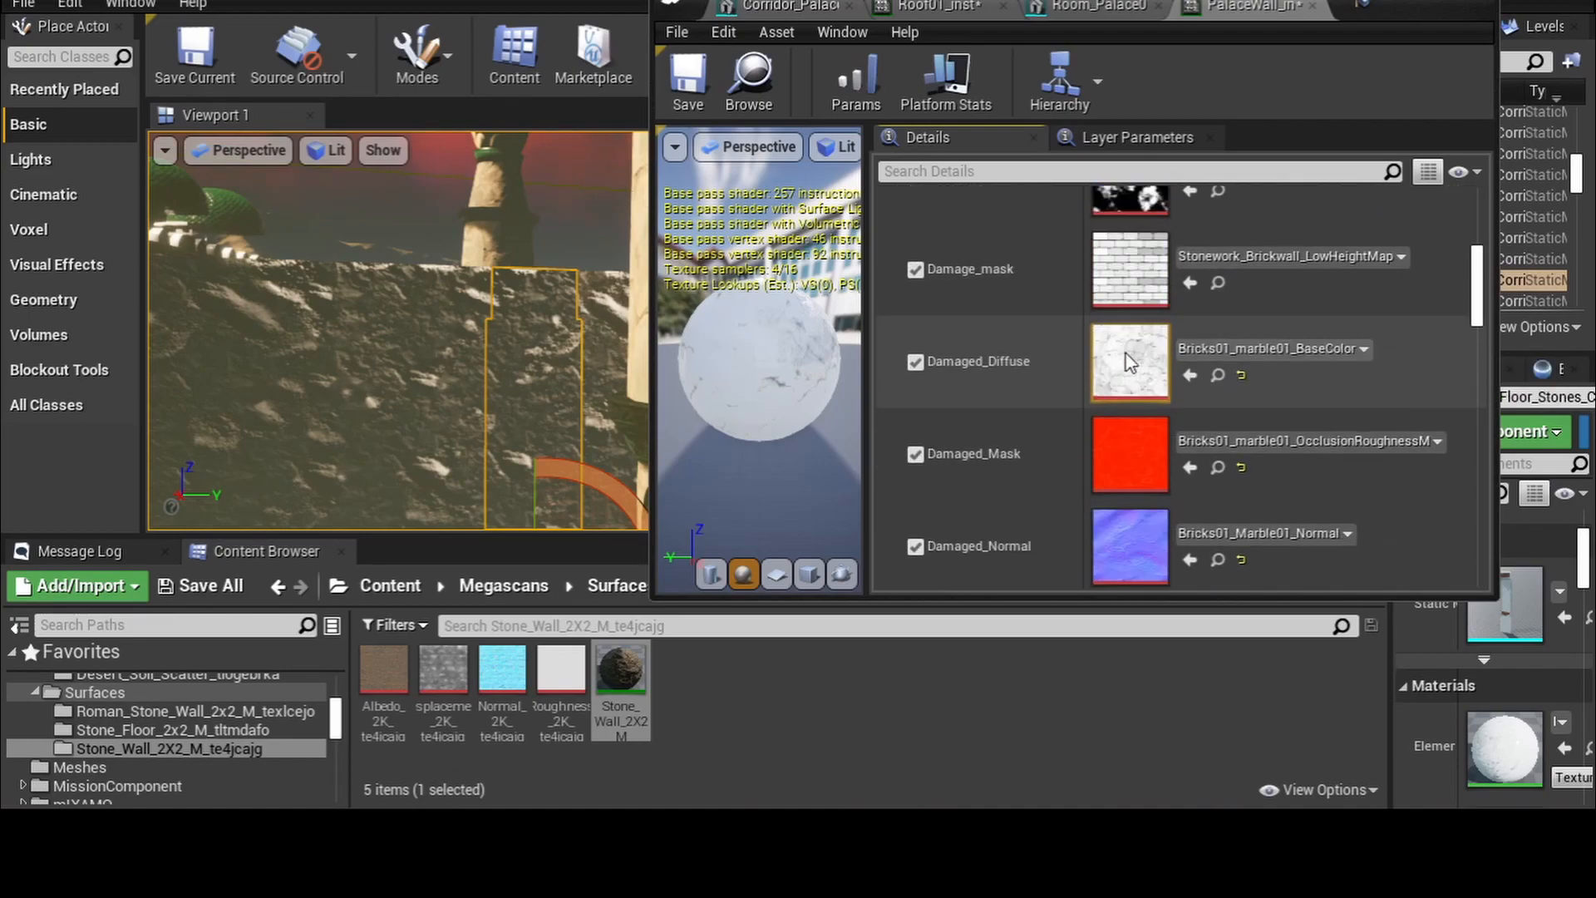
scroll(1127, 358, "down", 2)
scroll(1127, 358, "up", 3)
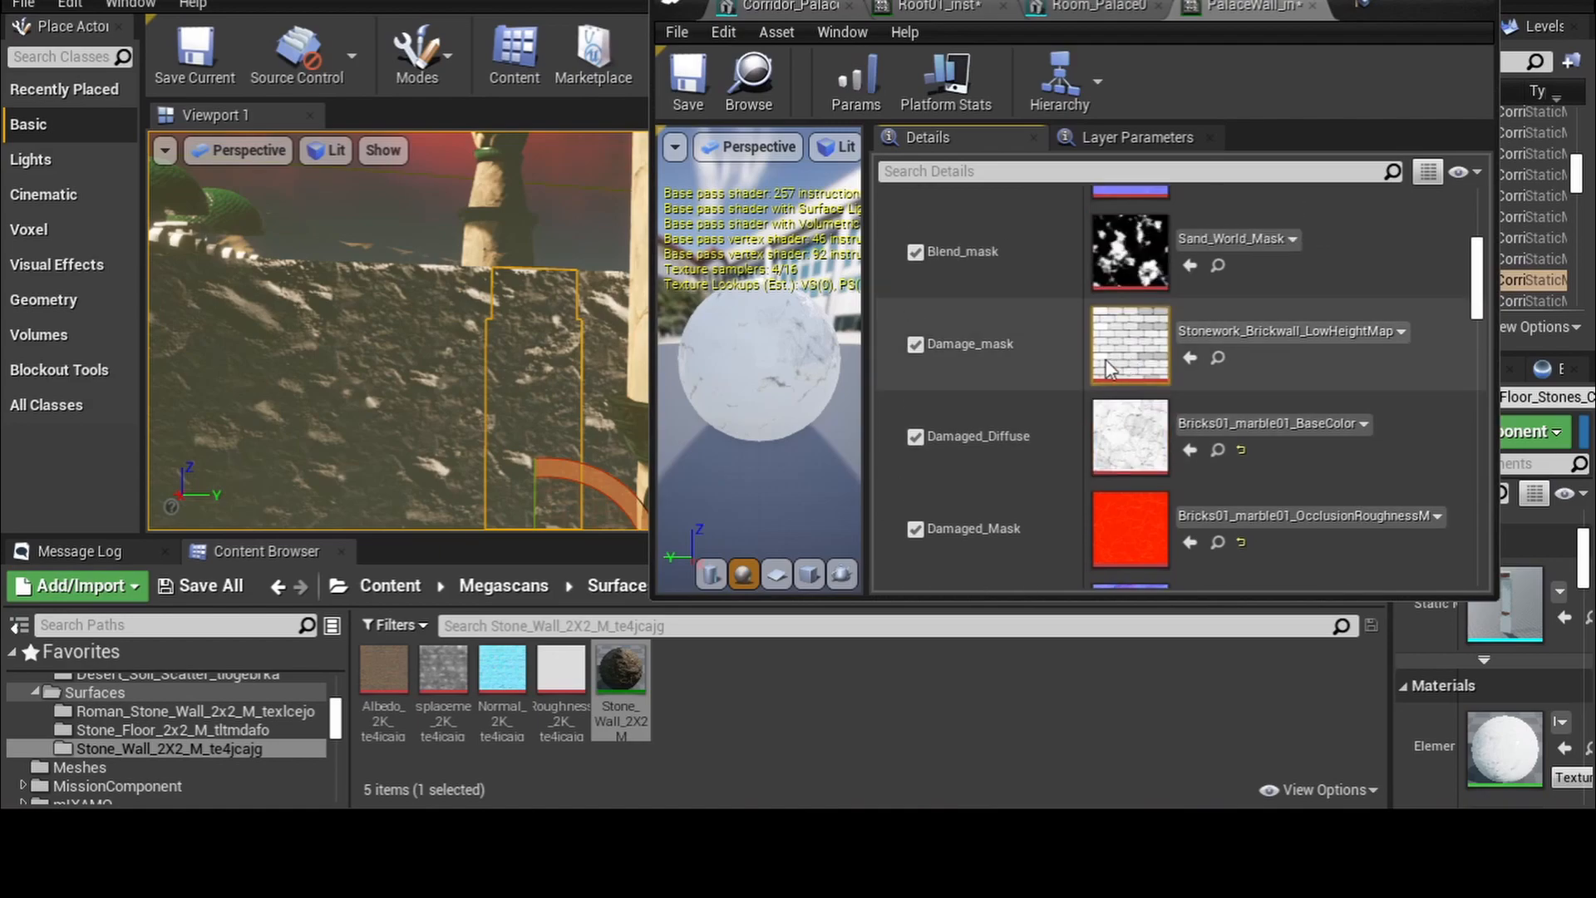
scroll(1066, 377, "down", 6)
scroll(1098, 457, "down", 3)
- Open the parent material Enviro_Int_WorldUV_Mat and enlarge its editor window to see the node graph
double_click(1122, 383)
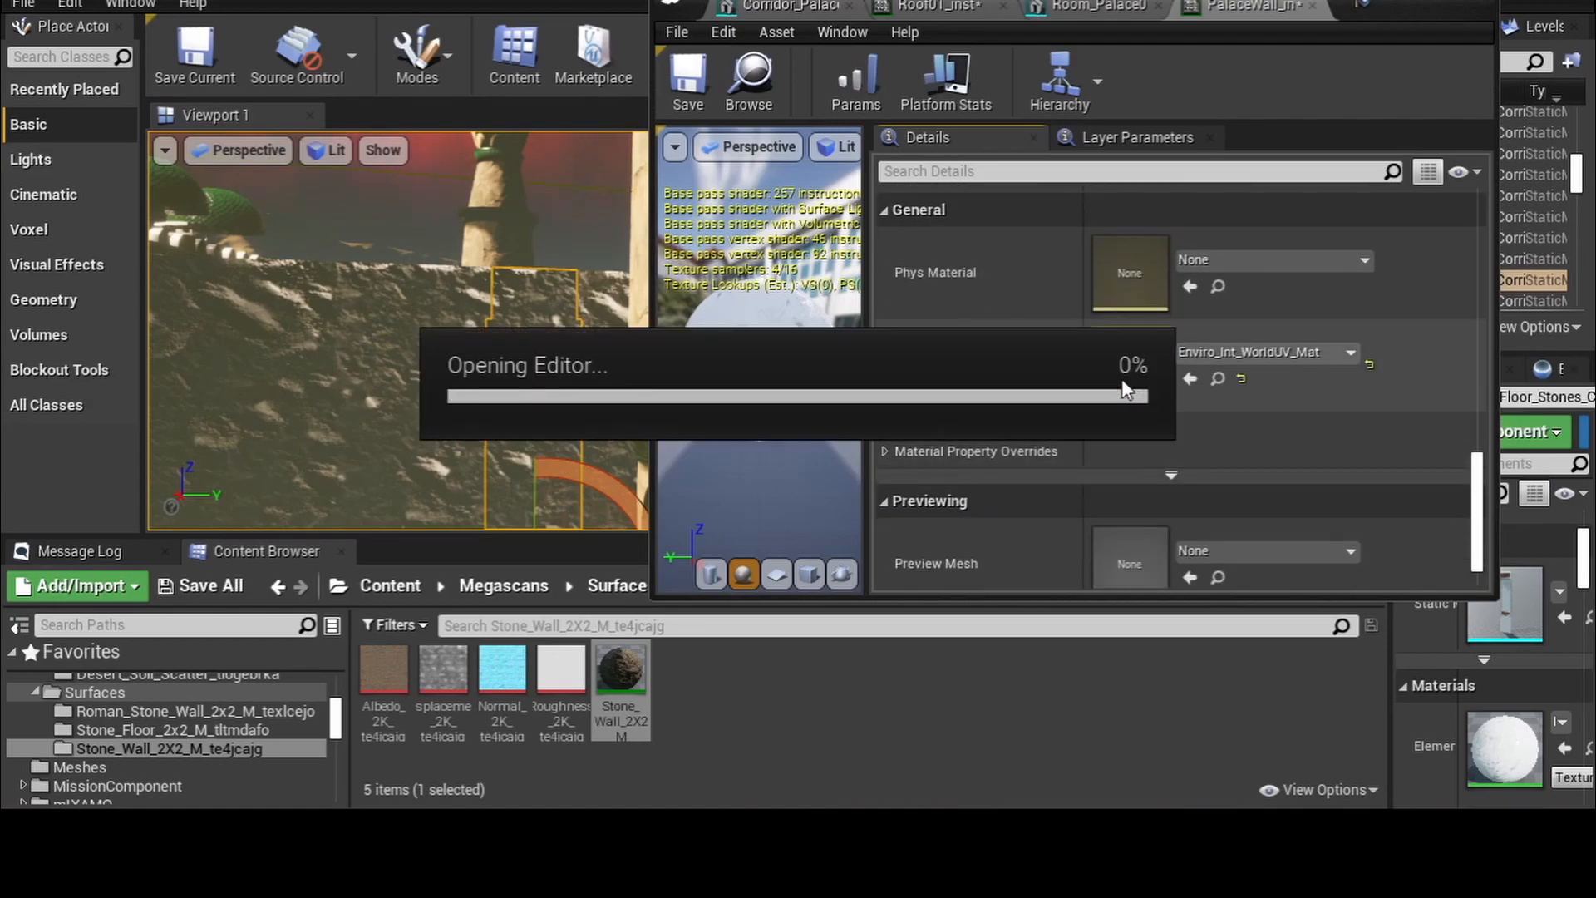
scroll(920, 368, "down", 3)
right_click_drag(920, 366, 1495, 371)
mouse_move(1147, 360)
right_mouse_down()
mouse_move(1171, 376)
mouse_move(1171, 358)
right_mouse_up()
right_click_drag(955, 339, 1172, 155)
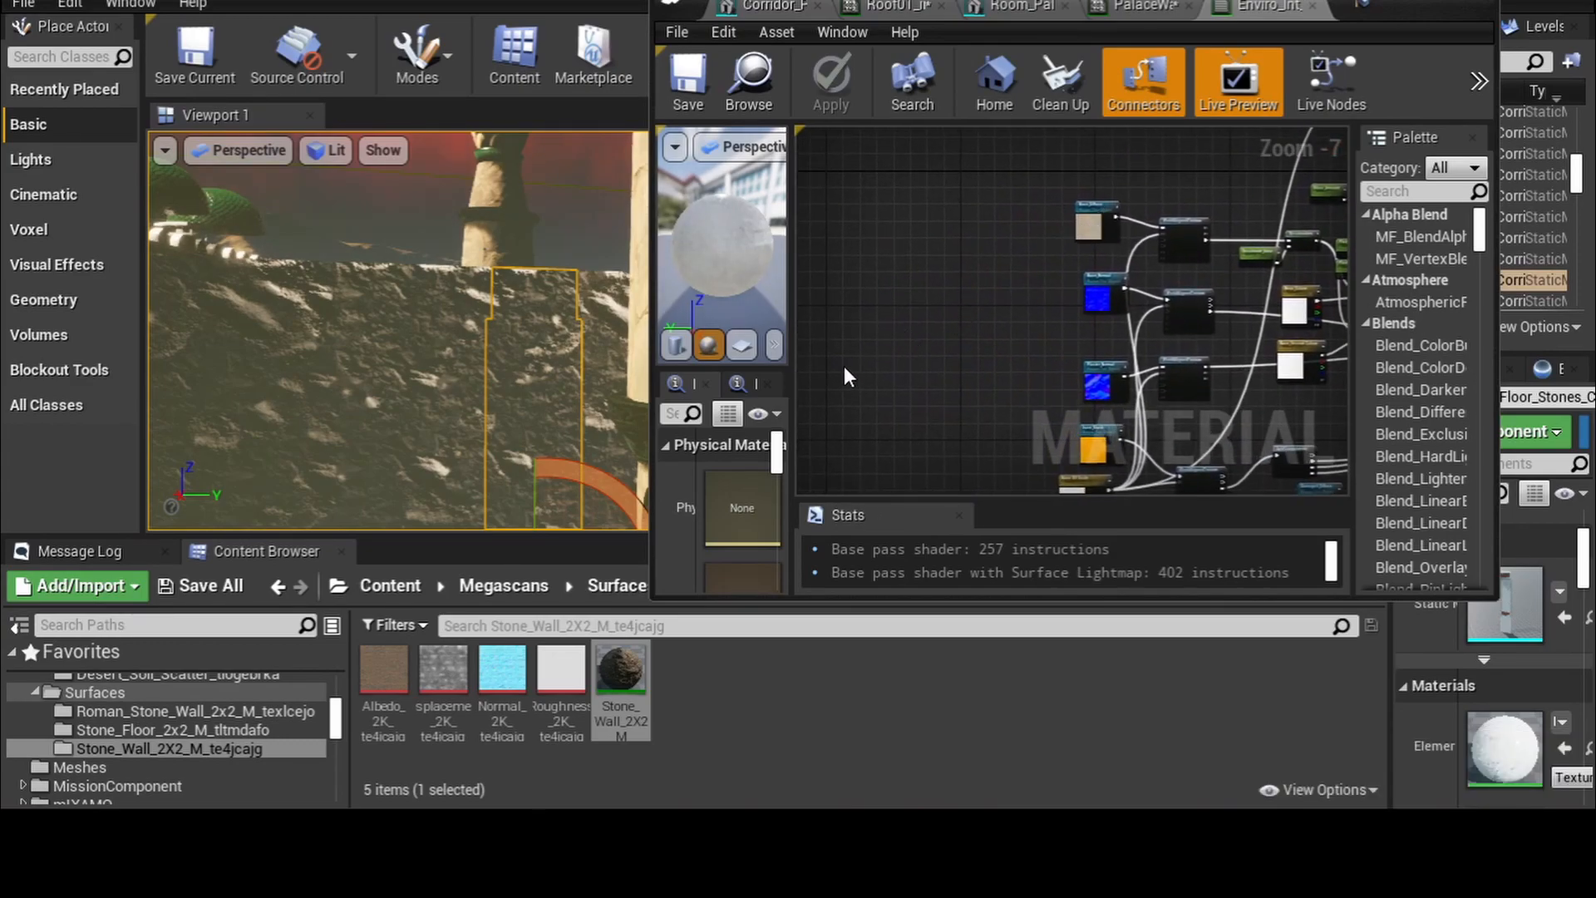
left_click(1429, 8)
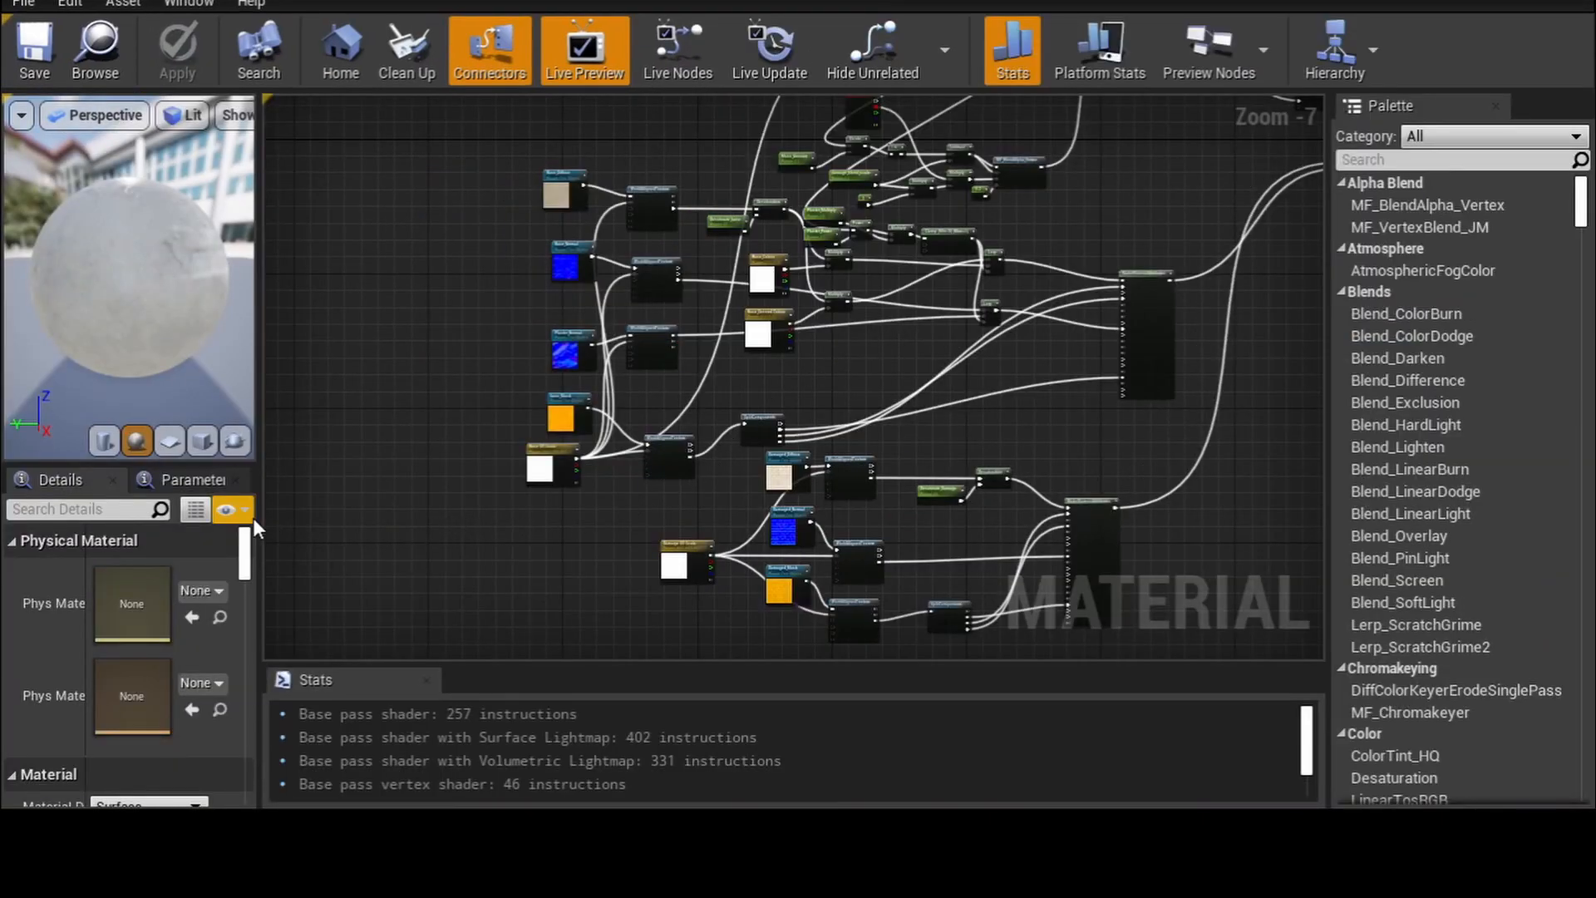
- Examine the parent material's base texture nodes, WorldAlignedTexture functions and Base_Colour parameters in the graph
right_click_drag(766, 310, 720, 503)
scroll(720, 503, "up", 5)
right_click_drag(814, 387, 862, 772)
right_click_drag(832, 125, 920, 54)
right_click_drag(949, 703, 1149, 240)
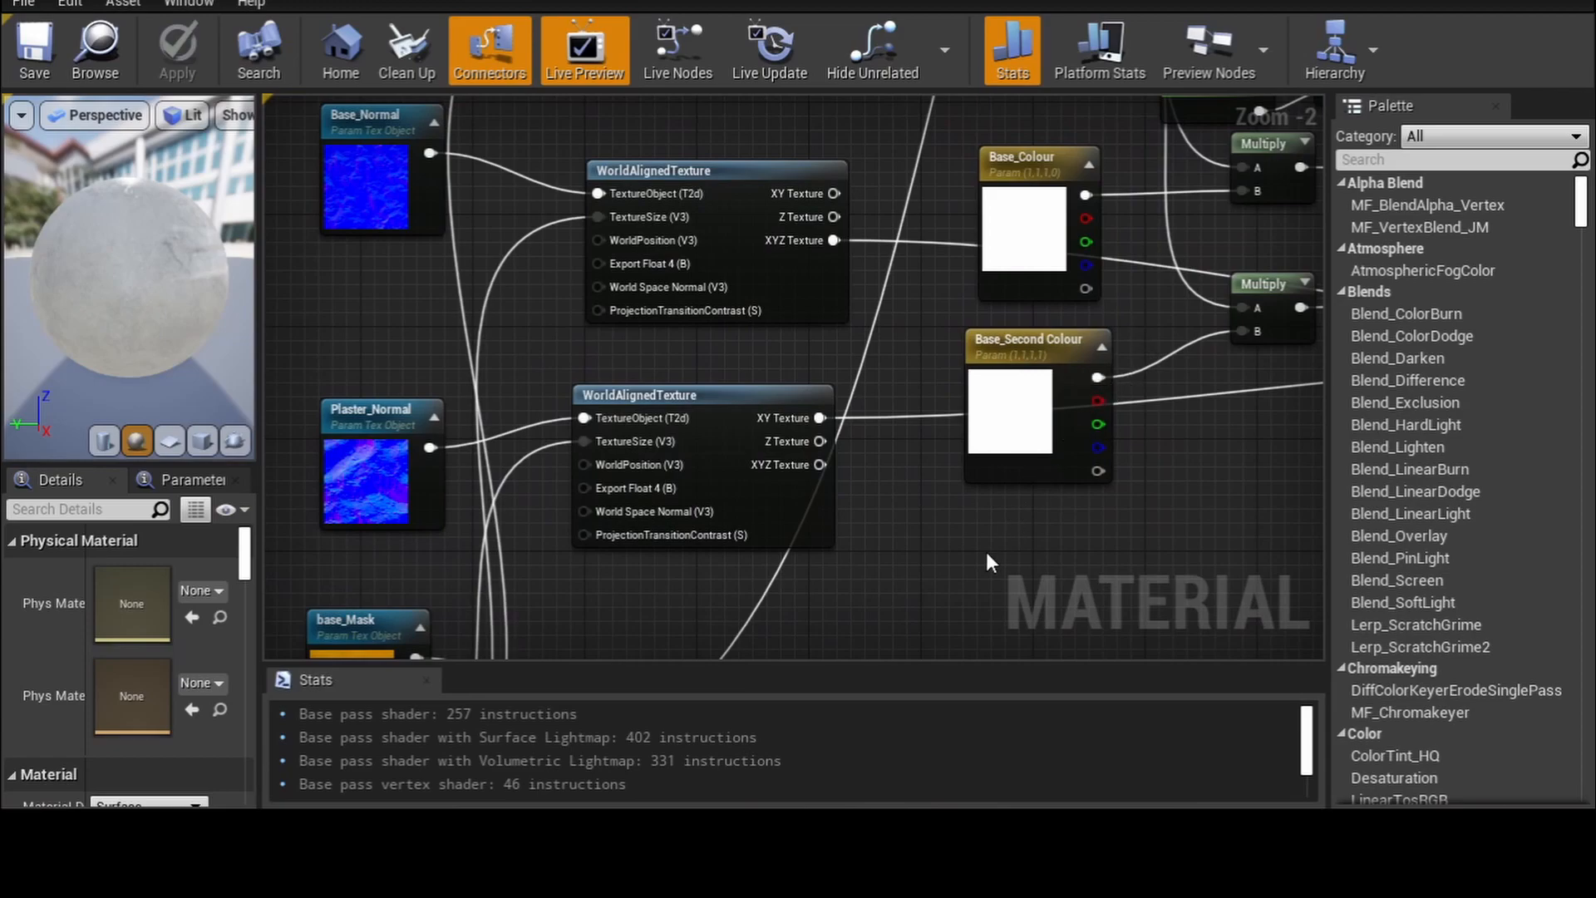
right_click_drag(919, 624, 932, 497)
scroll(905, 546, "down", 4)
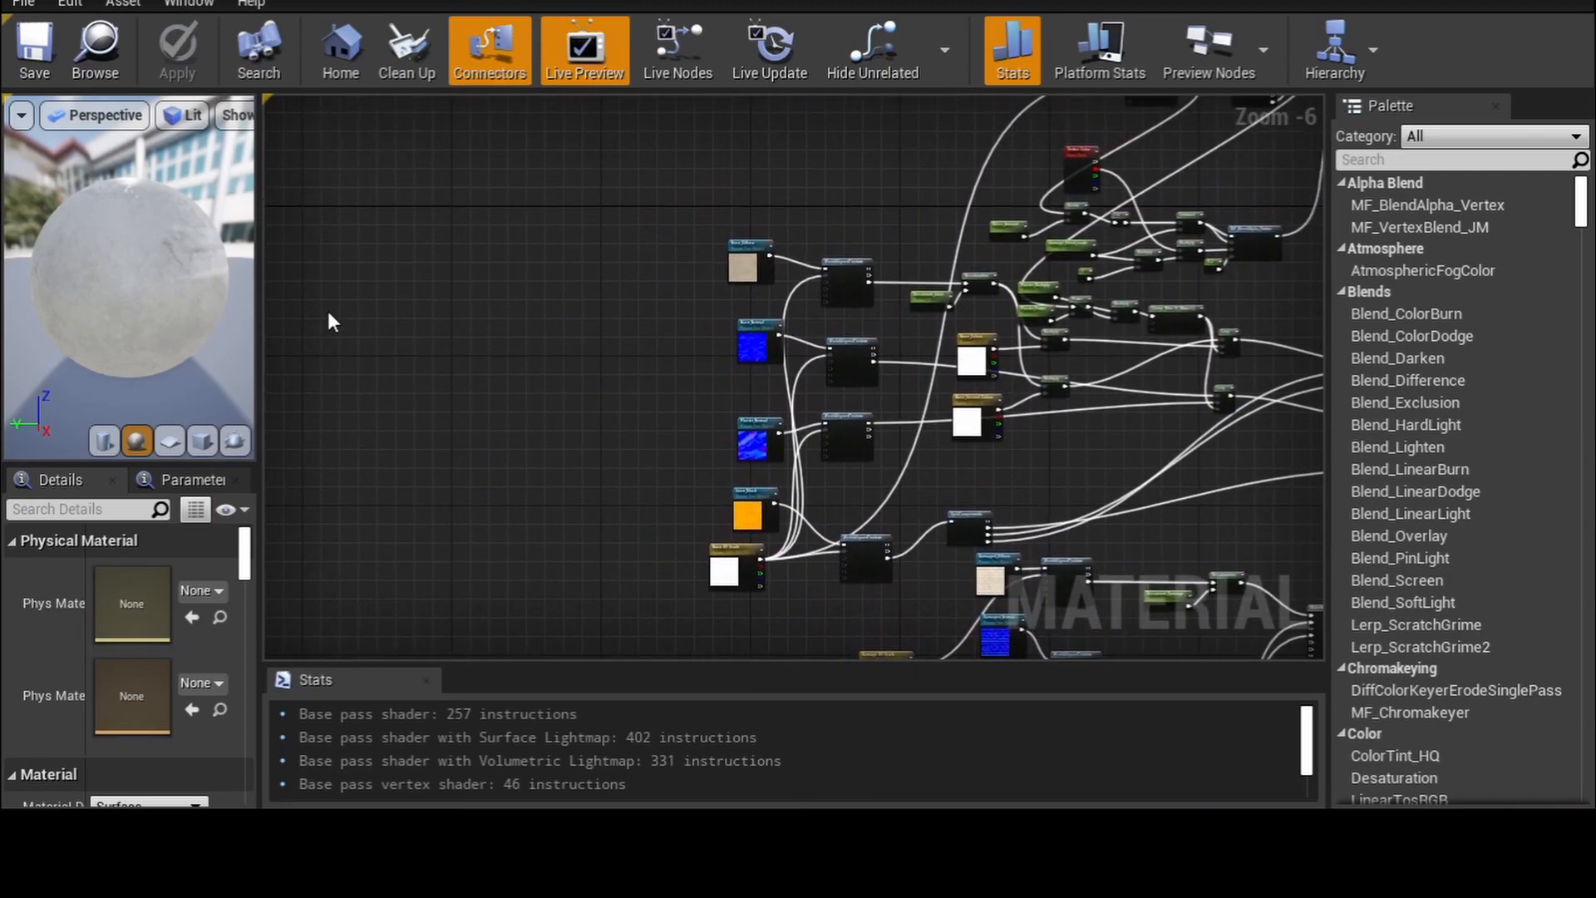
scroll(640, 398, "down", 2)
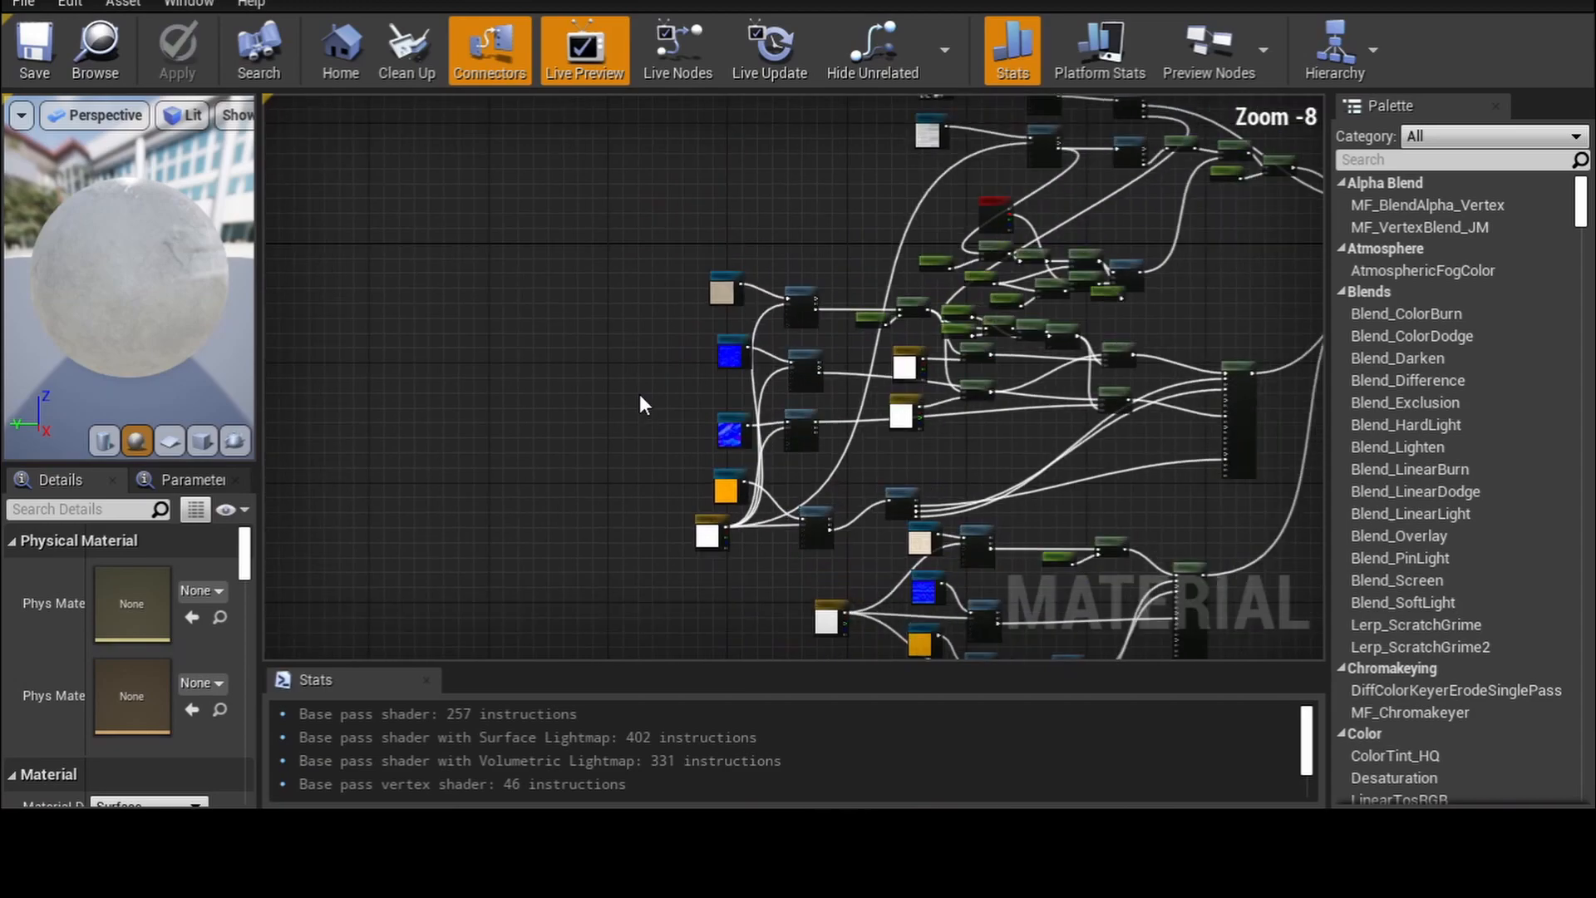
- Inspect the HeightLerp blend section of the graph, checking the settings of the Mask_Scale parameter and the constant 1 node
right_click_drag(620, 420, 274, 350)
right_click_drag(895, 412, 854, 442)
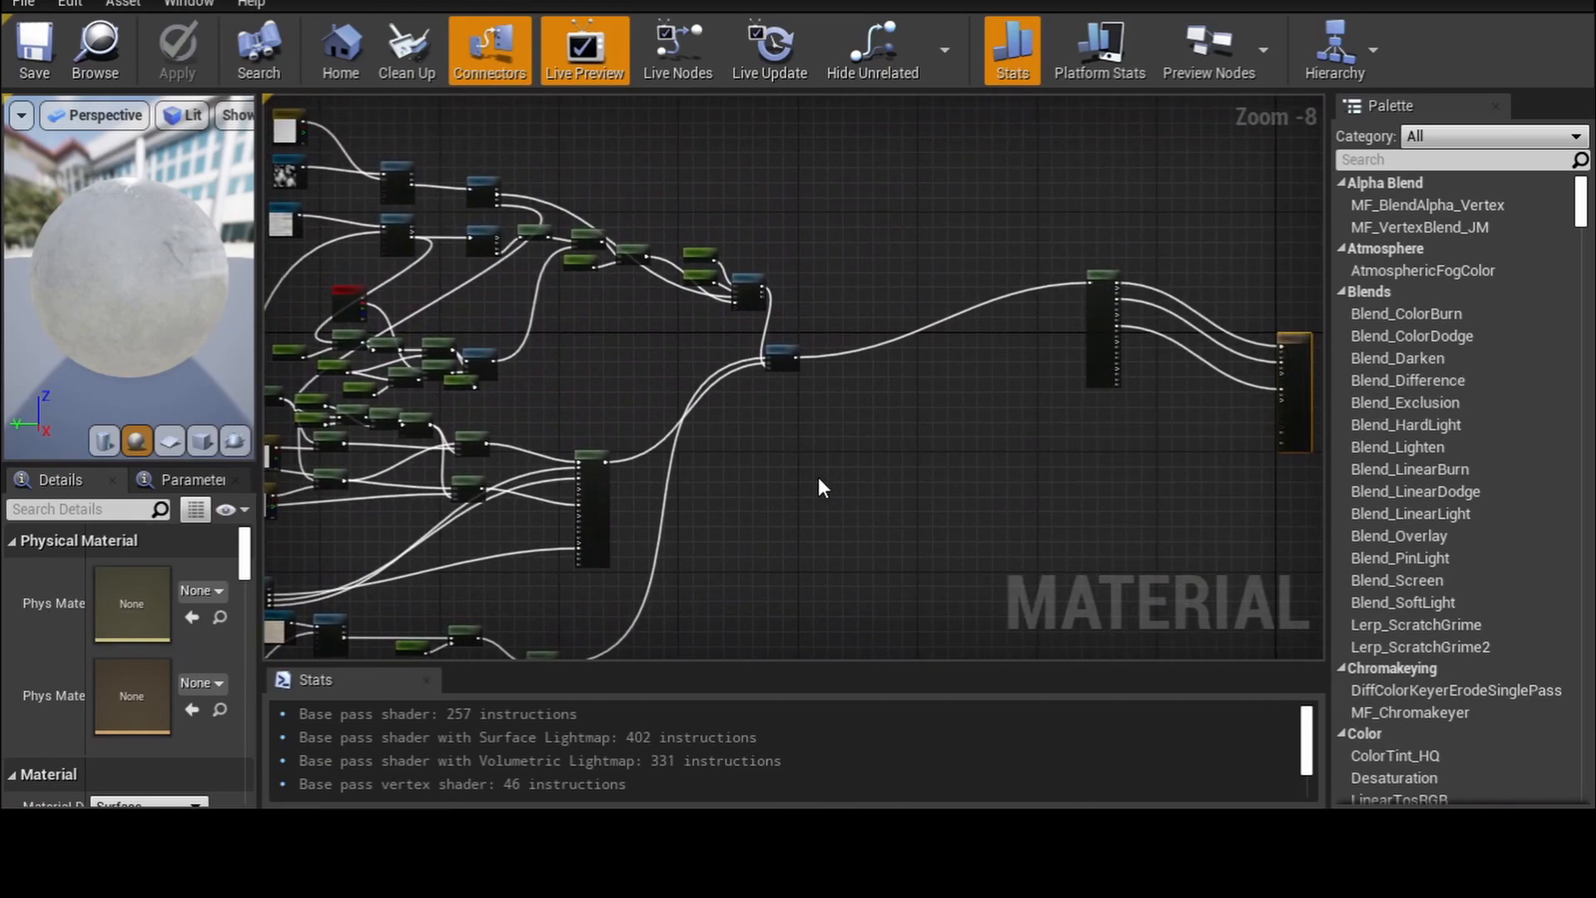
scroll(656, 459, "up", 4)
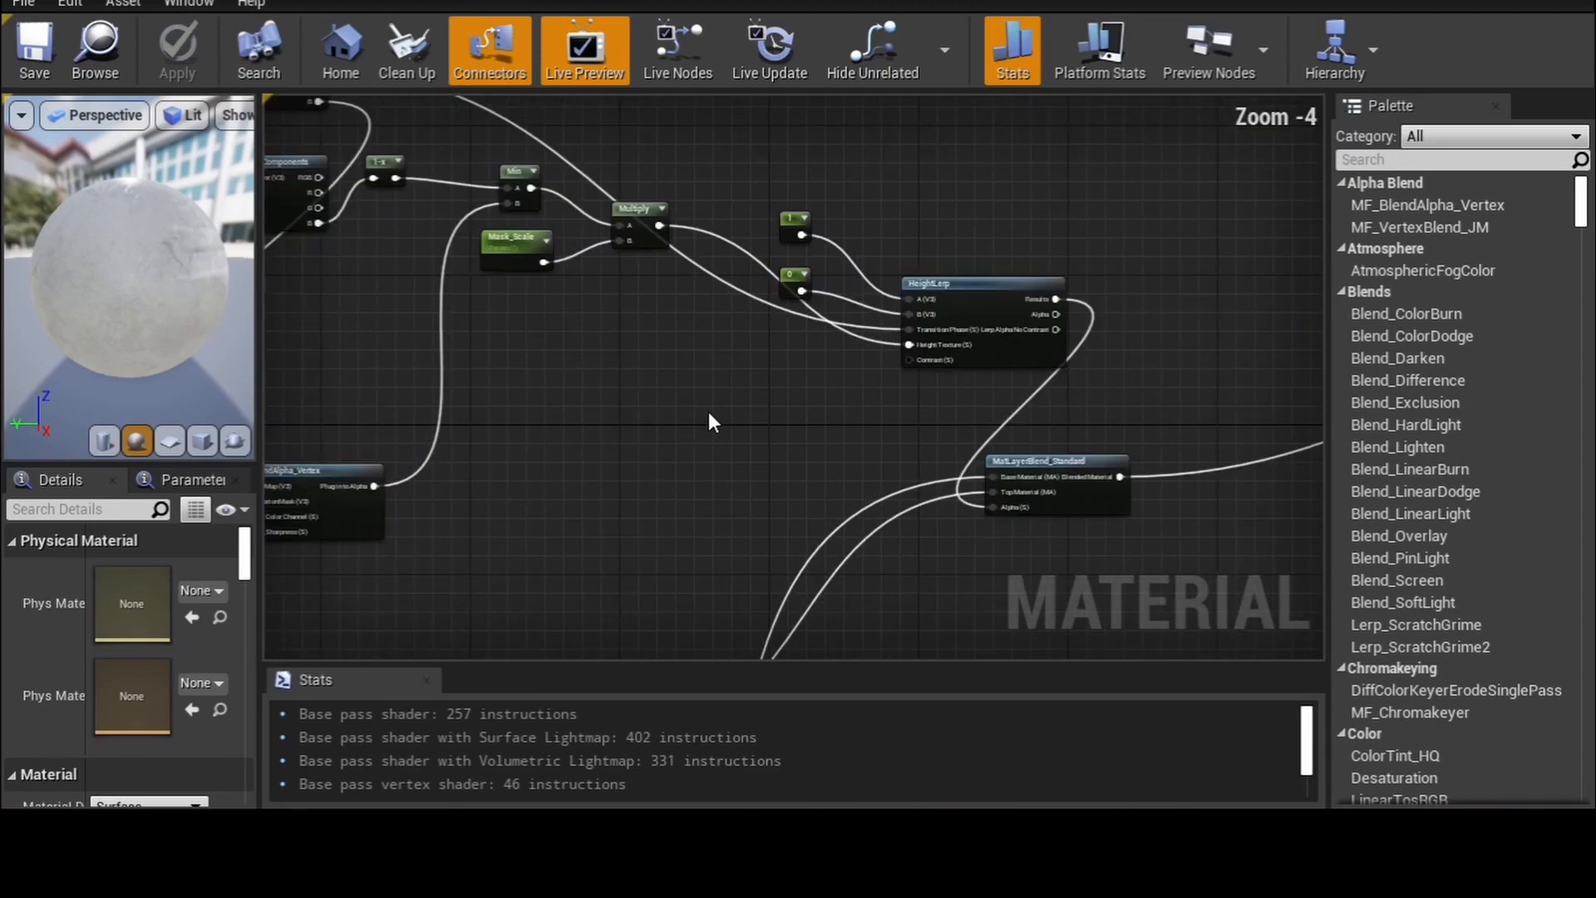
scroll(731, 474, "up", 3)
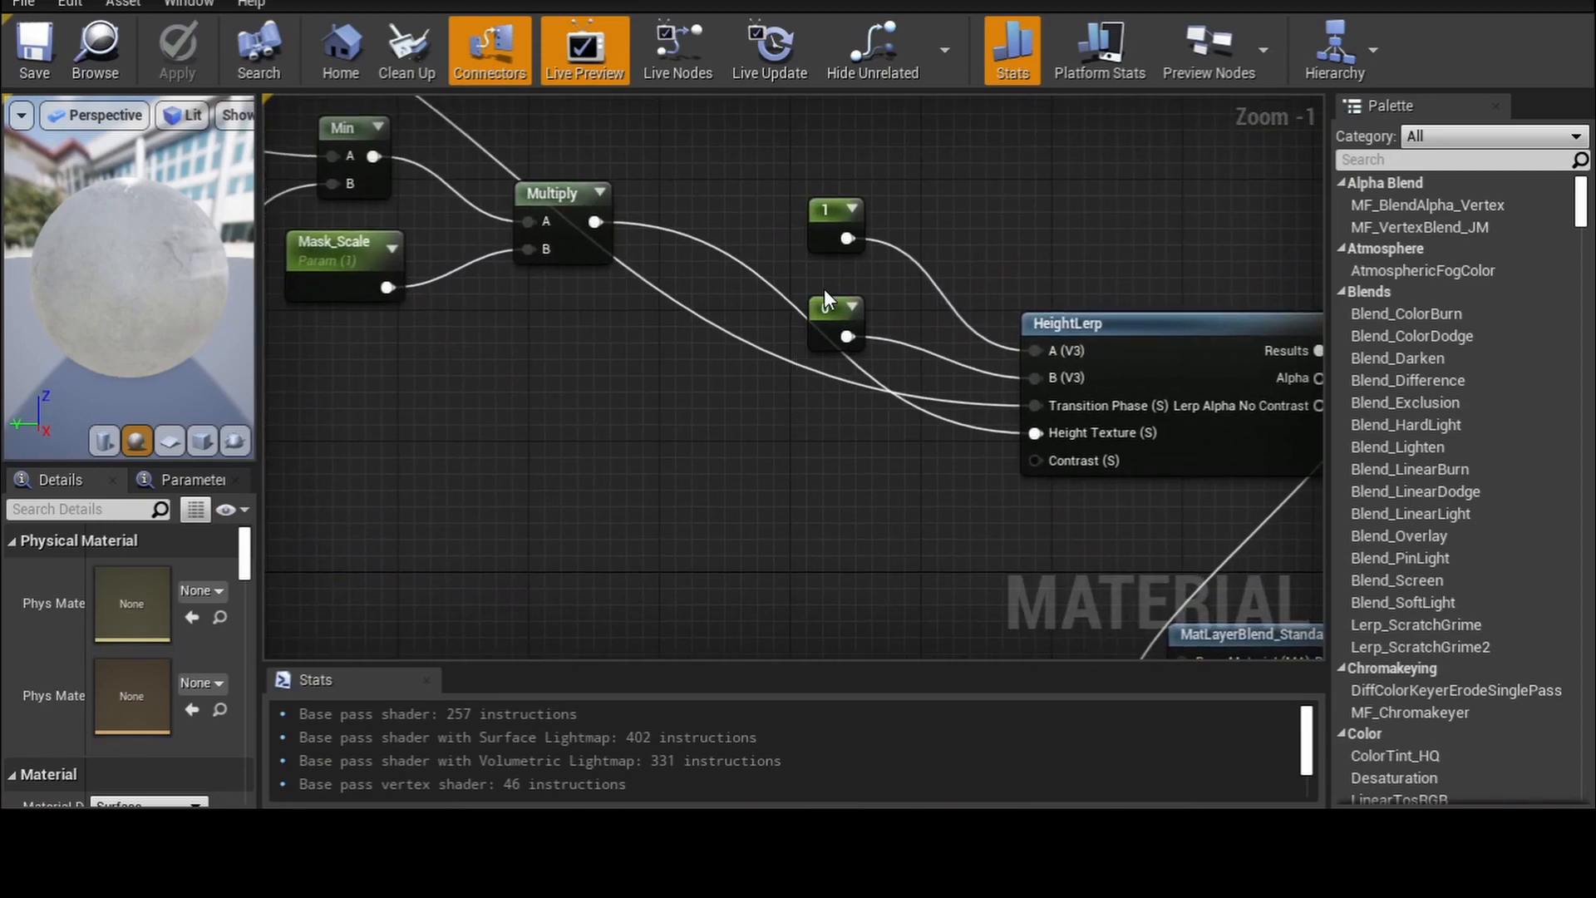
left_click(324, 259)
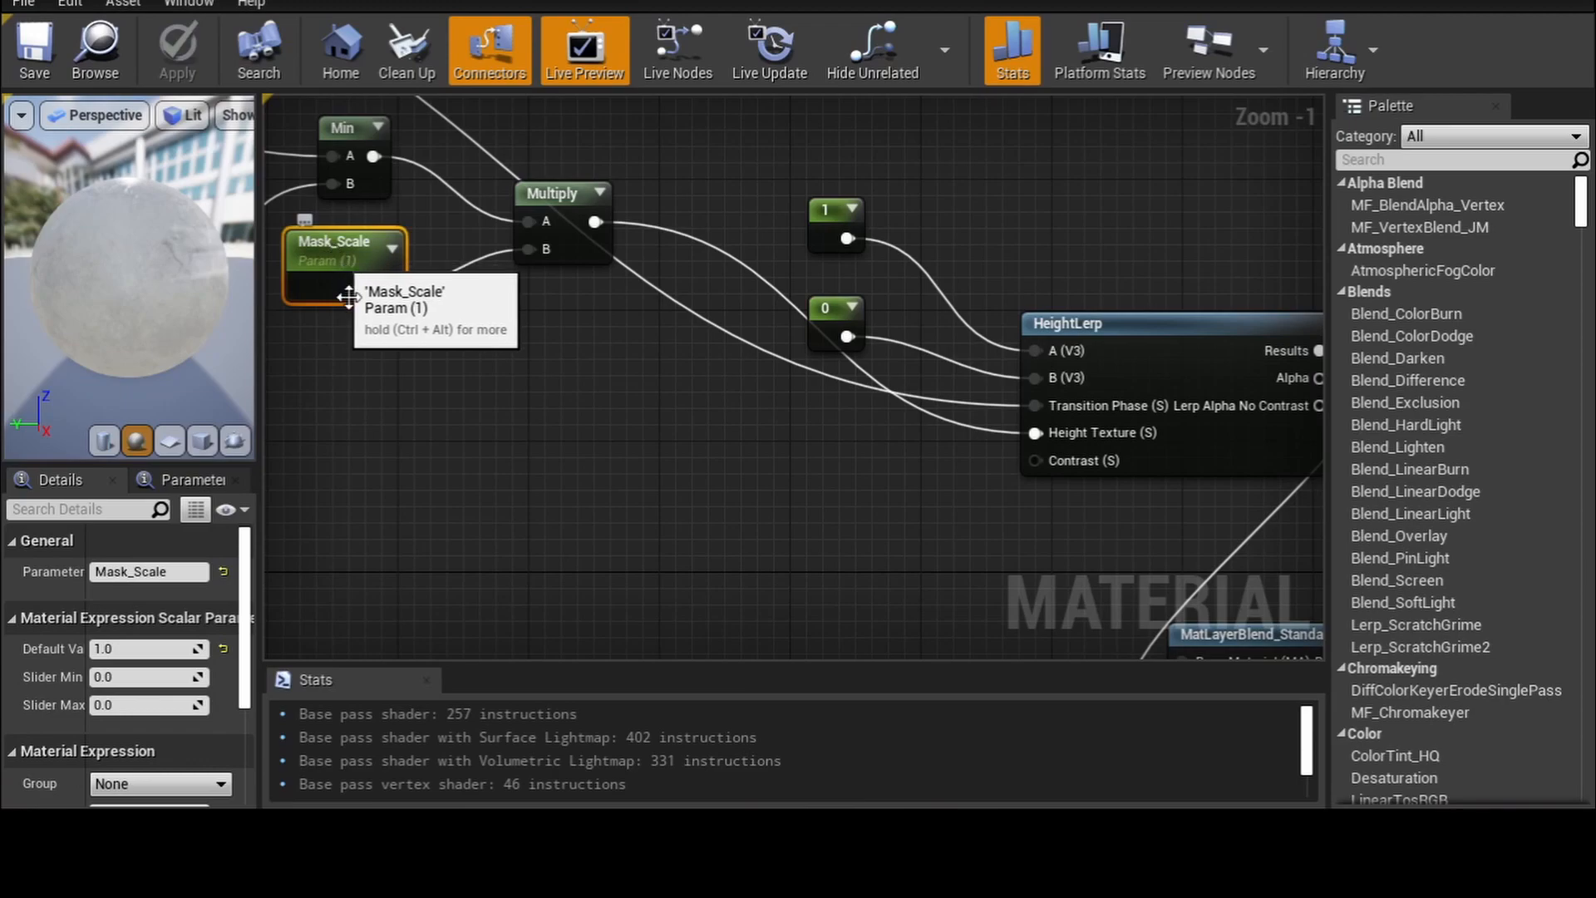
left_click_drag(245, 619, 187, 656)
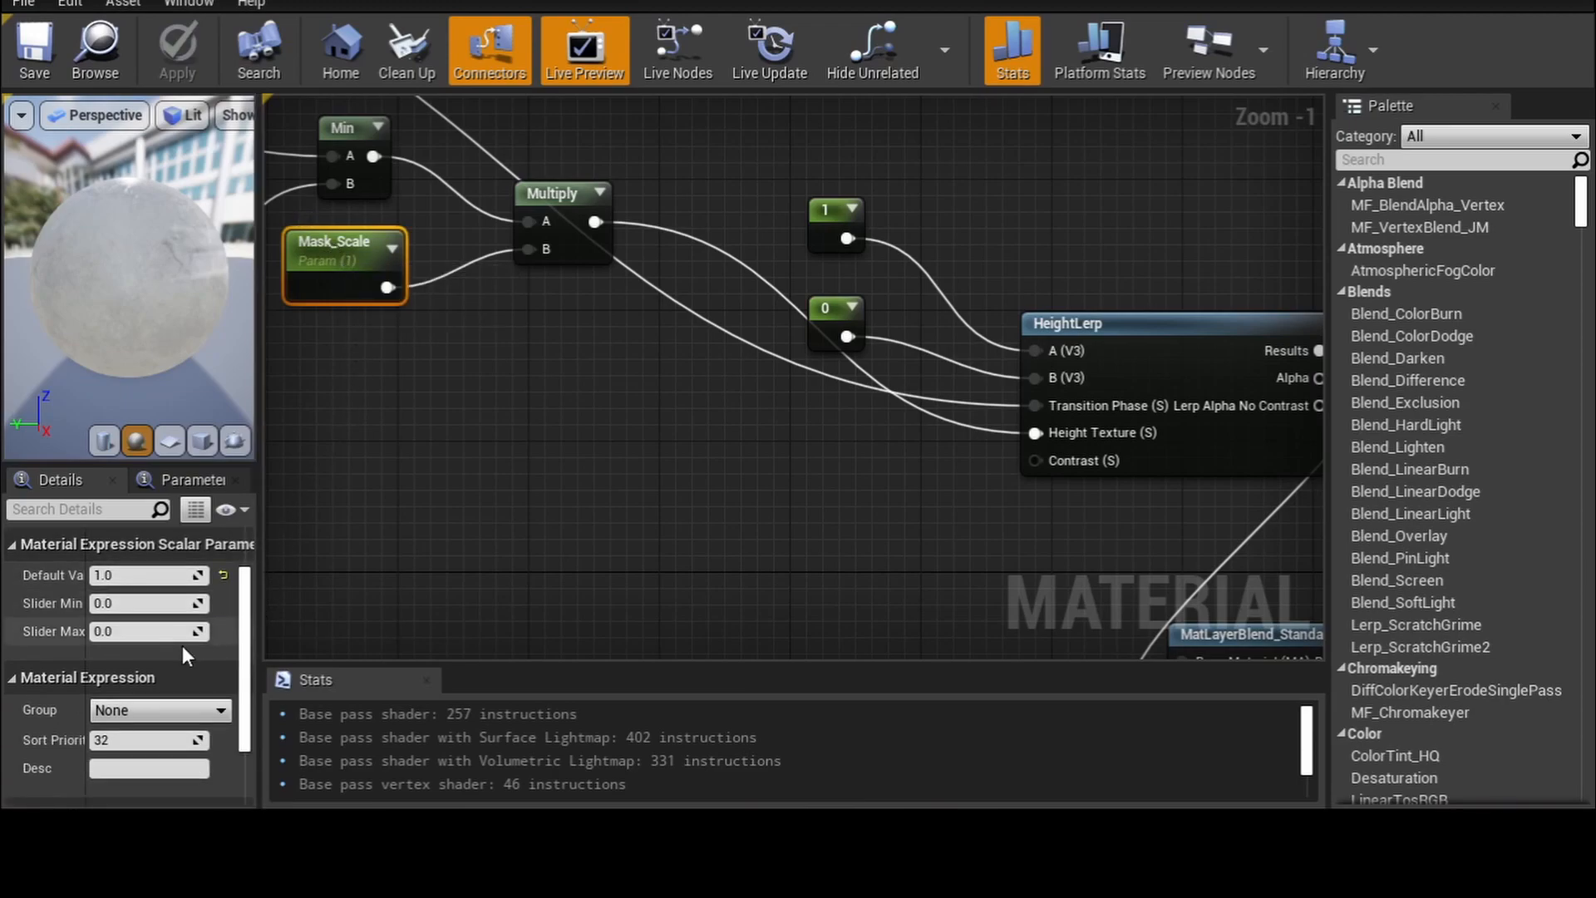
scroll(186, 656, "down", 2)
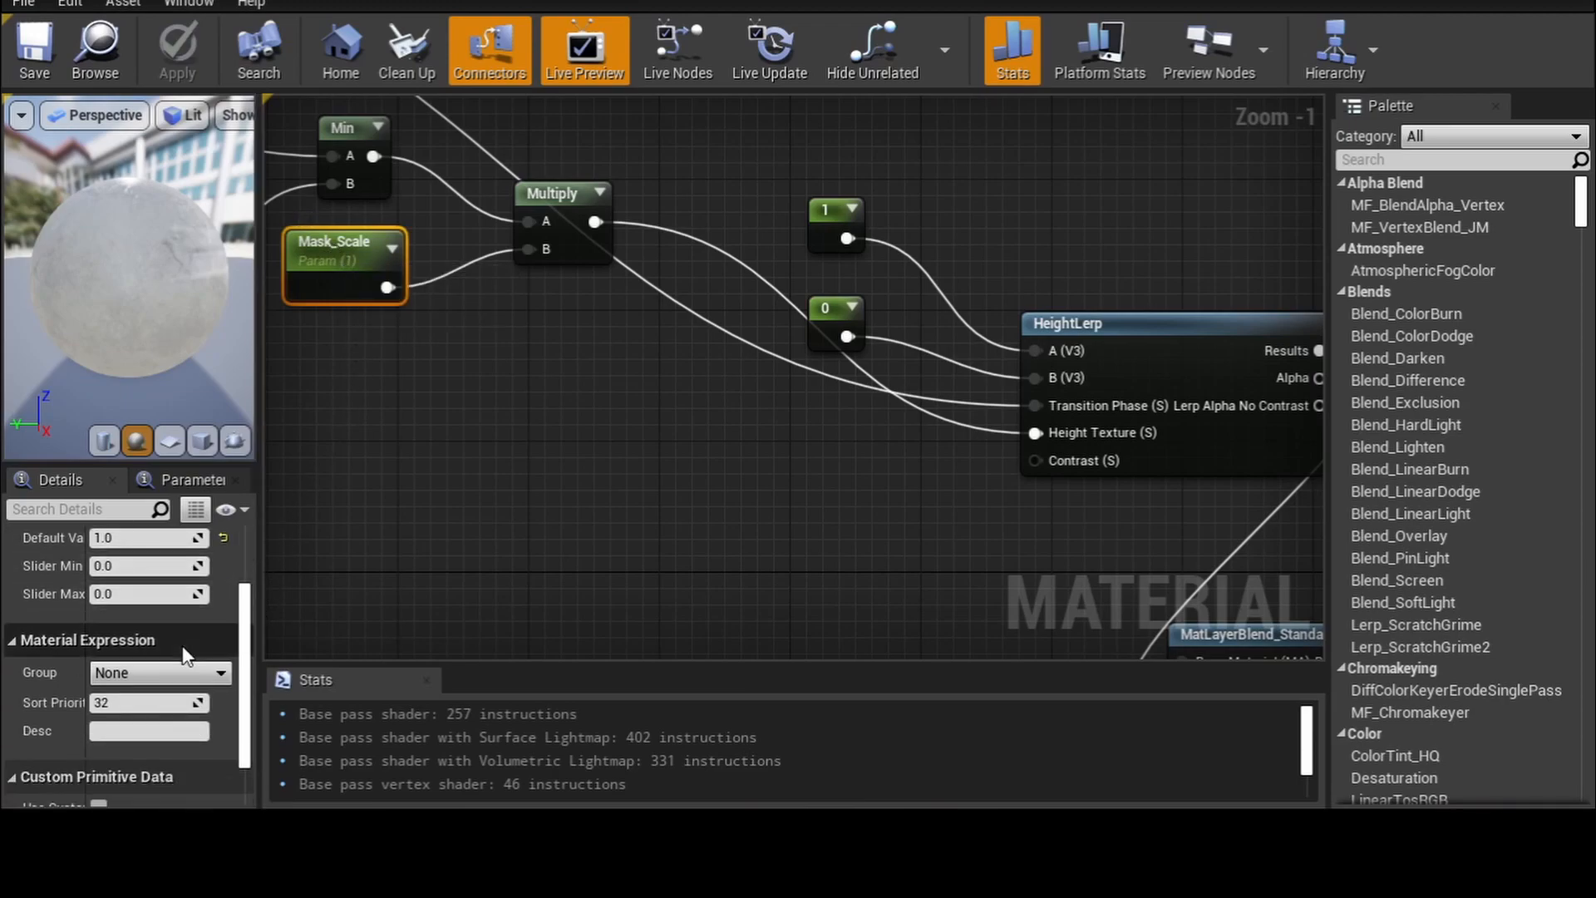
left_click(824, 237)
- Inspect the damaged-texture branch of the graph and the settings of its Desaturate_Damage parameter
scroll(757, 520, "down", 4)
right_click_drag(955, 561, 1307, 55)
right_click_drag(582, 466, 862, 180)
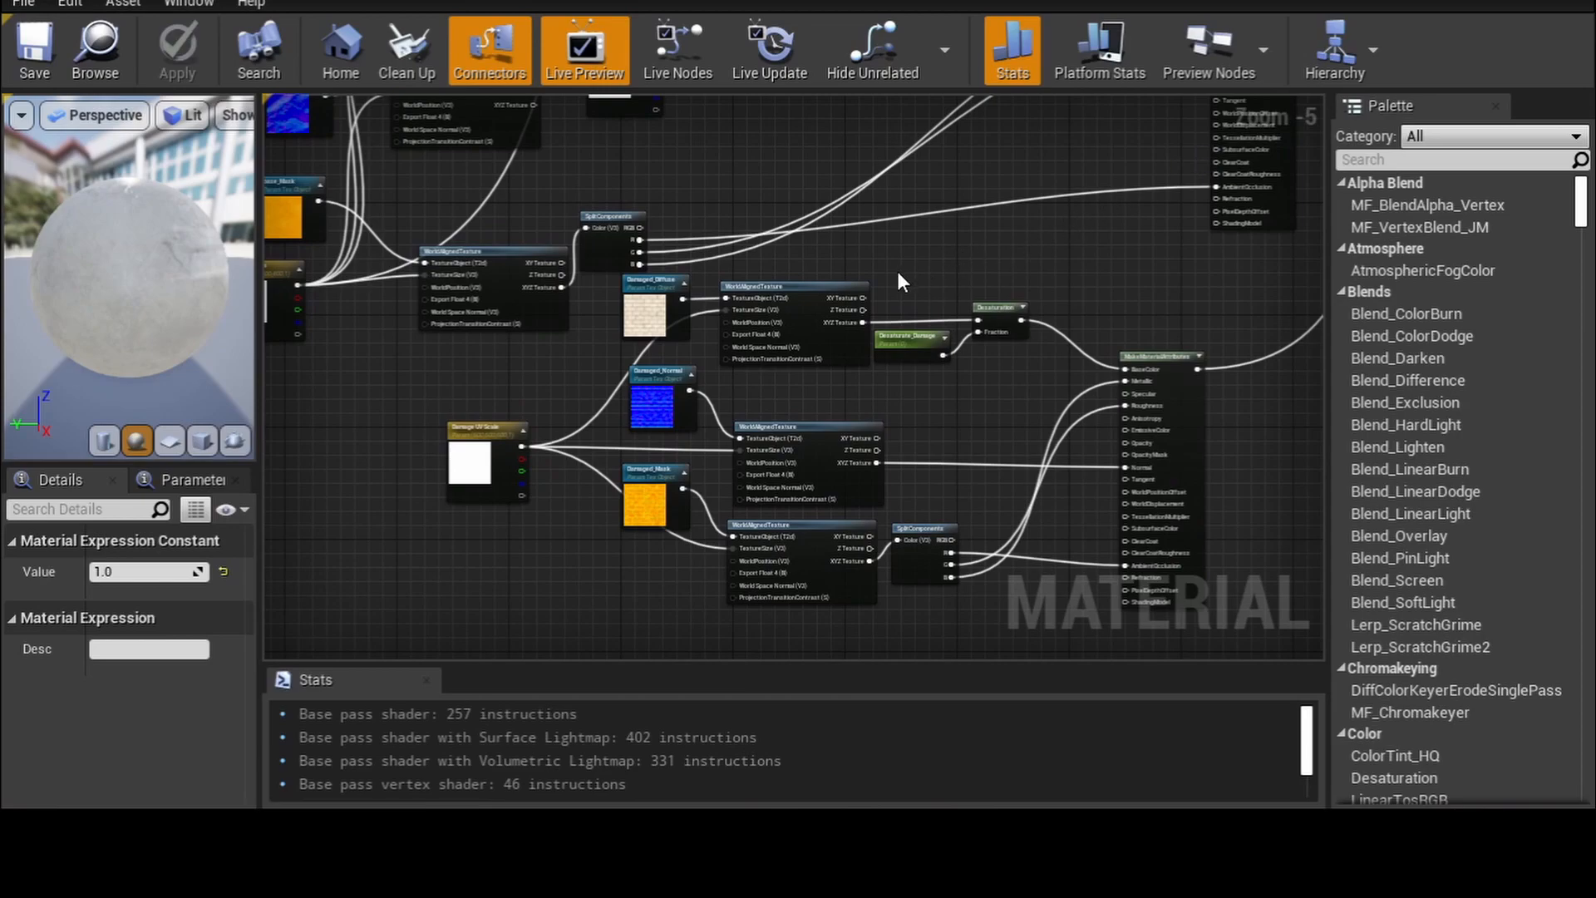
left_click(906, 350)
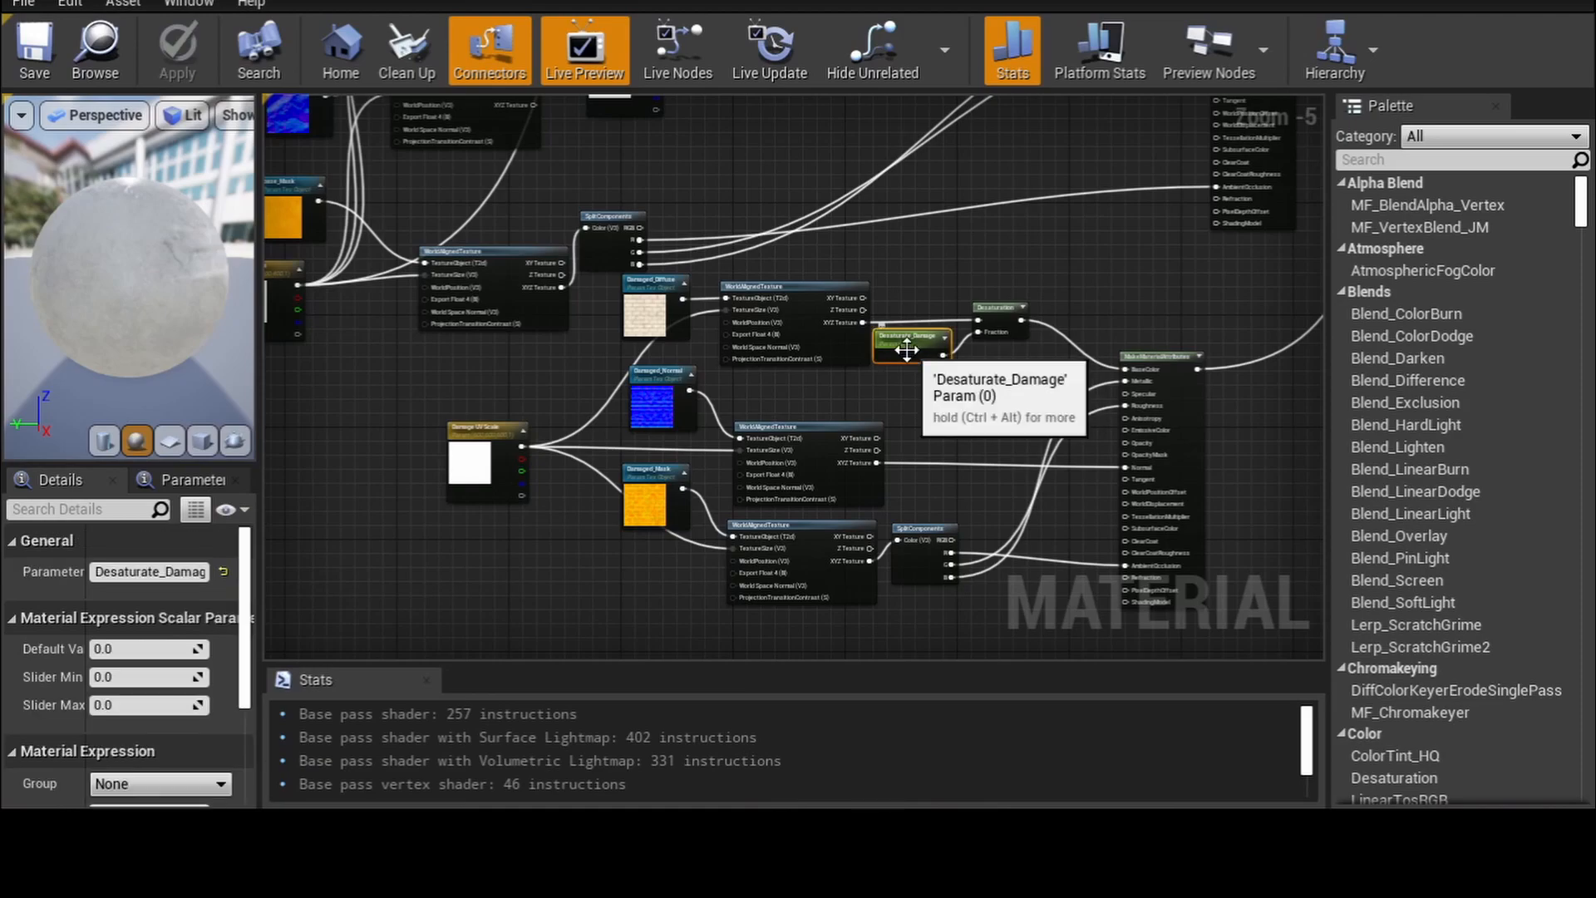
scroll(906, 353, "up", 3)
scroll(905, 367, "down", 3)
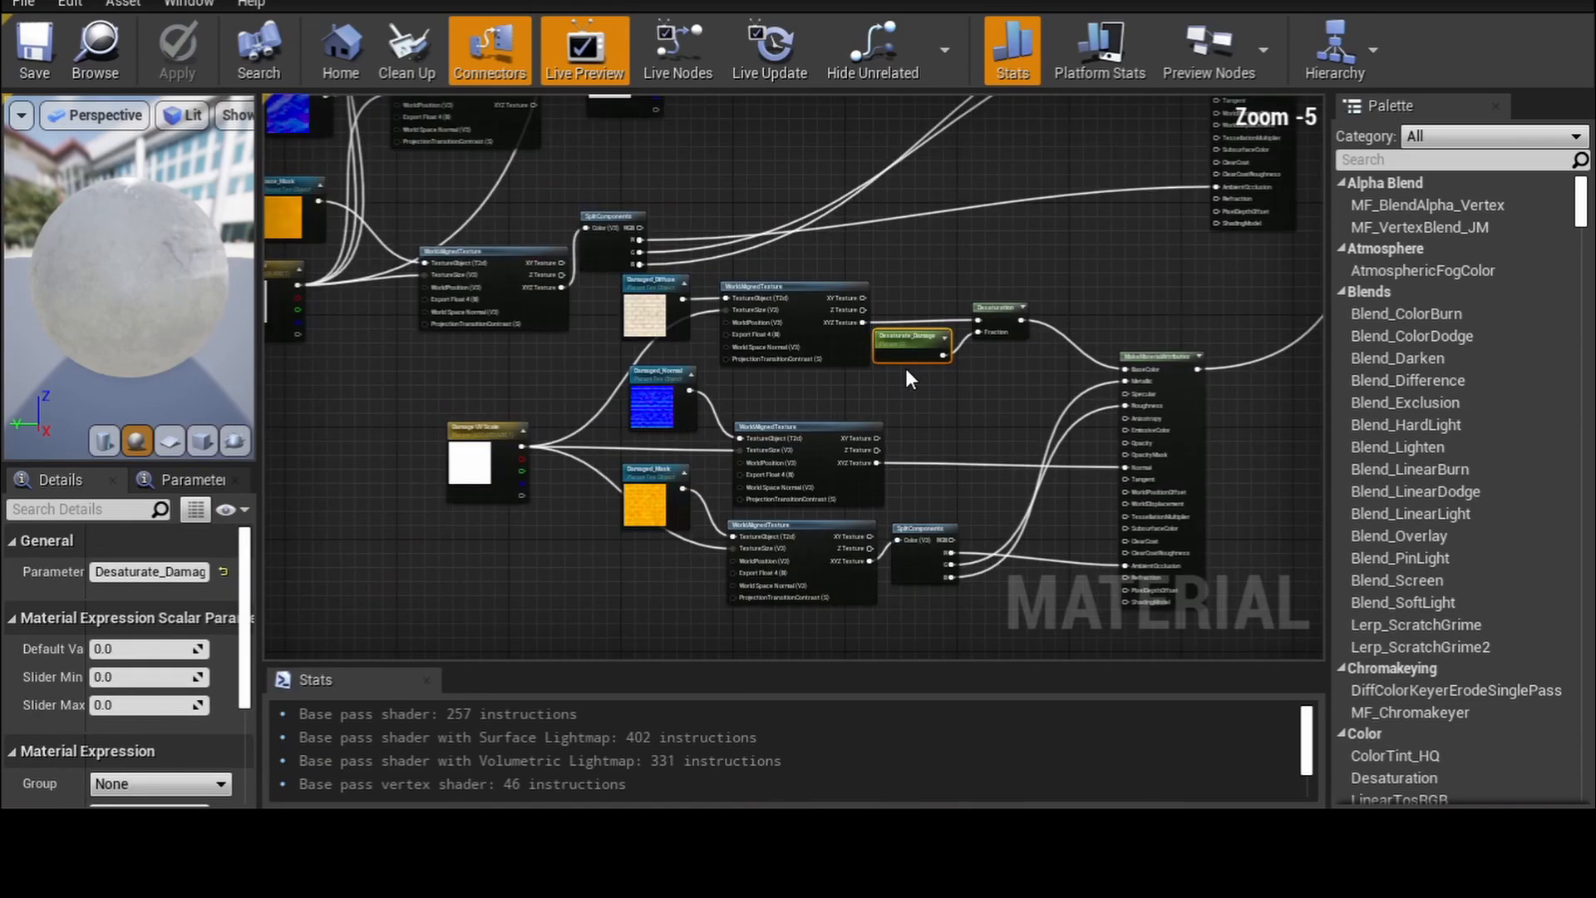
- Look over the graph's vertex colour and damage mask nodes, and return to the wall mesh's material slots
right_click_drag(488, 580, 998, 894)
right_click_drag(755, 353, 324, 573)
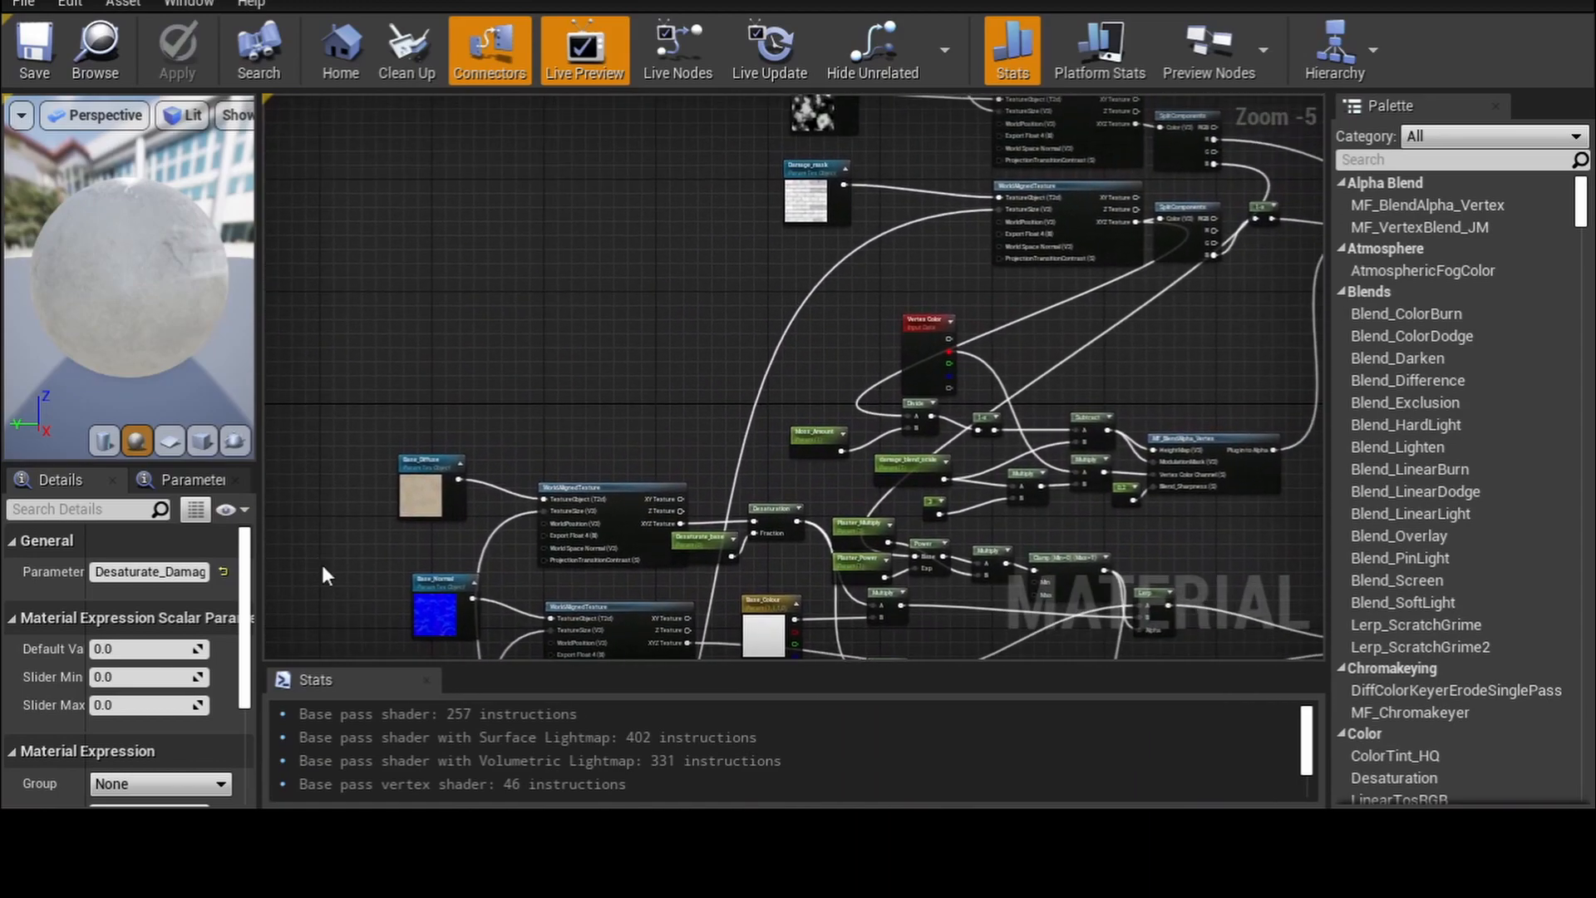
left_click(1153, 0)
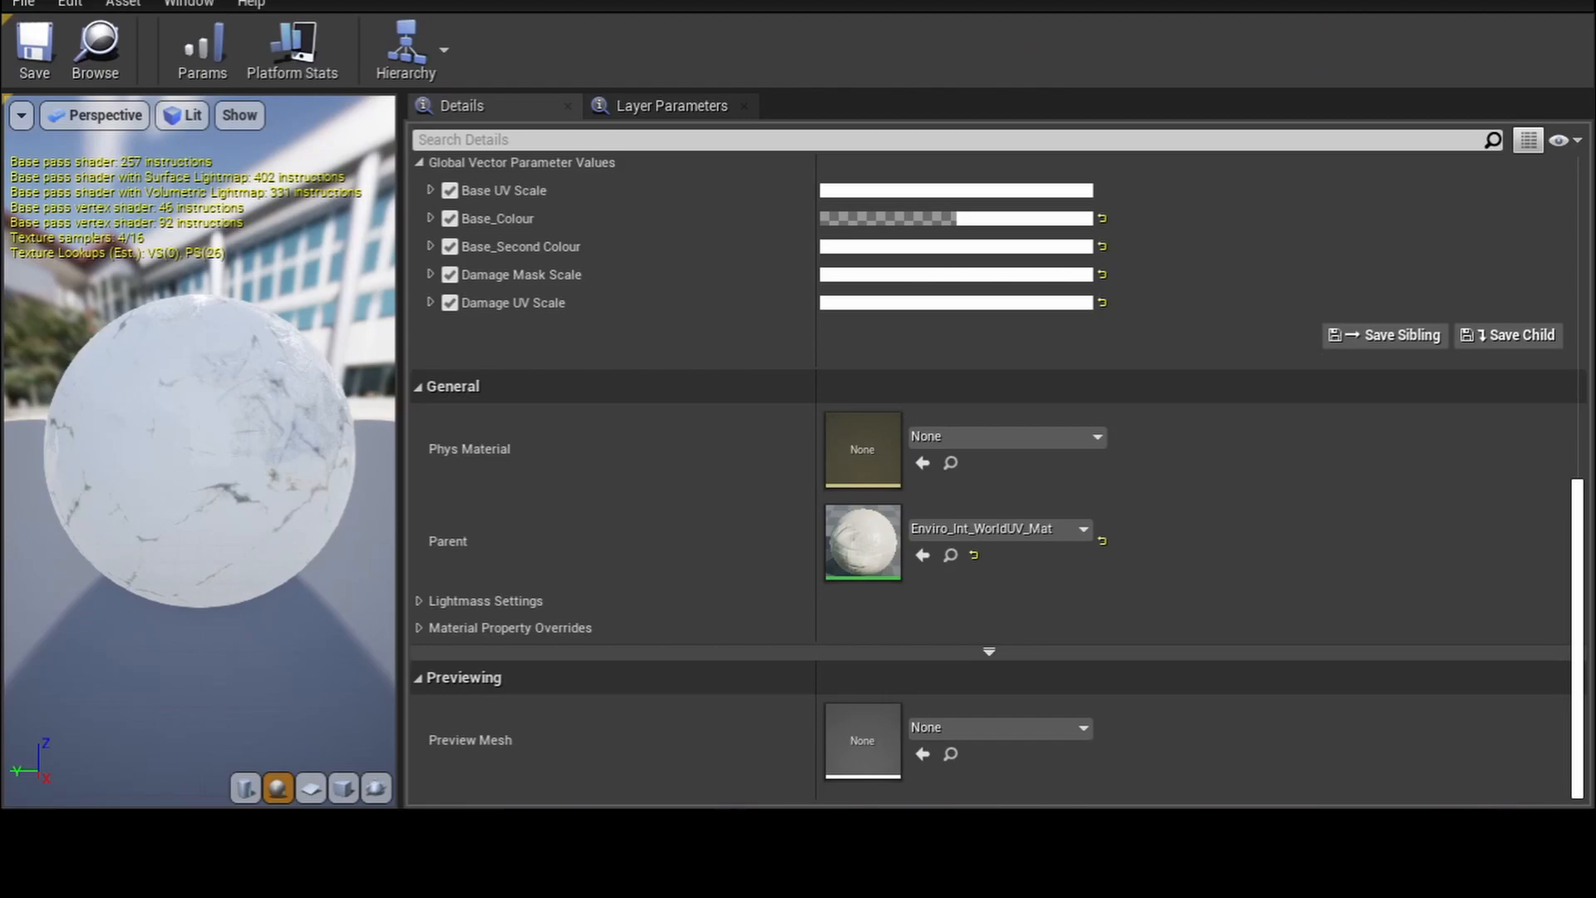
left_click(582, 0)
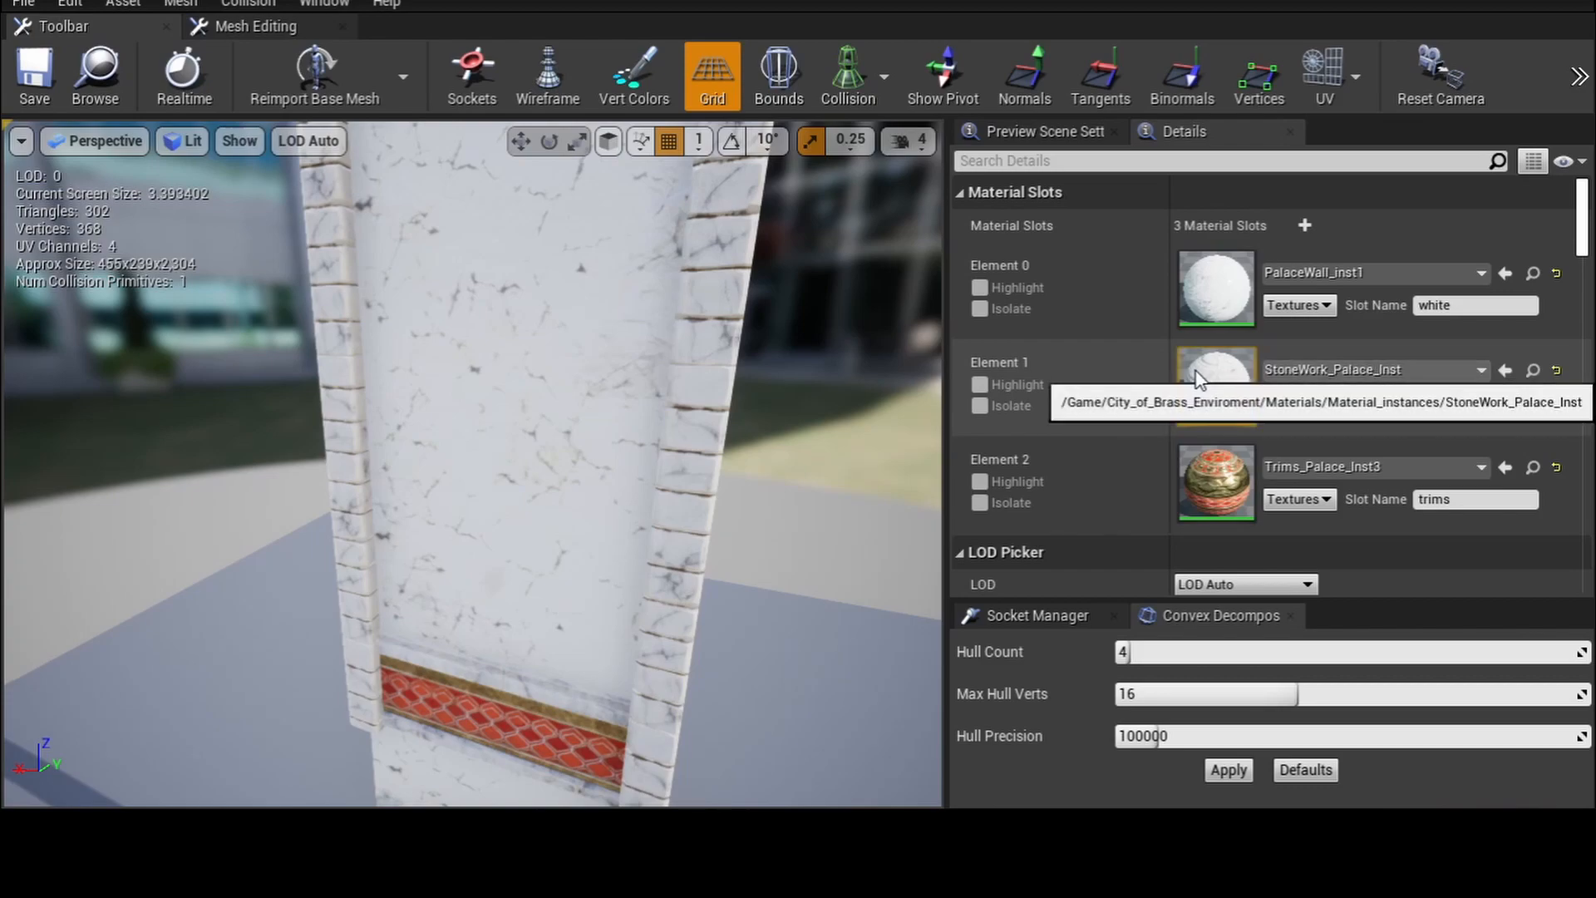
- Check the materials available for Element 1 of the wall mesh and leave the list without choosing one
left_click(1480, 371)
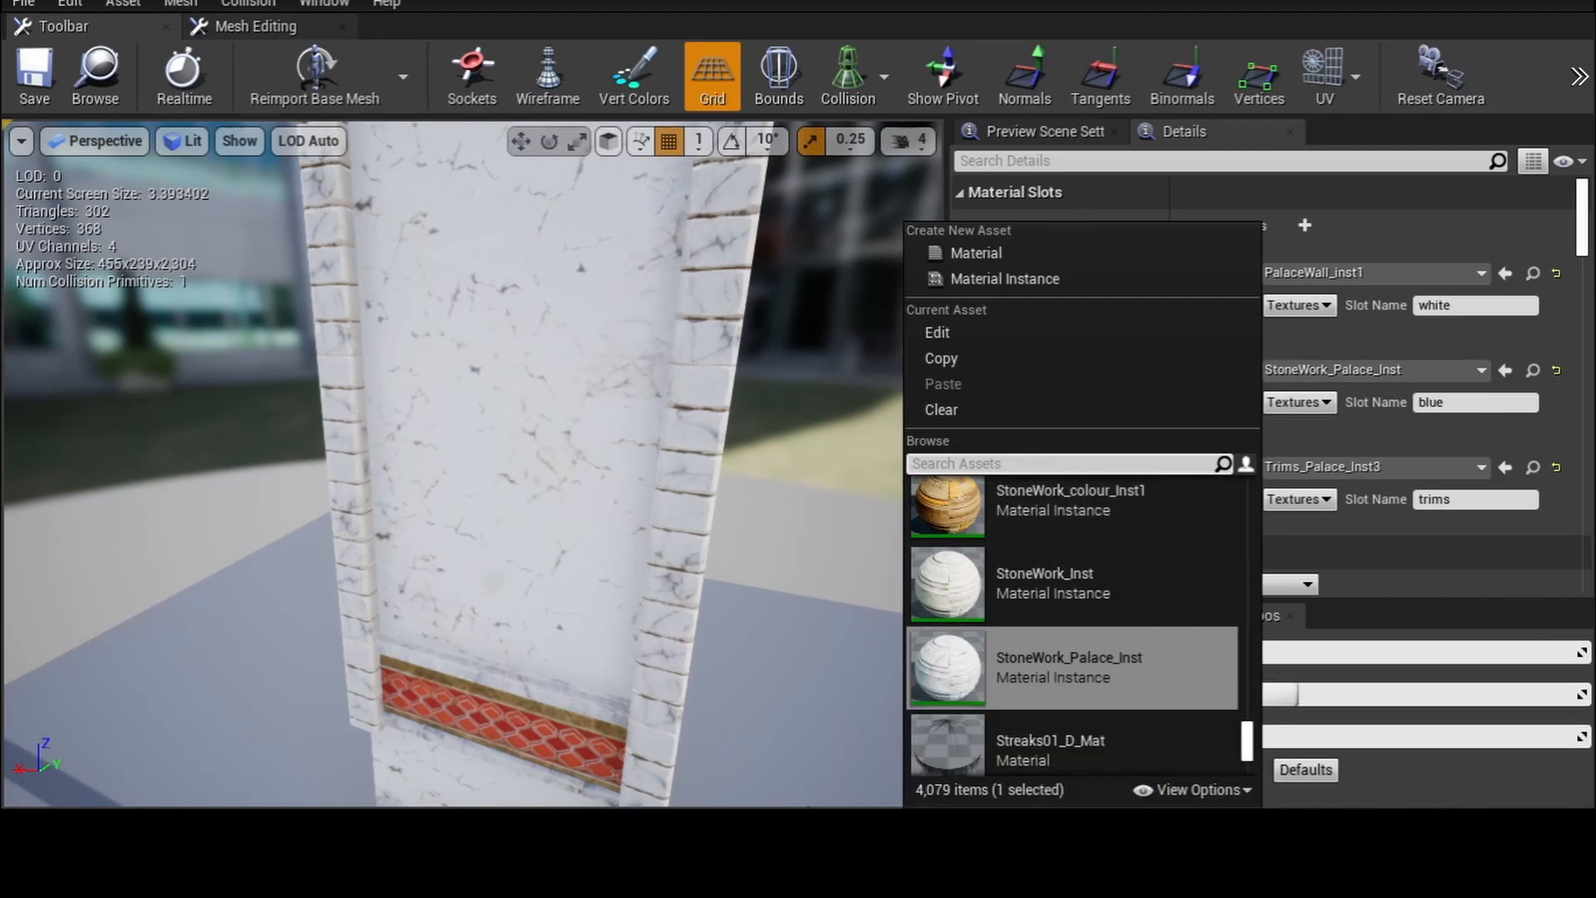
left_click(794, 804)
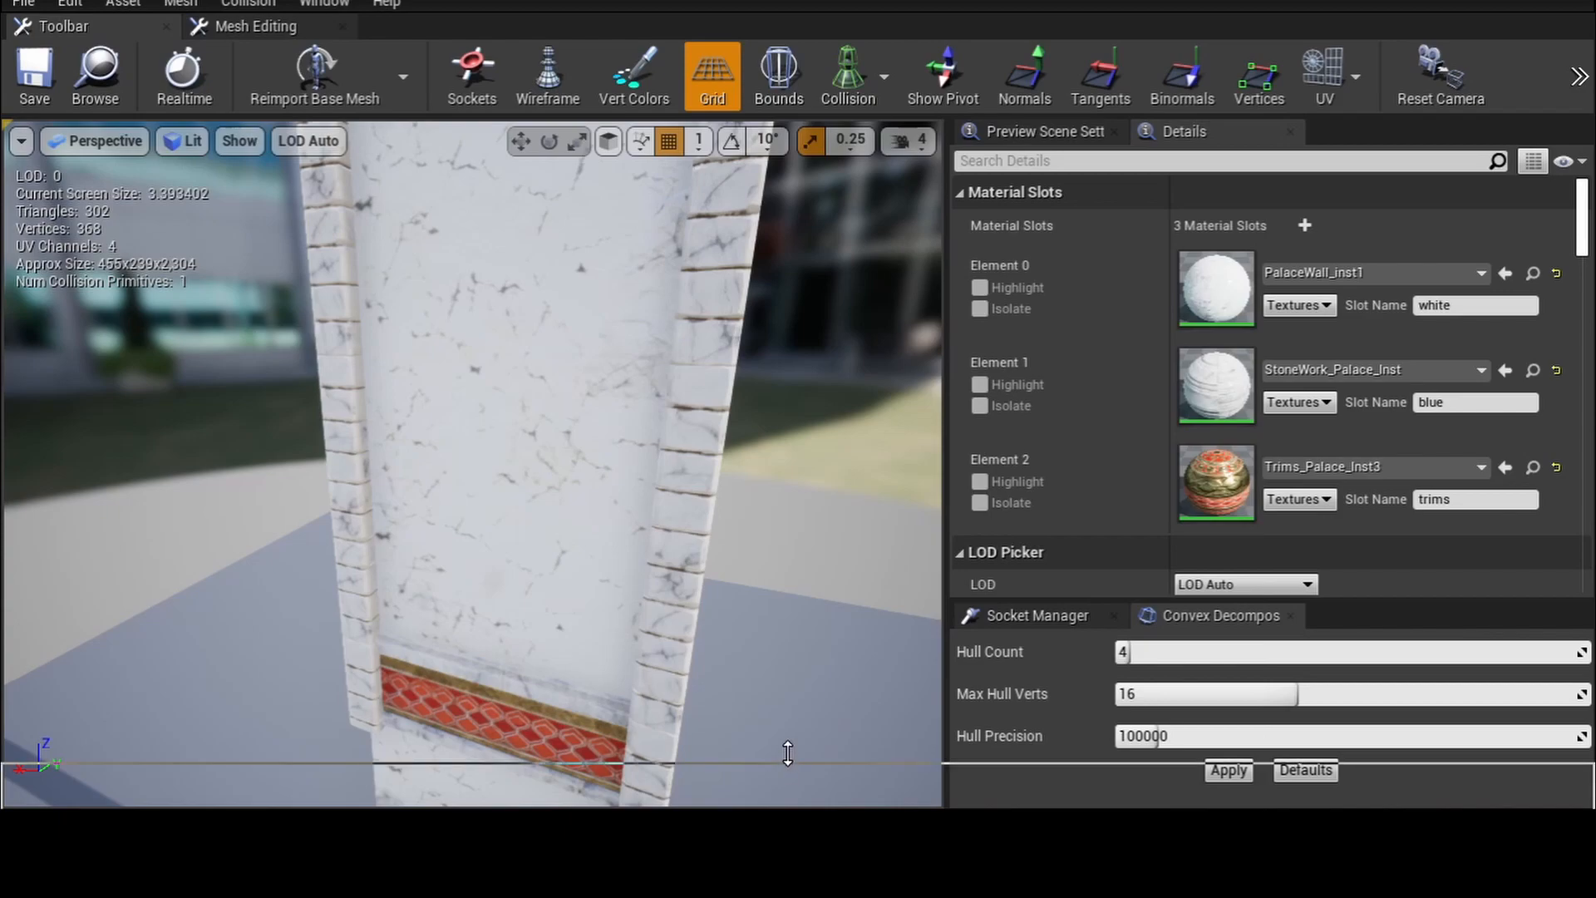
left_click_drag(788, 752, 788, 759)
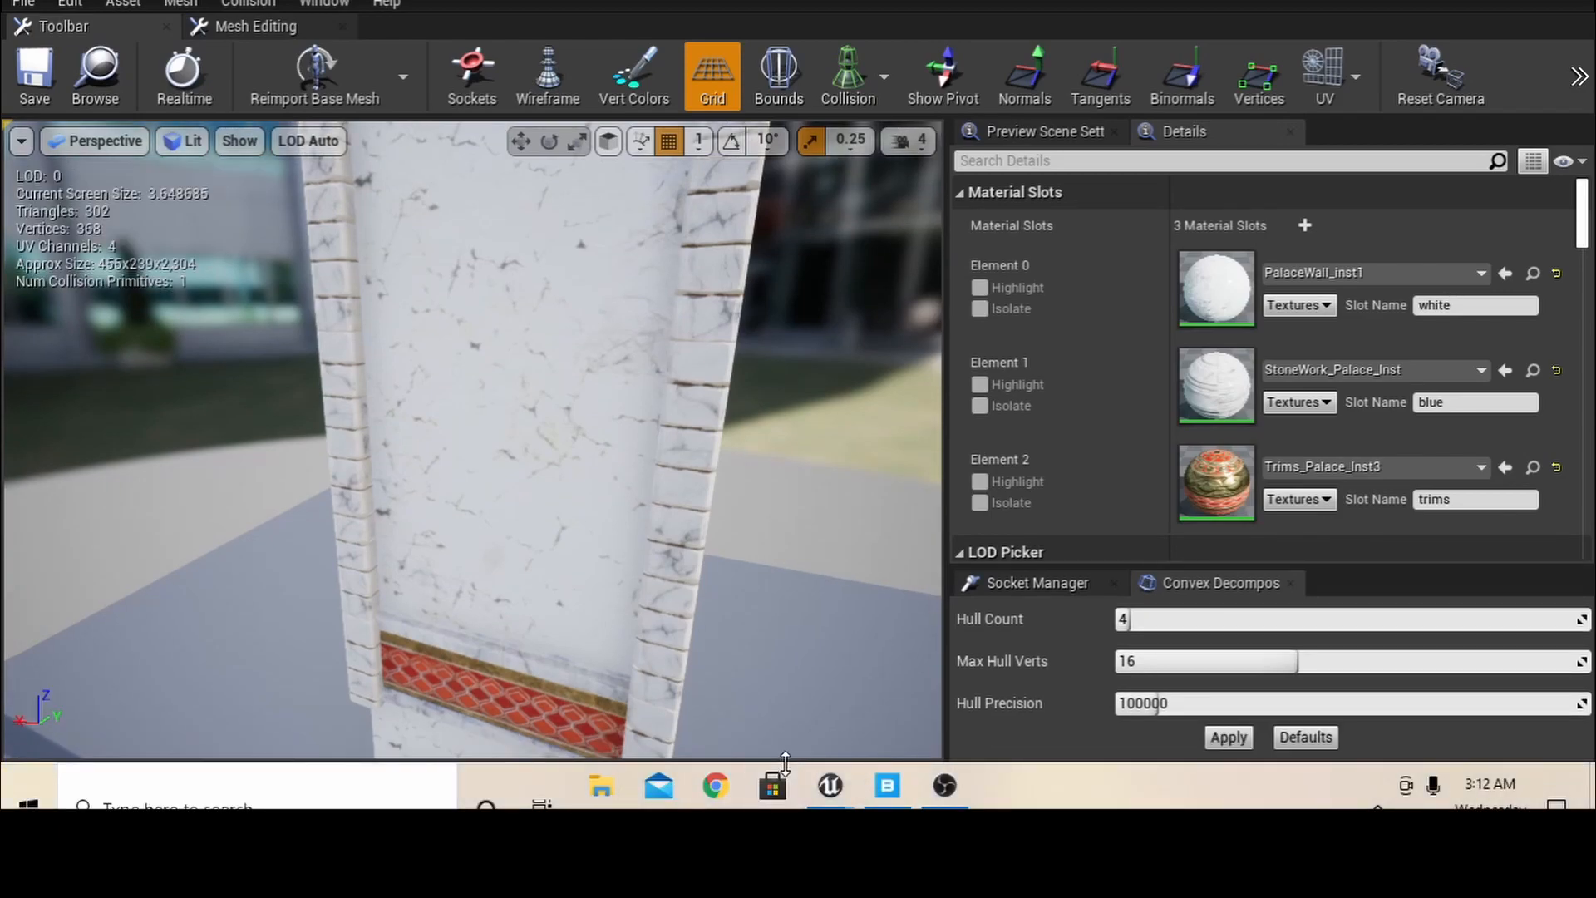
left_click_drag(788, 760, 782, 768)
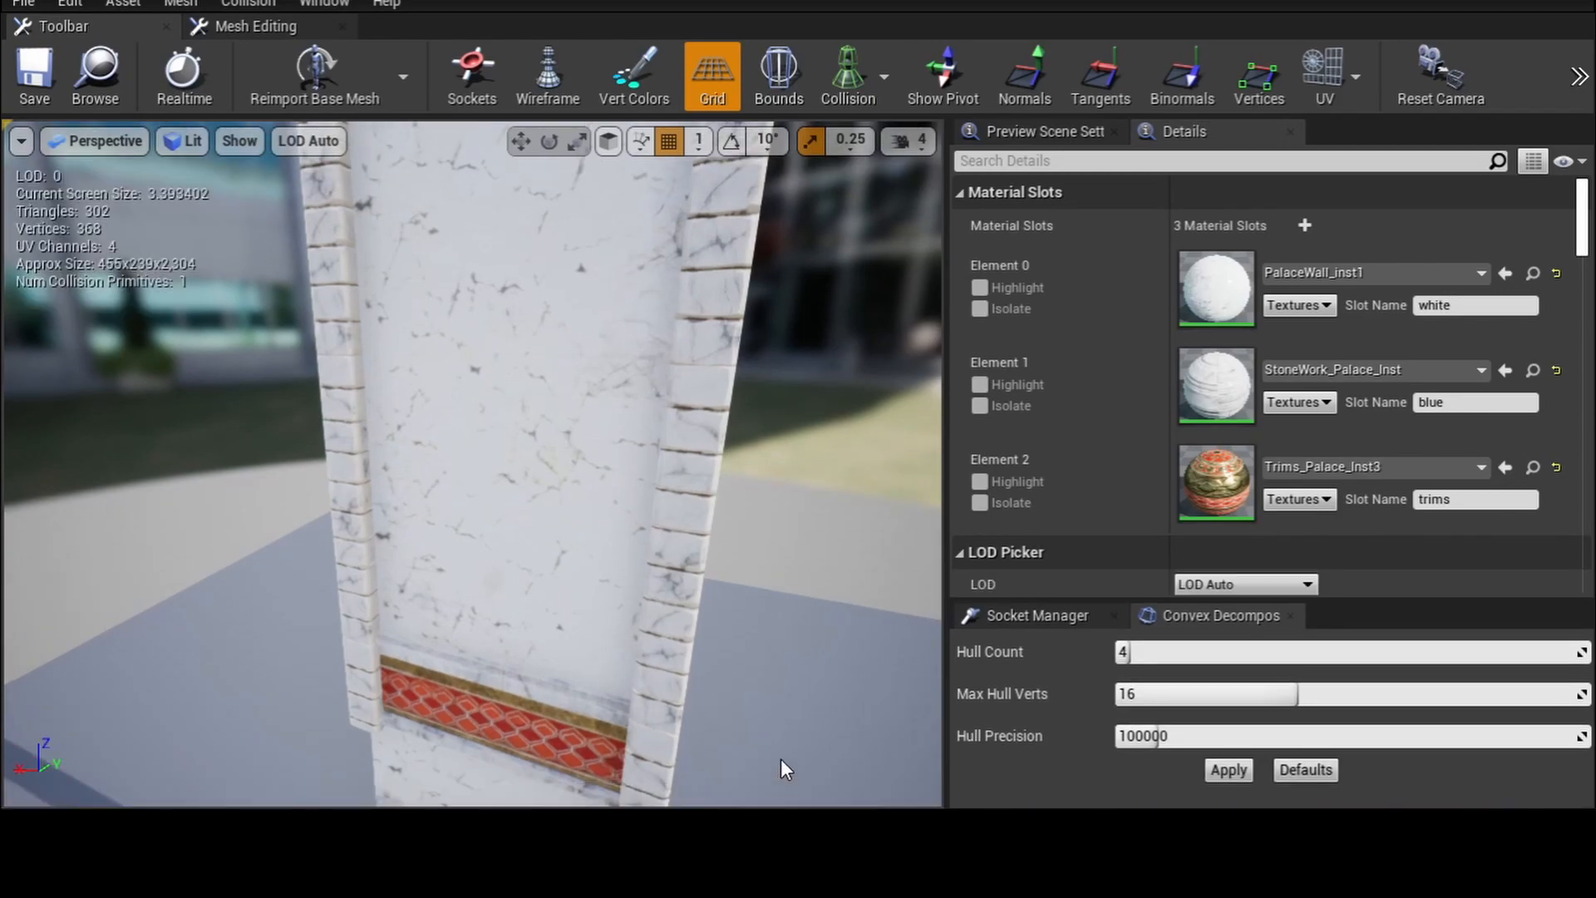
- Examine the wall mesh's marble surfaces and side stonework from several angles in the mesh preview
right_click_drag(774, 634, 391, 602)
scroll(773, 635, "down", 5)
key("d")
key("d")
scroll(751, 601, "down", 5)
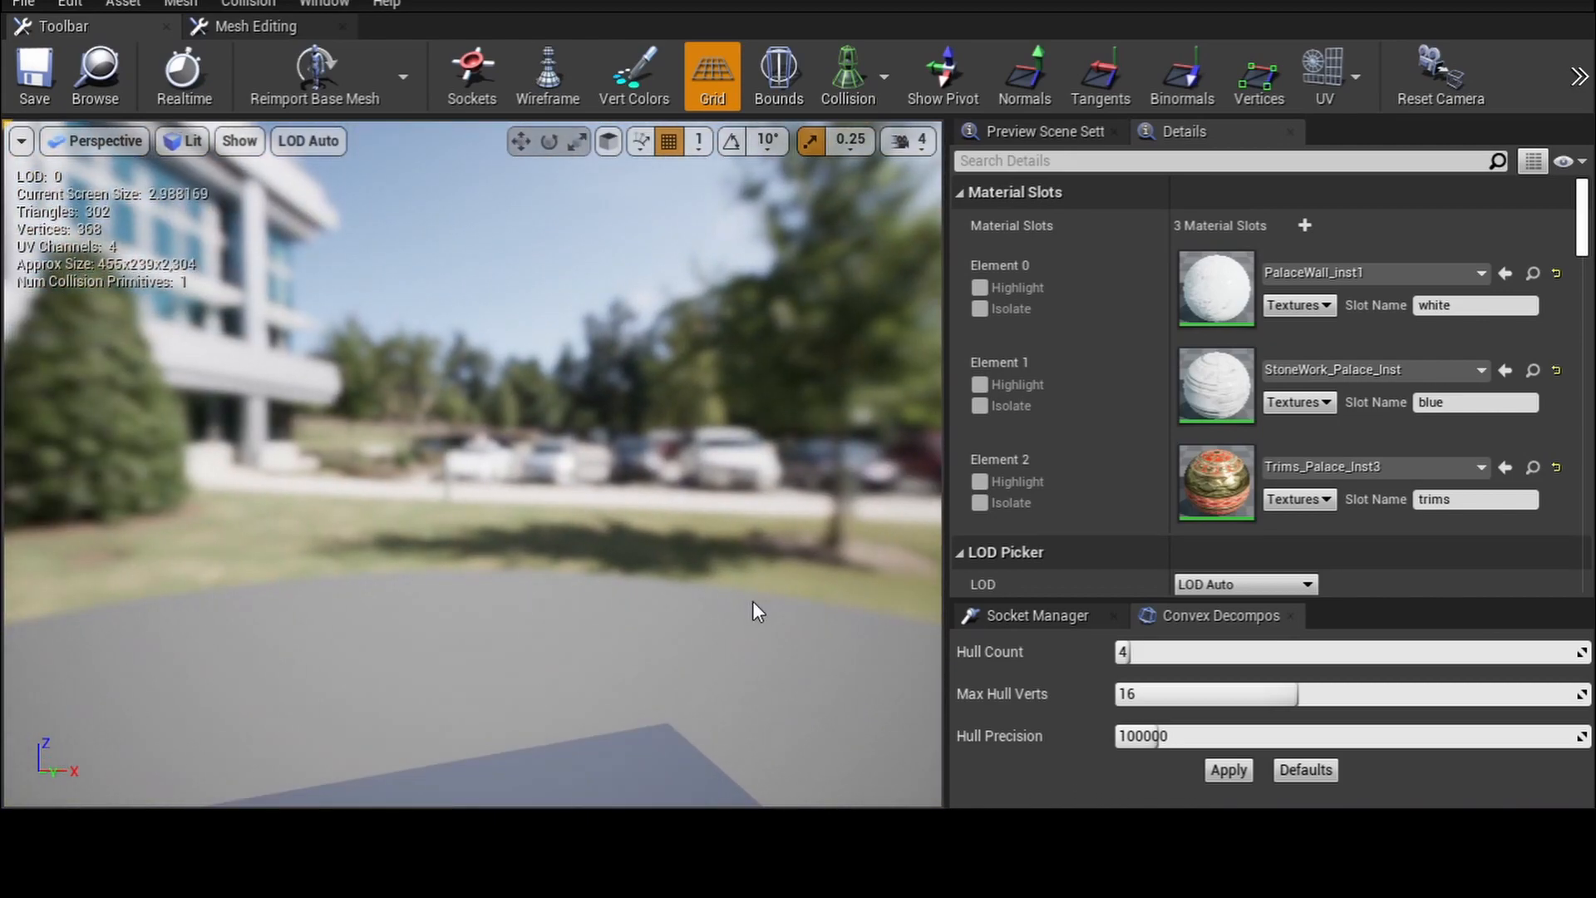
scroll(742, 606, "up", 1)
right_click_drag(741, 605, 842, 592)
key("d")
key("w")
key("s")
key("a")
scroll(700, 591, "down", 5)
key("a")
key("a")
key("d")
scroll(695, 572, "down", 3)
right_click_drag(694, 572, 783, 574)
key("a")
key("d")
right_click_drag(660, 551, 660, 551)
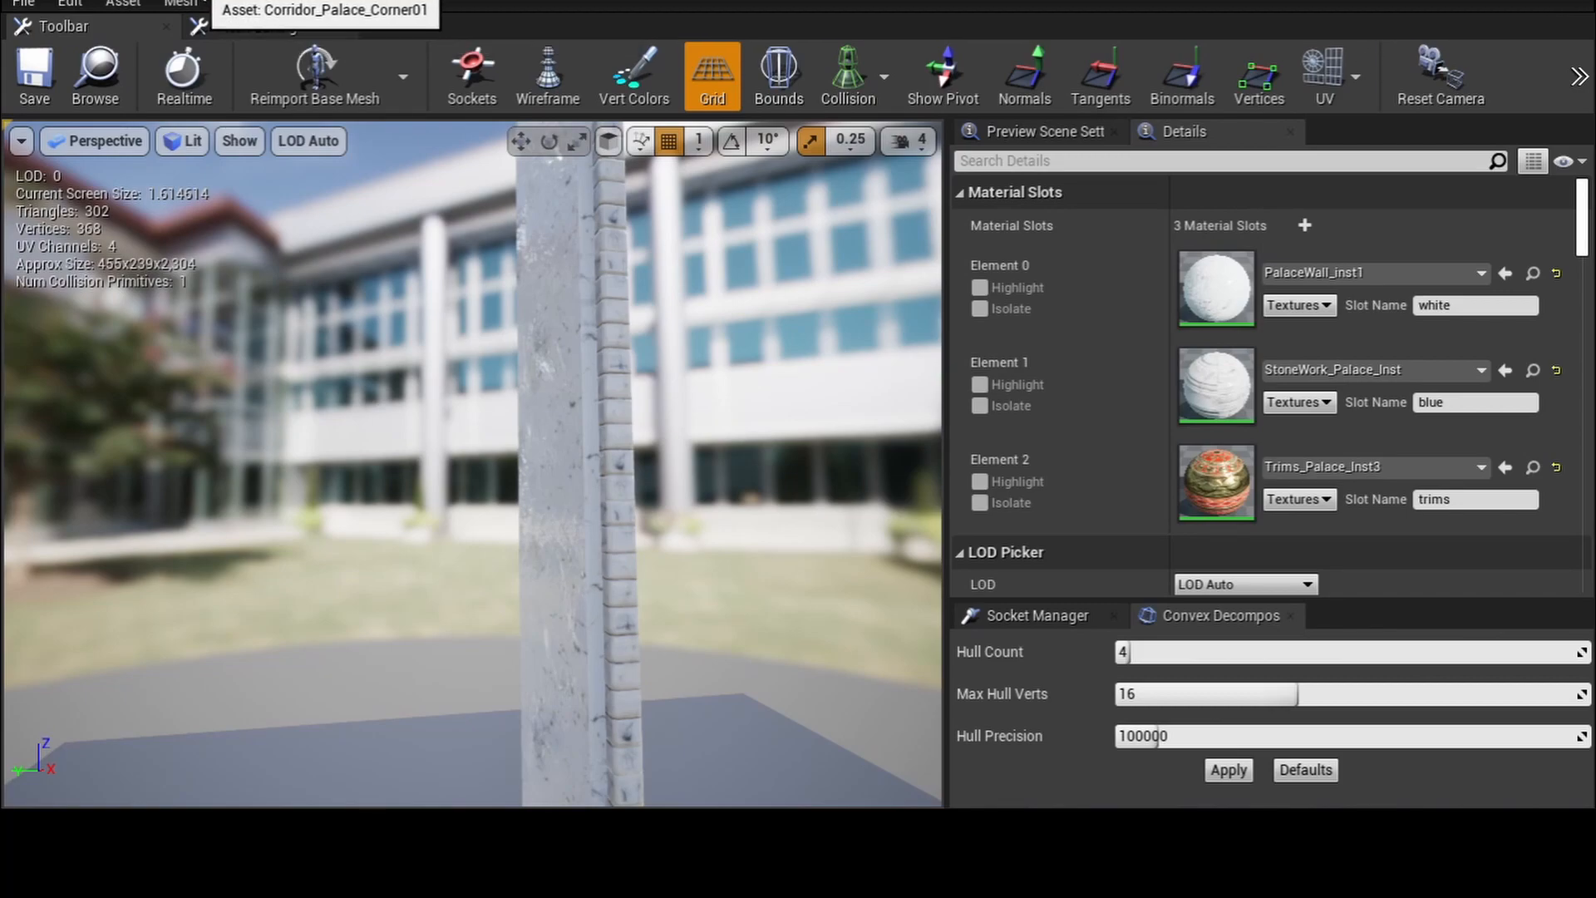
- Switch to the Corridor_Palace_Corner01 tower mesh and check the materials available for Element 0, leaving its assignment alone
left_click(236, 3)
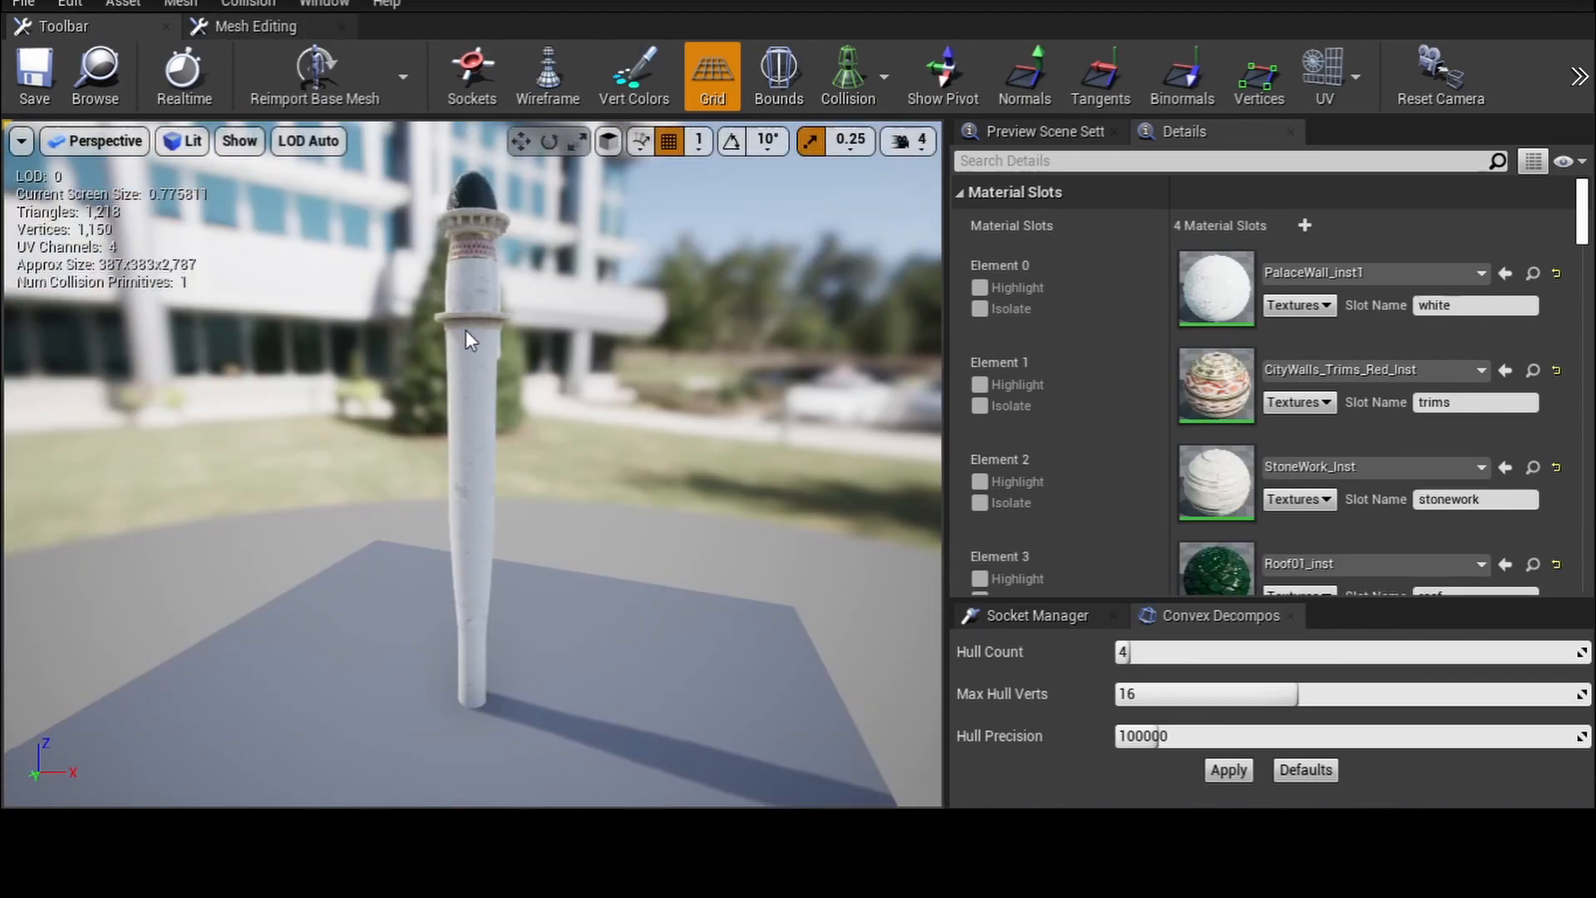
mouse_move(516, 389)
right_mouse_down()
mouse_move(556, 424)
mouse_move(522, 368)
right_mouse_up()
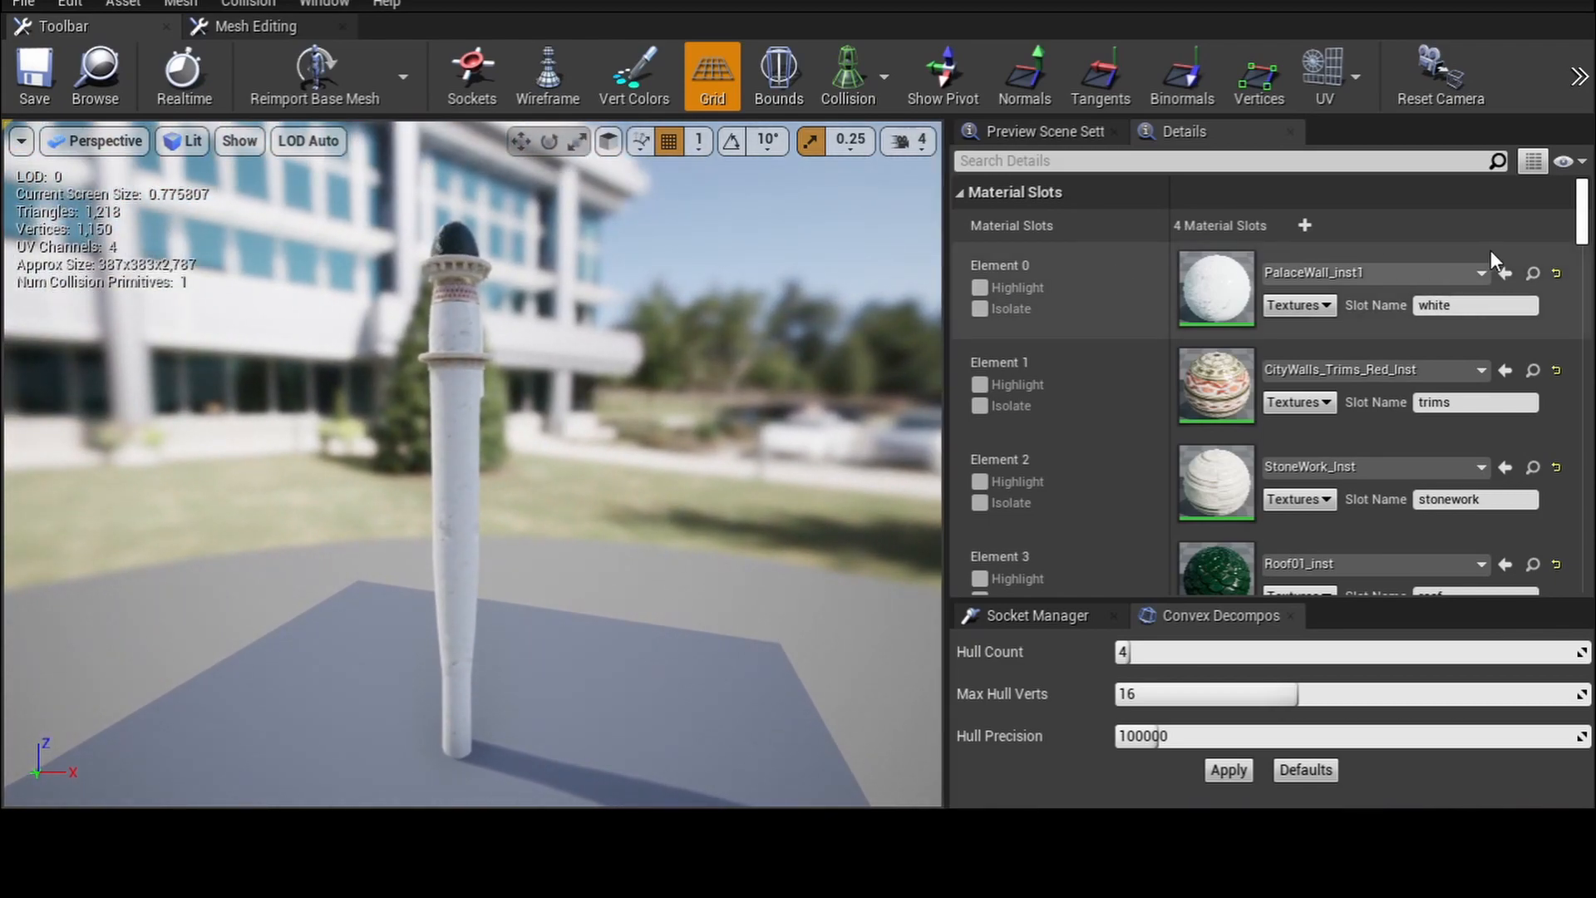
left_click(1397, 274)
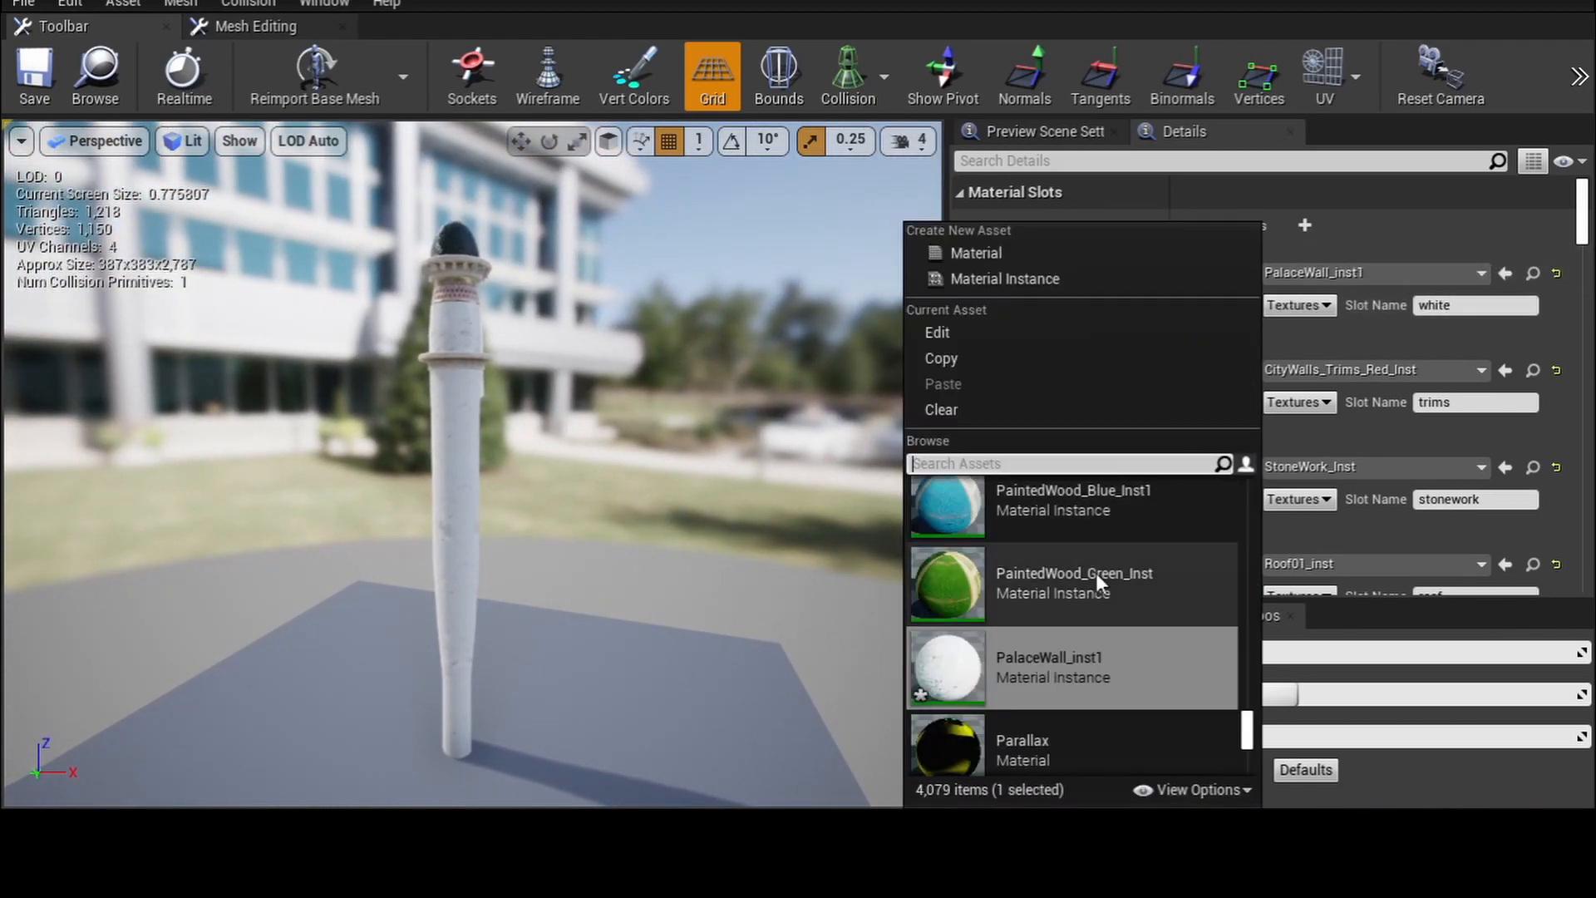
scroll(1059, 630, "down", 1)
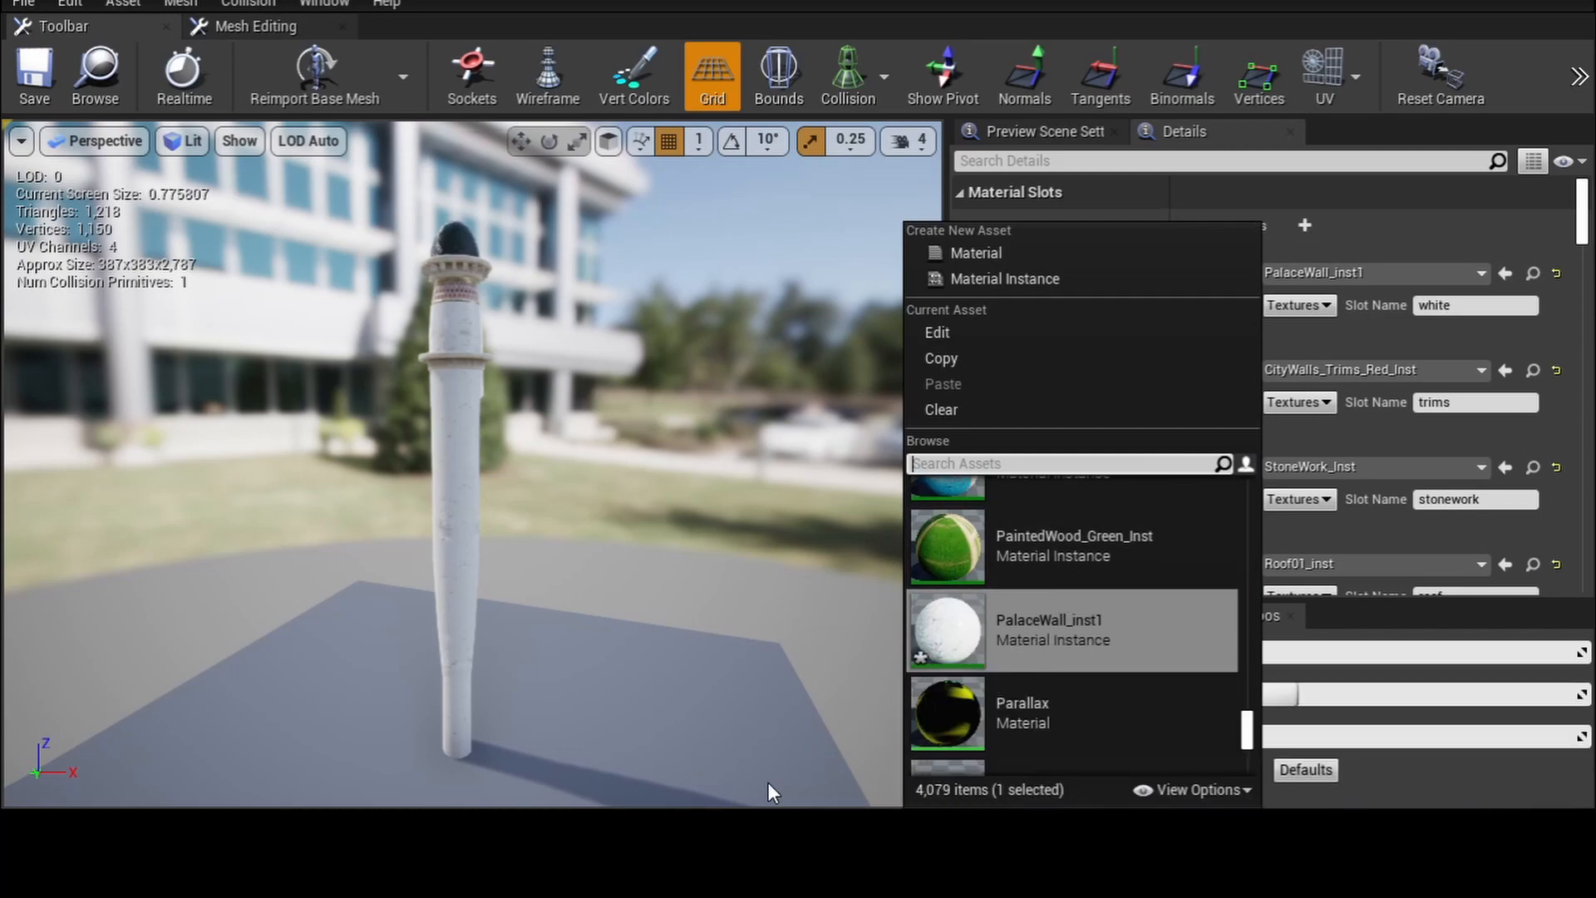
left_click(753, 804)
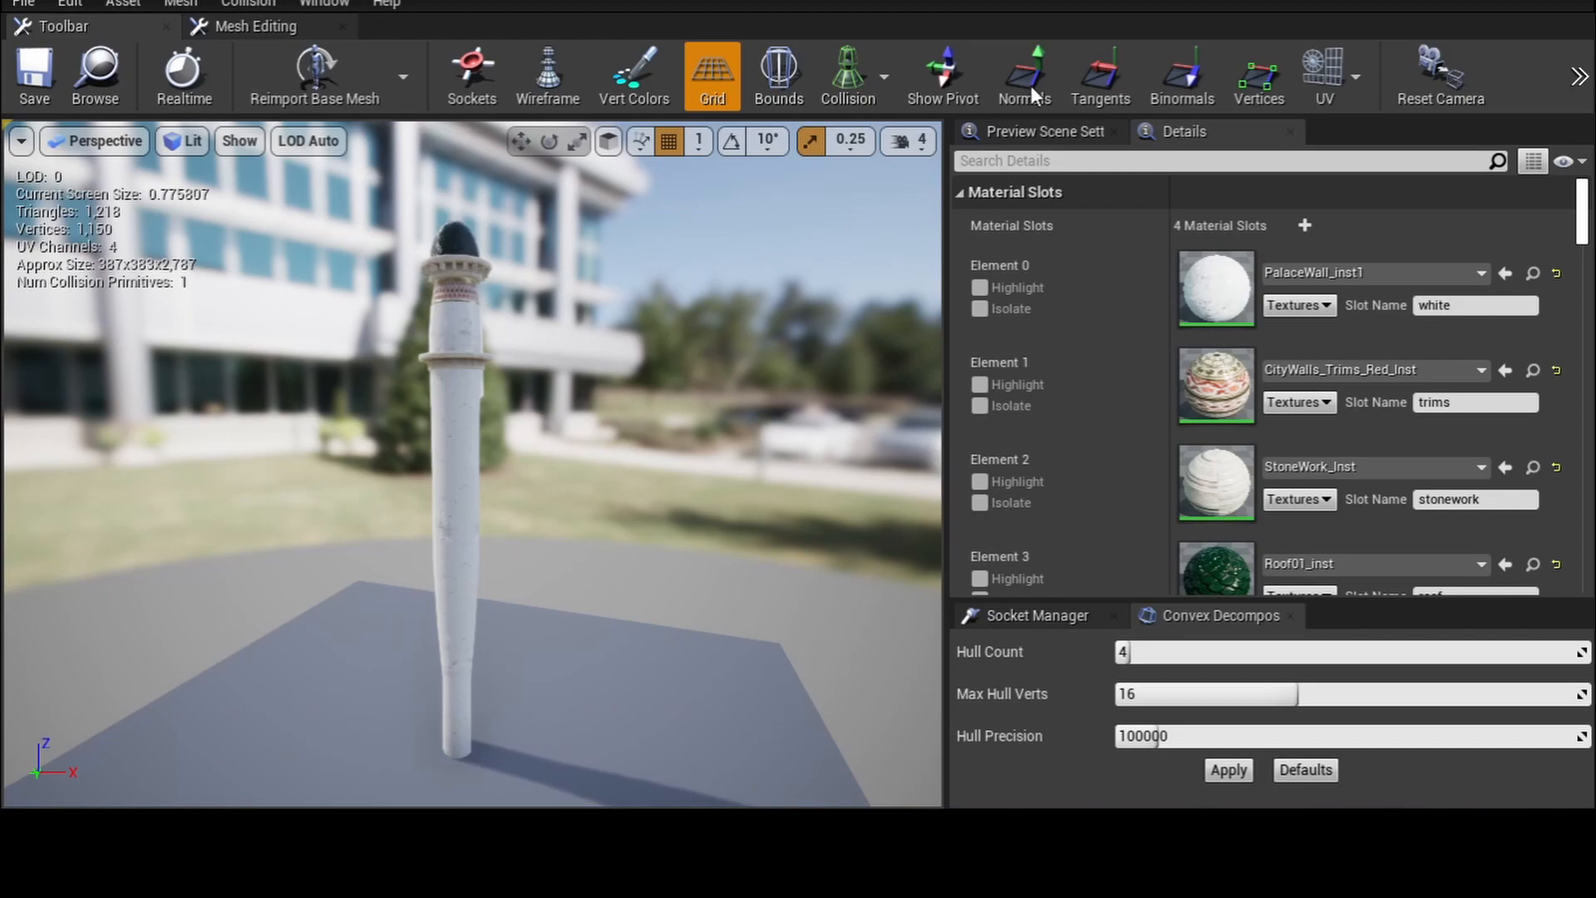
- Shrink the mesh editor window so the Content Browser is accessible beside it, with the tower shaft in close view
scroll(881, 587, "down", 1)
left_click(1183, 75)
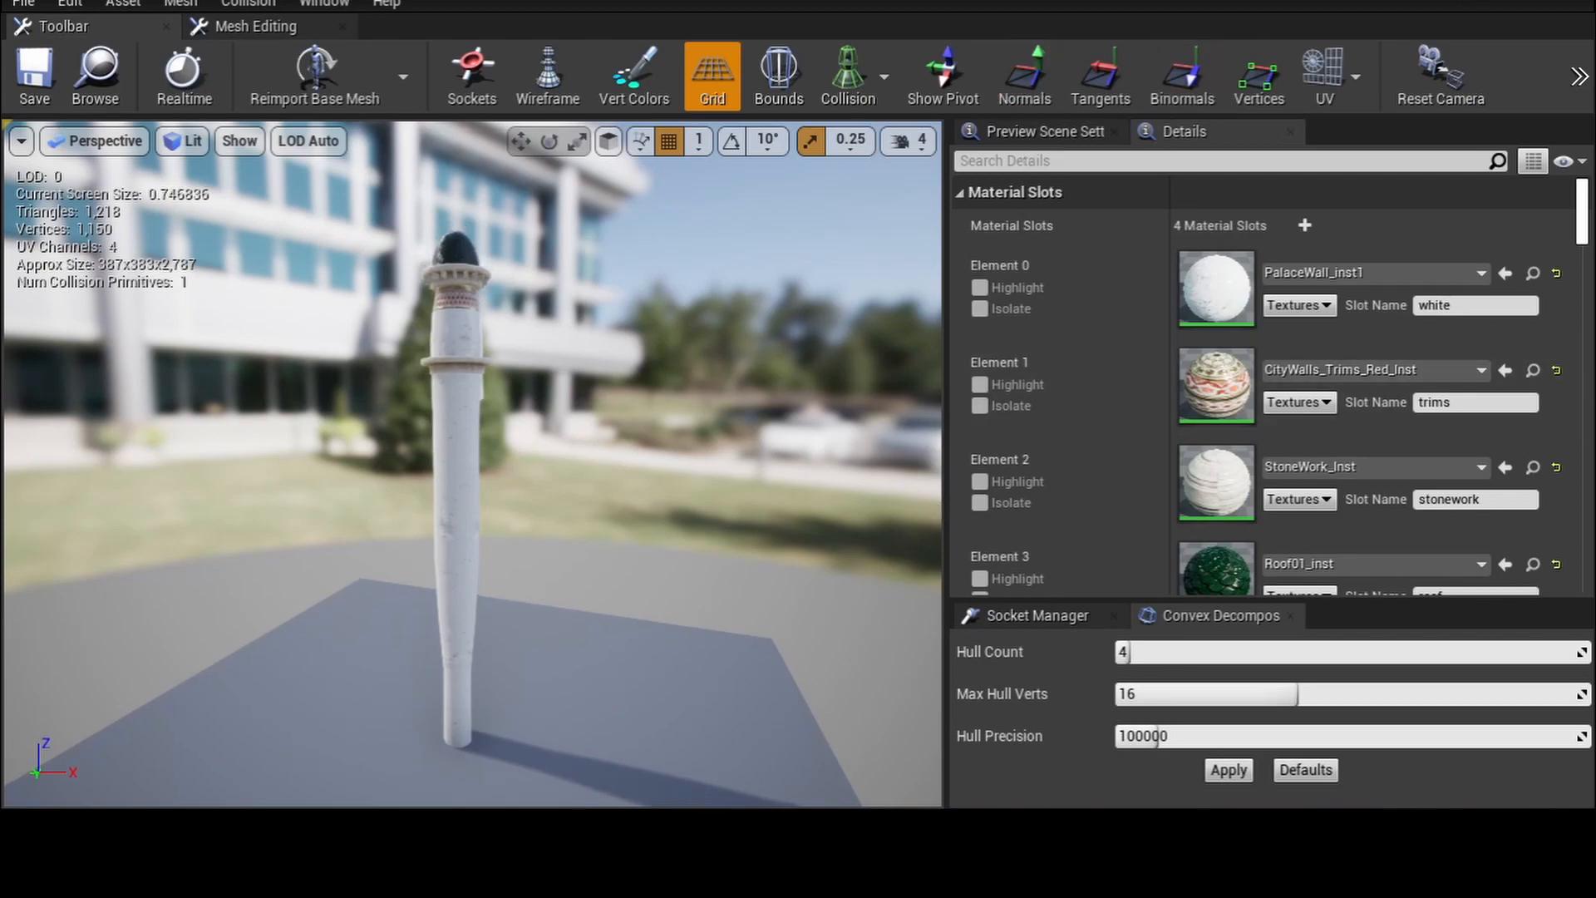
left_click(1520, 2)
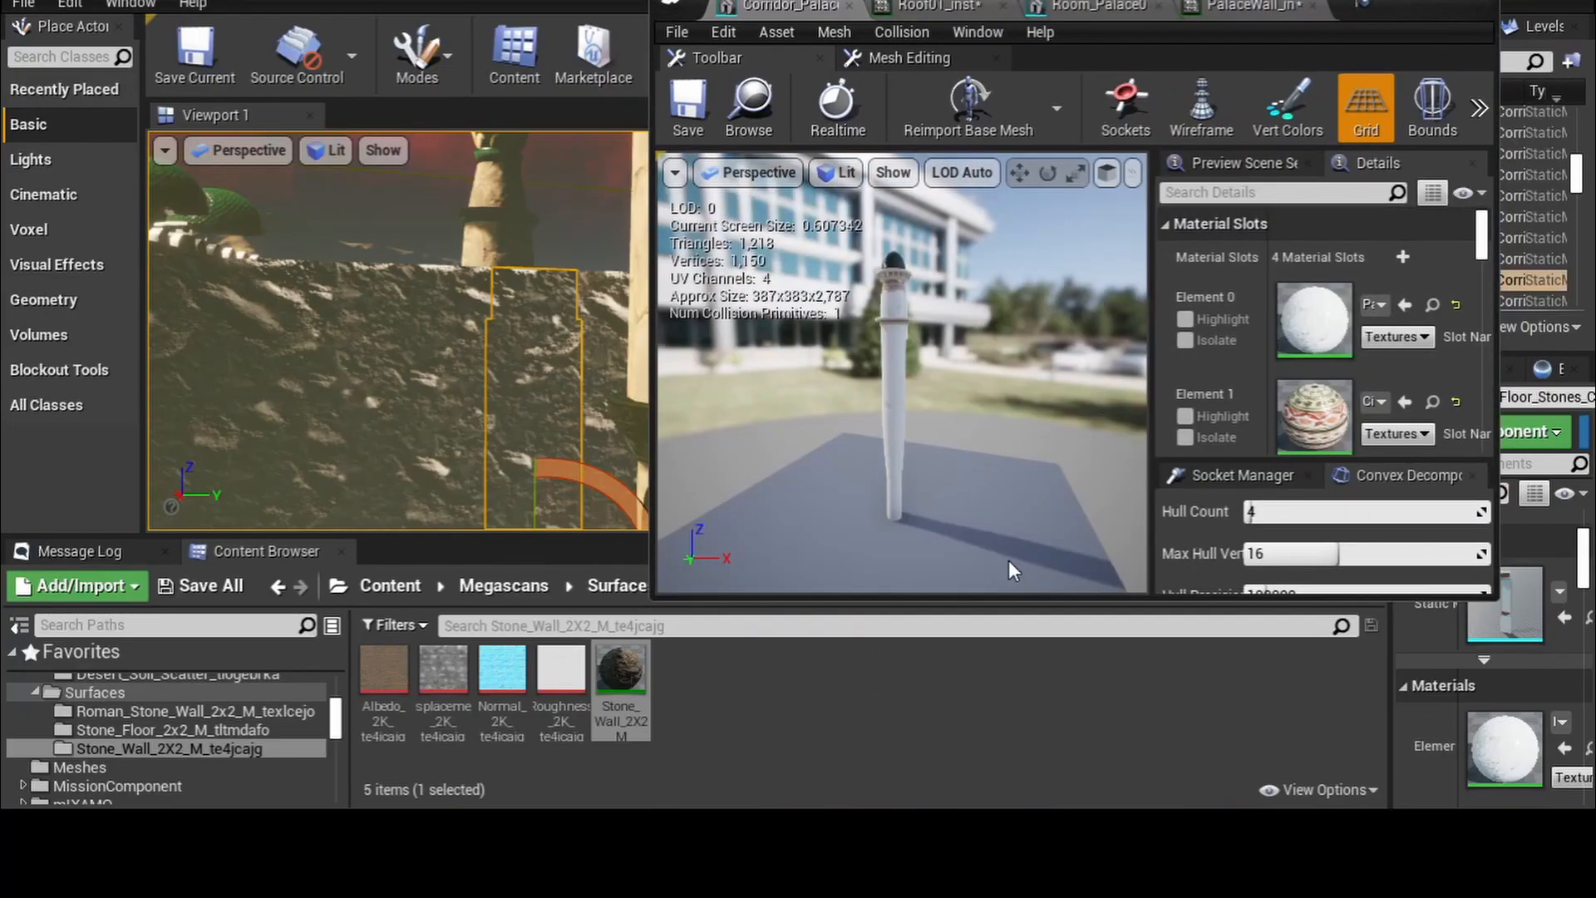
scroll(970, 425, "up", 6)
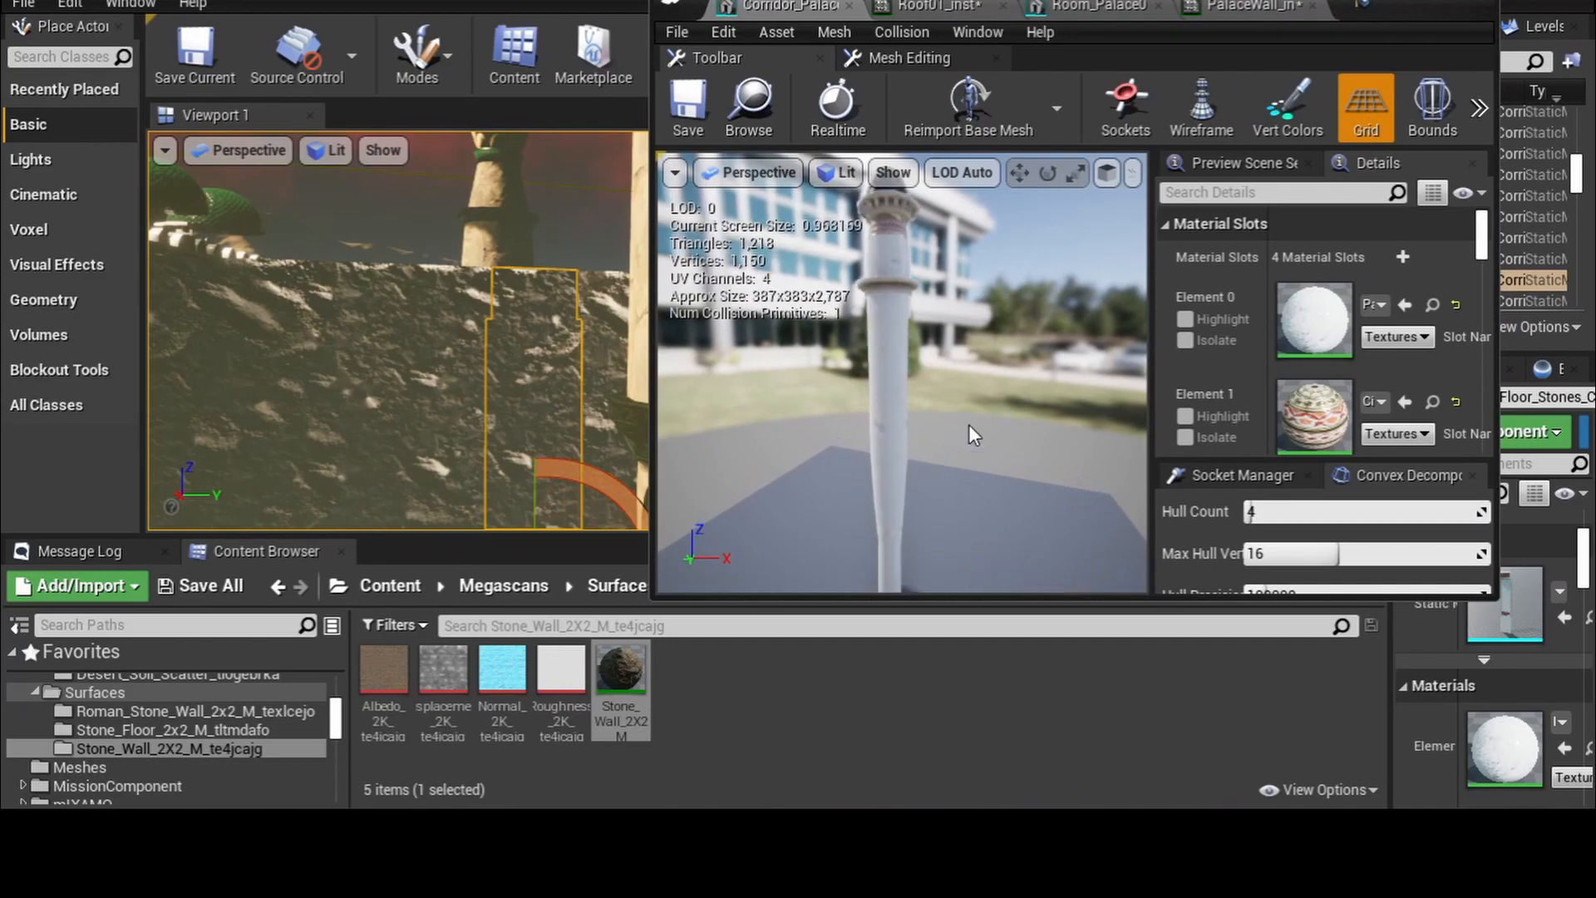
- Try the Stone_Wall_2X2_M material on Element 0 of the tower mesh, inspect the shaft, and undo the assignment
left_click_drag(621, 672, 1288, 343)
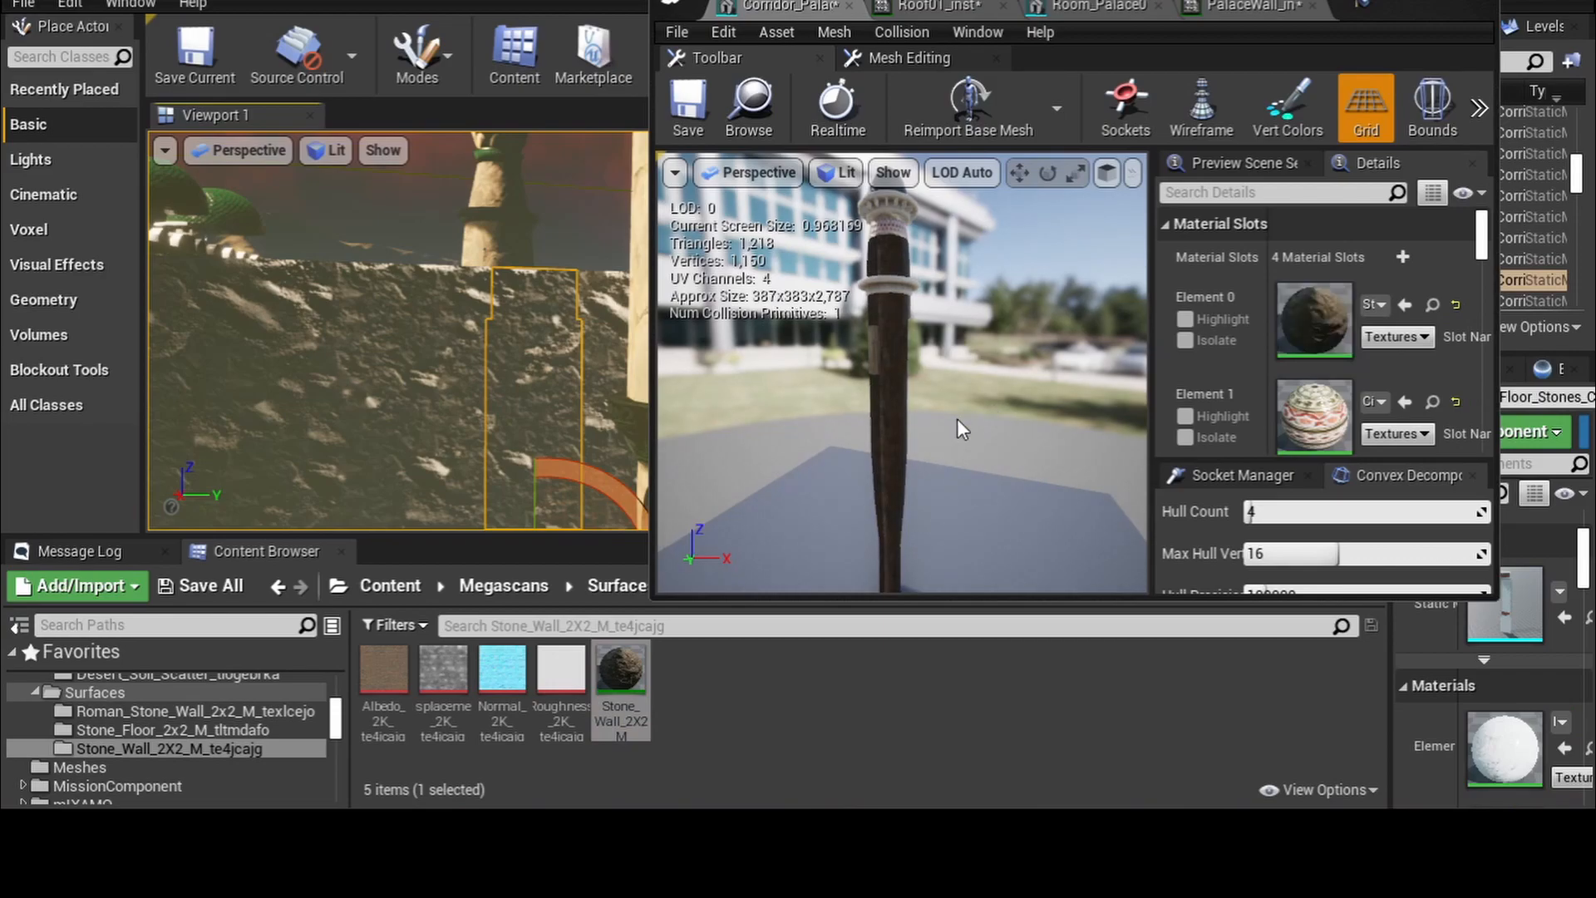
left_click_drag(956, 418, 953, 403)
right_click_drag(953, 404, 948, 326)
scroll(956, 418, "up", 6)
right_click_drag(957, 417, 701, 379)
right_click_drag(902, 373, 997, 405)
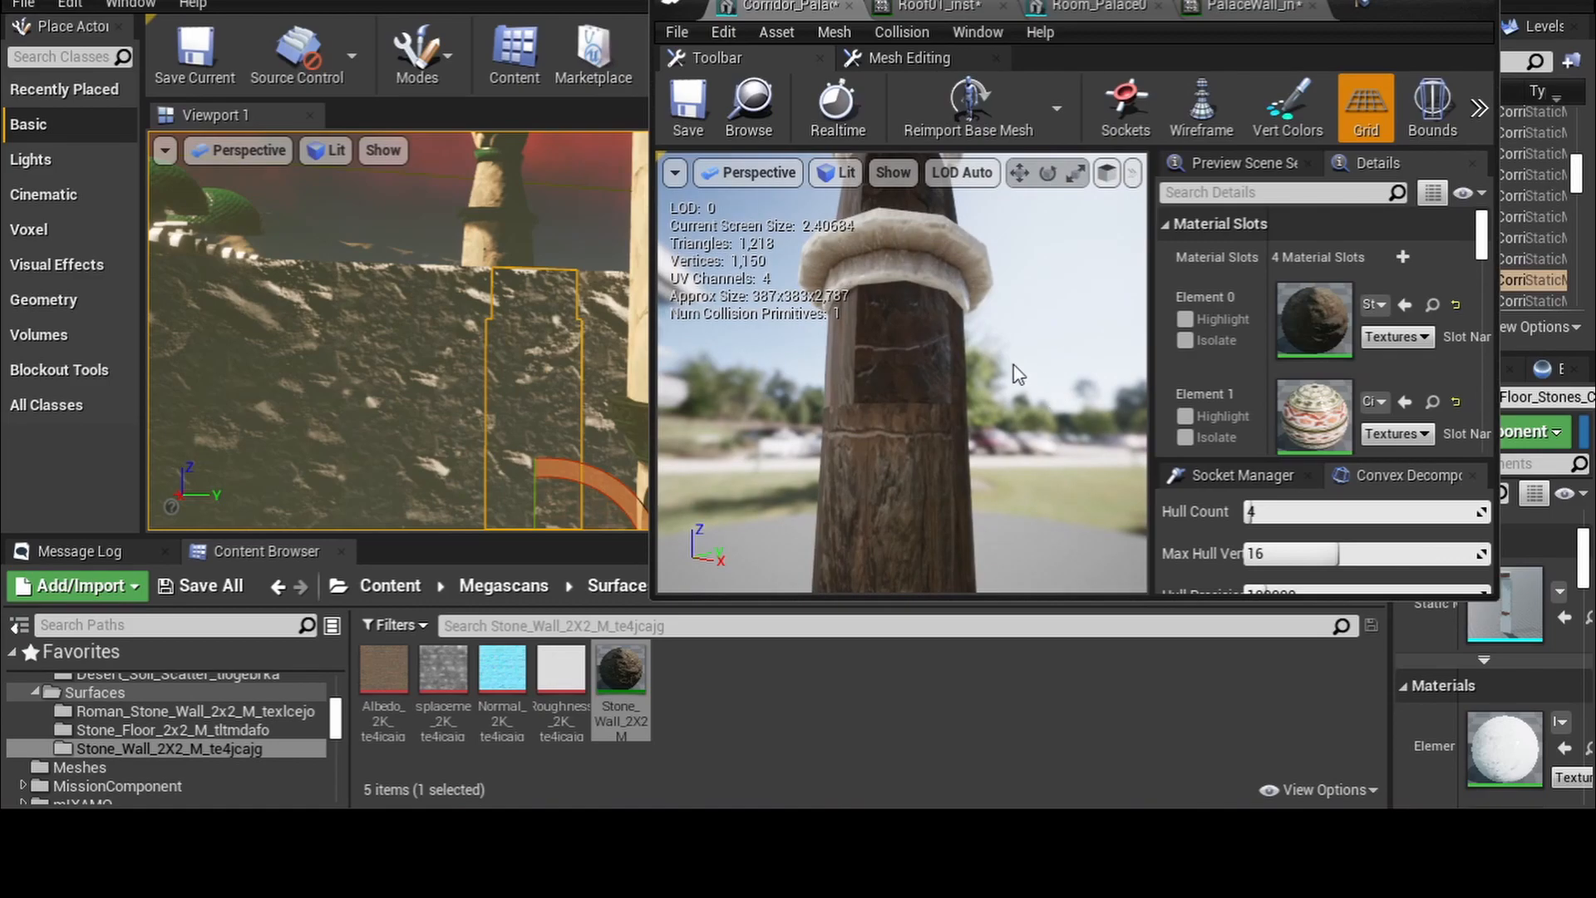
left_click(68, 5)
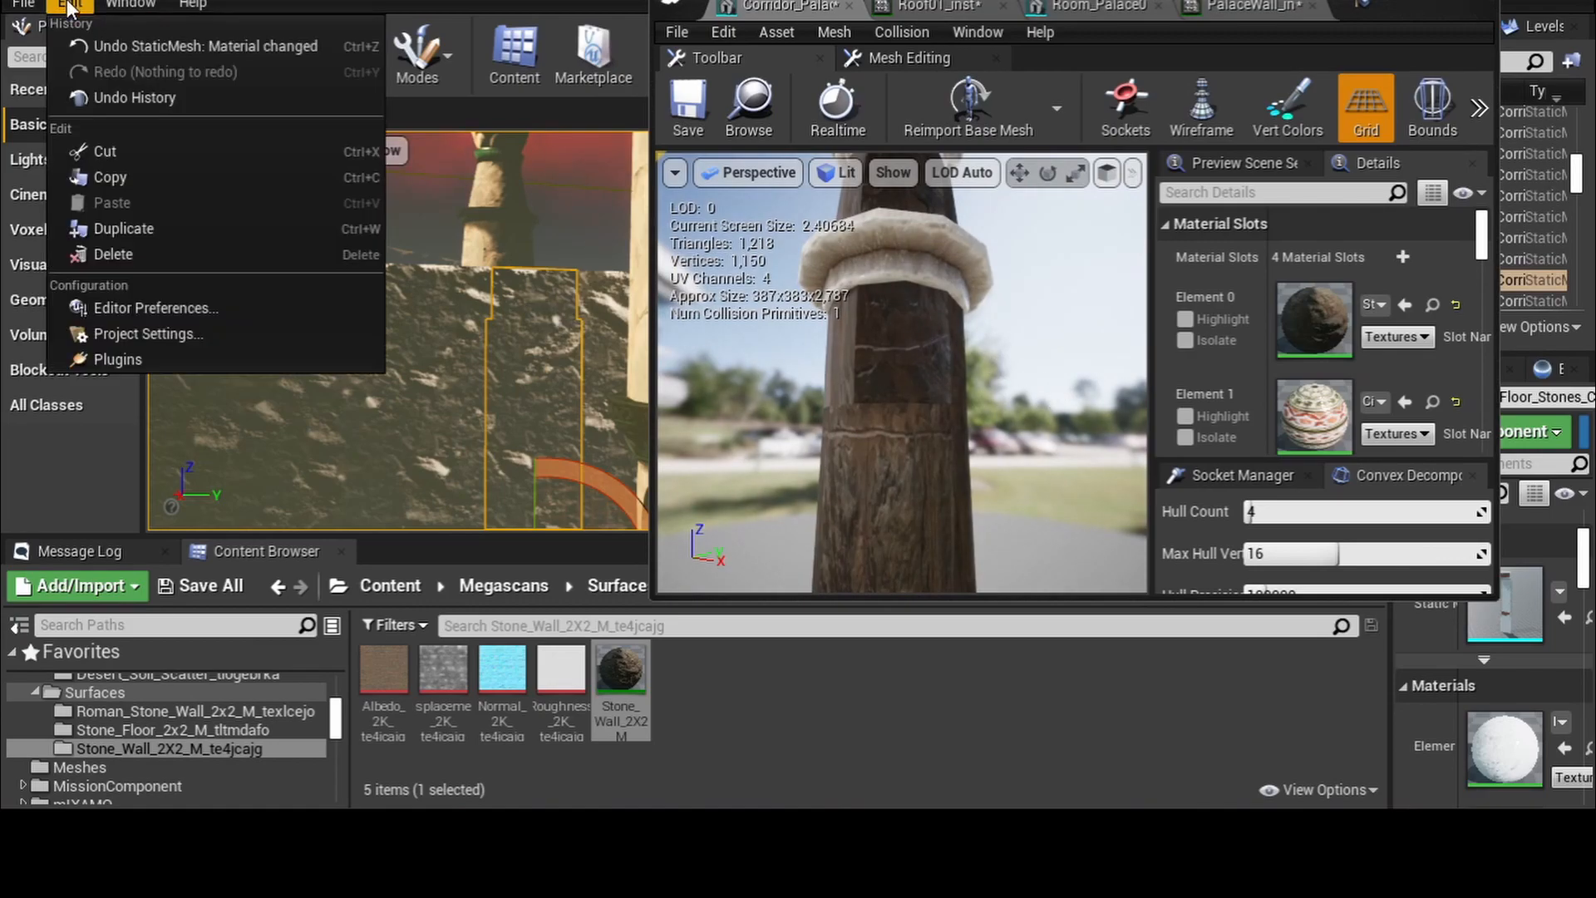
left_click(93, 45)
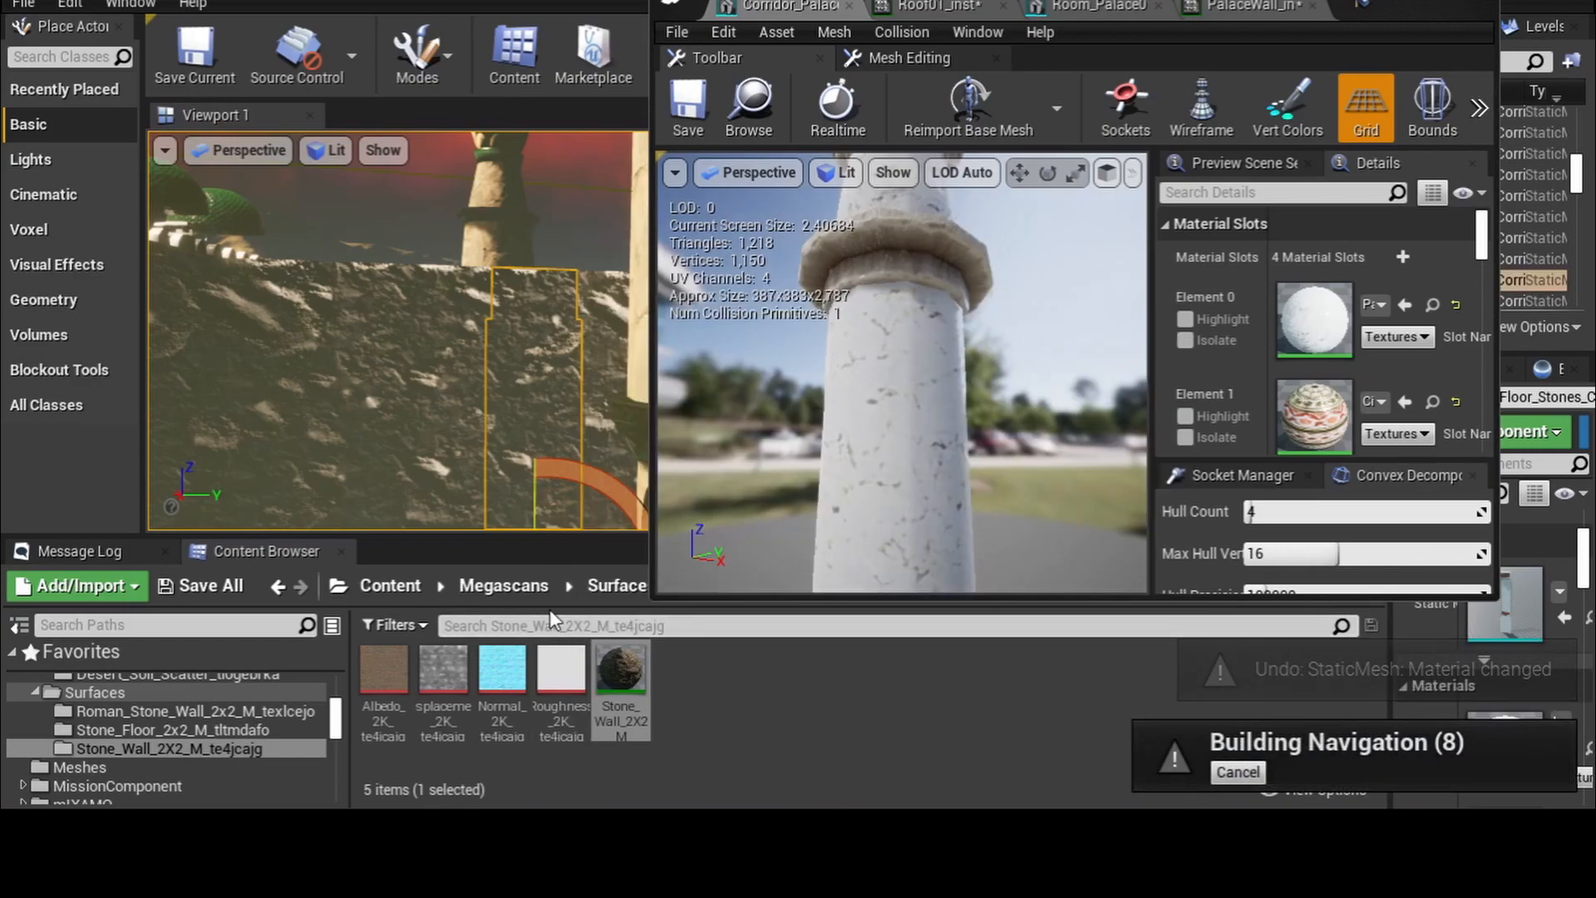
- Try the Roman_Stone_Wall_2x2_M_texlcejo material on Element 0 of the tower mesh and undo the assignment
left_click(602, 587)
left_click(380, 682)
double_click(380, 682)
left_click(561, 666)
left_click_drag(628, 649, 1314, 320)
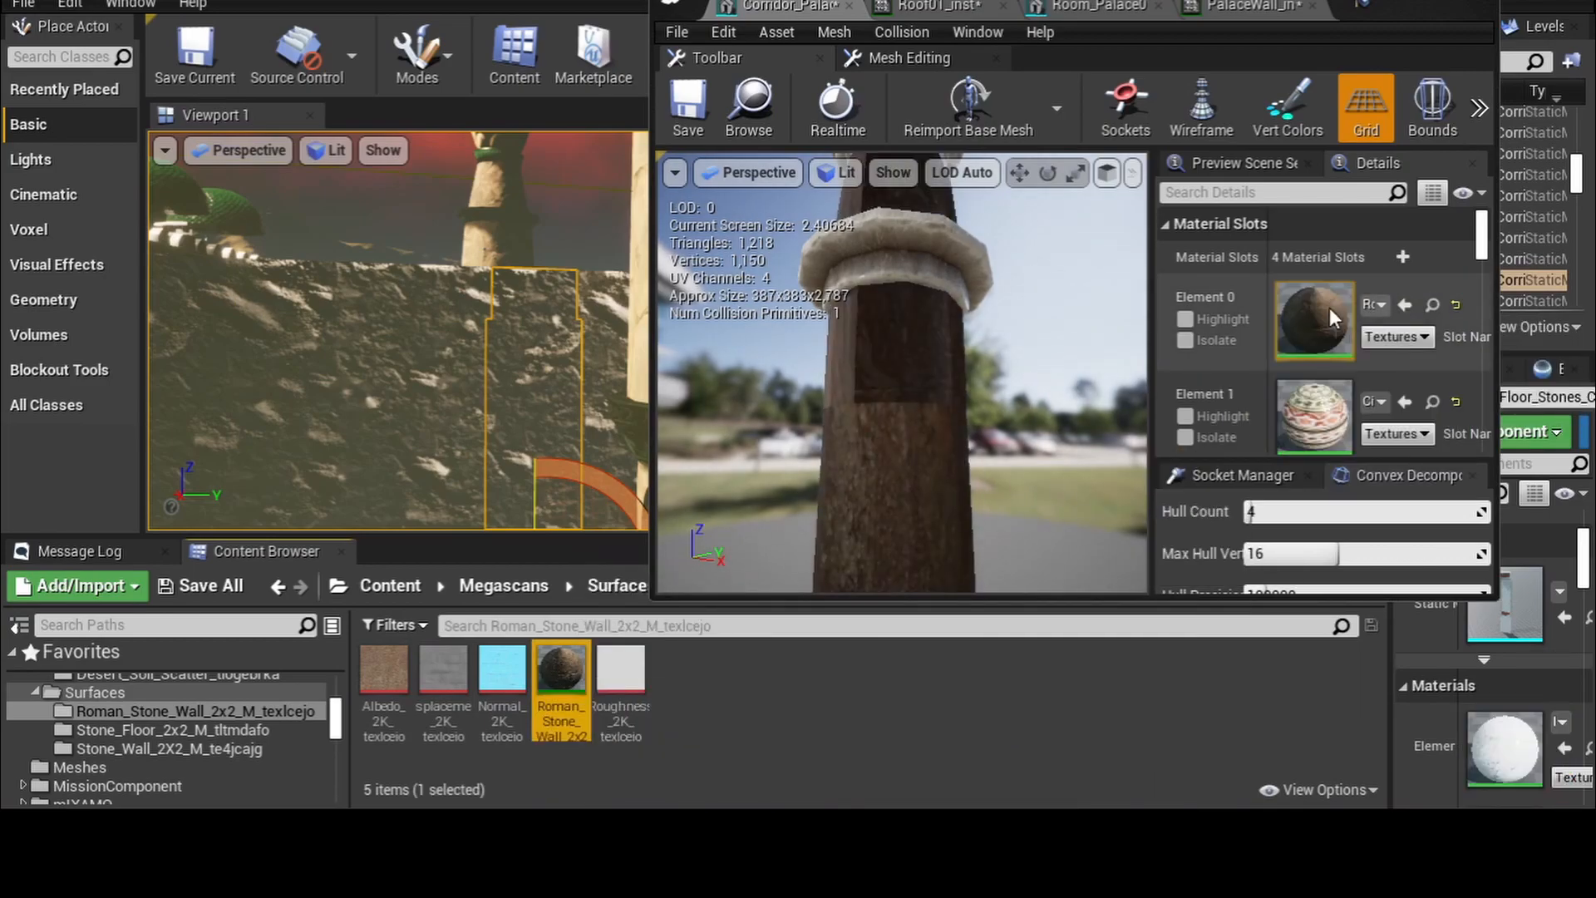
left_click_drag(1037, 368, 856, 369)
left_click(1374, 305)
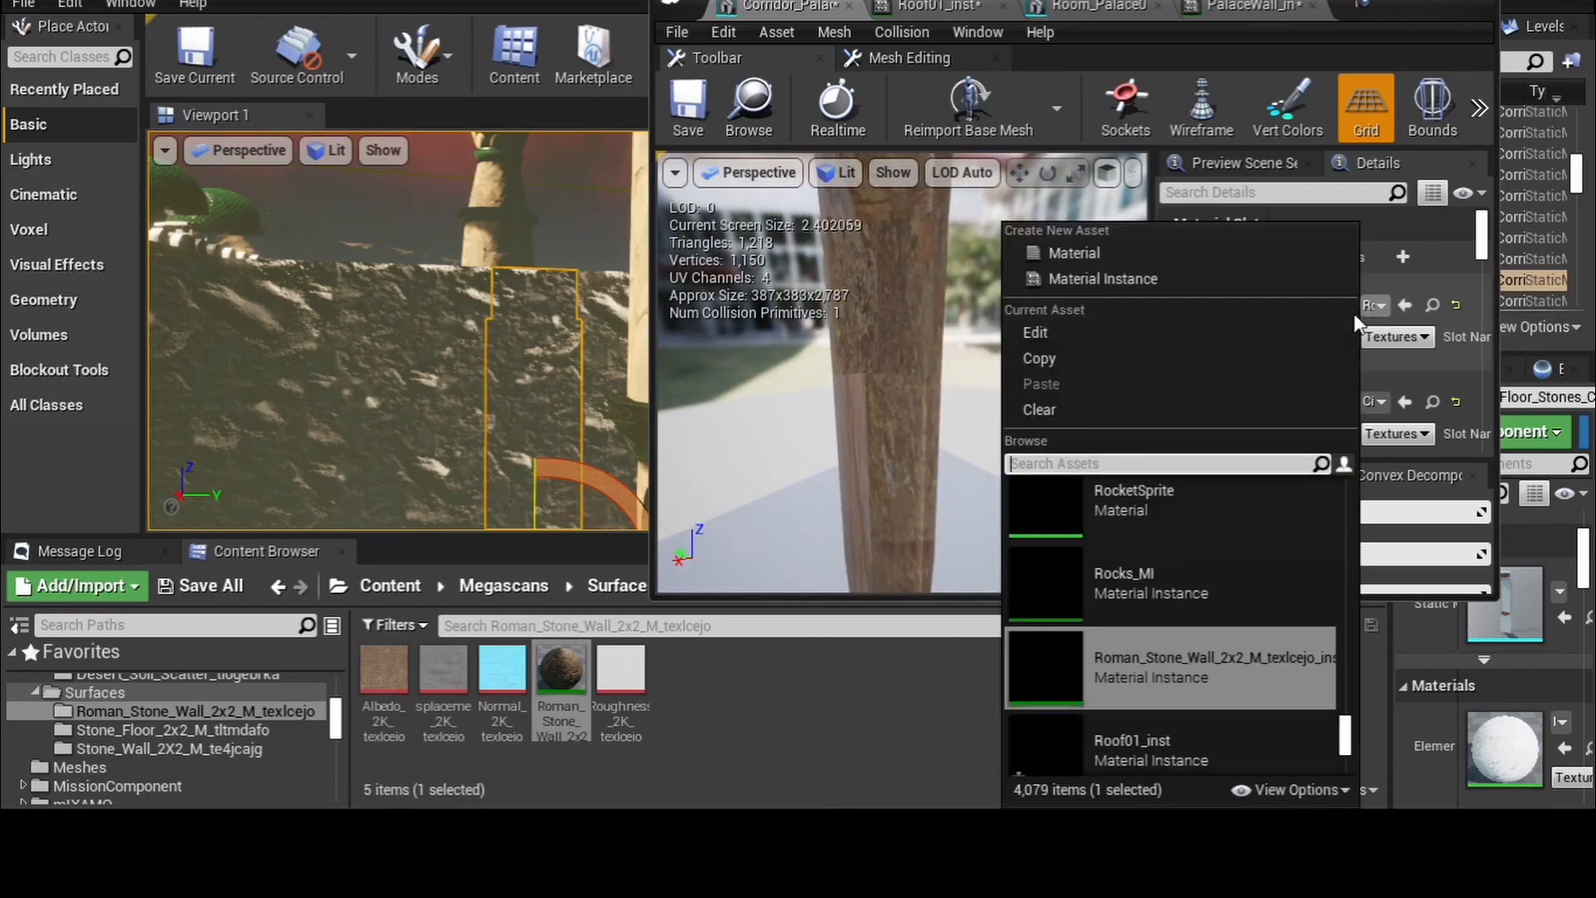
left_click(717, 35)
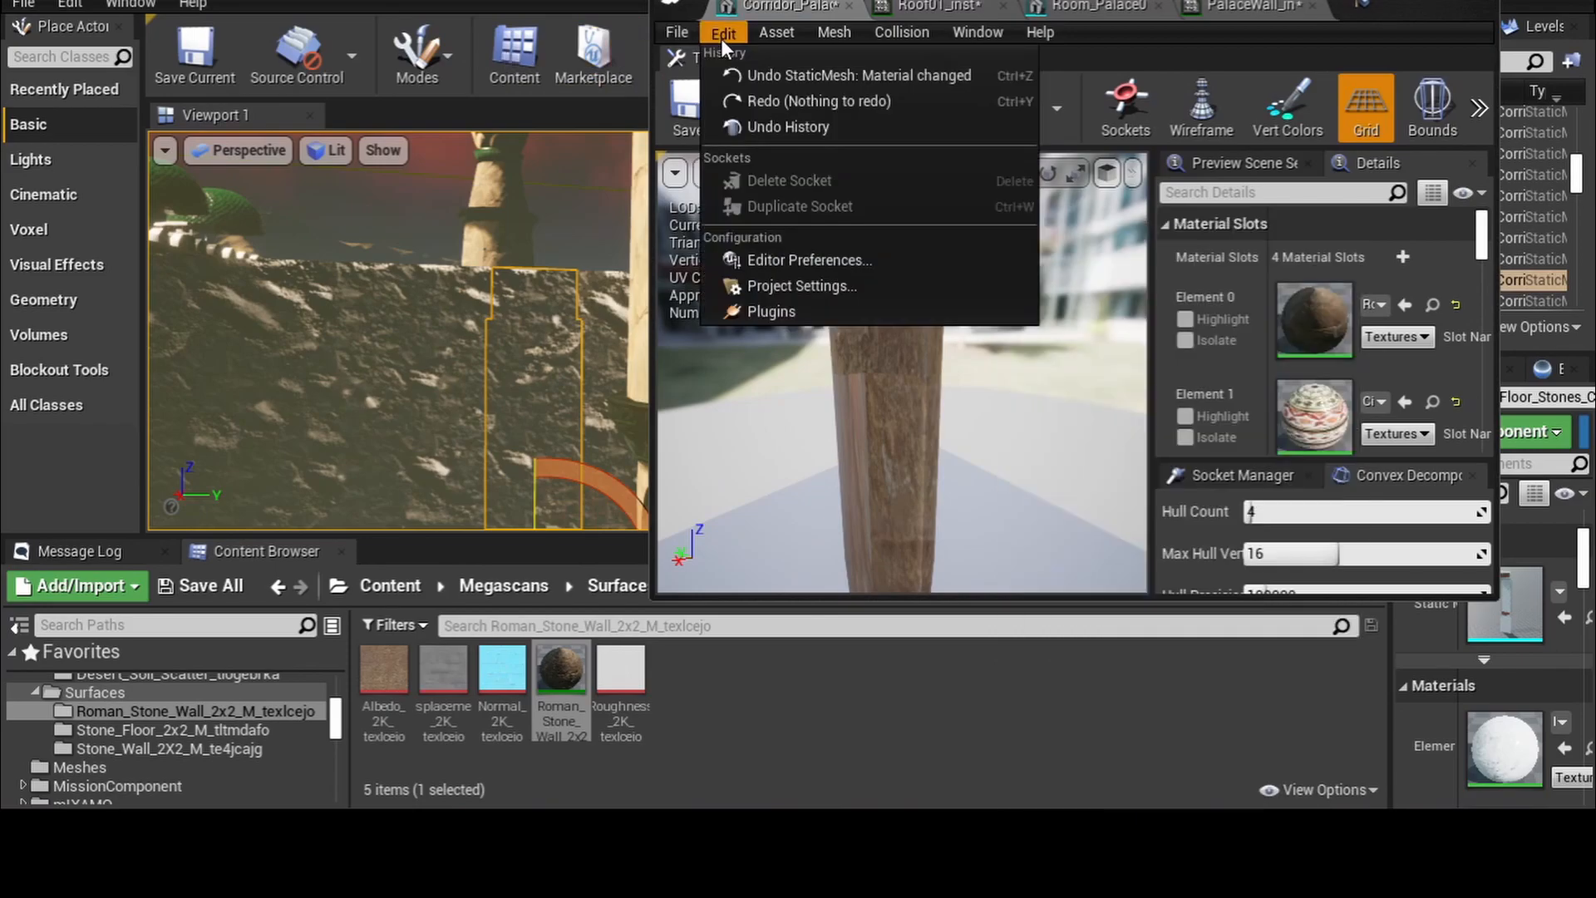
left_click(783, 75)
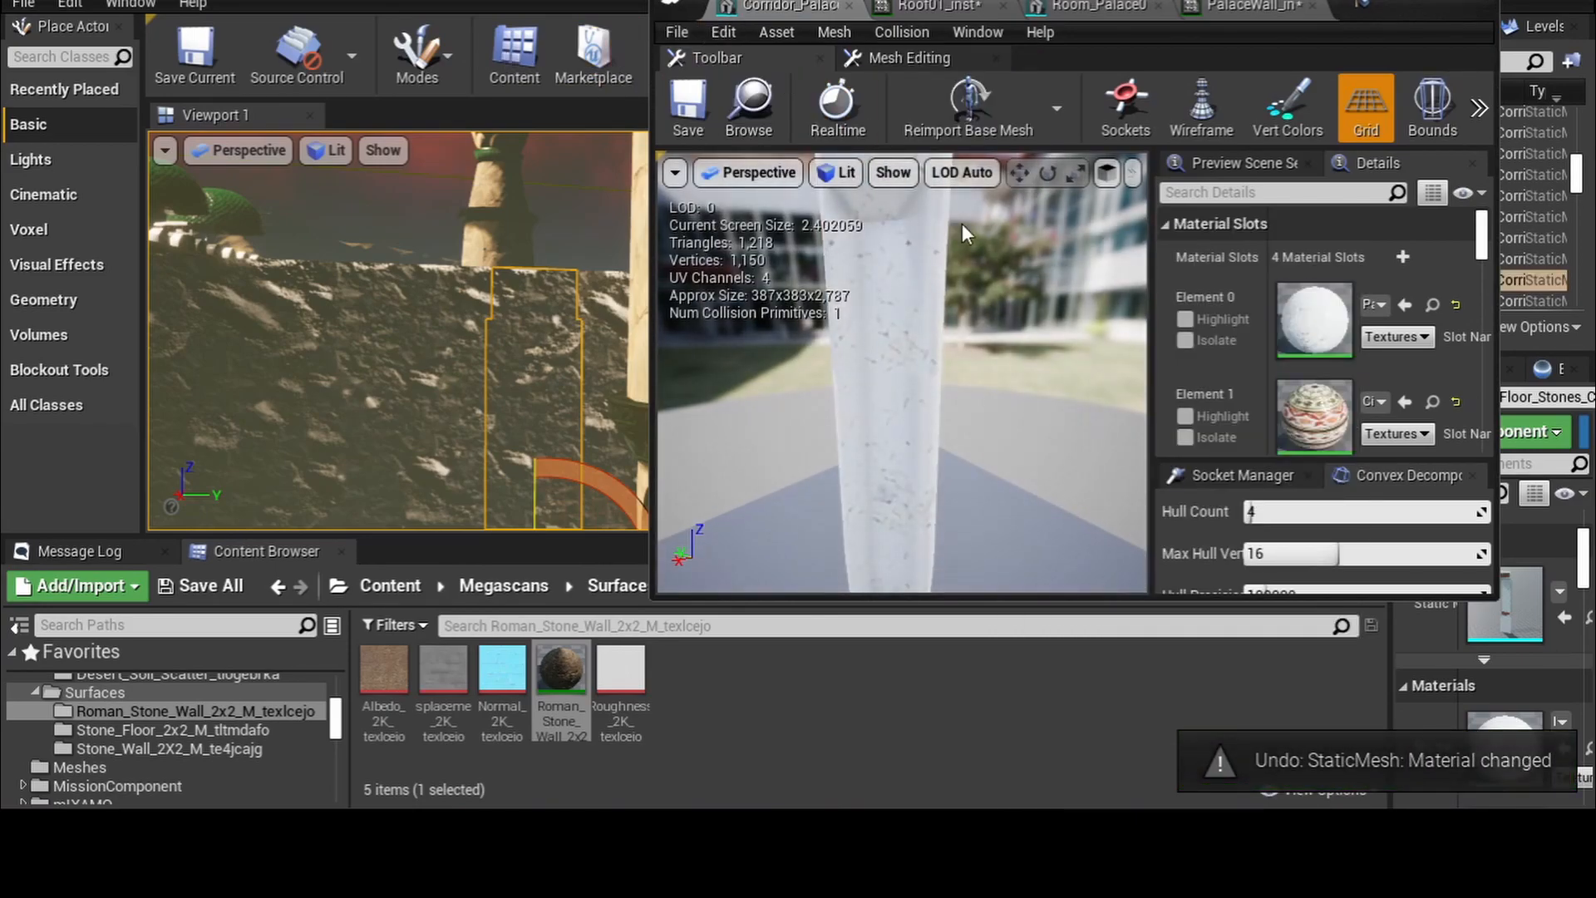
- Open the tower's PalaceWall_inst1 material instance and look through its scalar and vector parameter values
mouse_move(1081, 357)
right_mouse_down()
mouse_move(1015, 391)
mouse_move(1073, 327)
right_mouse_up()
key("s")
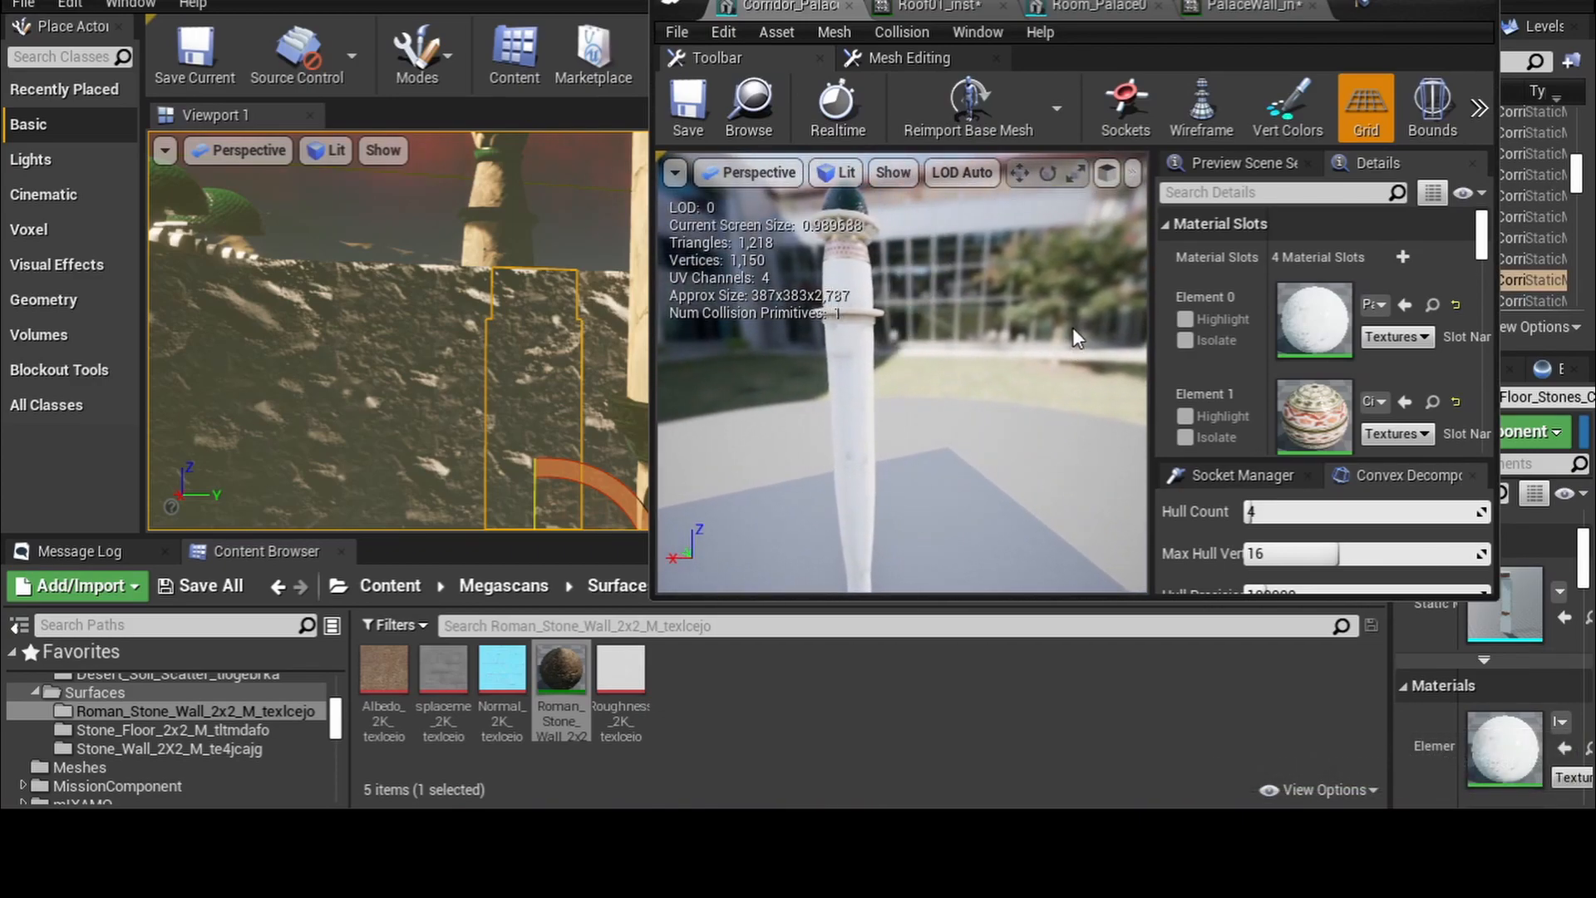
double_click(1345, 323)
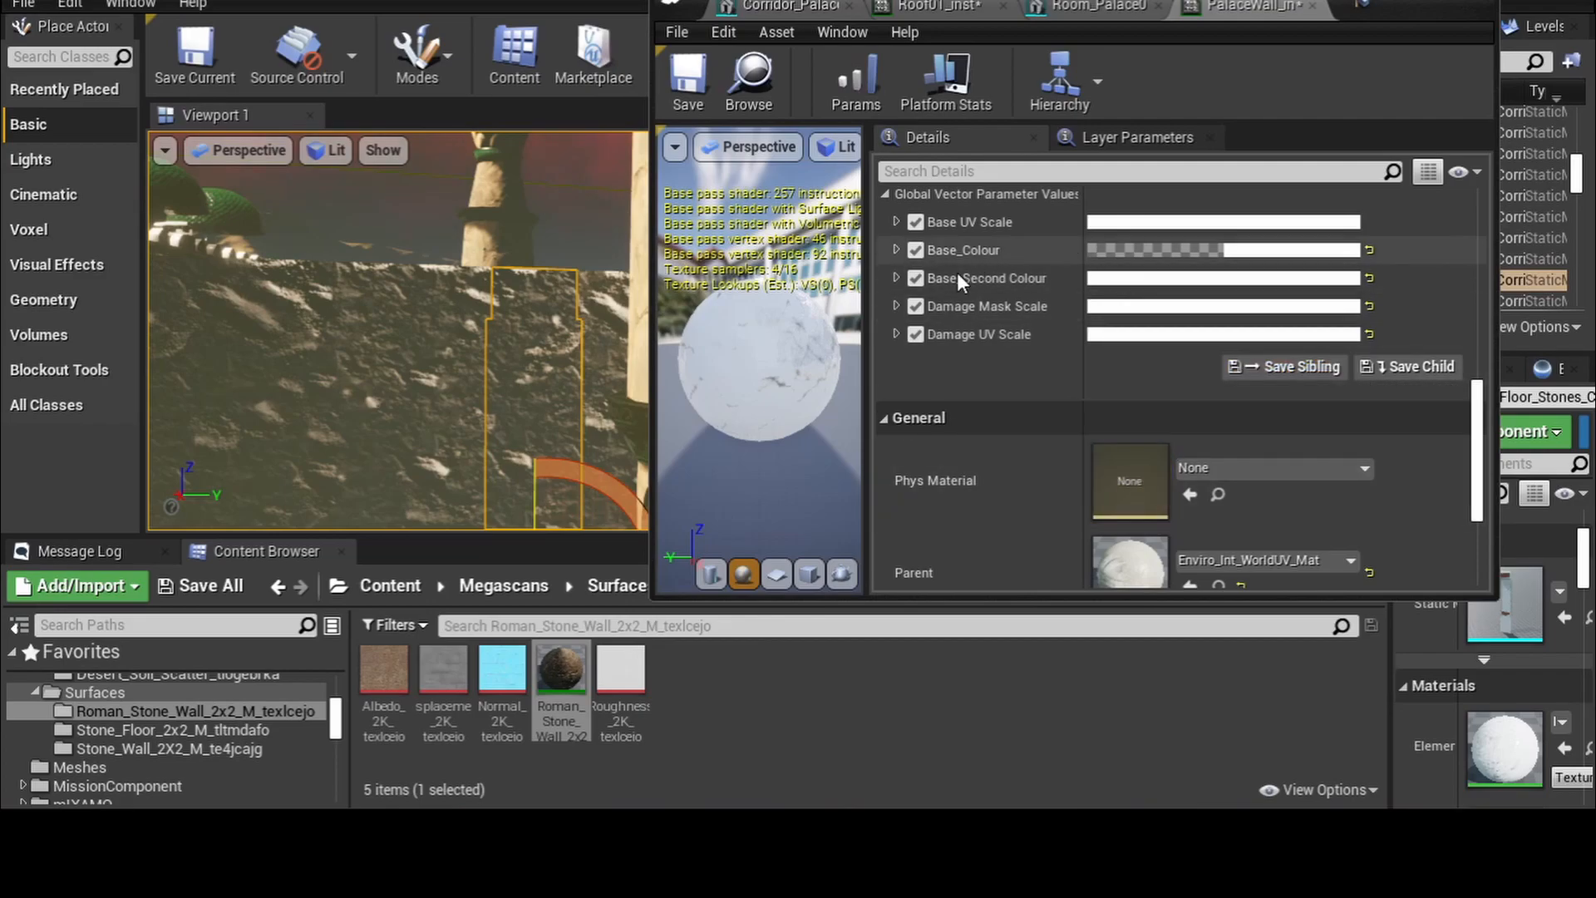
scroll(1164, 333, "up", 3)
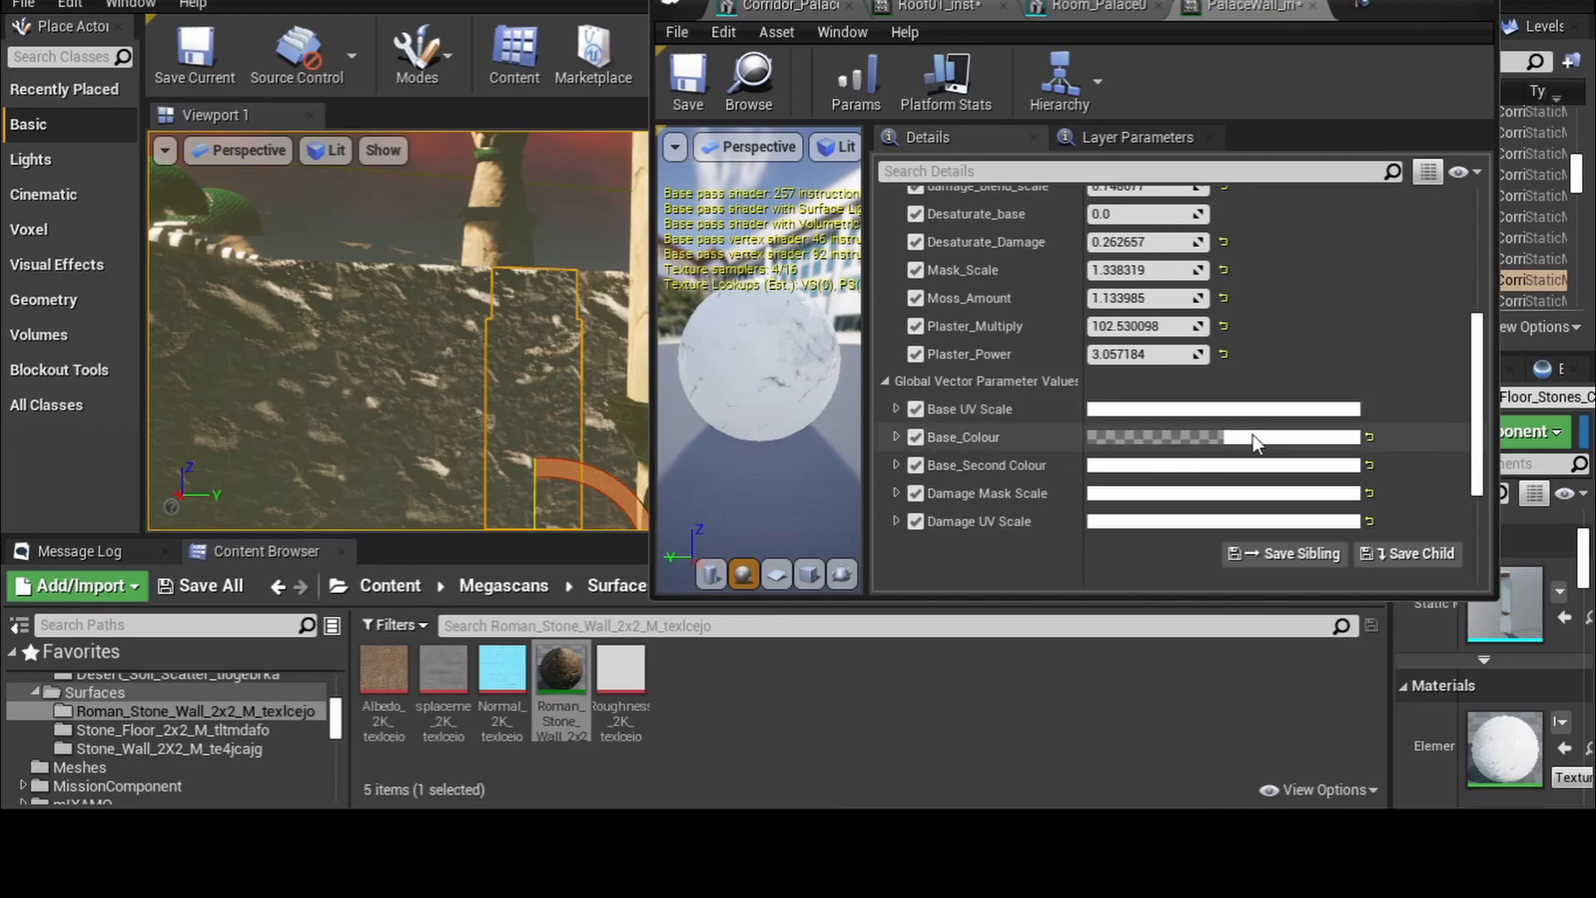
scroll(1253, 434, "up", 5)
scroll(1253, 435, "down", 5)
scroll(1254, 443, "down", 1)
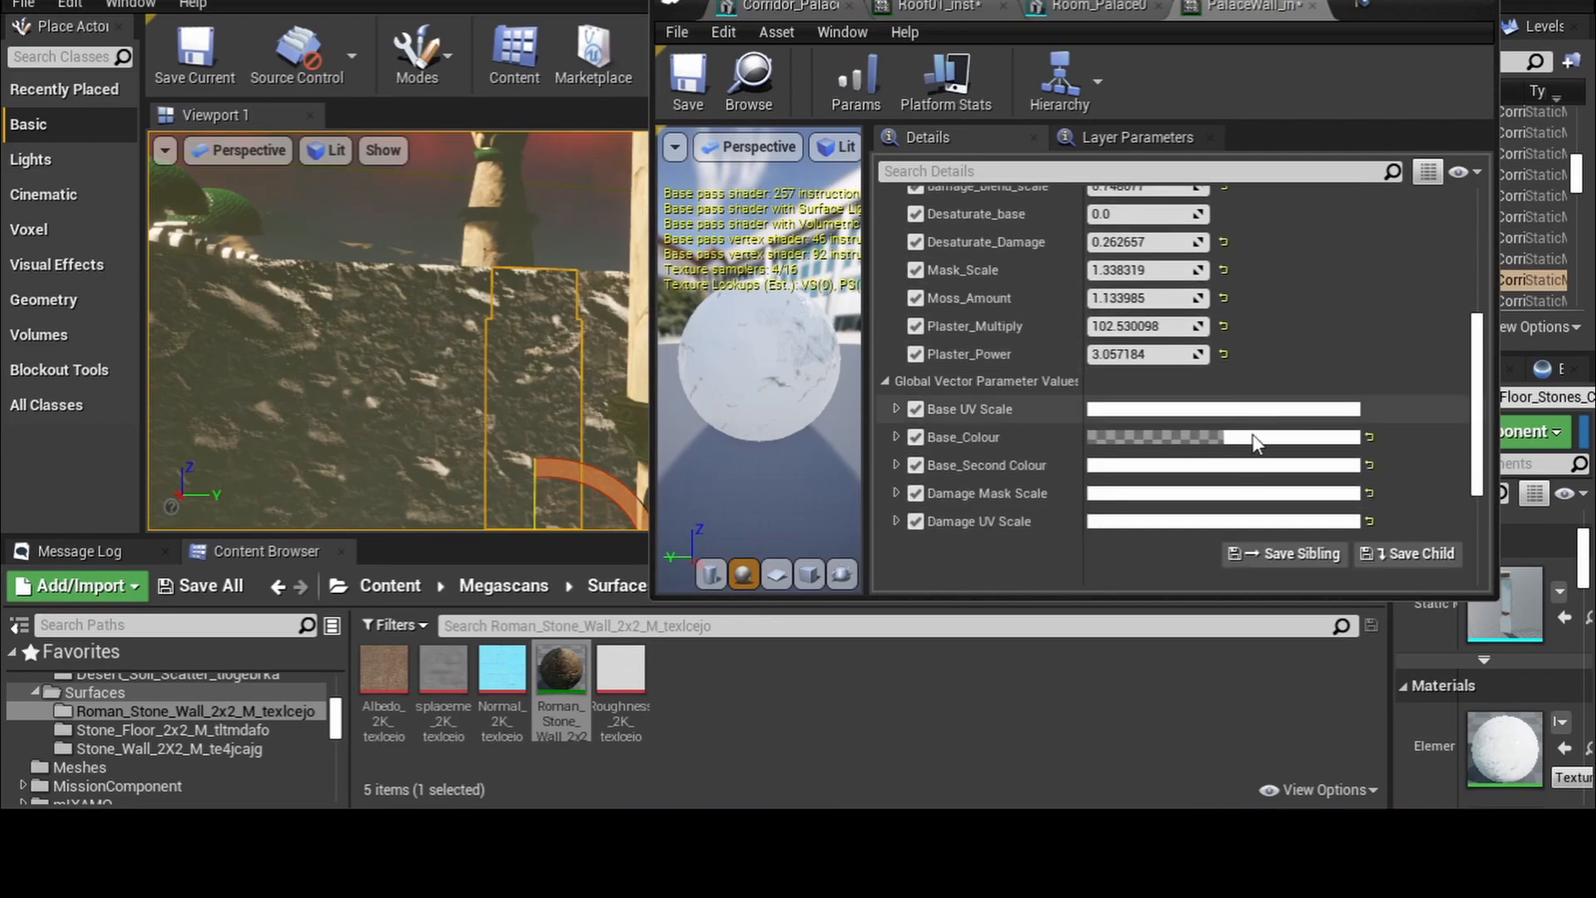
- Test red, green and other tints on the wall material's Base_Colour, and set it to a pale orange with saturation about 0.49
left_click(1255, 439)
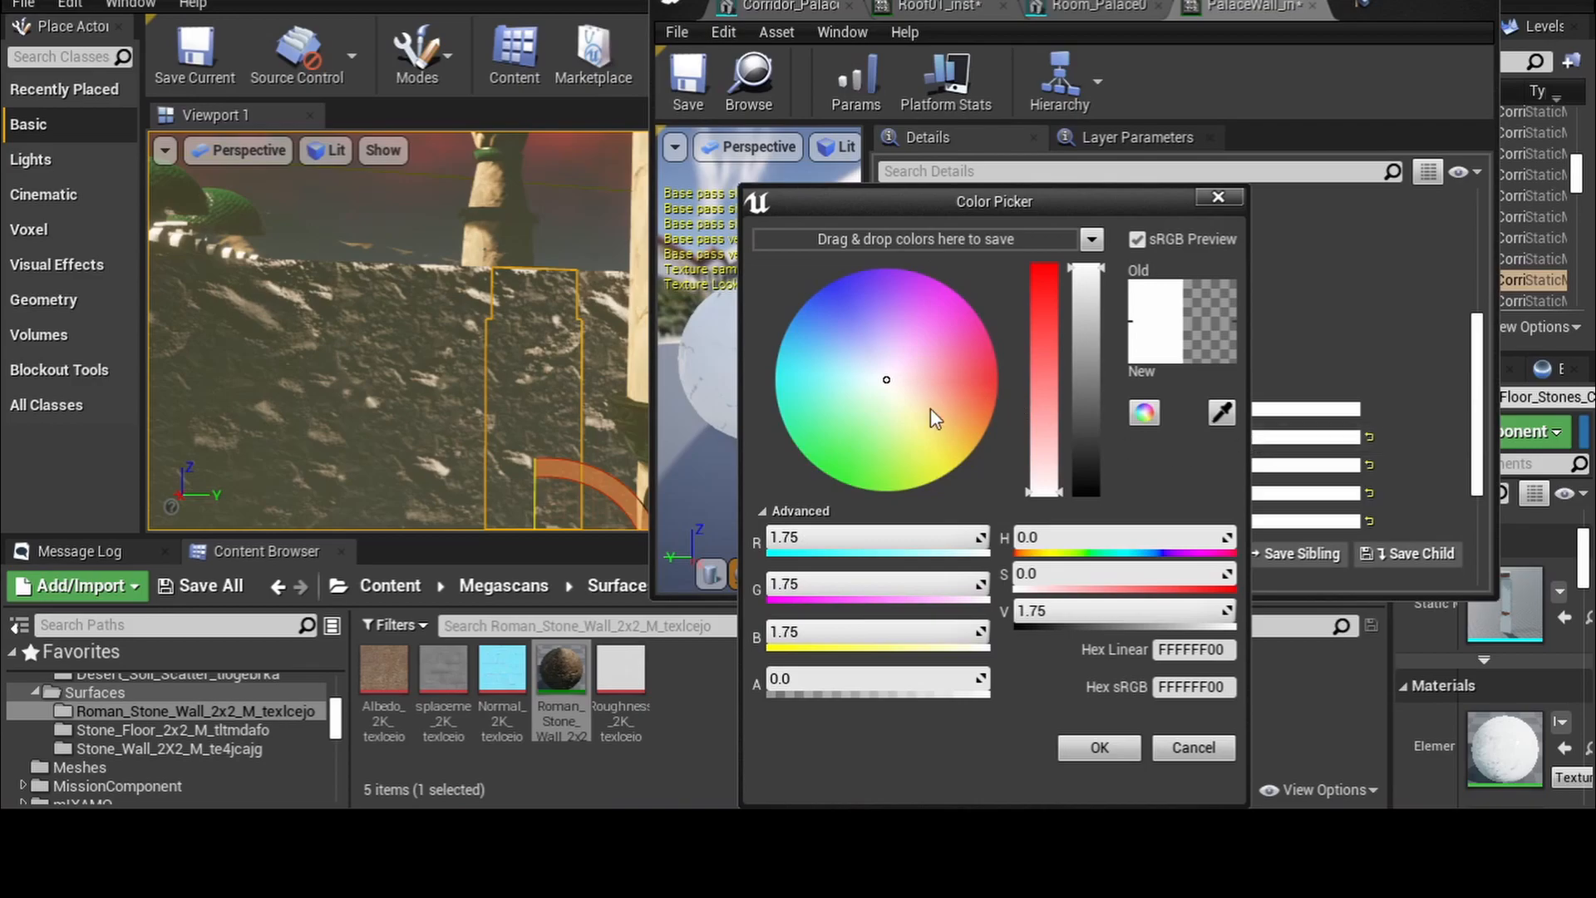
left_click(957, 444)
left_click(985, 383)
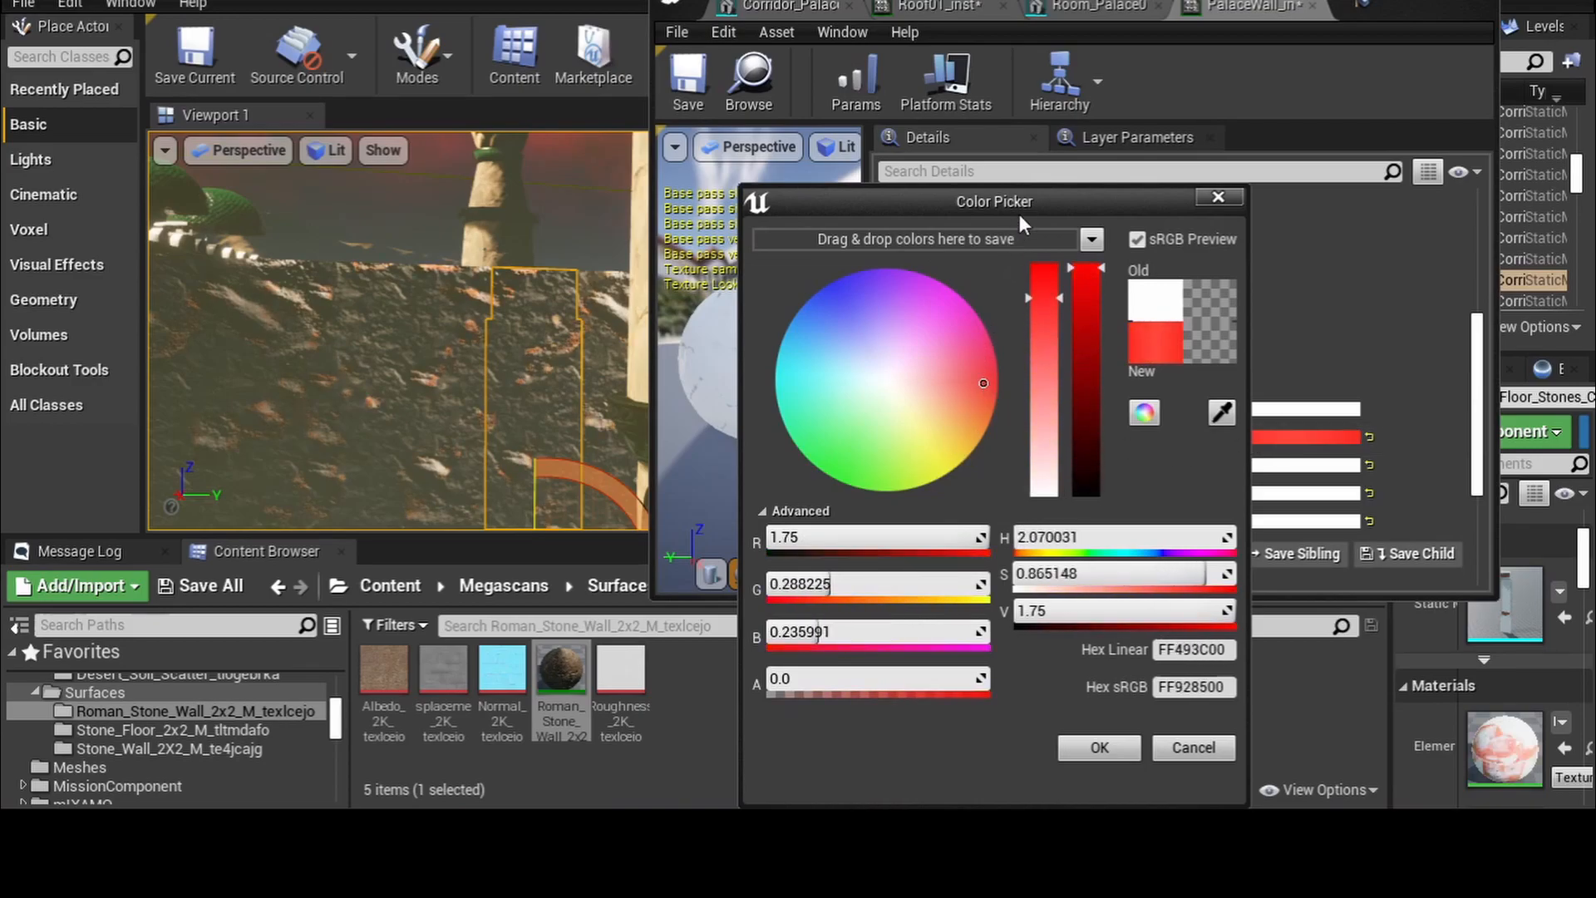
left_click_drag(1042, 202, 1313, 195)
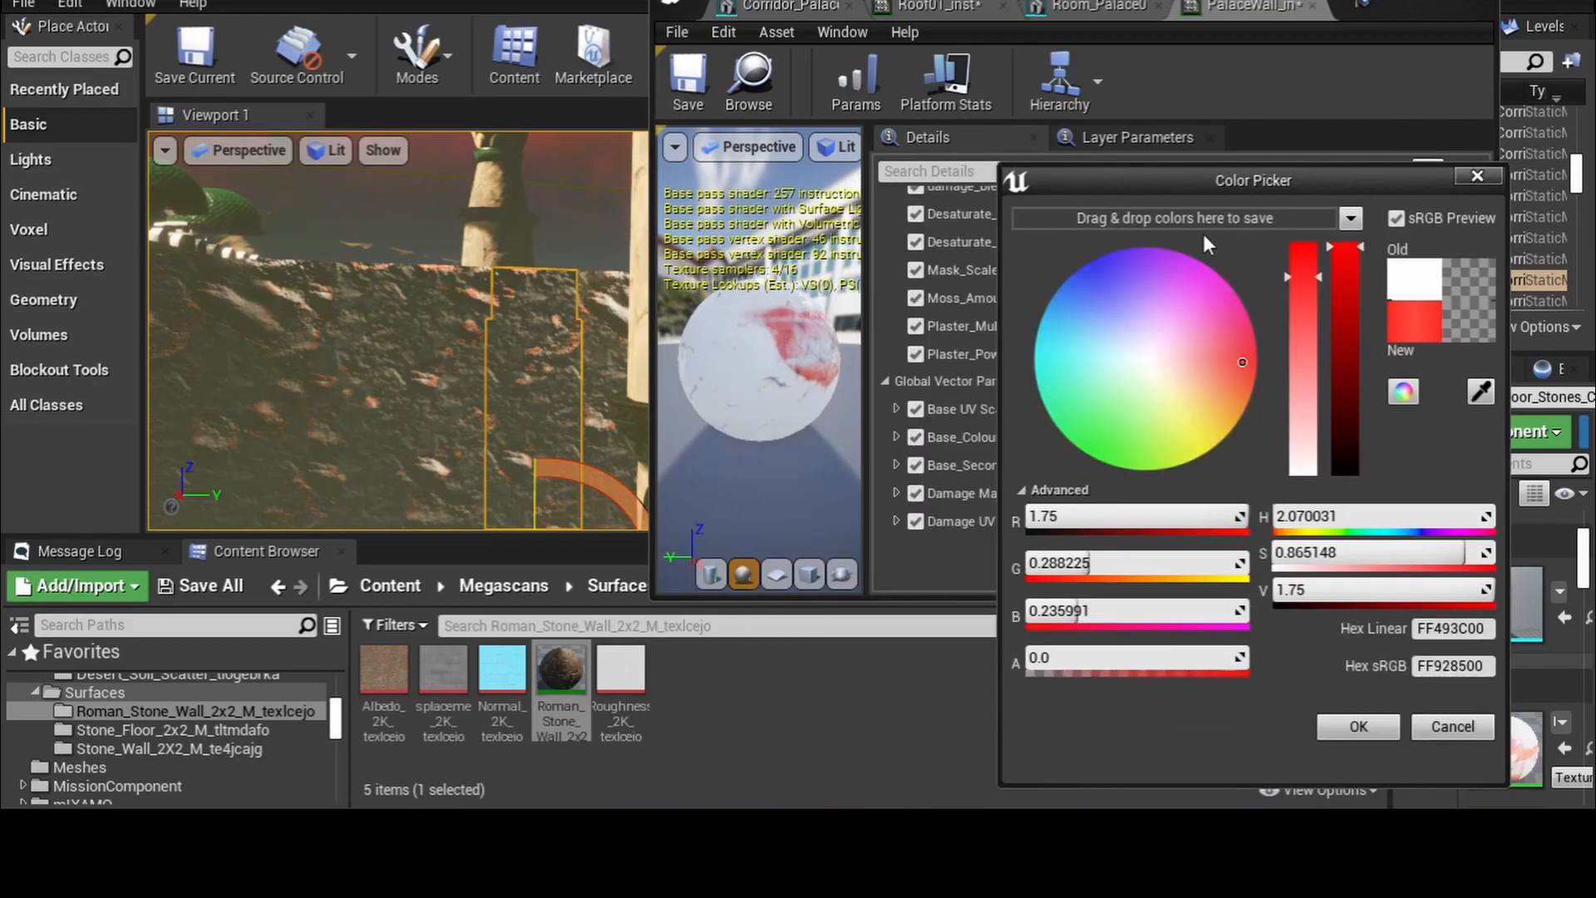
left_click(1185, 444)
left_click(1113, 465)
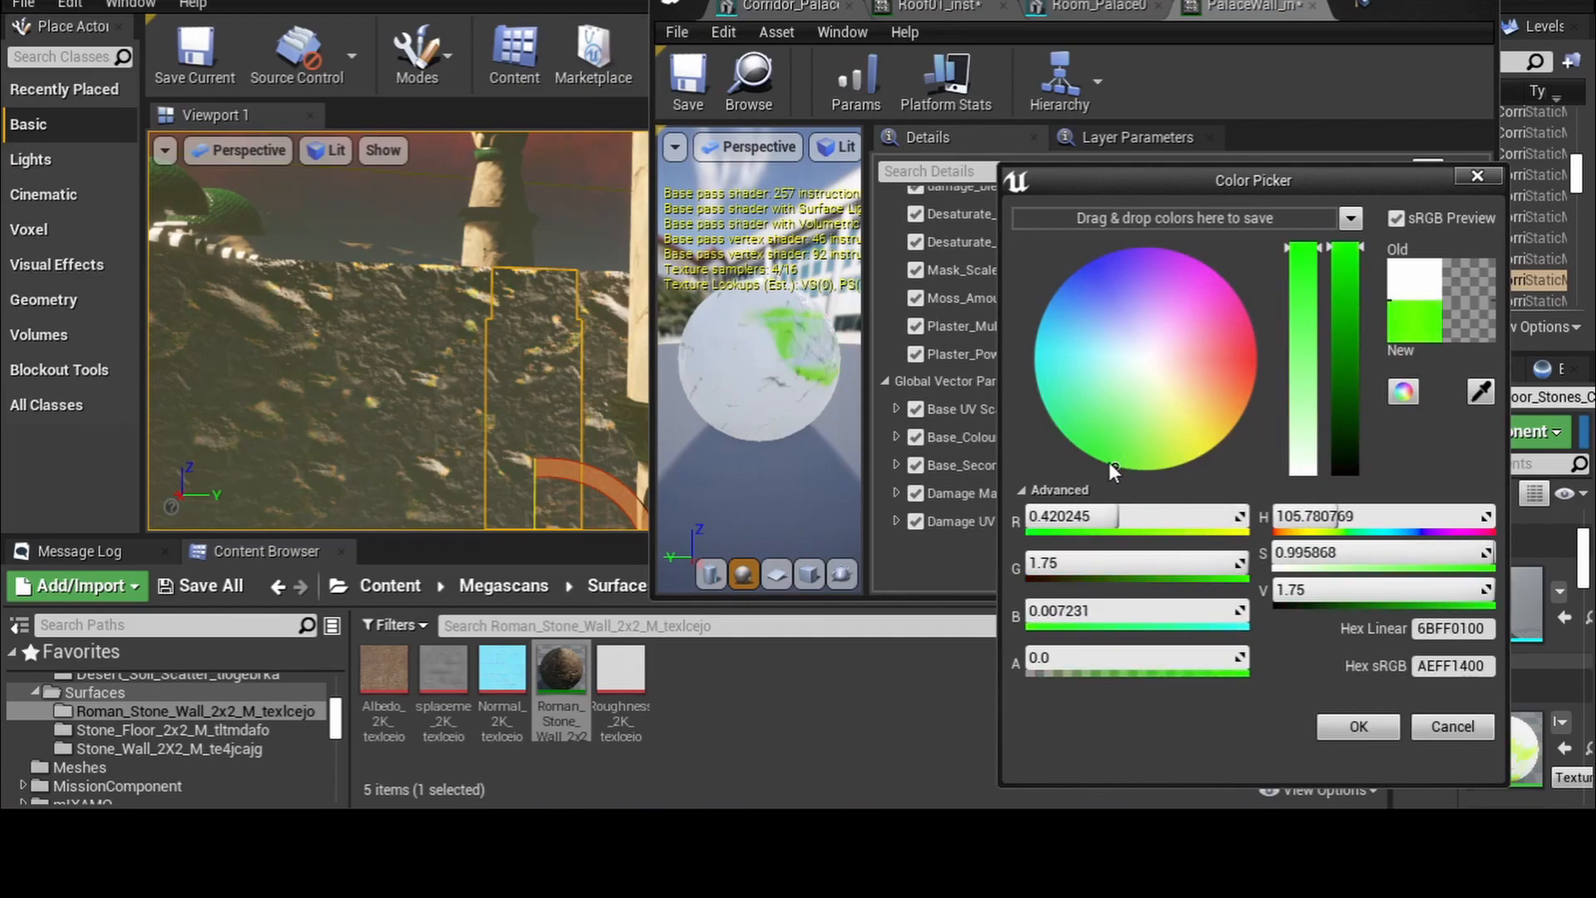
left_click(1054, 421)
left_click(1084, 353)
left_click(1067, 281)
left_click(1134, 289)
left_click(1182, 286)
left_click(1192, 389)
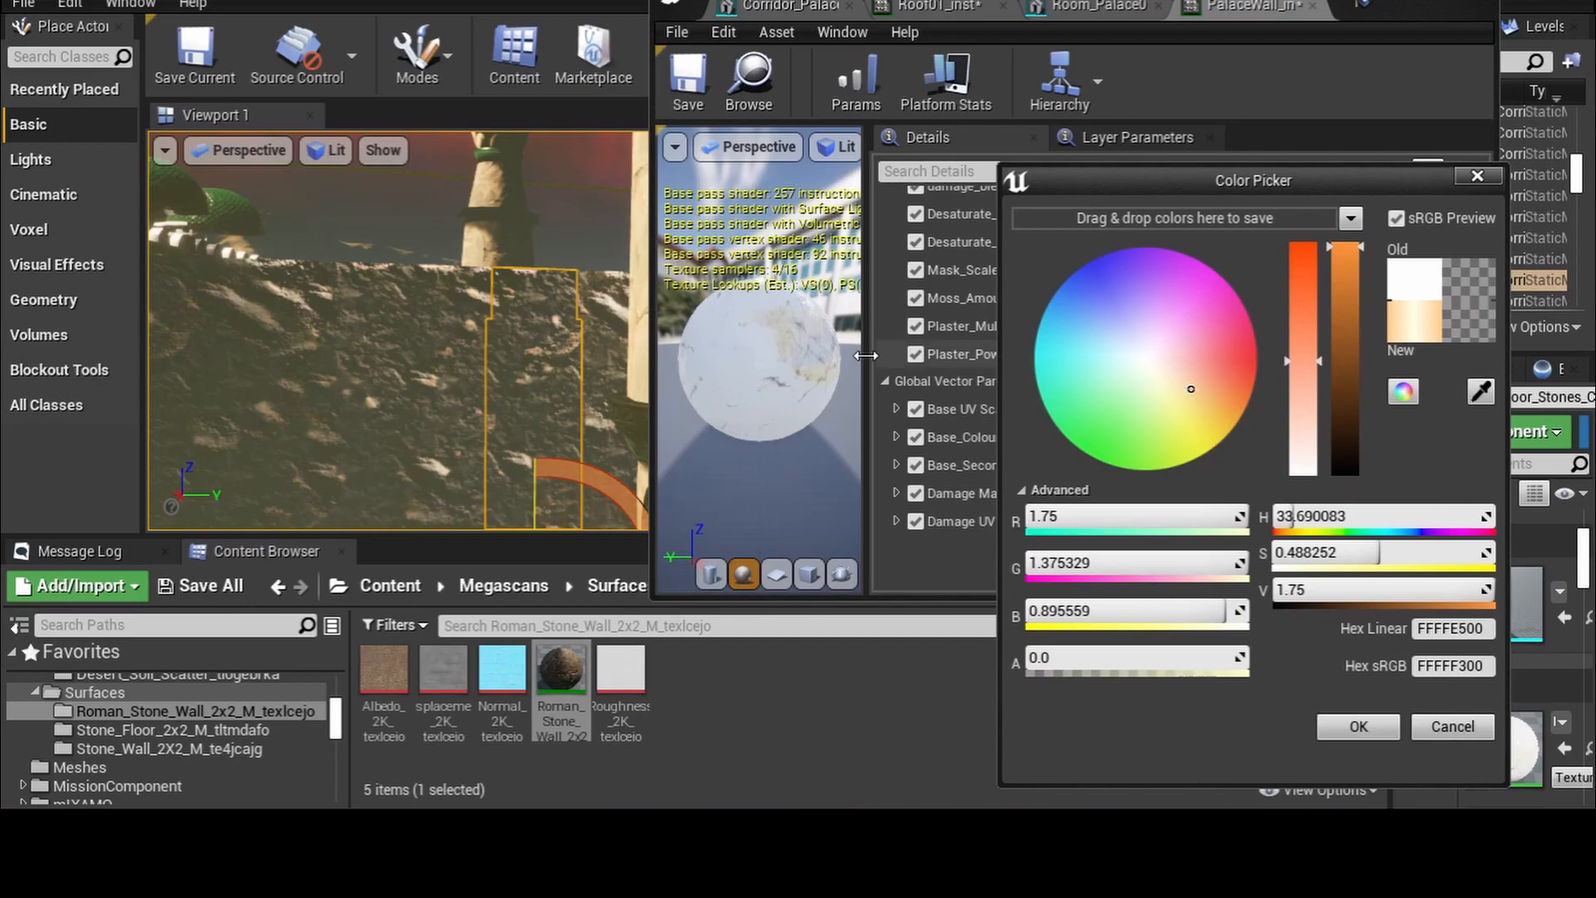
- Examine the palace's outer walls, columns and arches in the level viewport to judge the new tint
right_click_drag(588, 374, 574, 356)
scroll(590, 371, "up", 3)
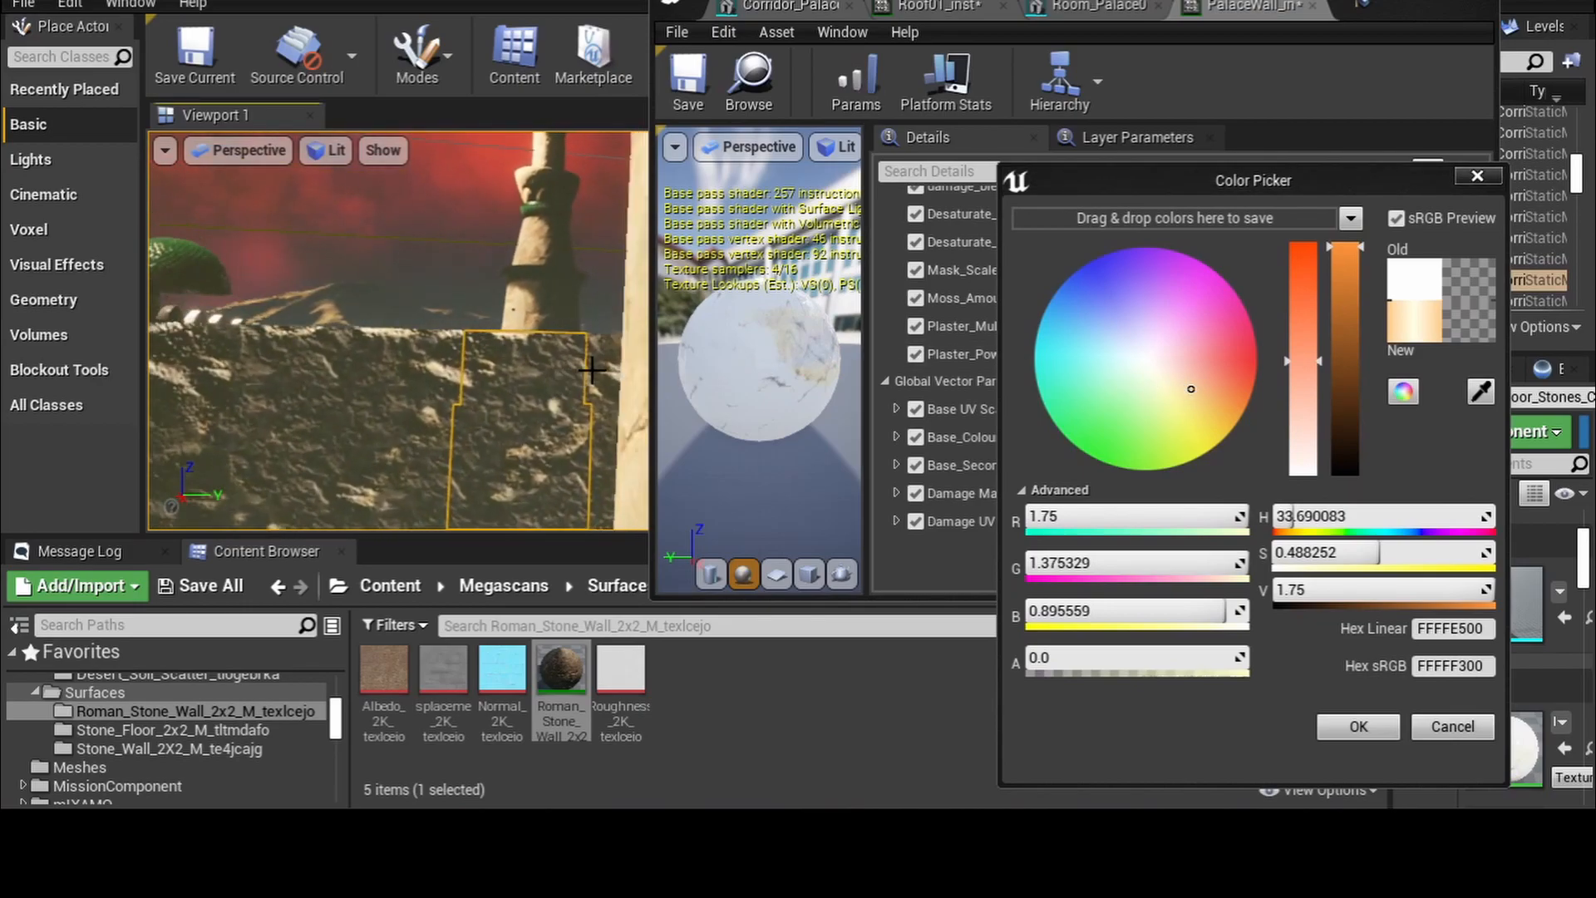
scroll(593, 371, "down", 3)
scroll(593, 372, "up", 5)
right_click_drag(592, 374, 588, 424)
key("w")
scroll(582, 366, "down", 3)
right_click_drag(570, 364, 640, 341)
mouse_move(526, 347)
right_mouse_down()
mouse_move(482, 362)
mouse_move(441, 320)
mouse_move(541, 320)
mouse_move(517, 346)
right_mouse_up()
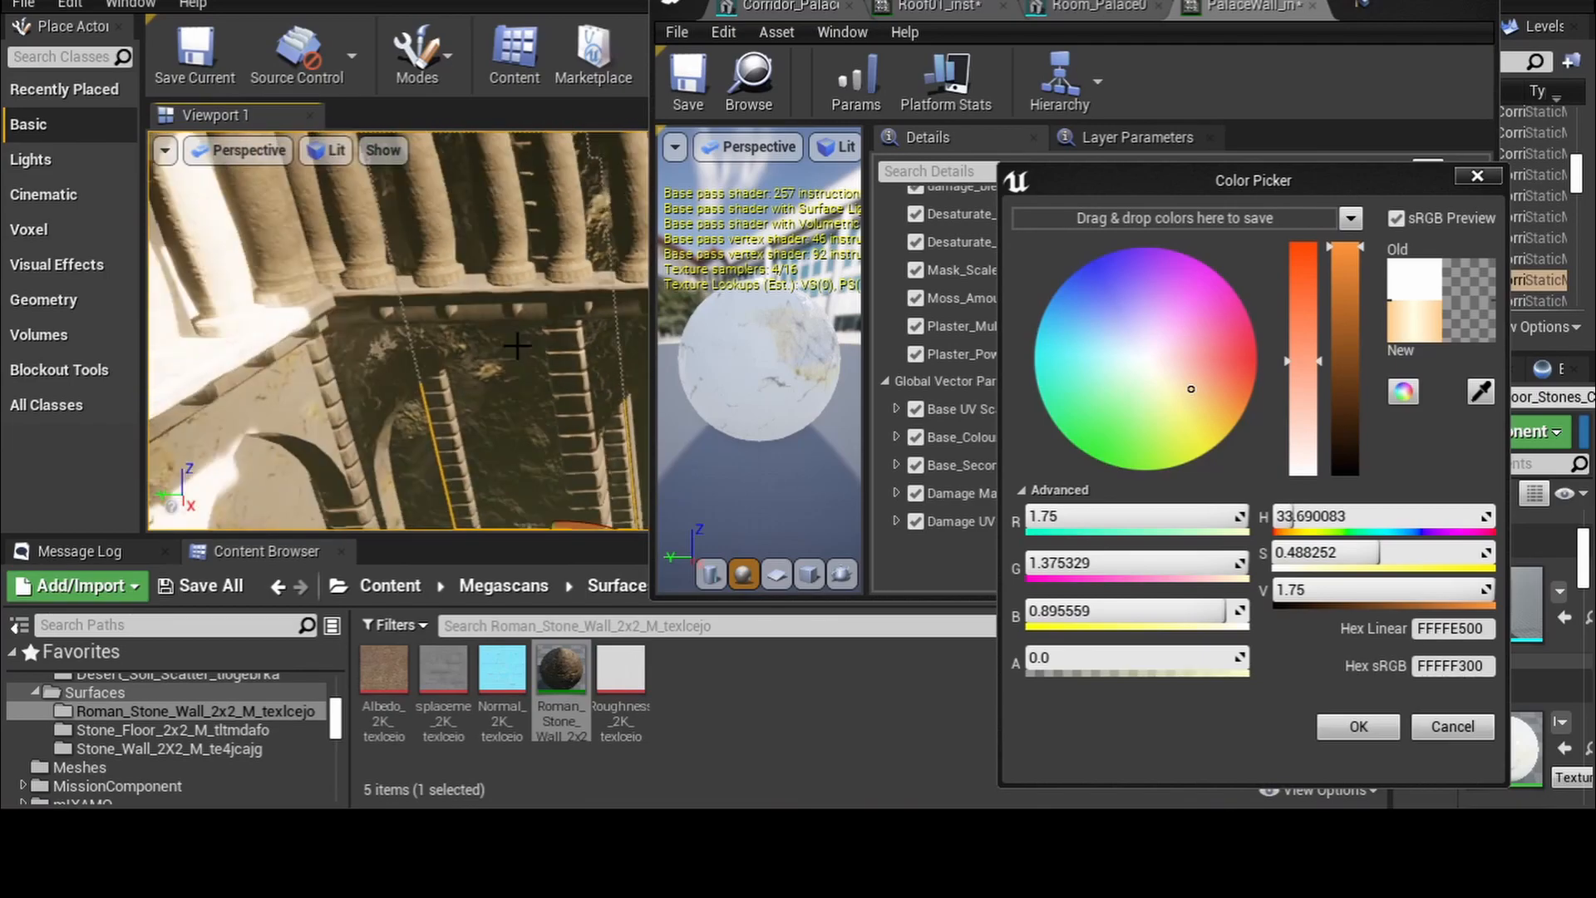
right_click_drag(623, 368, 585, 400)
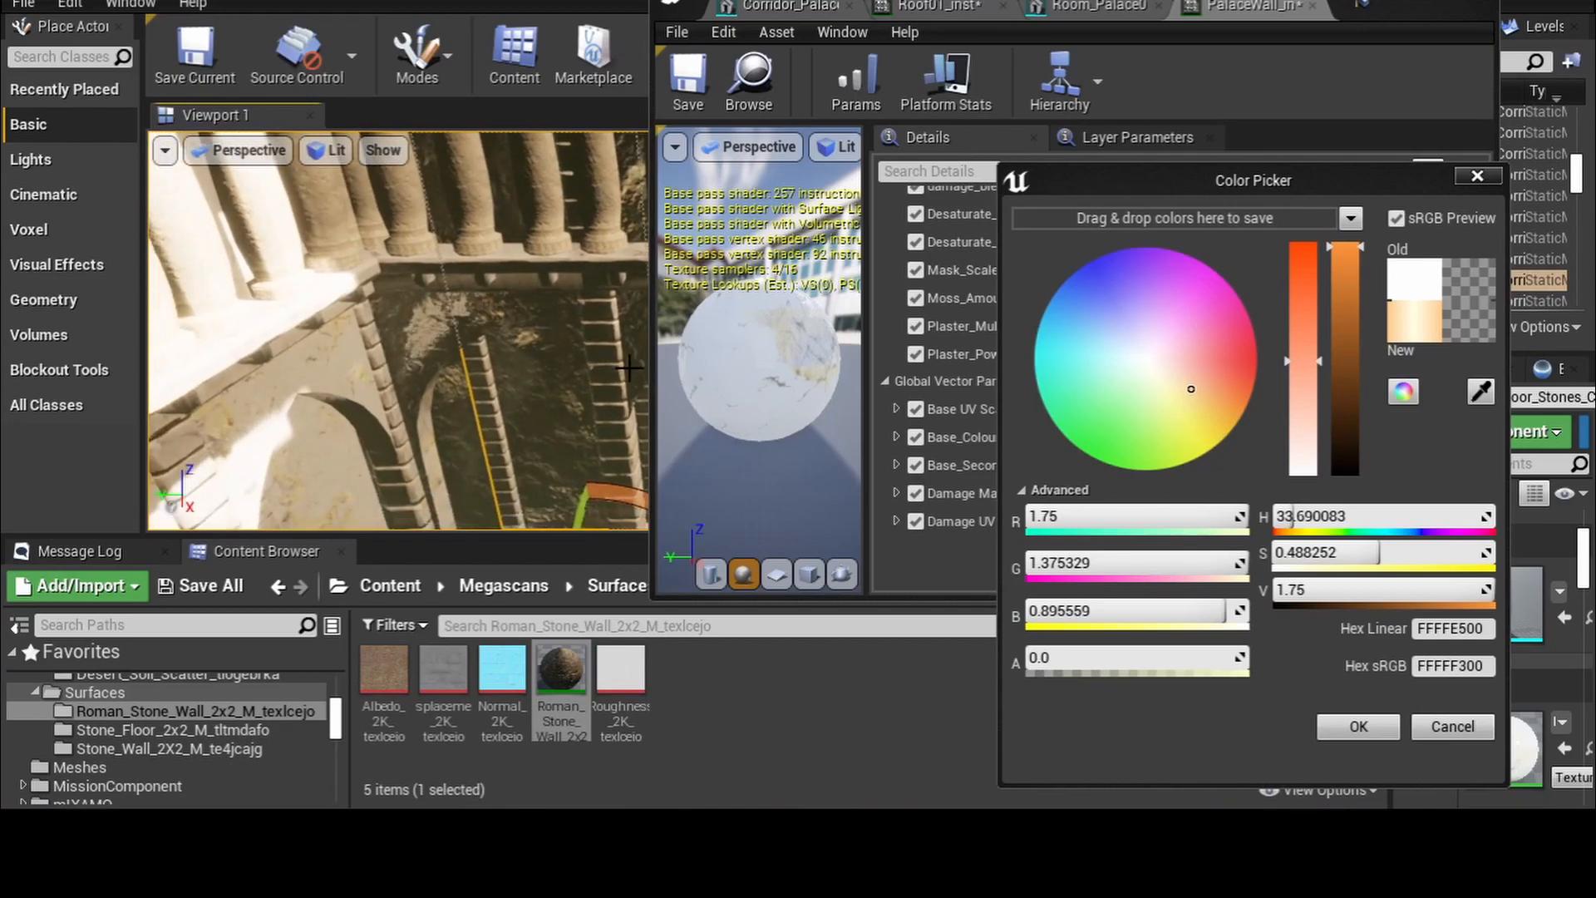
- Lighten Base_Colour to hue about 39 and saturation about 0.35, and enlarge the level viewport on the palace walls
left_click_drag(1136, 366, 1180, 392)
mouse_move(516, 384)
right_mouse_down()
mouse_move(499, 420)
mouse_move(532, 395)
mouse_move(482, 379)
right_mouse_up()
mouse_move(286, 317)
right_mouse_down()
mouse_move(241, 324)
mouse_move(366, 316)
right_mouse_up()
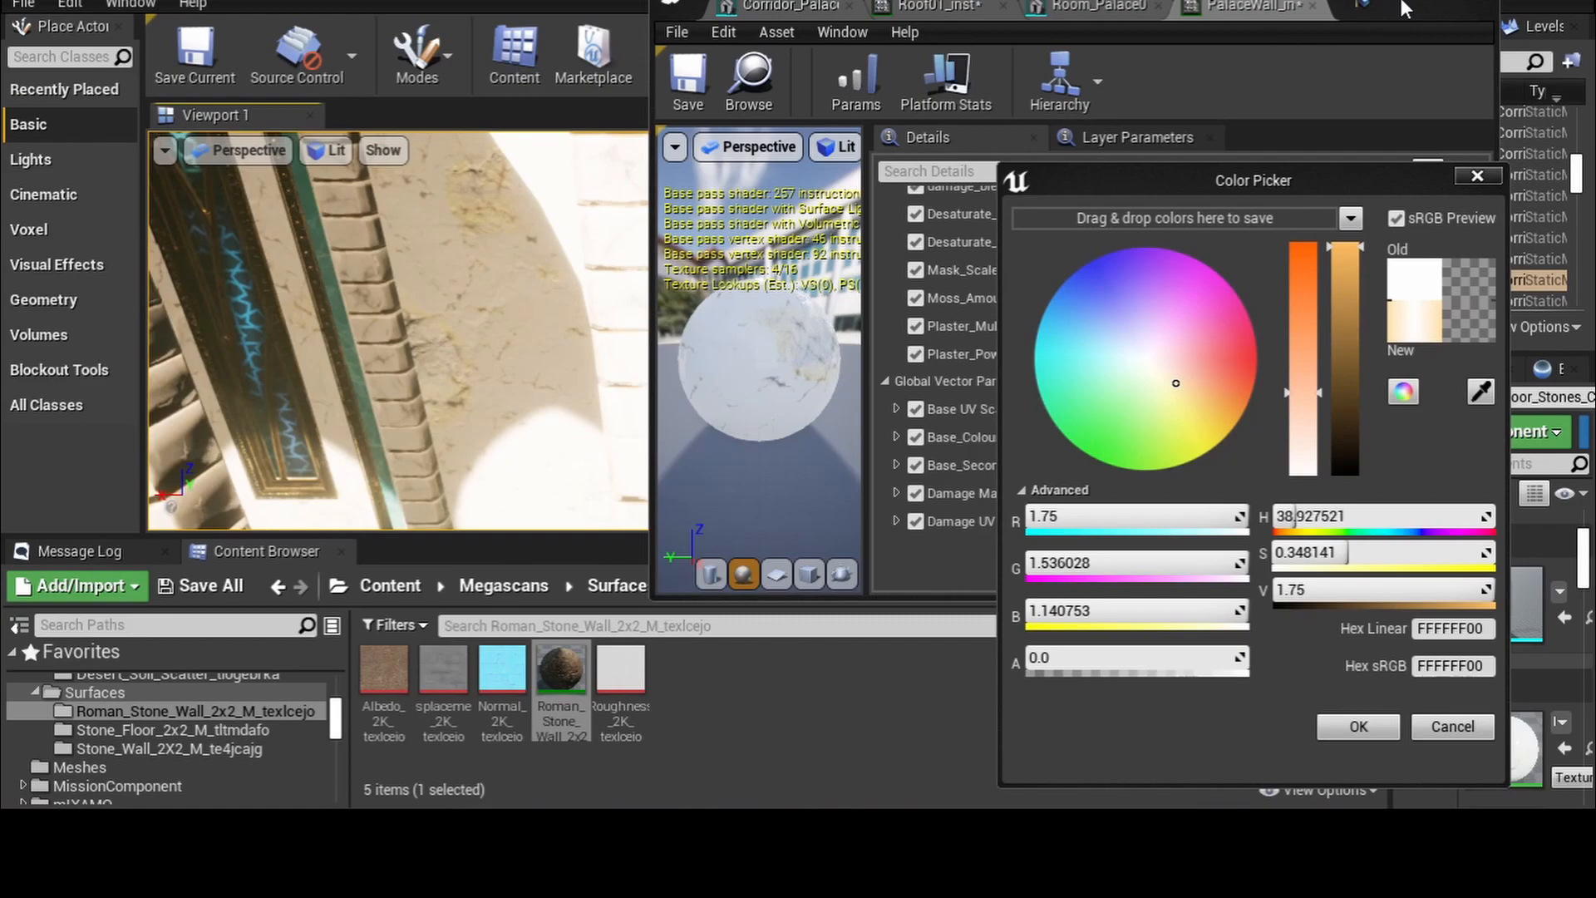
left_click_drag(651, 286, 1038, 347)
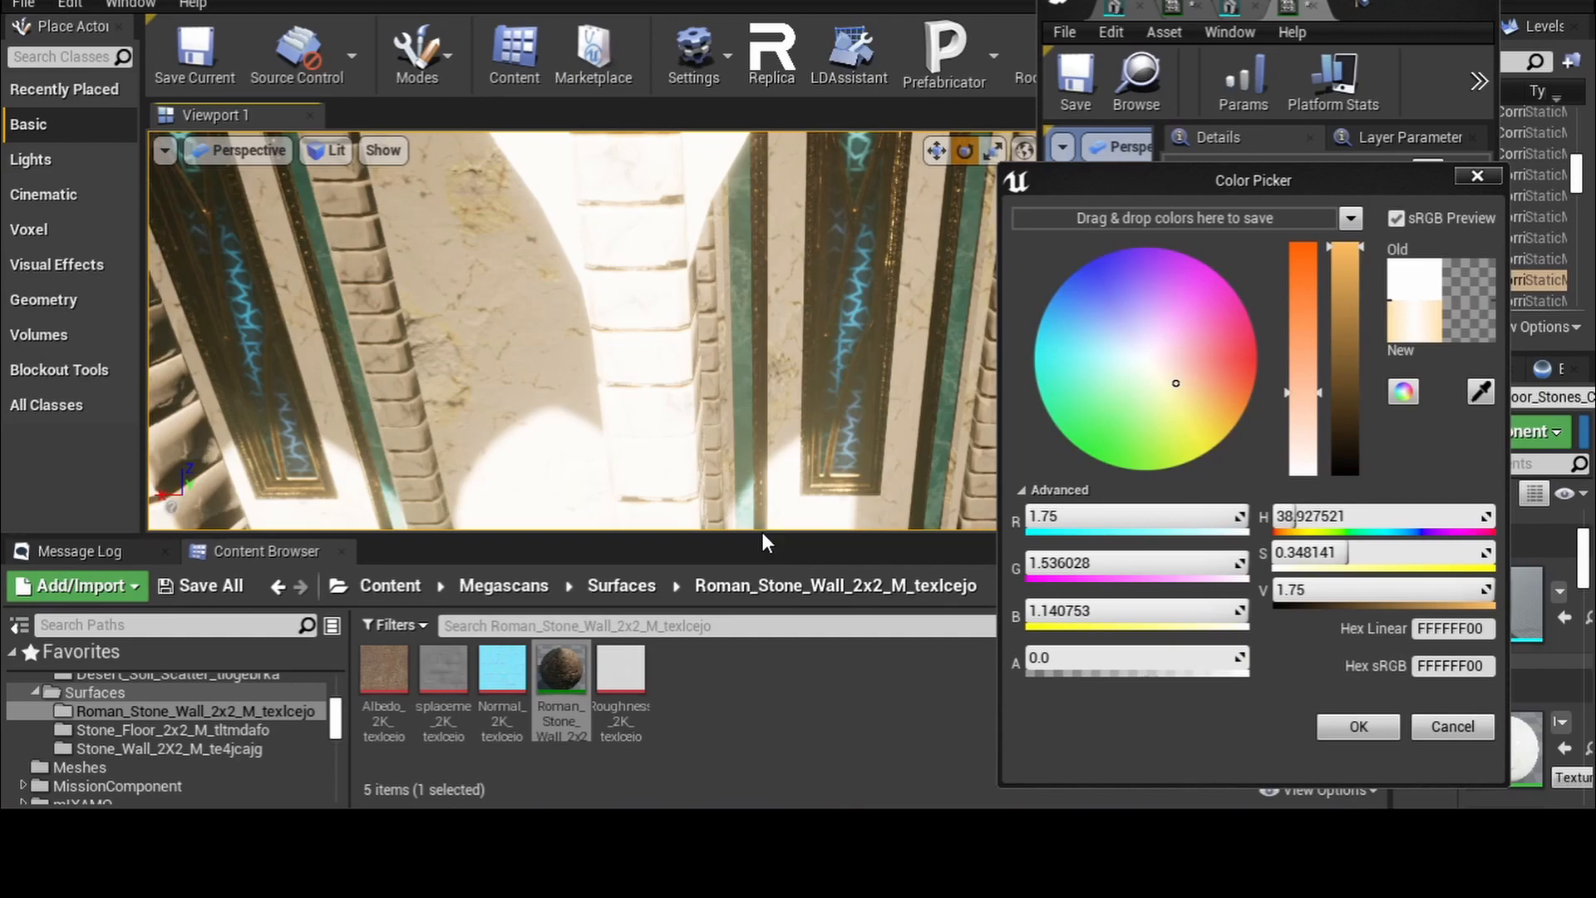
left_click_drag(759, 536, 766, 722)
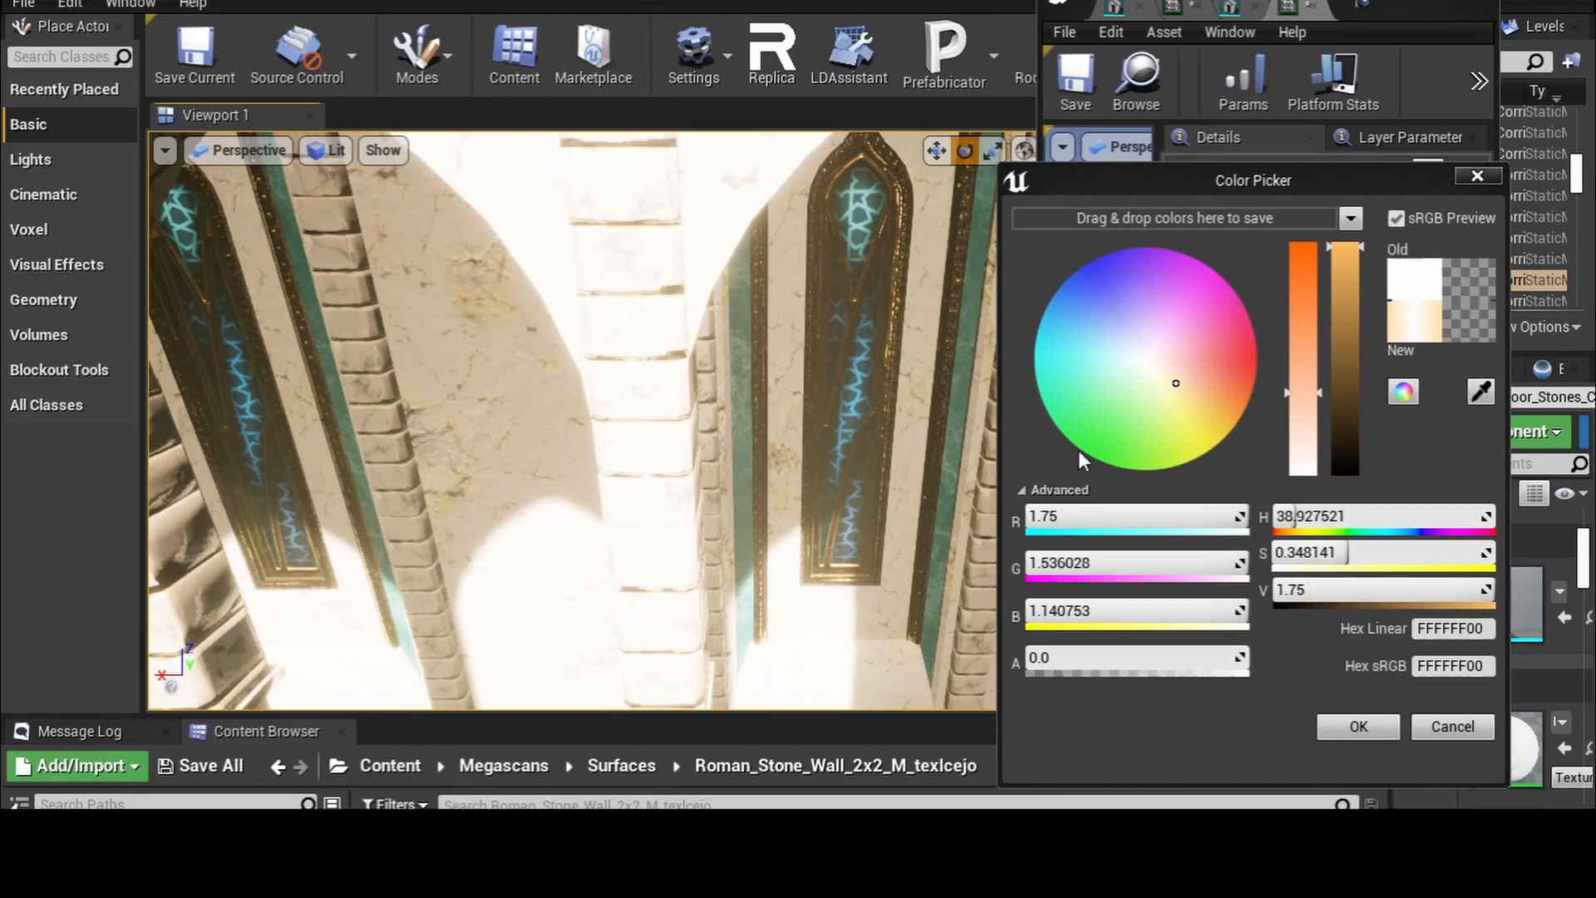
- Shift the wall's Base_Colour to hue about 41 and saturation about 0.30, darken its value to about 0.79, and check the stonework
mouse_move(1175, 388)
left_mouse_down()
mouse_move(1177, 417)
mouse_move(1150, 449)
mouse_move(1104, 273)
mouse_move(1158, 424)
mouse_move(1175, 434)
mouse_move(1229, 398)
mouse_move(1186, 362)
mouse_move(1168, 381)
left_mouse_up()
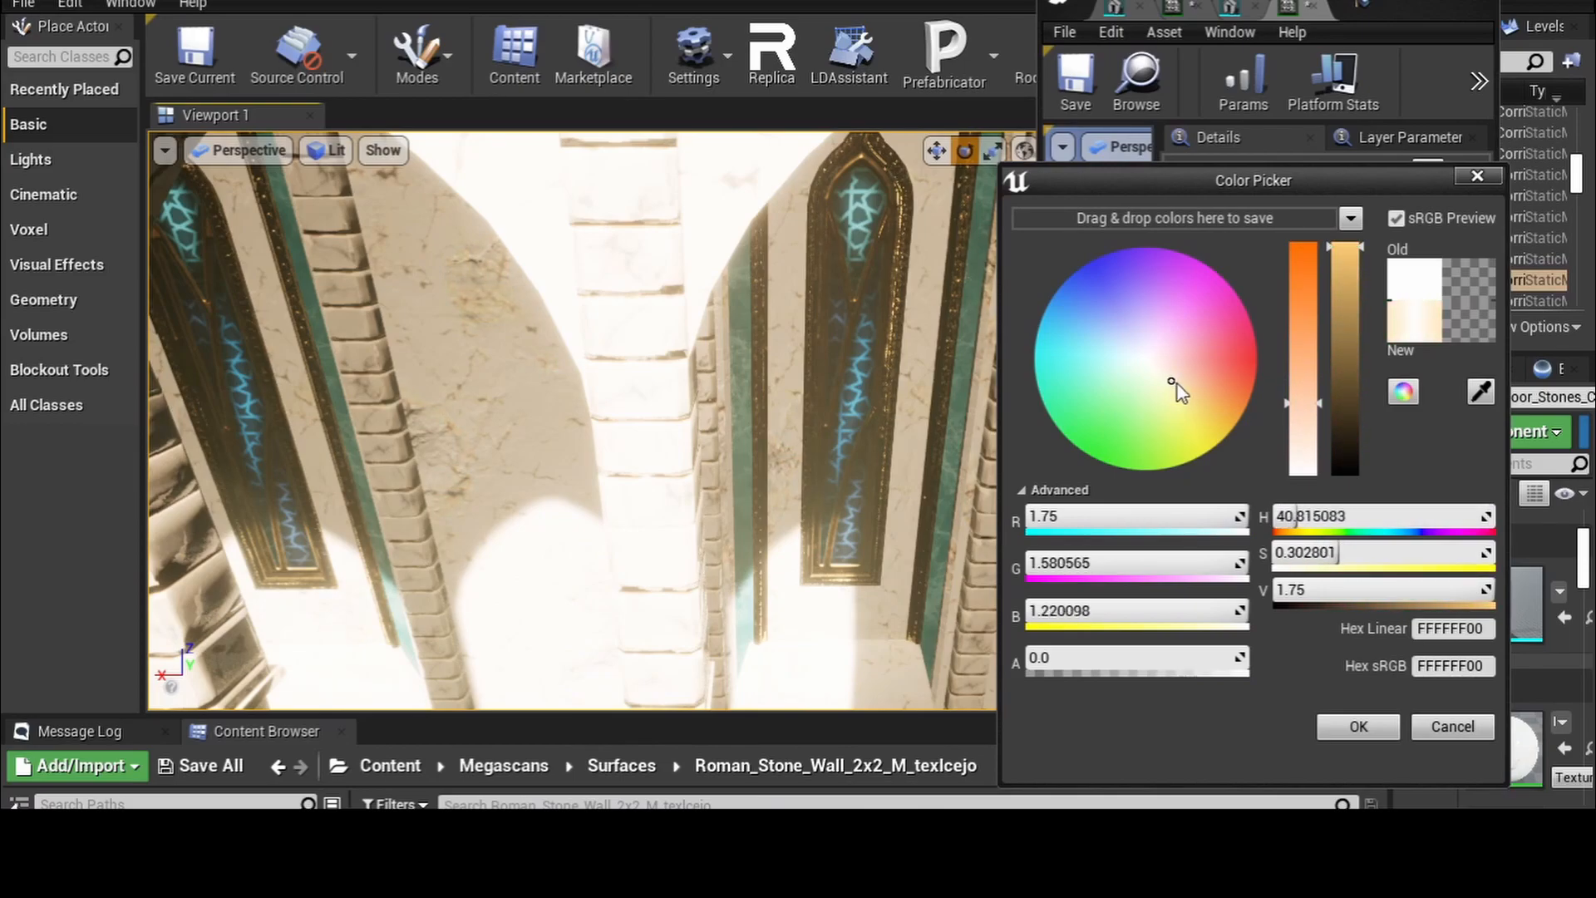
left_click(1347, 310)
left_click(1342, 281)
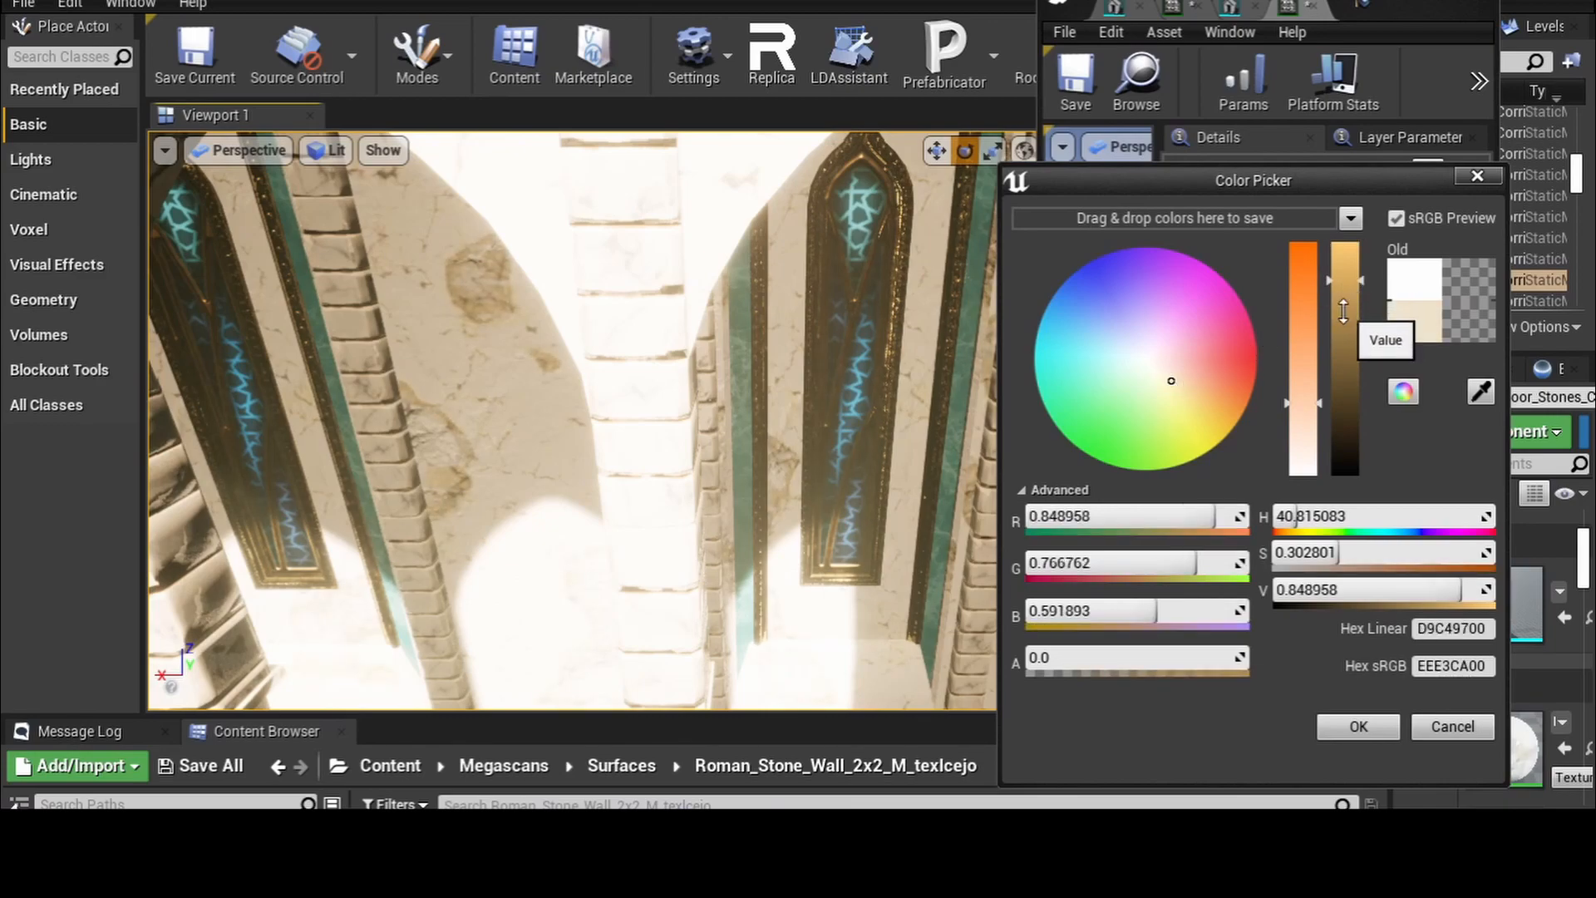
left_click(1344, 310)
mouse_move(1343, 314)
left_mouse_down()
mouse_move(1344, 366)
mouse_move(1344, 296)
left_mouse_up()
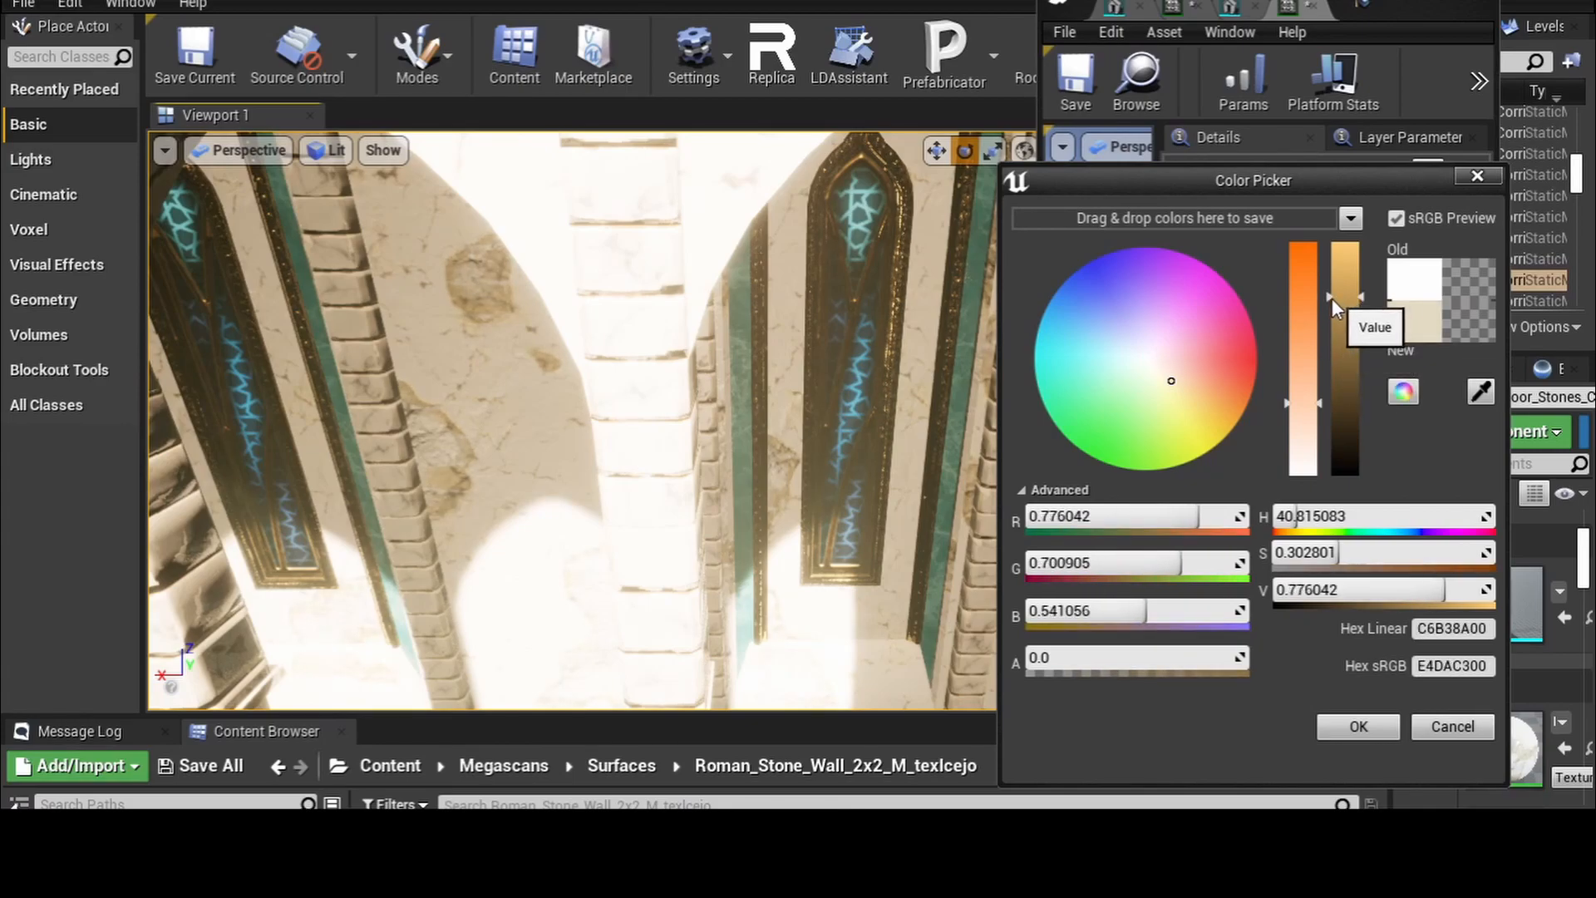
mouse_move(821, 339)
right_mouse_down()
mouse_move(990, 340)
mouse_move(927, 295)
right_mouse_up()
right_click_drag(792, 396, 774, 397)
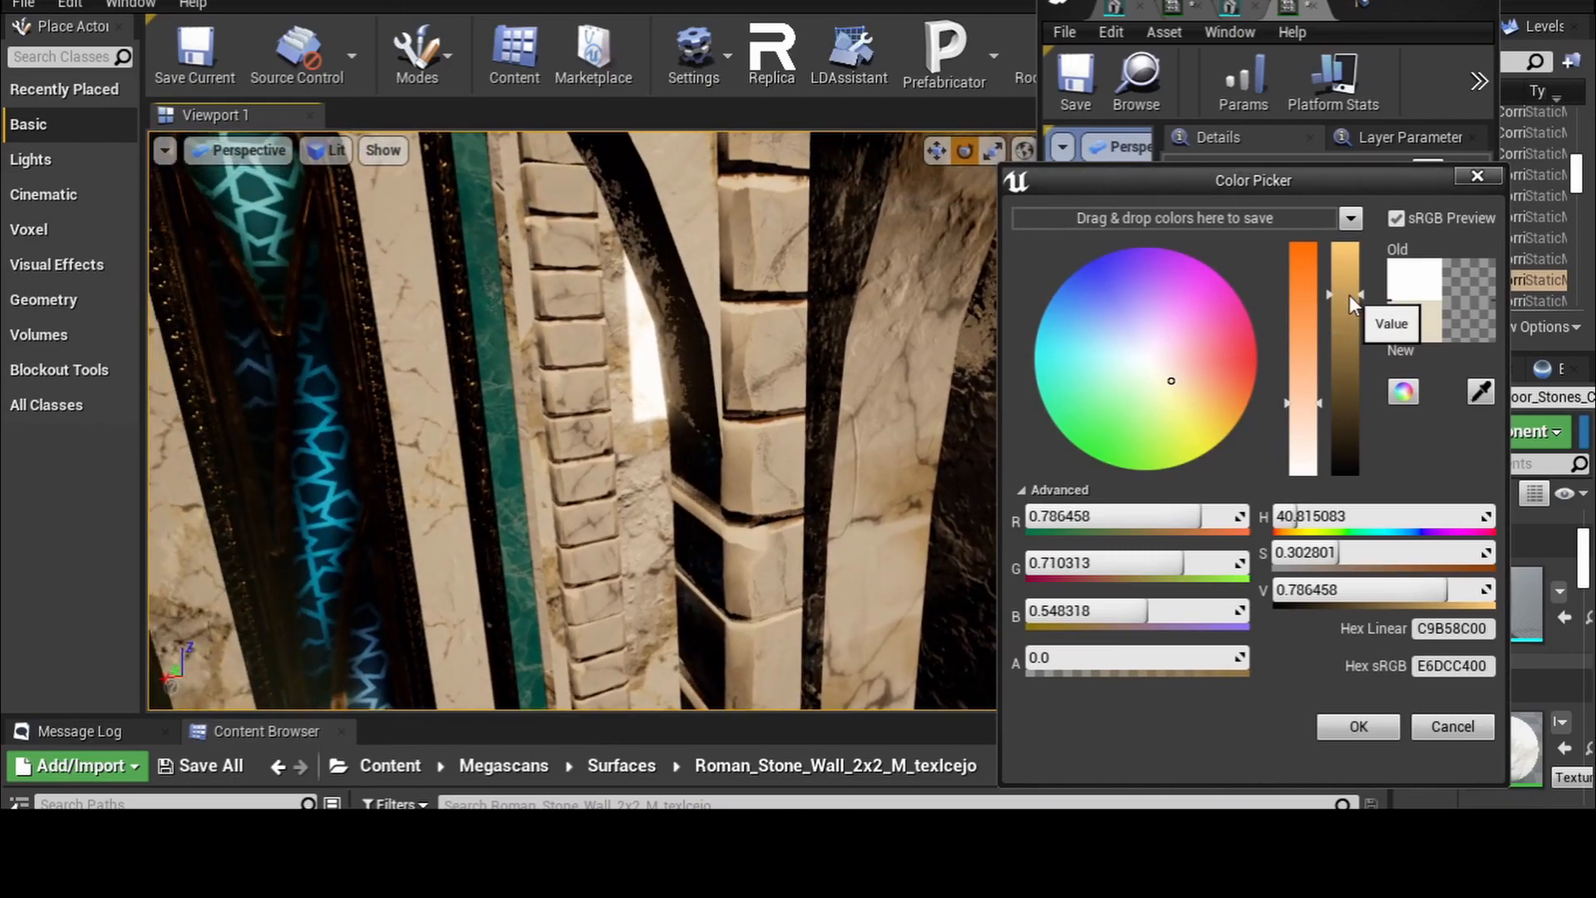
- Test a fully saturated orange on Base_Colour, then set a pale cream with saturation about 0.23 and value 1.0
left_click_drag(1350, 286, 1303, 230)
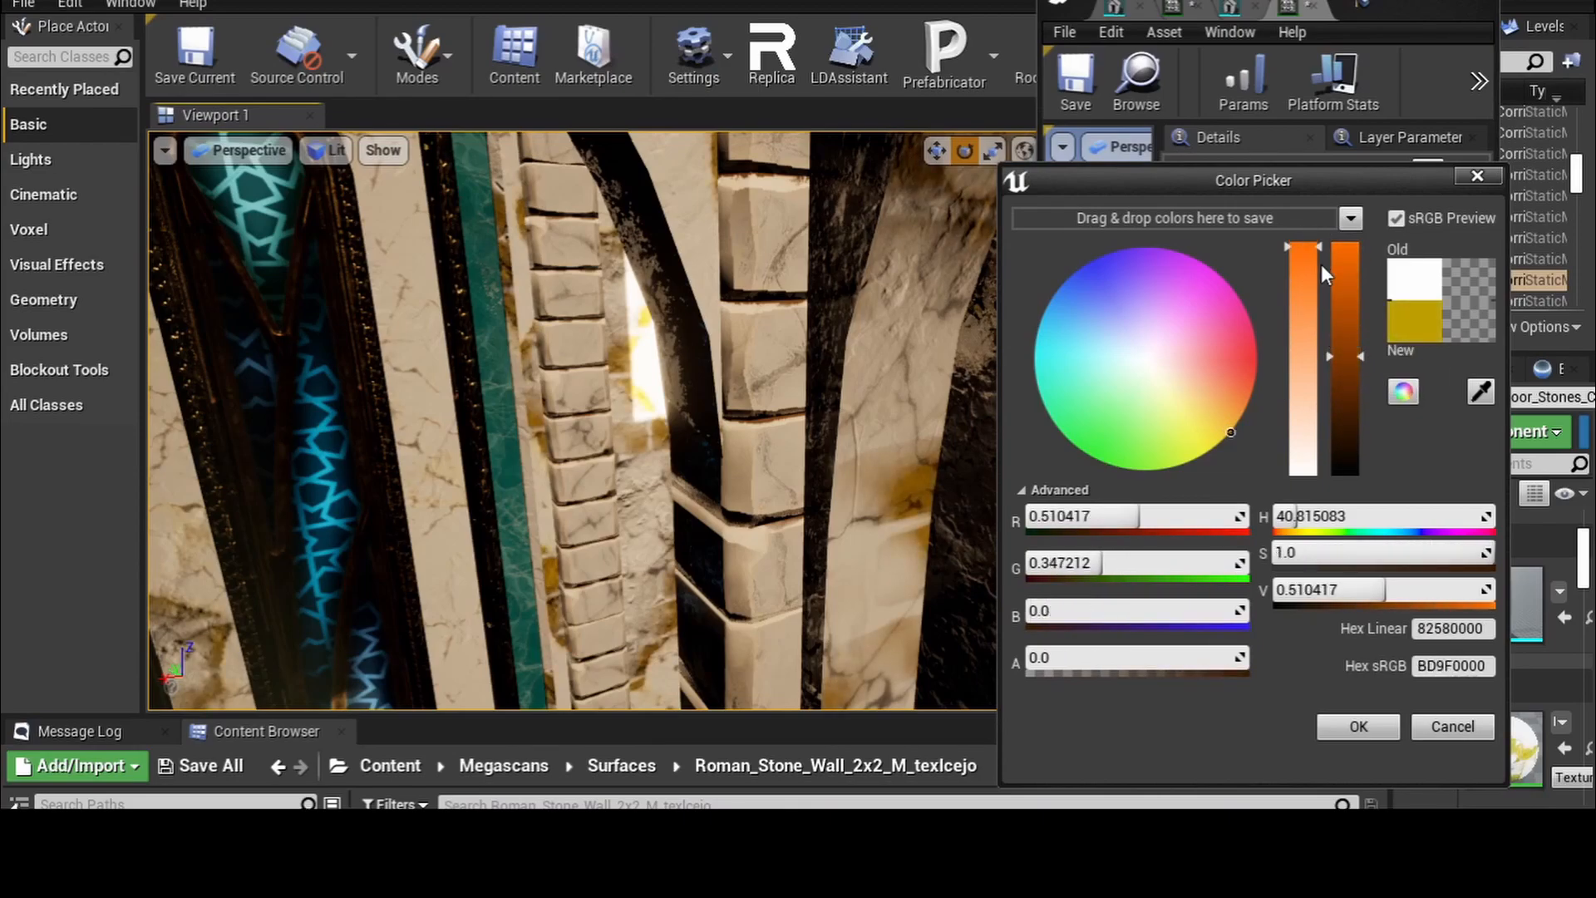
left_click_drag(1347, 316, 1345, 244)
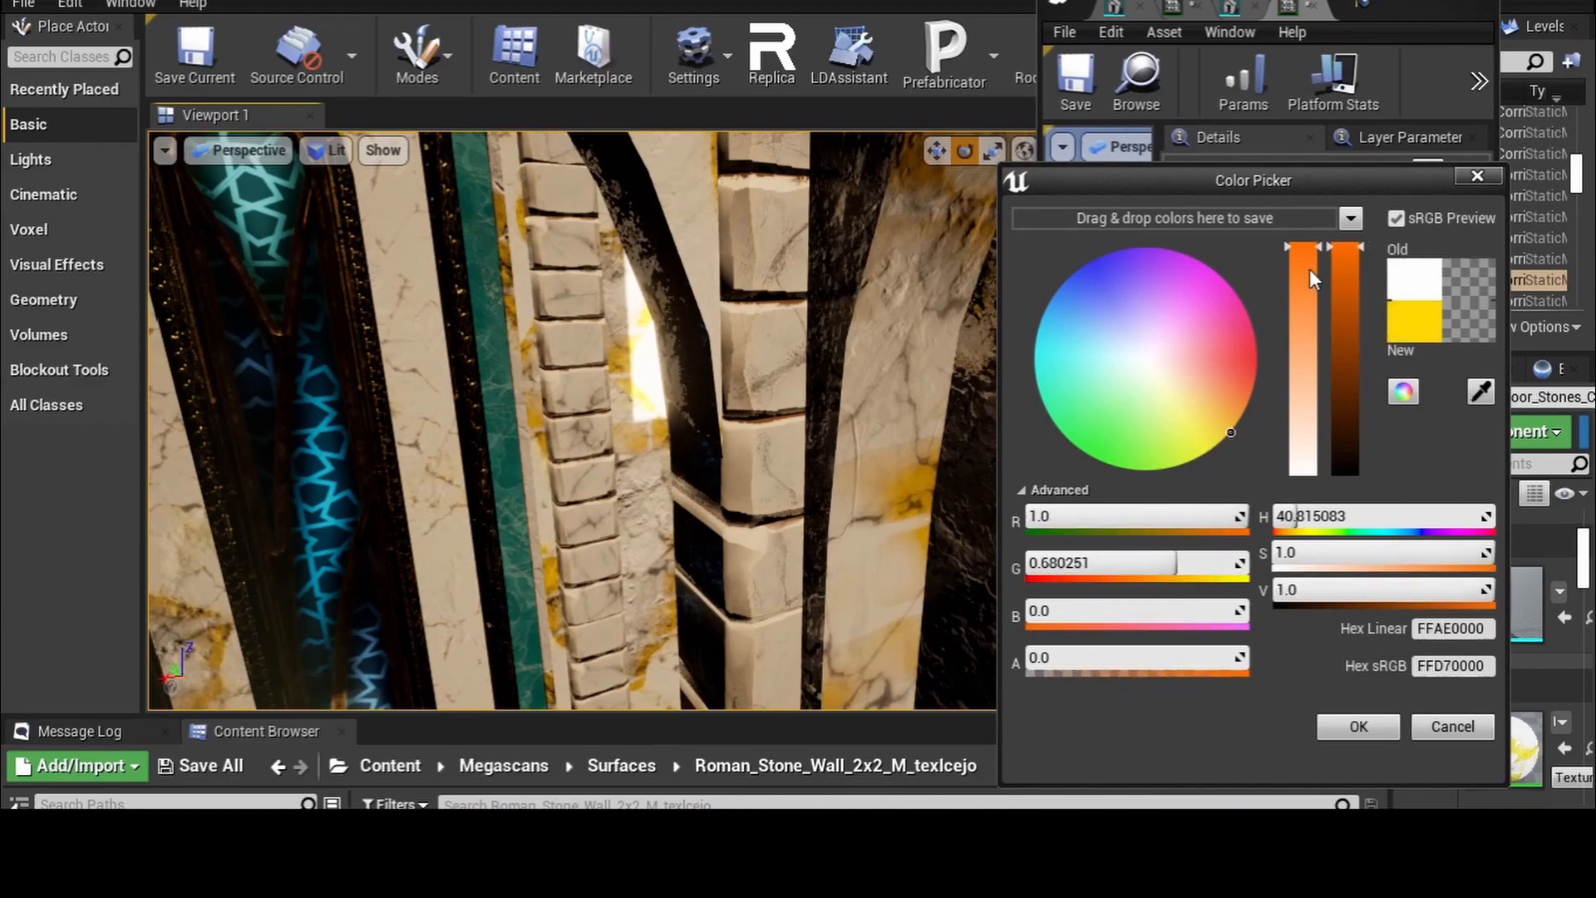
mouse_move(1300, 351)
left_mouse_down()
mouse_move(1306, 437)
mouse_move(1306, 320)
left_mouse_up()
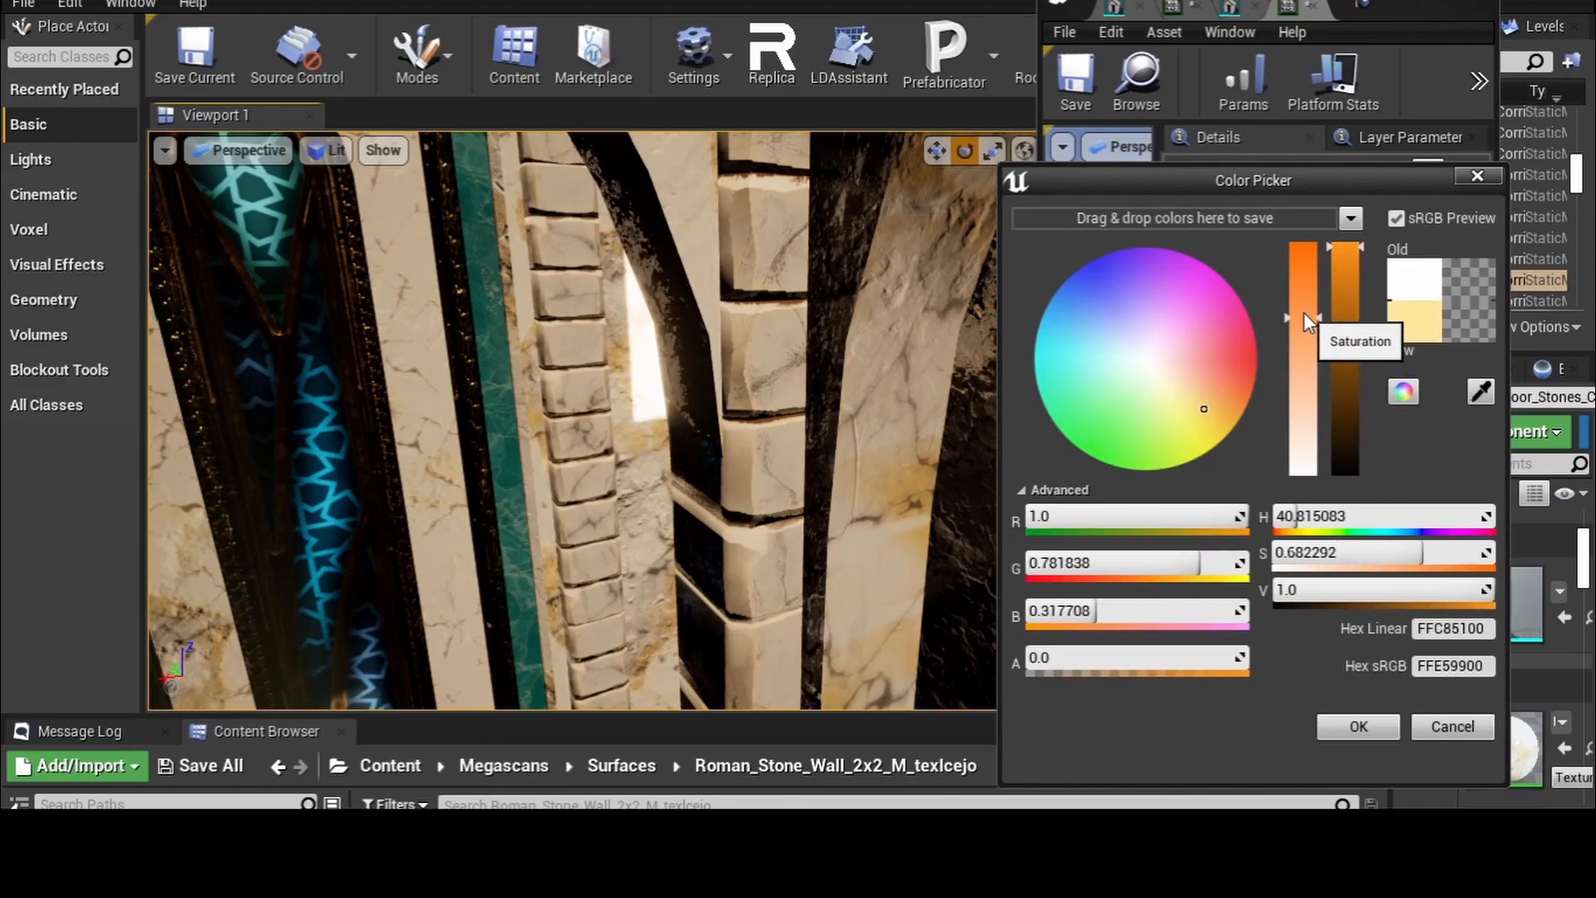
left_click(1296, 413)
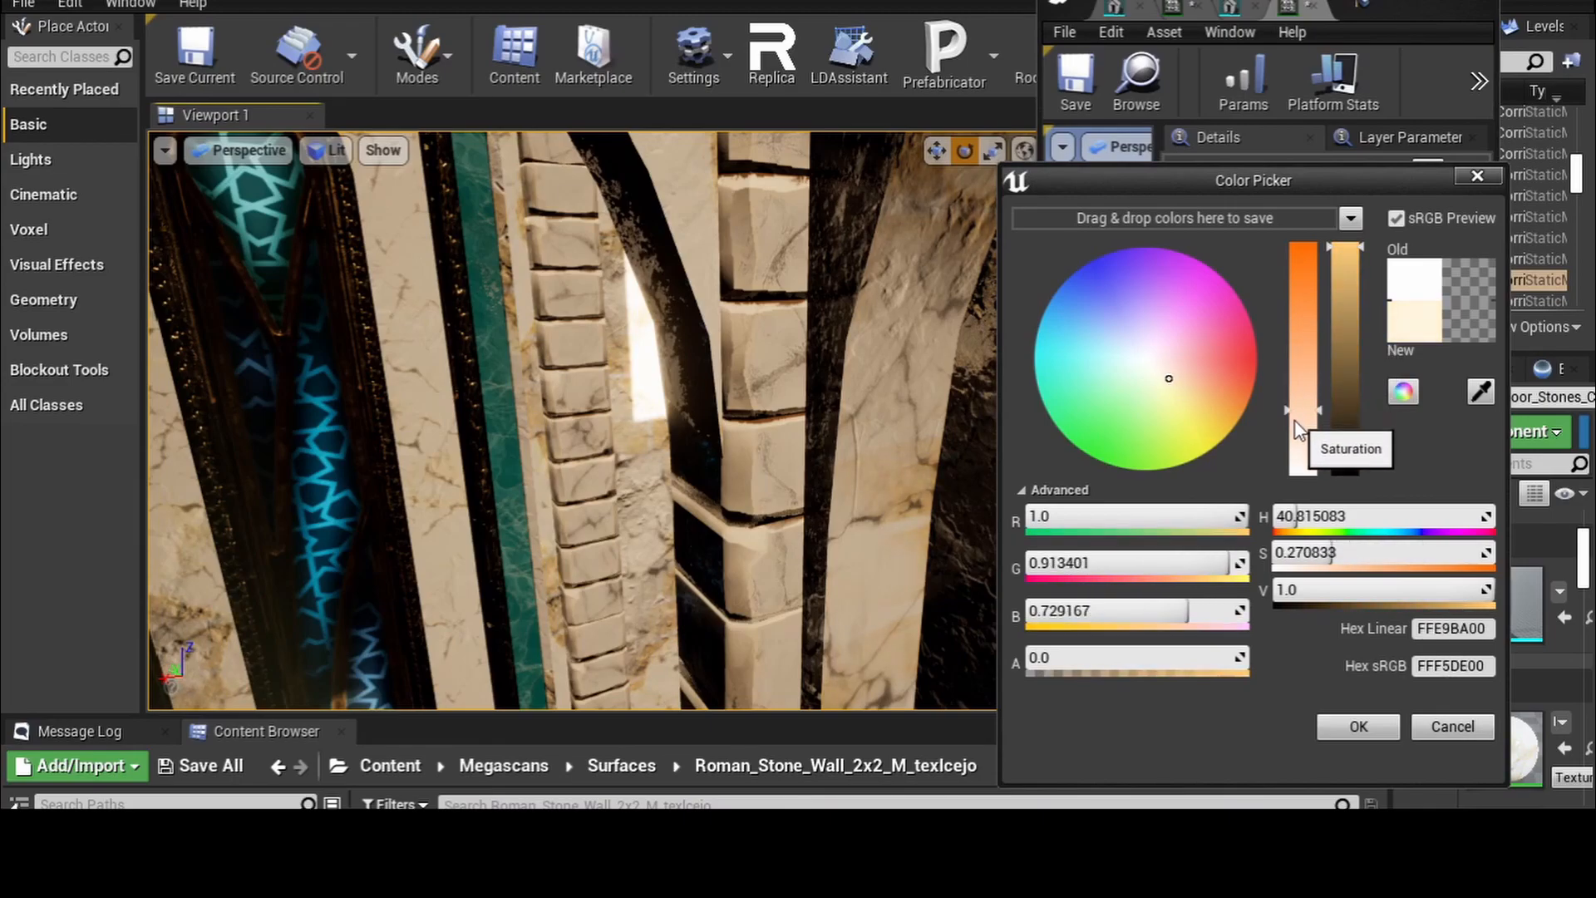
right_click_drag(783, 447, 515, 448)
right_click_drag(777, 446, 668, 425)
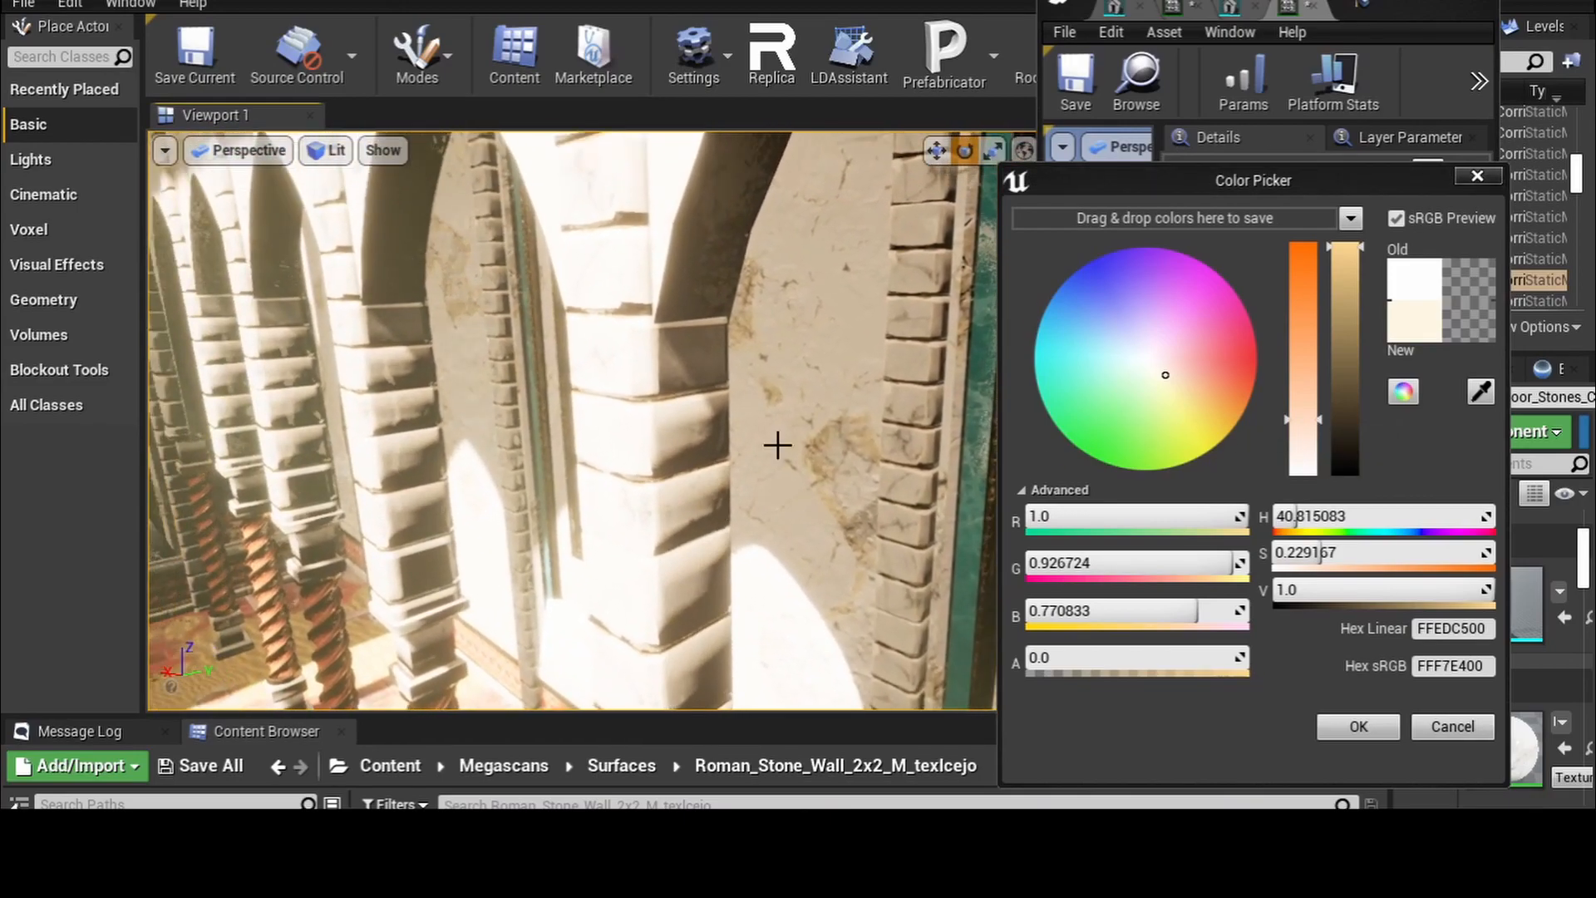
- Check the cream tint across the hall's columns and wall niches, and accept the Base_Colour
scroll(776, 445, "down", 3)
scroll(781, 441, "down", 3)
right_click_drag(782, 442, 574, 442)
scroll(782, 441, "up", 1)
right_click_drag(777, 442, 682, 442)
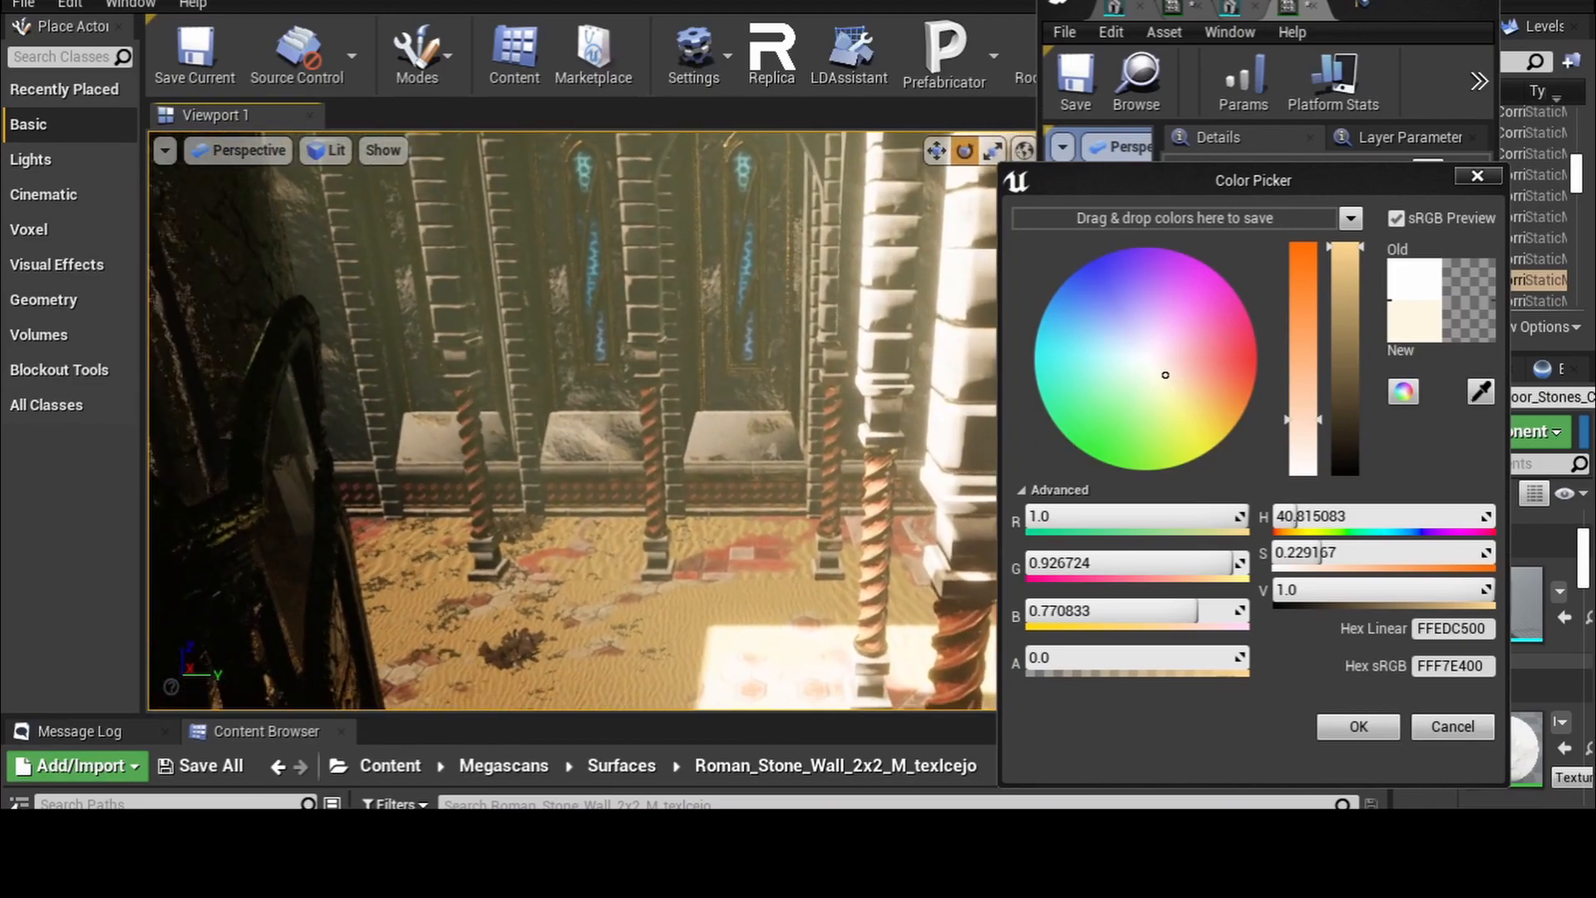
left_click(1364, 725)
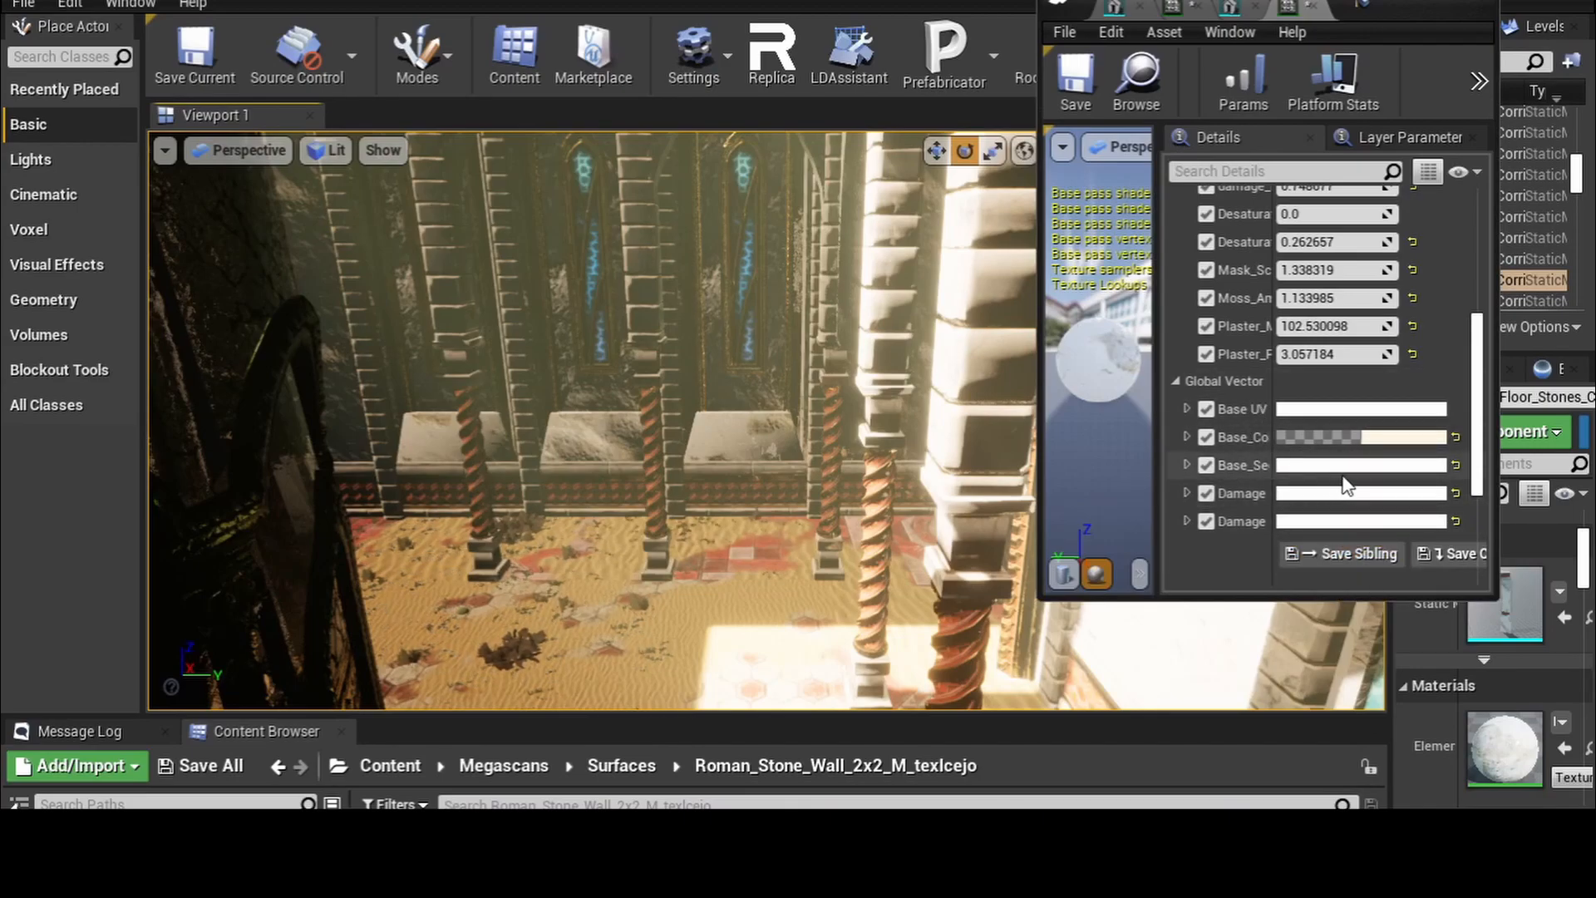
- Set the first Damage vector parameter to green with hue about 95 and saturation about 0.80, and check the wall's damage pattern
right_click_drag(997, 570, 1285, 553)
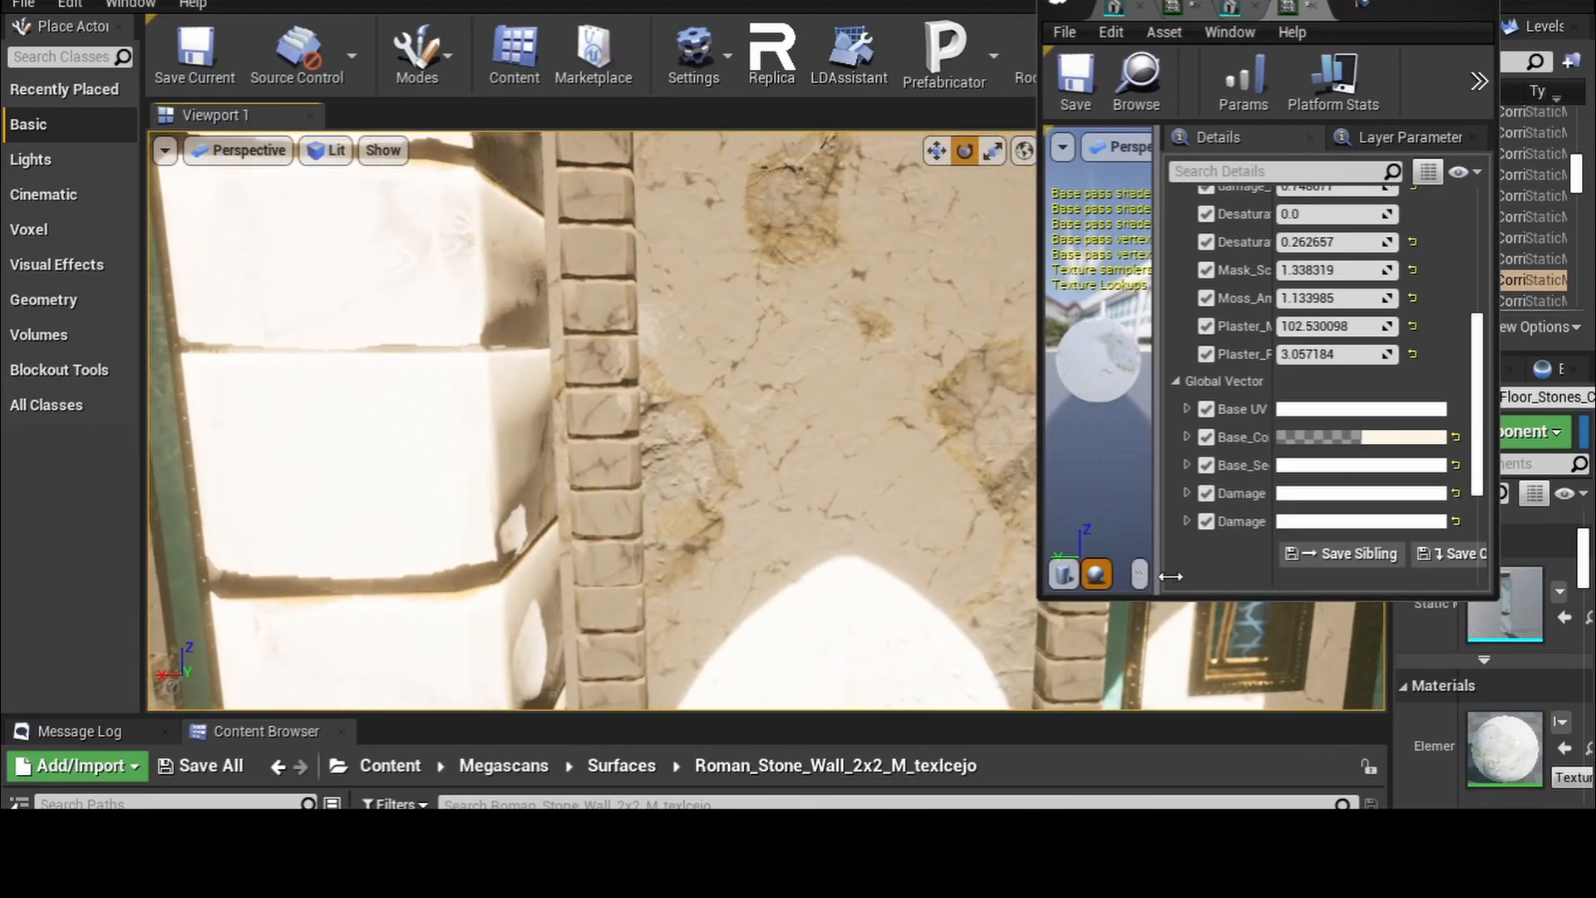
left_click(1314, 499)
left_click(955, 467)
mouse_move(969, 448)
left_mouse_down()
mouse_move(990, 399)
mouse_move(960, 469)
left_mouse_up()
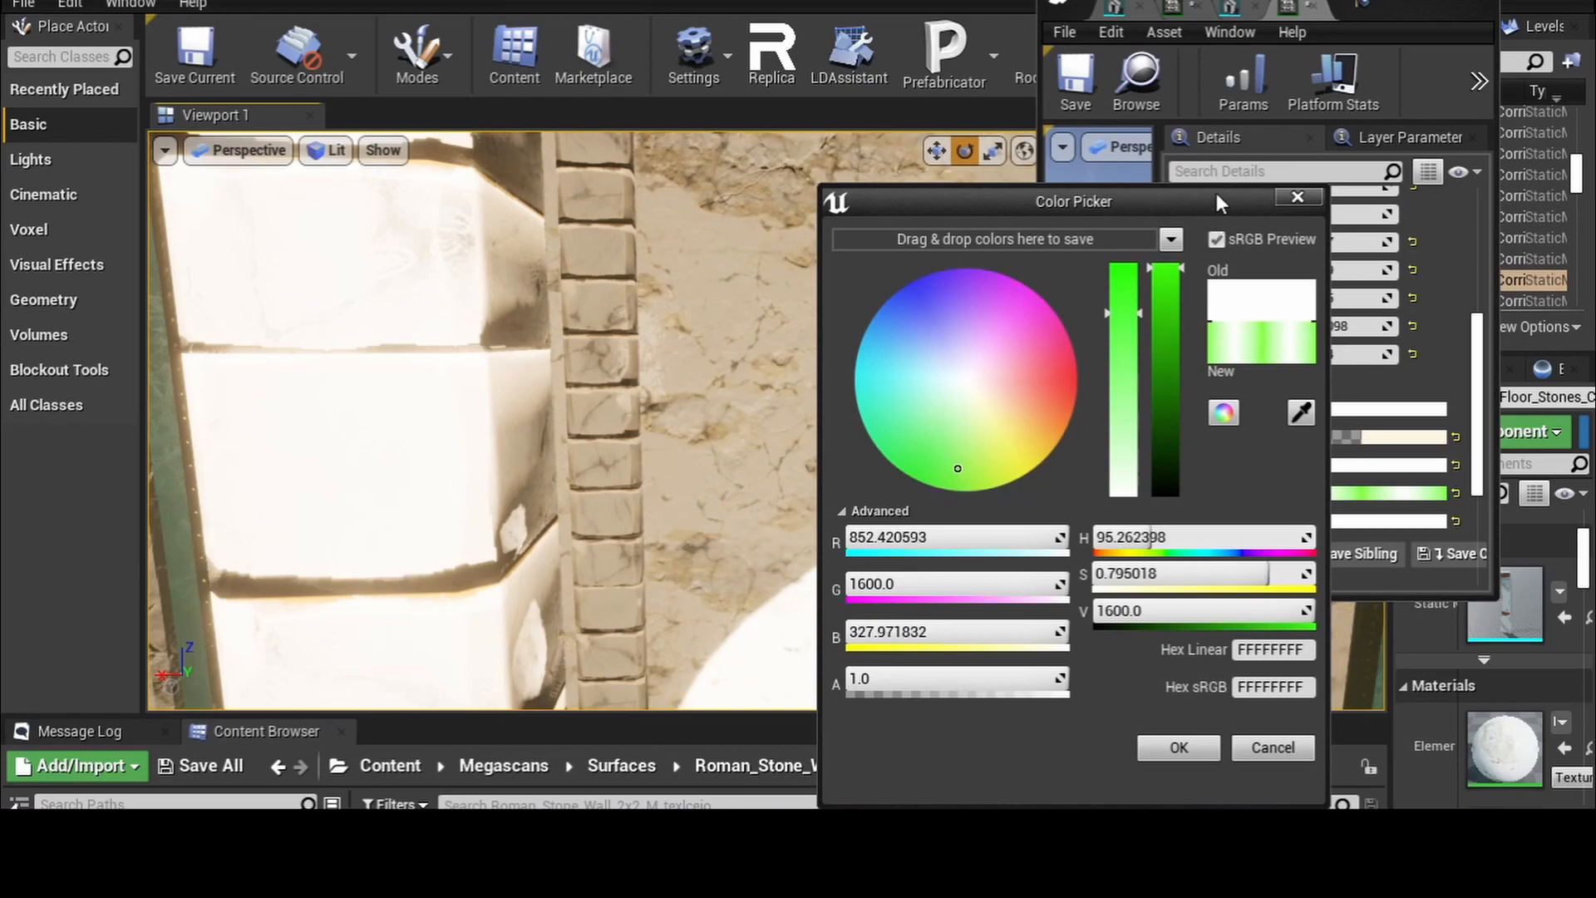
left_click_drag(1200, 193, 1339, 182)
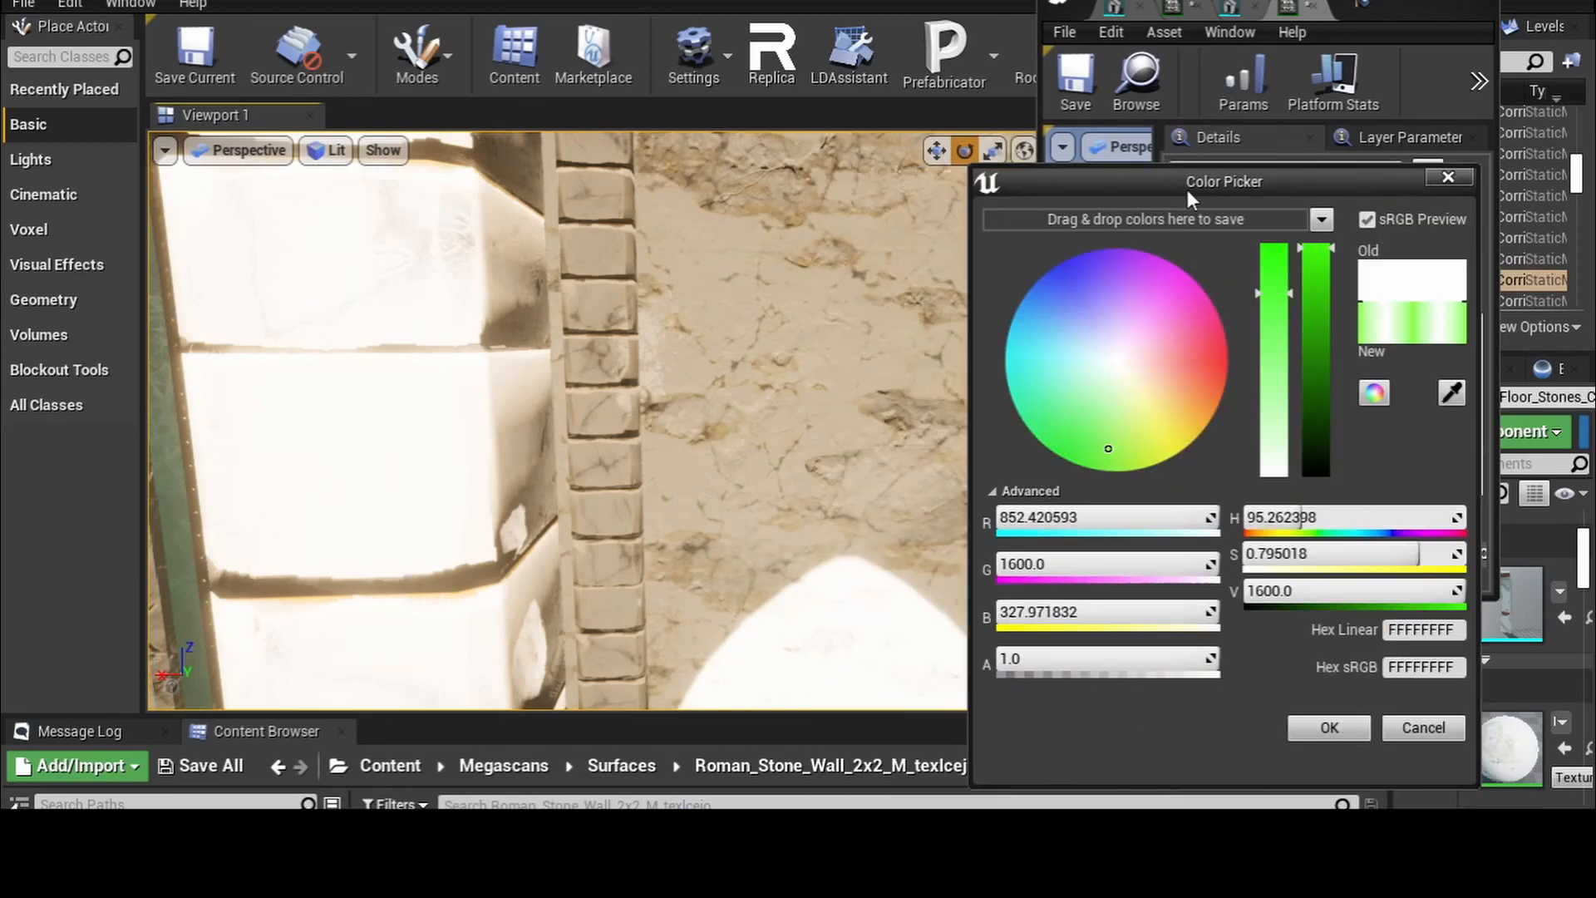
left_click_drag(1146, 186, 1230, 188)
scroll(893, 458, "down", 6)
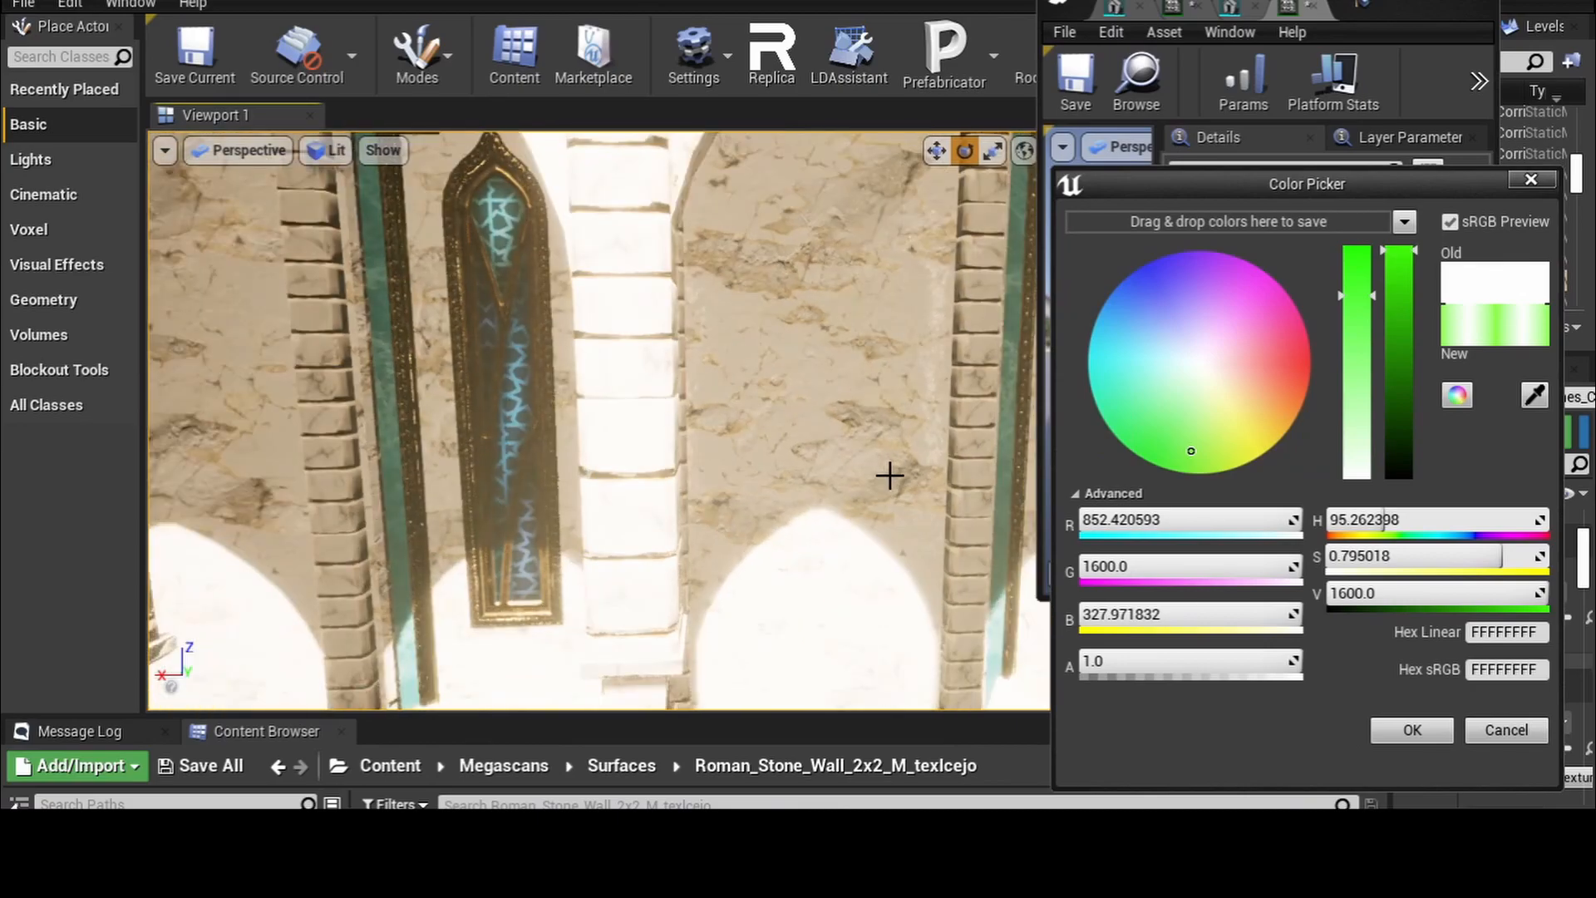
mouse_move(914, 341)
right_mouse_down()
mouse_move(1036, 353)
mouse_move(943, 346)
right_mouse_up()
- Soften the first Damage vector to hue about 108 and saturation about 0.37, inspect the damaged plaster, and accept the colour
left_click_drag(1189, 443, 1187, 404)
right_click_drag(782, 385, 532, 337)
scroll(781, 385, "up", 5)
scroll(782, 386, "up", 2)
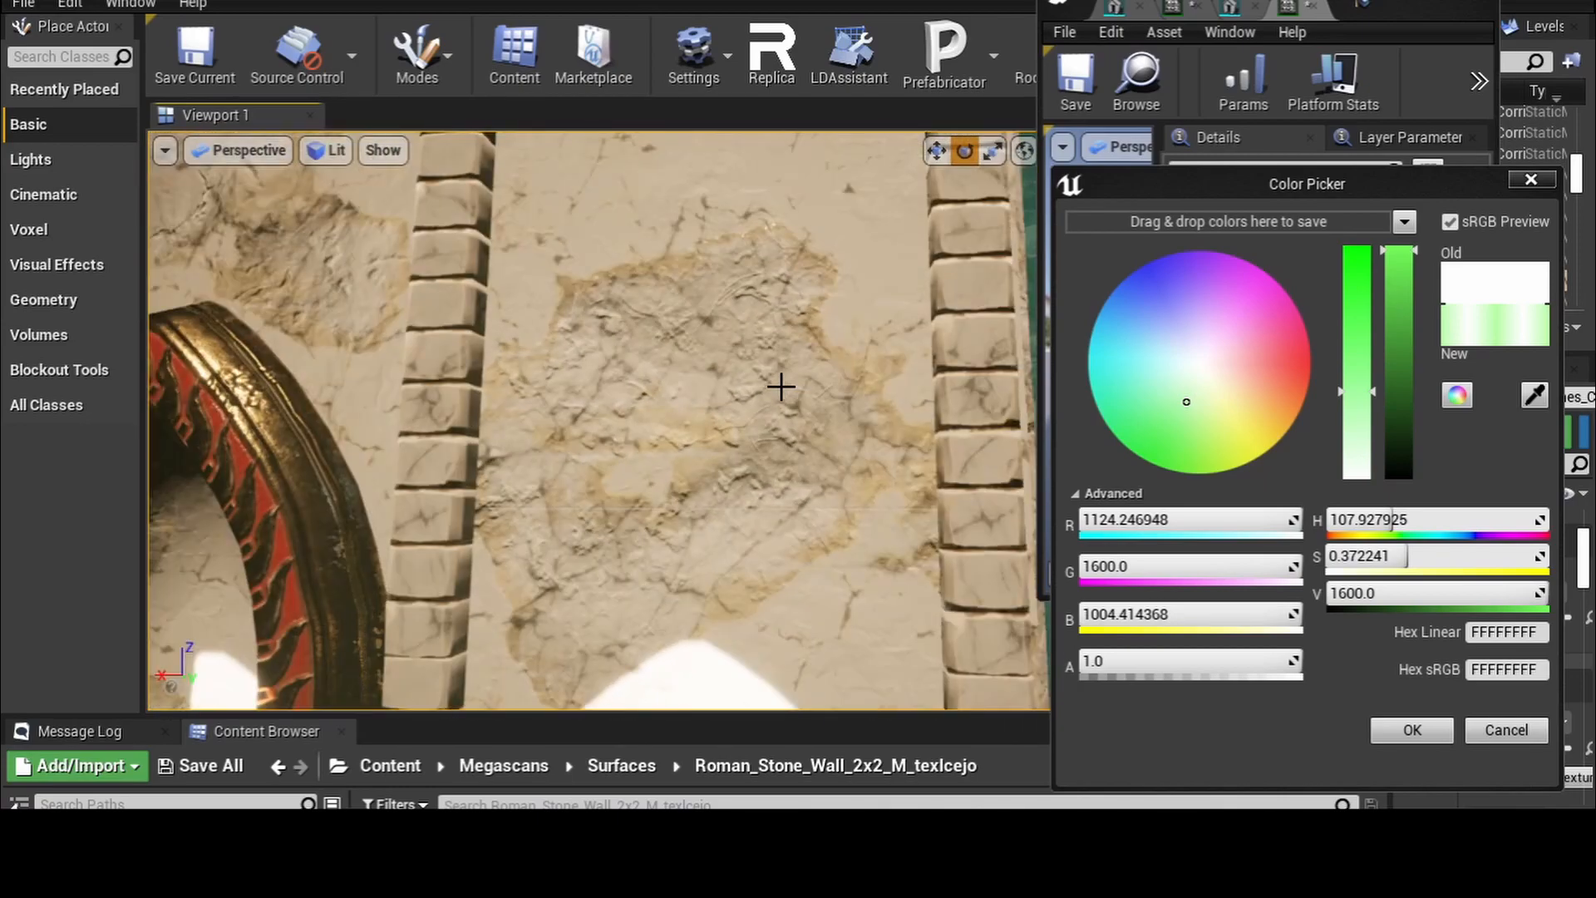
scroll(781, 385, "down", 5)
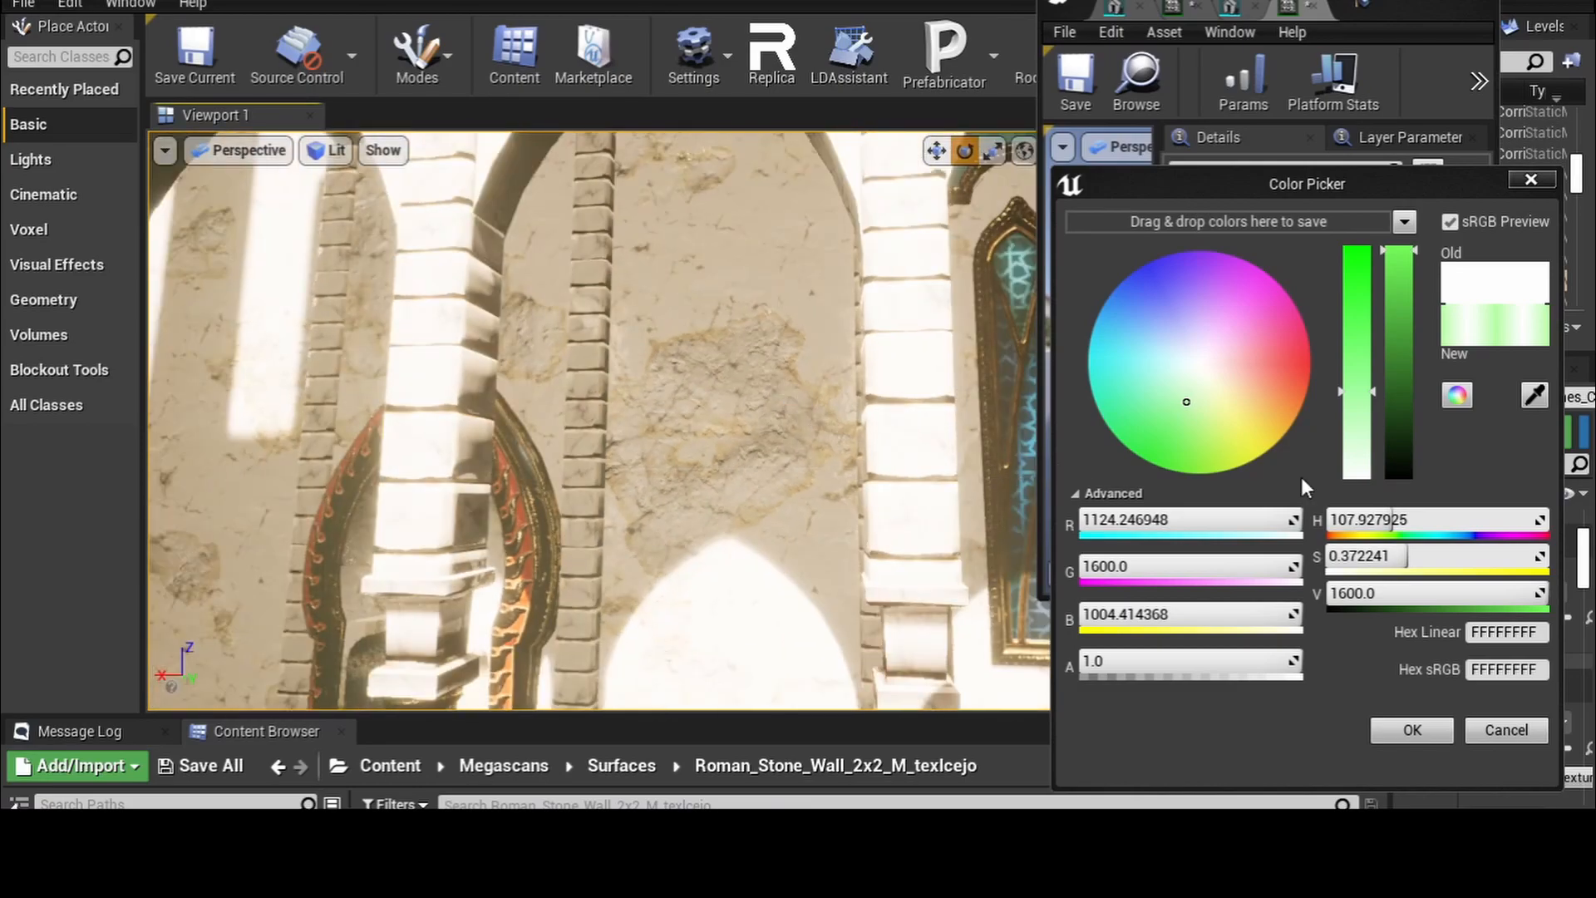
left_click(1414, 727)
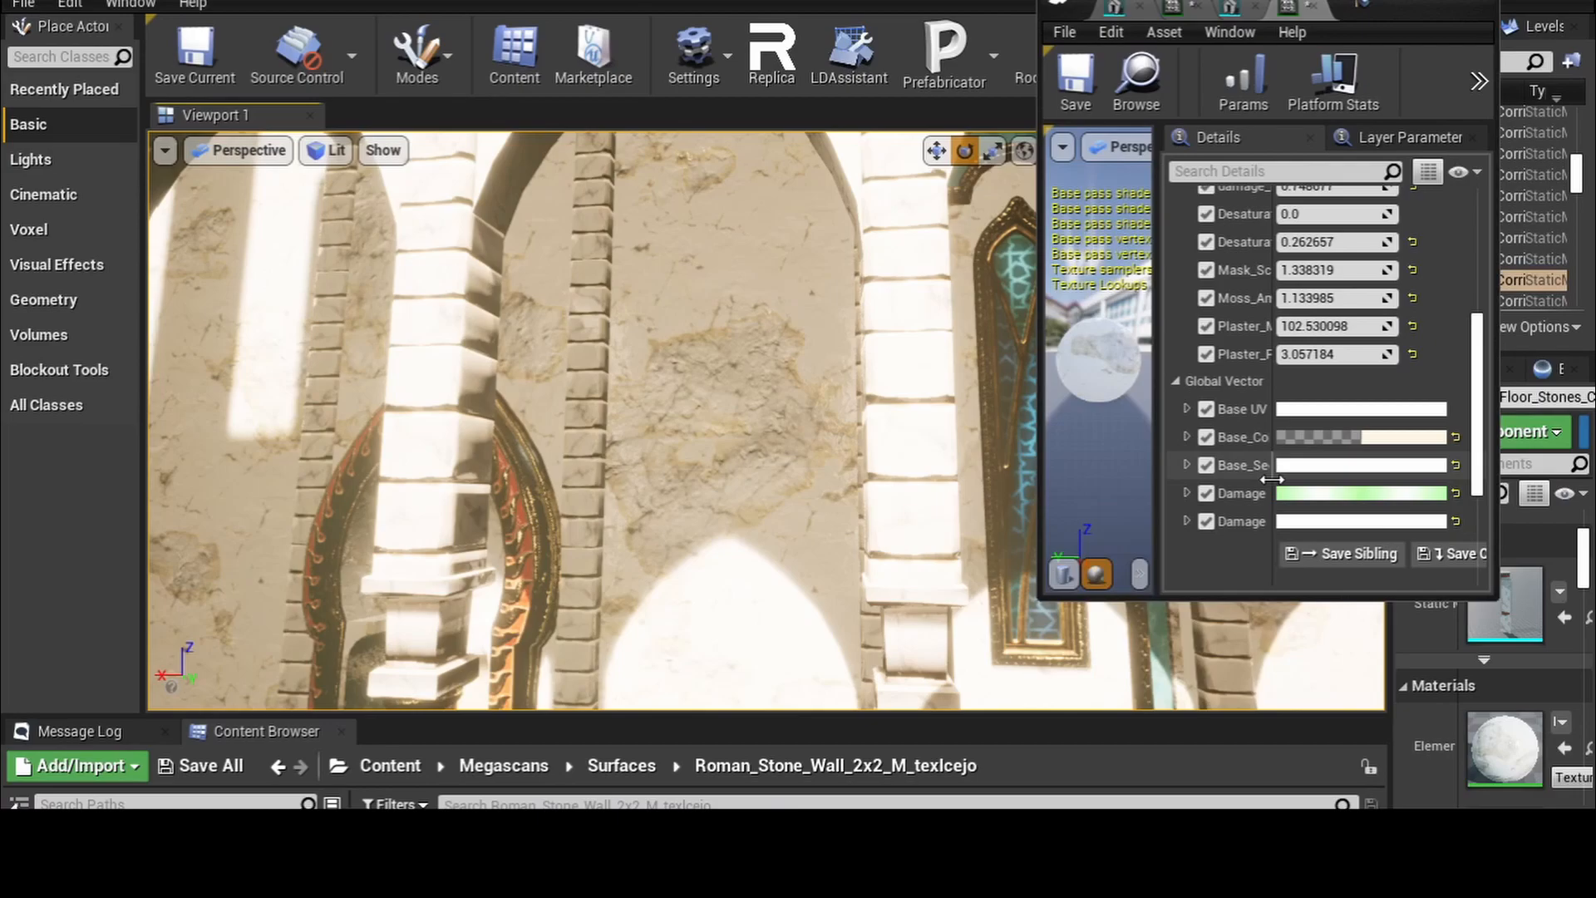
- Set the second Damage vector parameter to pale cyan with hue about 174, saturation about 0.21 and value 400, and accept it
left_click(1319, 522)
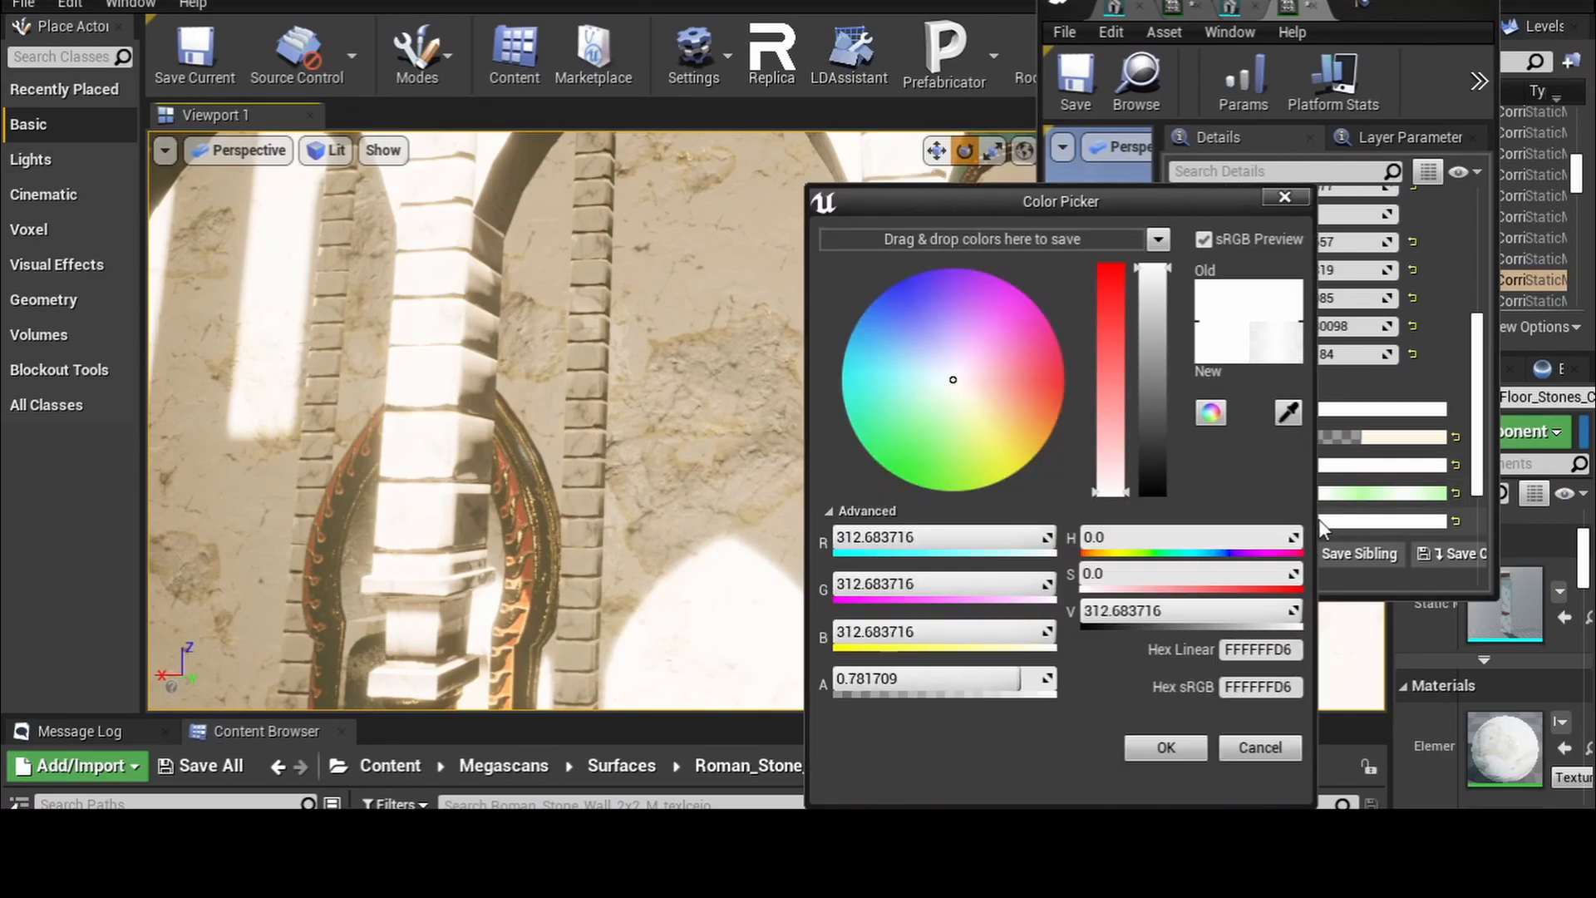
left_click_drag(961, 402, 931, 387)
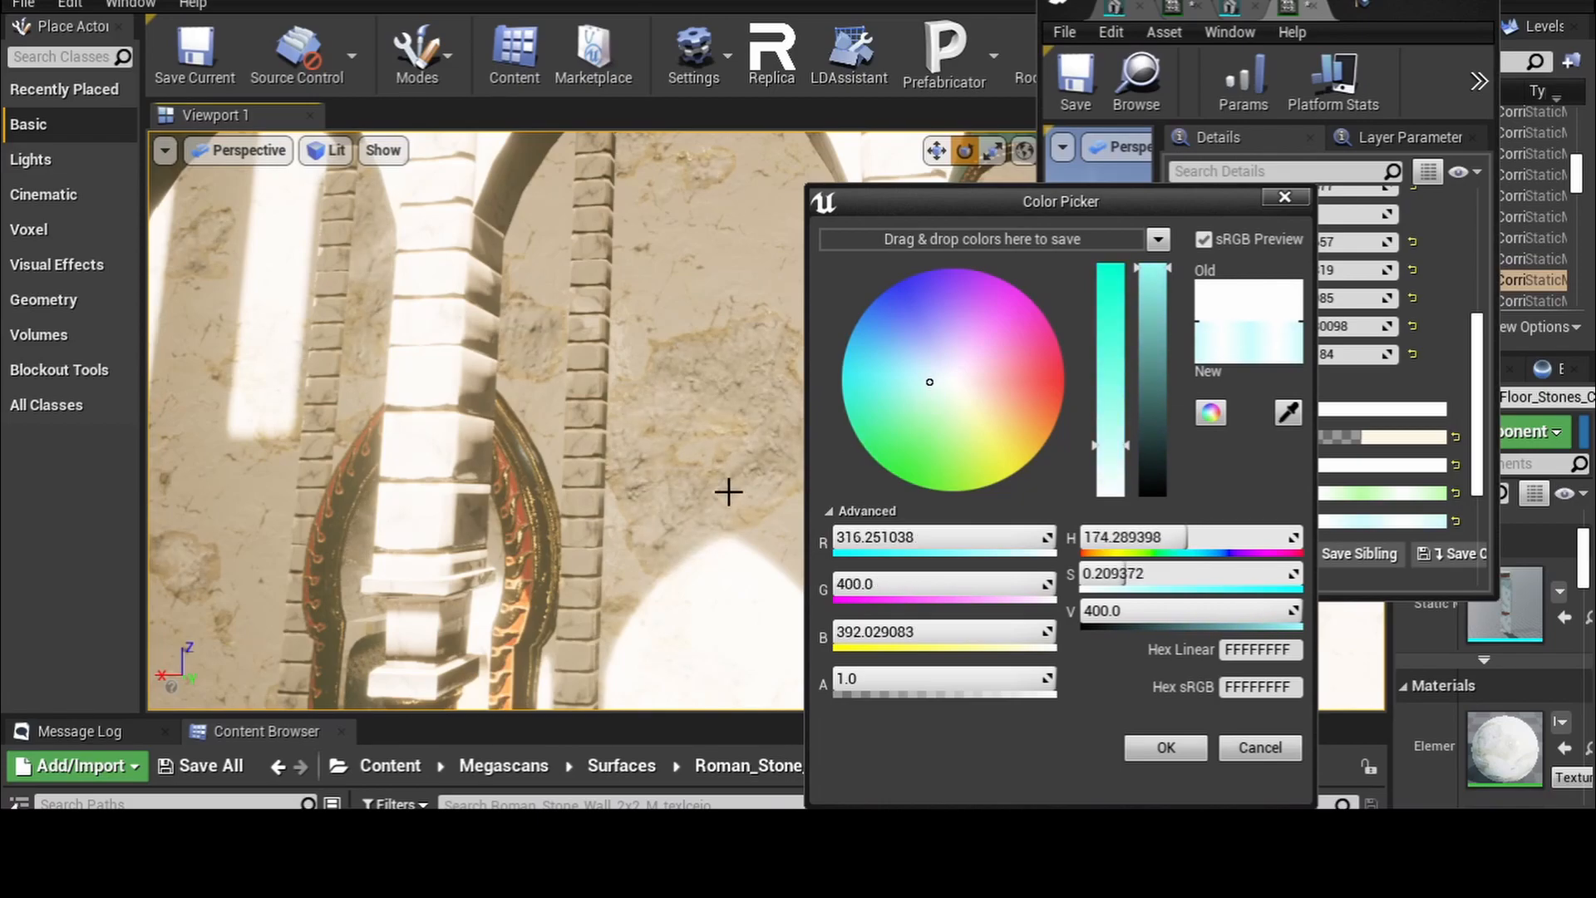
scroll(729, 492, "up", 4)
scroll(728, 492, "down", 6)
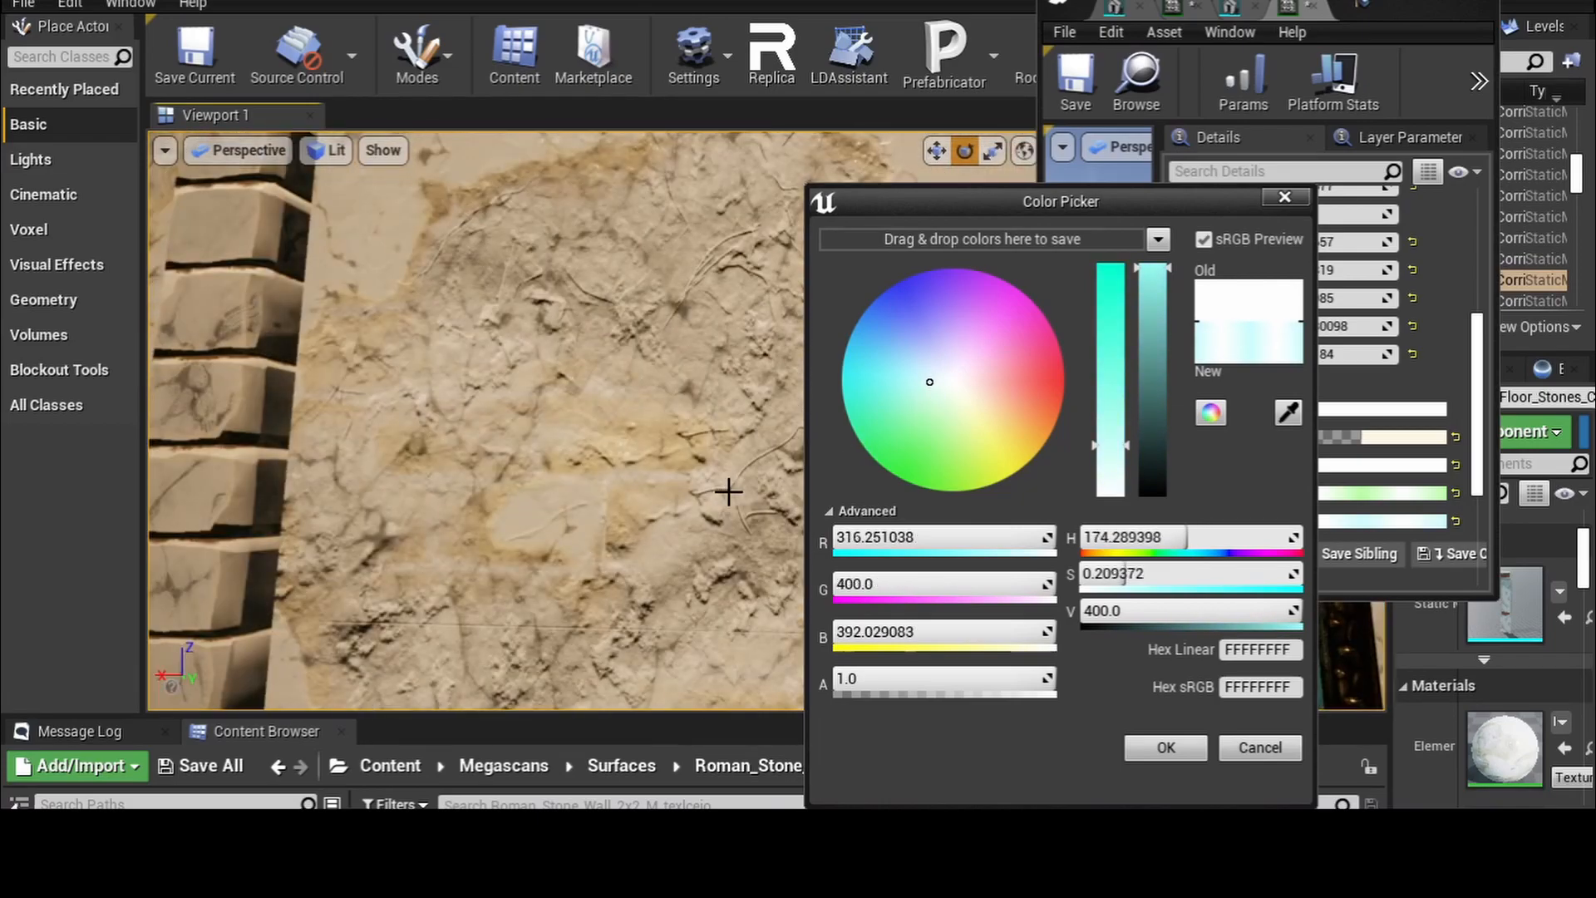
scroll(728, 492, "down", 1)
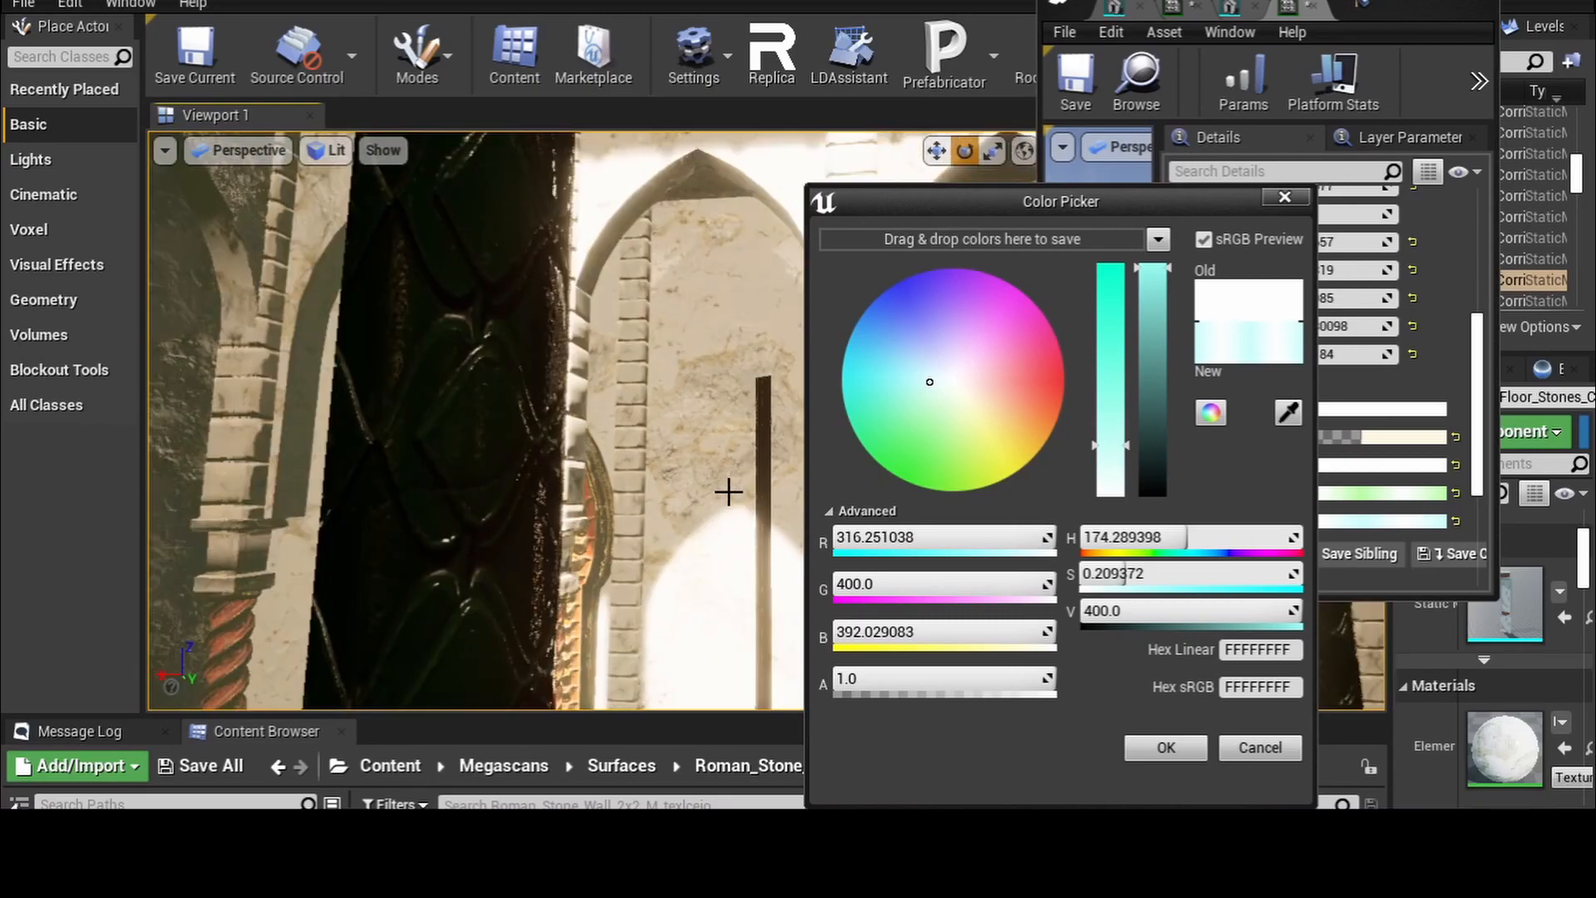
scroll(728, 492, "up", 1)
mouse_move(728, 492)
right_mouse_down()
mouse_move(696, 499)
mouse_move(737, 489)
right_mouse_up()
left_click(1163, 747)
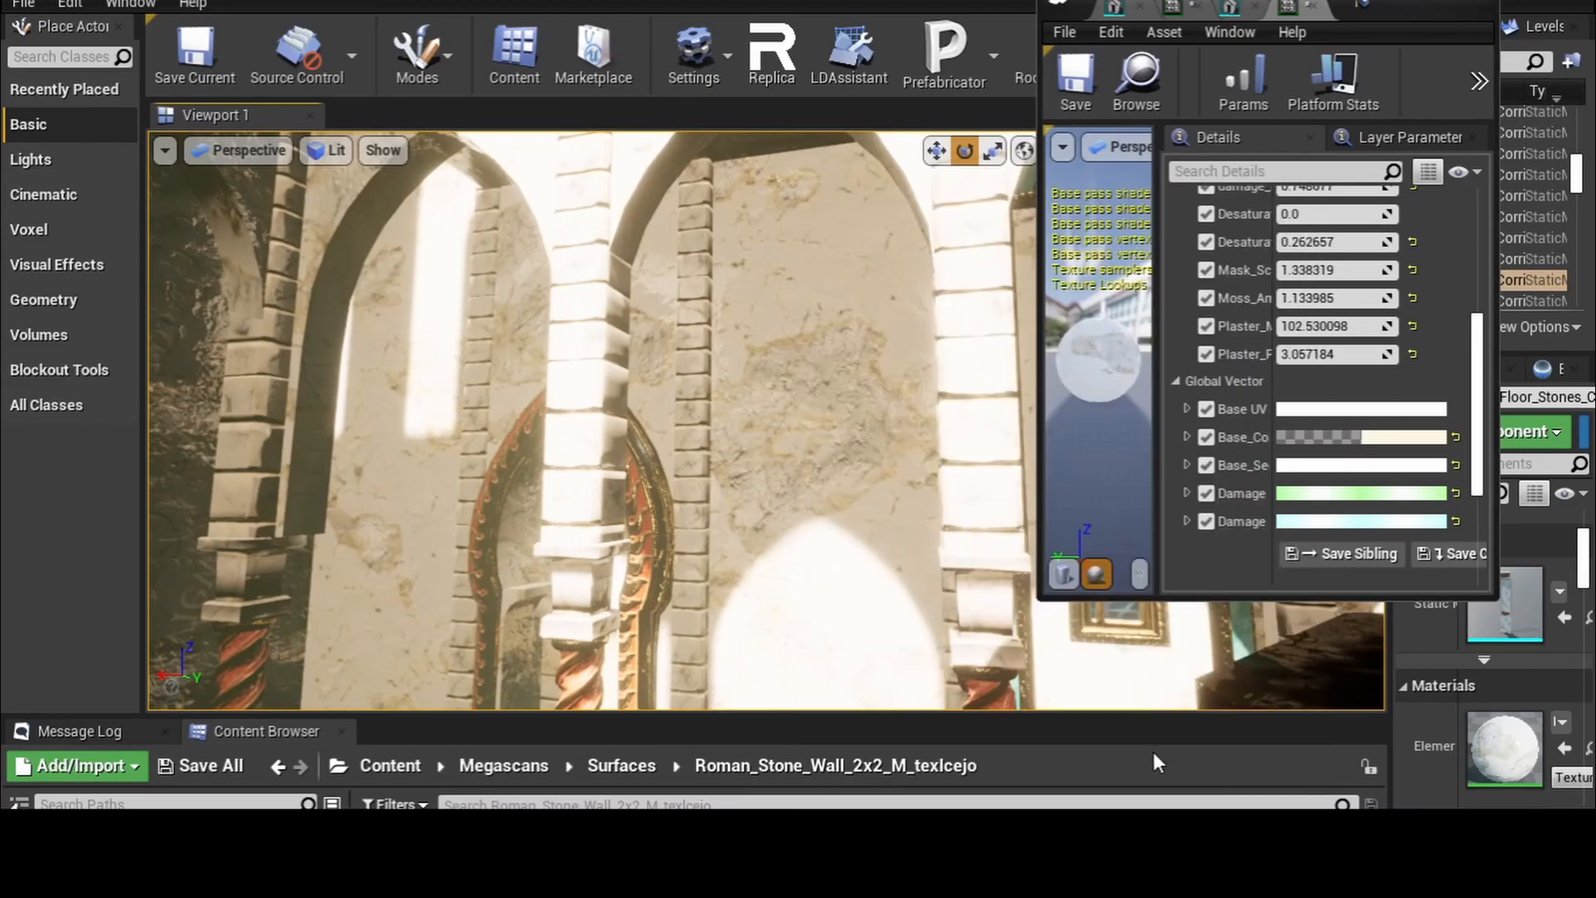
- Tint the Base UV vector pale pink with hue about 343 and saturation about 0.17, and inspect the plaster patches up close
left_click(1325, 412)
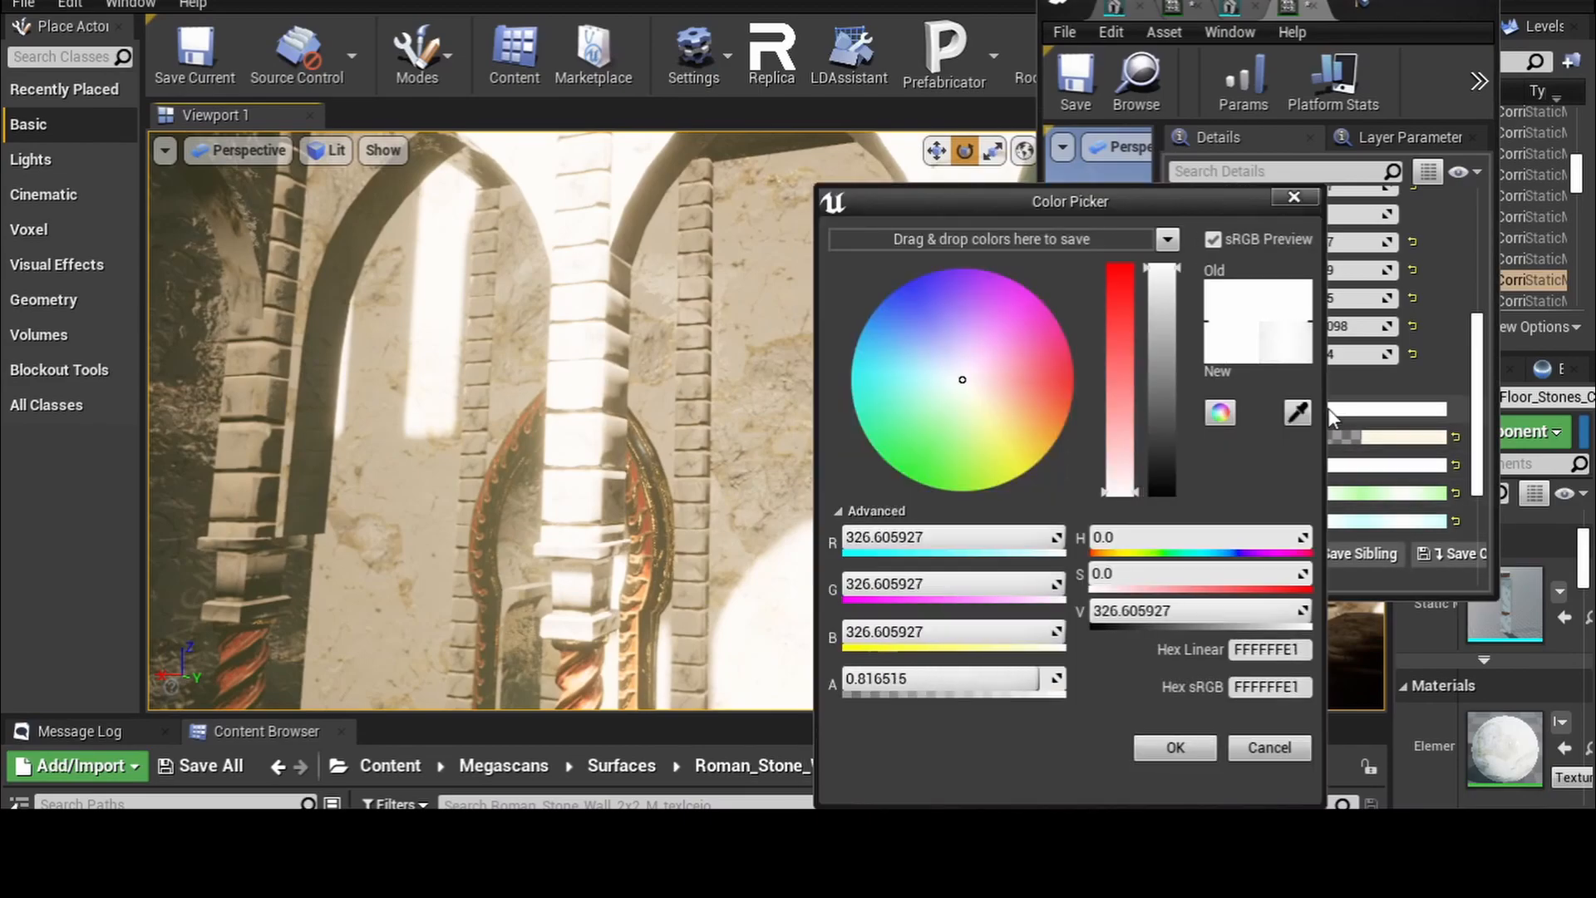
mouse_move(967, 385)
left_mouse_down()
mouse_move(974, 434)
mouse_move(1002, 387)
mouse_move(981, 373)
left_mouse_up()
right_click_drag(619, 439, 748, 478)
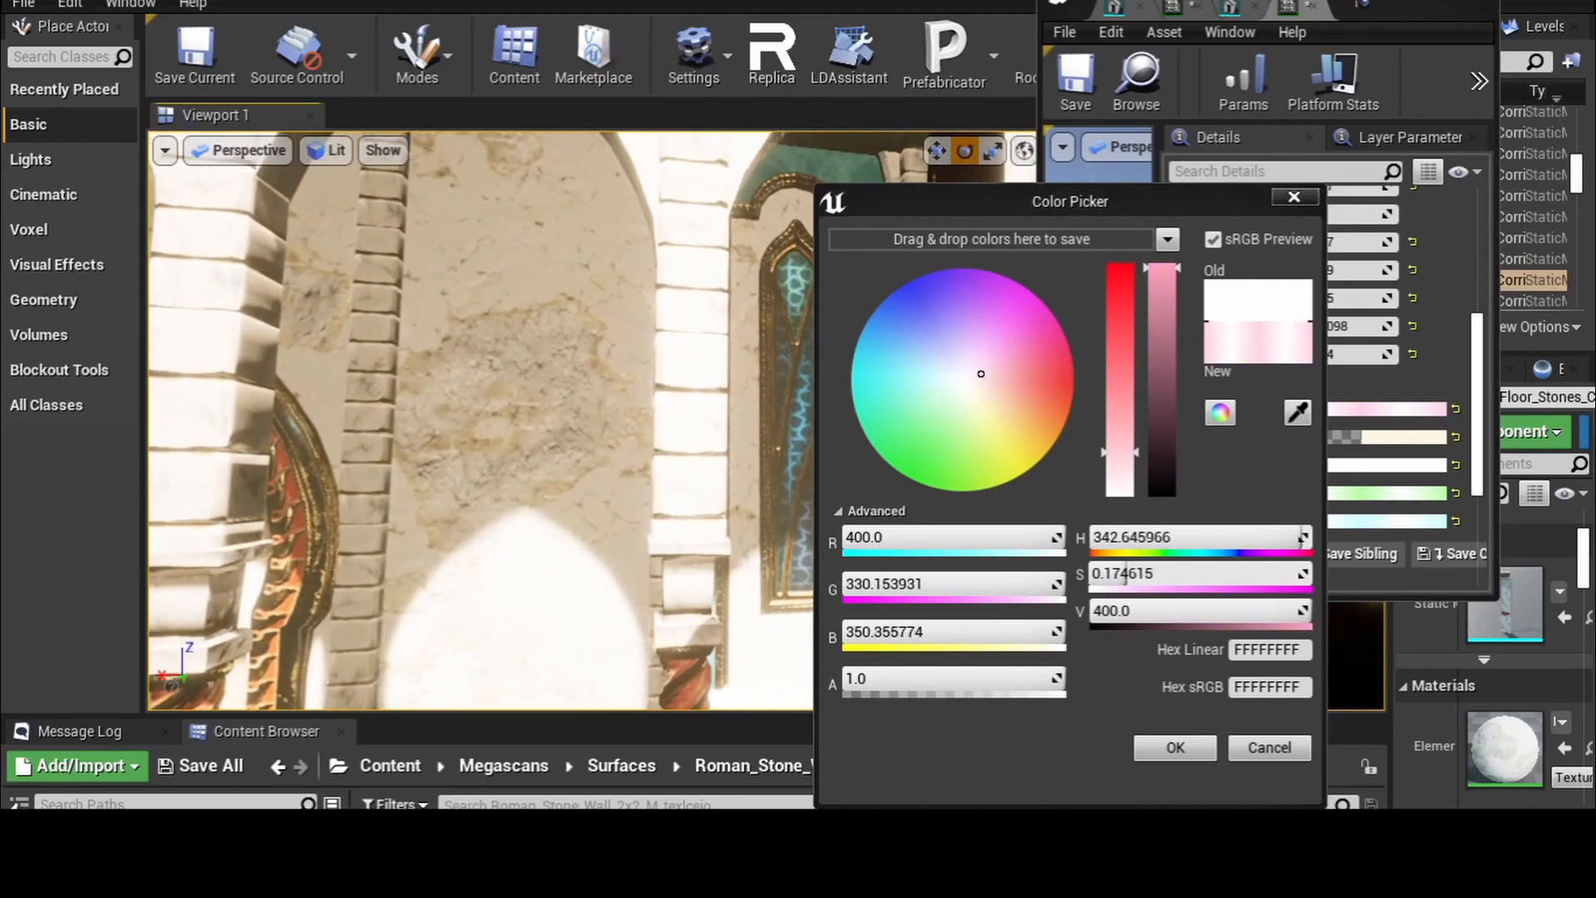
scroll(618, 439, "up", 5)
right_click_drag(584, 452, 449, 459)
scroll(585, 452, "up", 4)
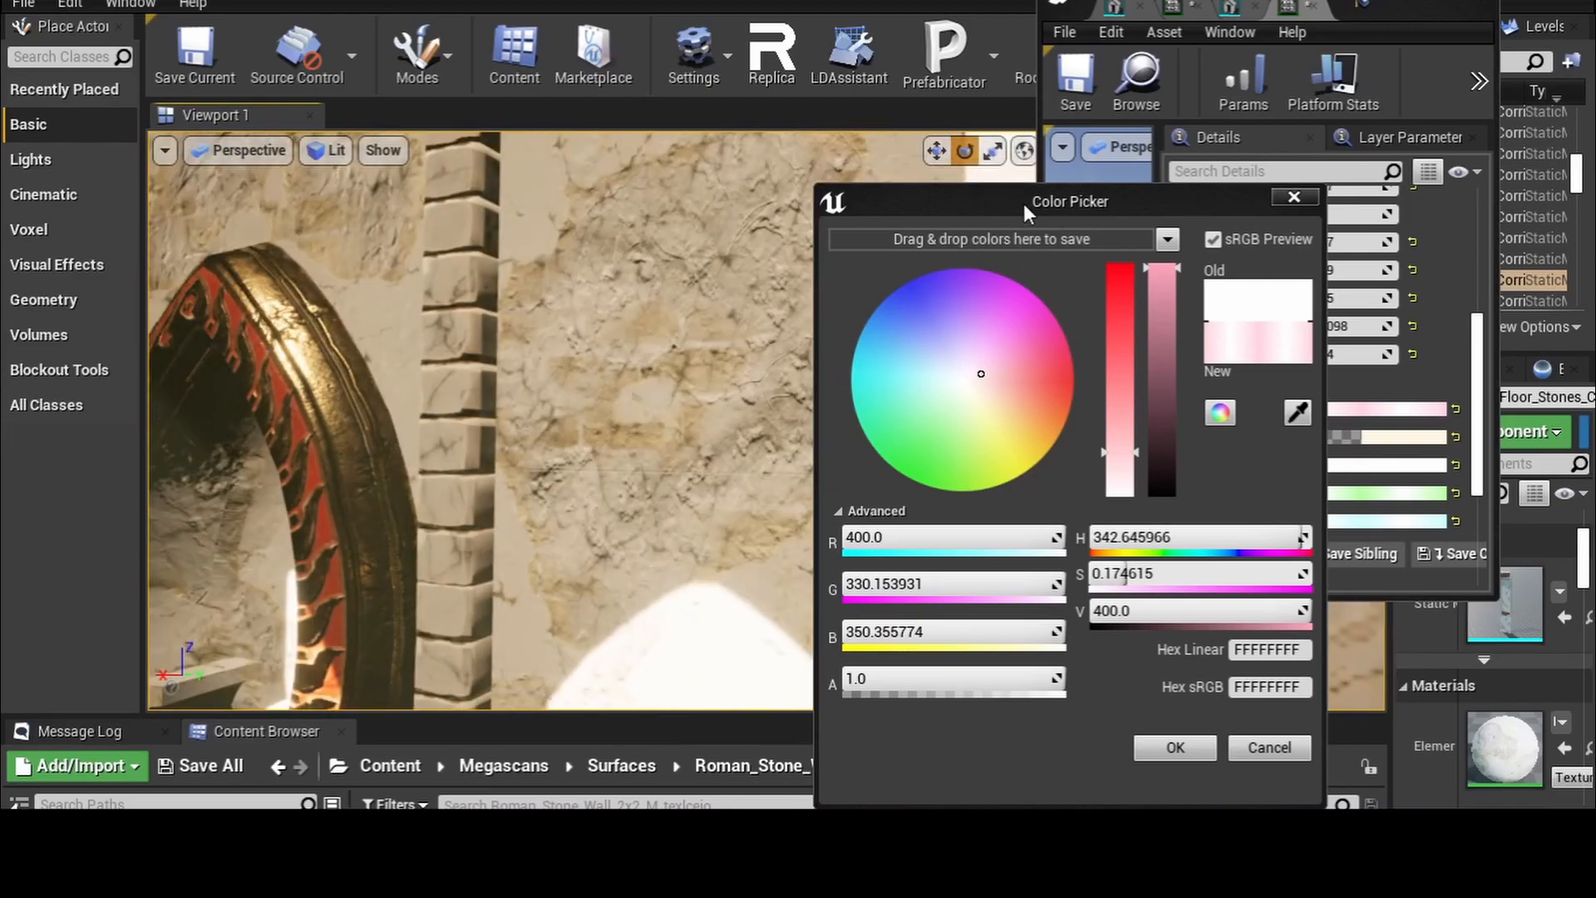
left_click_drag(1046, 203, 1199, 203)
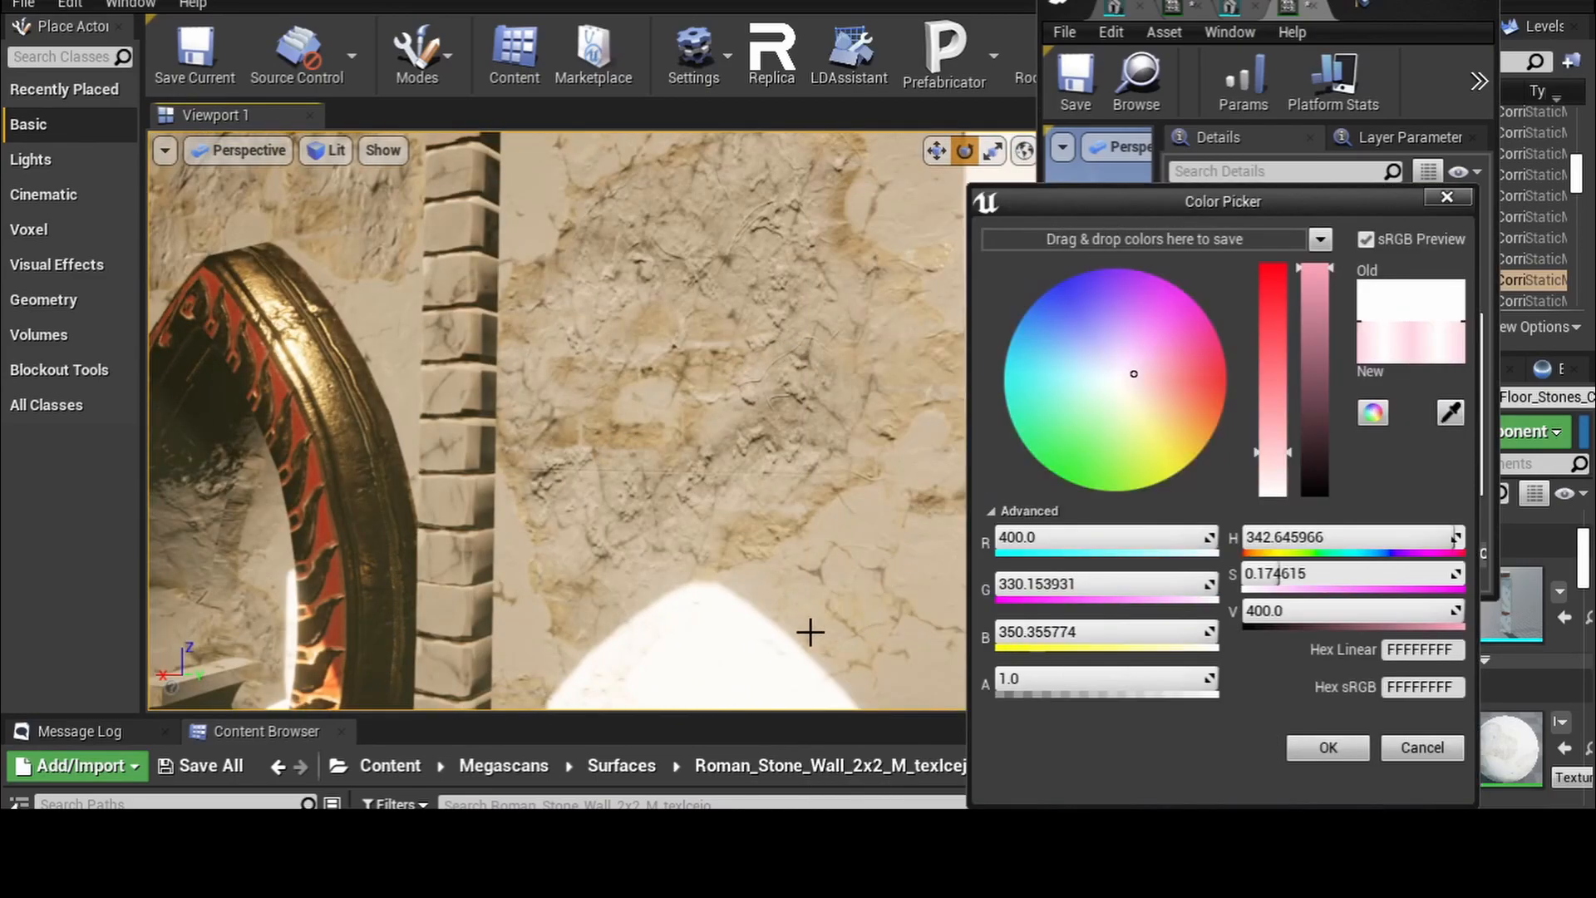
- Adjust the Base UV vector to hue about 310, saturation about 0.24 and value 400, and accept it
mouse_move(1144, 375)
left_mouse_down()
mouse_move(1145, 393)
mouse_move(1128, 389)
mouse_move(1126, 357)
mouse_move(1162, 430)
mouse_move(1167, 395)
mouse_move(1145, 366)
left_mouse_up()
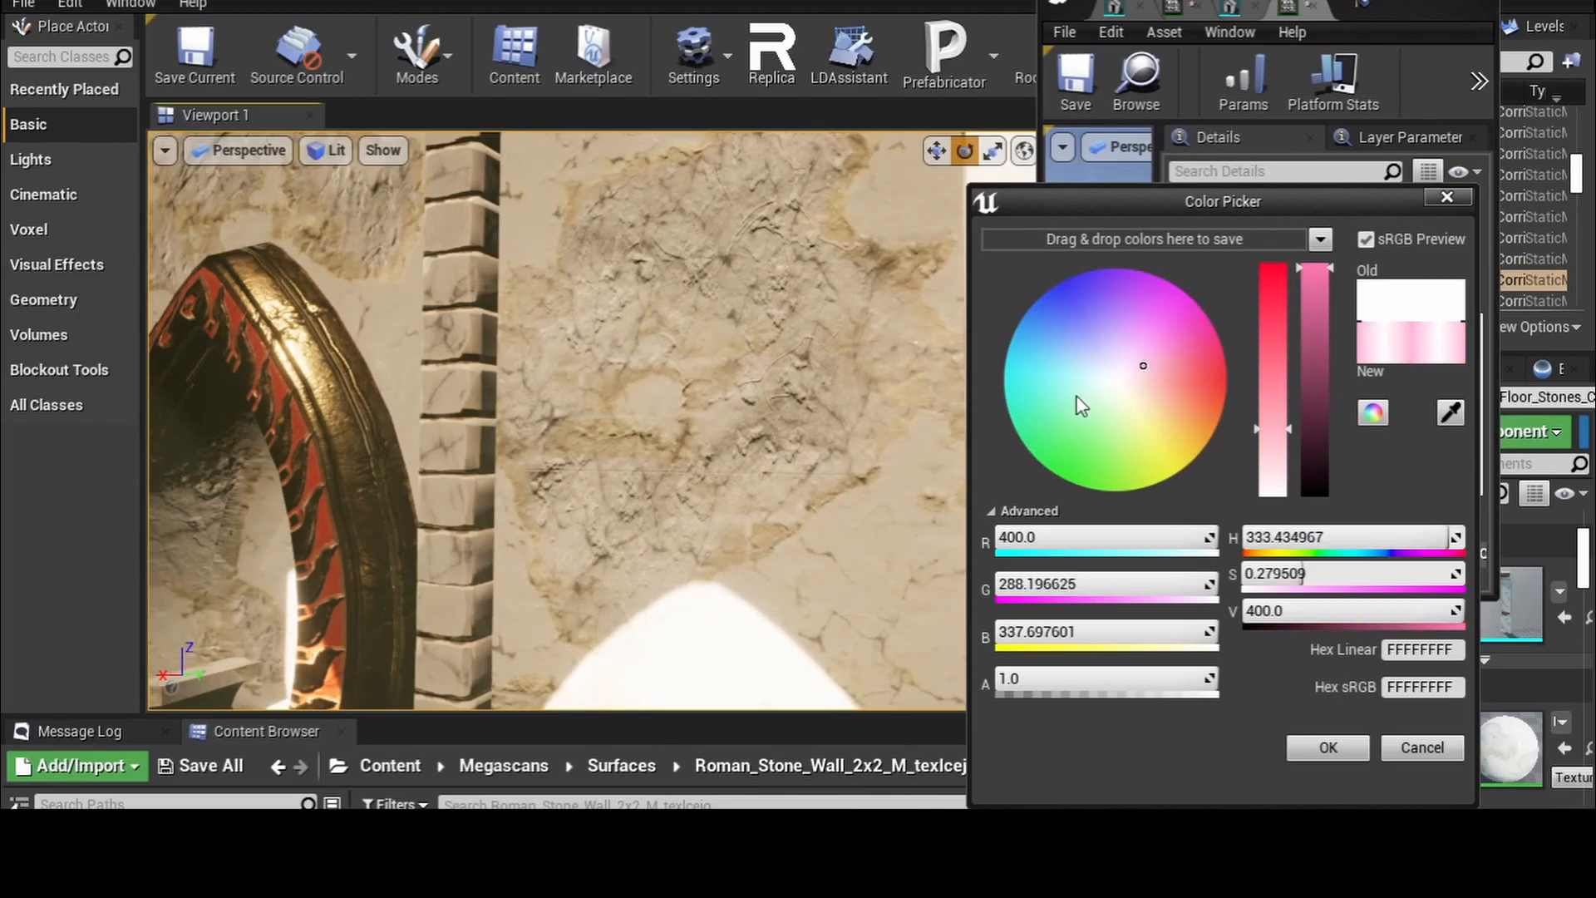
scroll(881, 440, "down", 2)
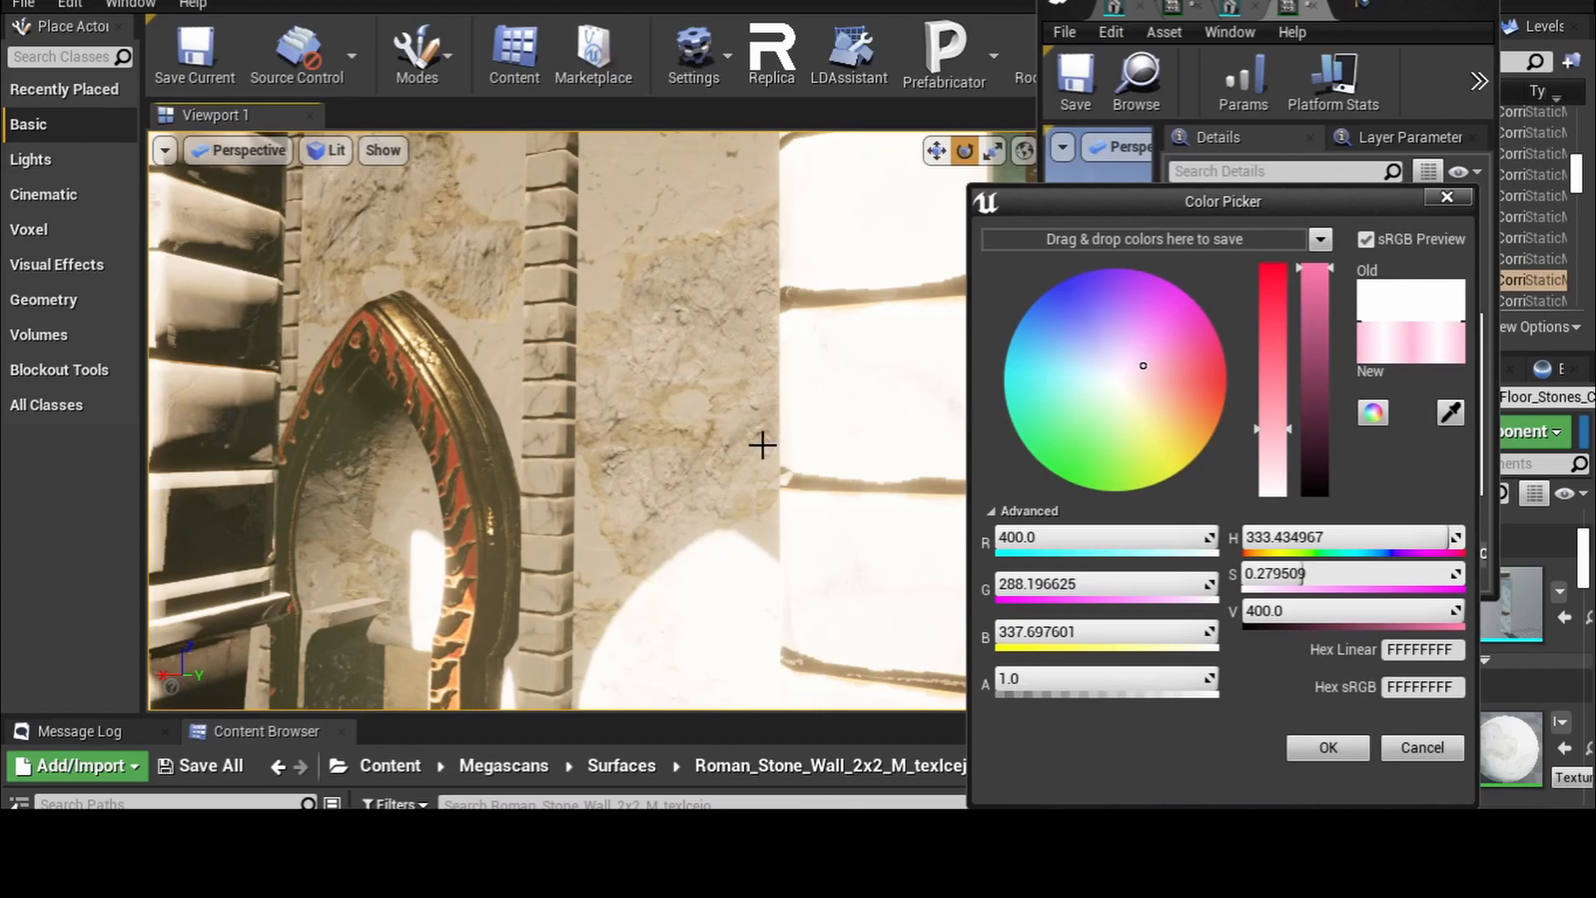
scroll(763, 446, "down", 2)
scroll(762, 446, "down", 2)
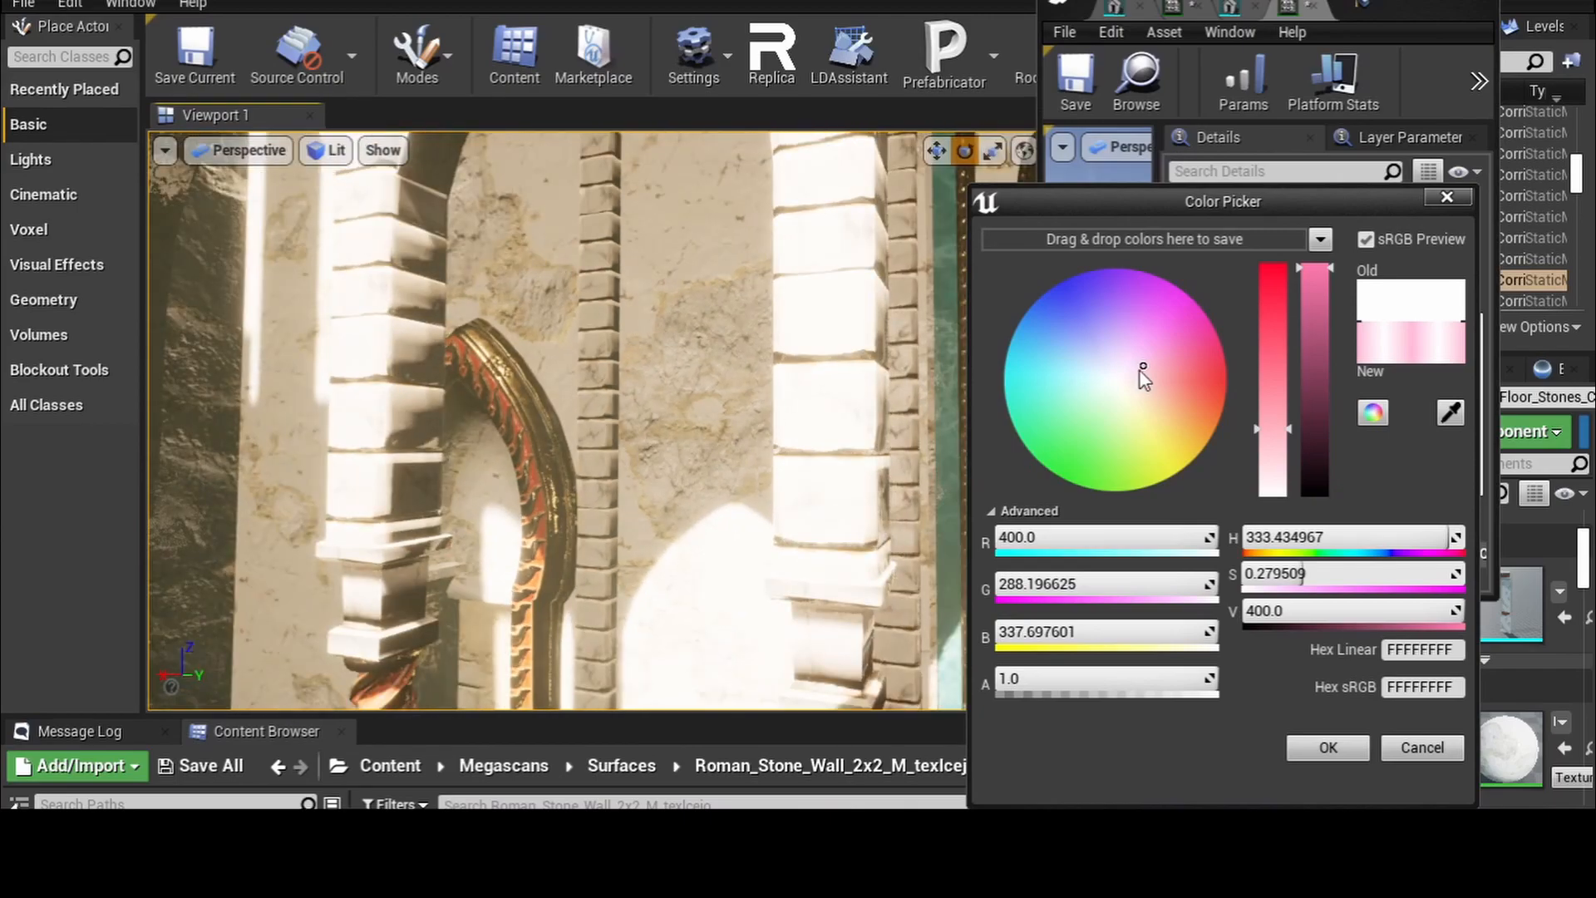
left_click(1140, 371)
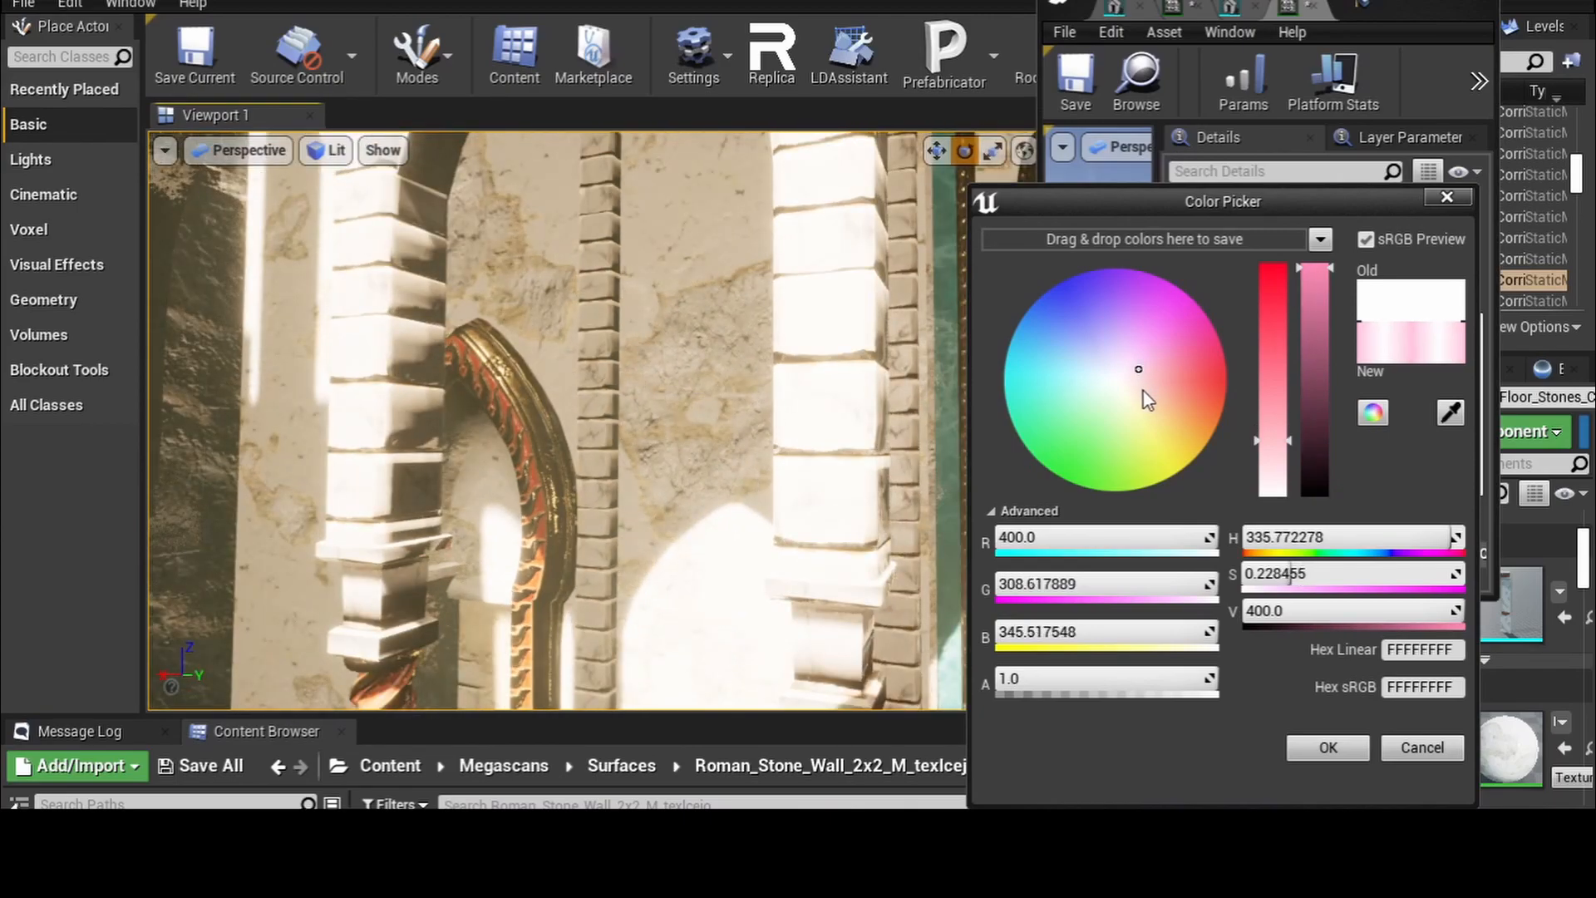
left_click_drag(1136, 390, 1134, 360)
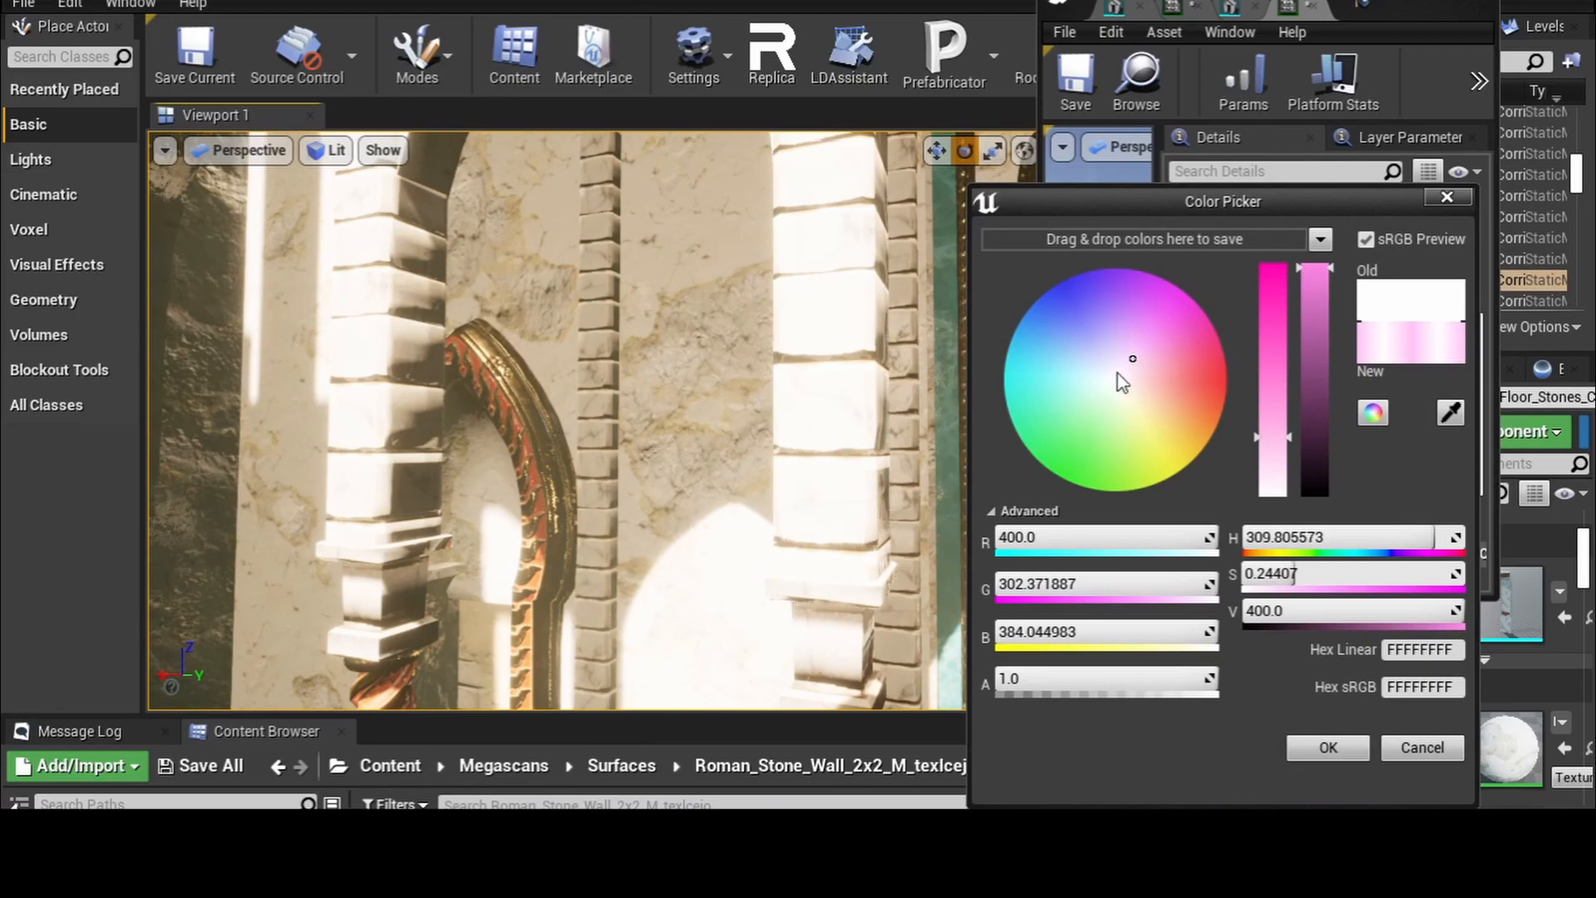
left_click(1314, 750)
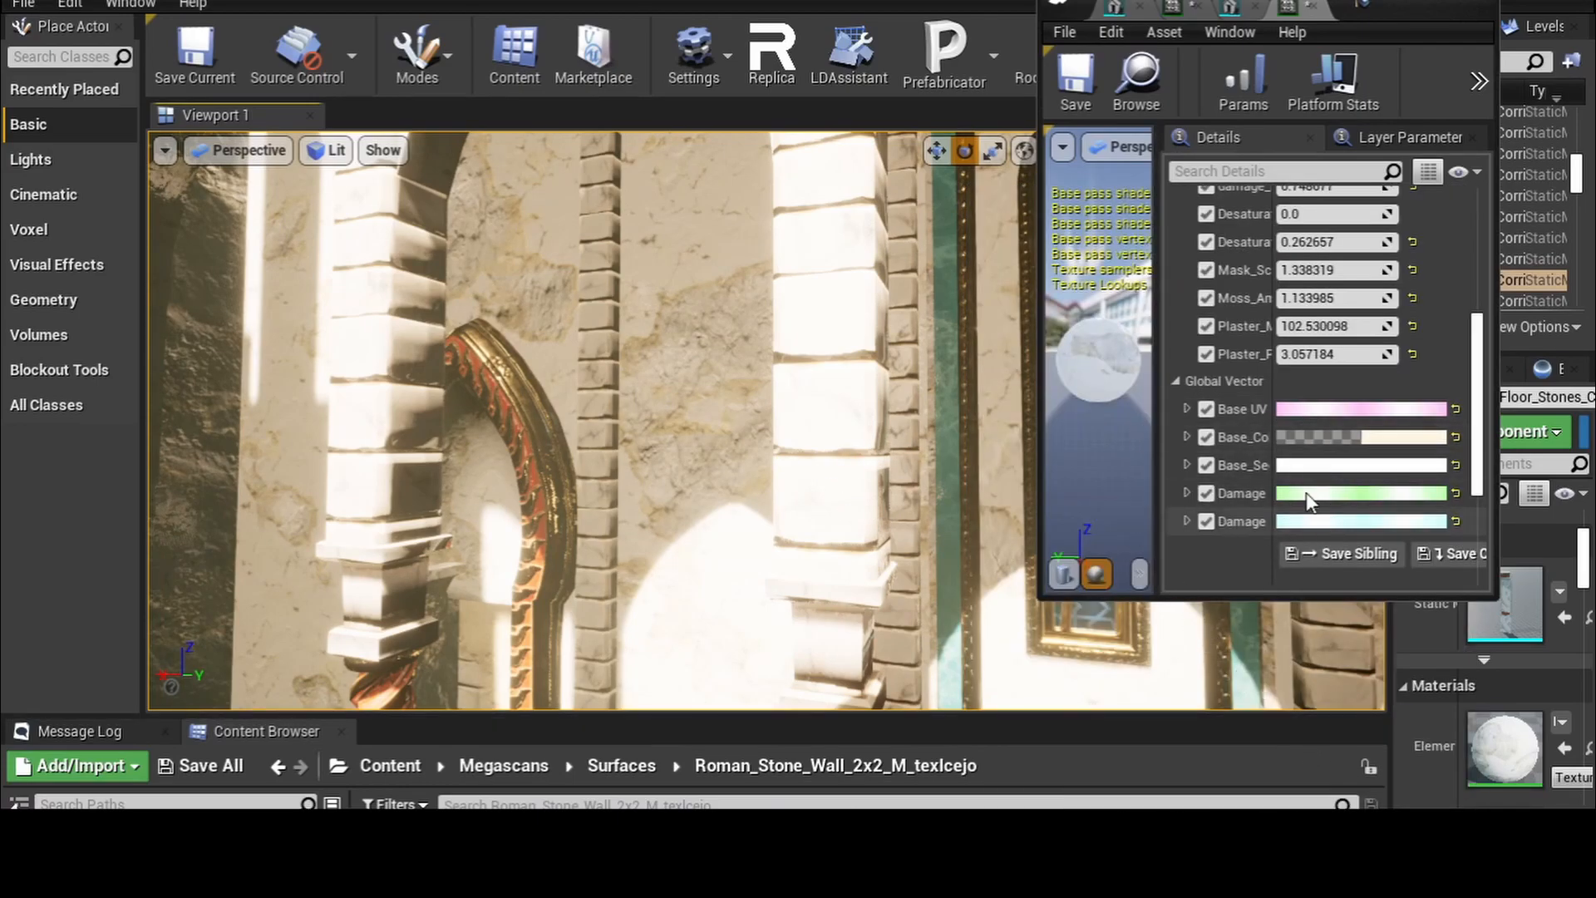
- Save the wall material instance and return to its Global Scalar parameters
left_click(1079, 83)
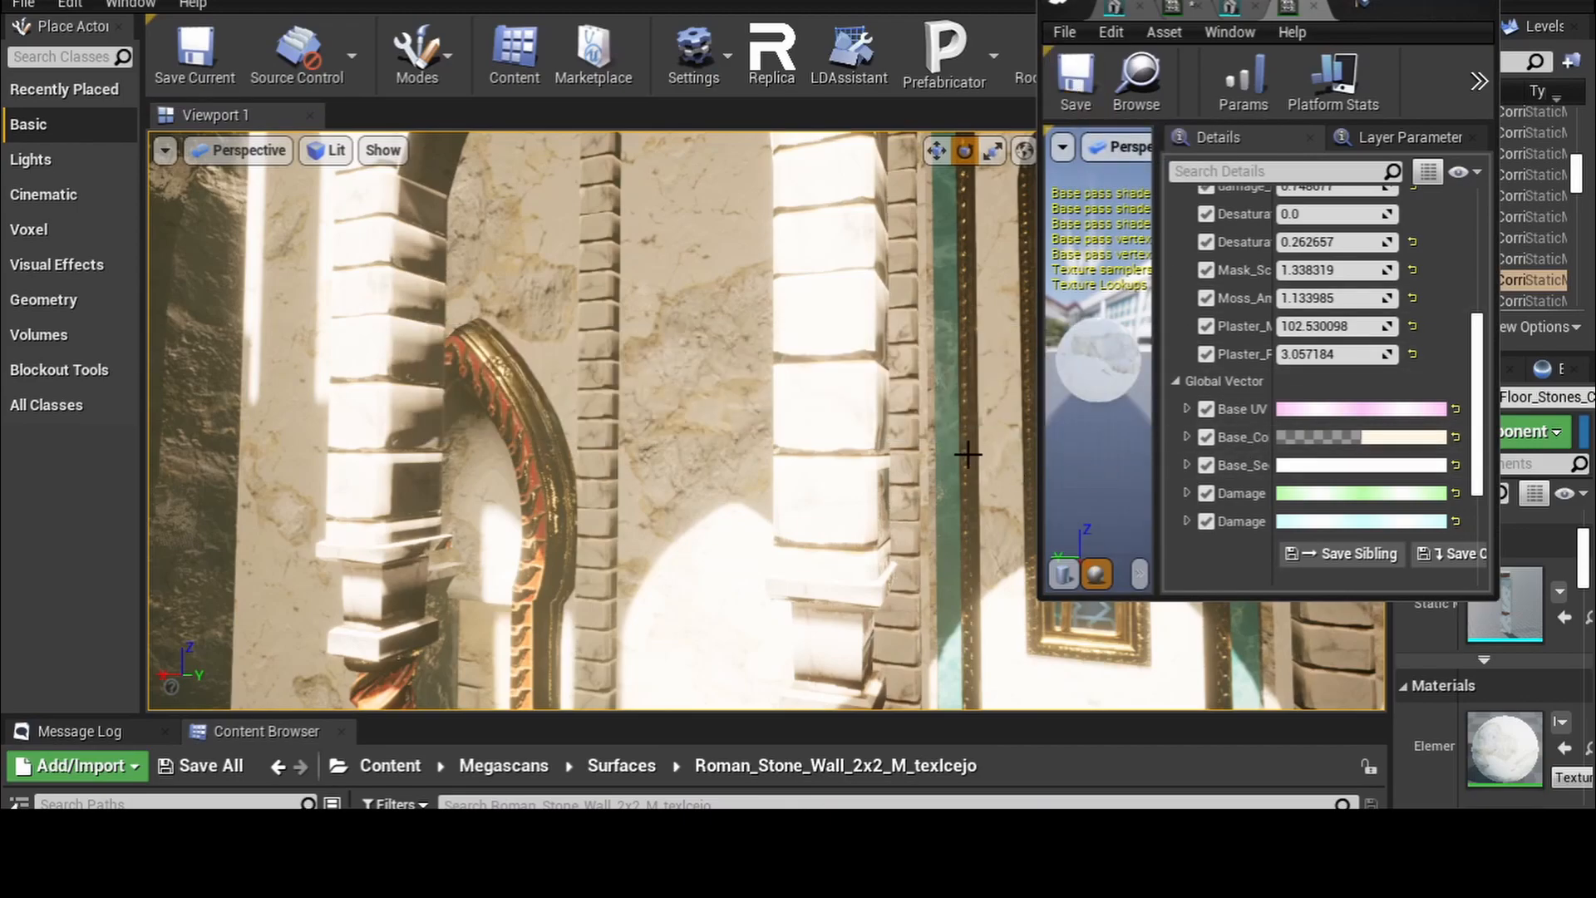
scroll(1313, 437, "down", 2)
scroll(1311, 434, "up", 5)
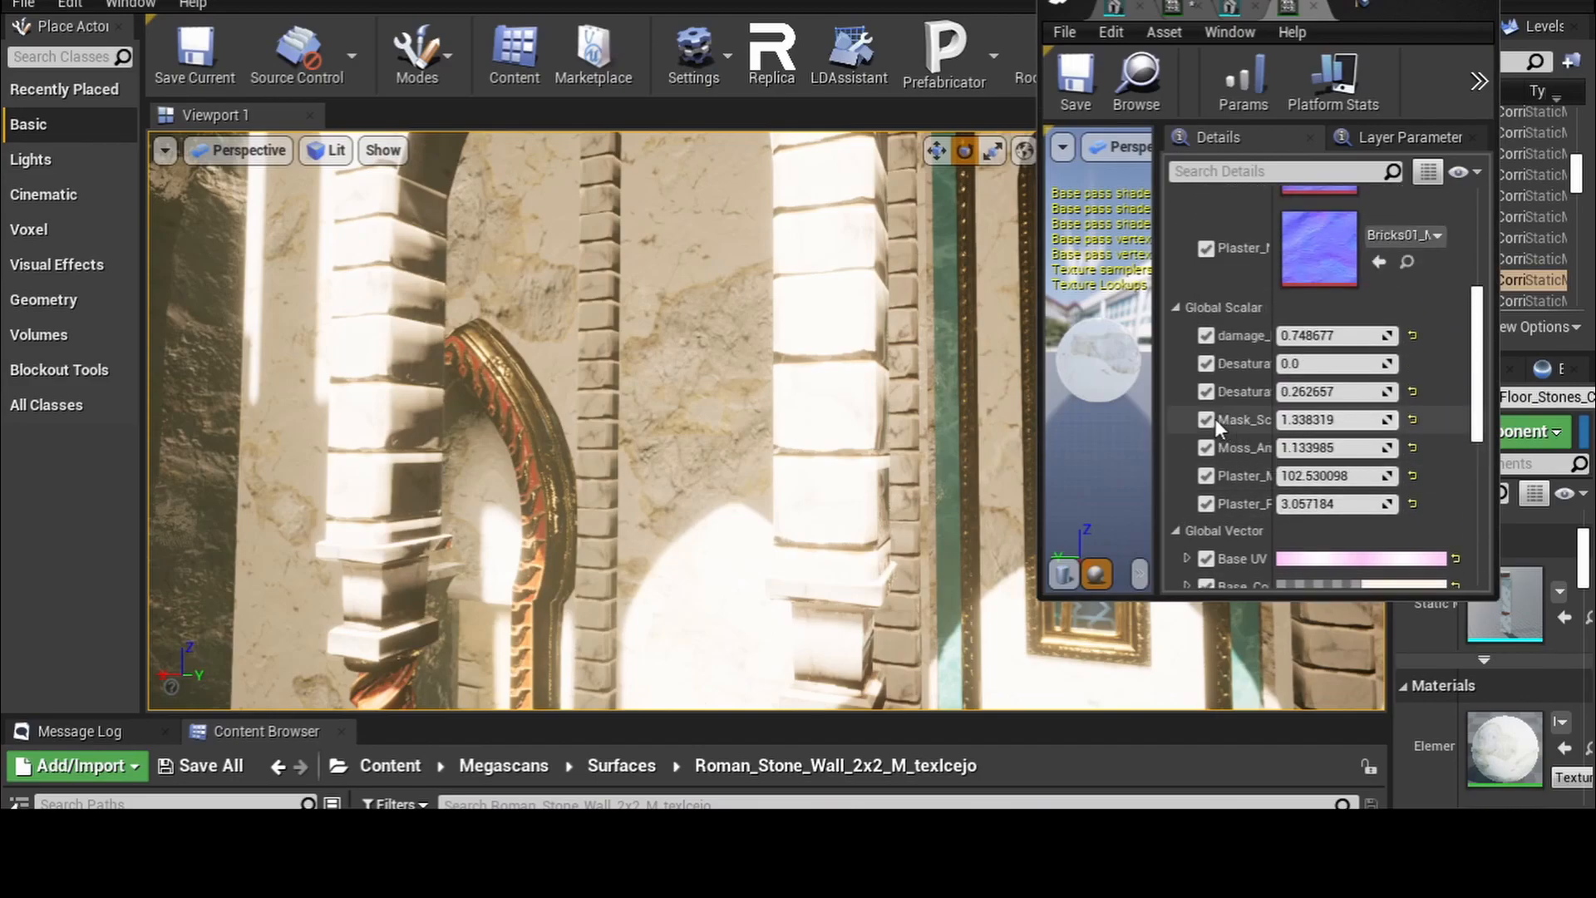
- Enlarge the wall material instance editor and review its texture, scalar and vector parameters alongside the Base_Colour values
double_click(1433, 5)
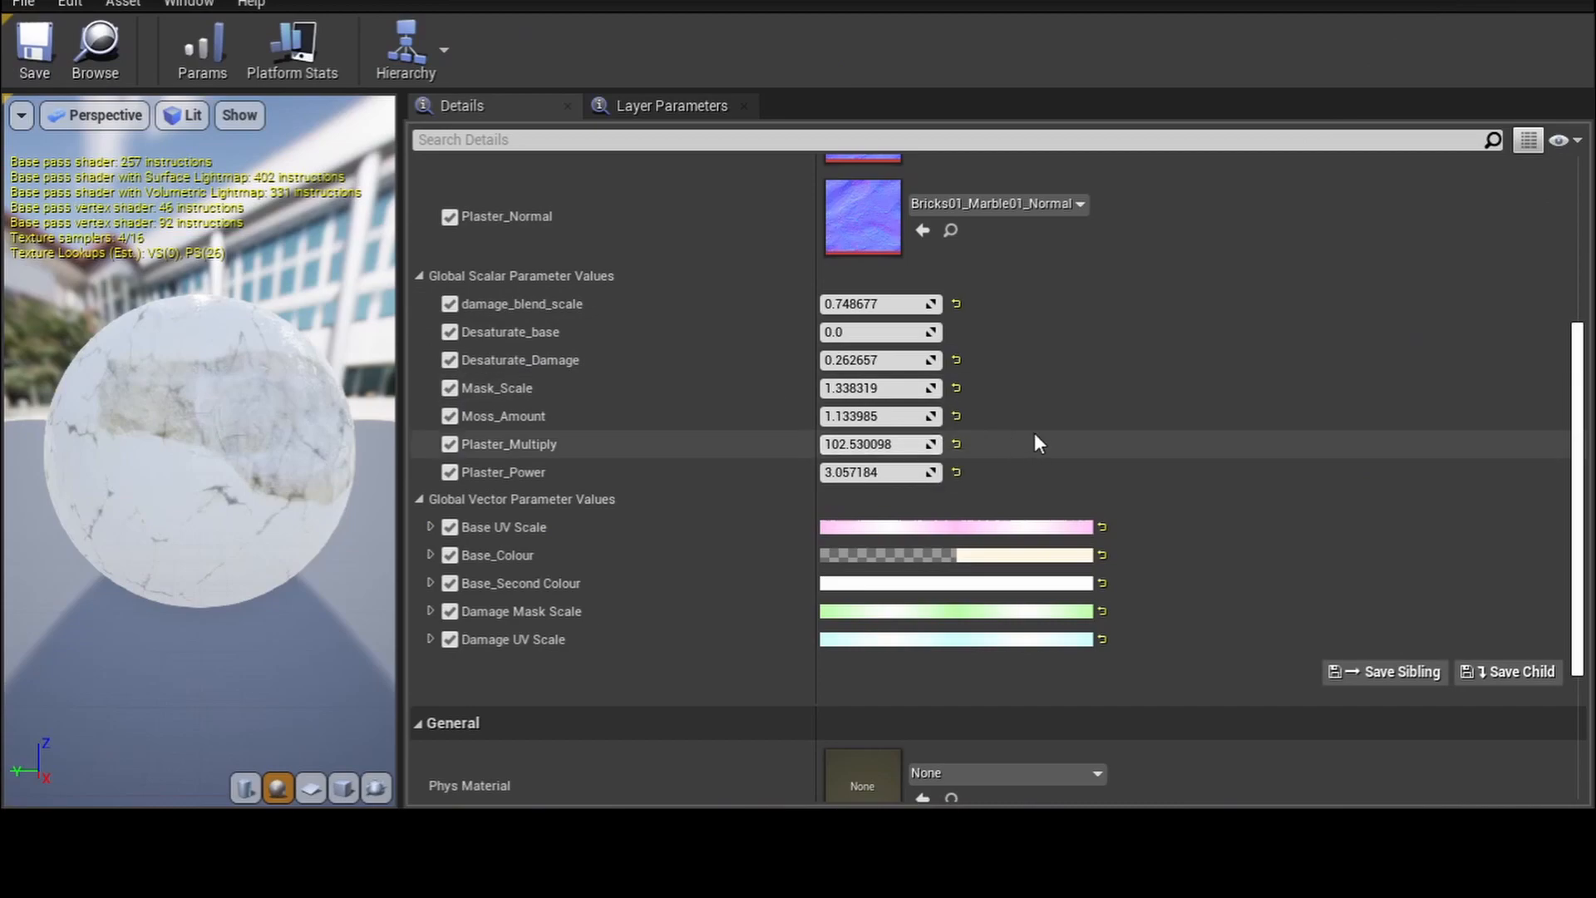
left_click(988, 562)
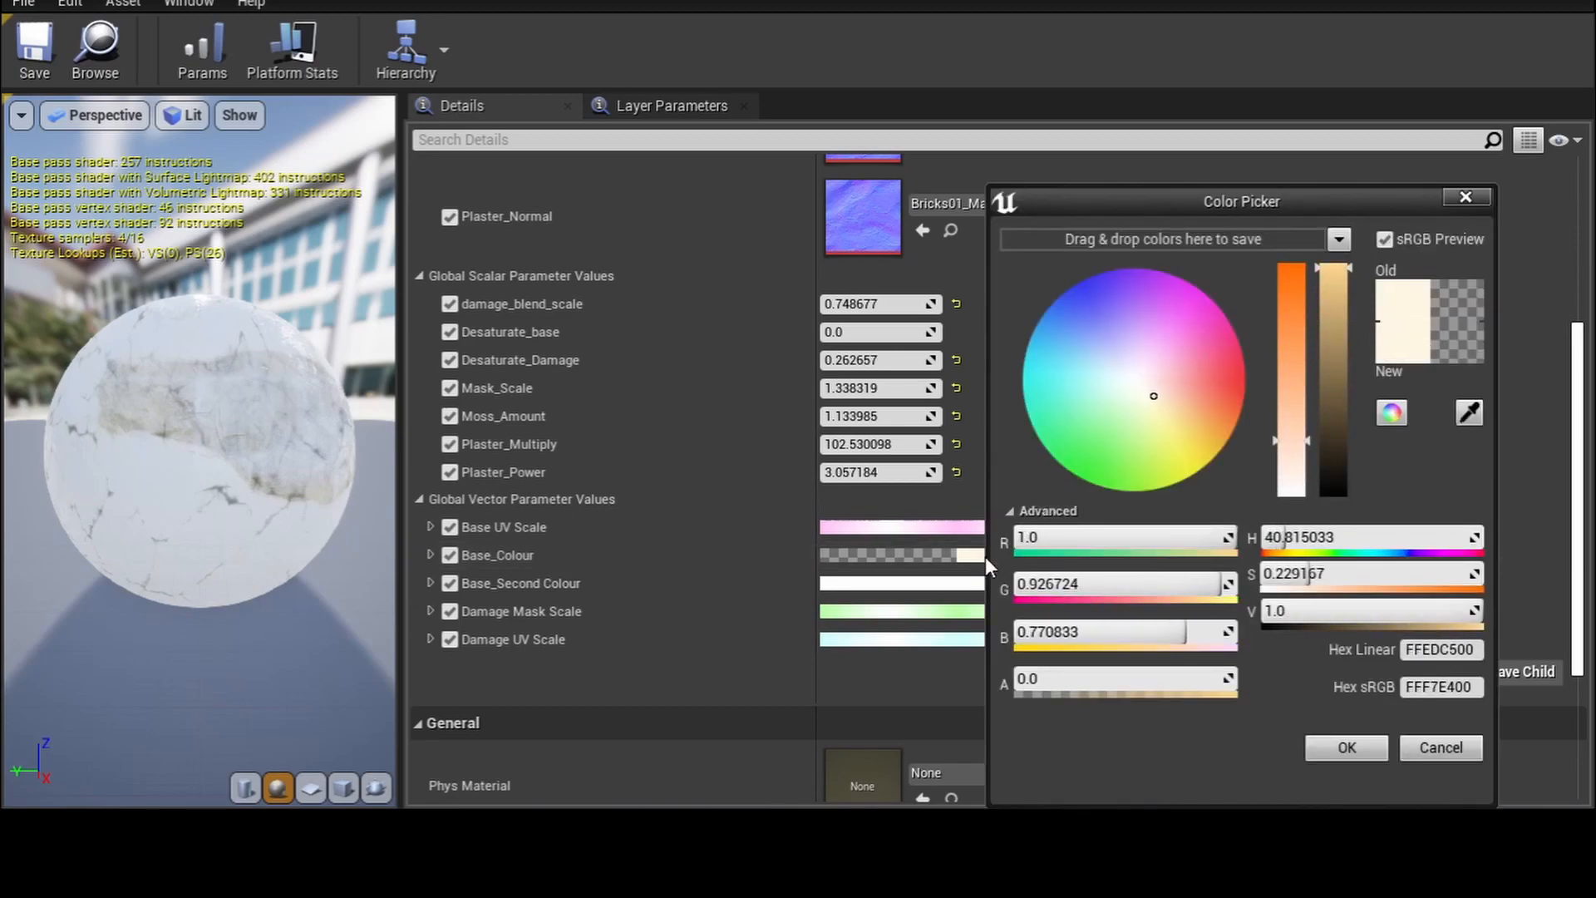
scroll(738, 510, "down", 2)
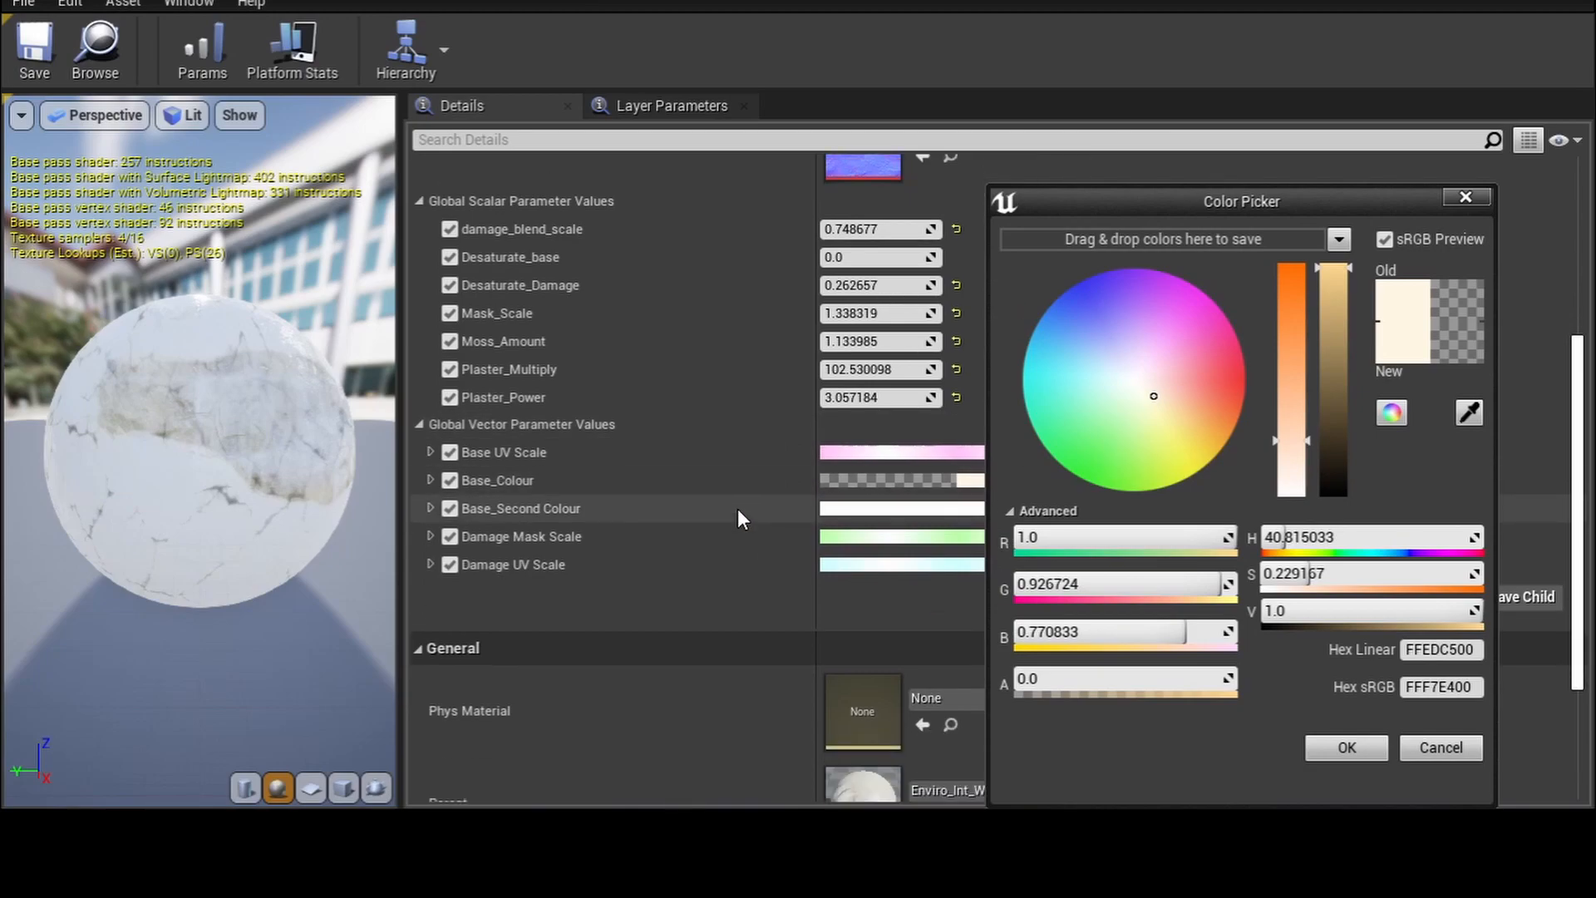
scroll(740, 518, "up", 5)
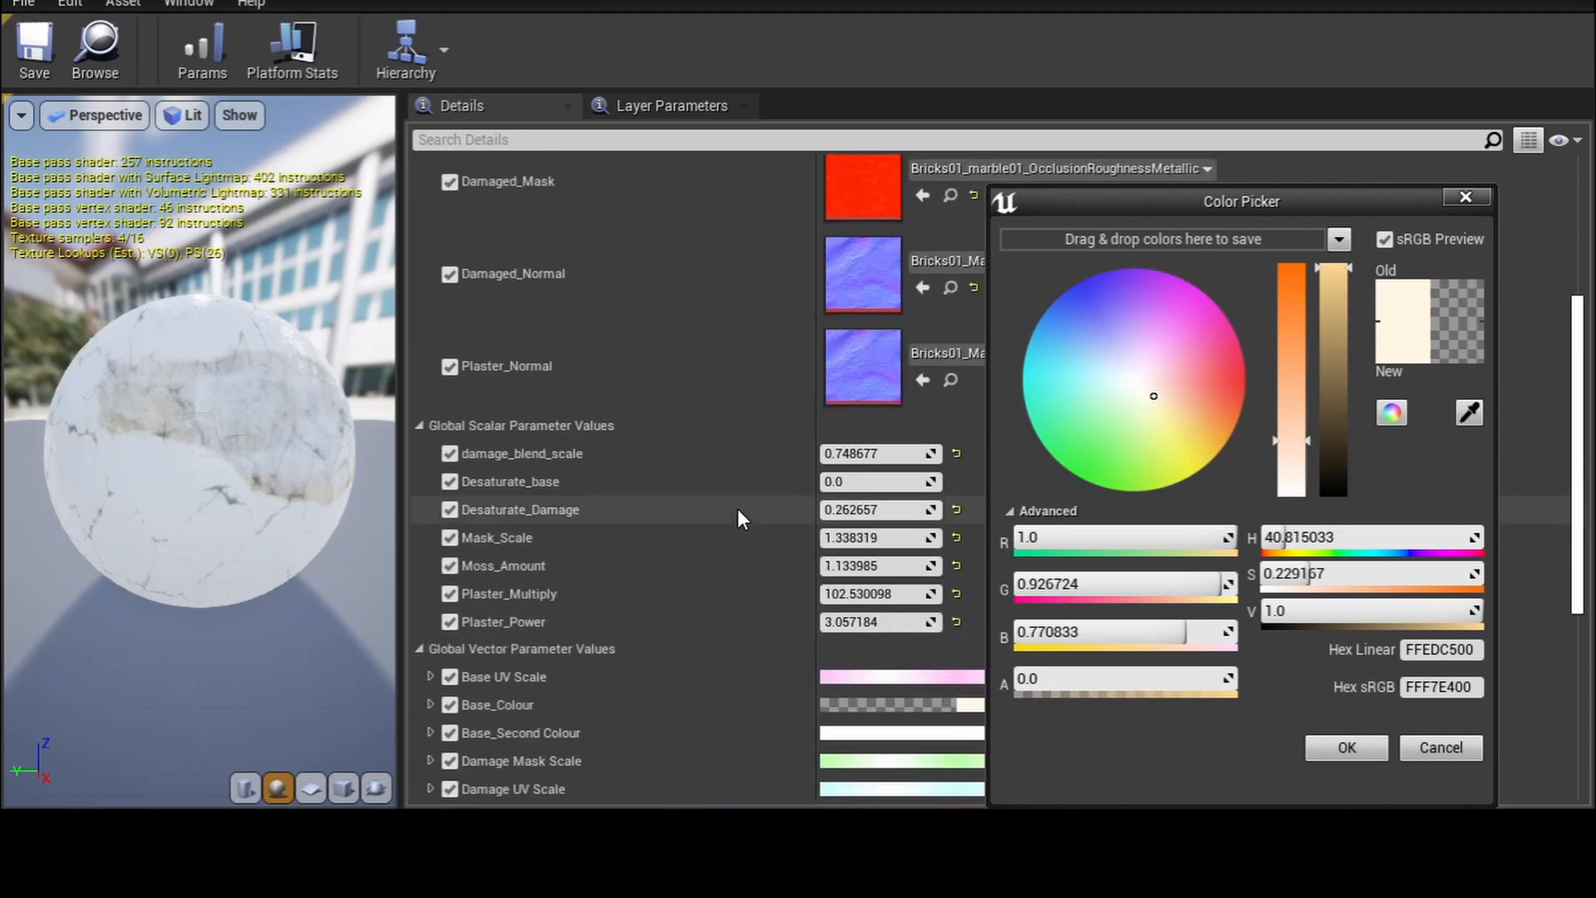
scroll(738, 511, "up", 4)
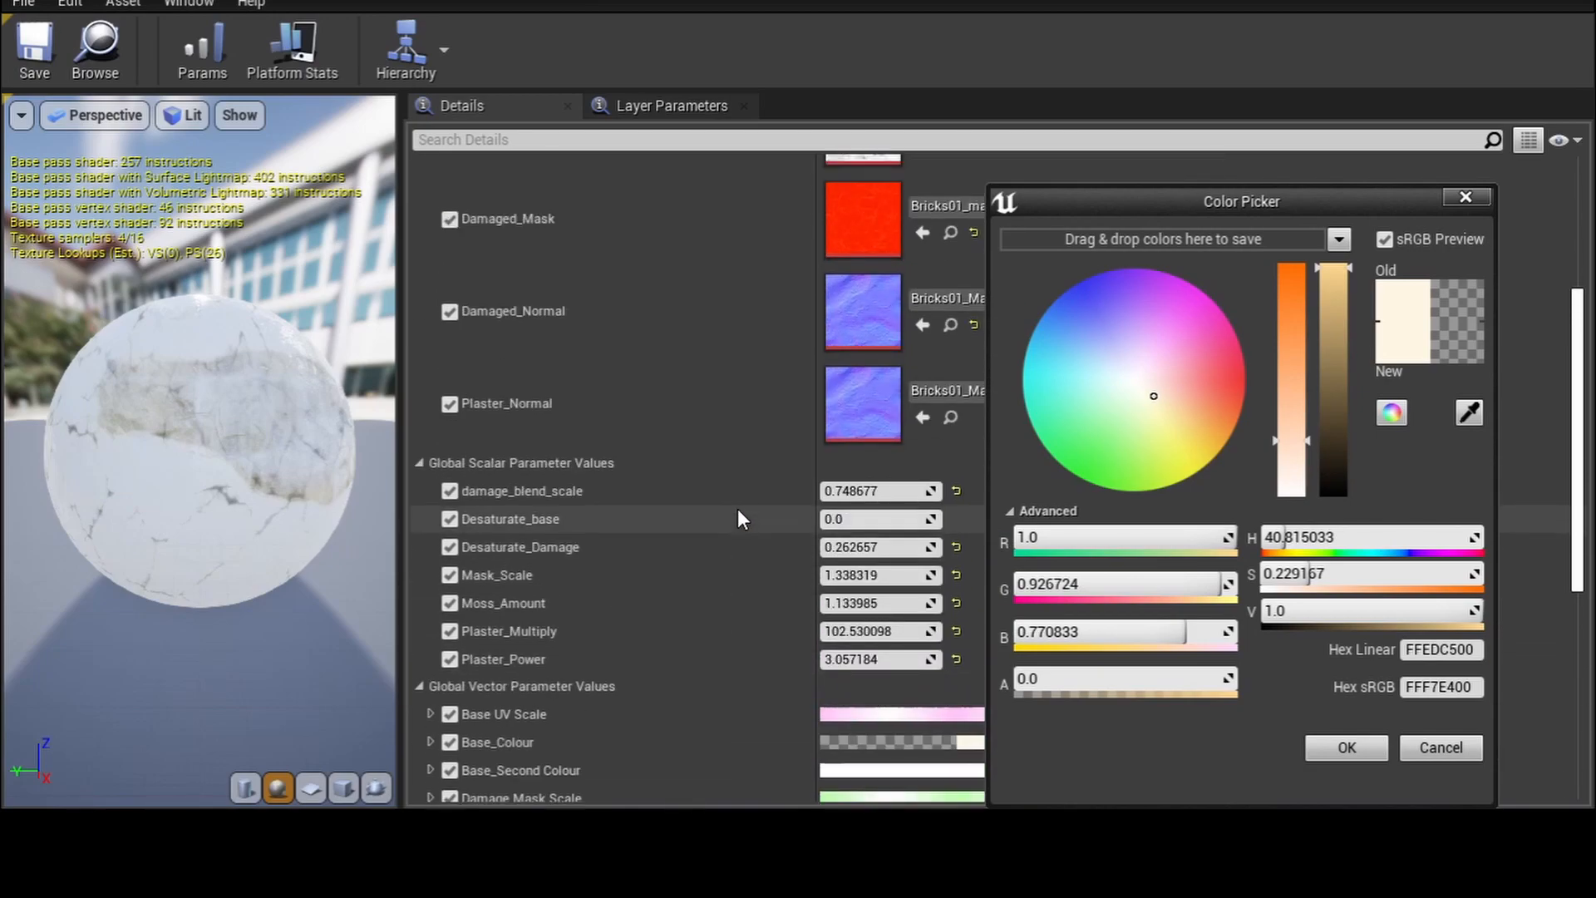
scroll(742, 520, "up", 8)
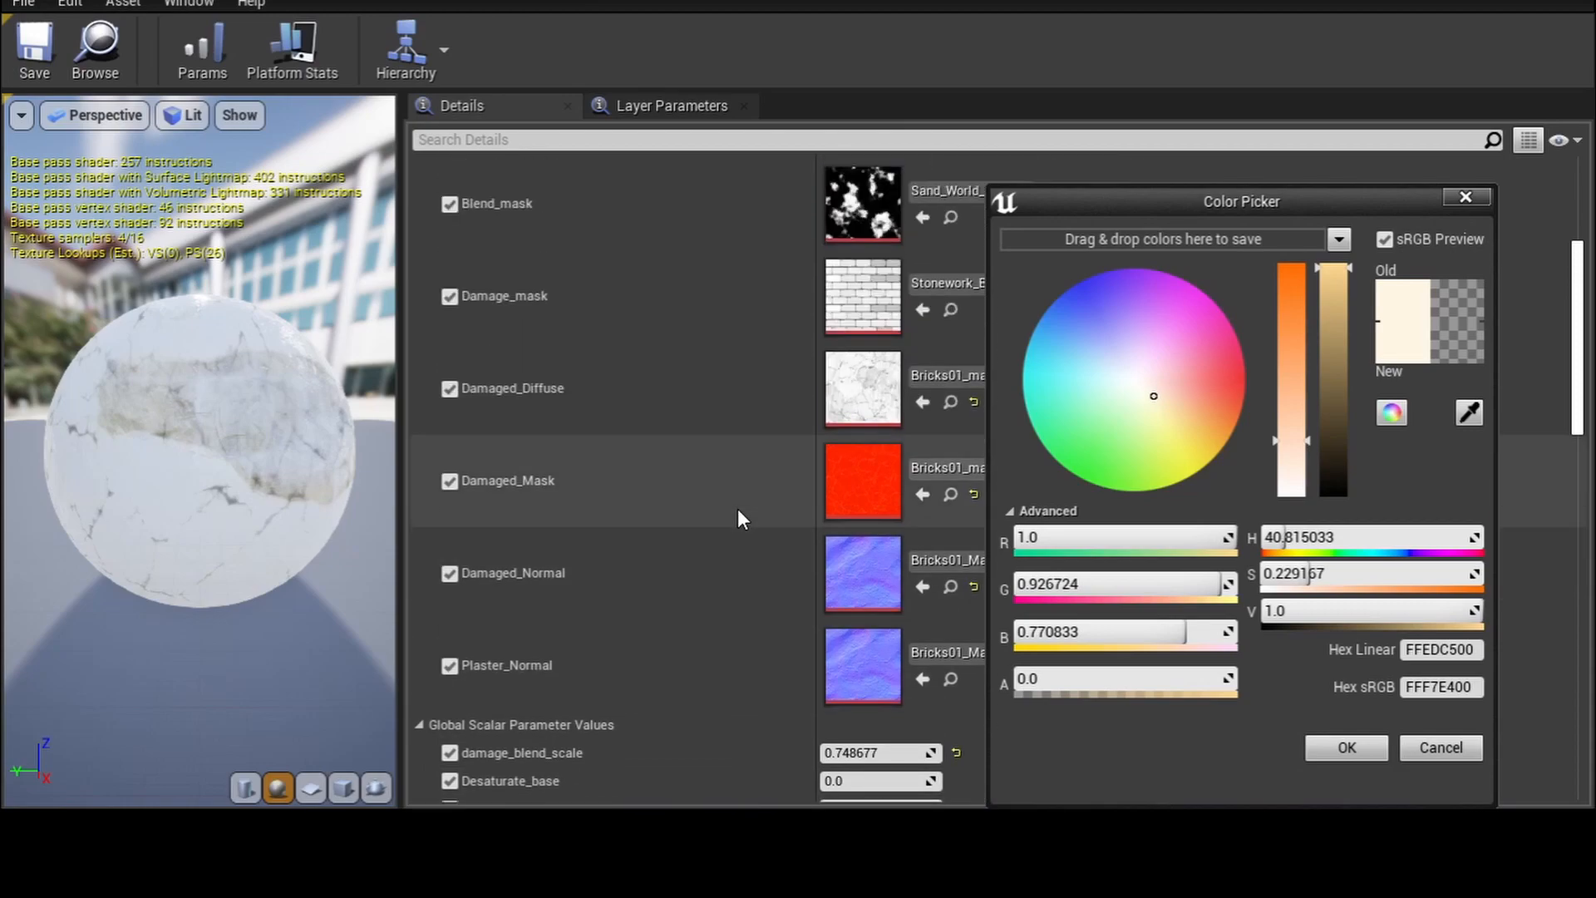
scroll(743, 520, "up", 5)
scroll(739, 520, "down", 20)
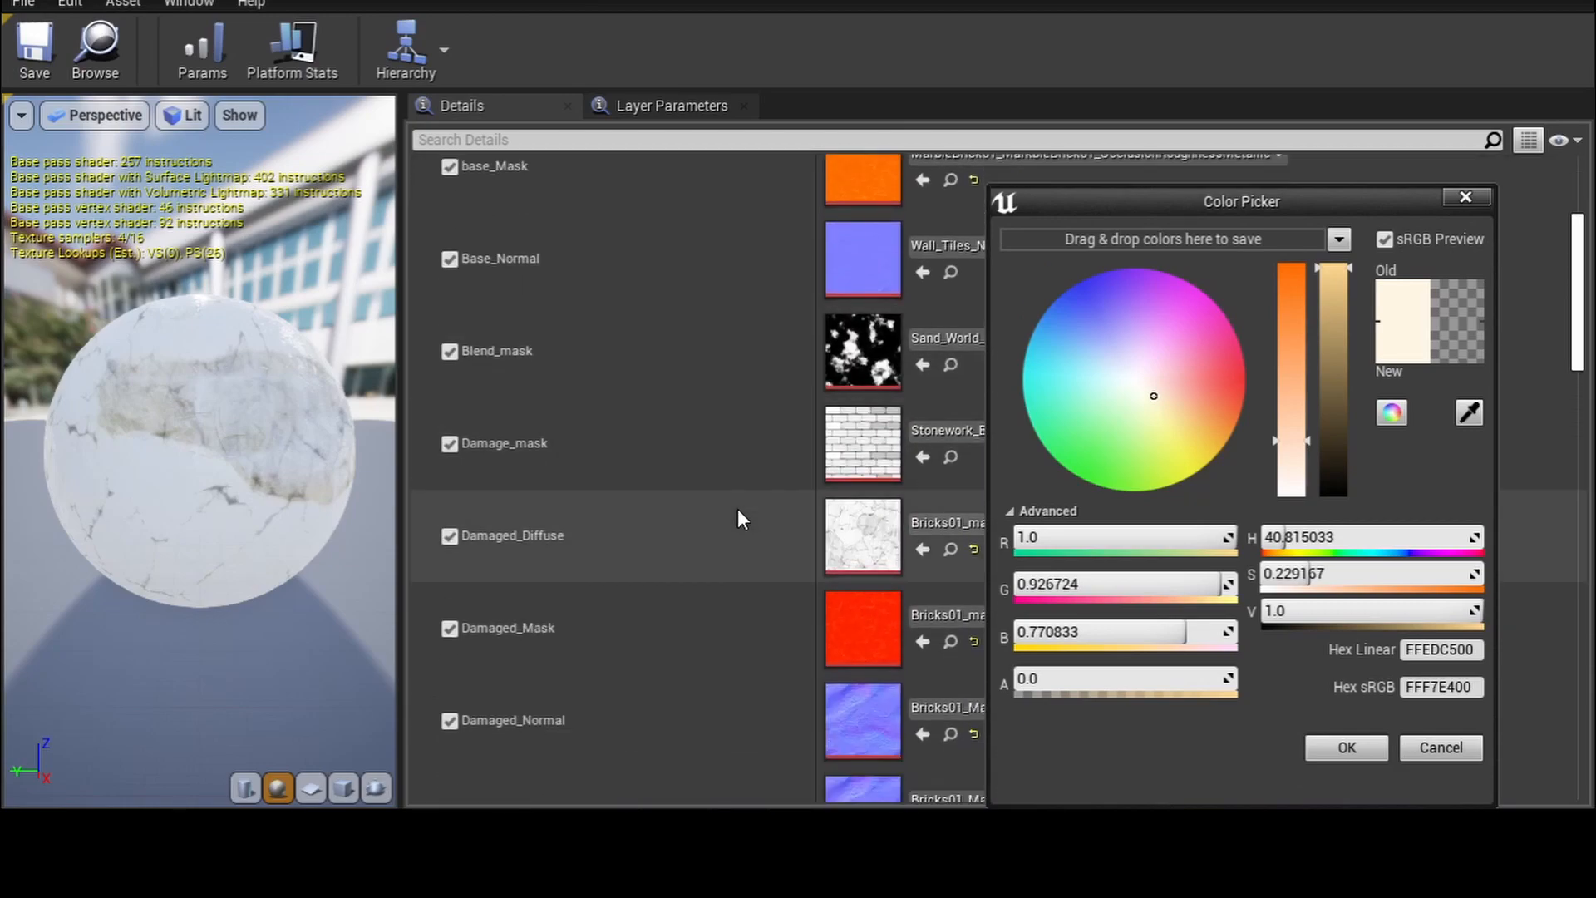
scroll(743, 520, "down", 3)
scroll(742, 520, "up", 6)
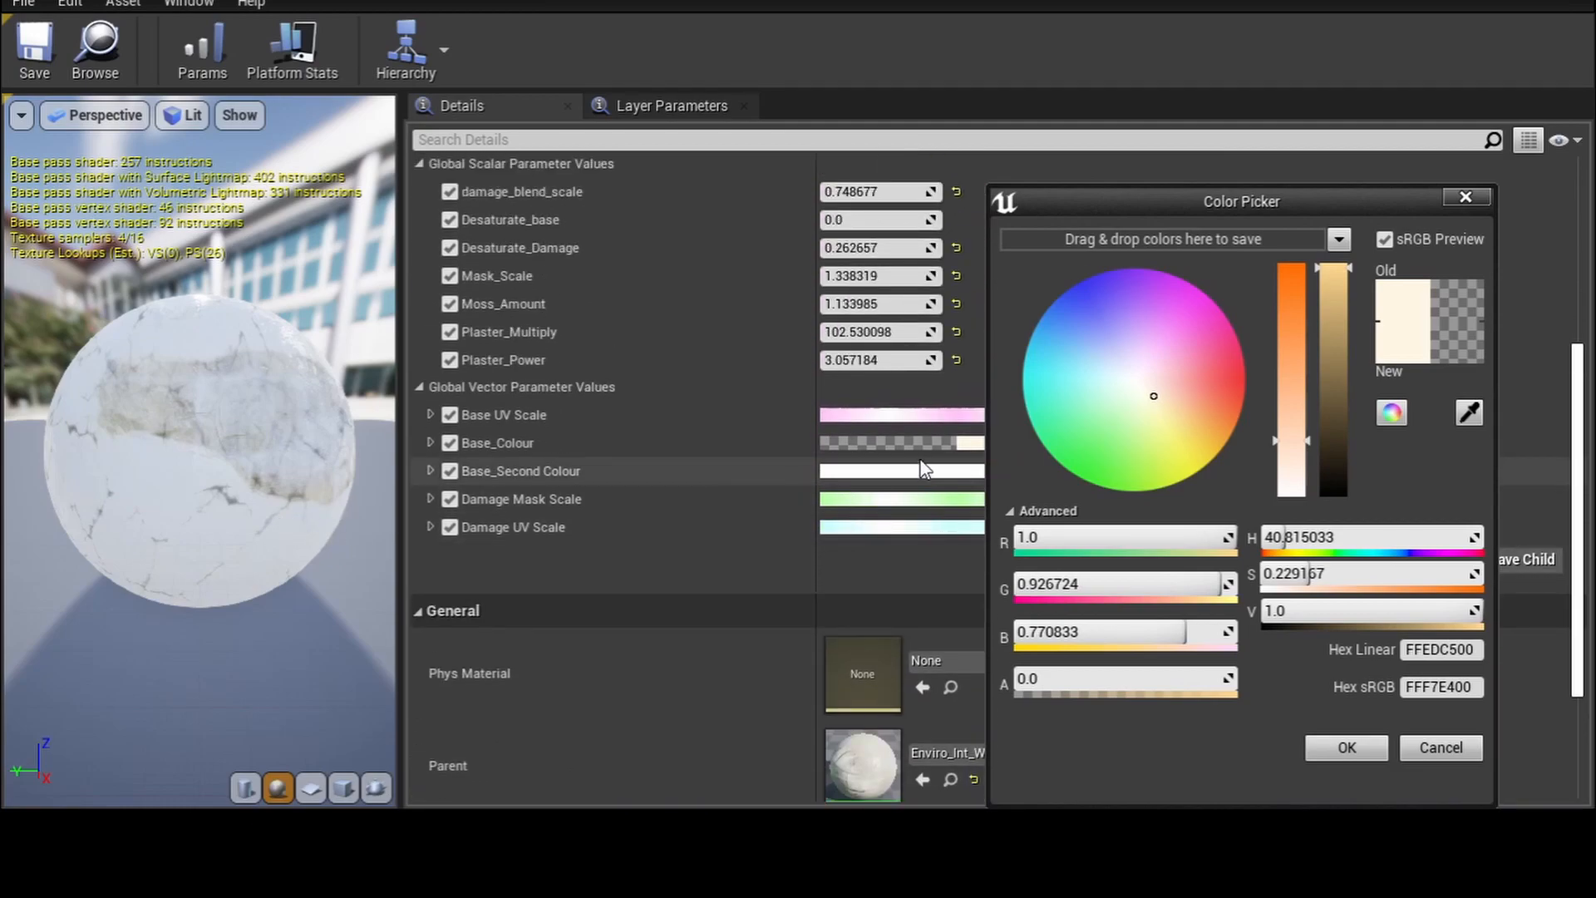
- Try a paler cream Base_Colour with hue about 35 and saturation about 0.16, and step the undo history back to the Damage UV Scale edit
left_click(934, 442)
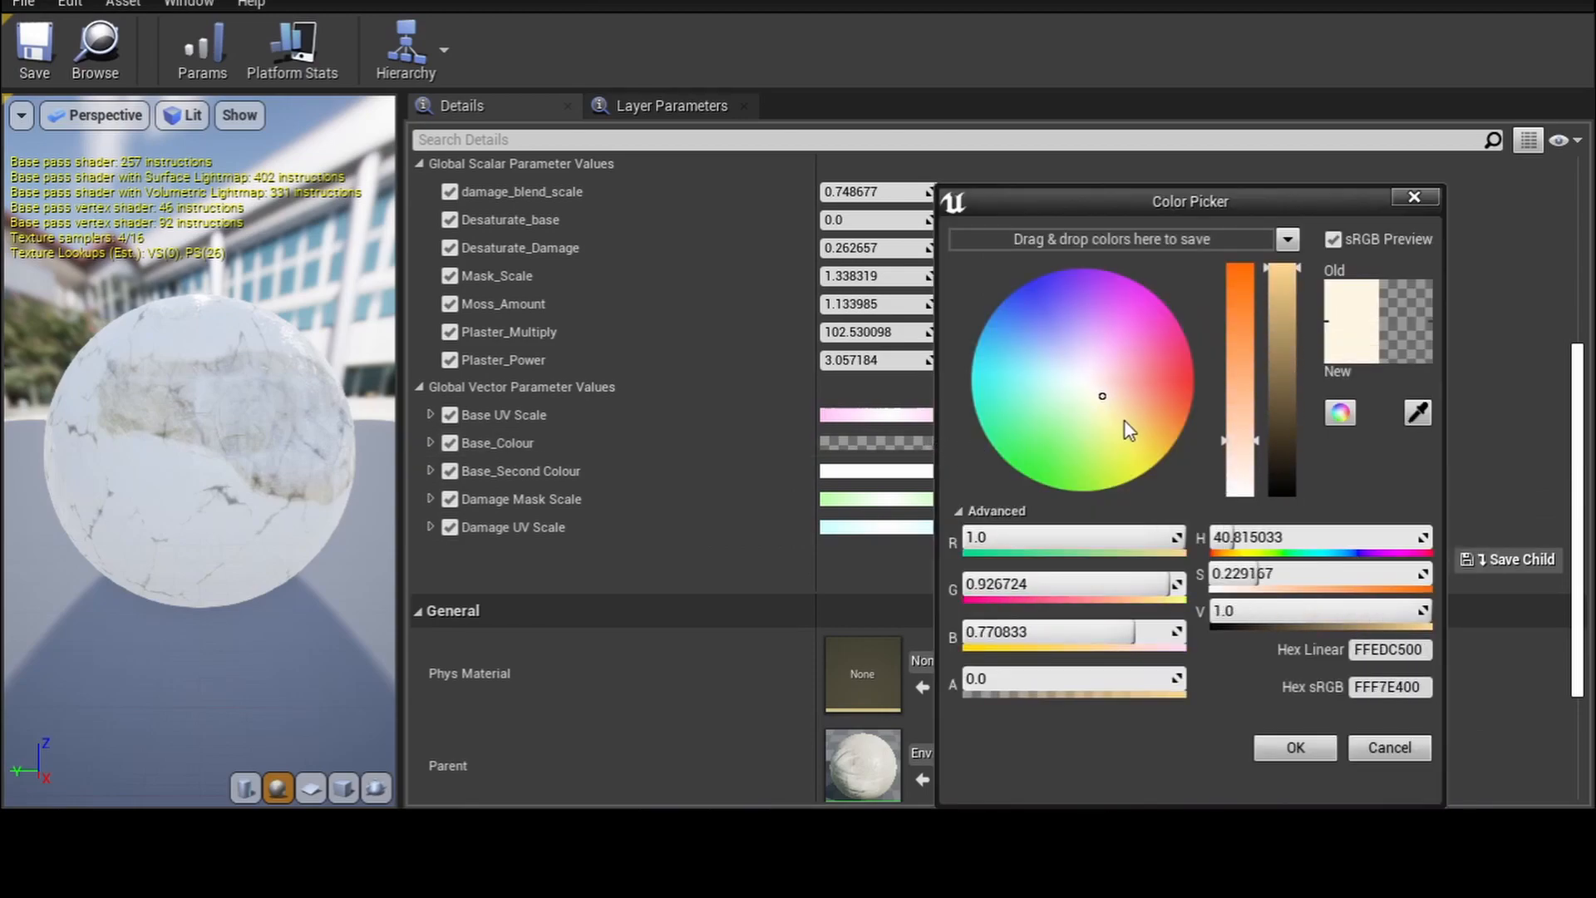
mouse_move(1104, 406)
left_mouse_down()
mouse_move(1133, 421)
mouse_move(1101, 401)
left_mouse_up()
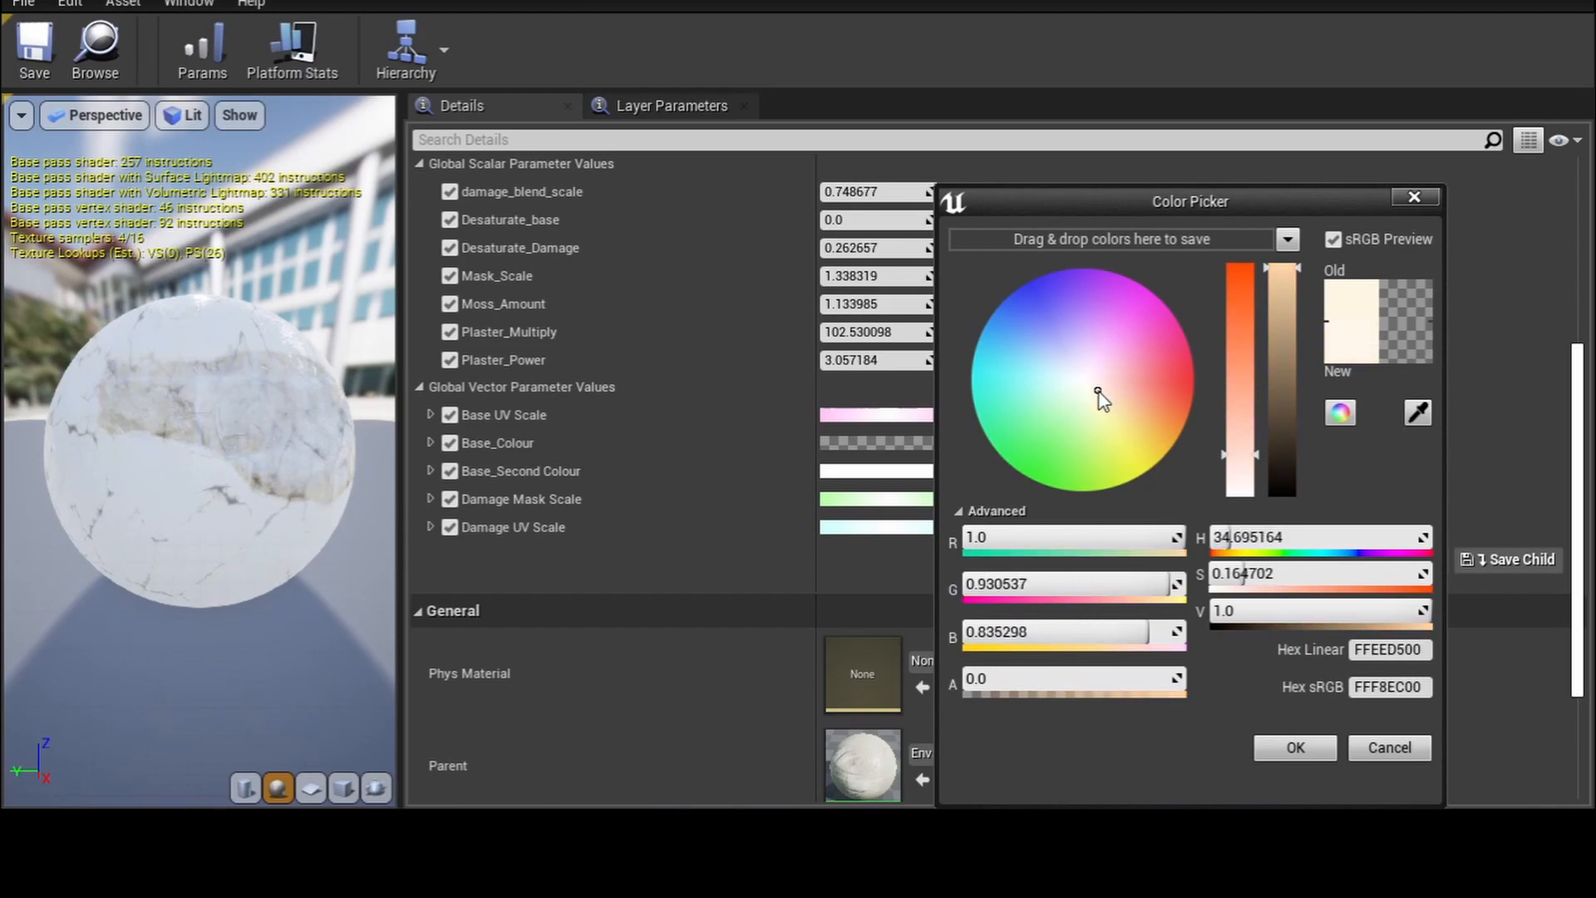
left_click(69, 4)
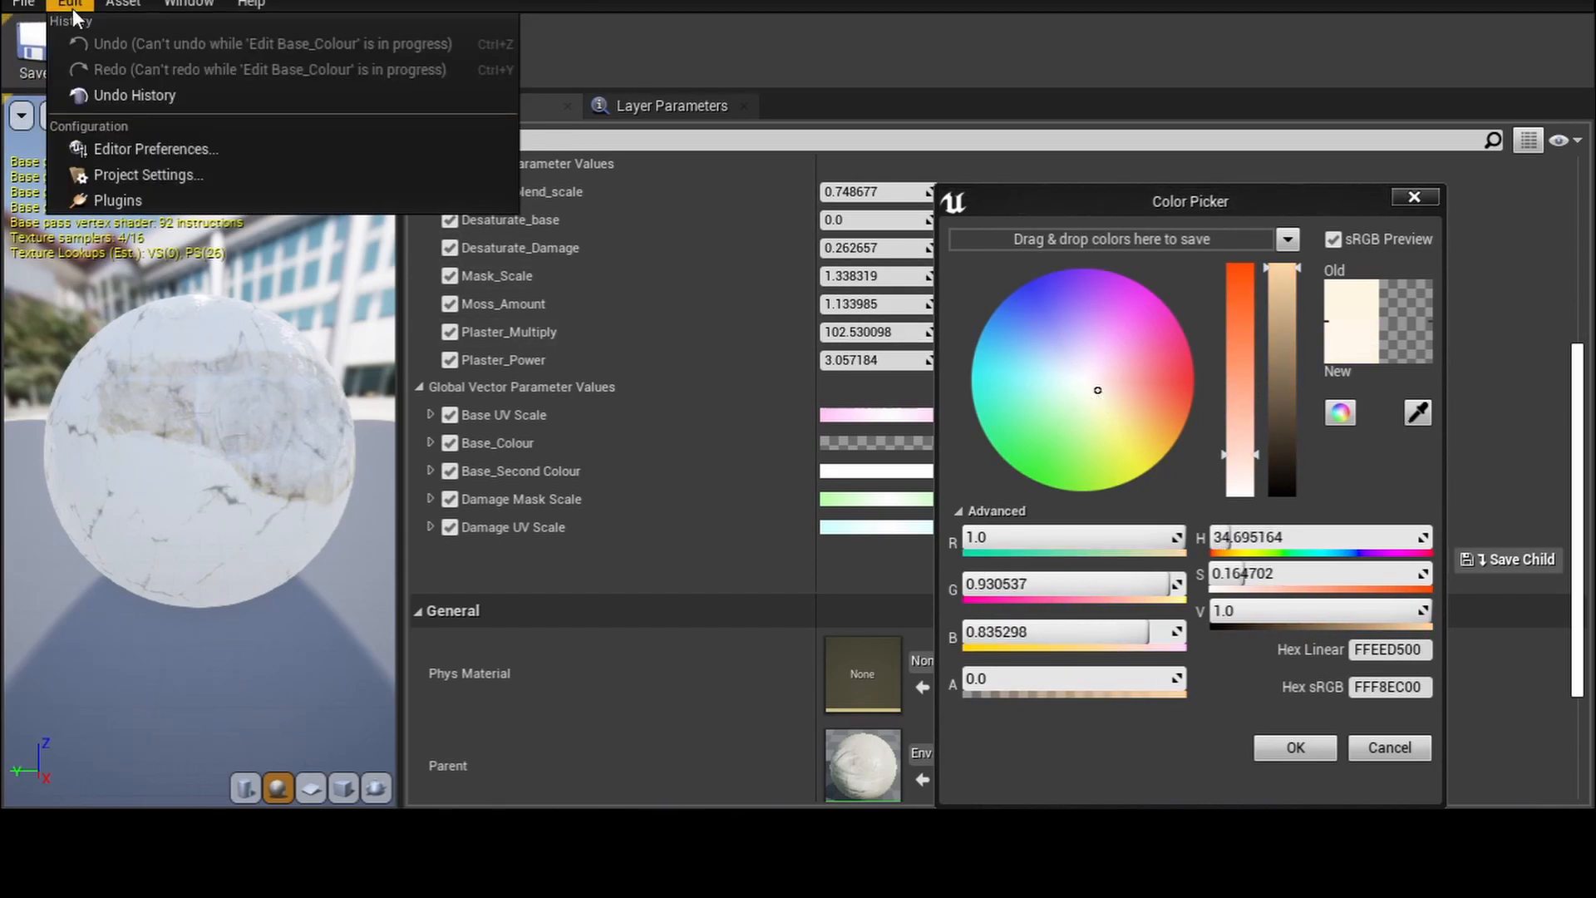
left_click(165, 98)
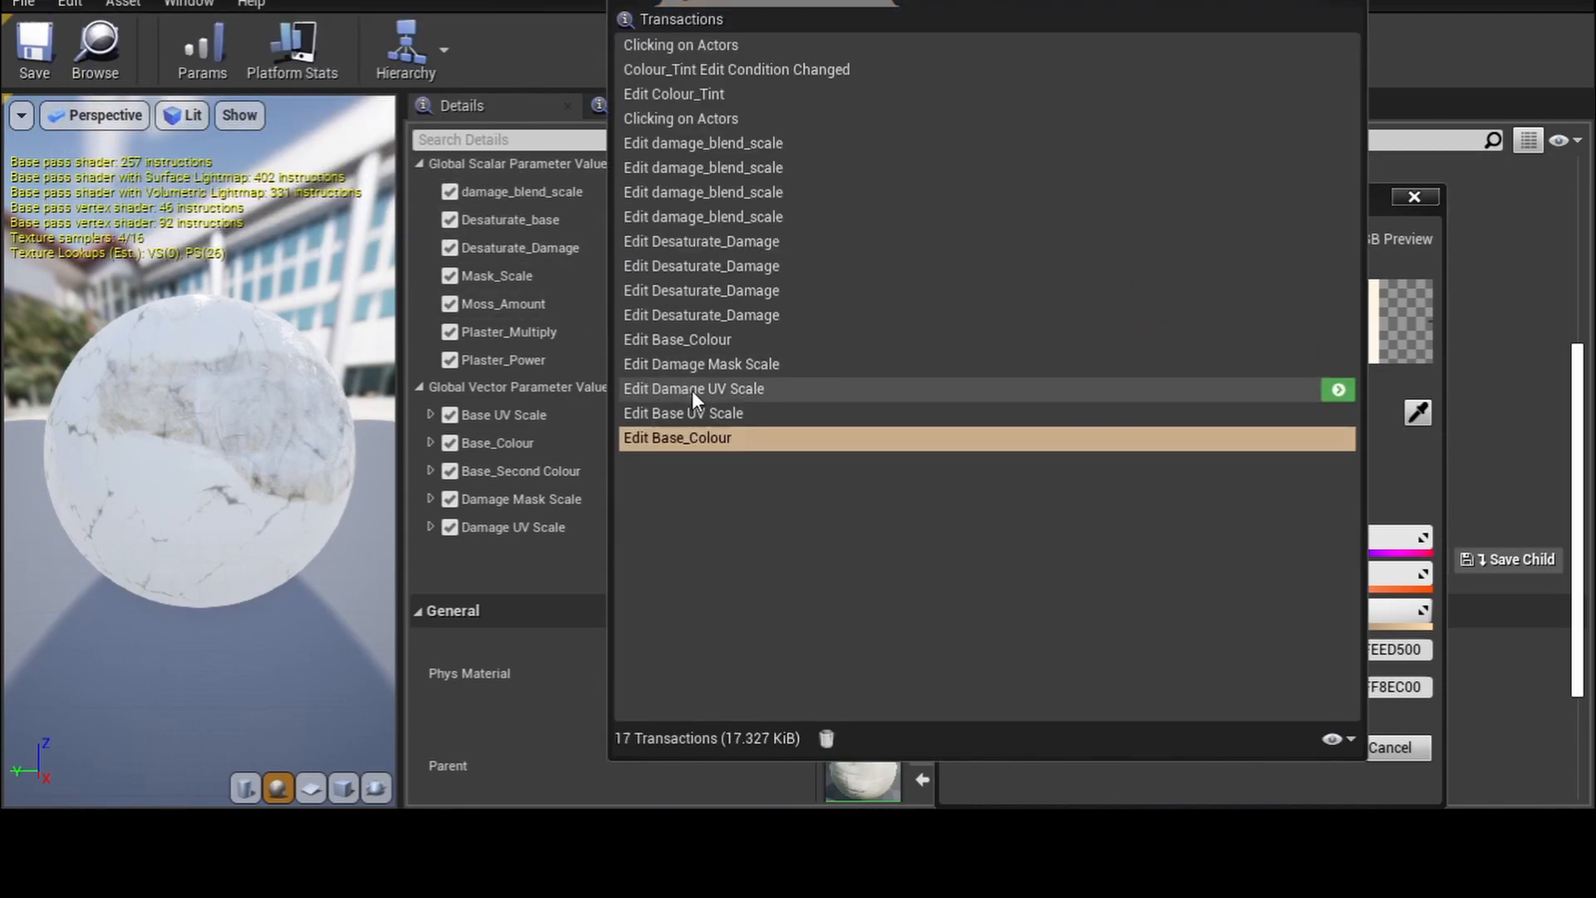
left_click(721, 365)
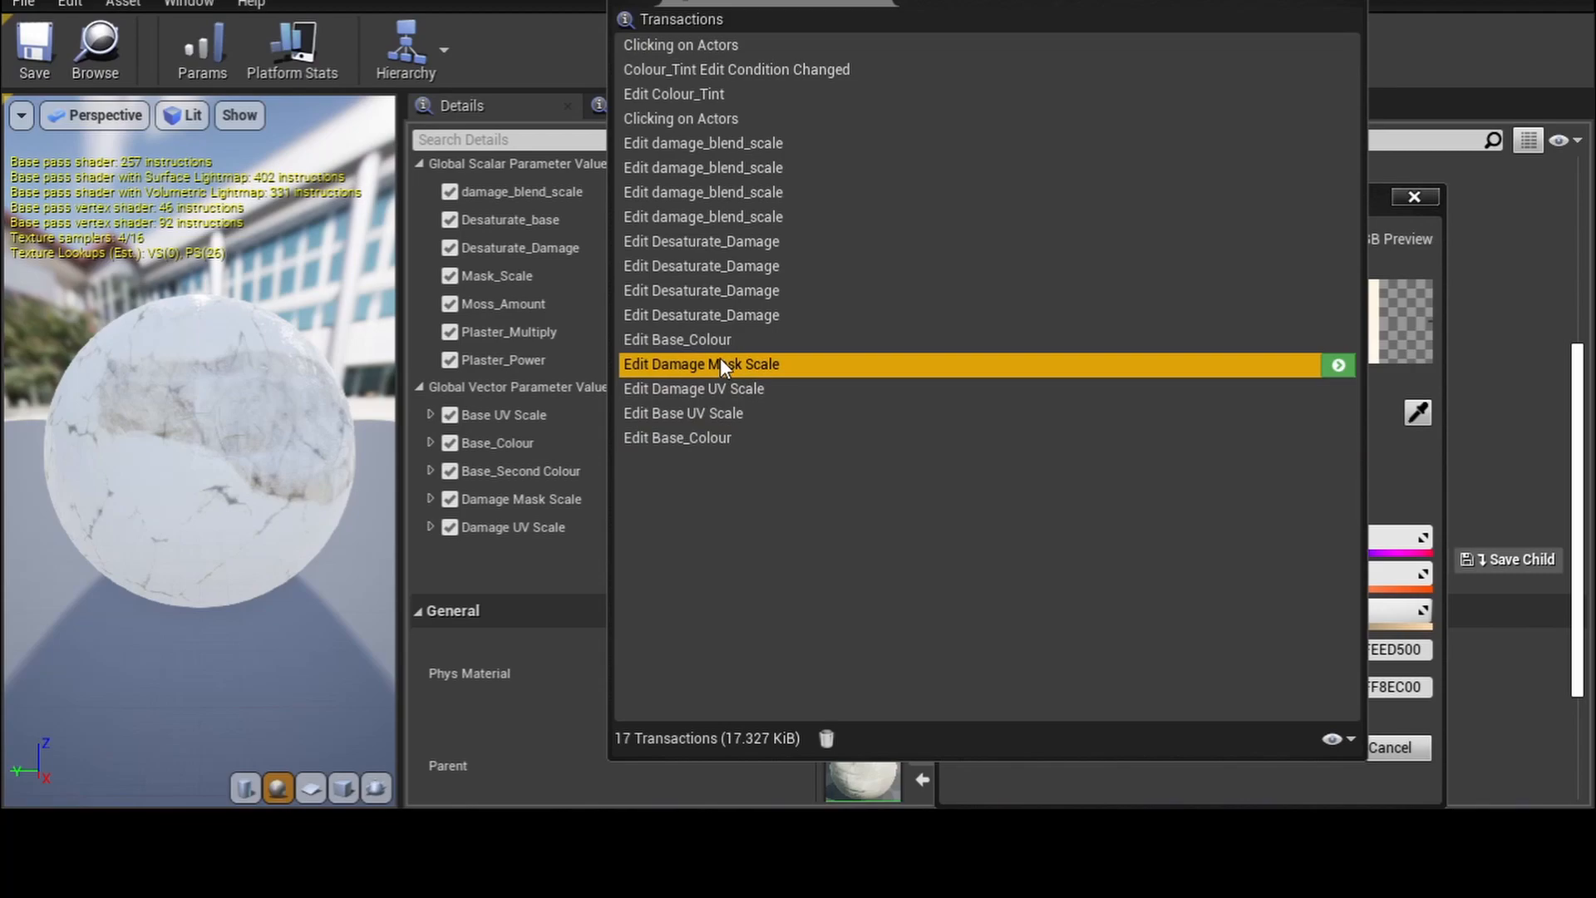
left_click(700, 407)
left_click(697, 388)
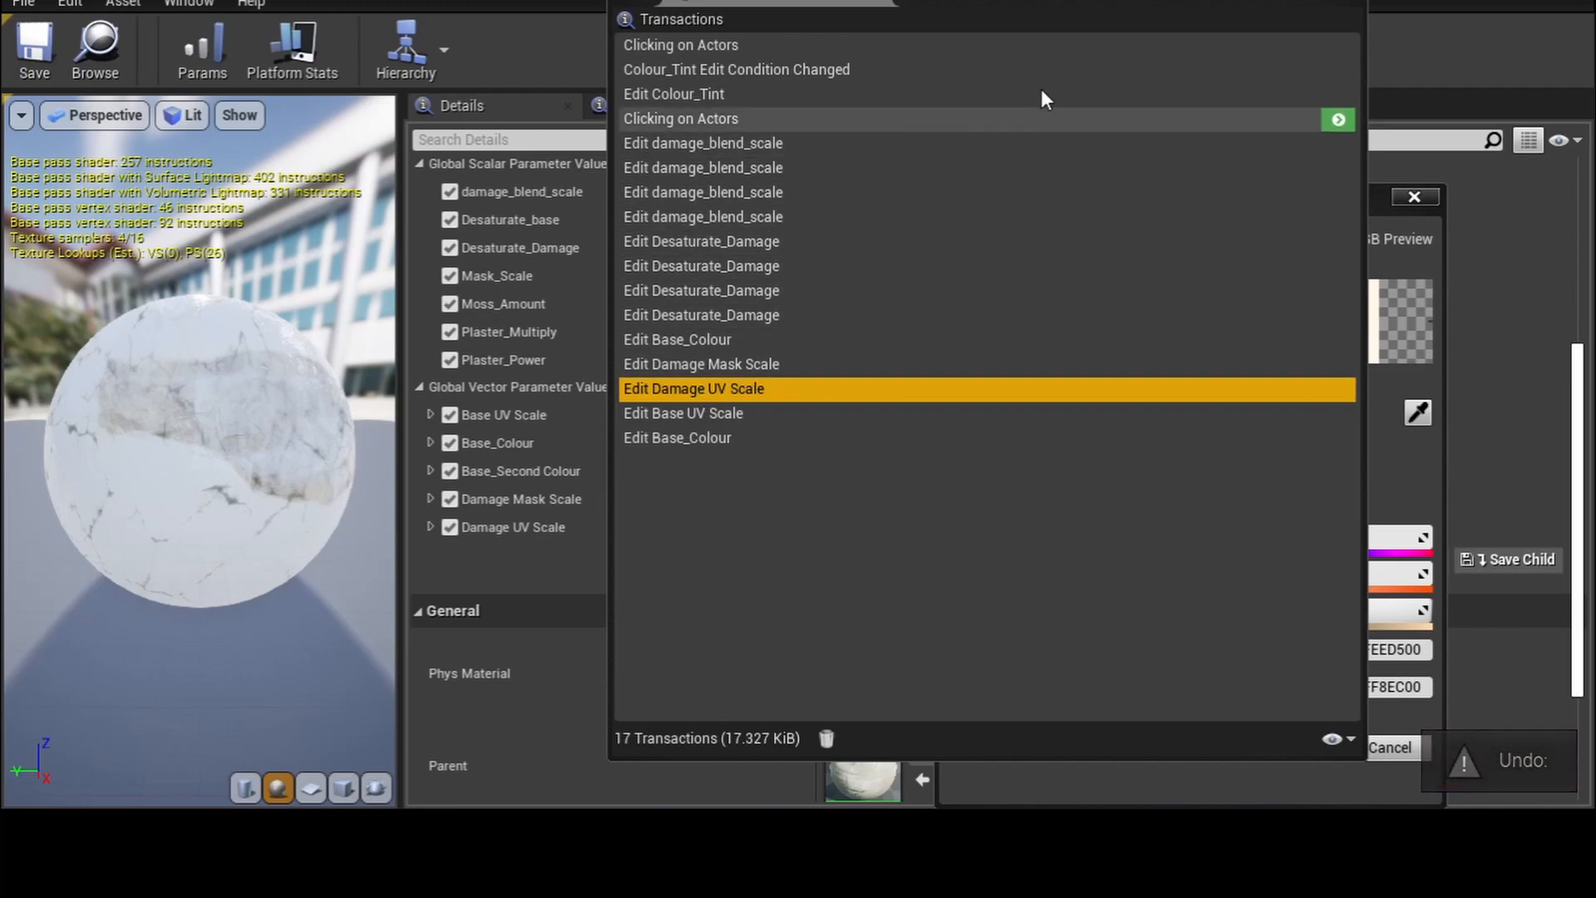
left_click(686, 396)
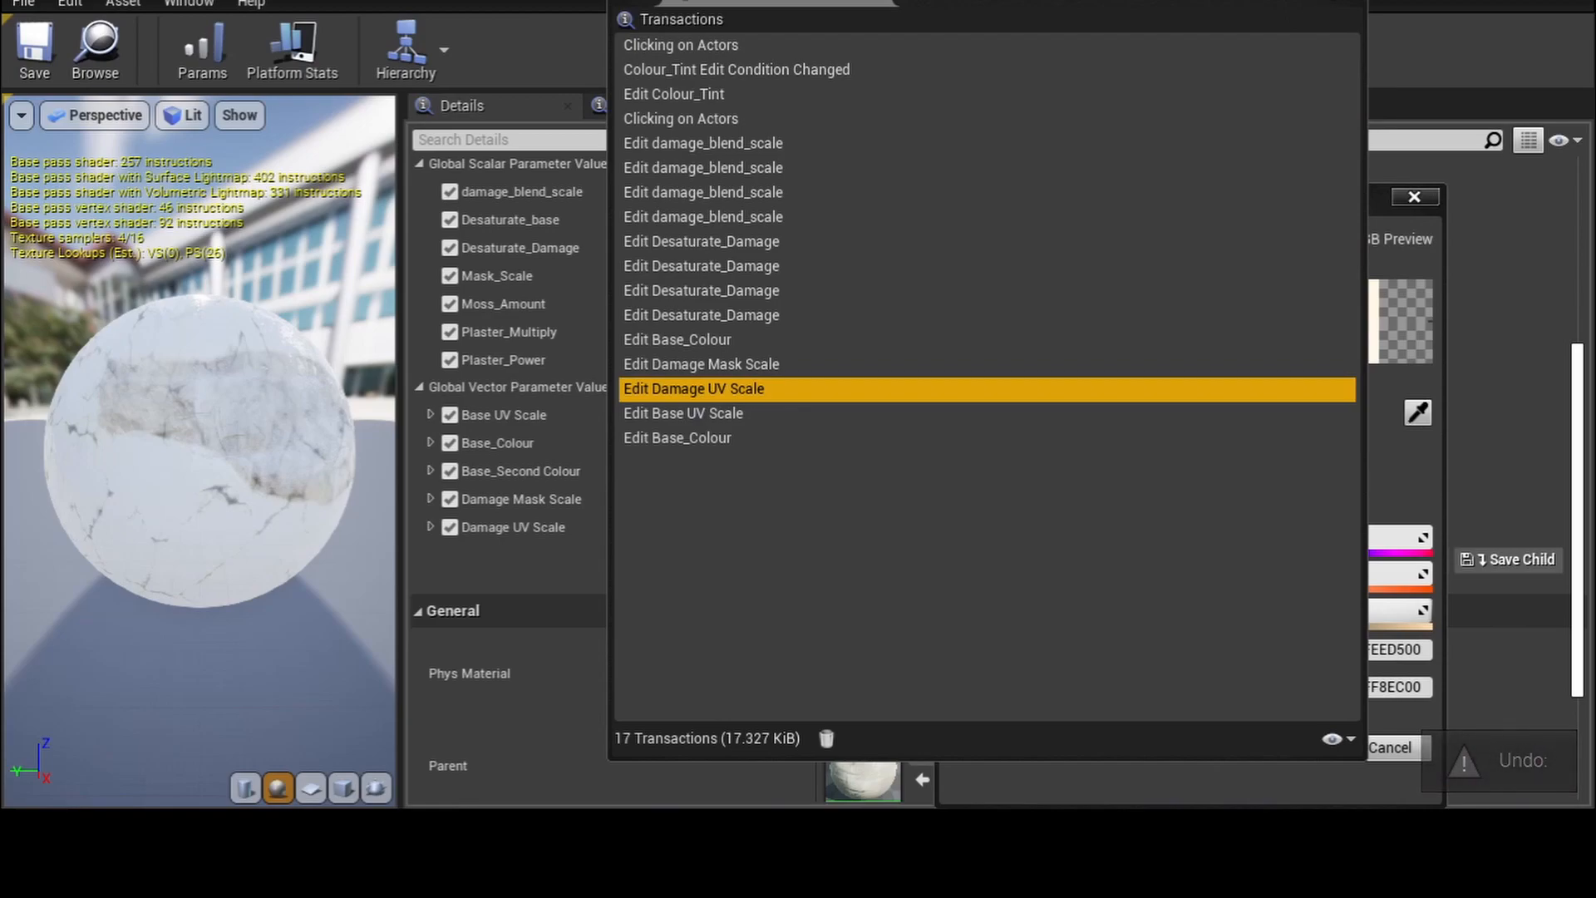
left_click(1336, 1)
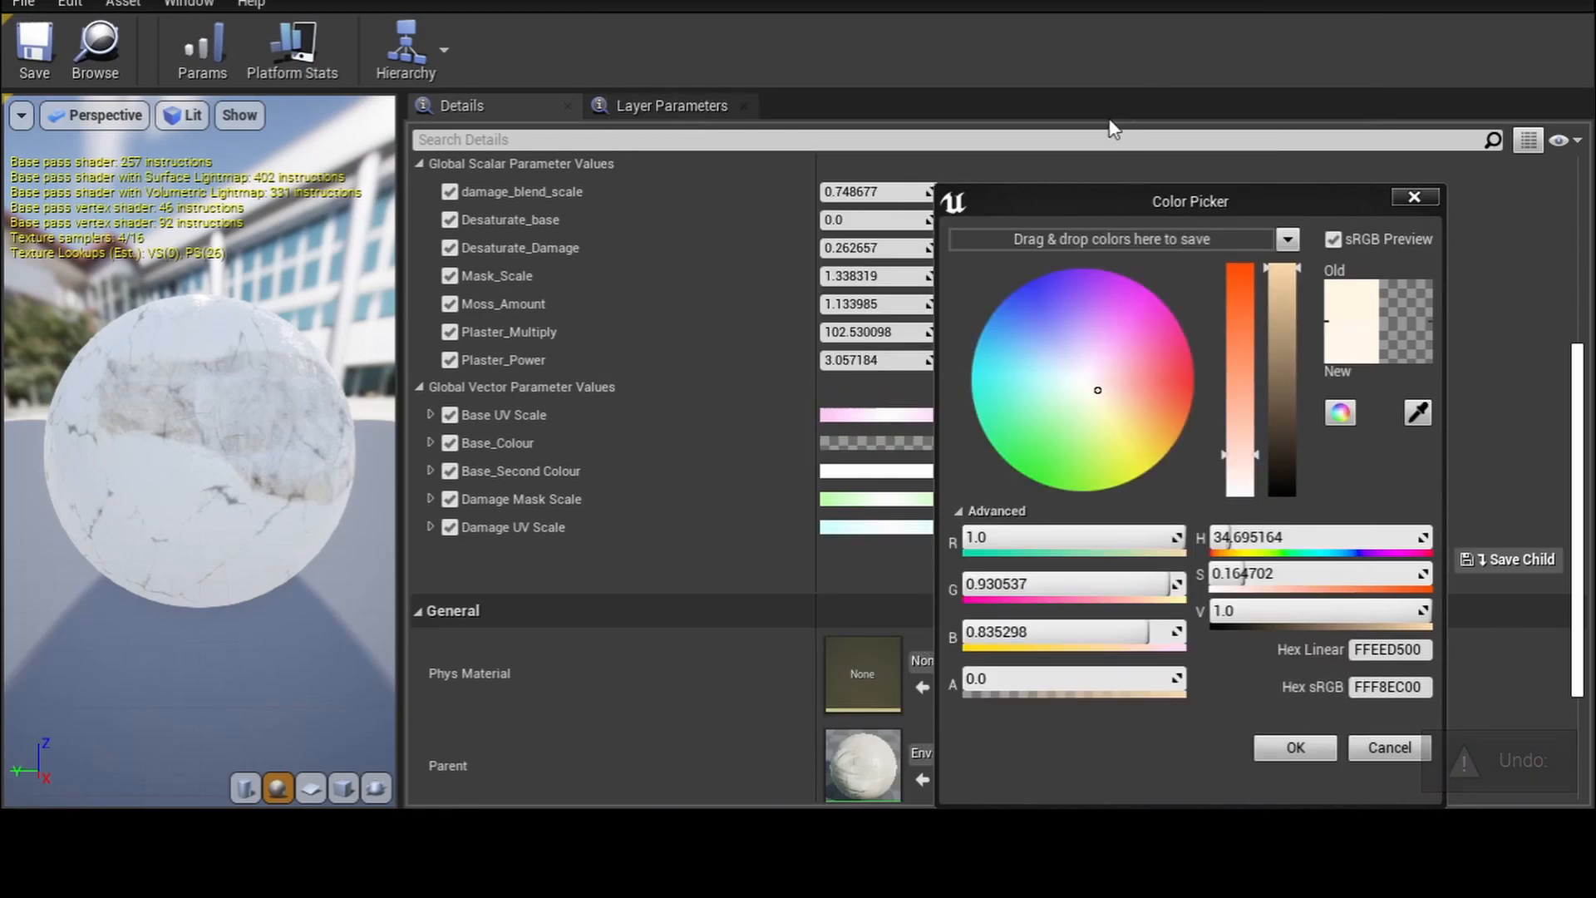
- Try a warmer Base_Colour with hue about 34 and saturation about 0.26, and discard the change
left_click(1101, 400)
left_click_drag(1102, 401, 1107, 396)
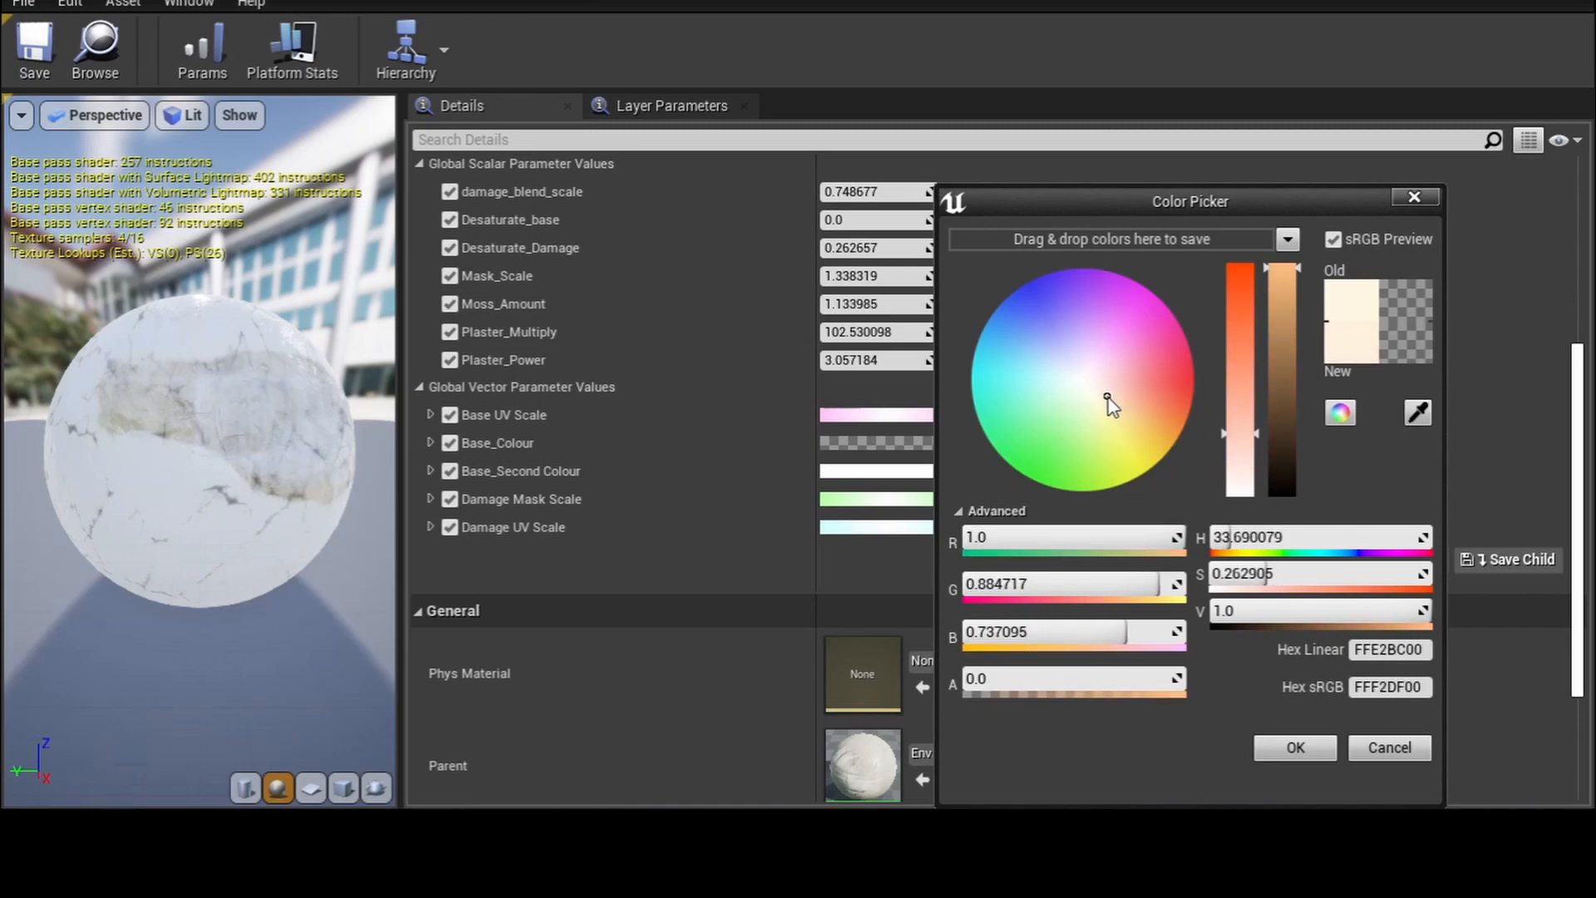
left_click(1370, 745)
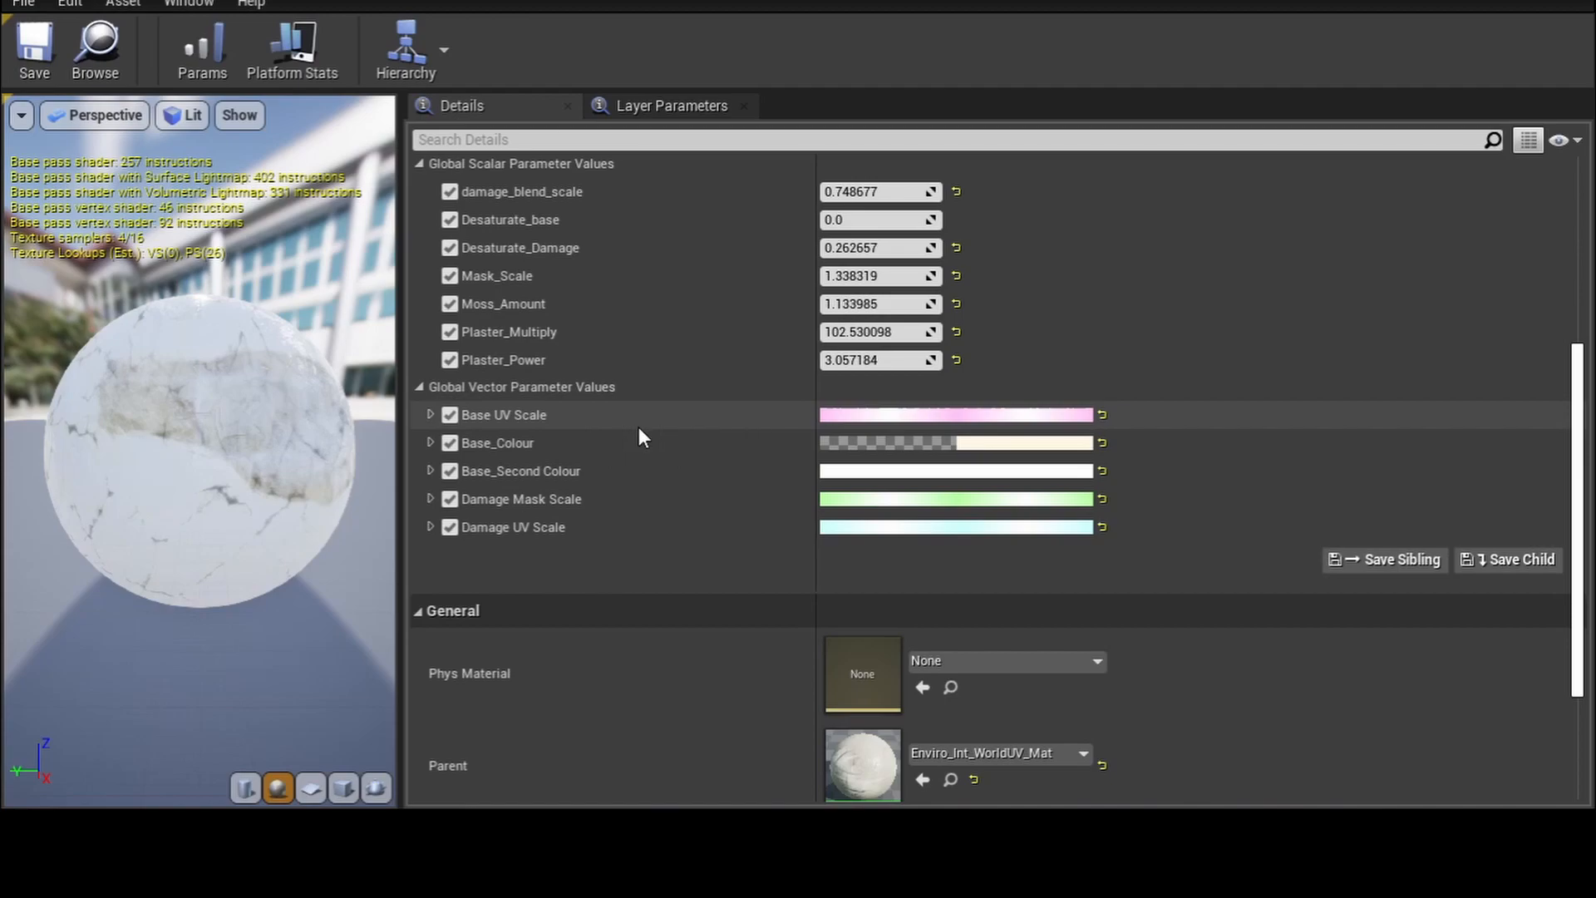
- Examine the material instance's texture slots, Lightmass Settings and Material Property Overrides
scroll(640, 430, "up", 10)
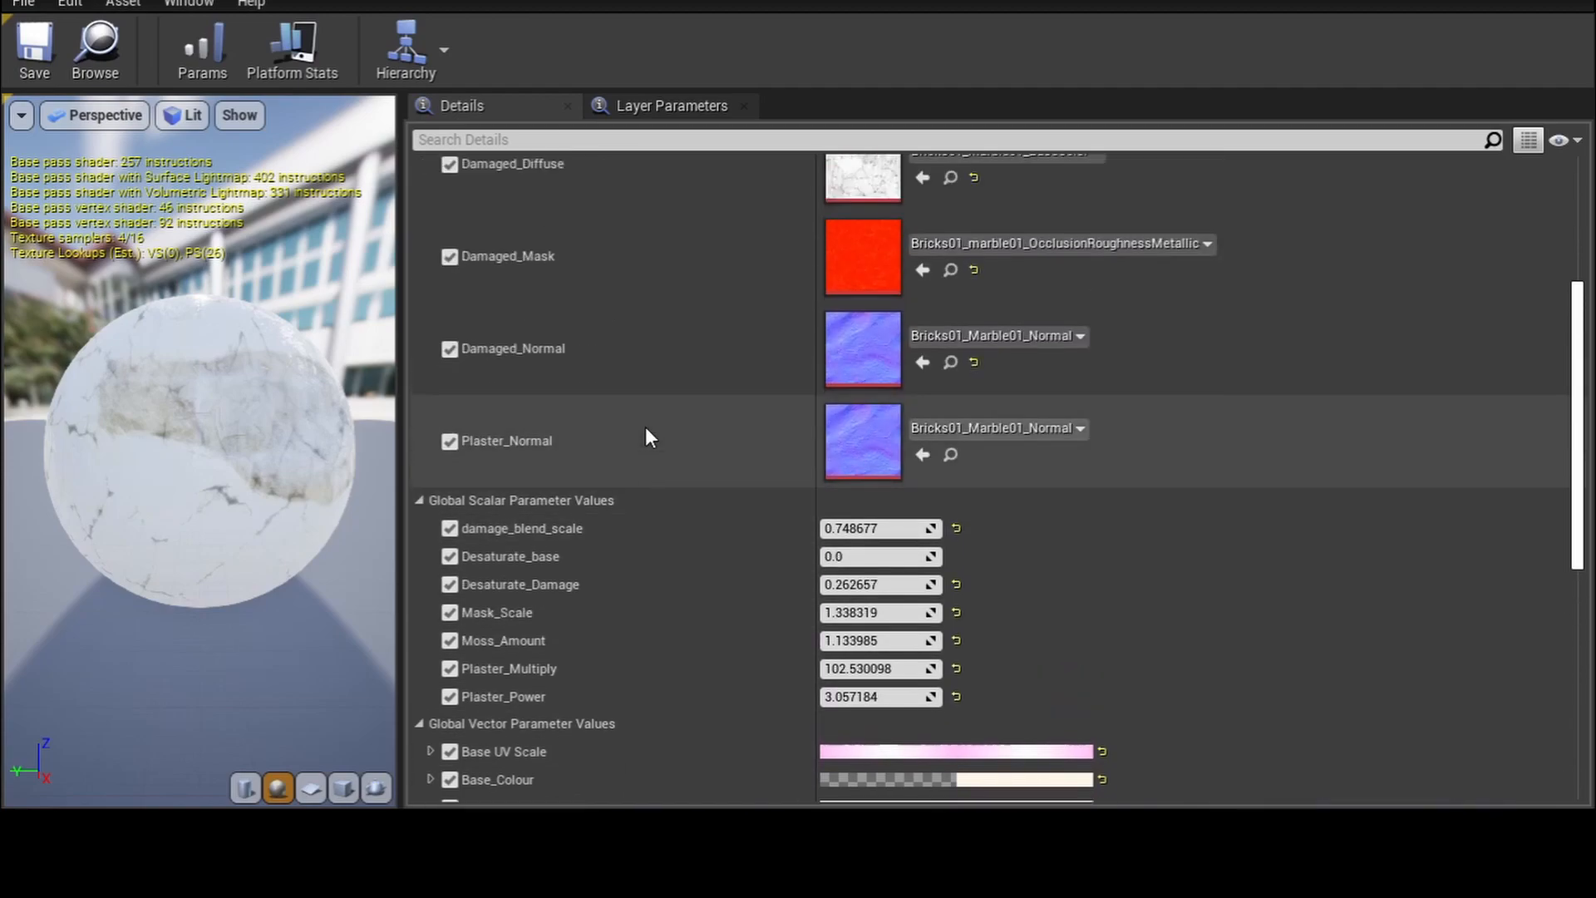
scroll(645, 427, "up", 4)
scroll(645, 427, "down", 10)
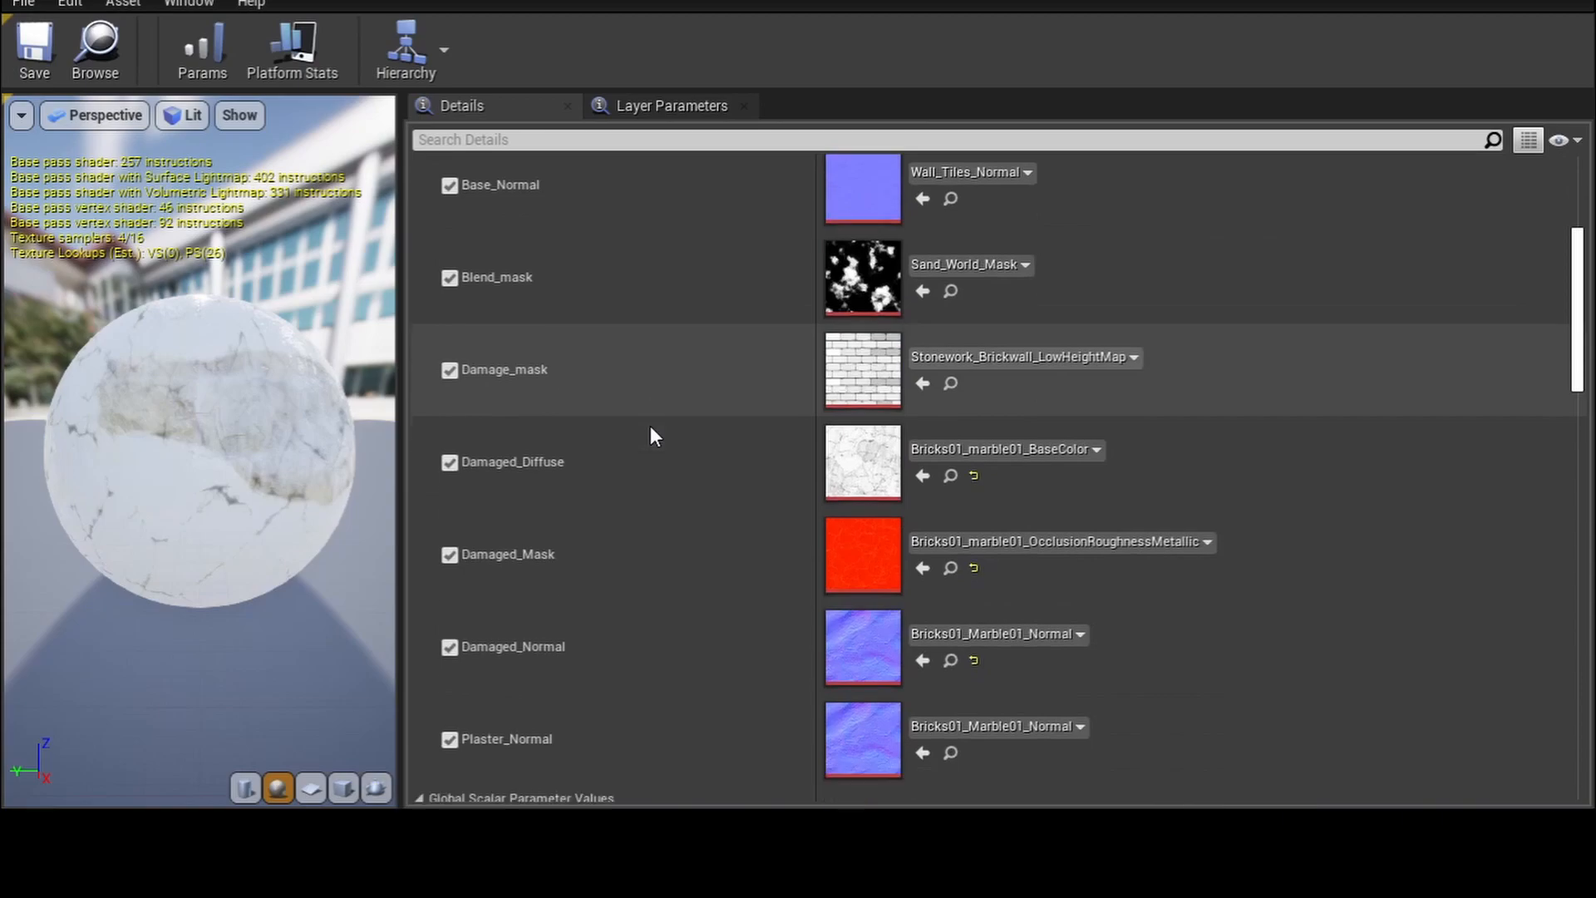
scroll(651, 426, "down", 10)
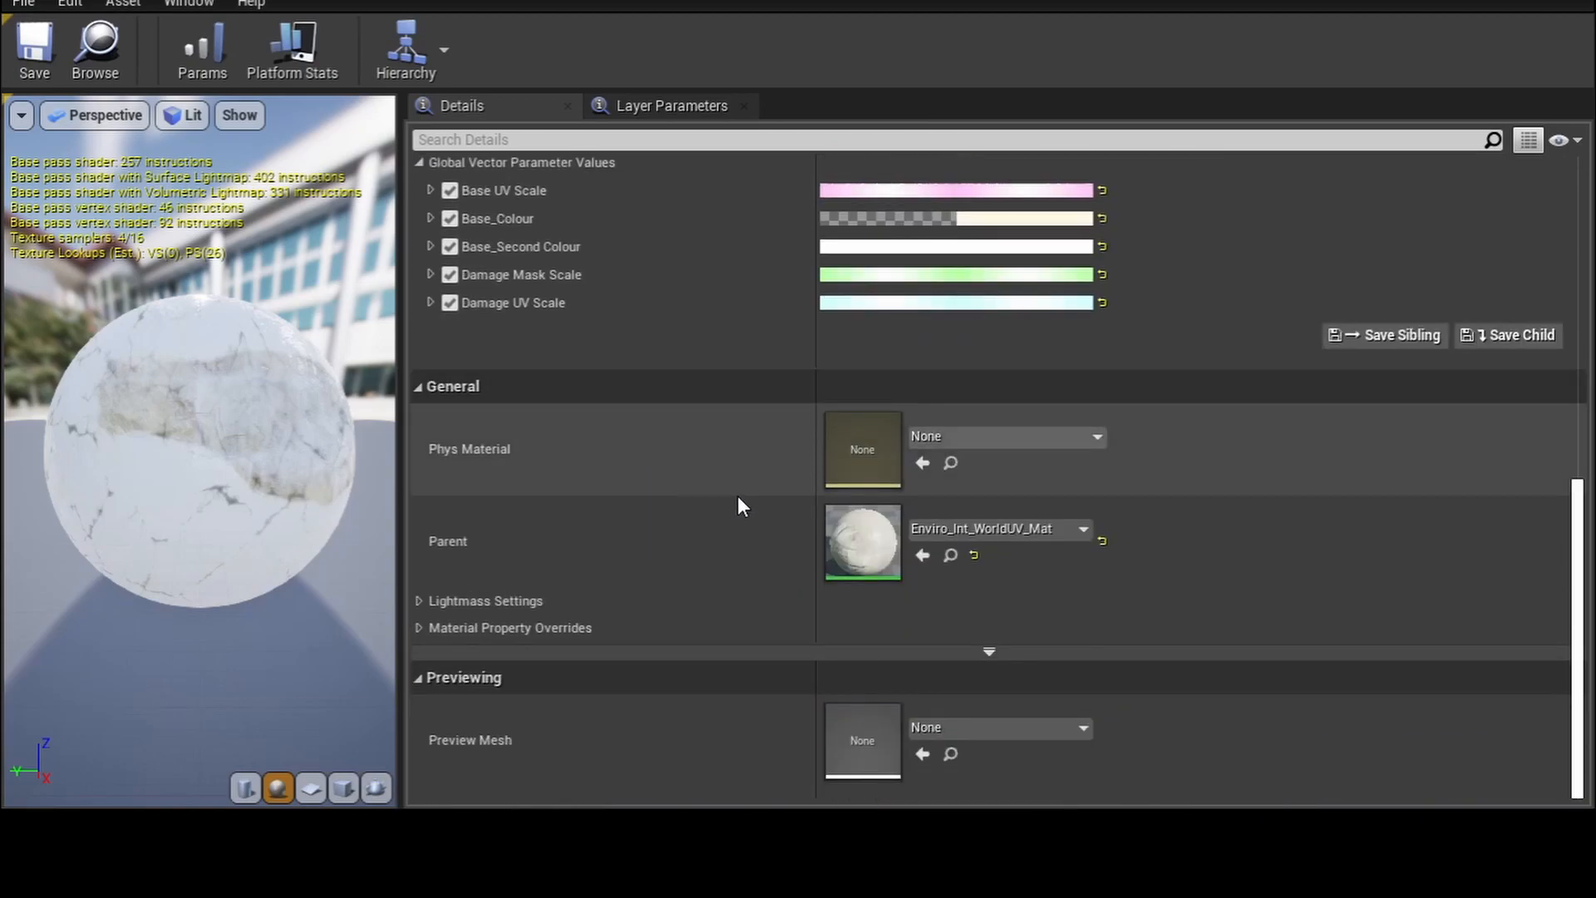
left_click(421, 601)
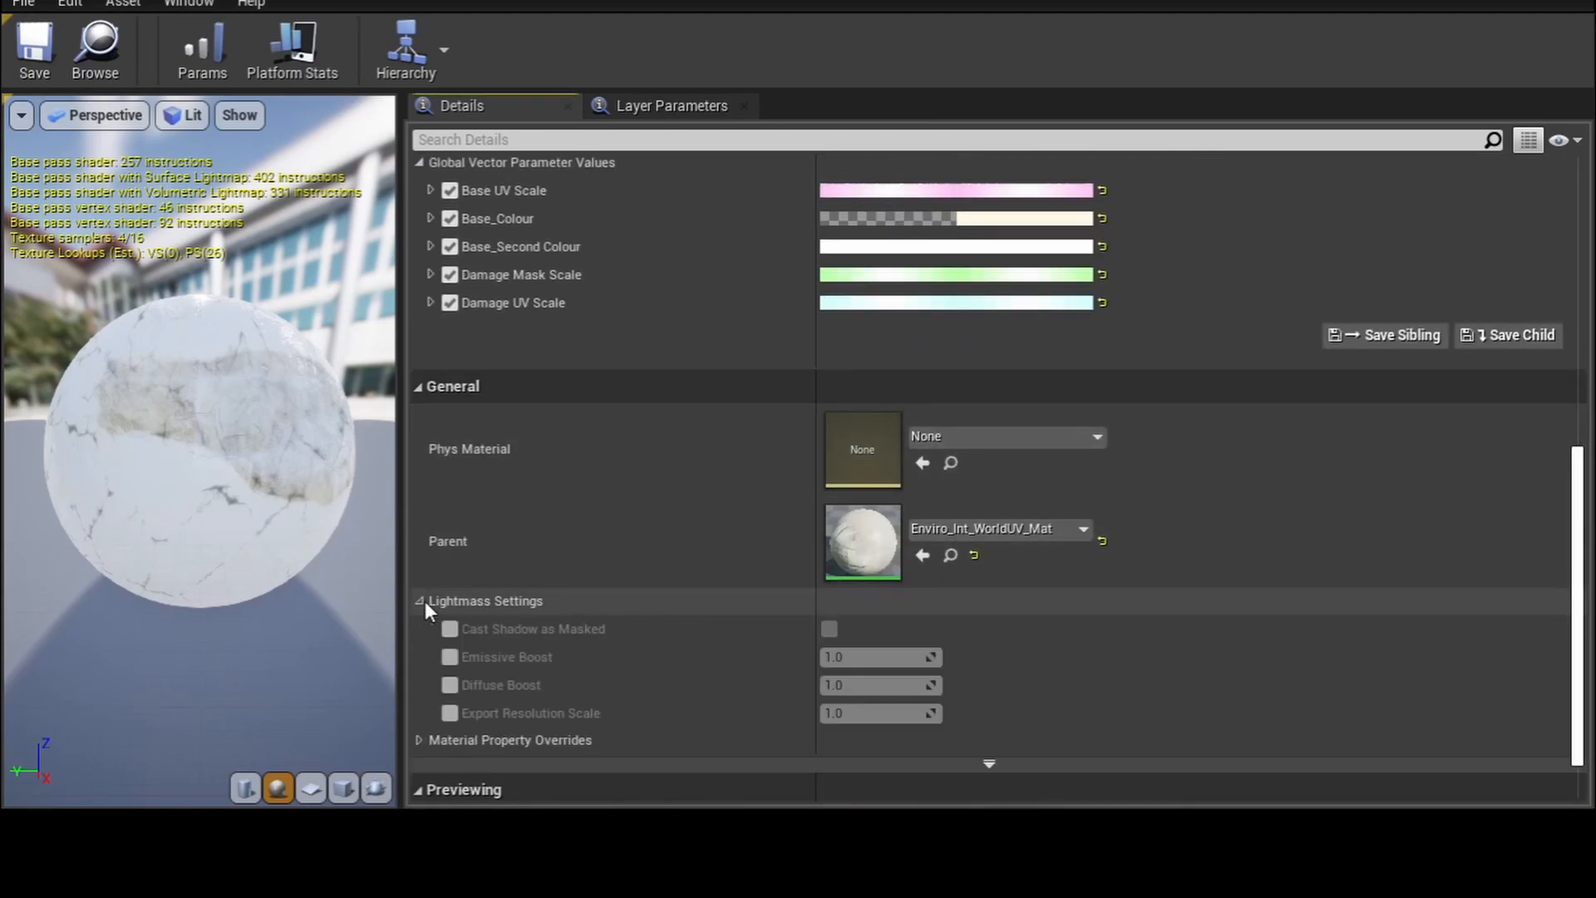
left_click(427, 744)
scroll(467, 677, "down", 4)
scroll(467, 687, "down", 1)
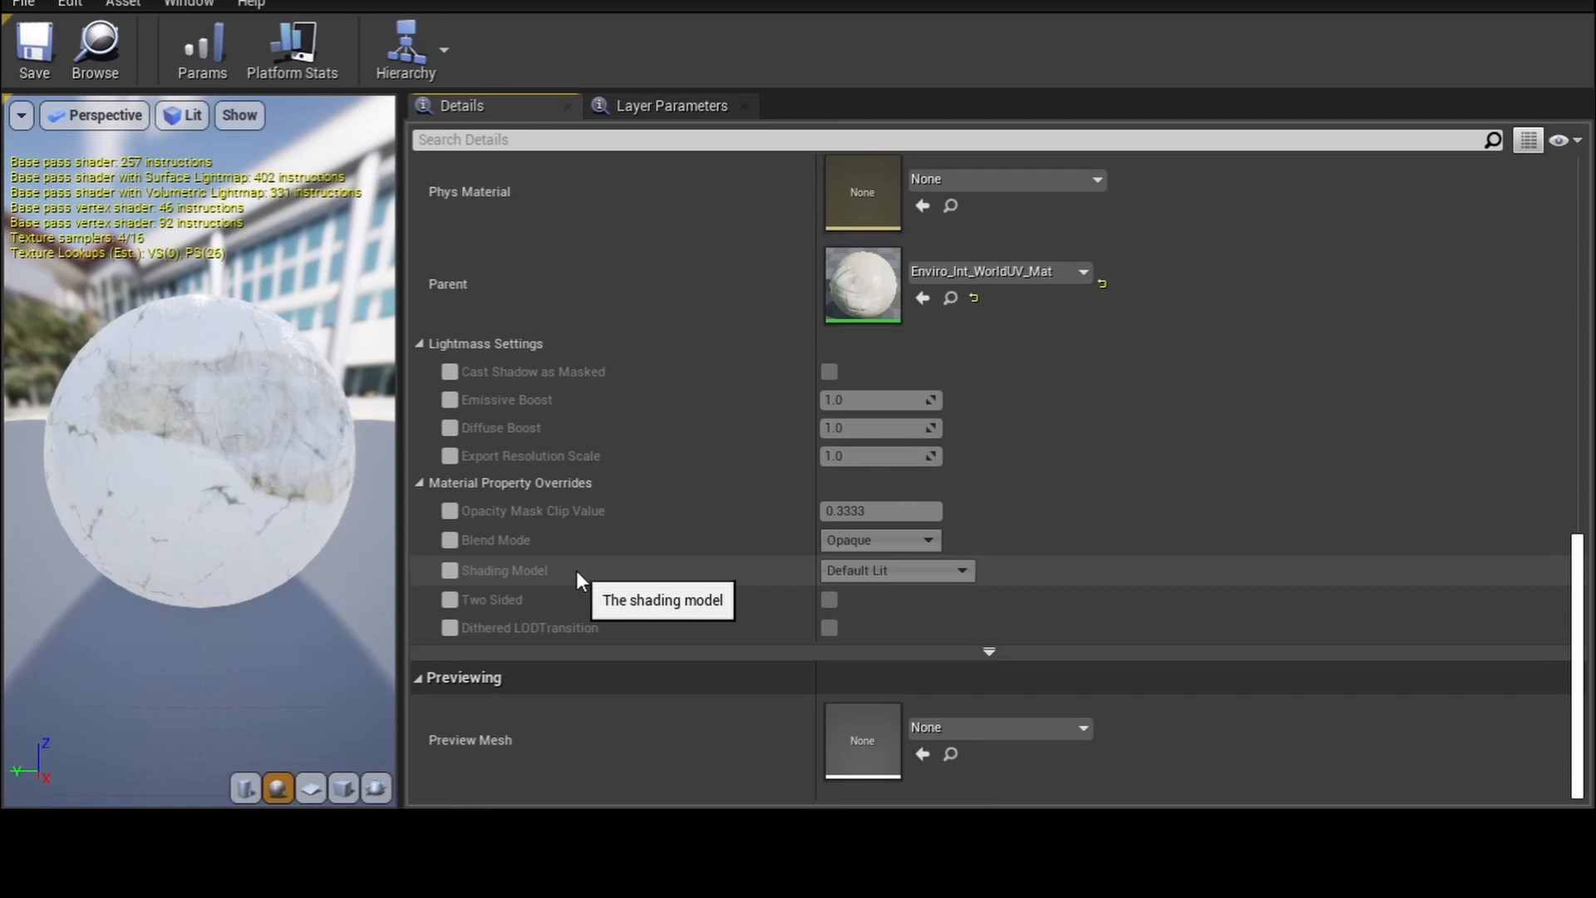
scroll(579, 570, "up", 3)
scroll(587, 574, "down", 3)
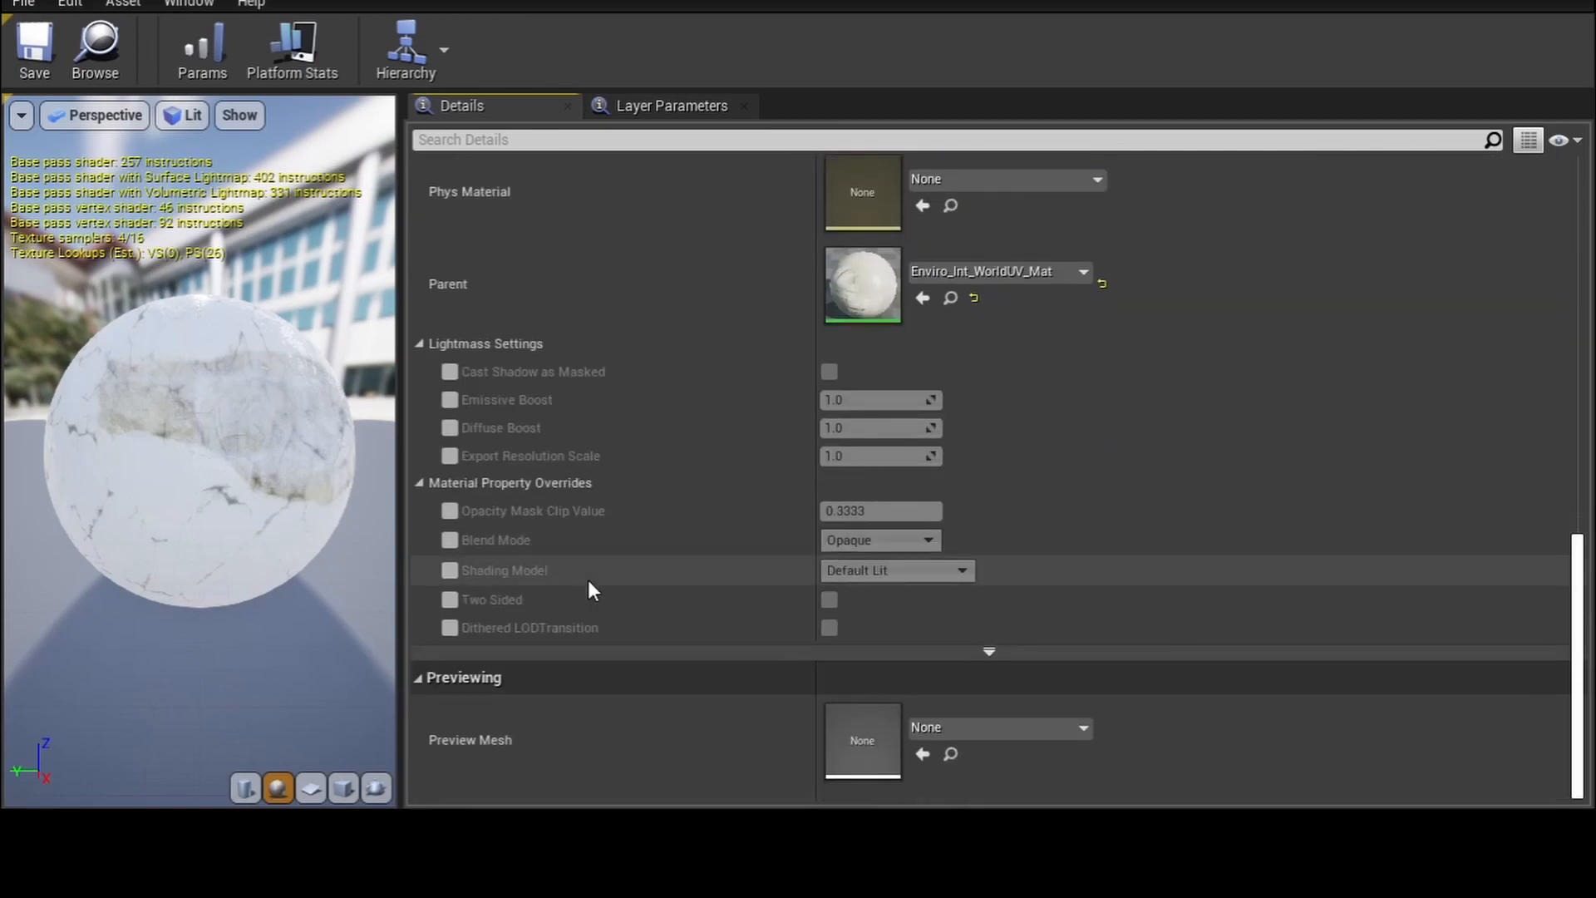
scroll(584, 572, "up", 8)
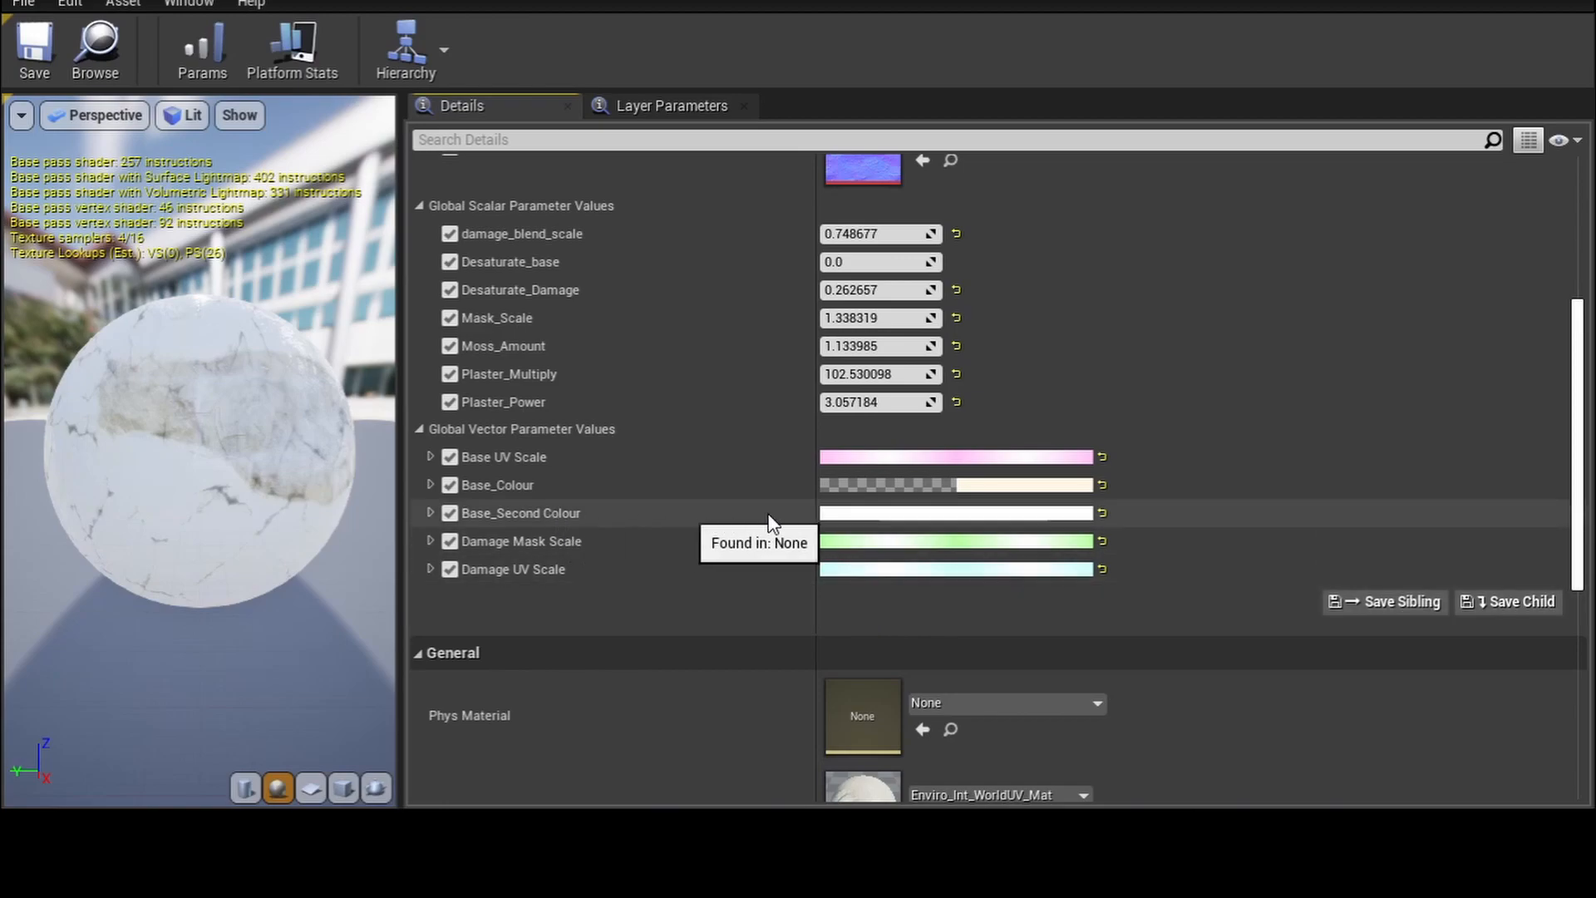
- Tint Base_Second Colour yellow with hue about 63 and saturation about 0.75, and inspect the palace walls in the level
left_click(962, 515)
mouse_move(1126, 413)
left_mouse_down()
mouse_move(1155, 470)
mouse_move(1148, 454)
left_mouse_up()
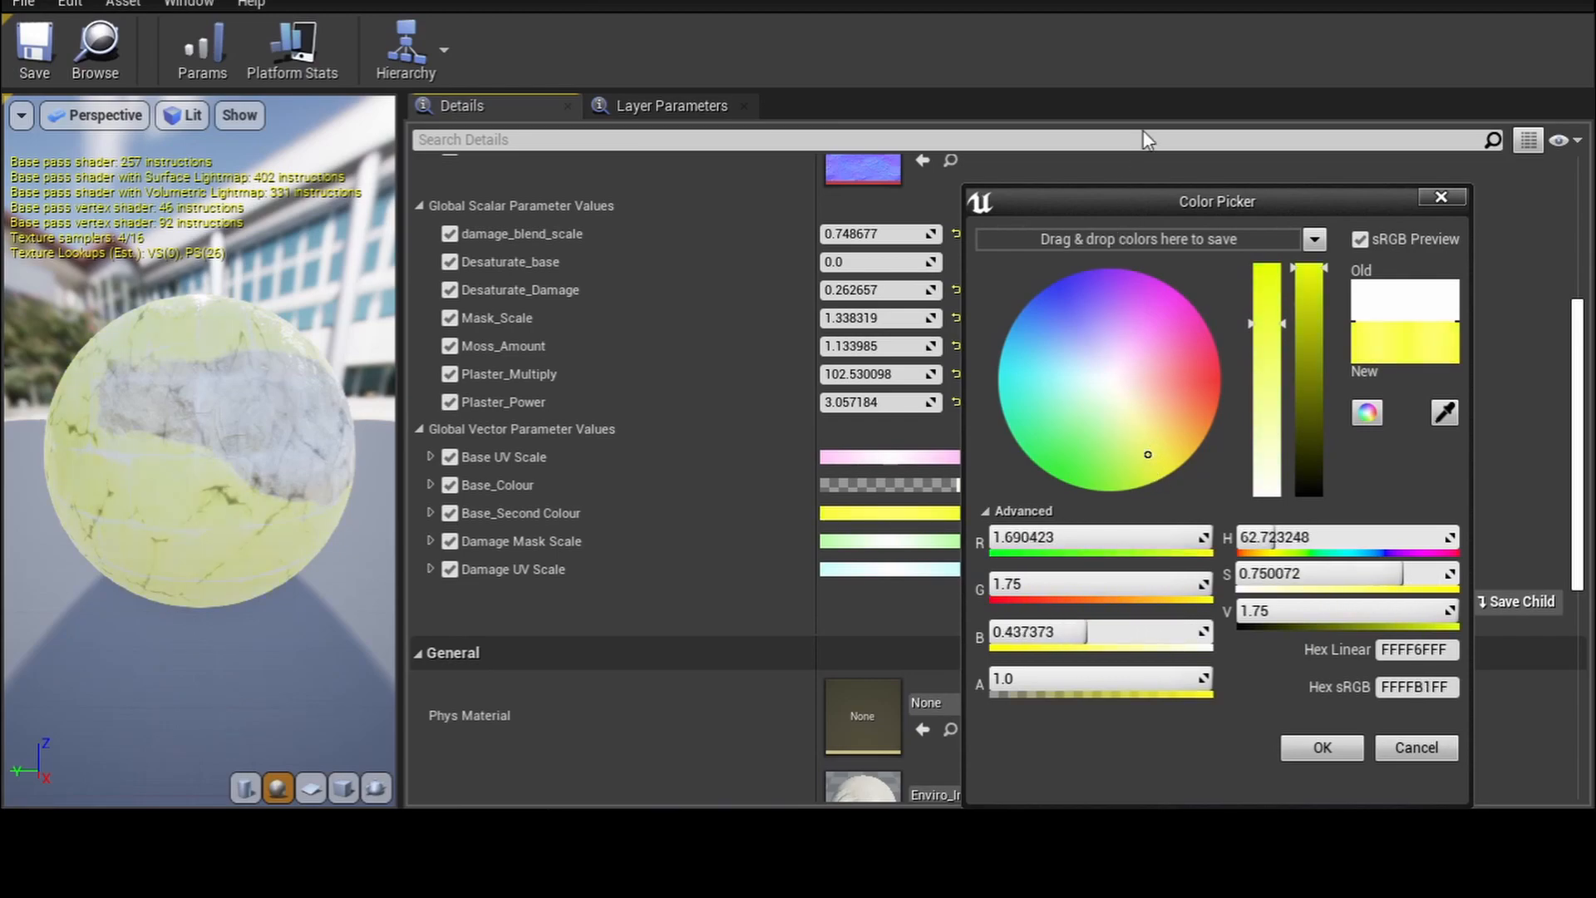
left_click(1532, 1)
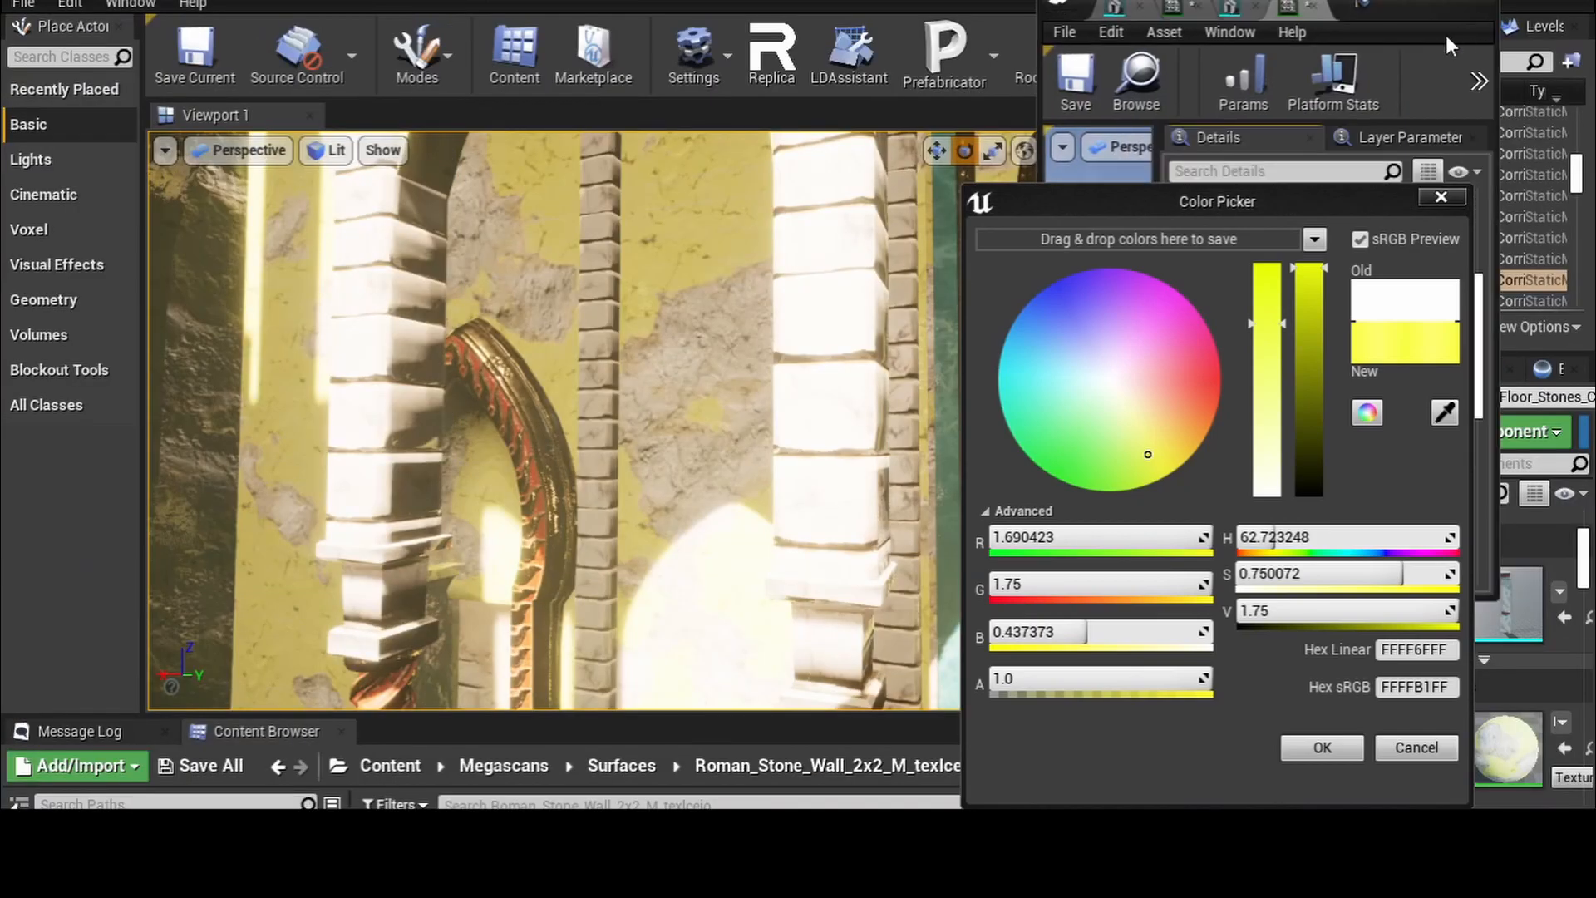
scroll(748, 441, "down", 10)
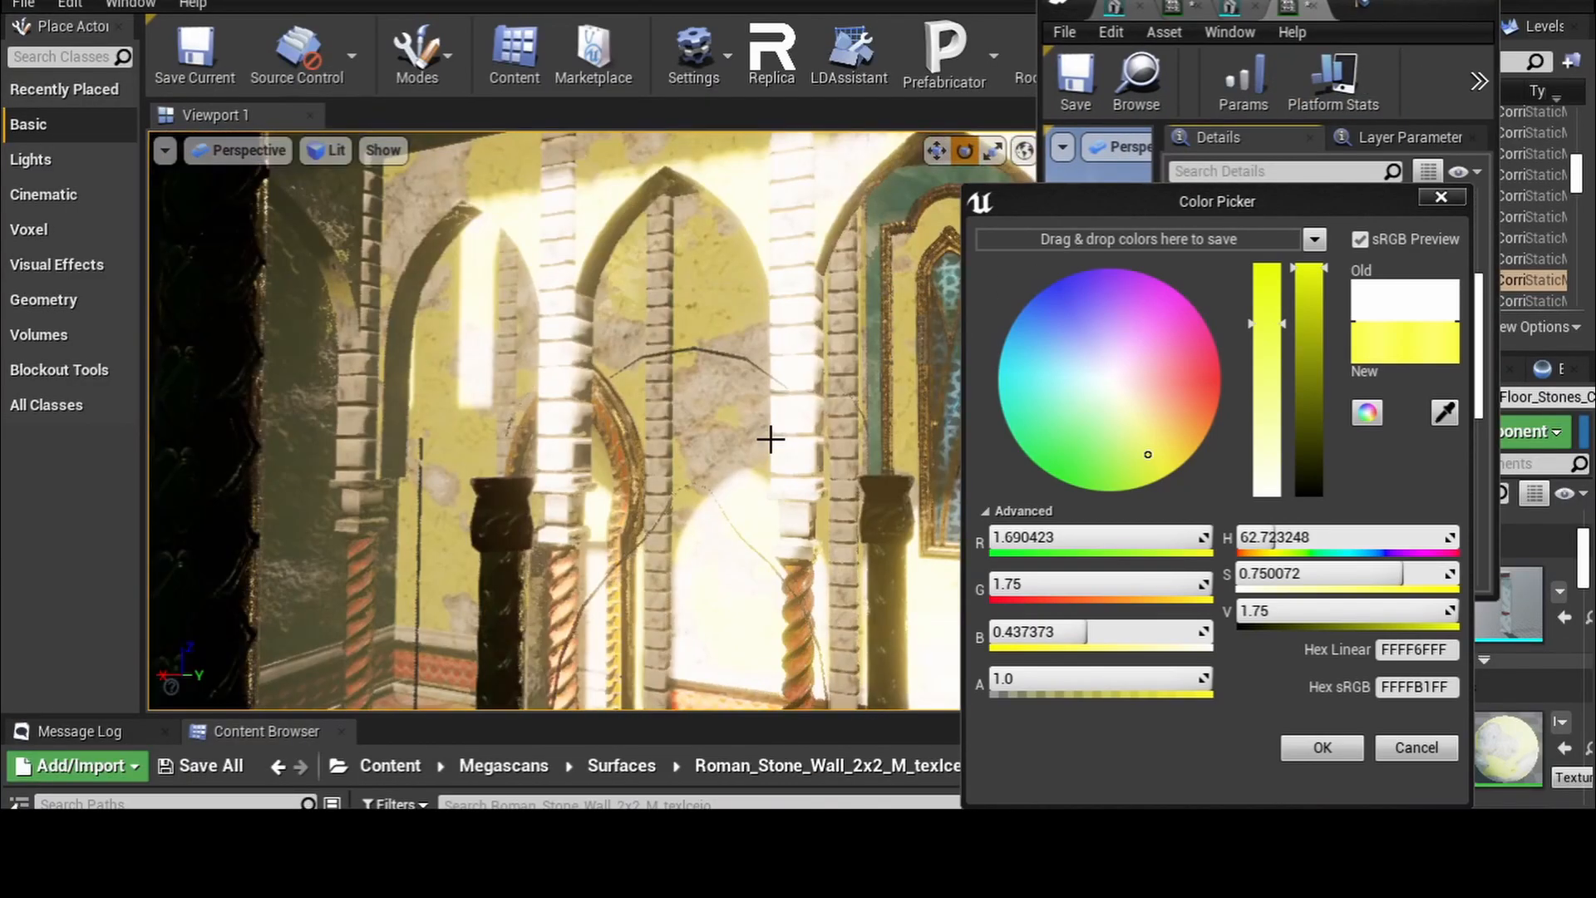
right_click_drag(770, 439, 857, 417)
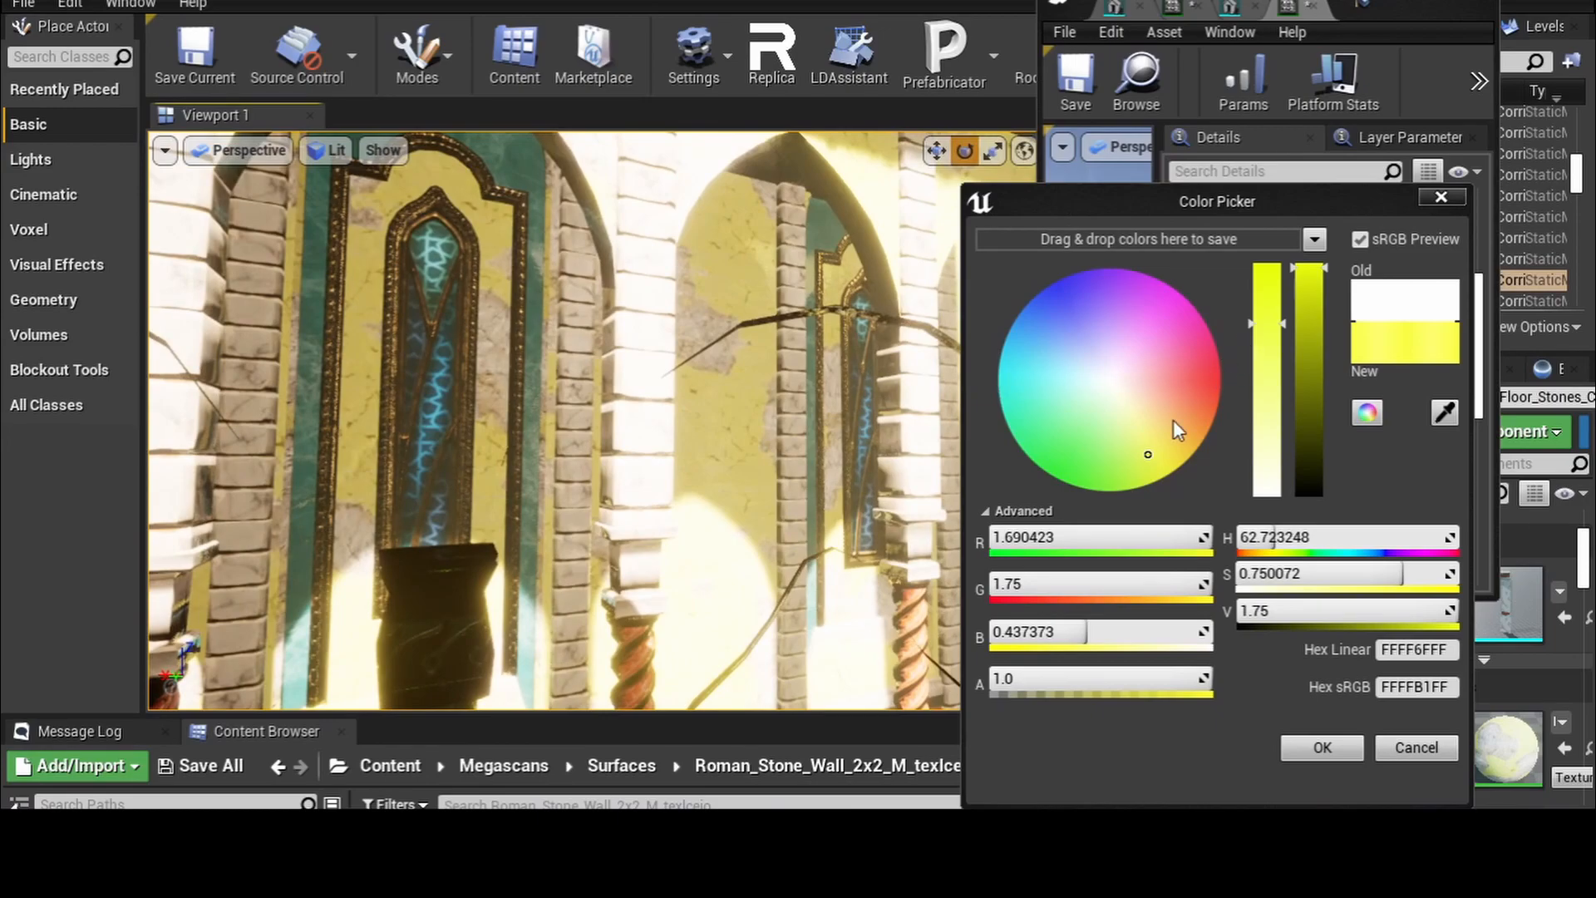
- Try pink and blue tints for Base_Second Colour, including hue about 325 at saturation 0.56 and hue about 242 at saturation 0.46
left_click(1148, 376)
left_click_drag(1147, 370, 1161, 343)
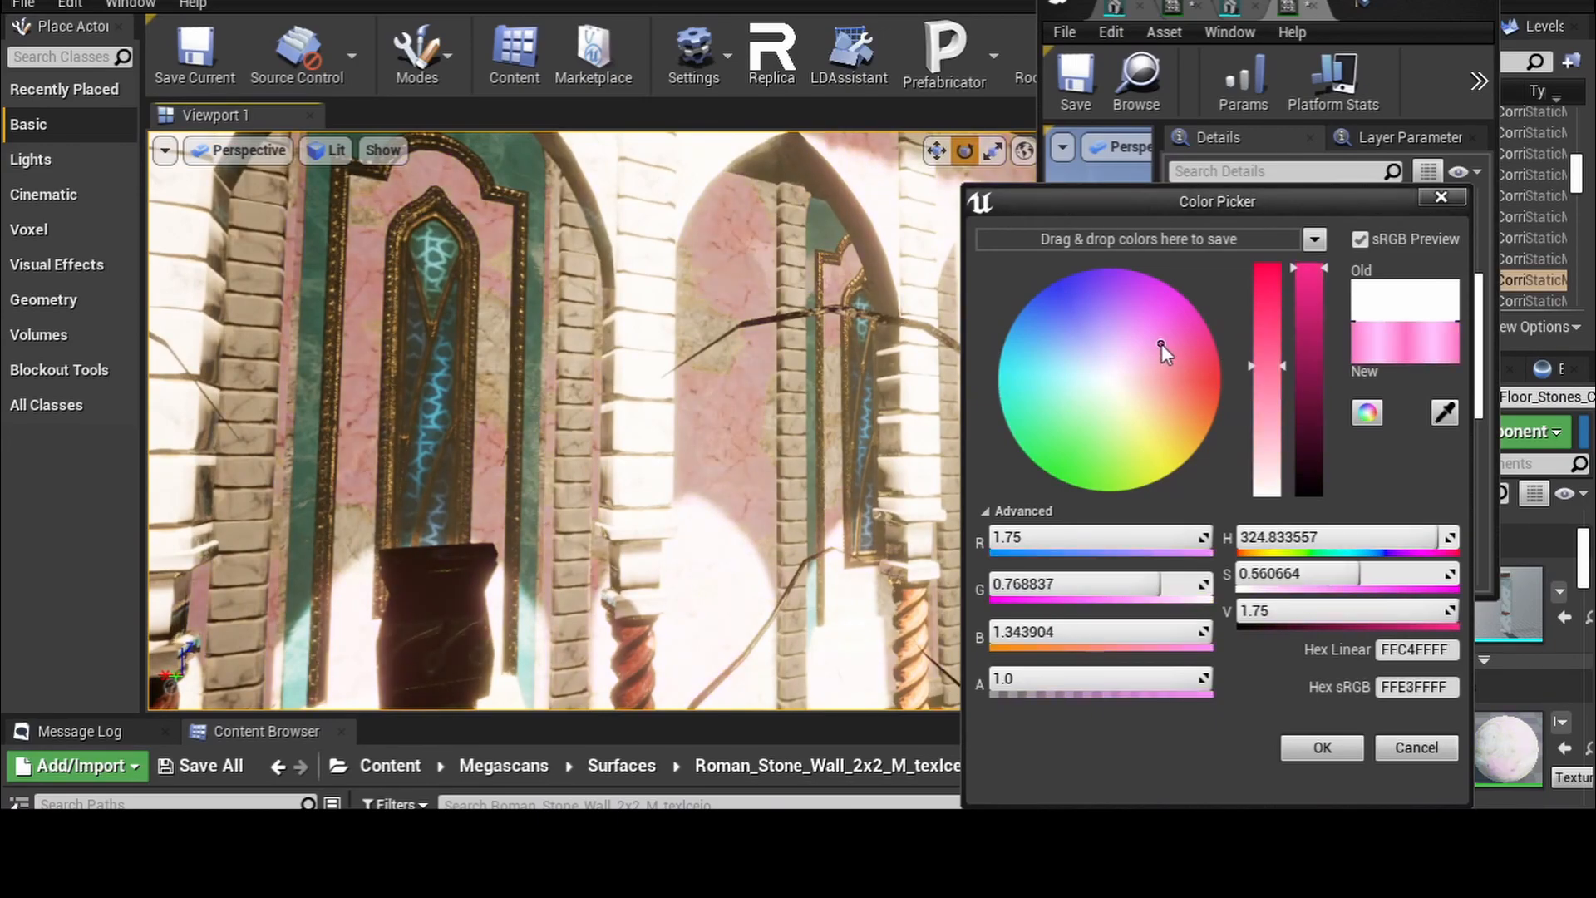
left_click(1129, 332)
left_click(1085, 335)
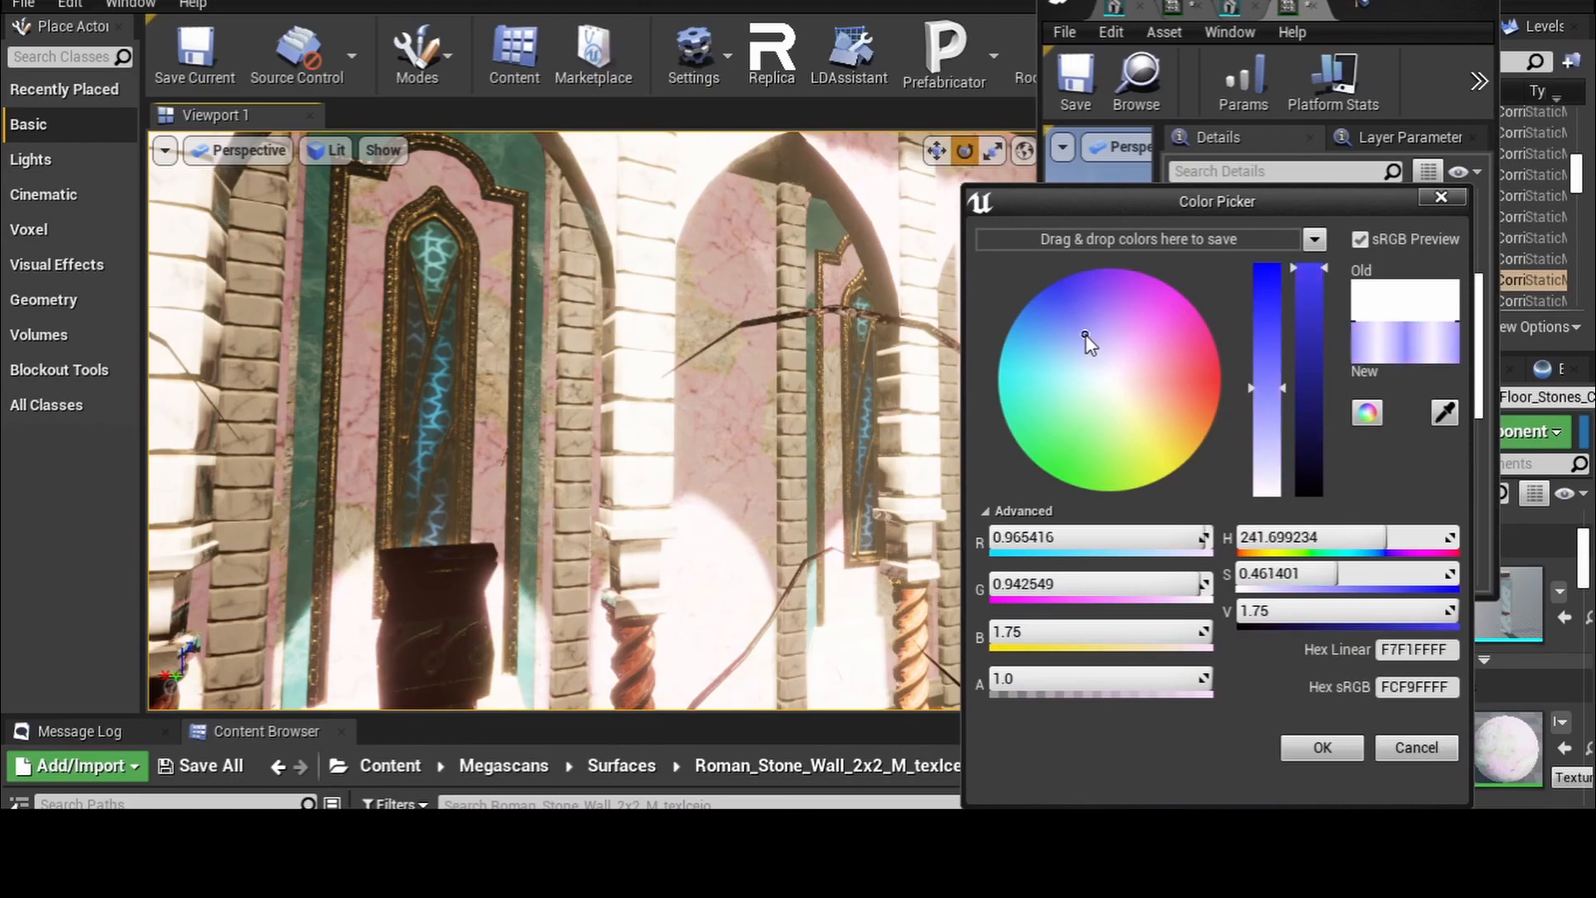
left_click(1065, 391)
- Try warm tints for Base_Second Colour and settle on a yellow-orange with hue about 41 and saturation about 0.61
left_click(1147, 402)
left_click(1166, 429)
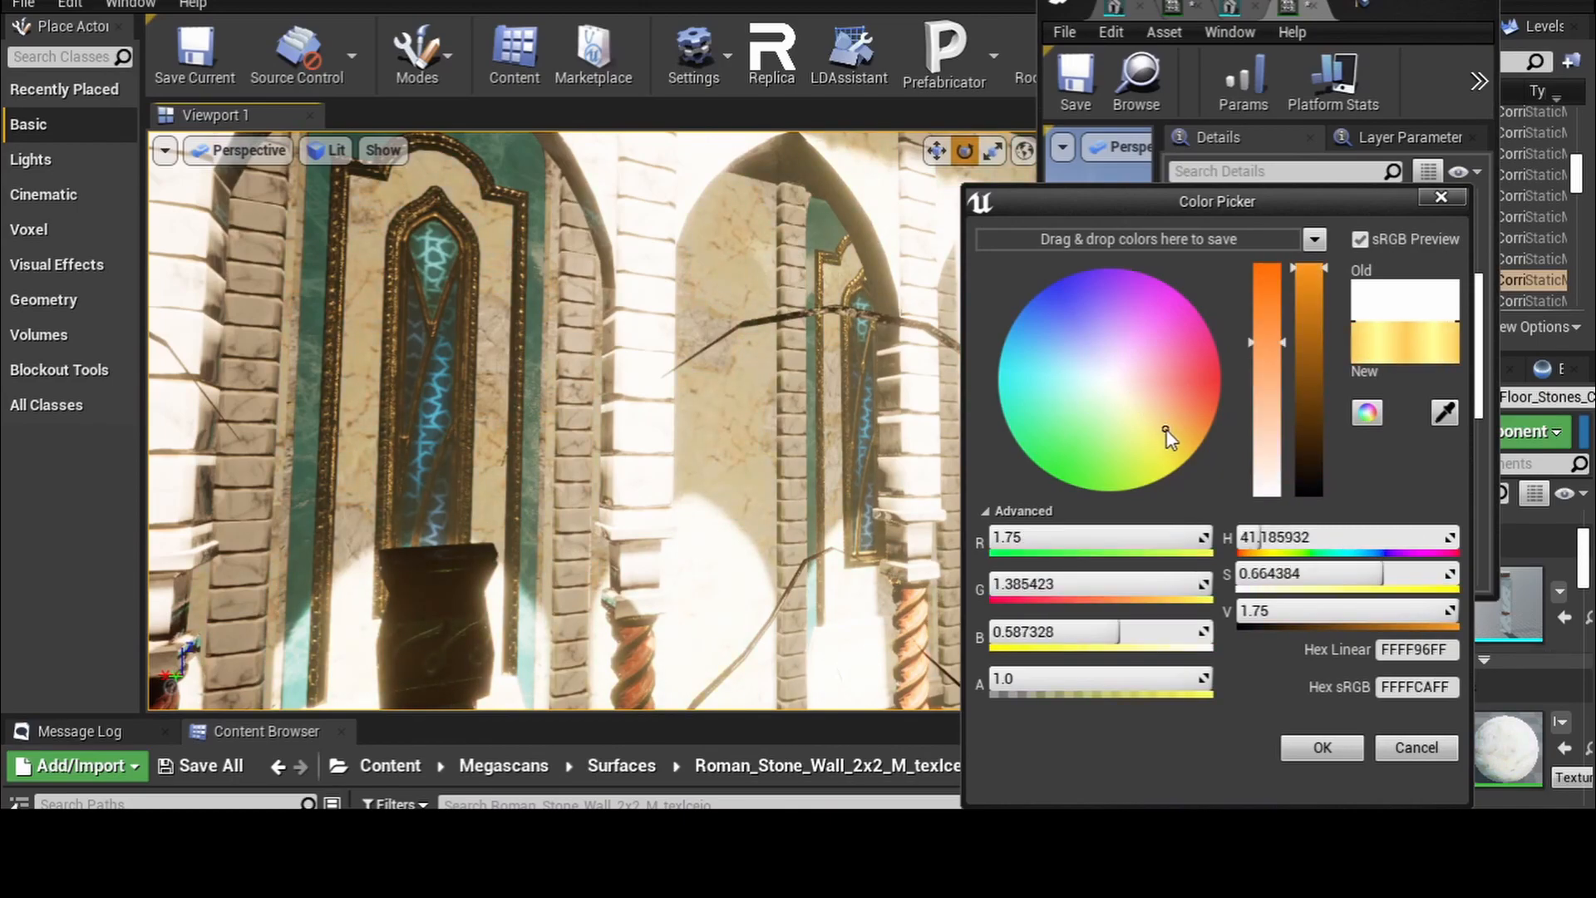
left_click(1157, 416)
left_click(1145, 402)
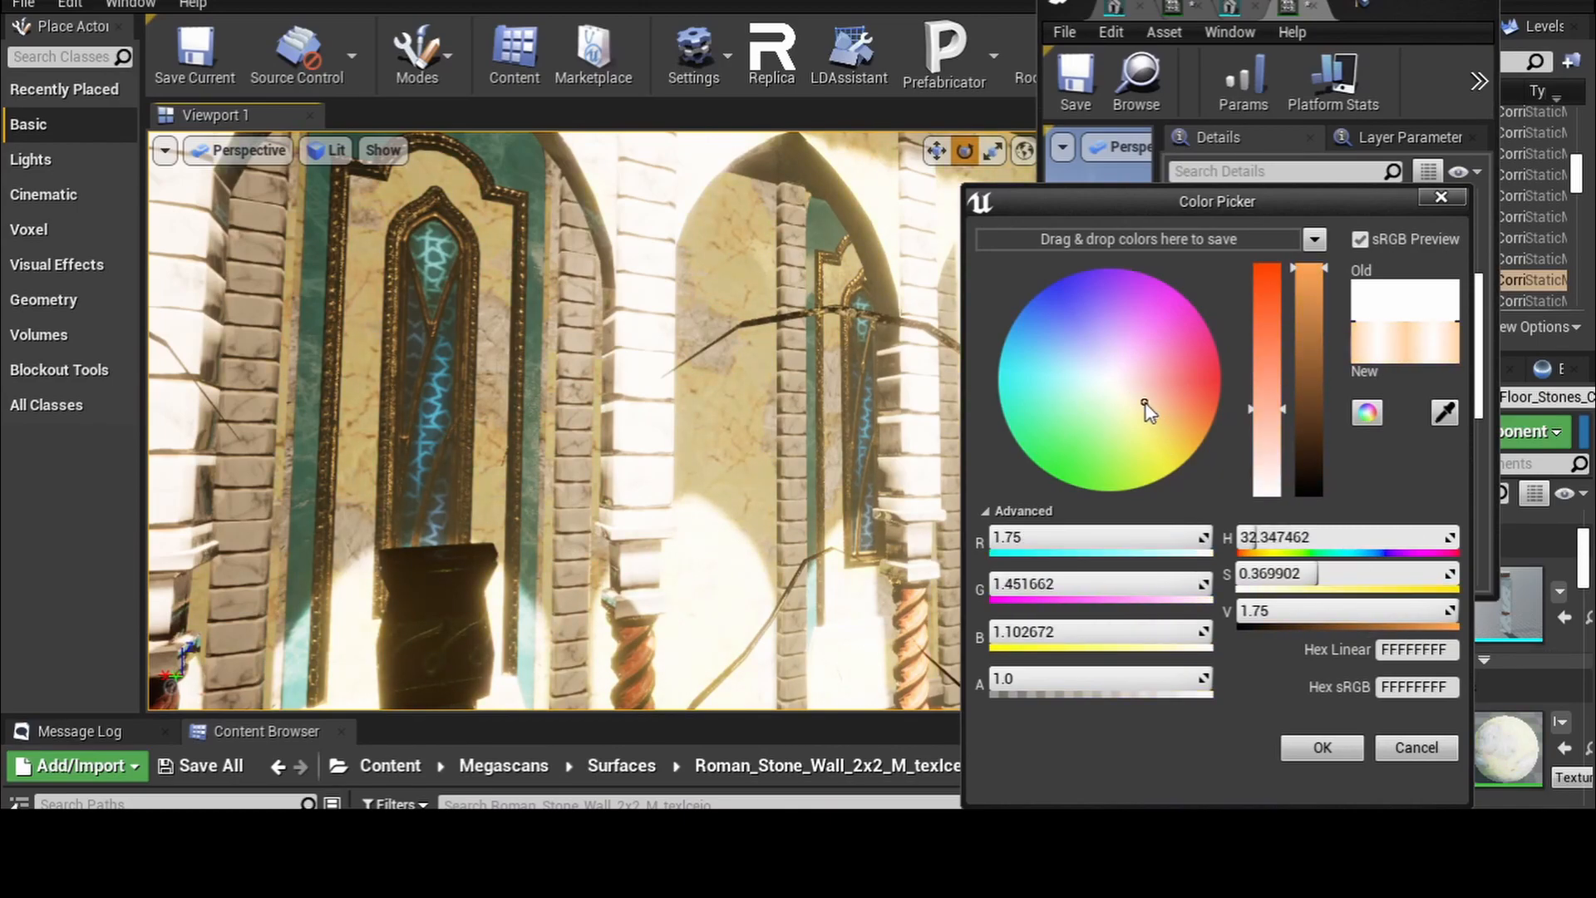
left_click(1161, 451)
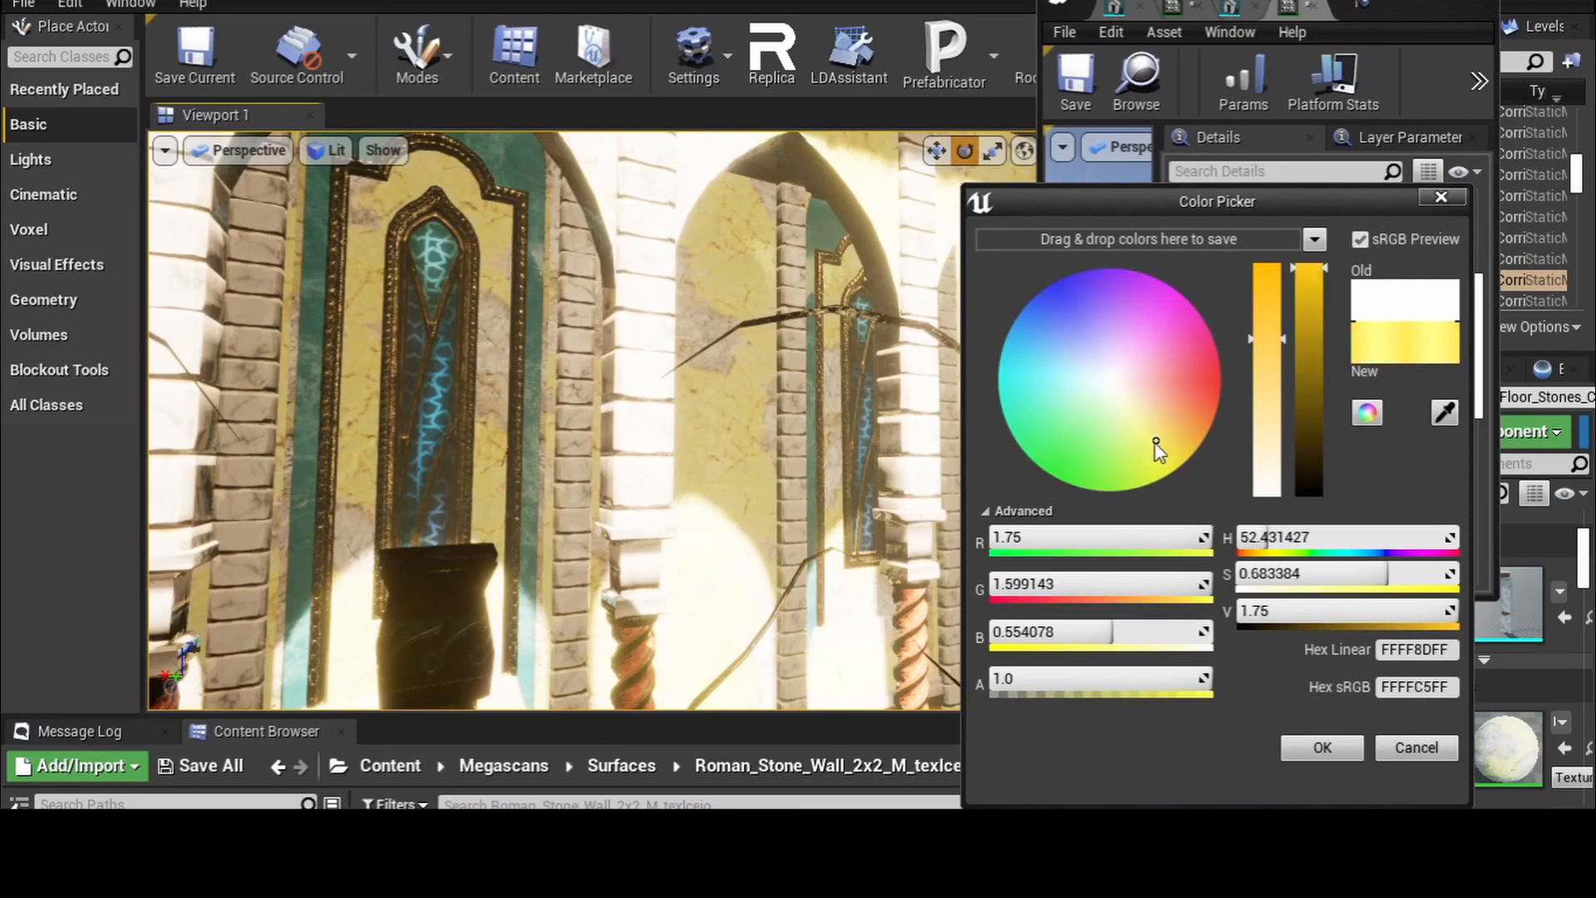
left_click(1122, 409)
left_click_drag(1152, 407, 1154, 410)
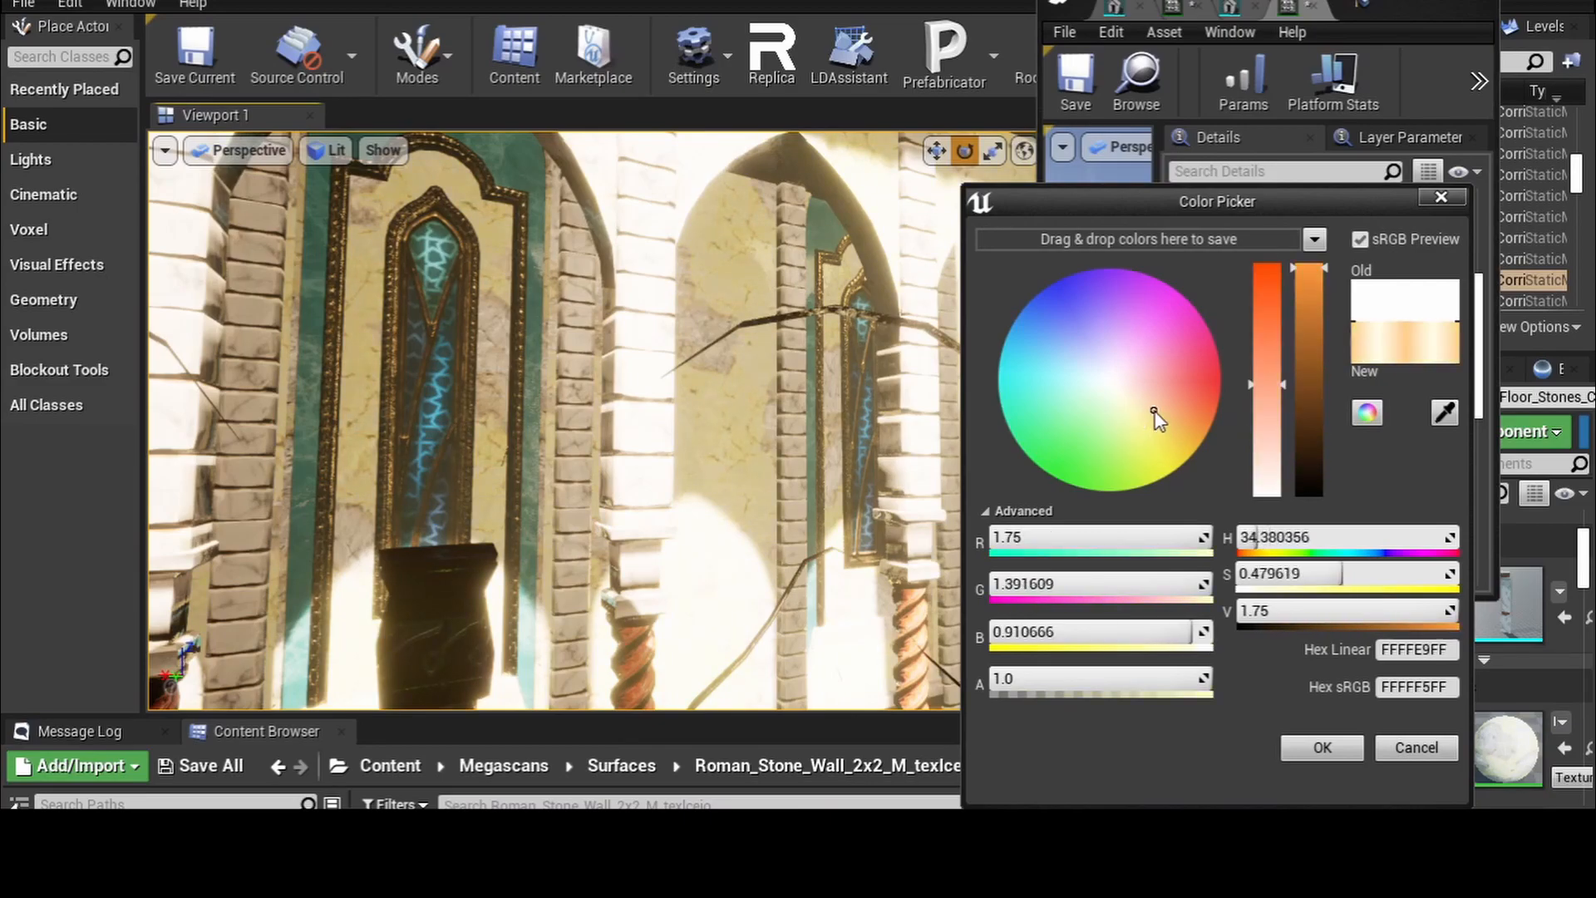
left_click(1174, 423)
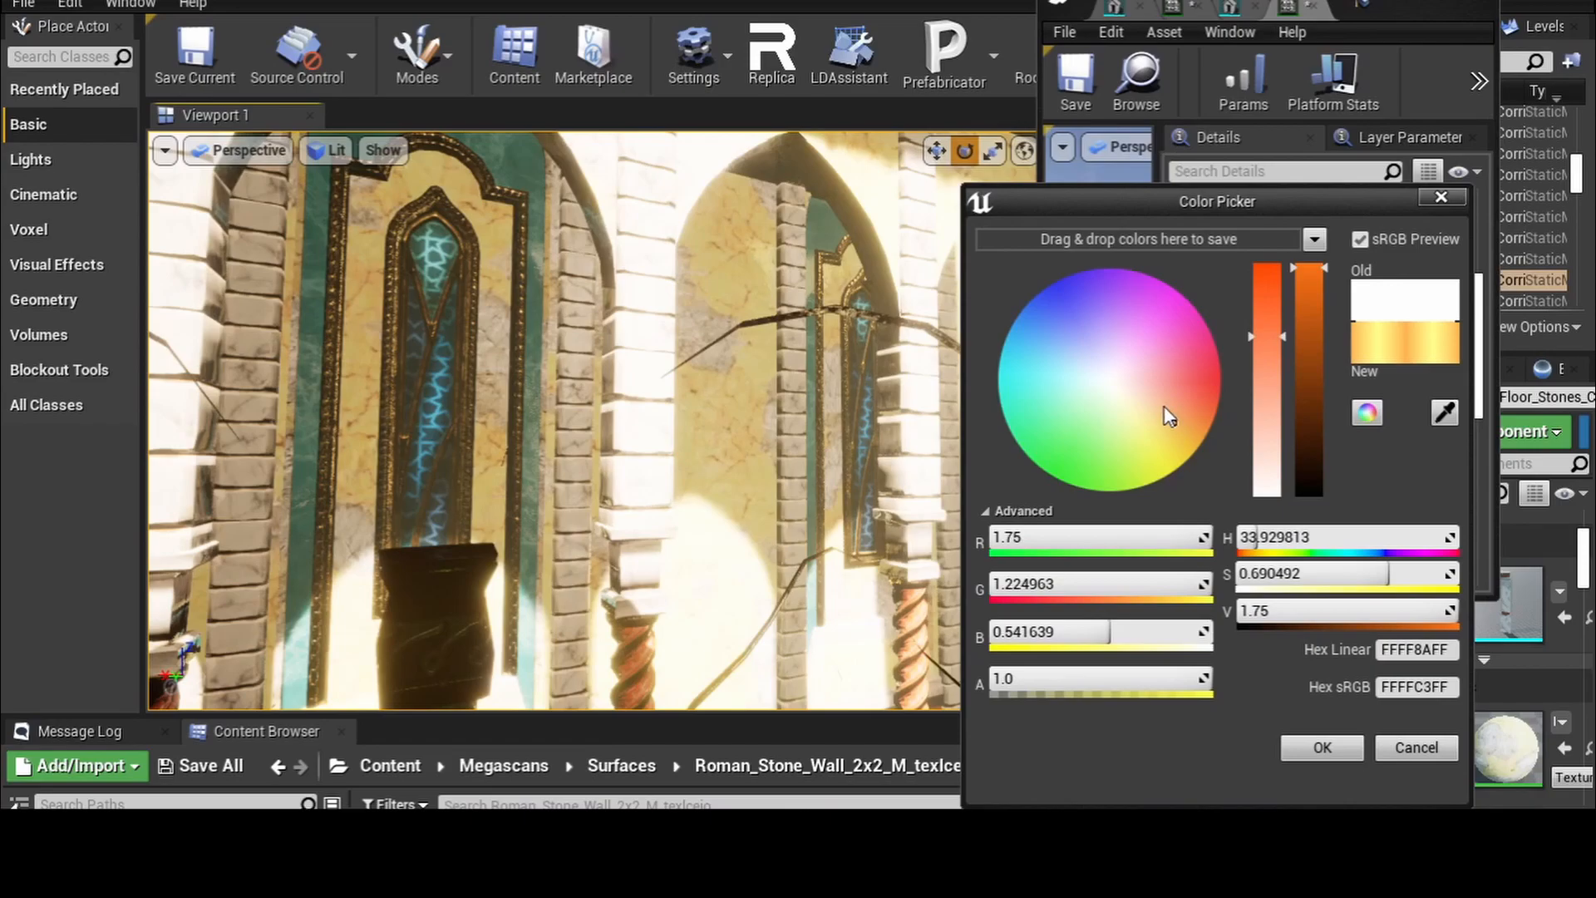
left_click(1163, 406)
left_click_drag(1164, 407, 1161, 424)
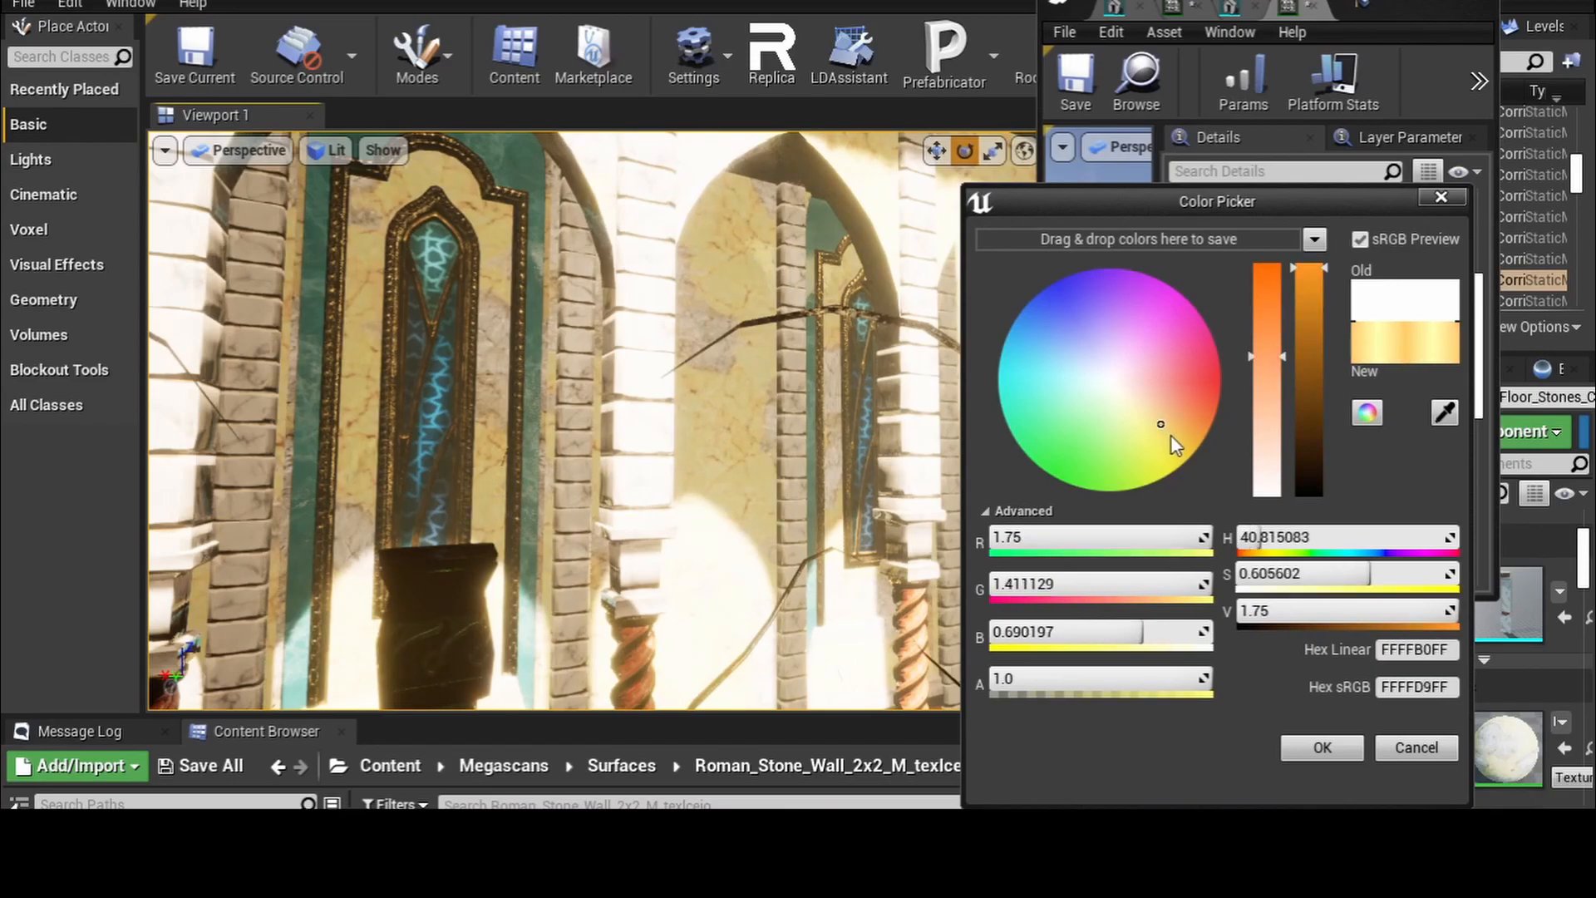
- Darken Base_Second Colour to a value of about 0.55 and inspect the plaster walls in the level
mouse_move(1304, 314)
left_mouse_down()
mouse_move(1310, 453)
mouse_move(1301, 368)
left_mouse_up()
right_click_drag(825, 484, 728, 503)
scroll(831, 498, "up", 6)
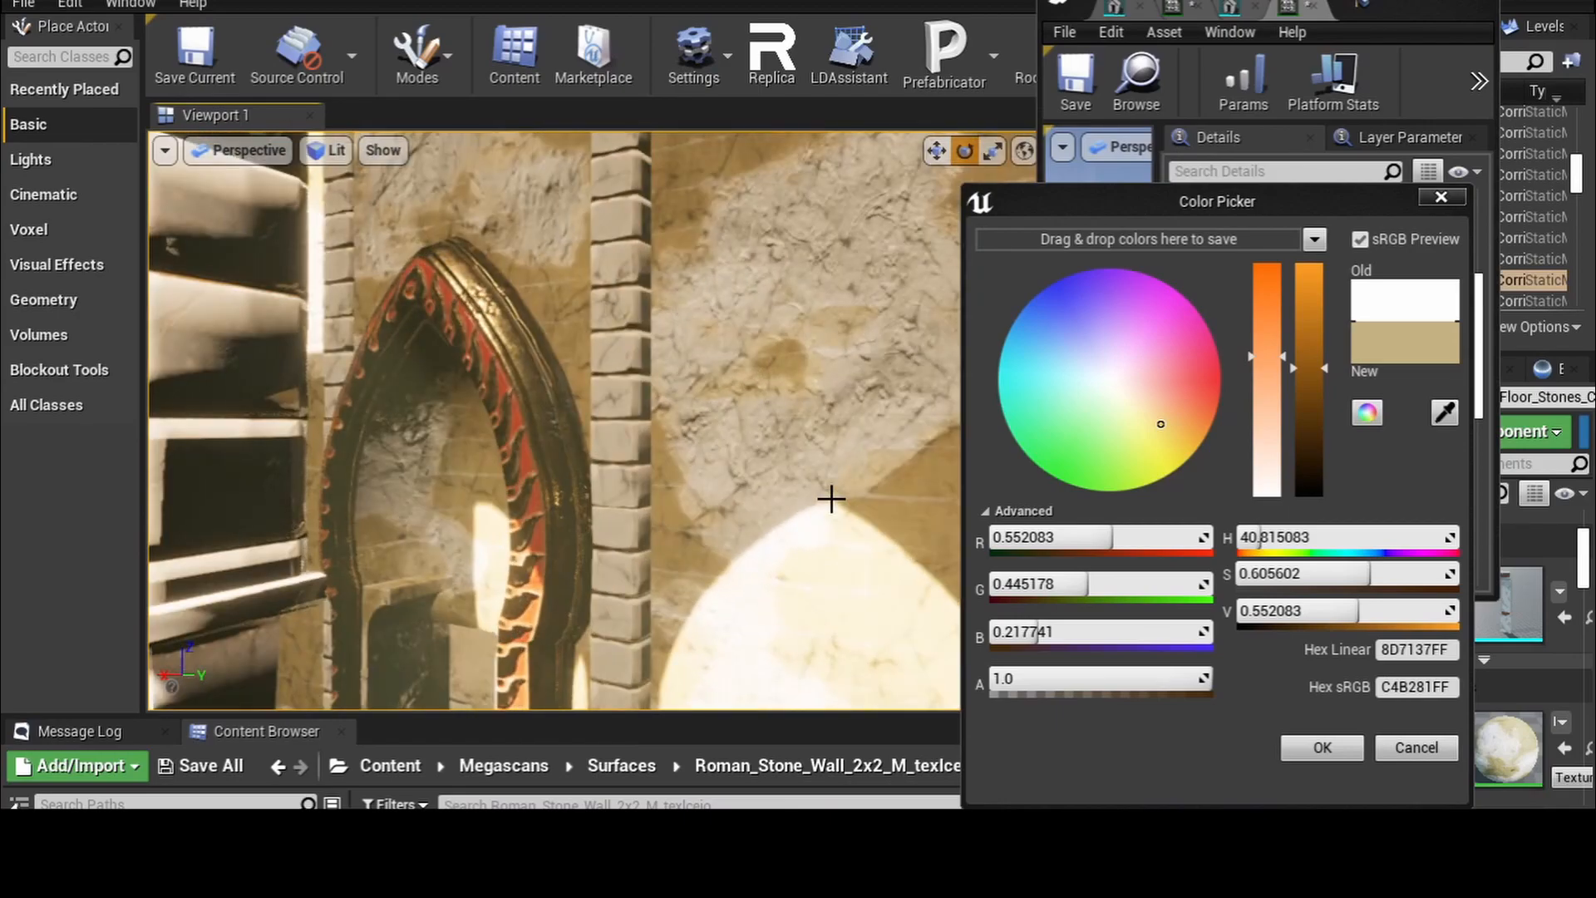
right_click_drag(818, 434, 803, 390)
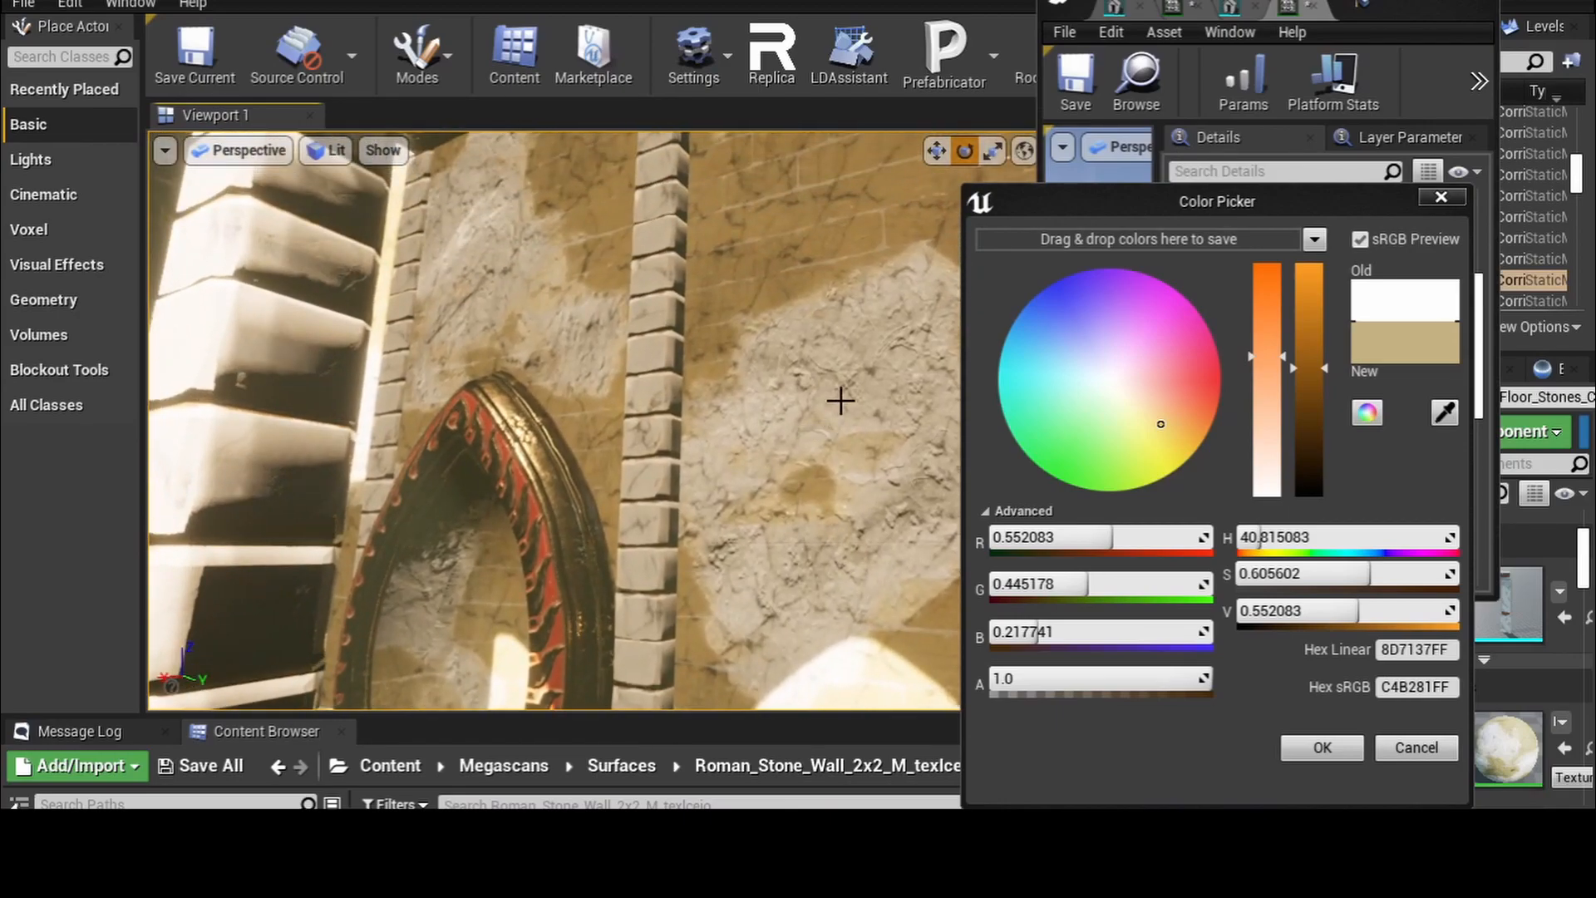
- Reduce Base_Second Colour to saturation about 0.30 and value about 0.45, and accept the colour
left_click_drag(1262, 355, 1276, 428)
mouse_move(1310, 368)
left_mouse_down()
mouse_move(1320, 449)
mouse_move(1294, 354)
mouse_move(1304, 386)
left_mouse_up()
right_click_drag(842, 478, 499, 478)
scroll(834, 482, "up", 4)
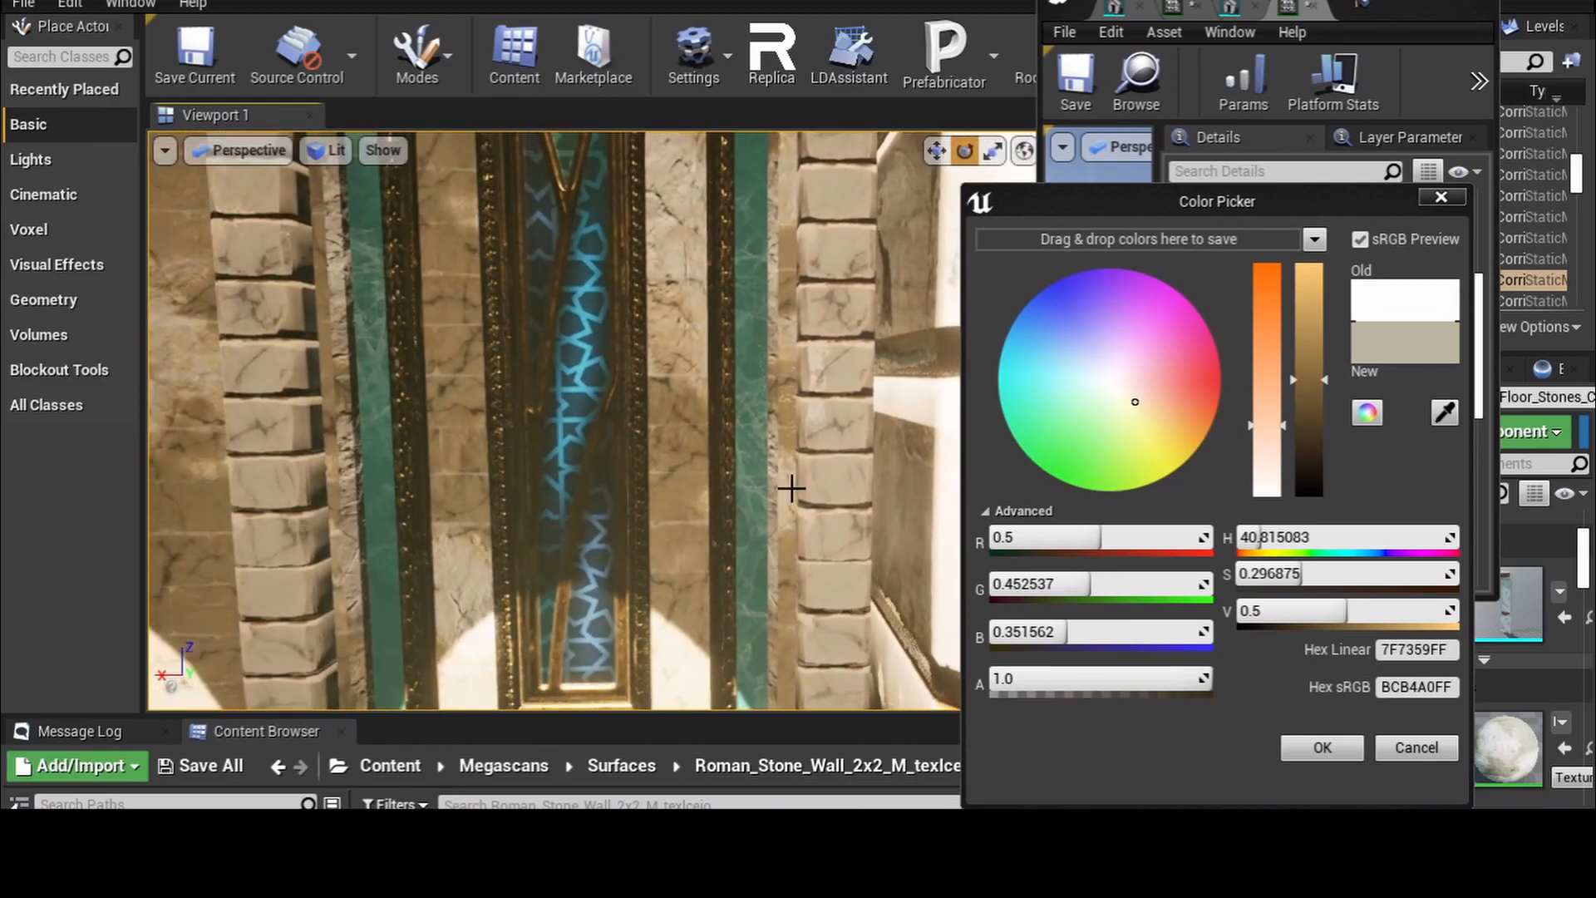
scroll(791, 488, "down", 3)
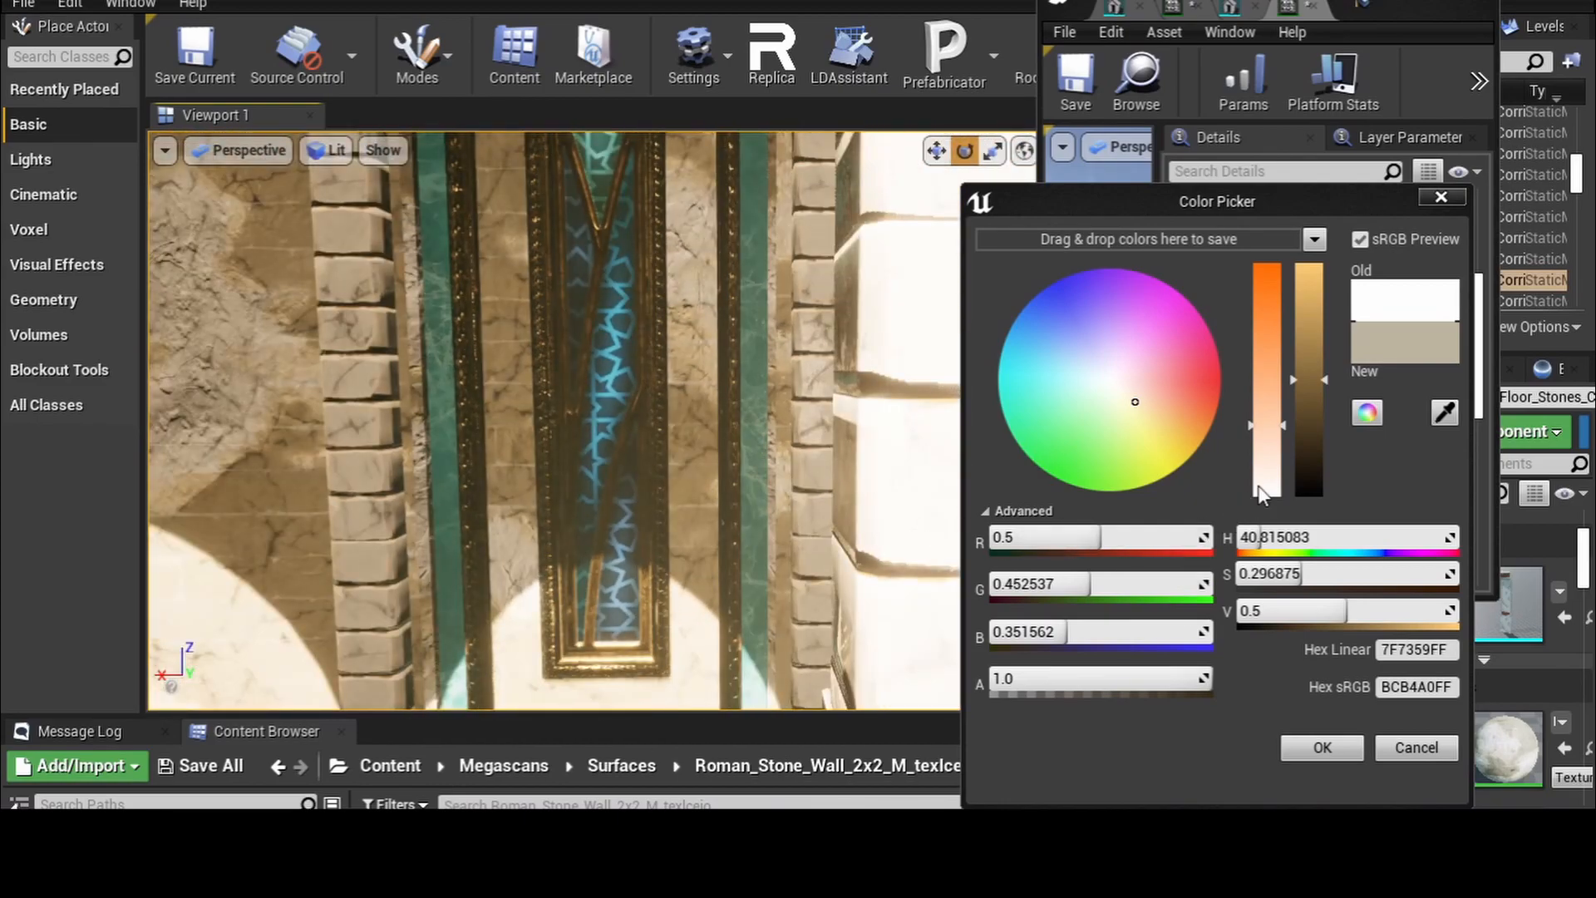
left_click_drag(1304, 401, 1305, 390)
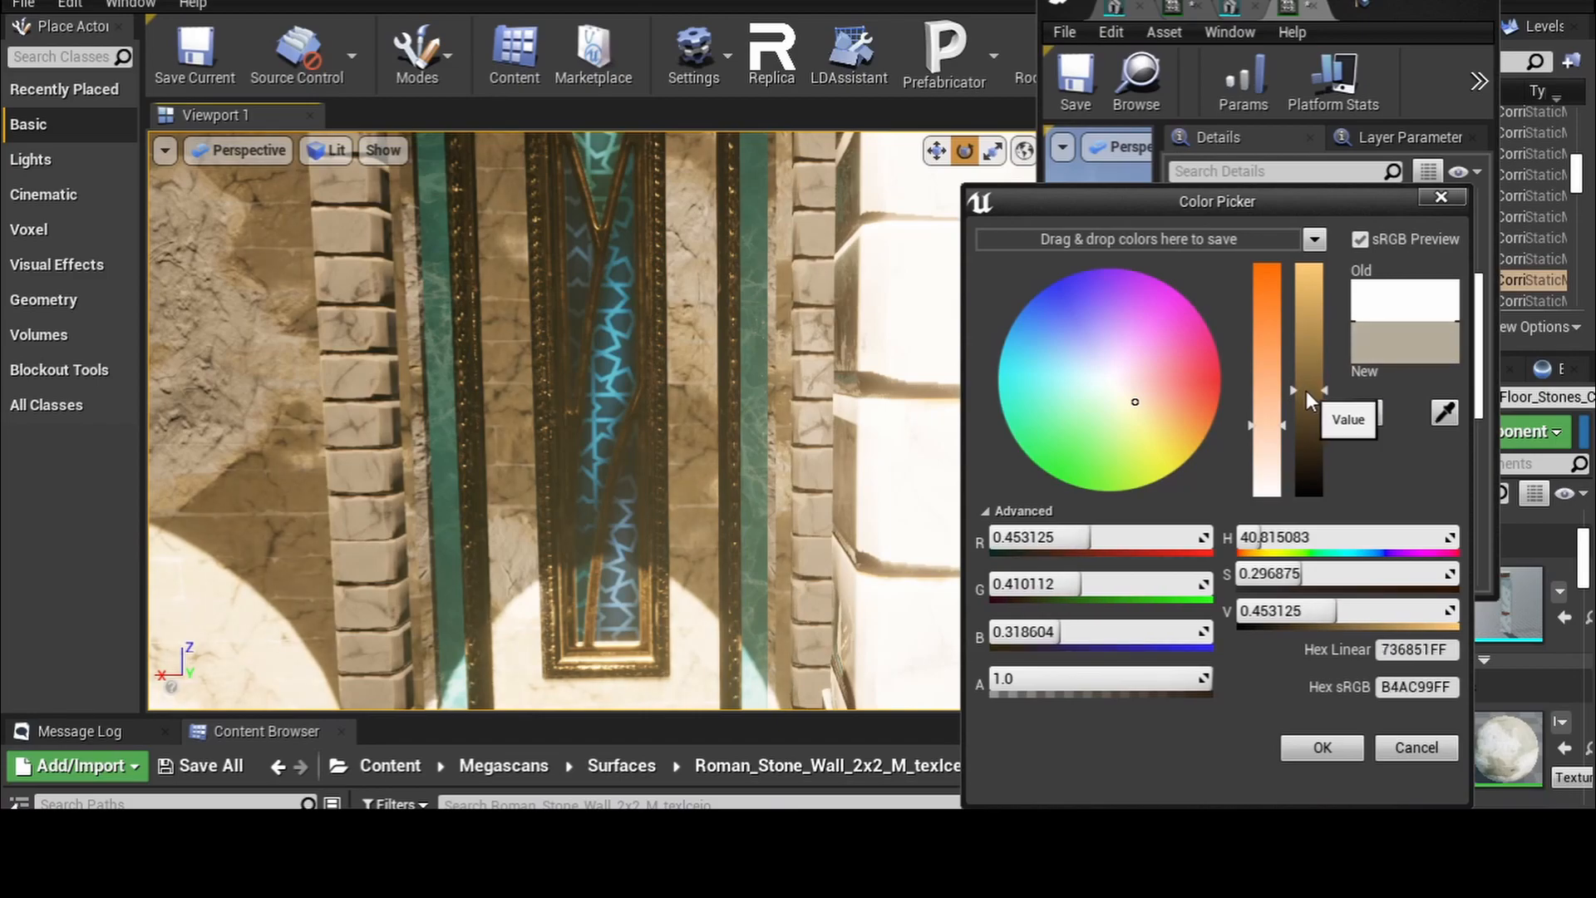
left_click(1337, 738)
- Examine the retinted walls, stone blocks and columns around the palace interior
right_click_drag(743, 584, 357, 601)
mouse_move(752, 532)
right_mouse_down()
mouse_move(711, 530)
mouse_move(714, 632)
mouse_move(711, 555)
mouse_move(765, 532)
right_mouse_up()
scroll(715, 535, "up", 5)
scroll(765, 498, "up", 4)
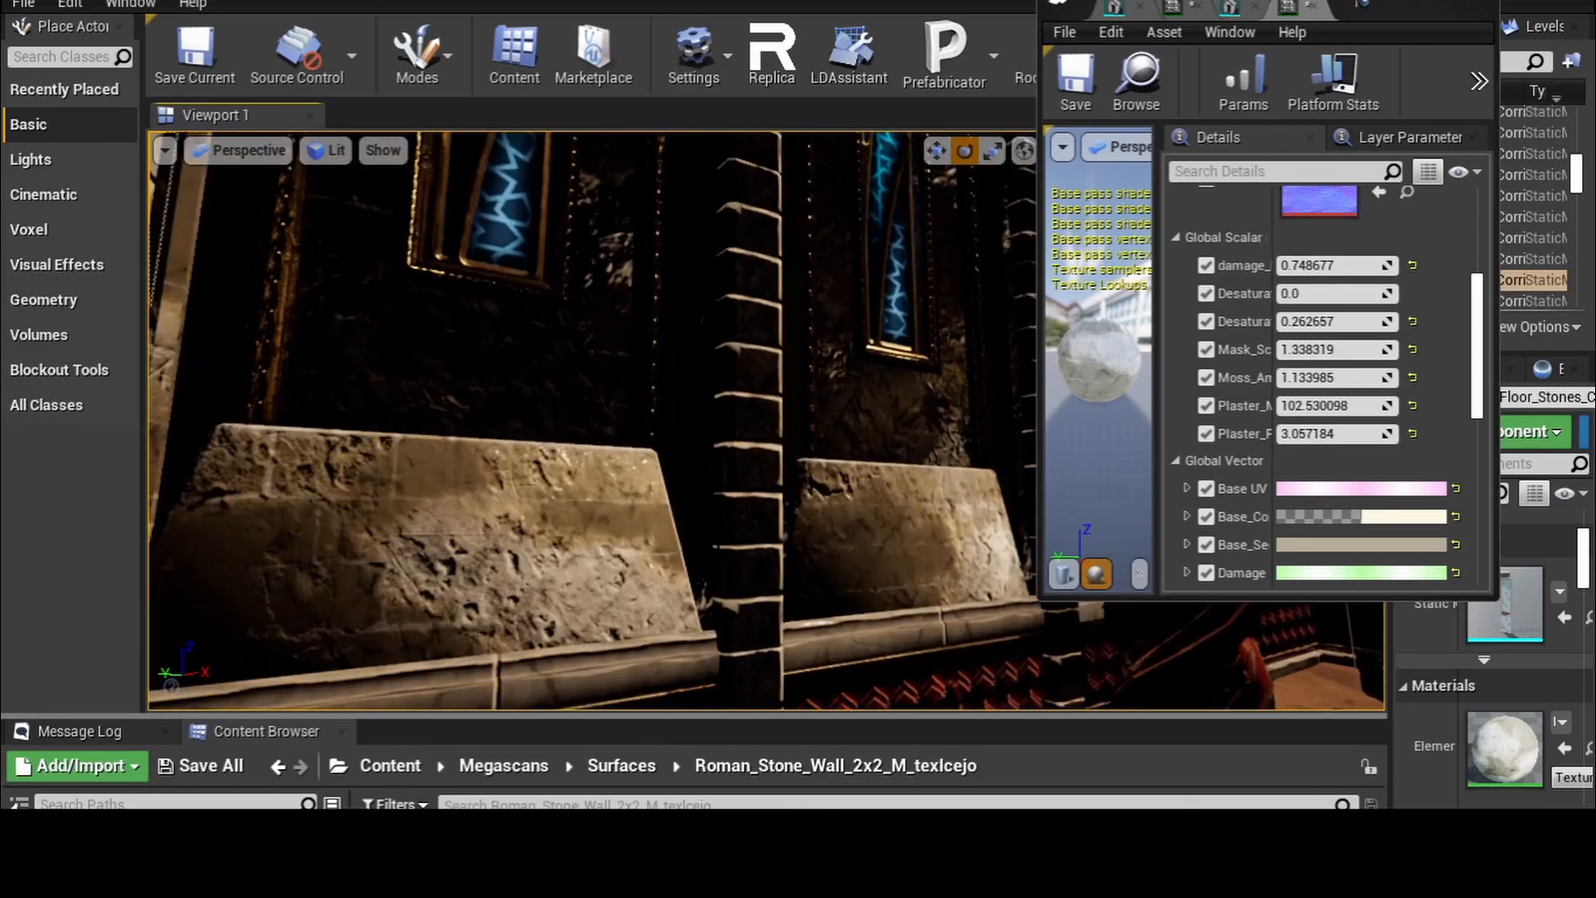
scroll(765, 499, "down", 3)
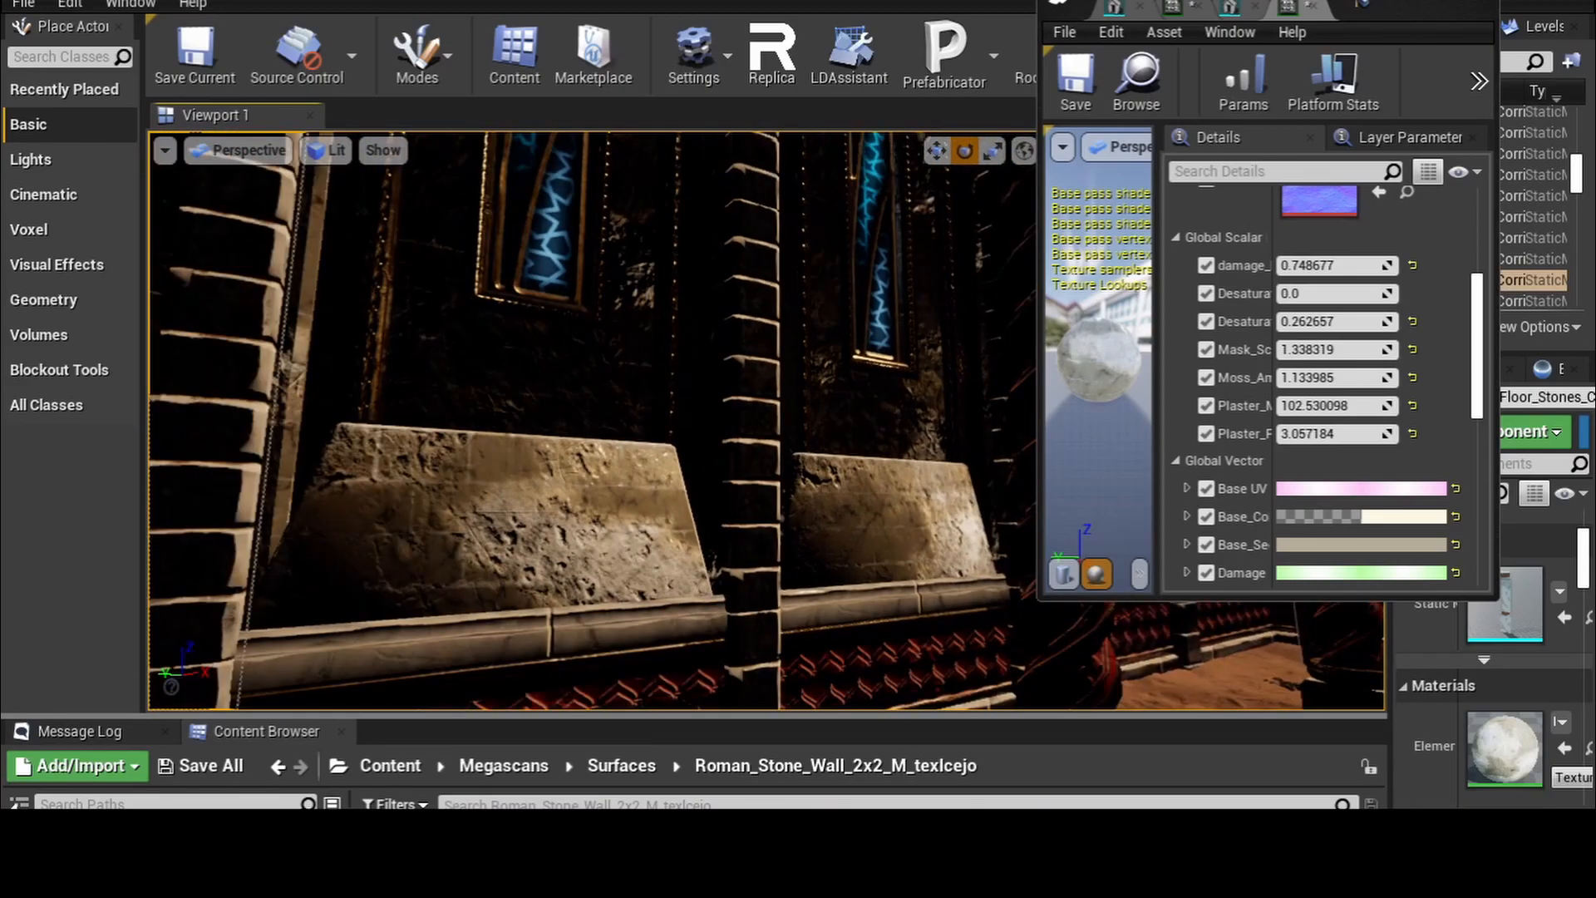
right_click_drag(765, 498, 648, 499)
scroll(745, 519, "down", 3)
key("s")
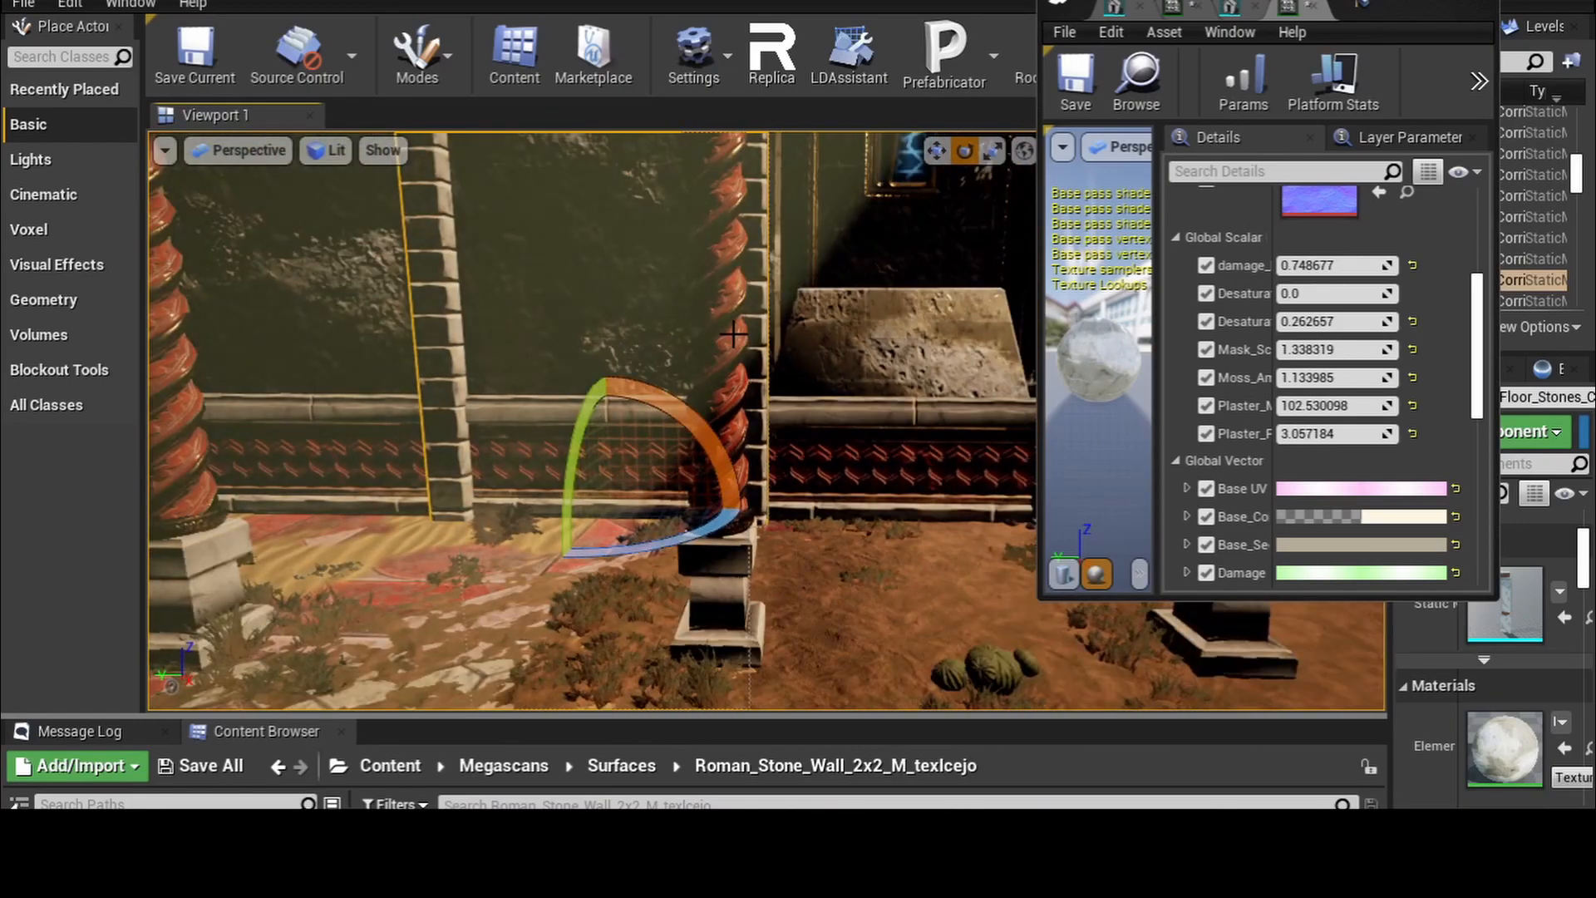
- Save all modified files and close the material instance editor
left_click(732, 331)
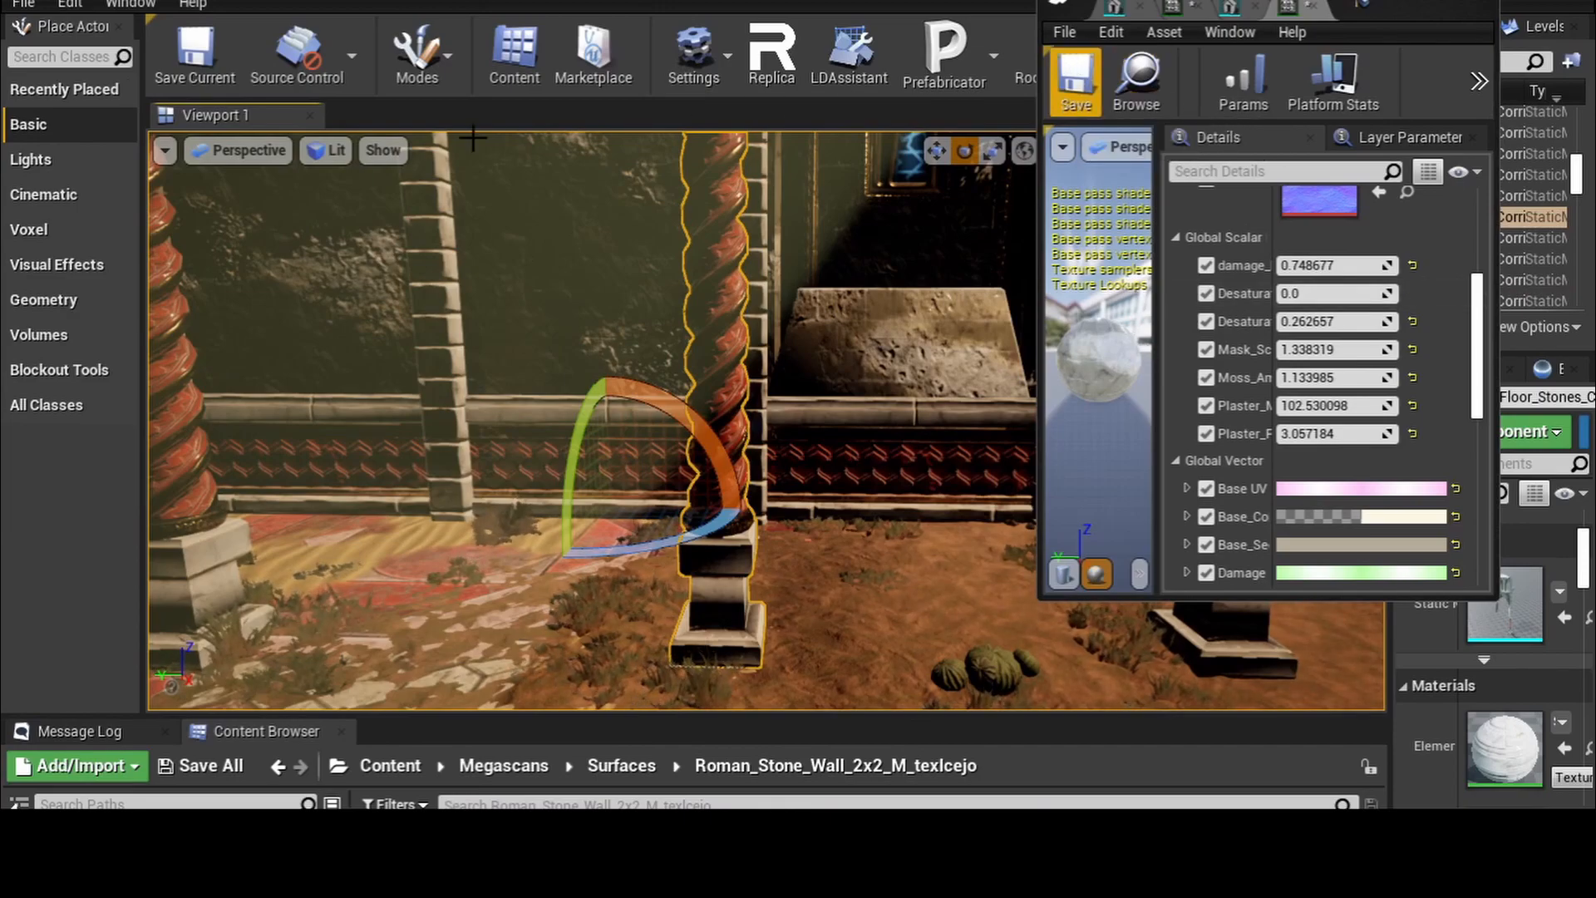
left_click(23, 3)
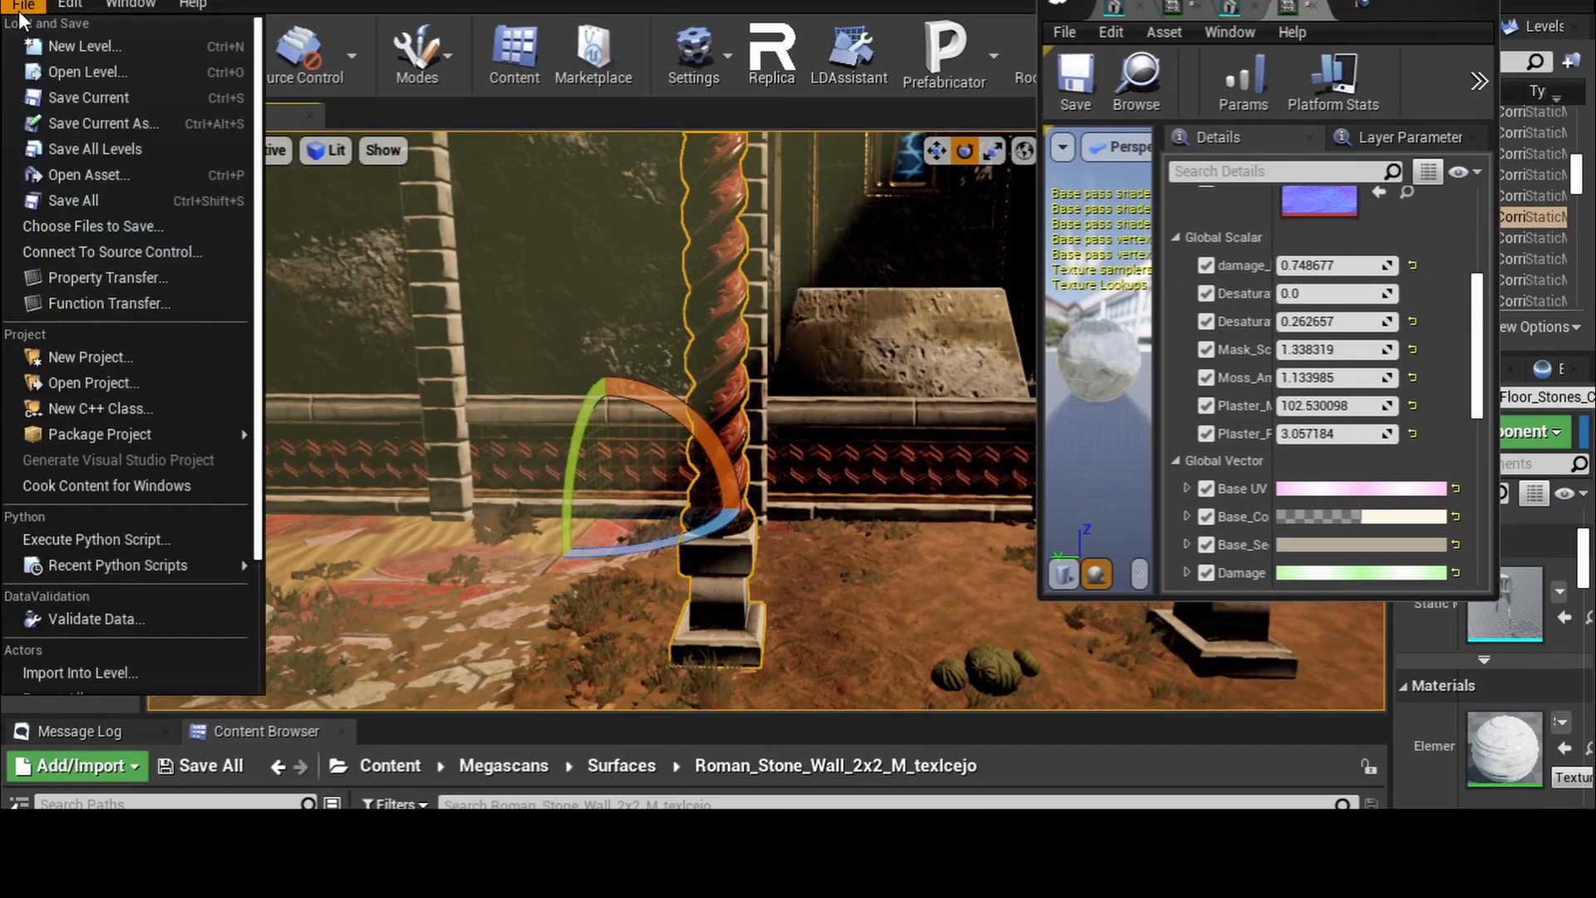
left_click(79, 200)
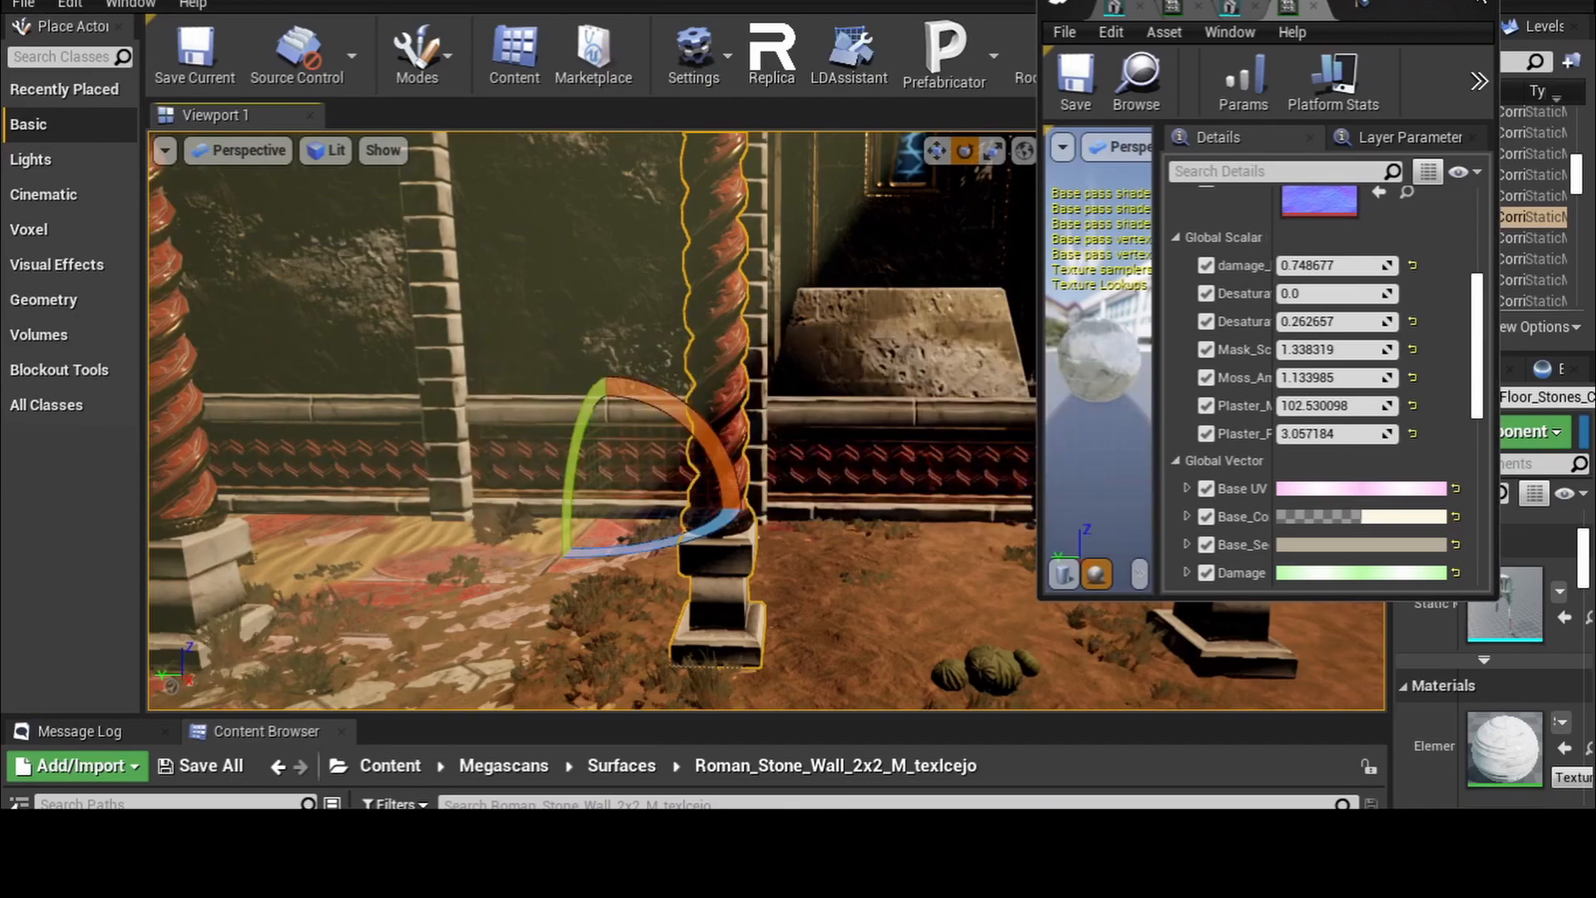
left_click(1478, 2)
- Select the arch with the red spiral column in front of the wall and open its static mesh for editing
right_click_drag(1238, 442, 1197, 507)
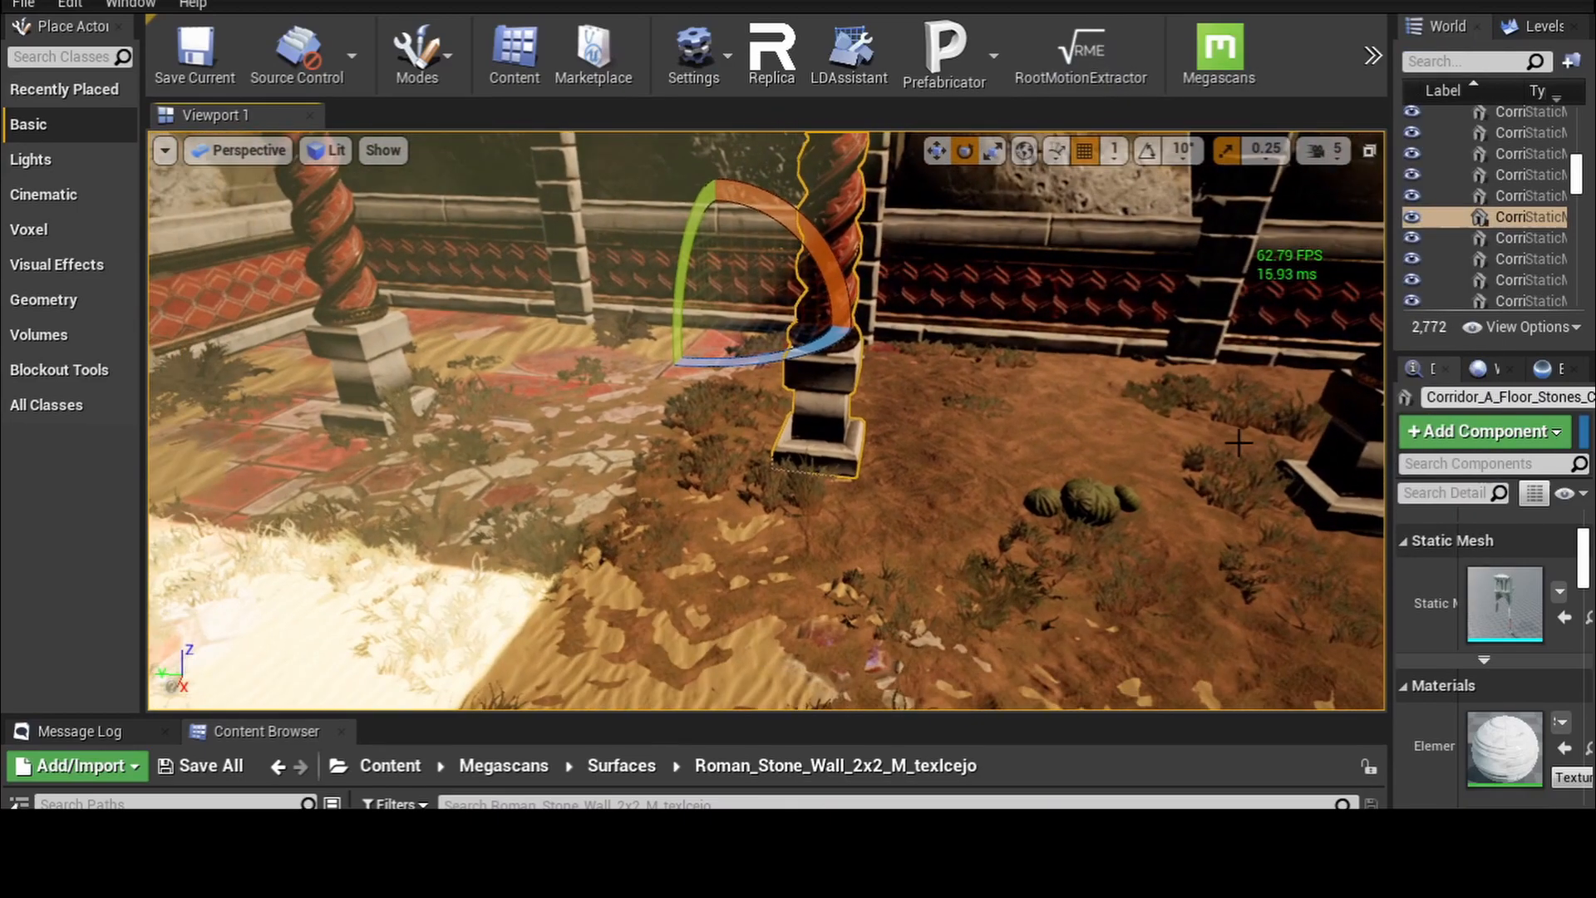
scroll(1239, 442, "down", 5)
right_click_drag(1239, 442, 1201, 578)
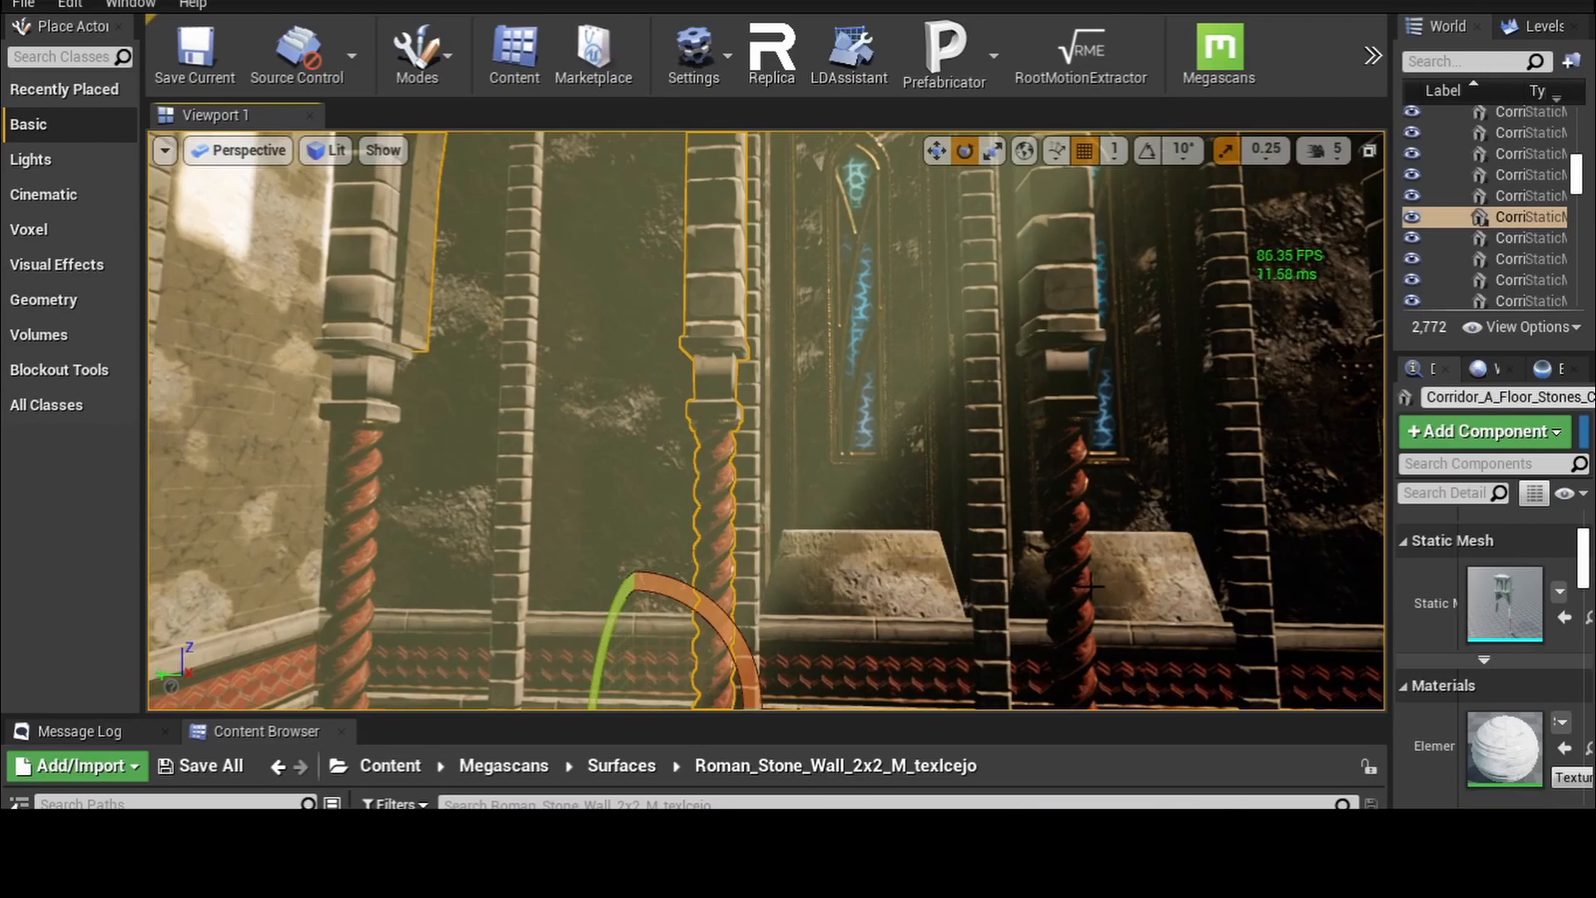
left_click(1070, 532)
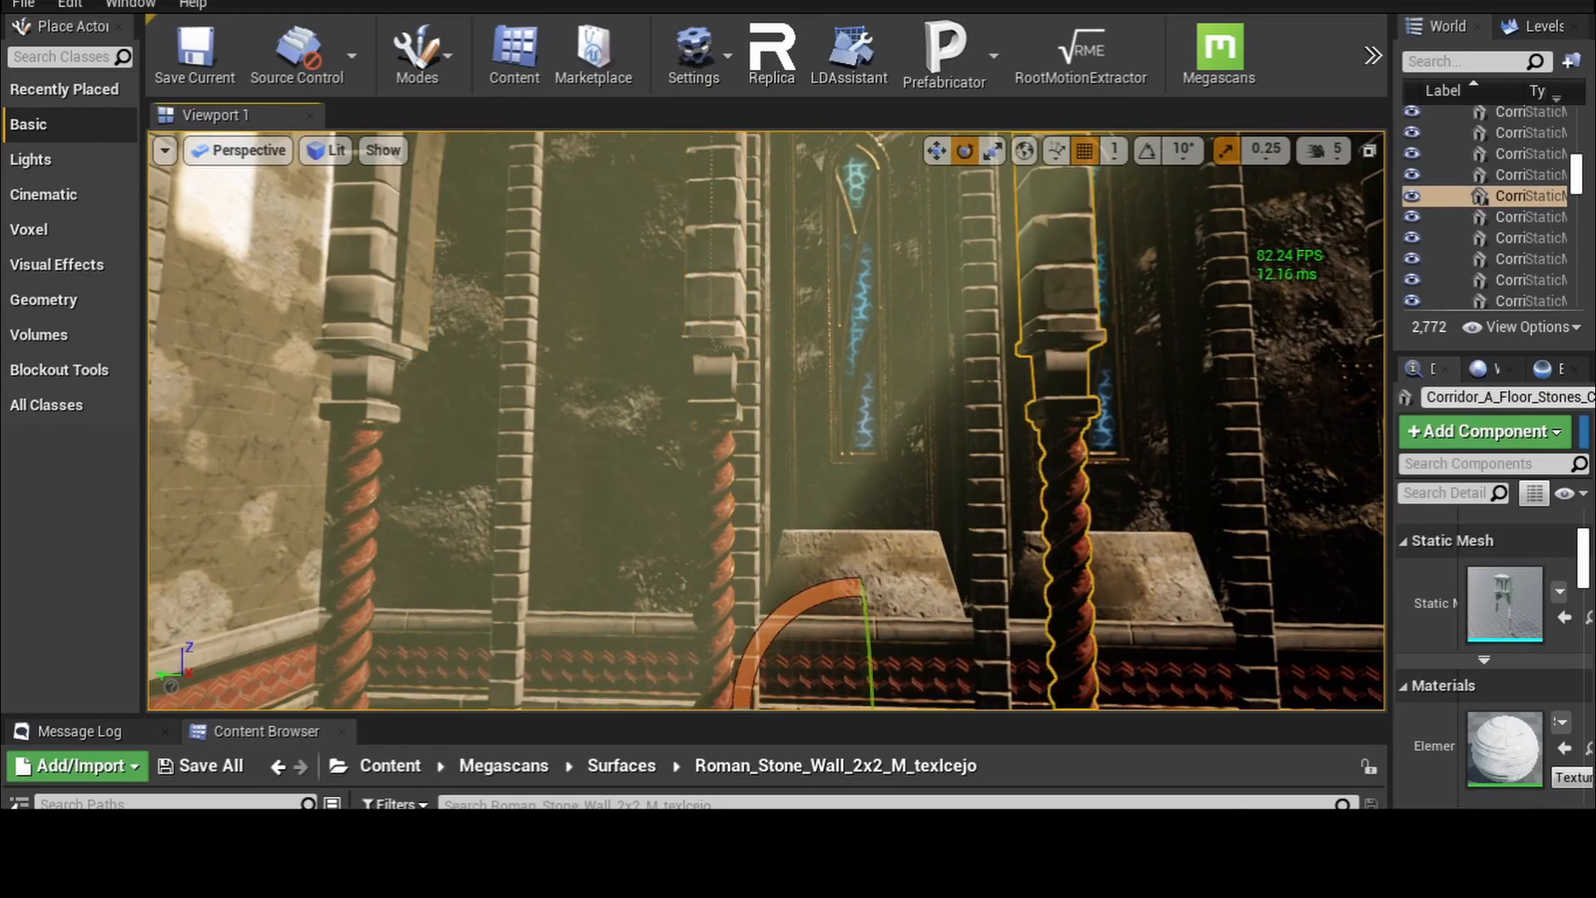
double_click(1518, 616)
left_click_drag(931, 446, 930, 446)
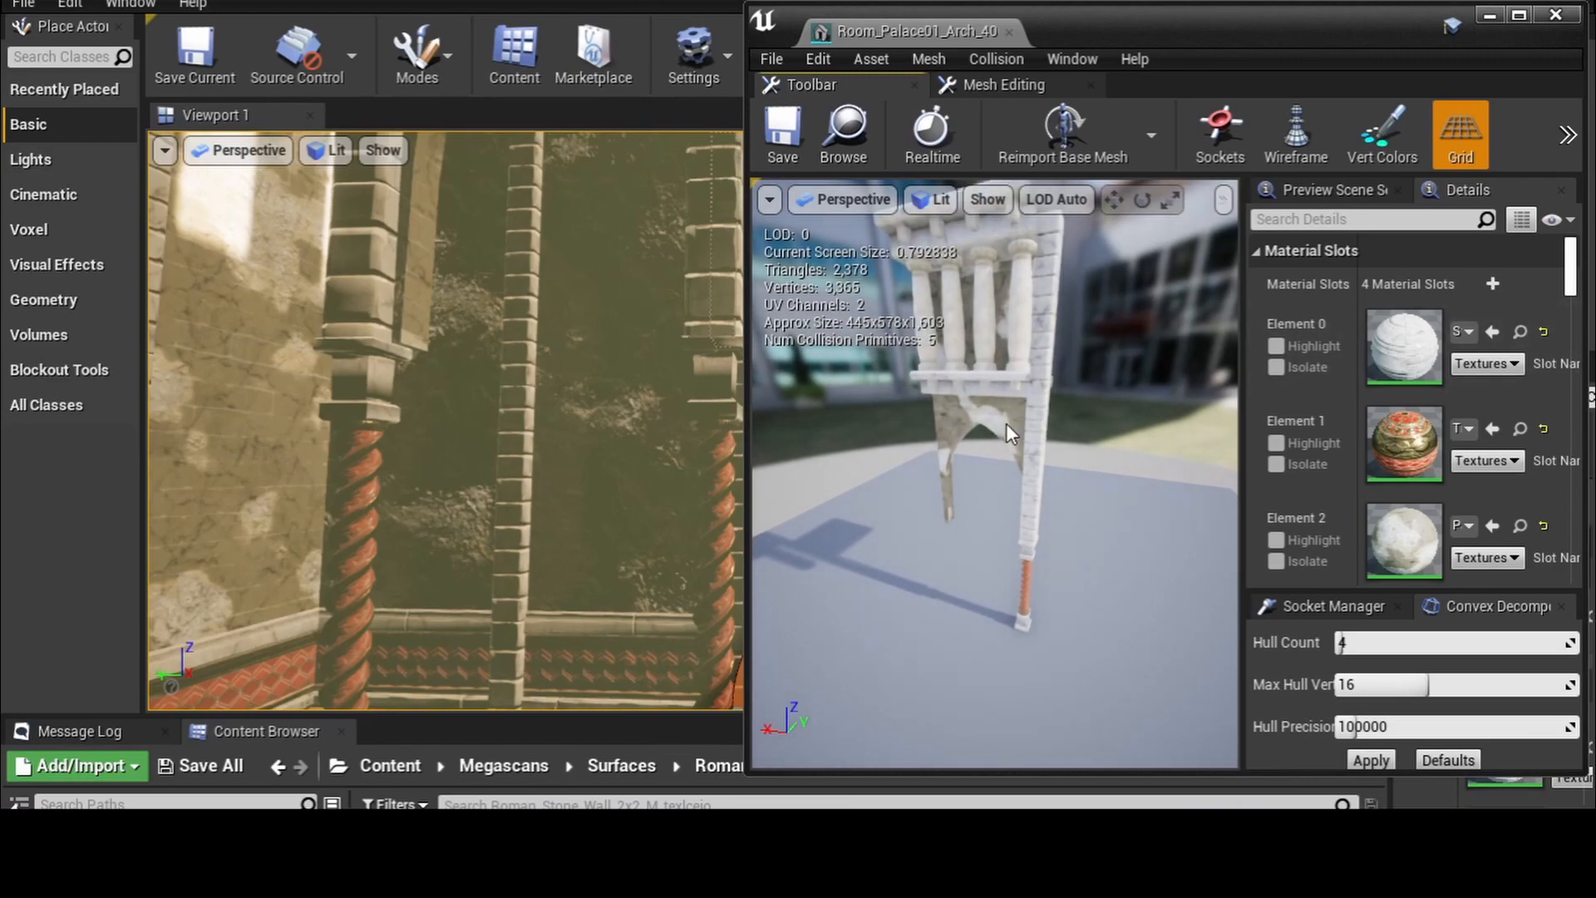
scroll(1007, 452, "up", 5)
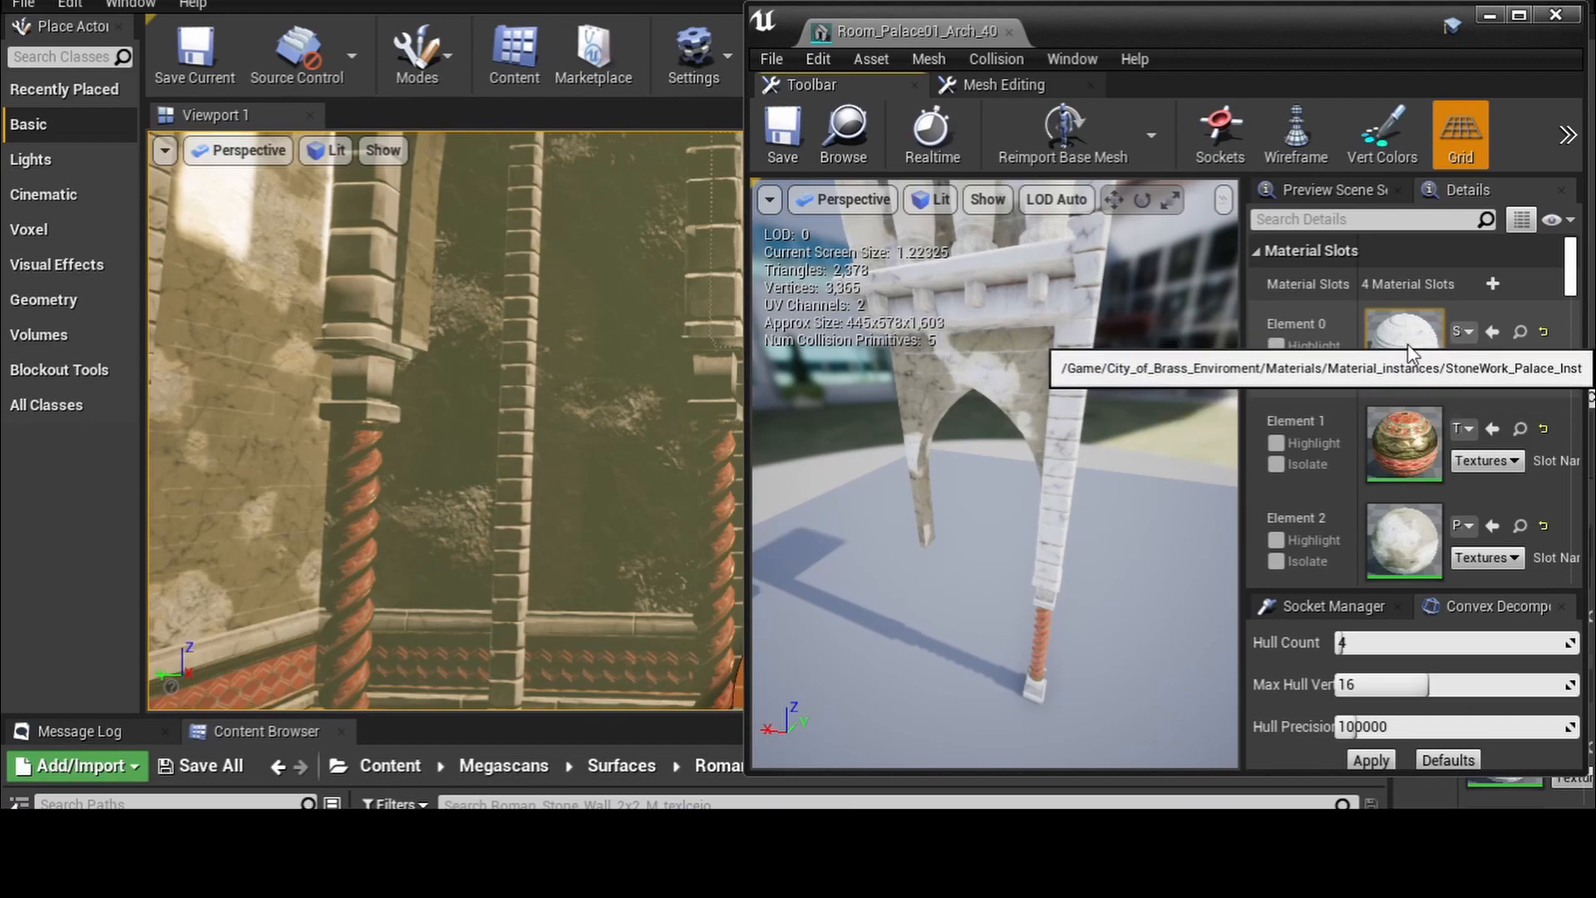
- Assign the Roman_Stone_Wall_2x2_M_texlcejo_inst material to the arch mesh's Element 0 slot
left_click(1463, 332)
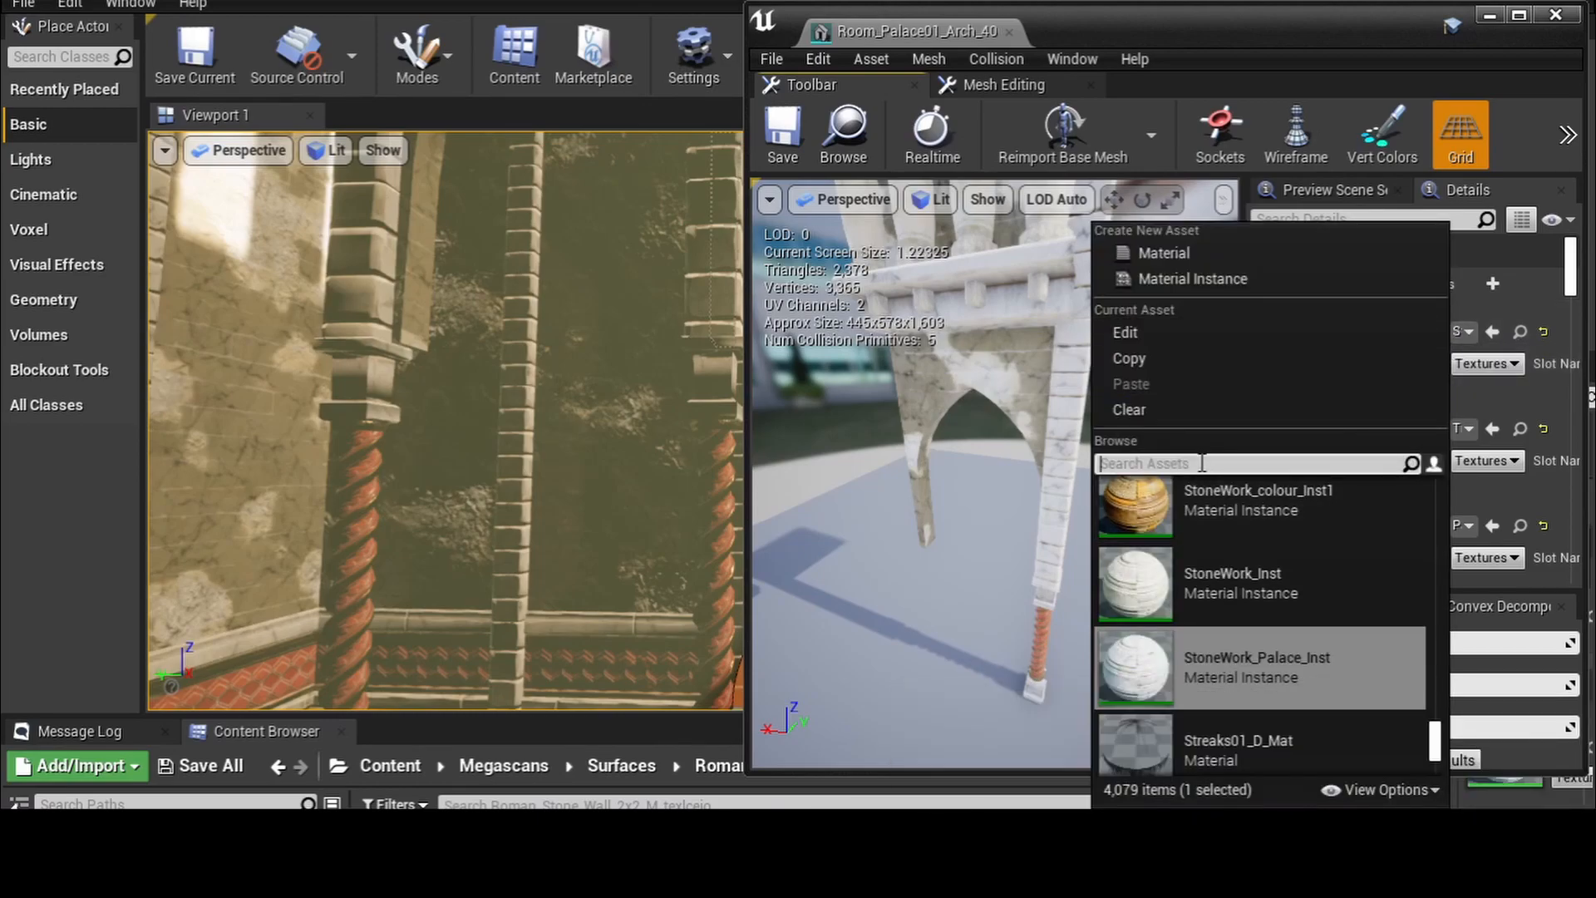
left_click_drag(676, 715, 672, 575)
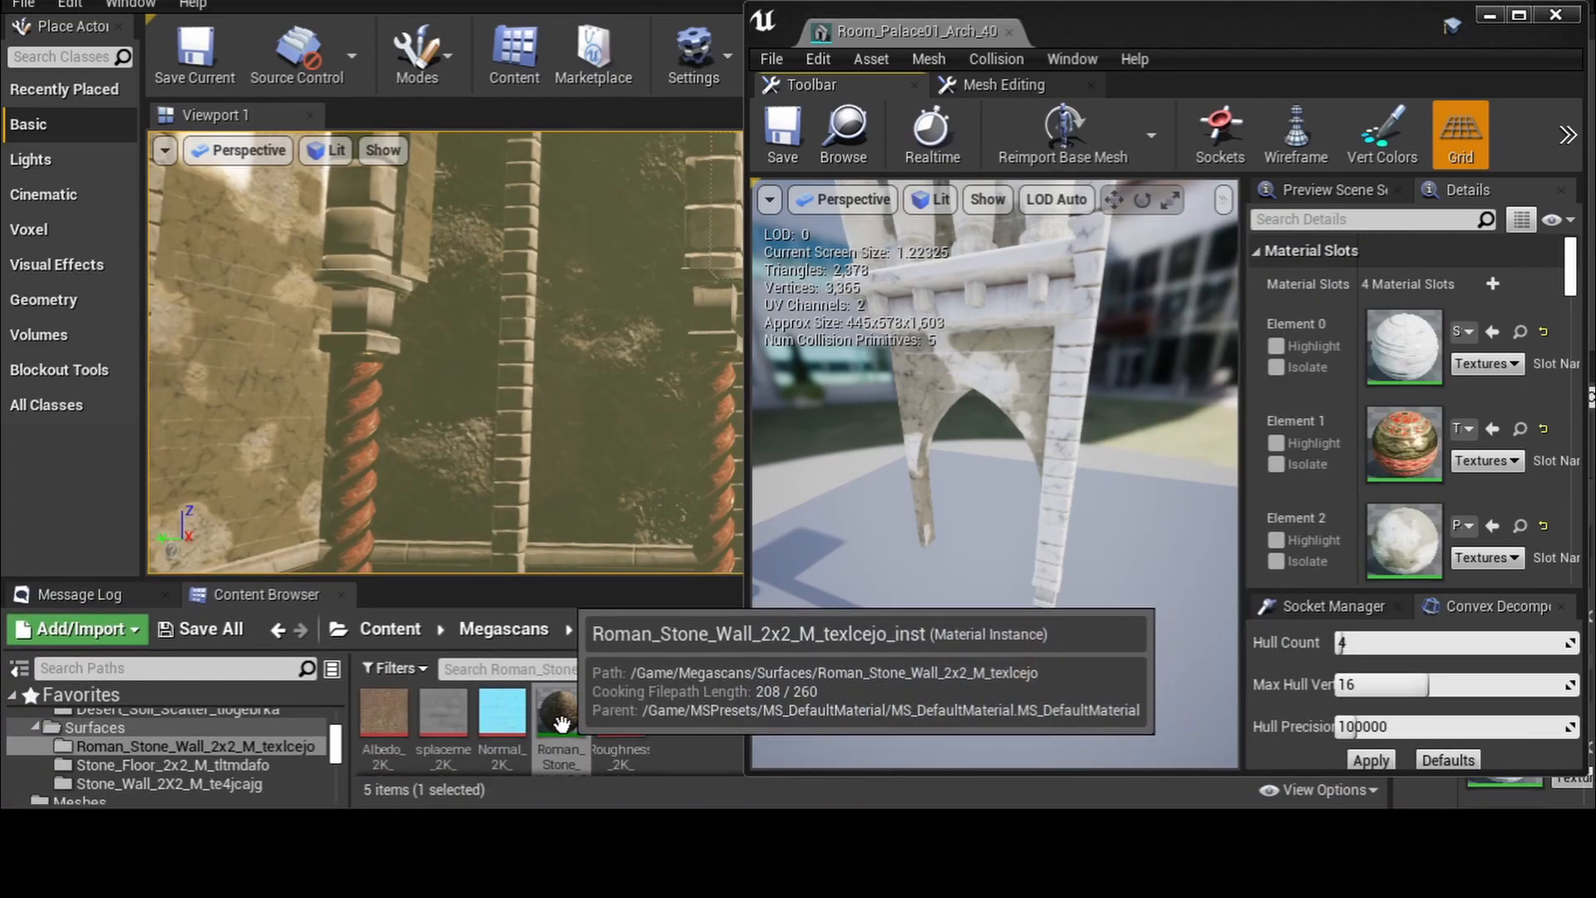
left_click_drag(562, 723, 1457, 350)
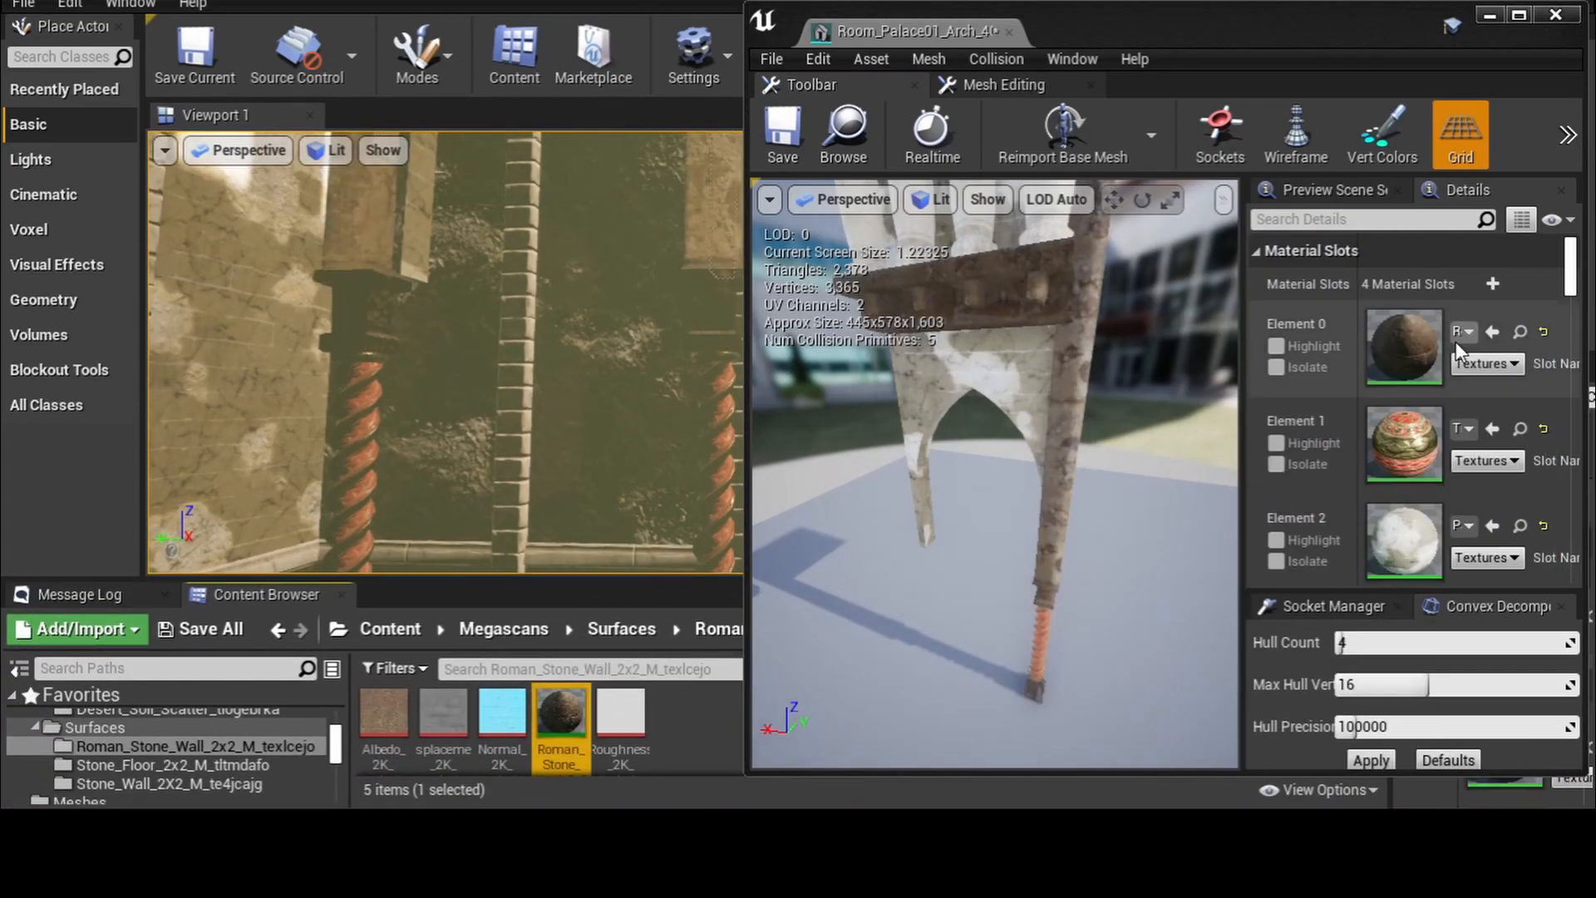
- Inspect the new stone material on the arch in the mesh preview and the level, and save the mesh
right_click_drag(1081, 434, 1189, 437)
key("d")
key("w")
scroll(1083, 435, "down", 2)
mouse_move(1084, 435)
right_mouse_down()
mouse_move(1071, 412)
mouse_move(990, 385)
mouse_move(1044, 377)
mouse_move(1089, 428)
mouse_move(1072, 449)
right_mouse_up()
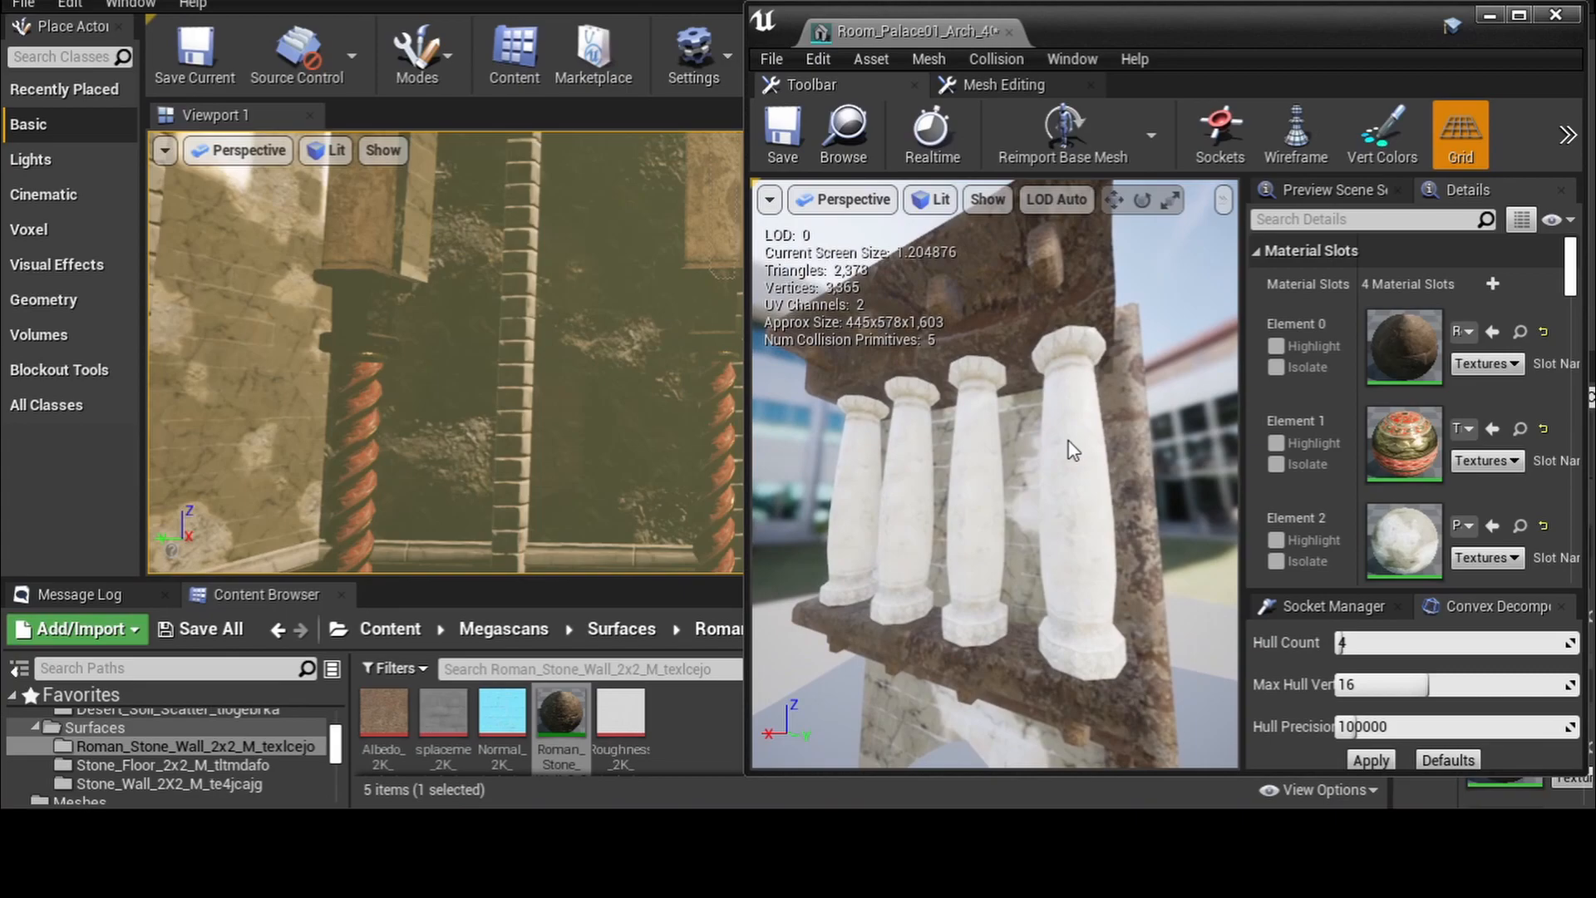
right_click_drag(624, 331, 638, 358)
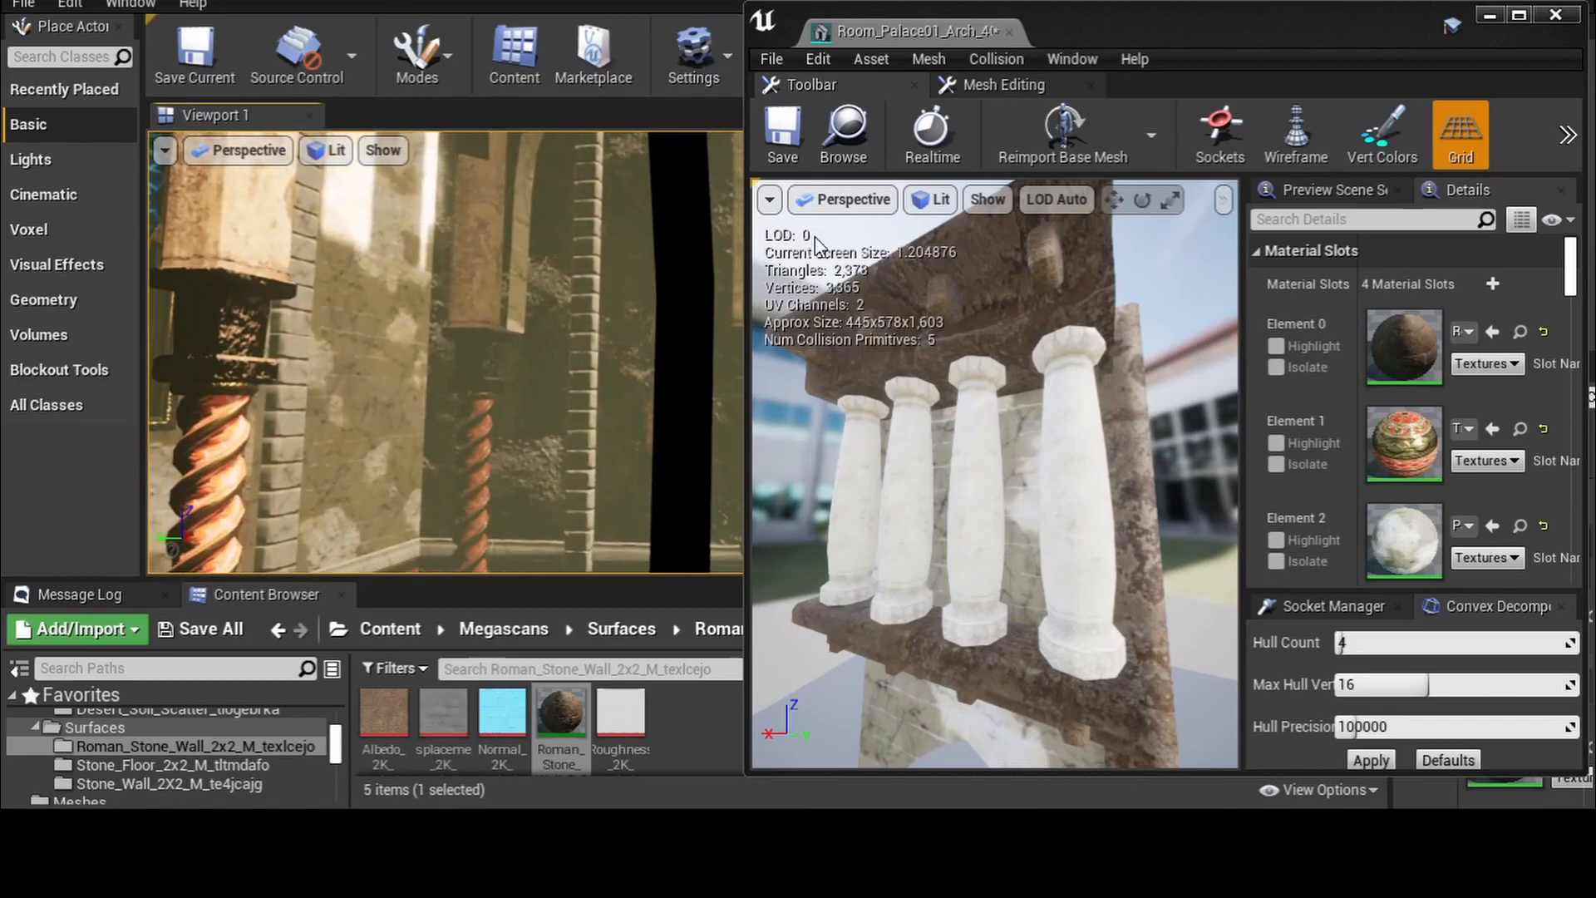
left_click(782, 133)
- Assign the Stone_Wall_2X2_M_te4jcajg_inst material to the Element 3 slot and inspect the arch's small balcony columns
scroll(1425, 498, "down", 3)
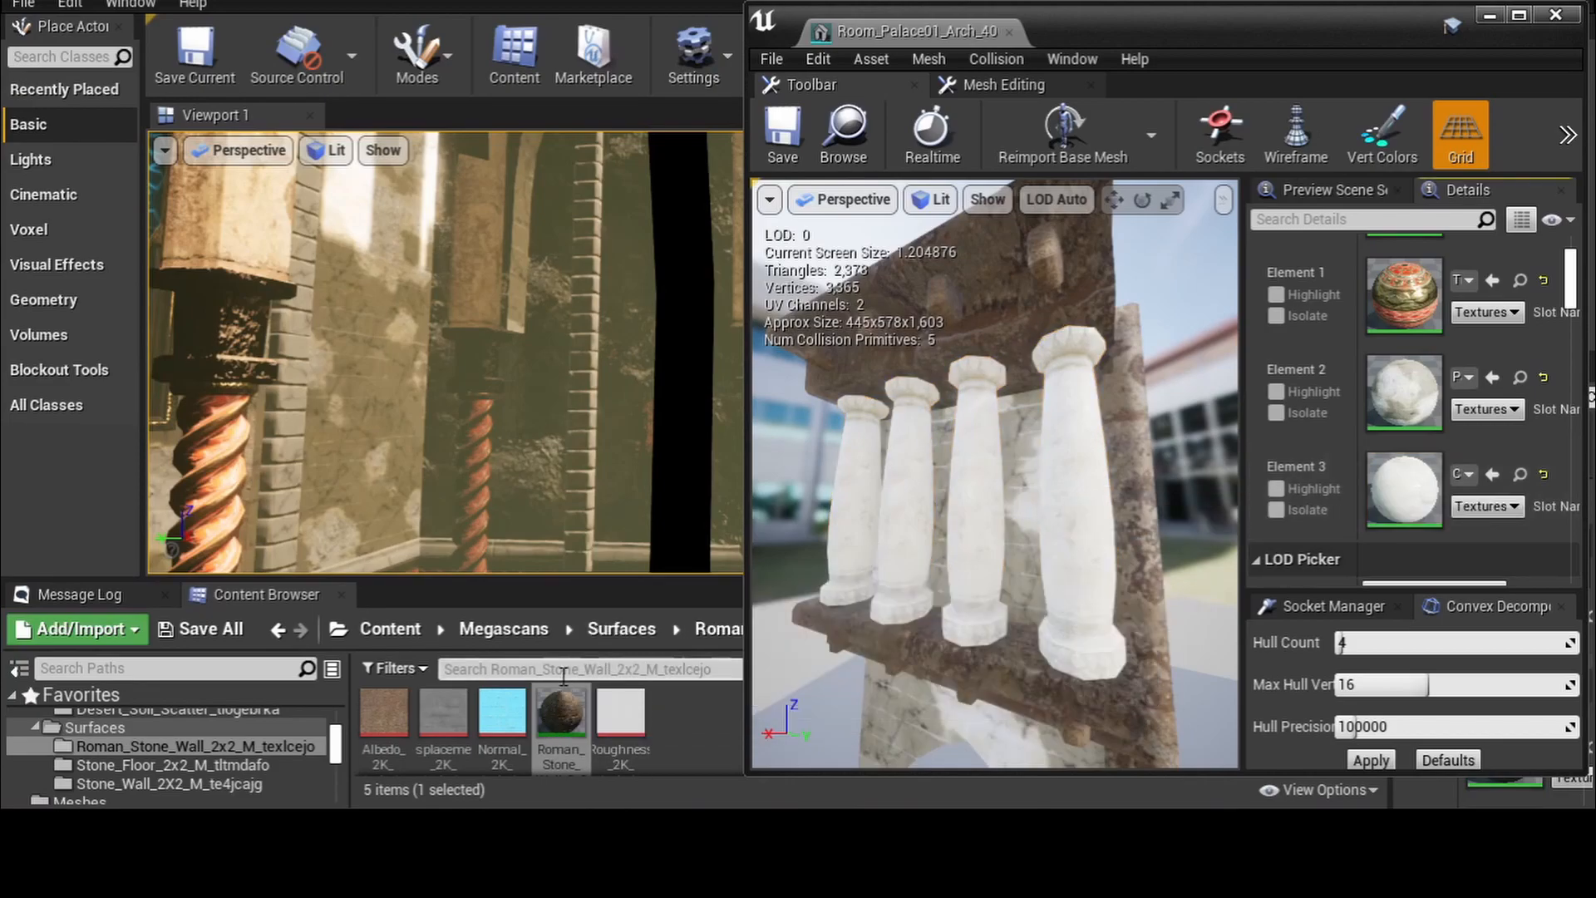
left_click(620, 629)
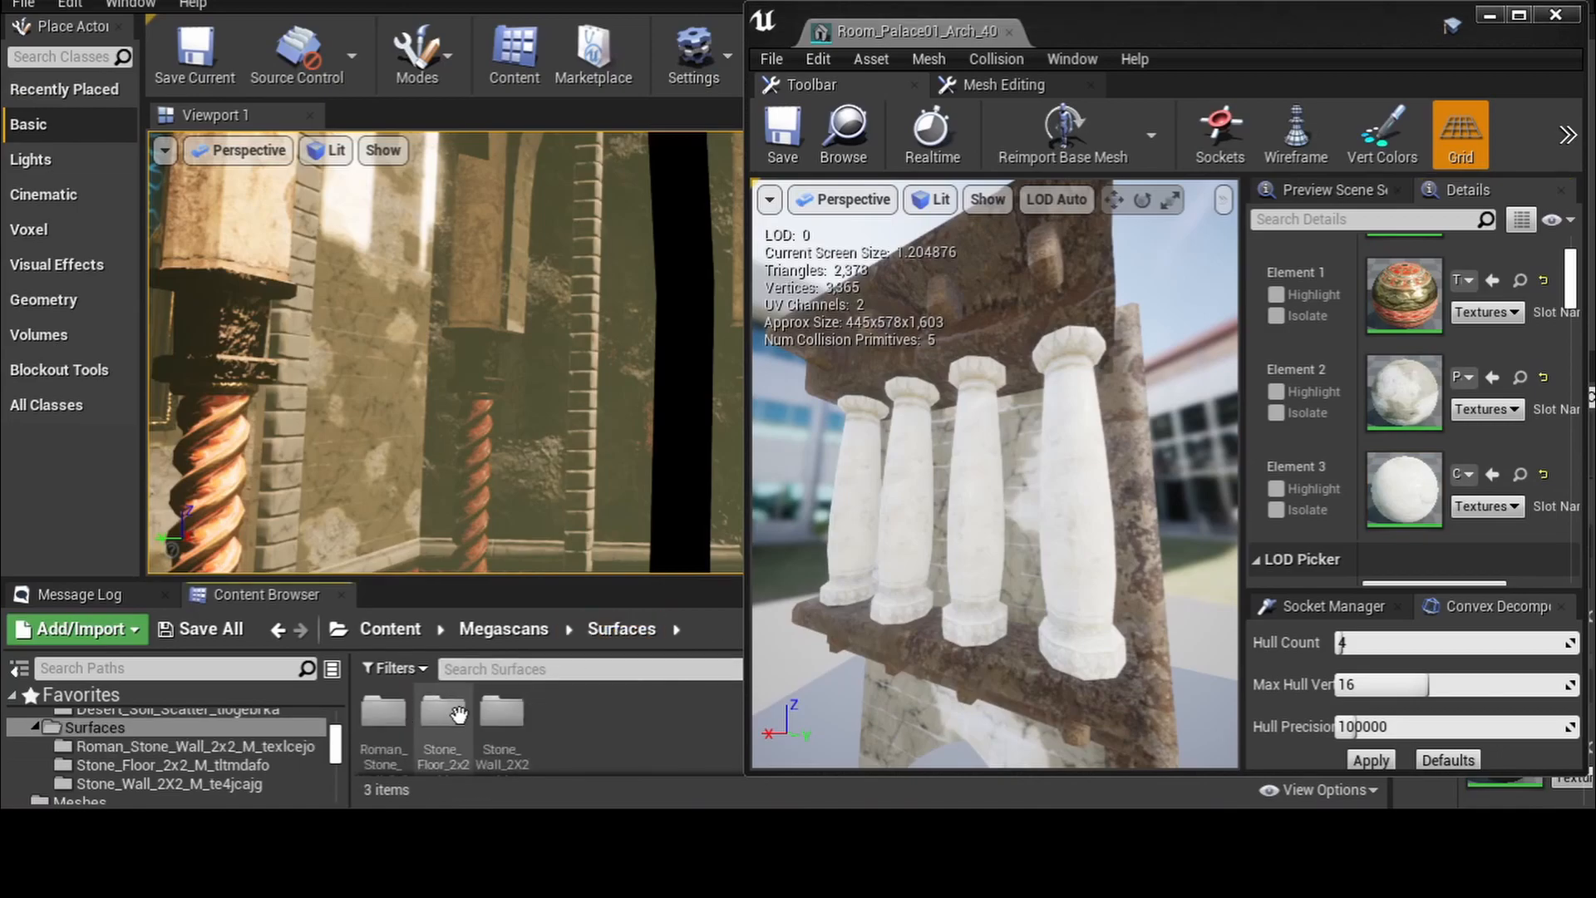
left_click(383, 713)
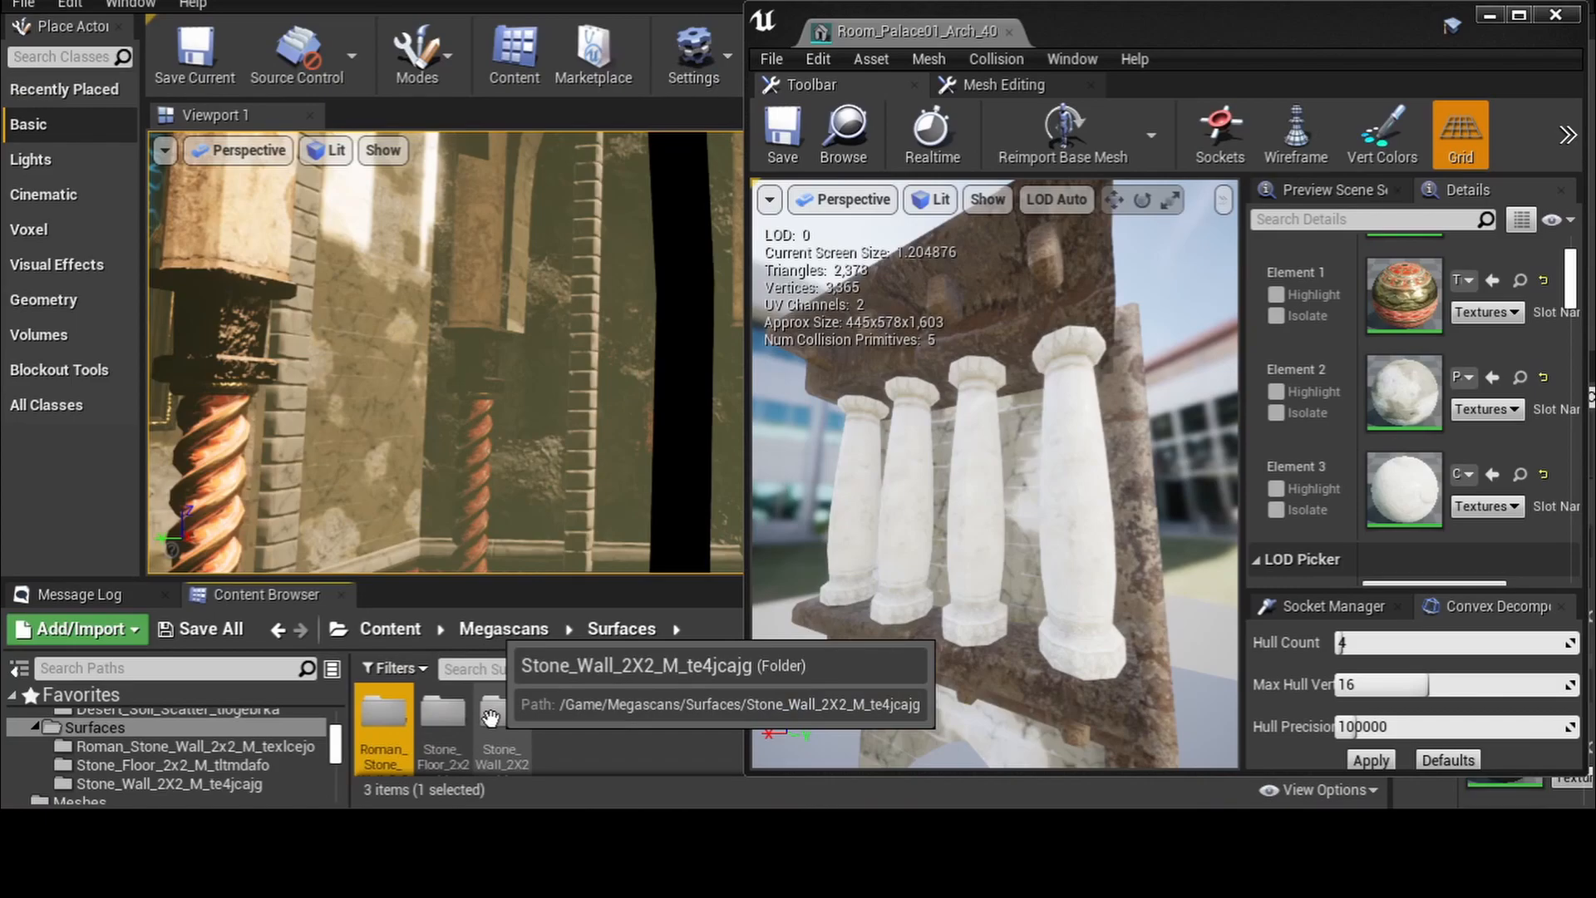
left_click(491, 717)
double_click(491, 717)
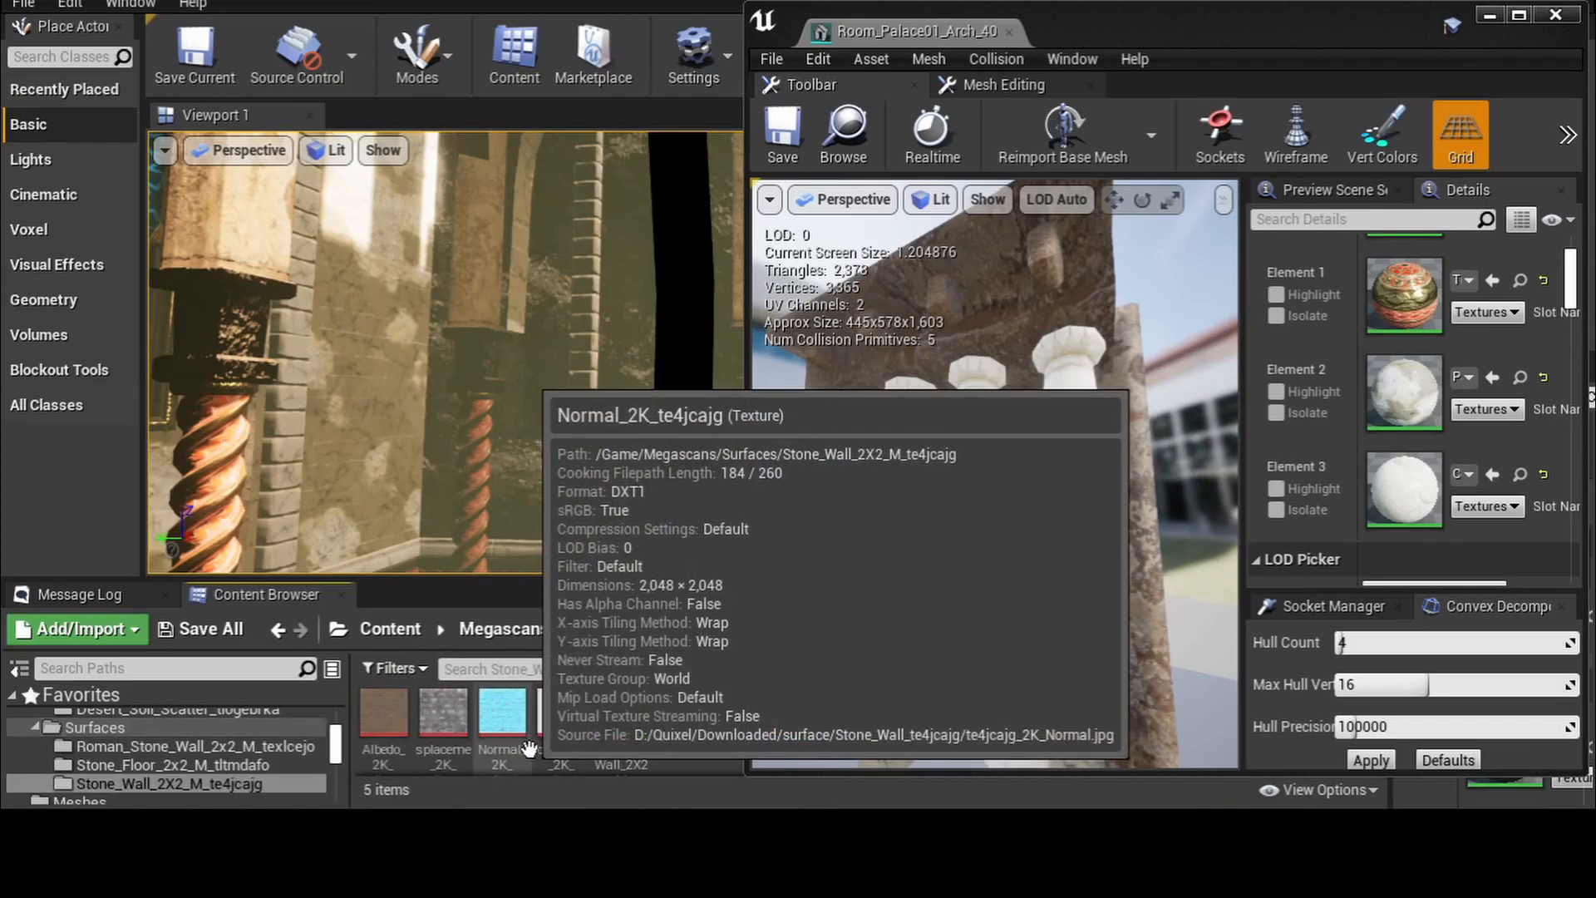
left_click_drag(619, 714, 1407, 502)
scroll(1106, 581, "up", 3)
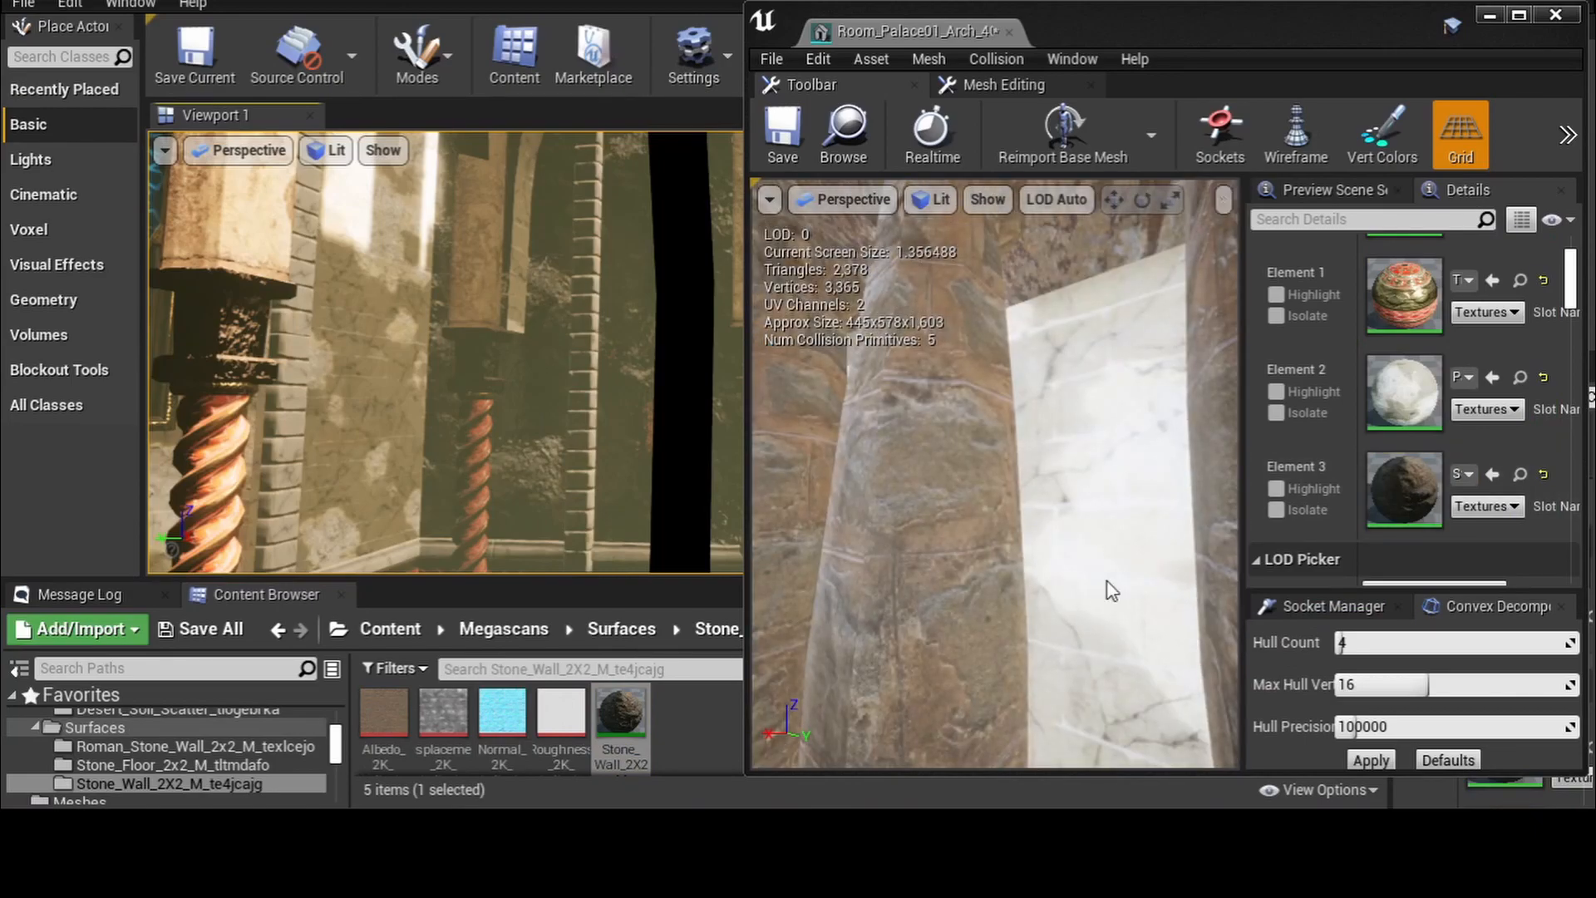
scroll(1107, 580, "down", 5)
right_click_drag(1106, 580, 1081, 582)
middle_click_drag(1107, 581, 1112, 711)
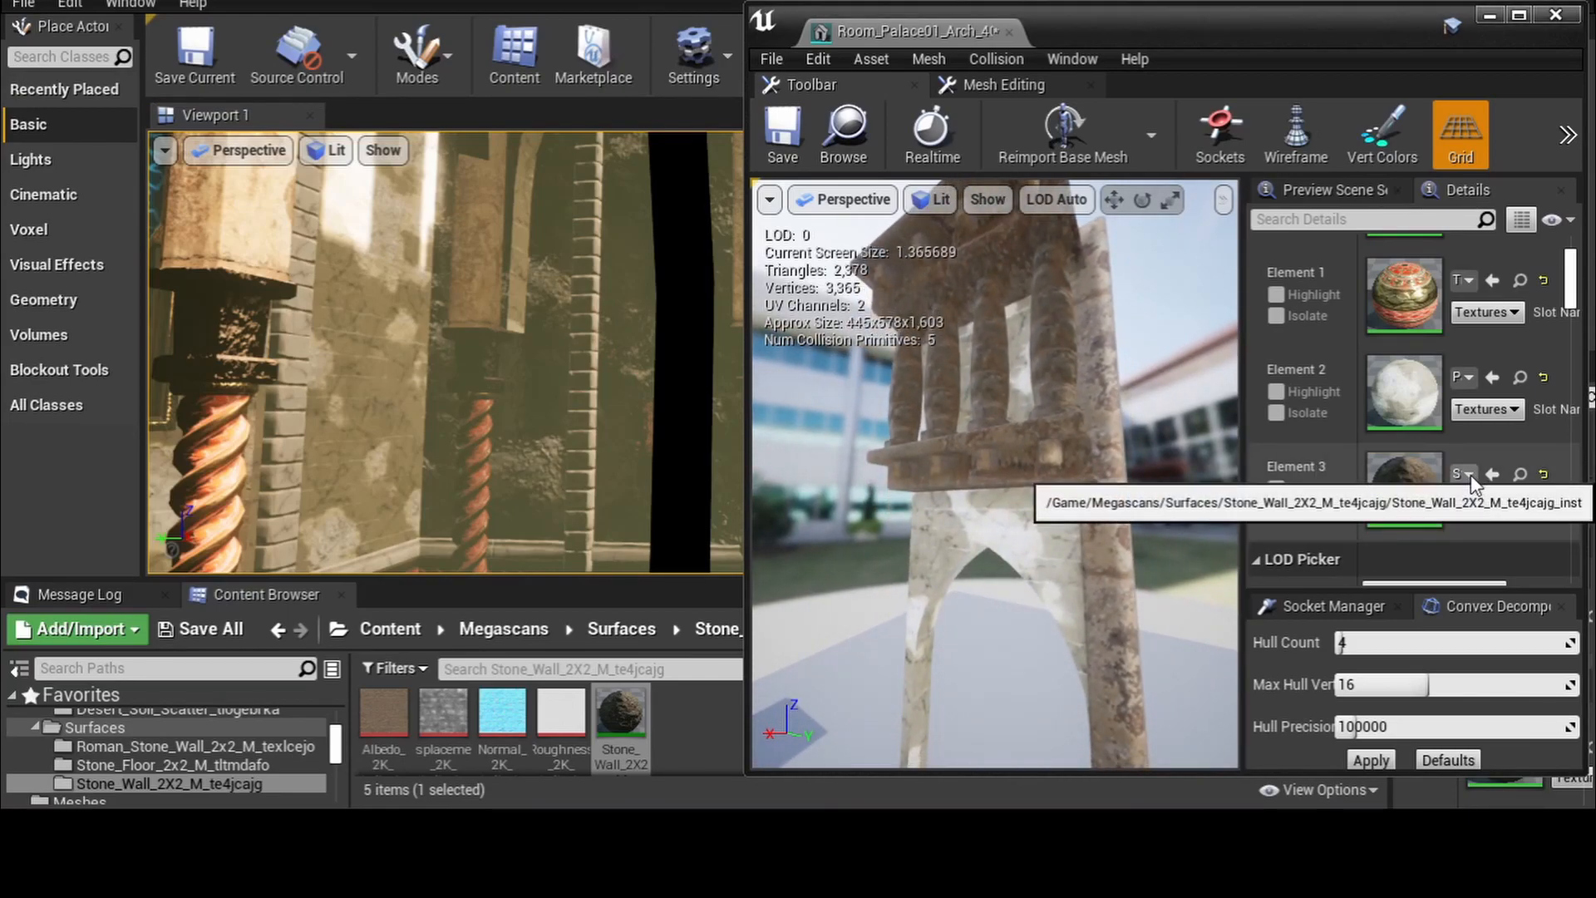
- Assign the Roman stone wall material from the Roman_Stone_Wall_2x2_M_texlcejo folder to the Element 3 slot and inspect the arch mesh
left_click(617, 630)
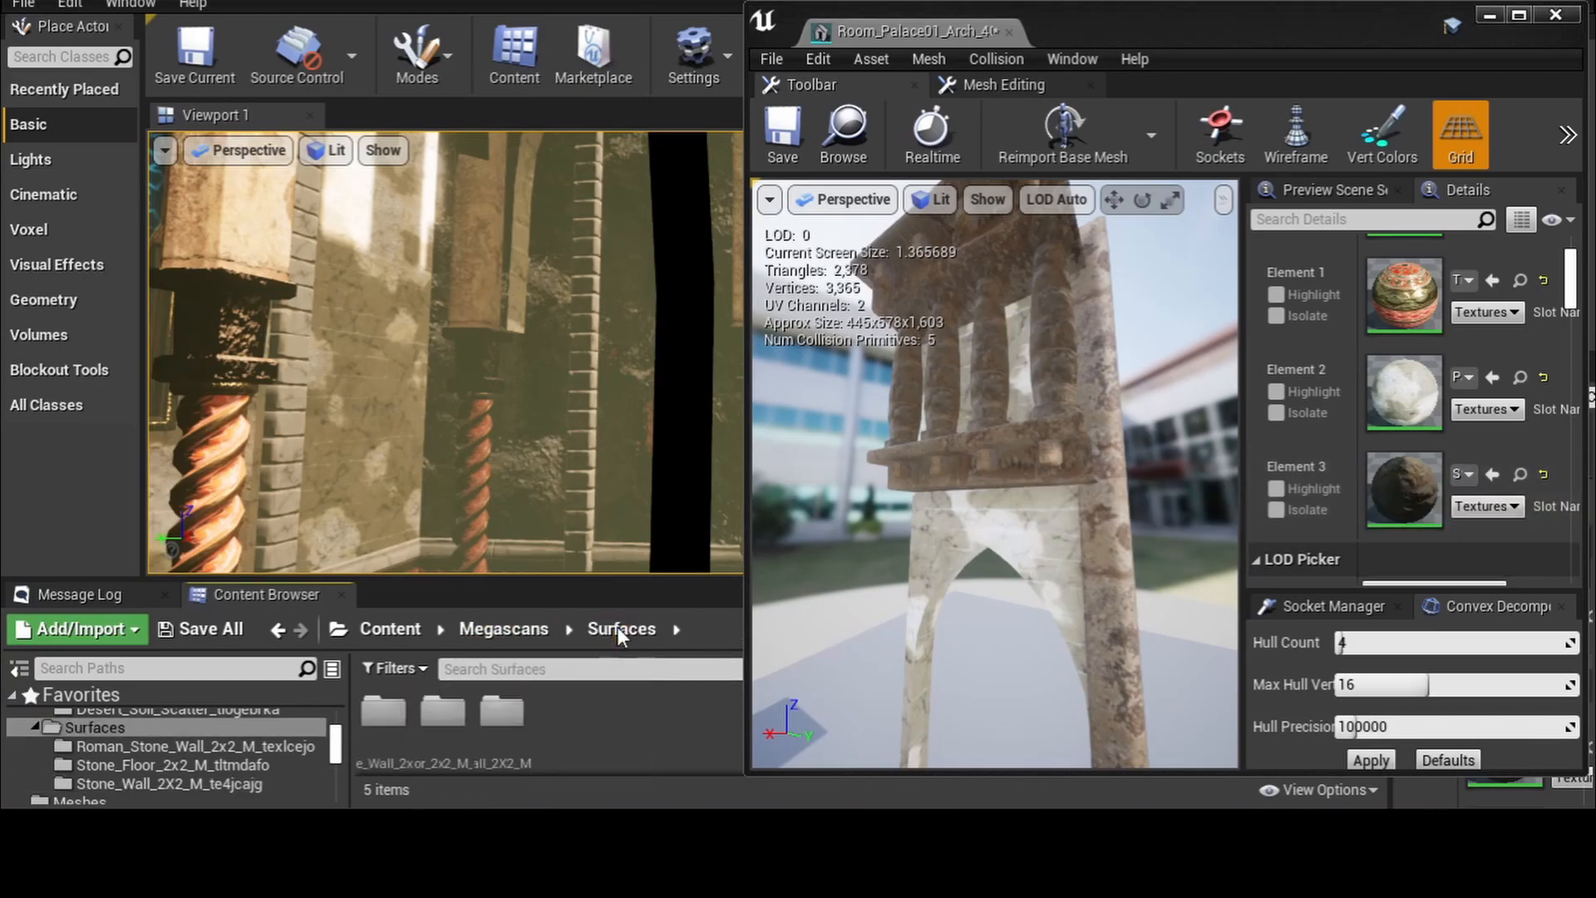
double_click(386, 719)
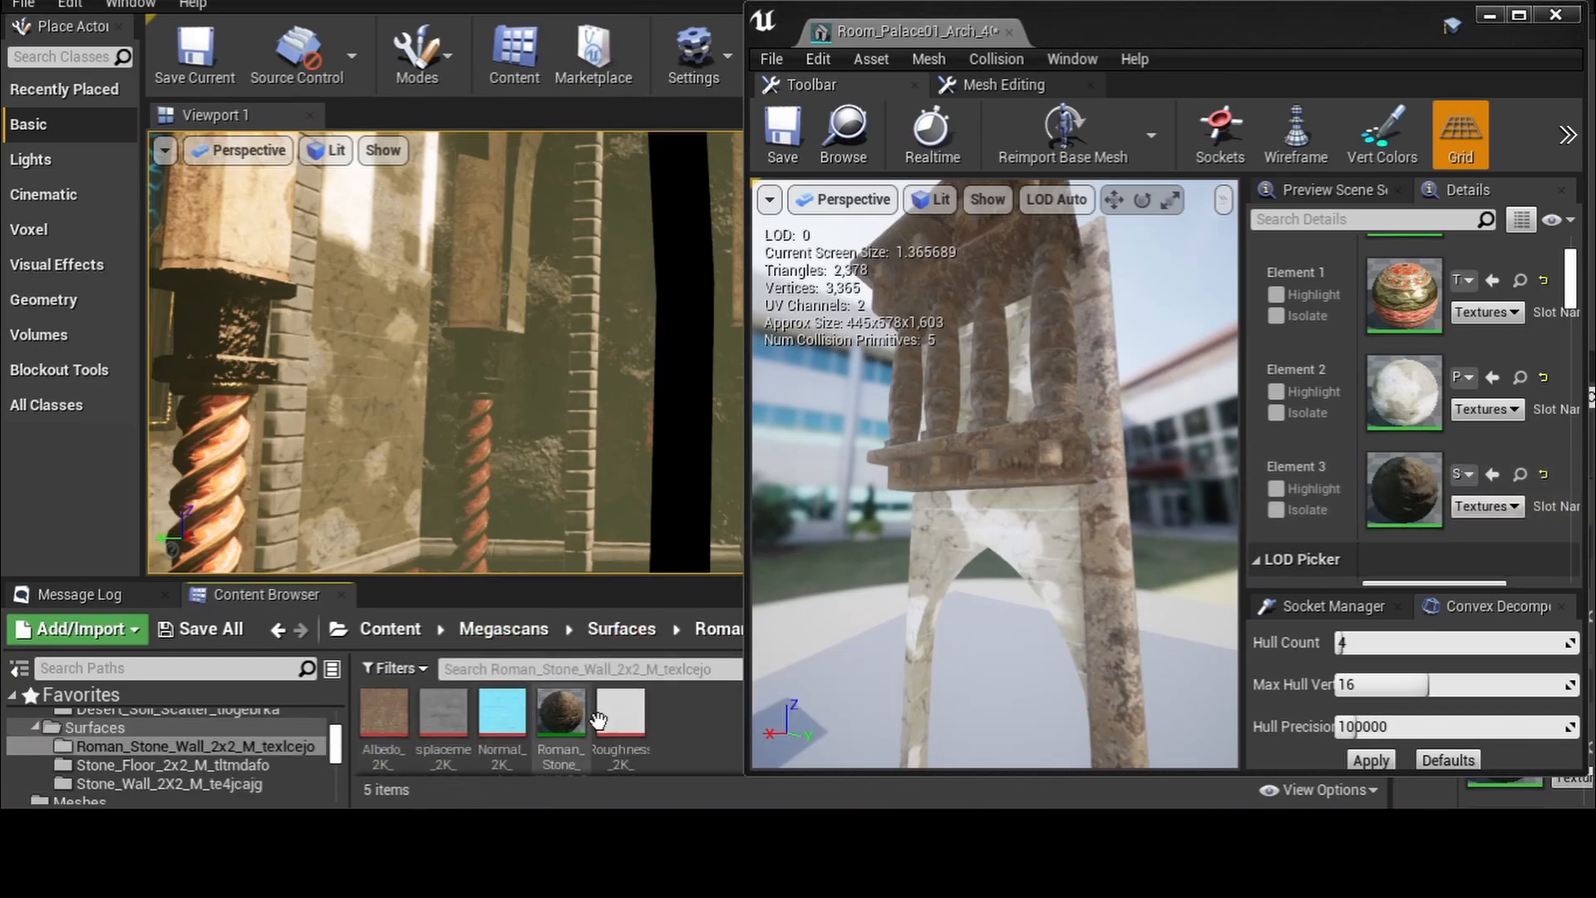
left_click_drag(561, 712, 1474, 495)
left_click_drag(1196, 495, 1148, 499)
right_click_drag(1147, 499, 1136, 558)
scroll(1123, 526, "up", 5)
scroll(1120, 572, "down", 5)
scroll(1119, 573, "up", 2)
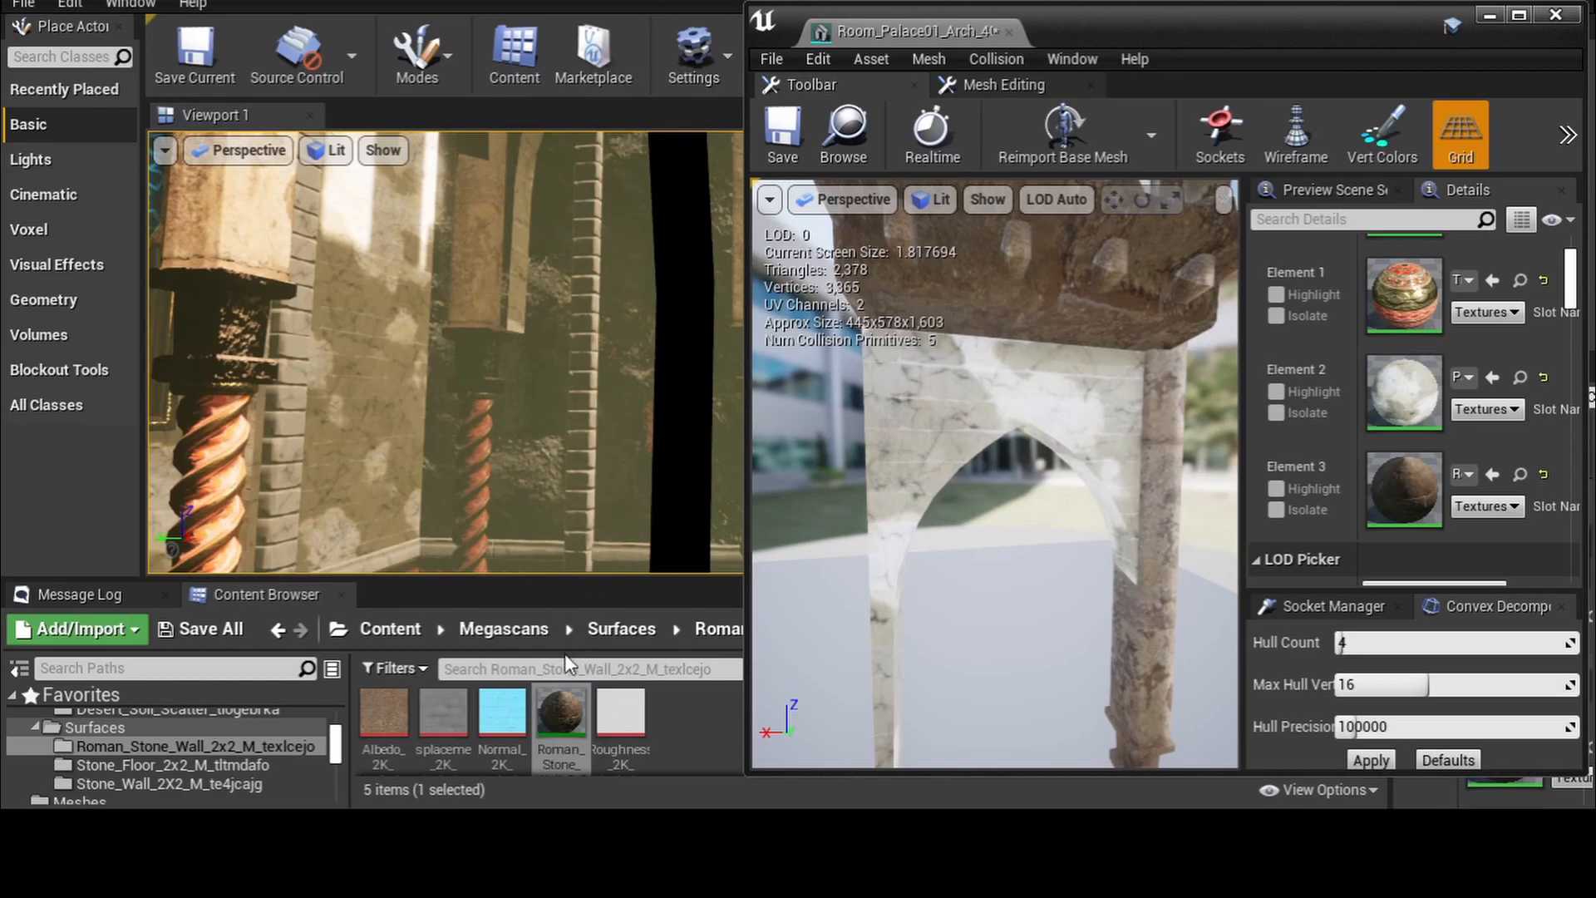
- Browse the Megascans 3D_Assets folder and select the Canyon_Sandstone subfolder
left_click(503, 628)
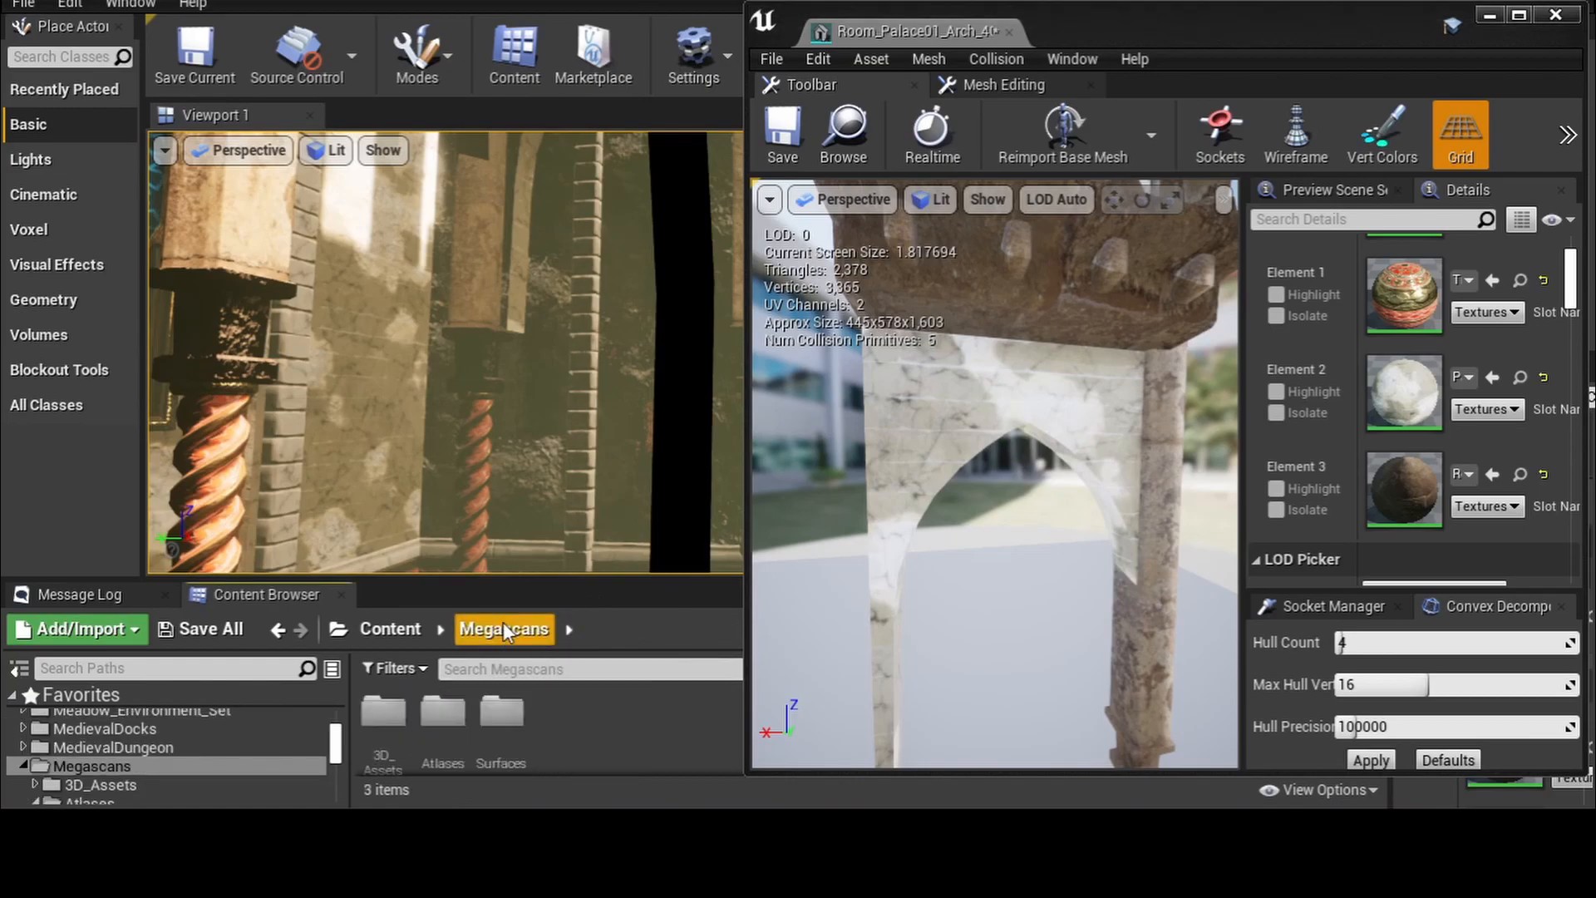
double_click(385, 720)
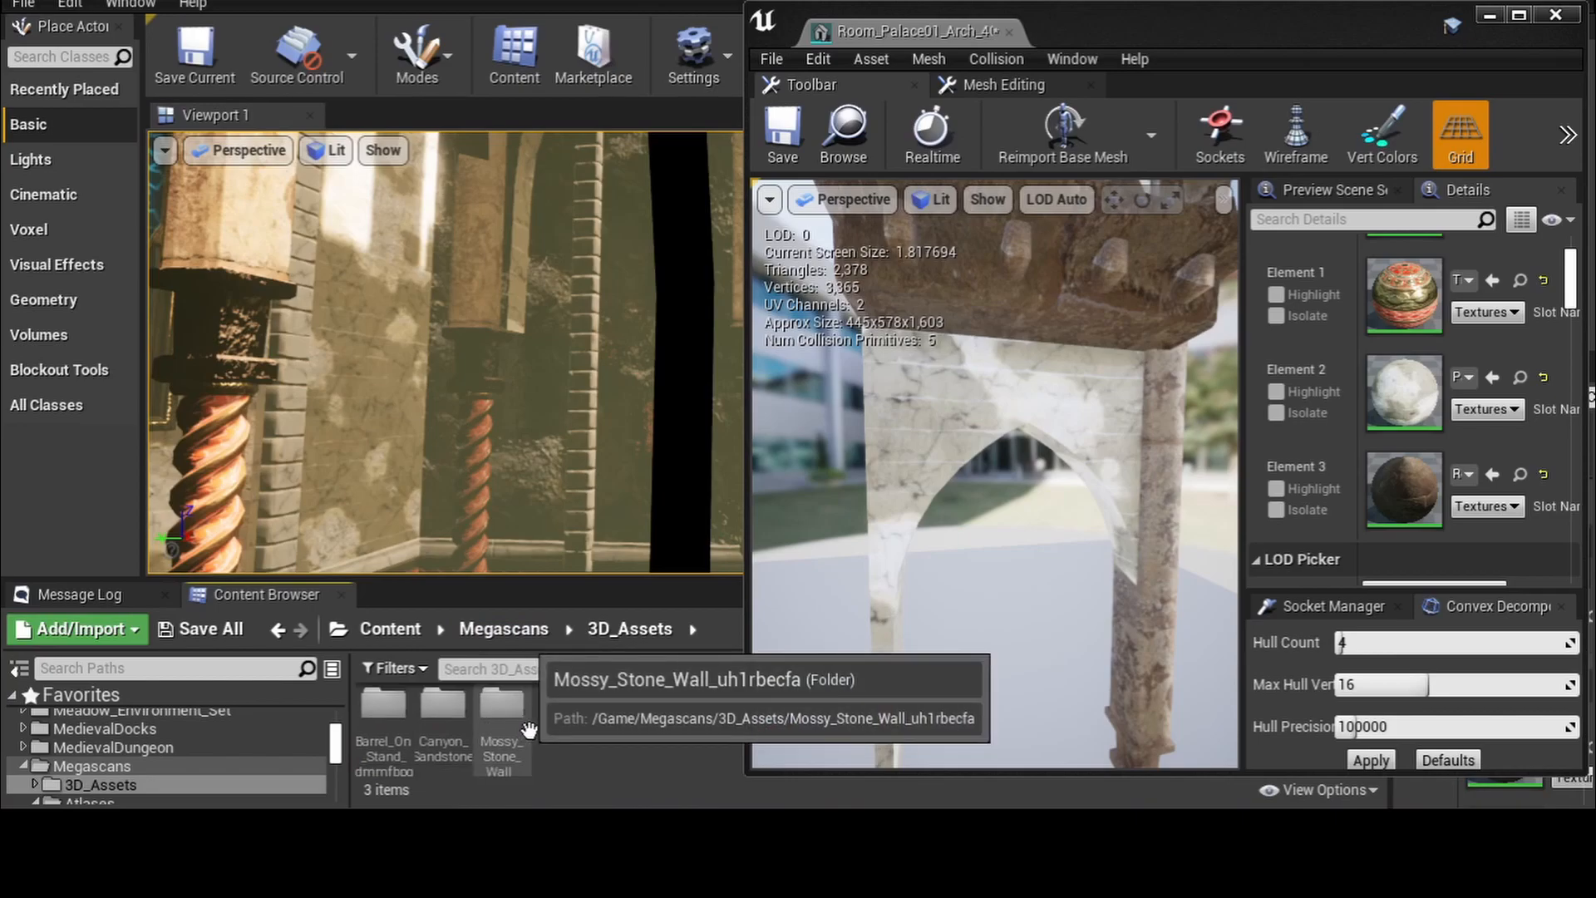
left_click(437, 720)
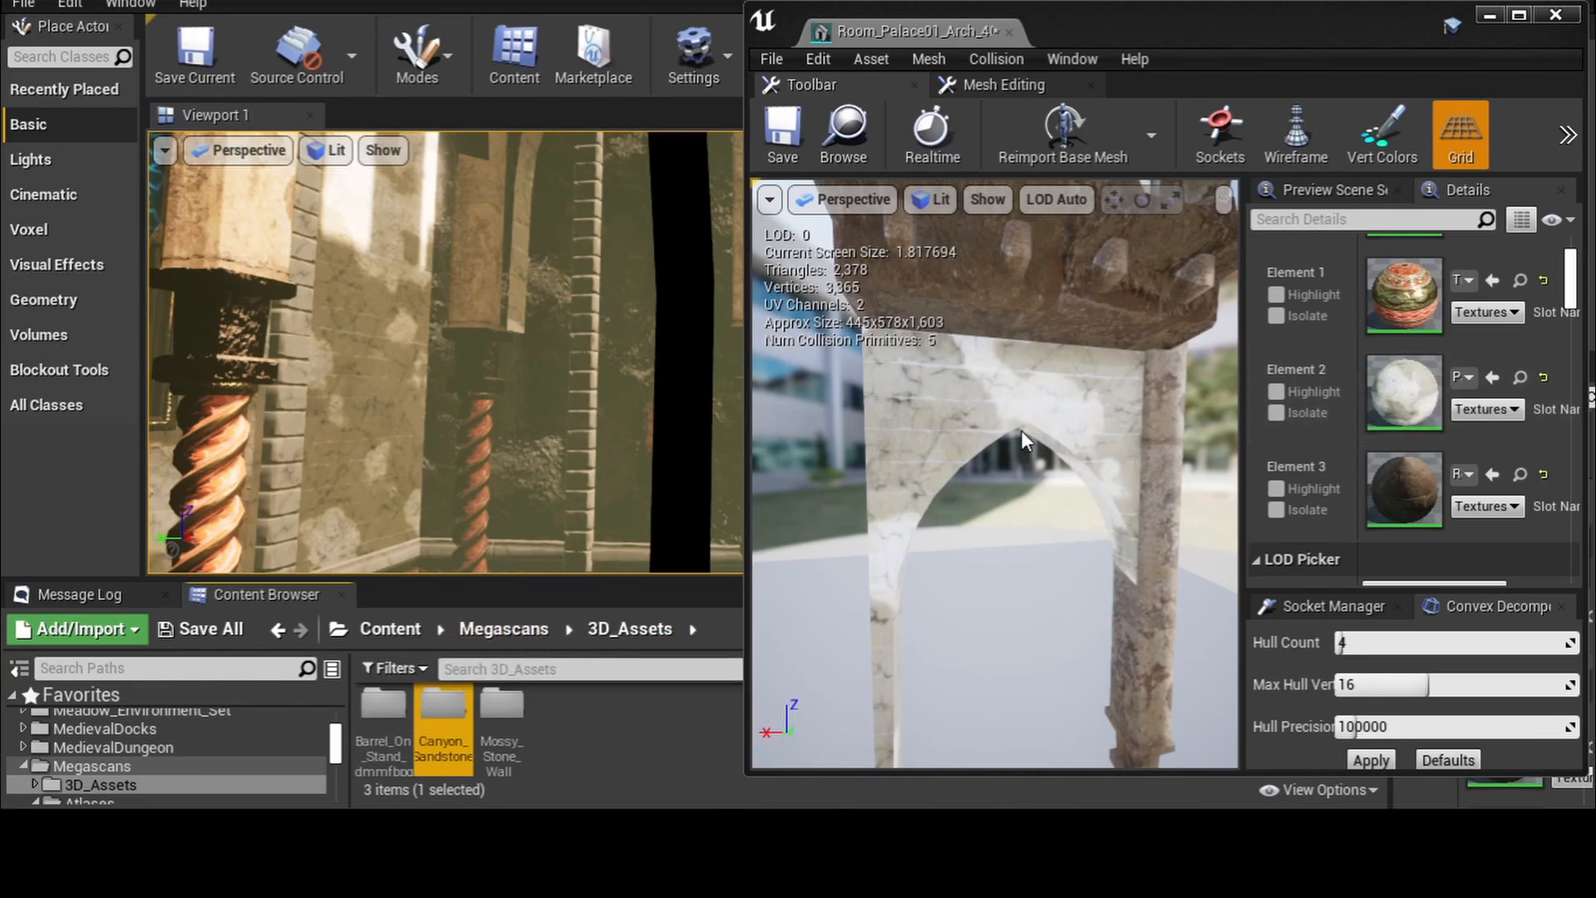
- Temporarily highlight the Element 2 material in the mesh preview to identify which part of the arch it covers
scroll(1066, 410, "up", 2)
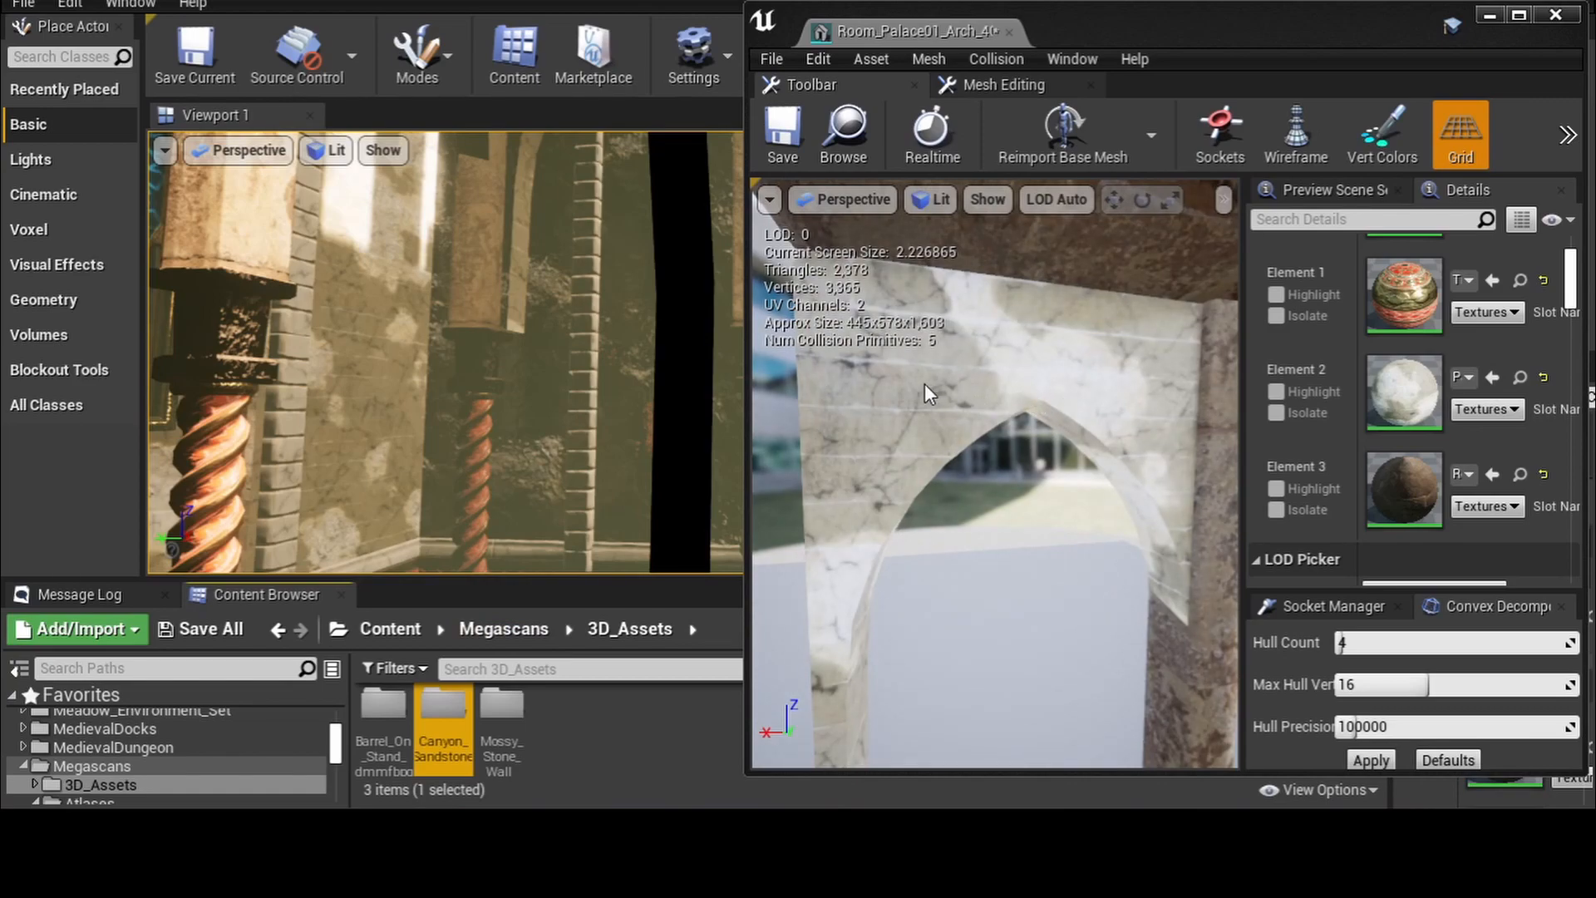
scroll(1375, 432, "up", 3)
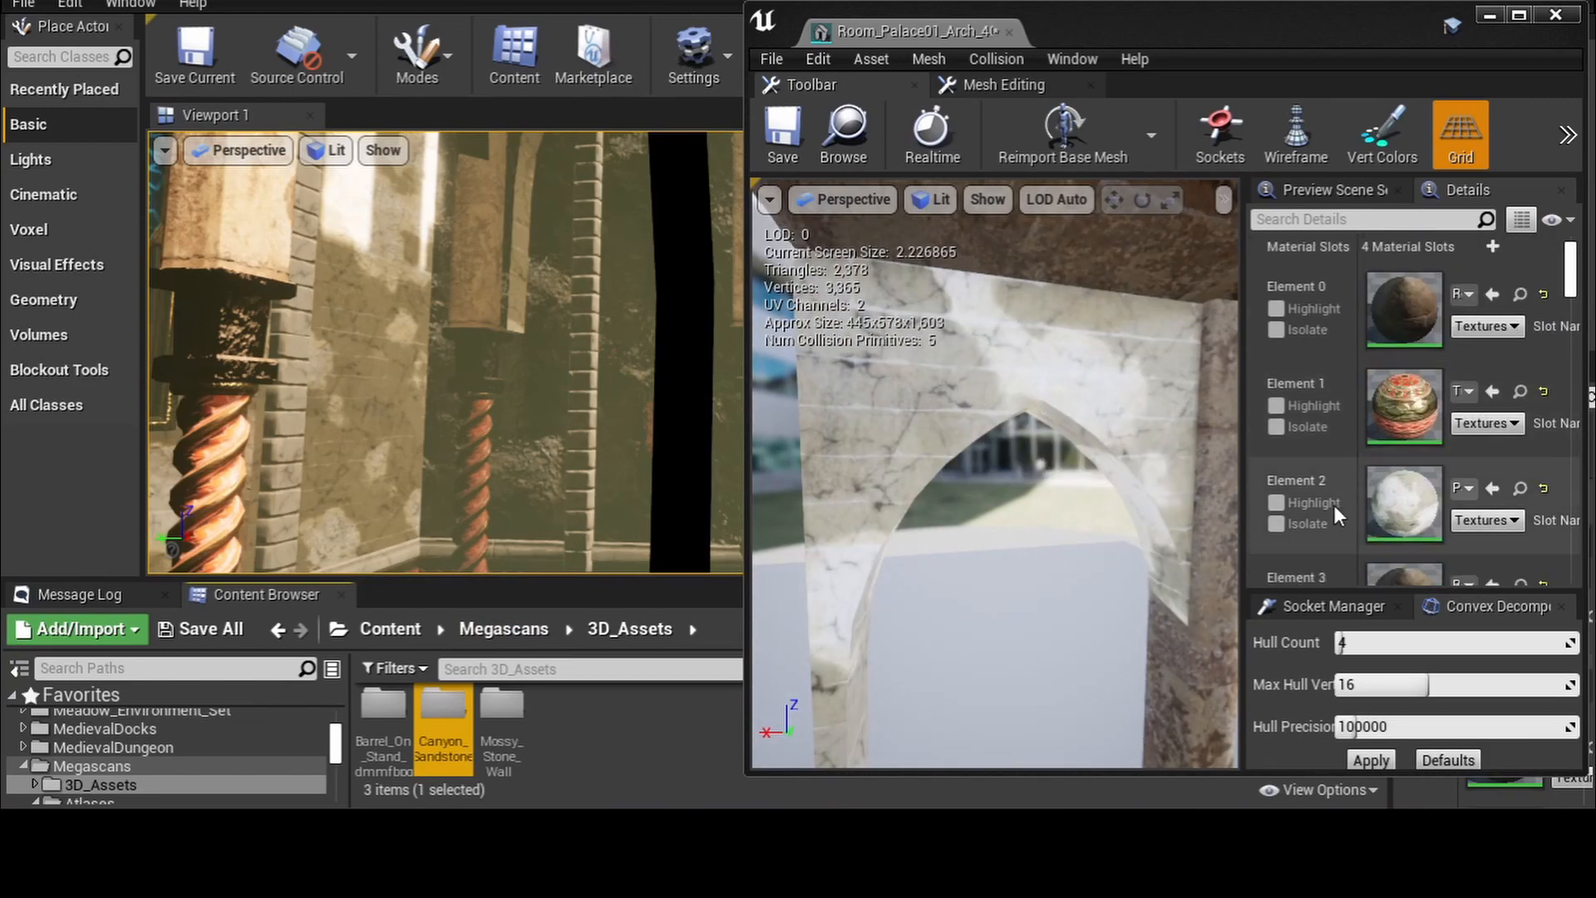
left_click(1278, 503)
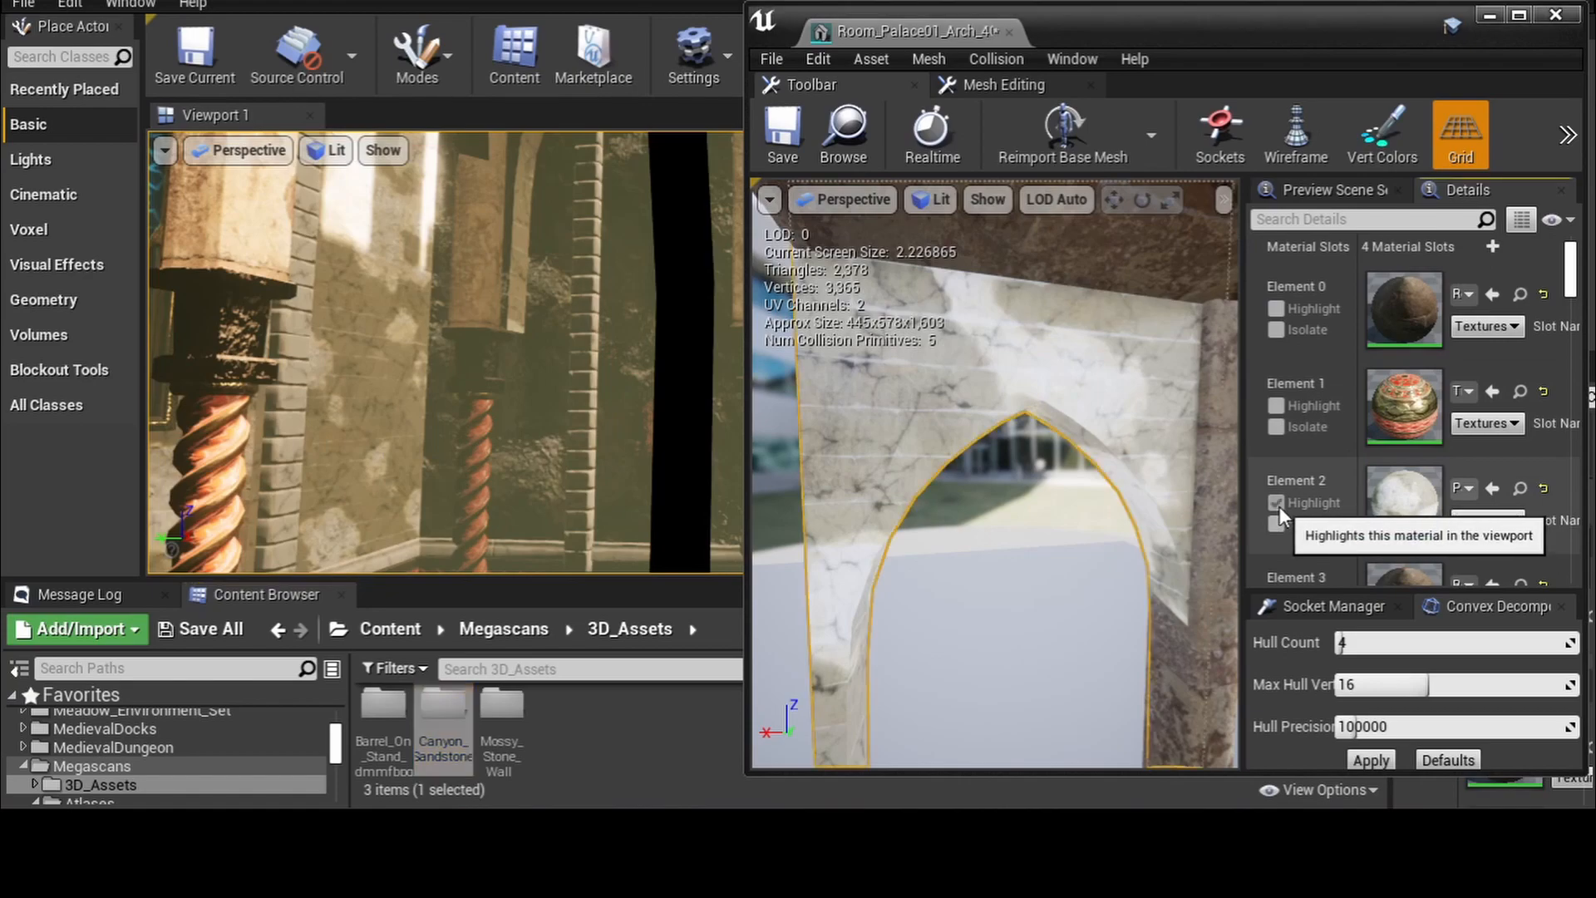
left_click(1278, 504)
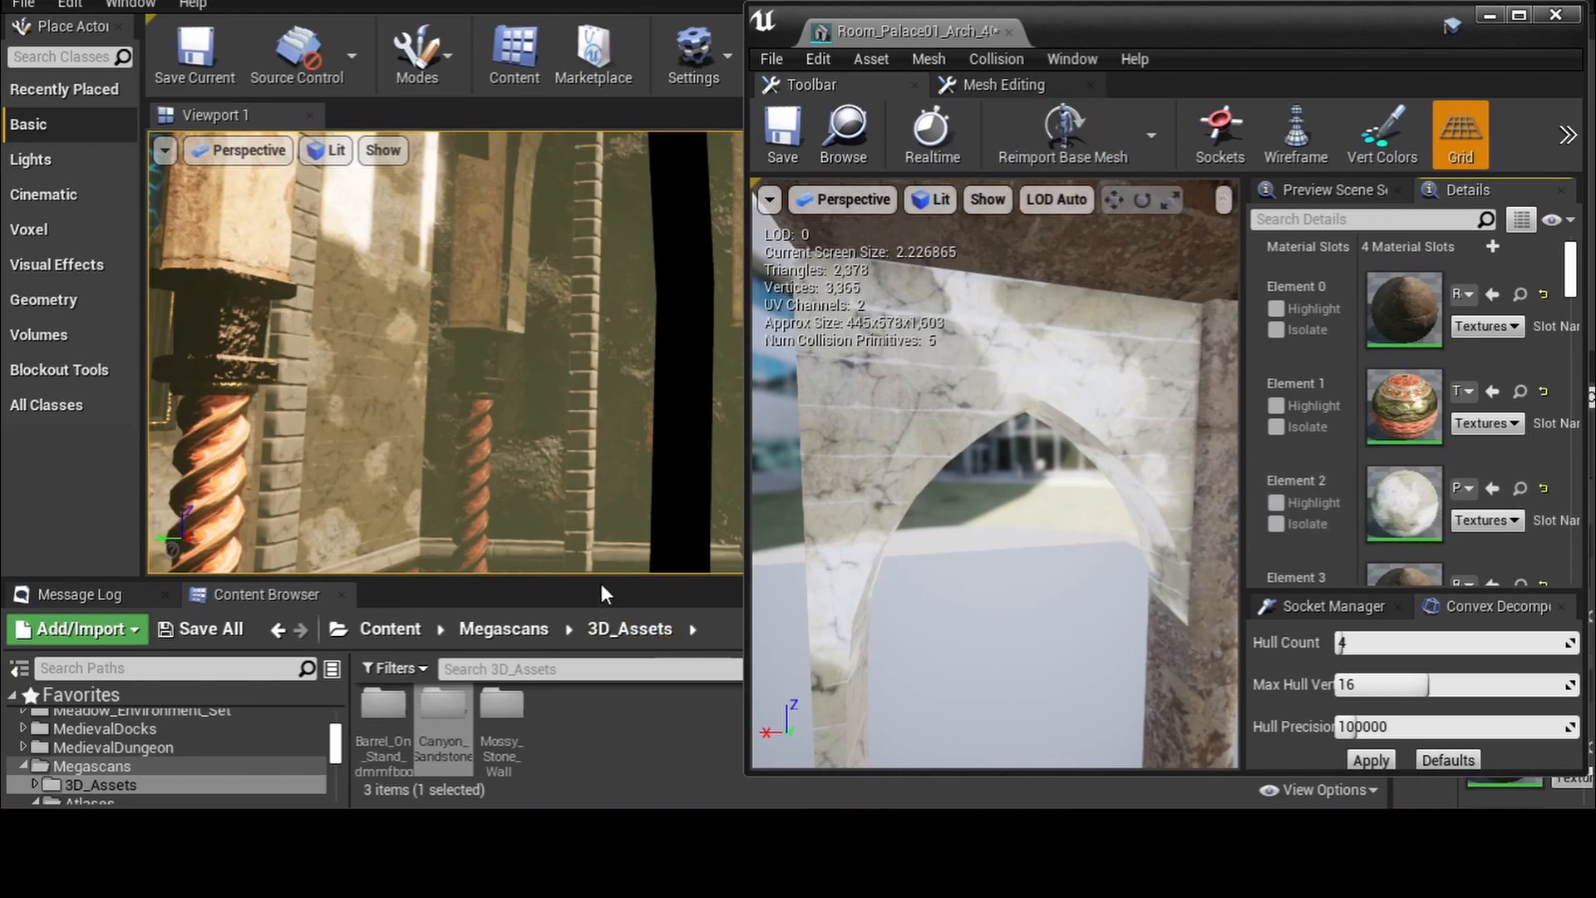
- Enlarge the level viewport and examine the walls and red spiral columns in the palace
left_click_drag(581, 579, 582, 686)
right_click_drag(602, 559, 511, 590)
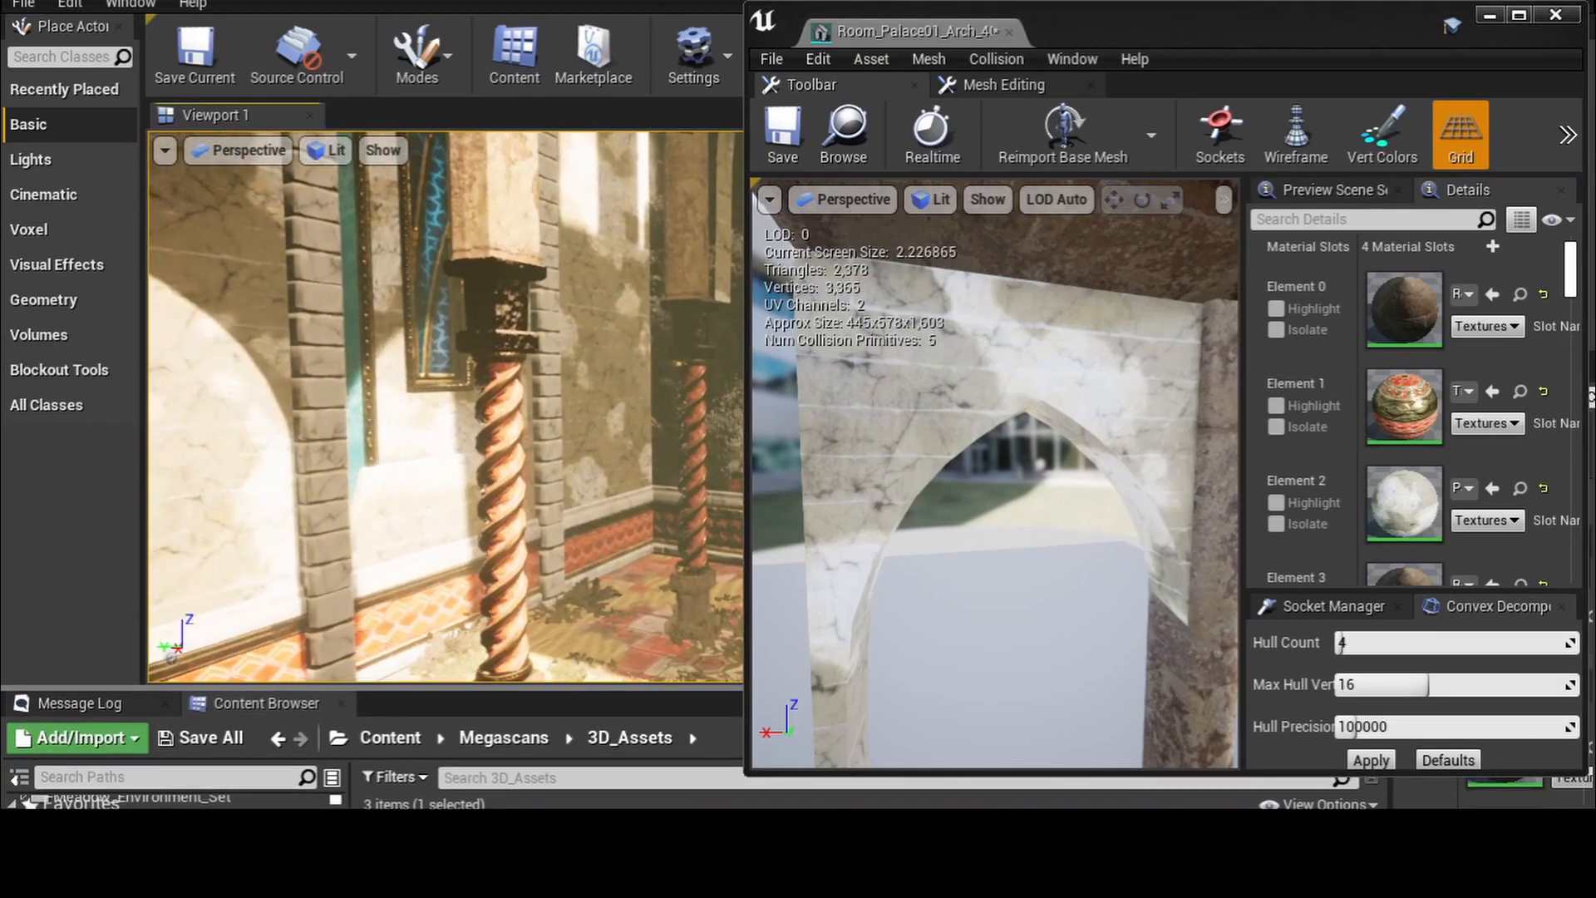